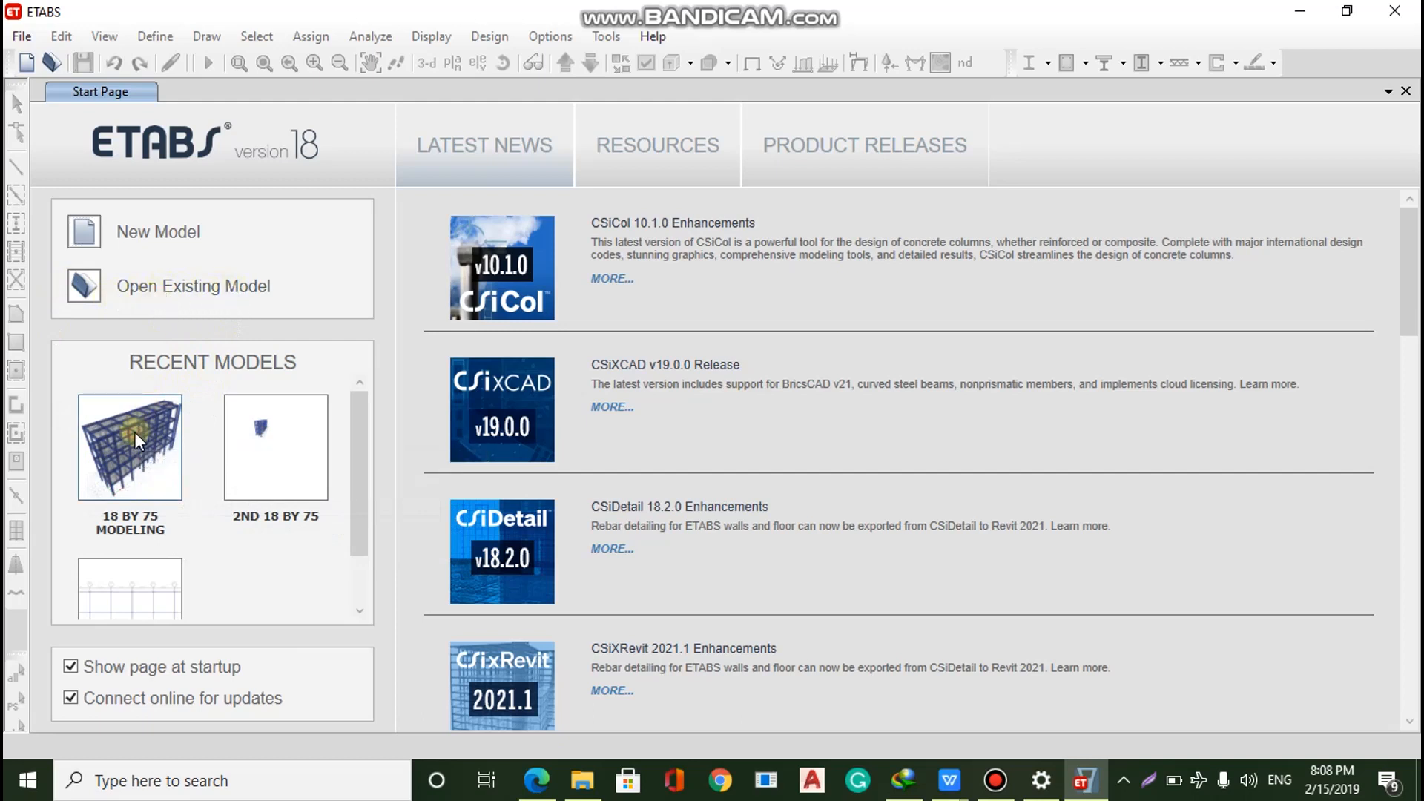
# Open the recent model 18 BY 75 MODELING and widen the 3-D view beside the base plan
pyautogui.click(181, 503)
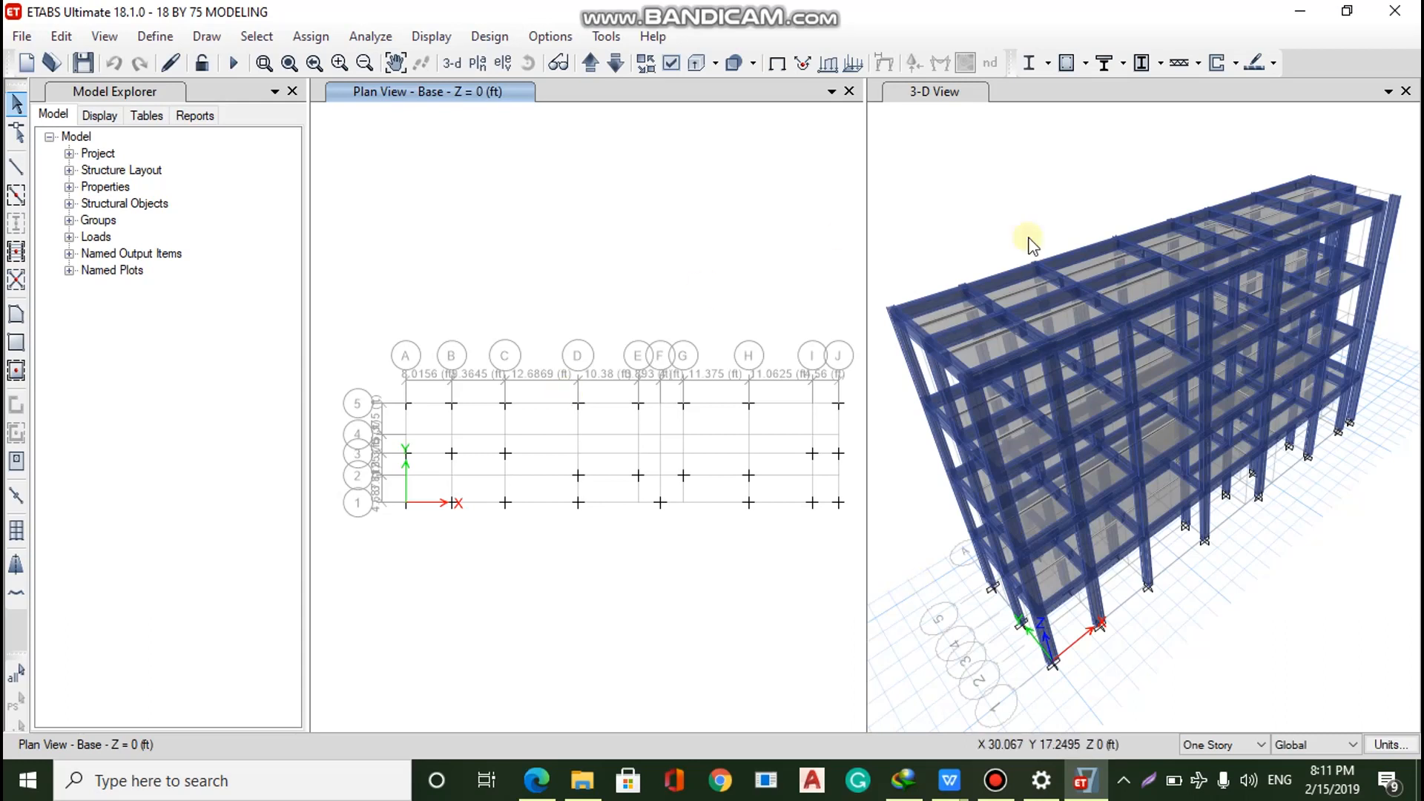
pyautogui.moveTo(864, 375); pyautogui.dragTo(623, 359)
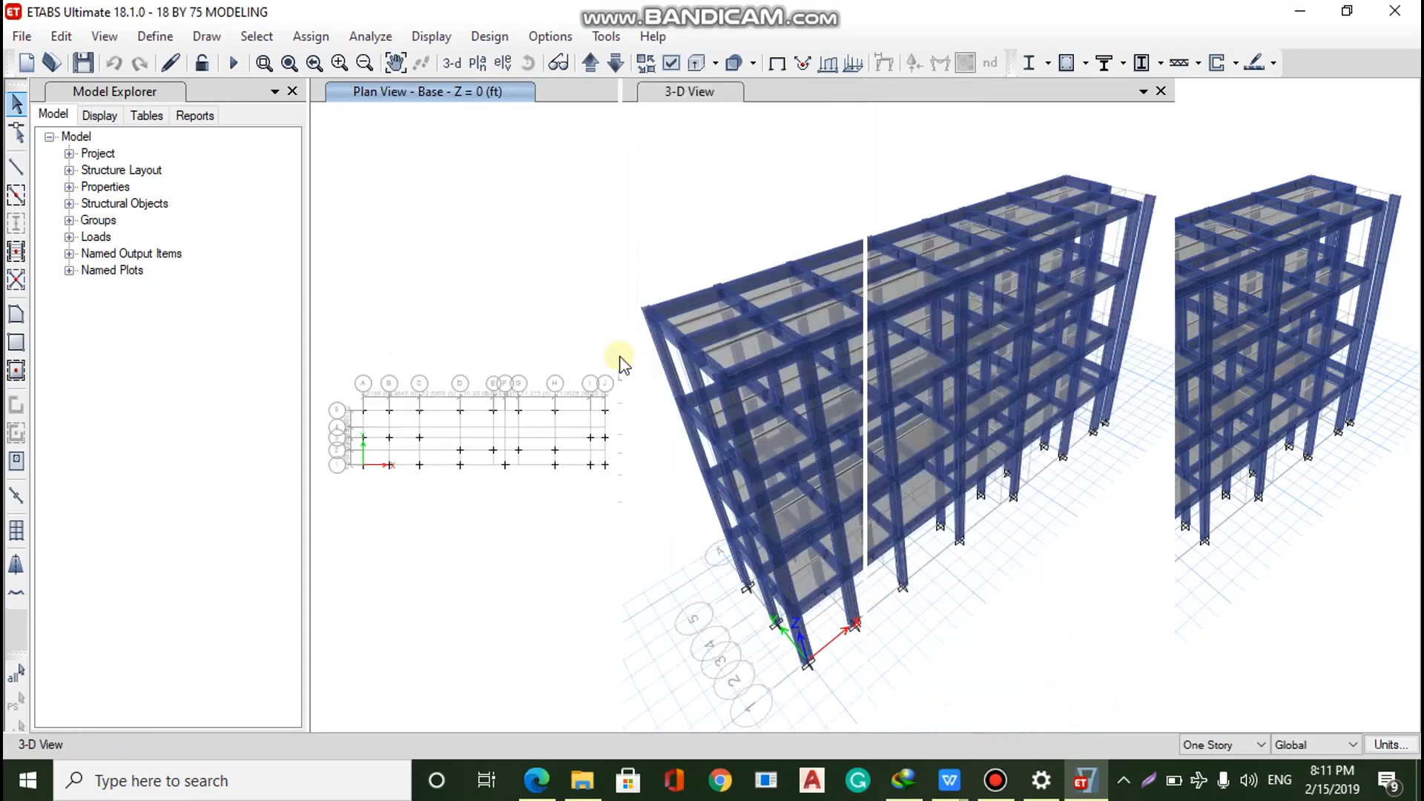
pyautogui.click(1220, 708)
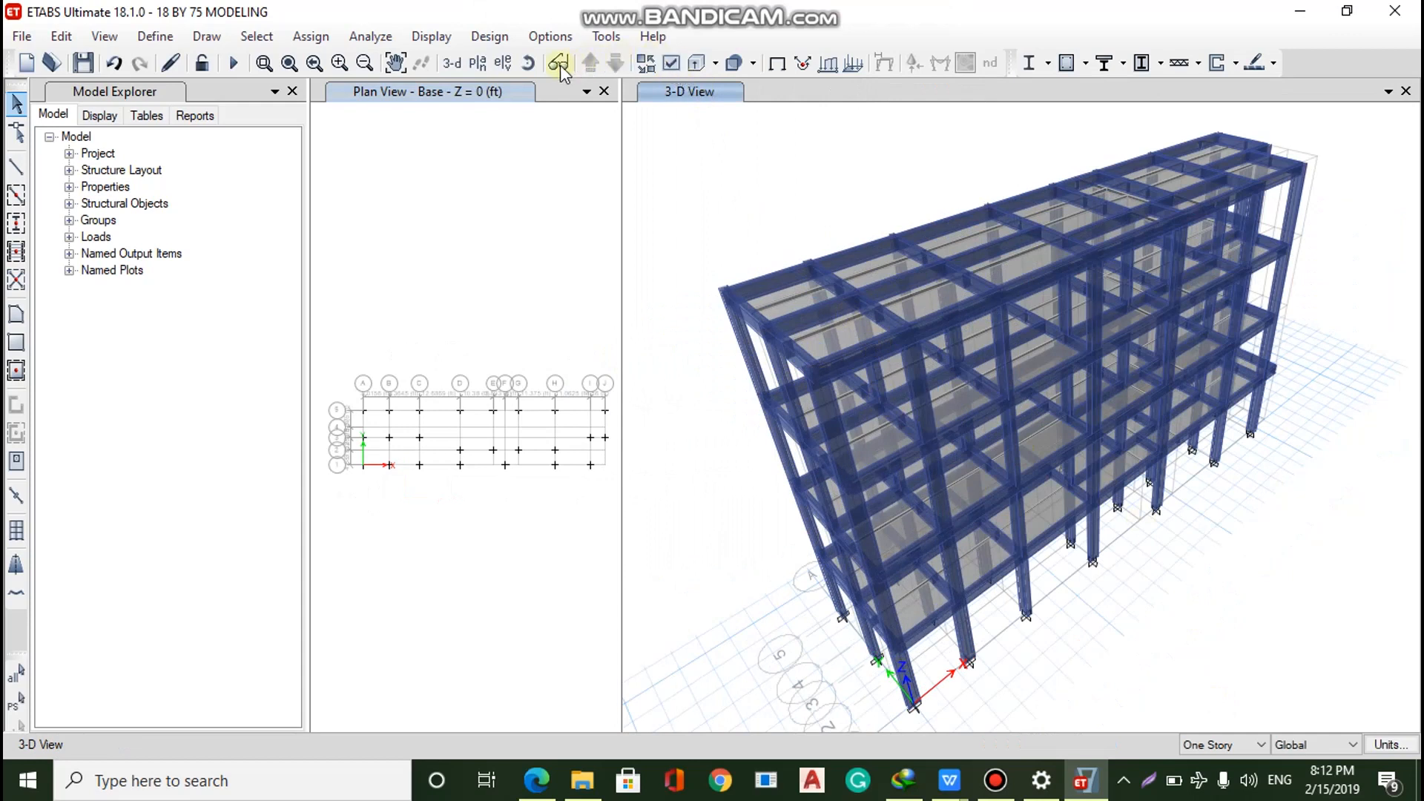
# Reset the 3-D view's display options to the defaults, turning off extruded frames and shells
pyautogui.click(453, 59)
pyautogui.click(709, 65)
pyautogui.click(716, 64)
pyautogui.click(712, 87)
pyautogui.click(678, 71)
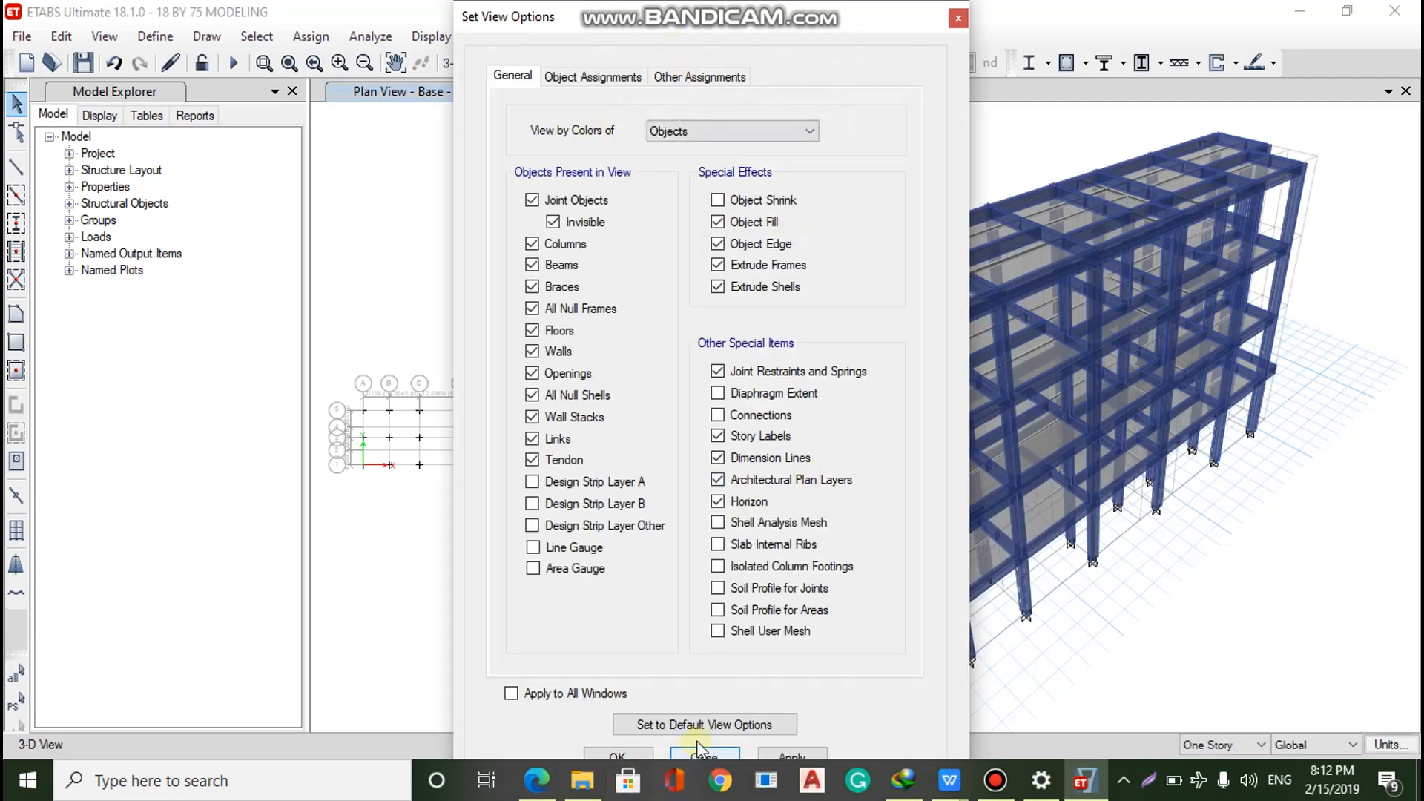
pyautogui.click(716, 723)
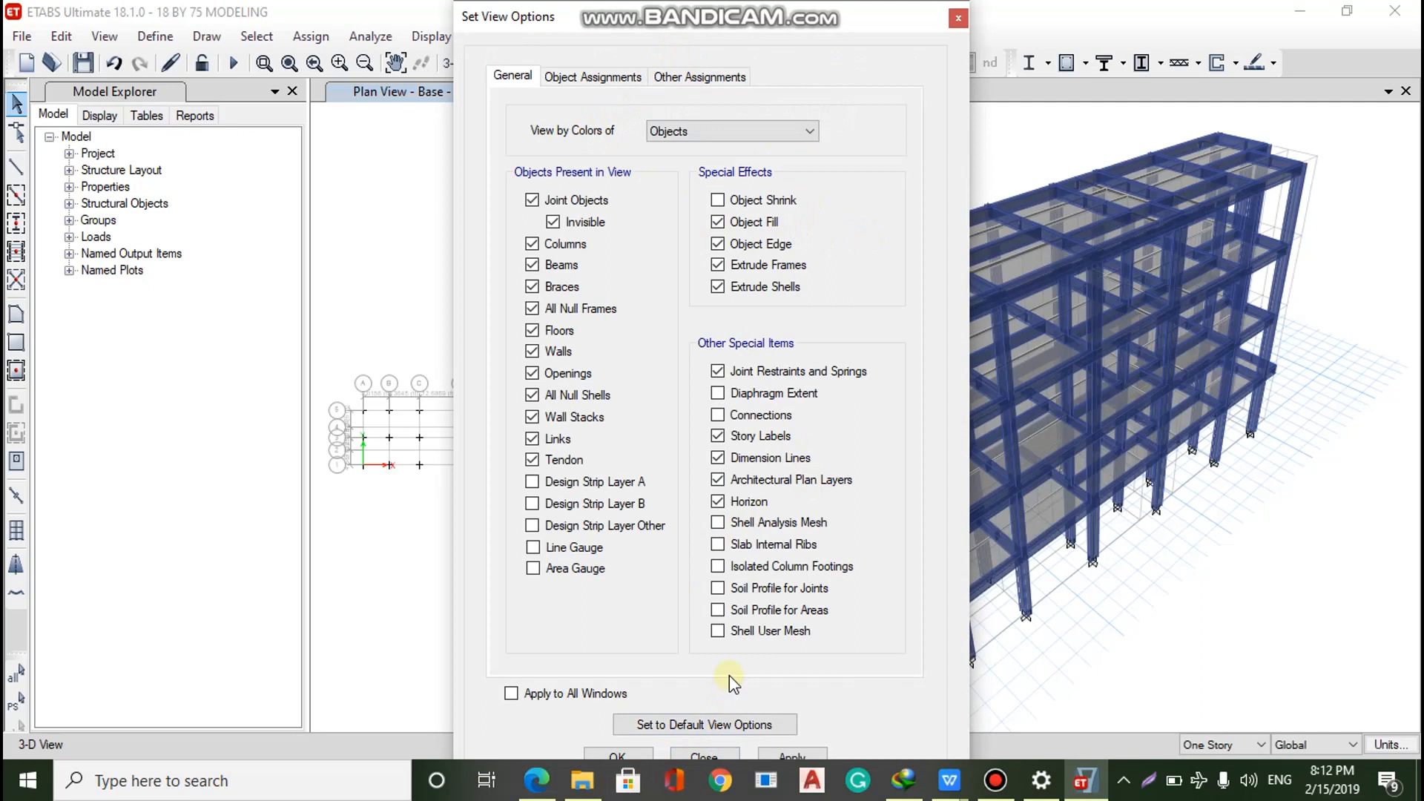
pyautogui.click(727, 725)
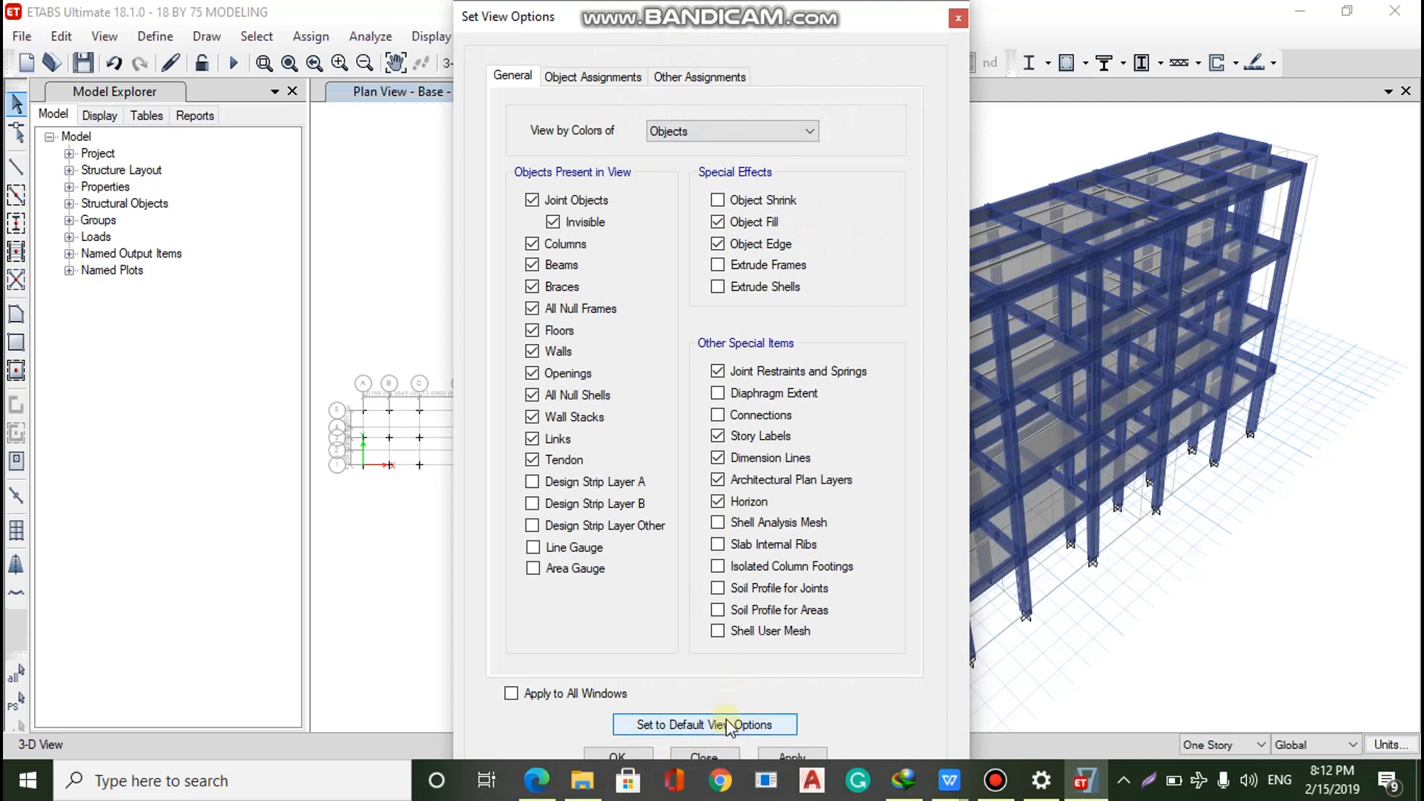
pyautogui.click(788, 753)
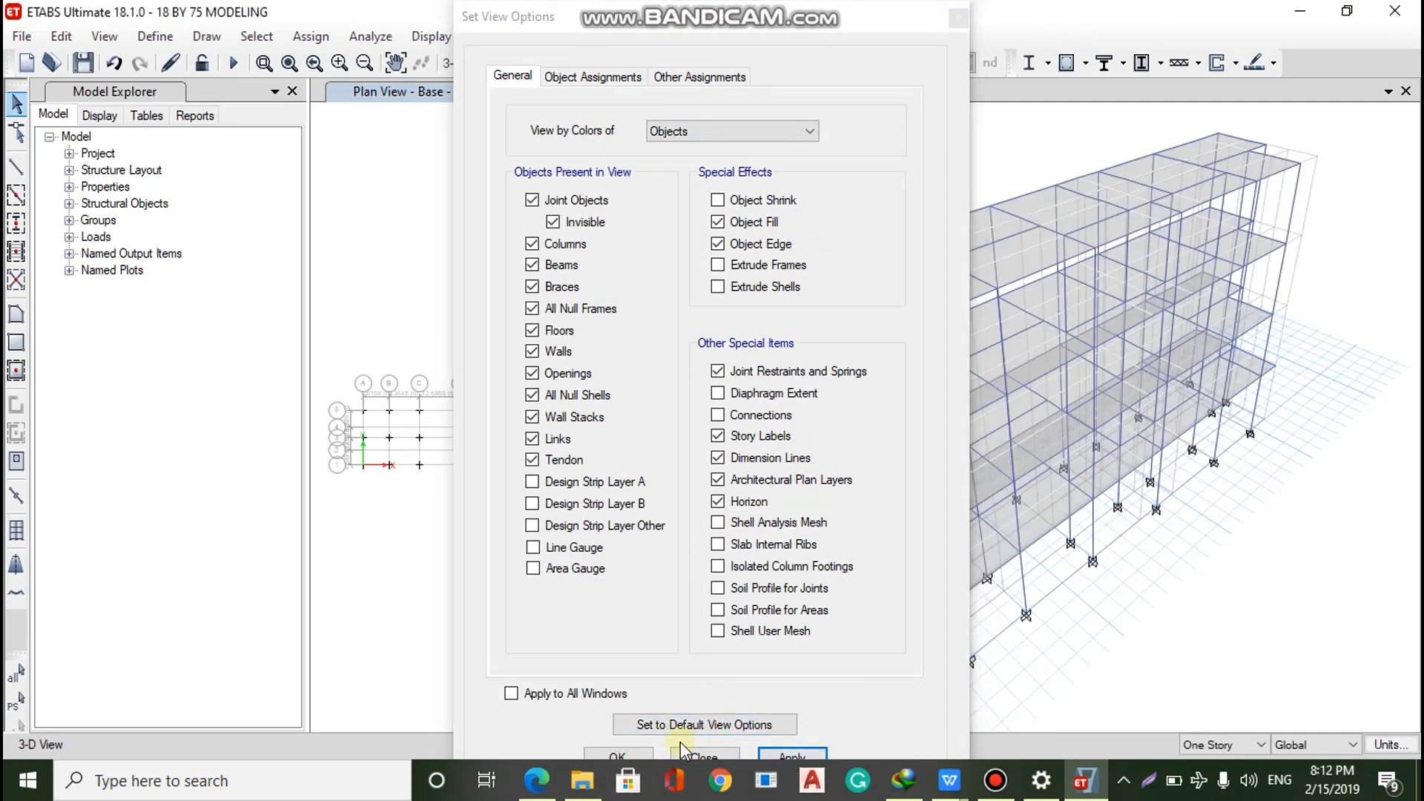
pyautogui.click(631, 753)
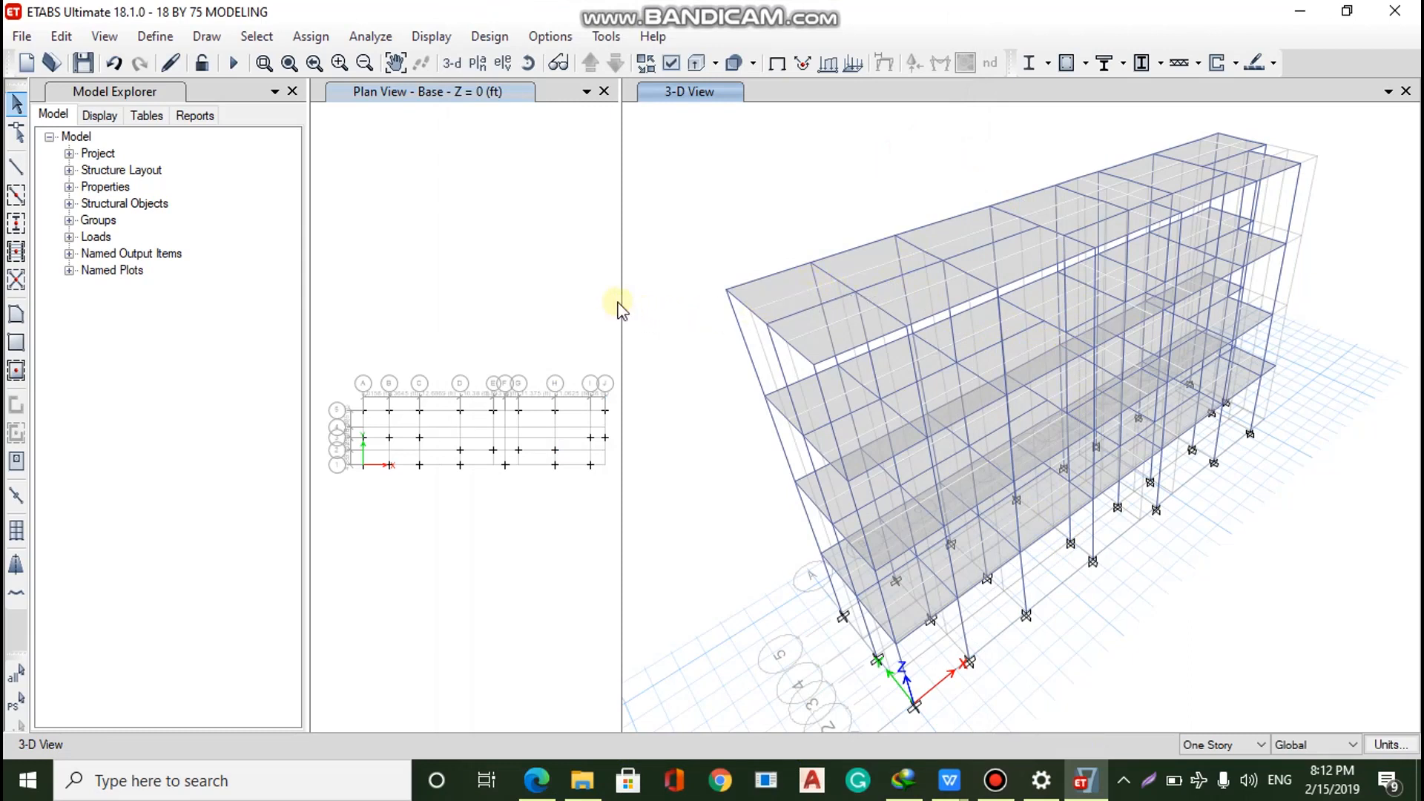
# Widen the plan view at Story1 and set its story option to Similar Stories
pyautogui.moveTo(621, 301); pyautogui.dragTo(1278, 215)
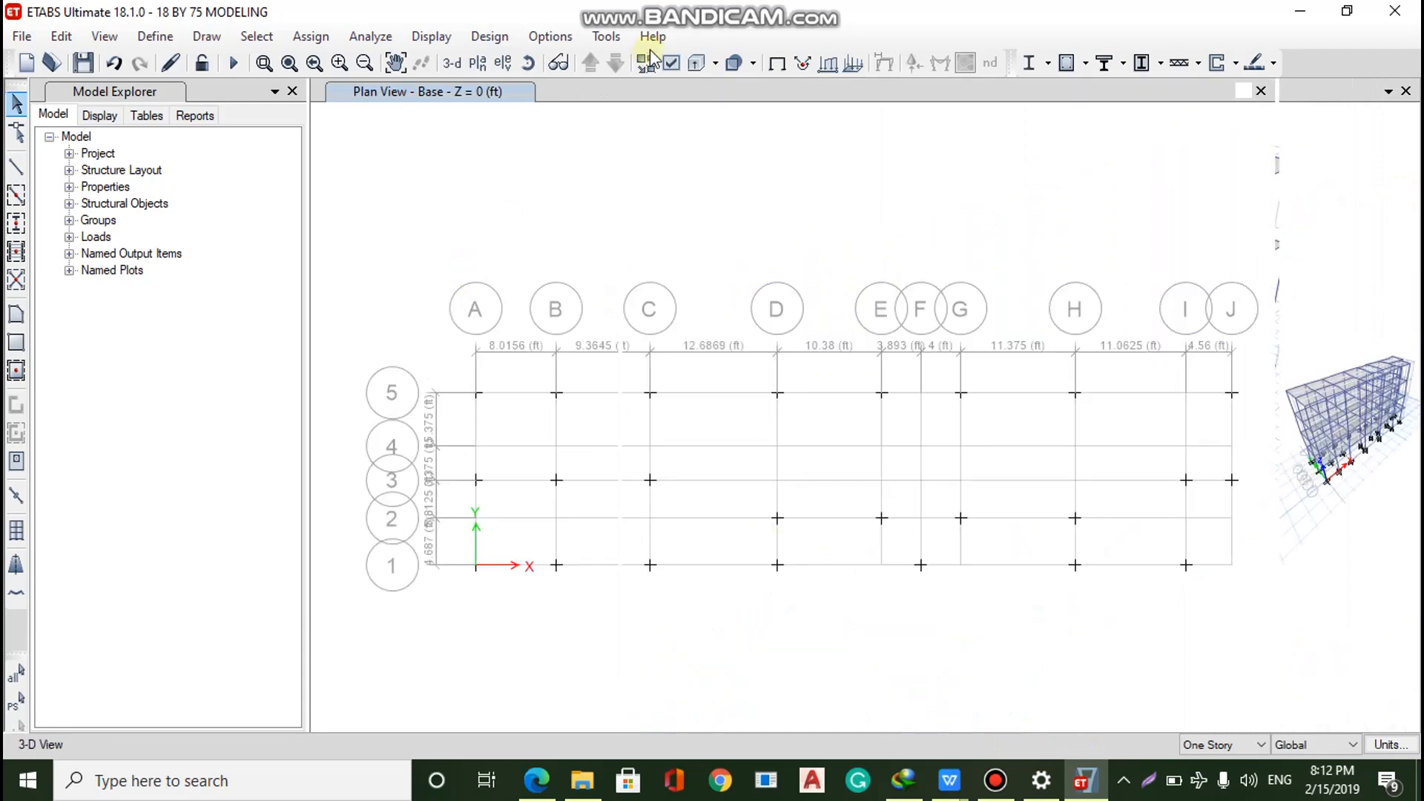
pyautogui.click(605, 178)
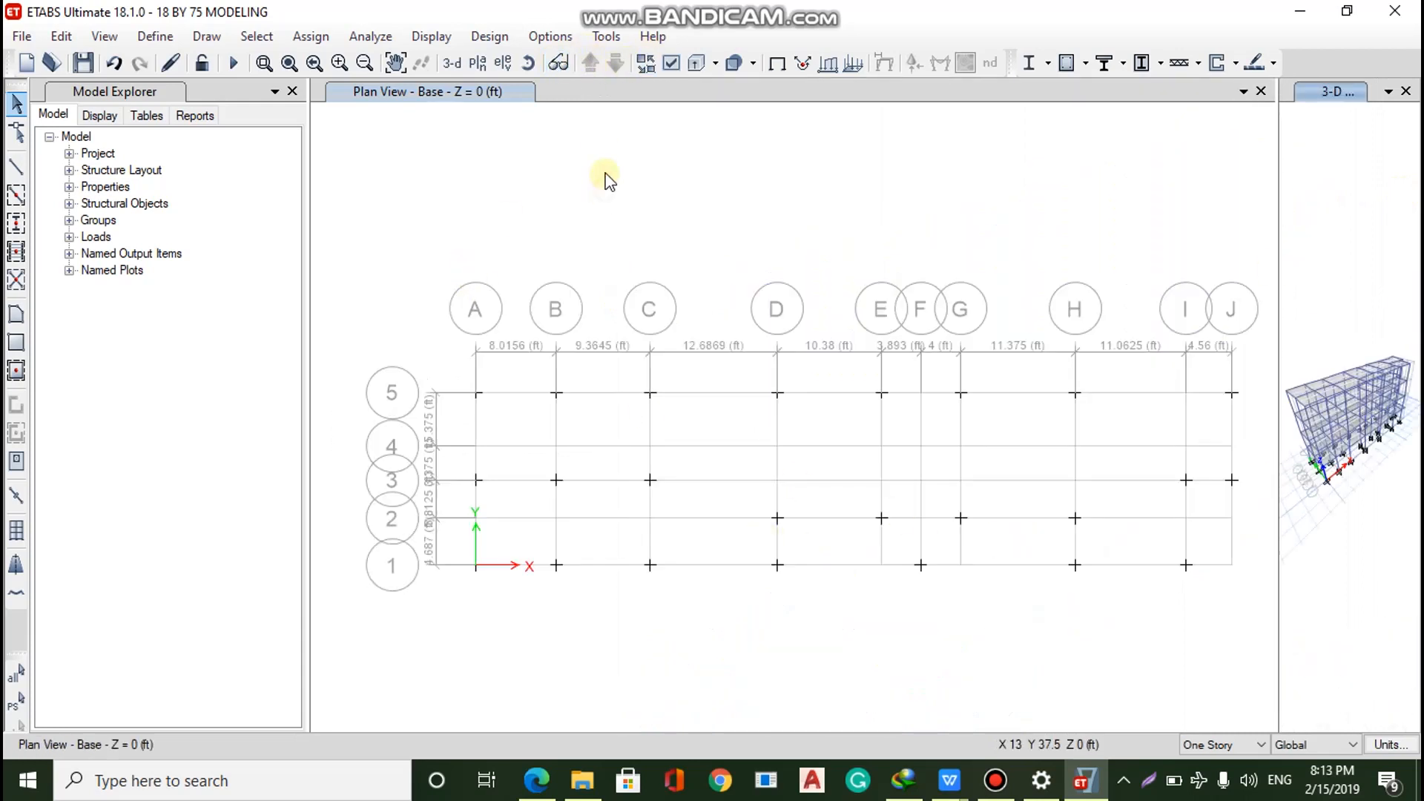
pyautogui.click(590, 62)
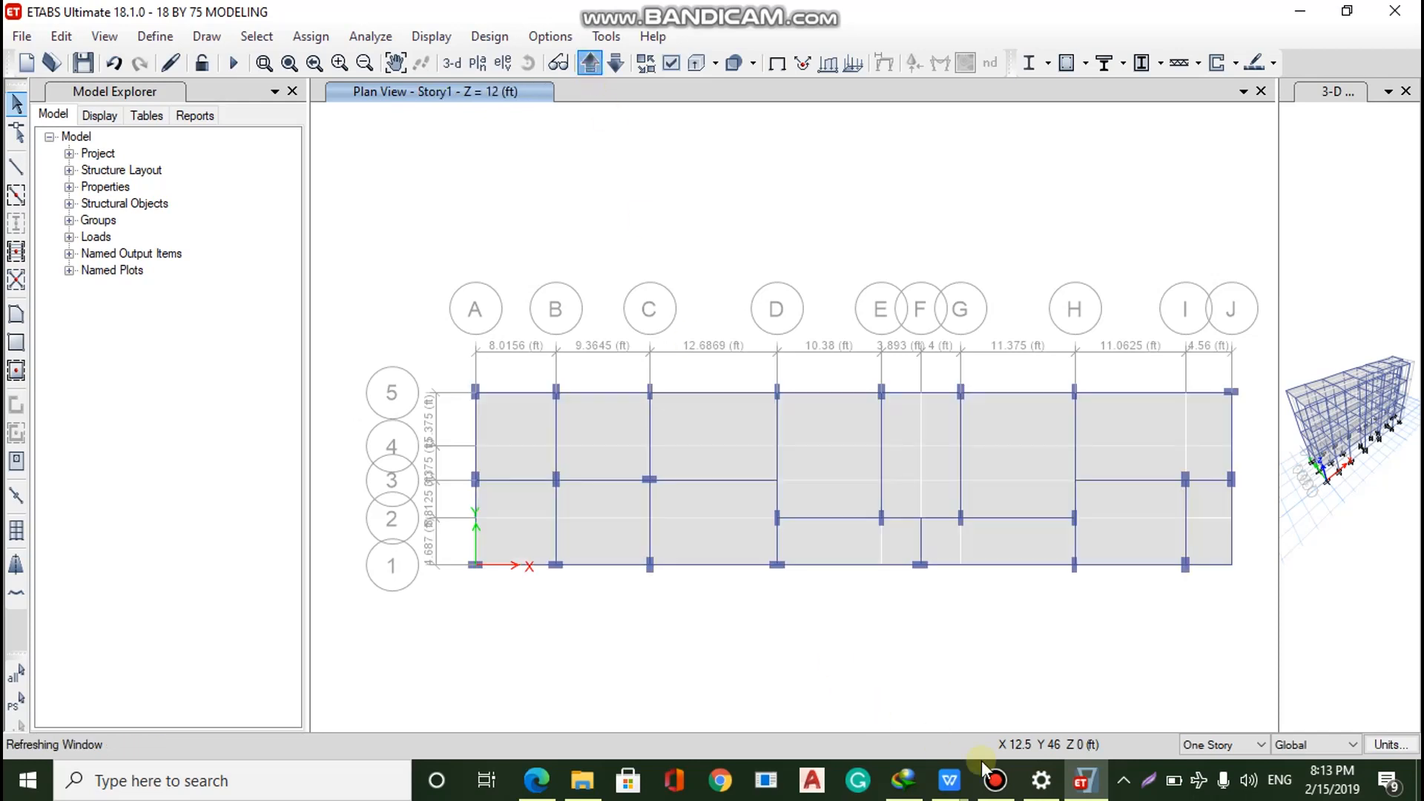
pyautogui.click(1231, 743)
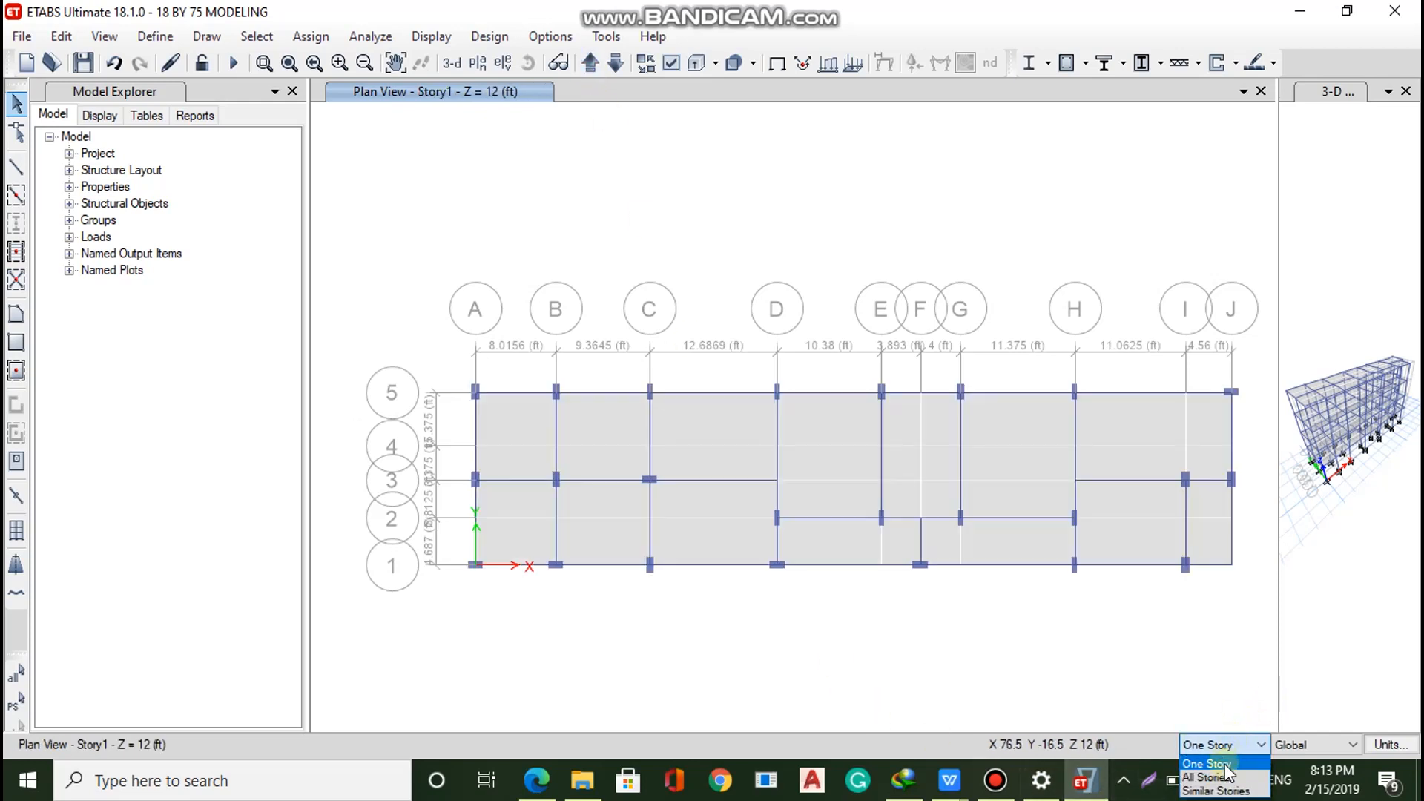
pyautogui.click(1214, 791)
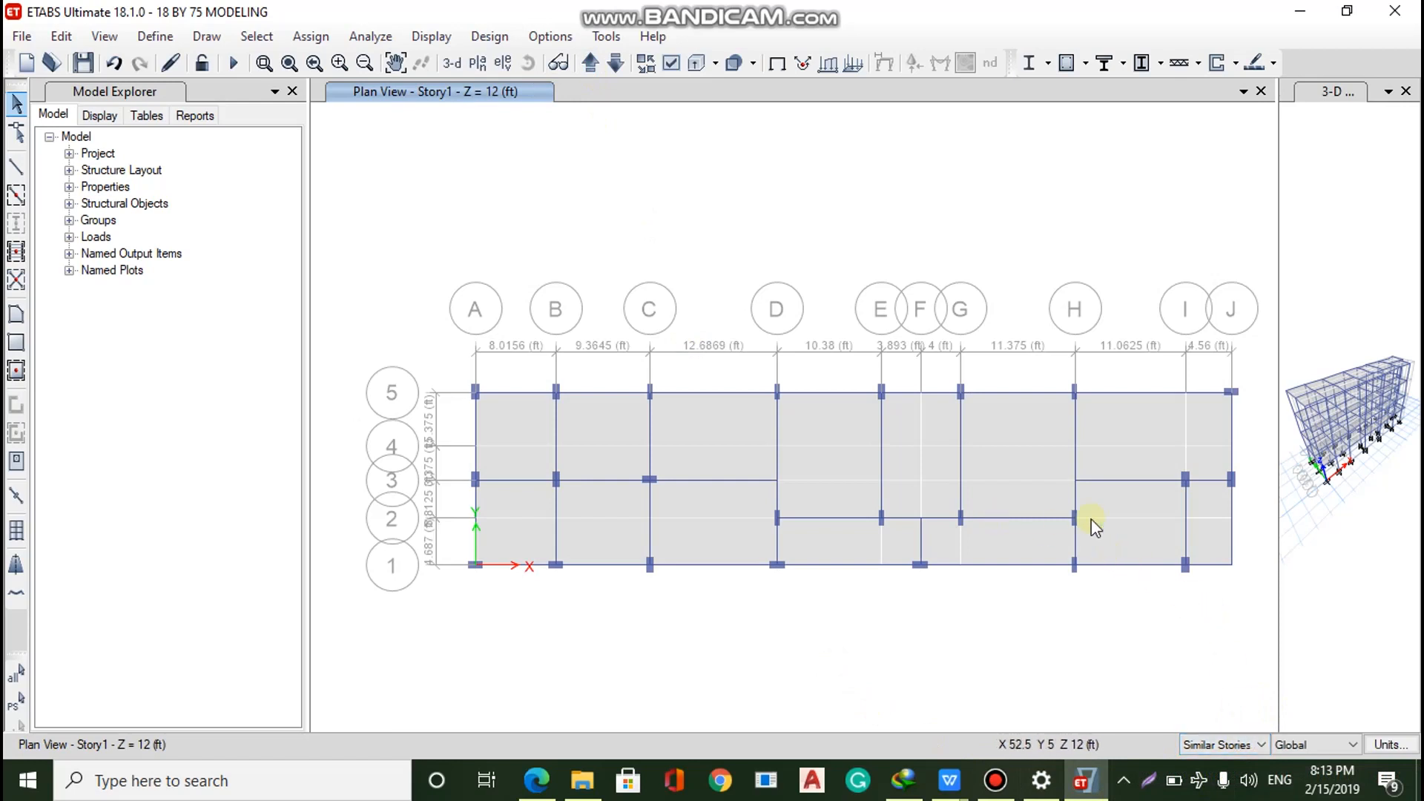
# Try selecting individual floor panels between grids H and I on the Story1 plan, and clear the selection
pyautogui.click(1141, 439)
pyautogui.press('Delete')
pyautogui.click(1110, 543)
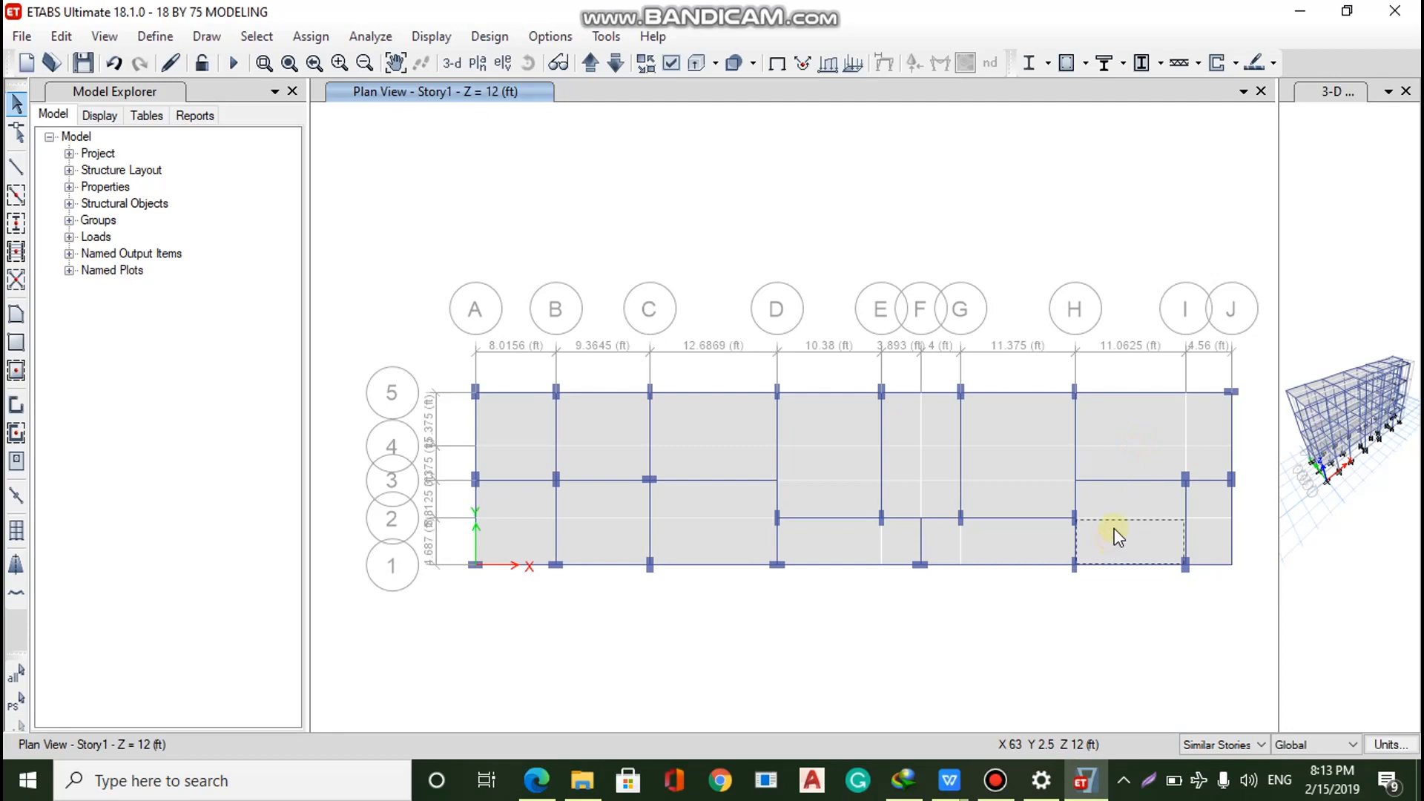
pyautogui.click(1125, 501)
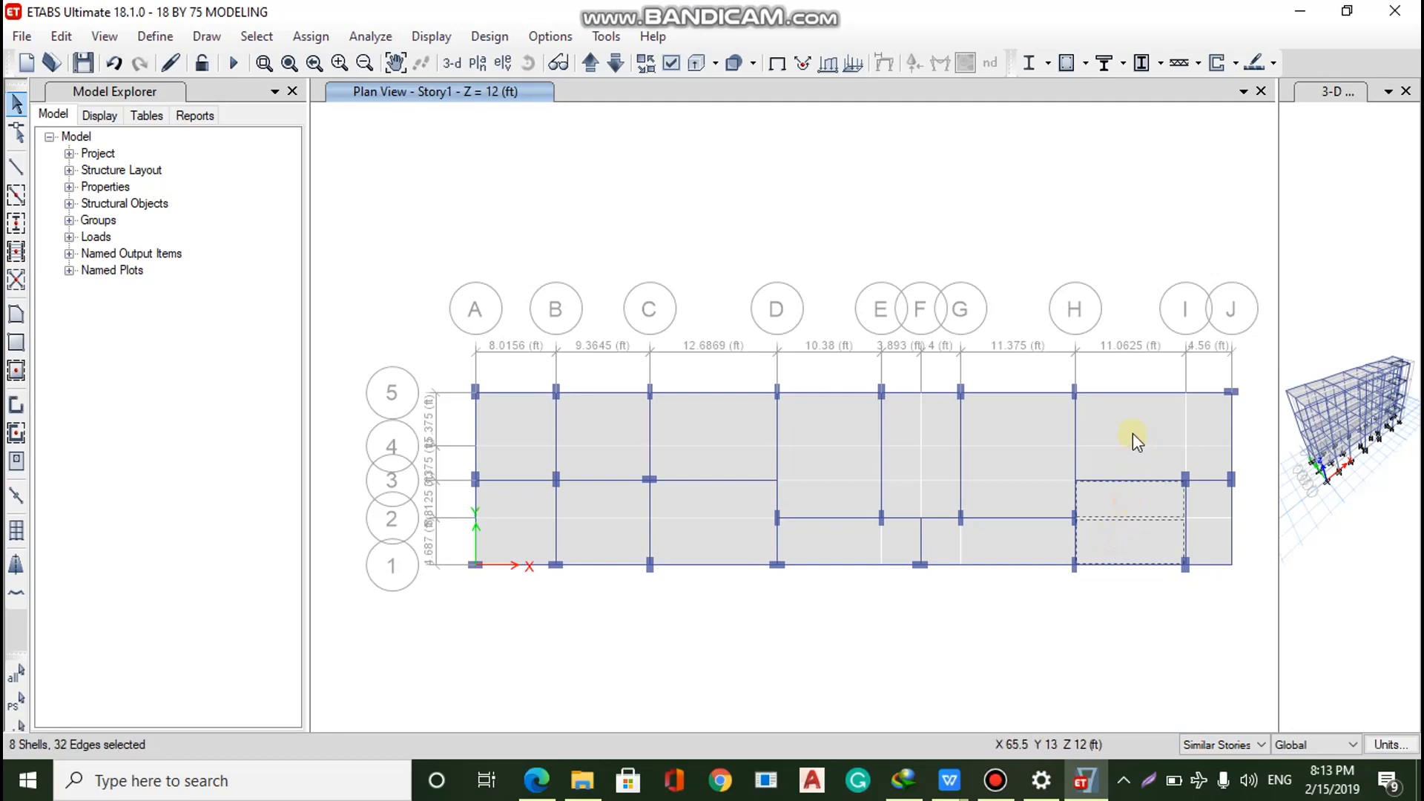
pyautogui.click(1024, 443)
pyautogui.hotkey('ctrl', 'q')
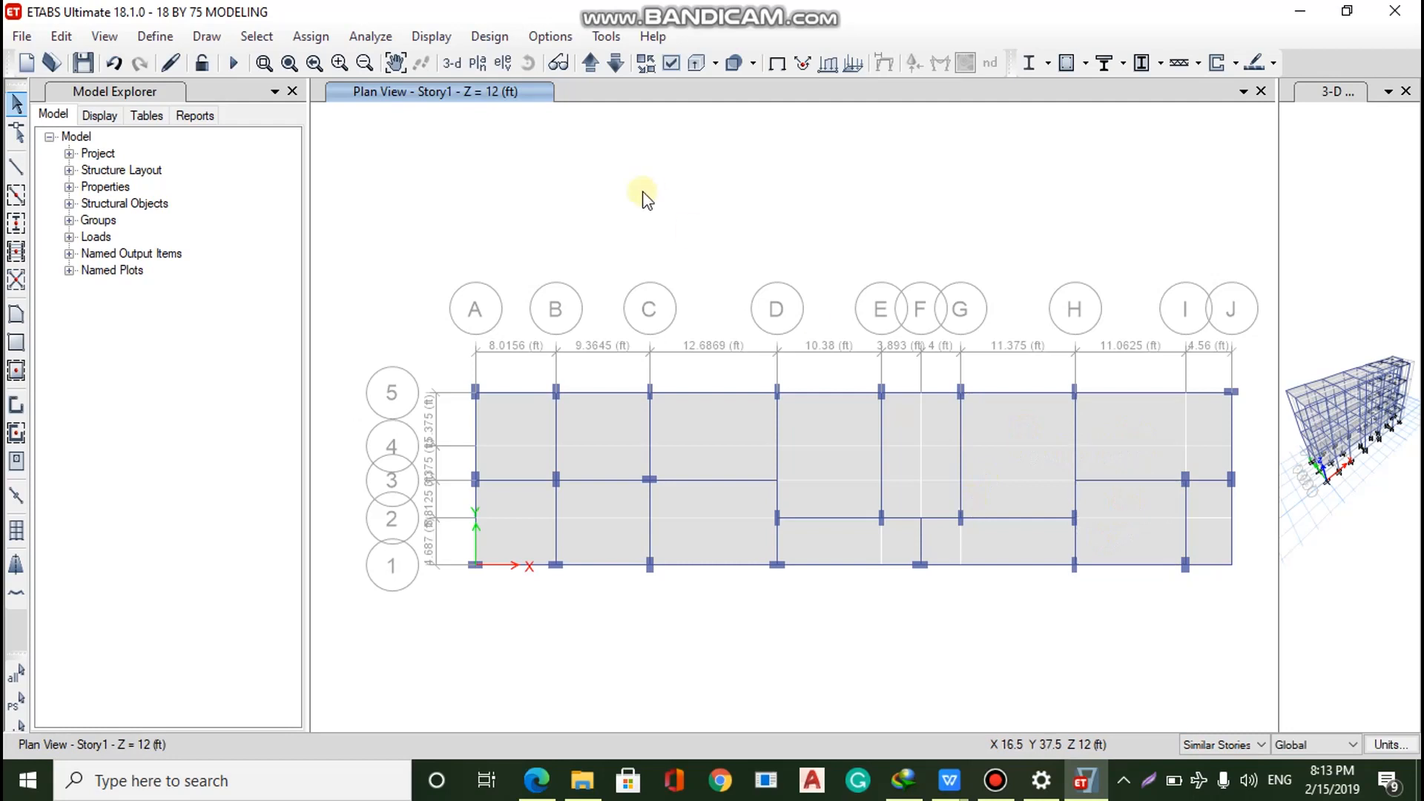
# Select all Floors by object type, close the selection dialog and clear the selection
pyautogui.click(258, 37)
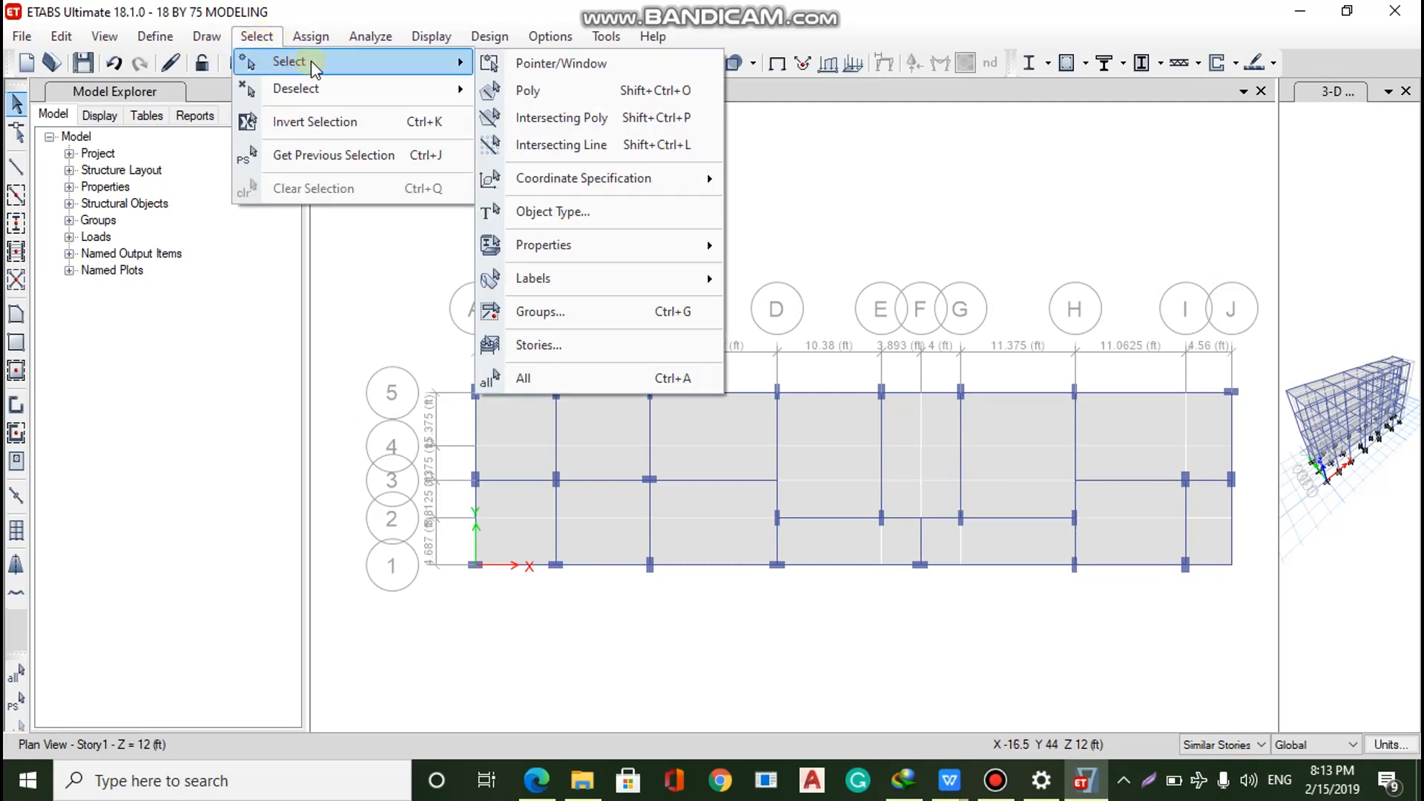
pyautogui.press('Right')
pyautogui.press('Right')
pyautogui.press('Right')
pyautogui.moveTo(263, 41)
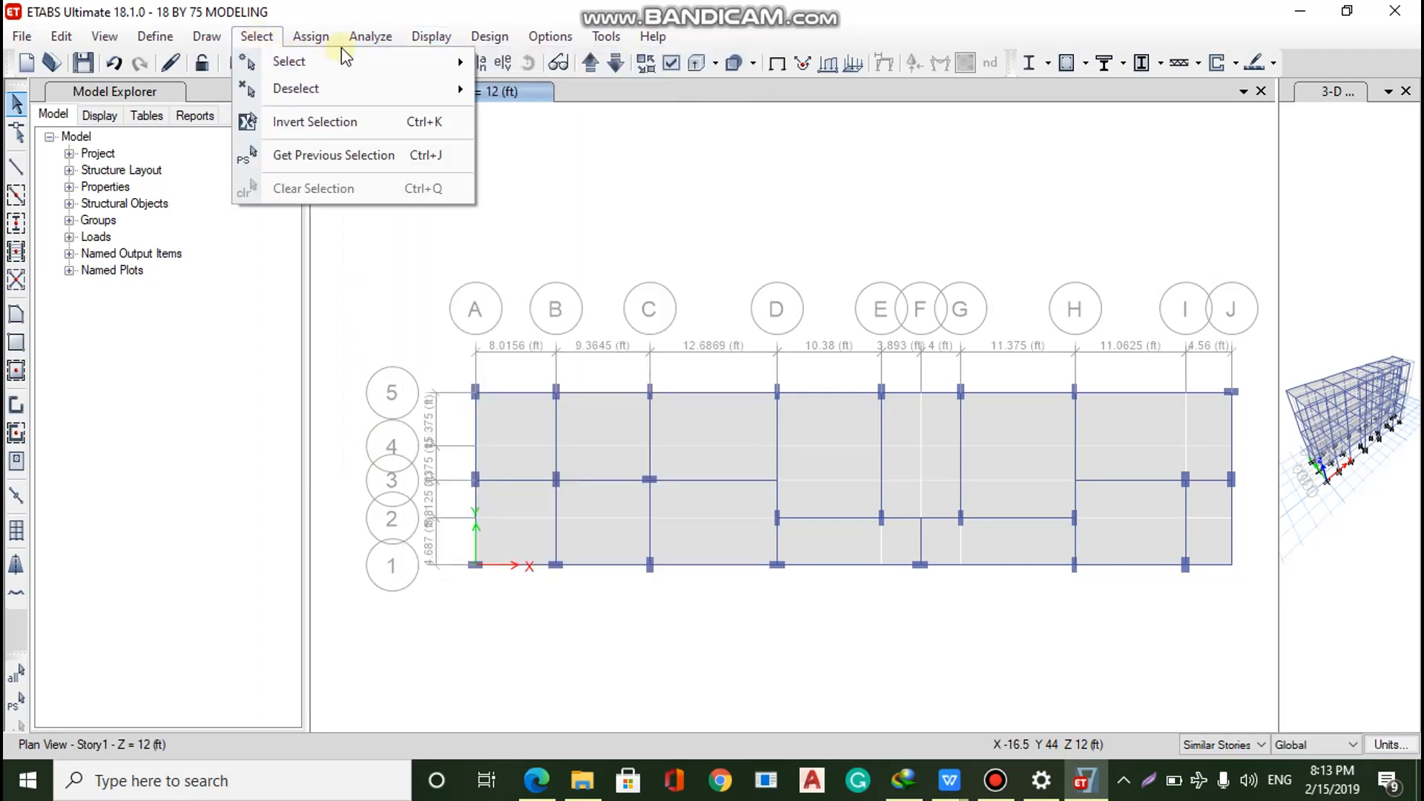
pyautogui.moveTo(428, 69)
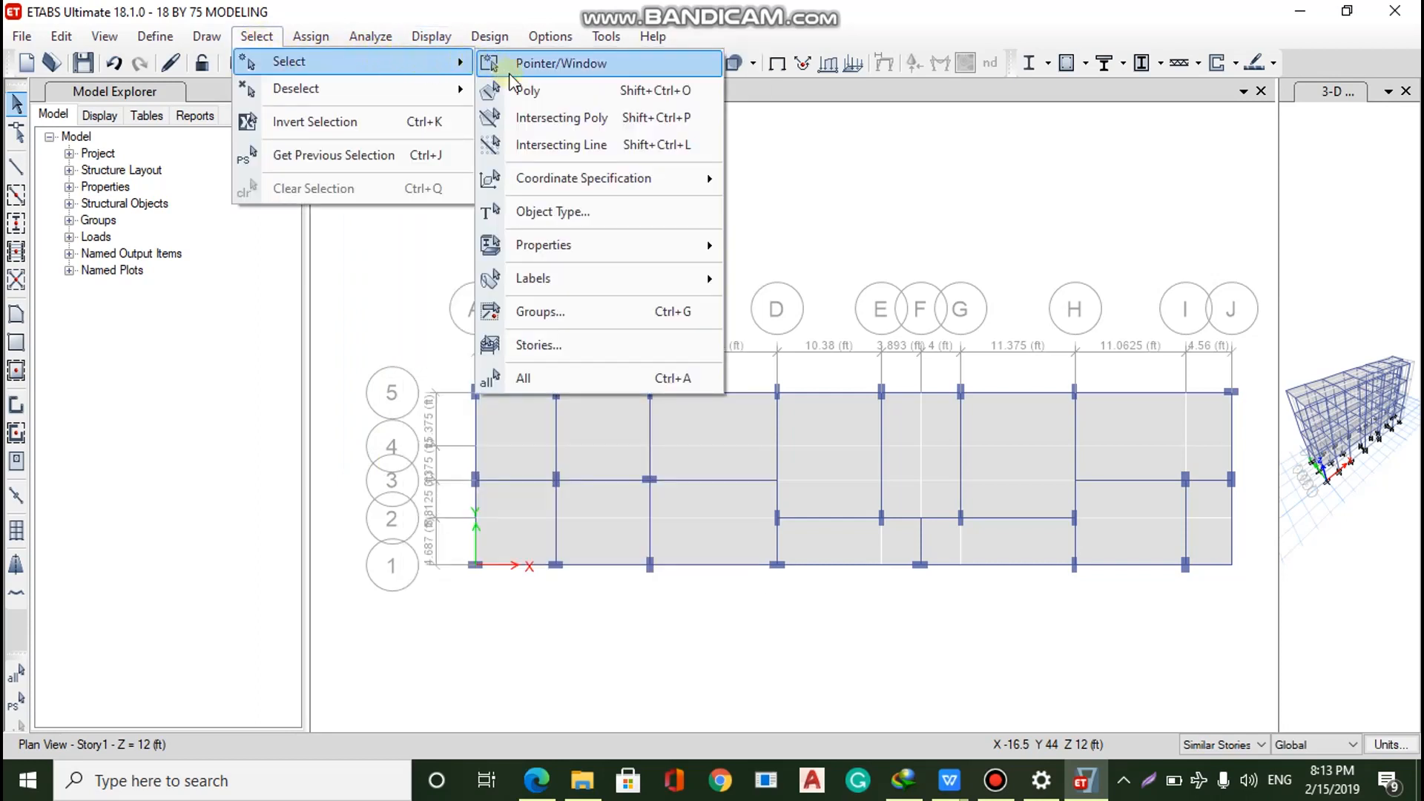
pyautogui.click(607, 209)
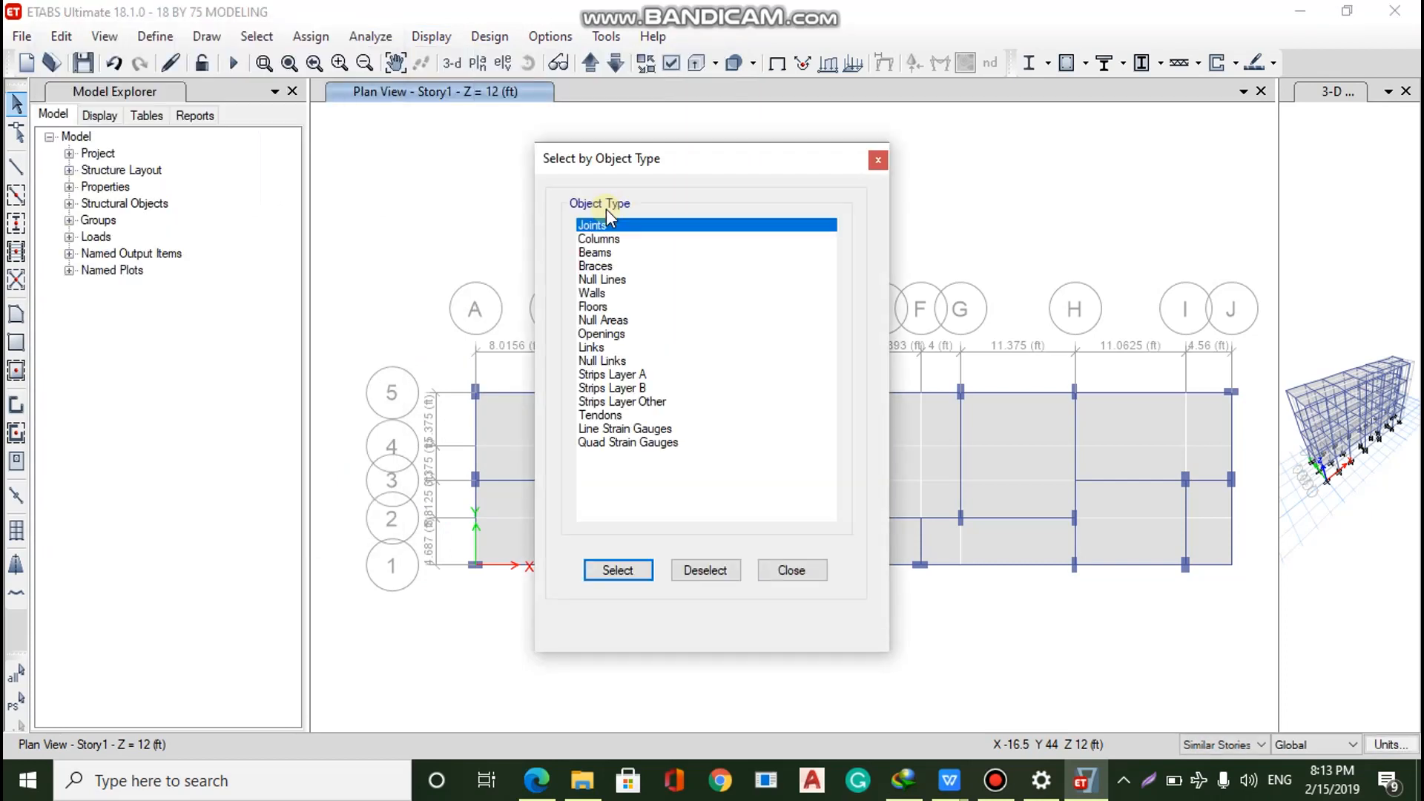
pyautogui.click(586, 306)
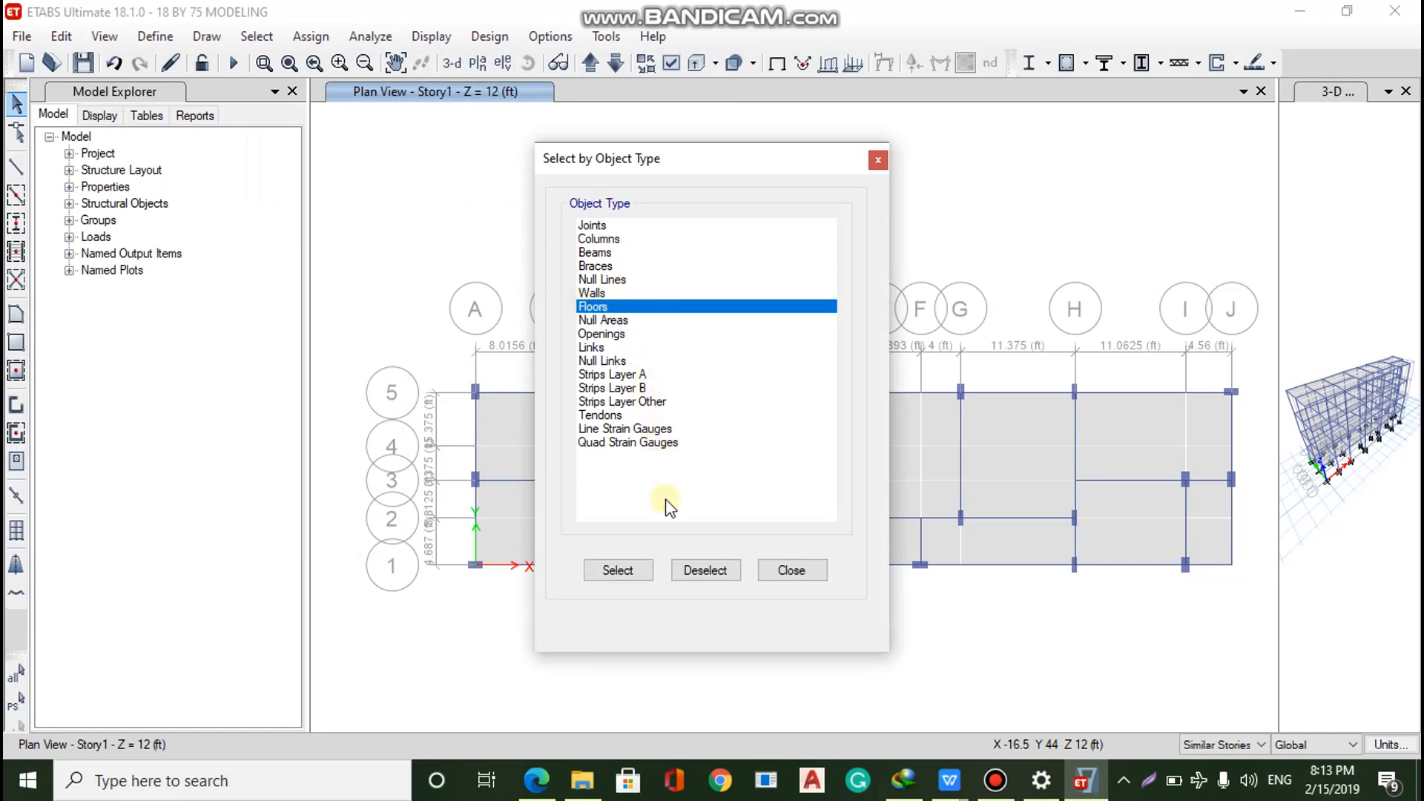
pyautogui.click(632, 572)
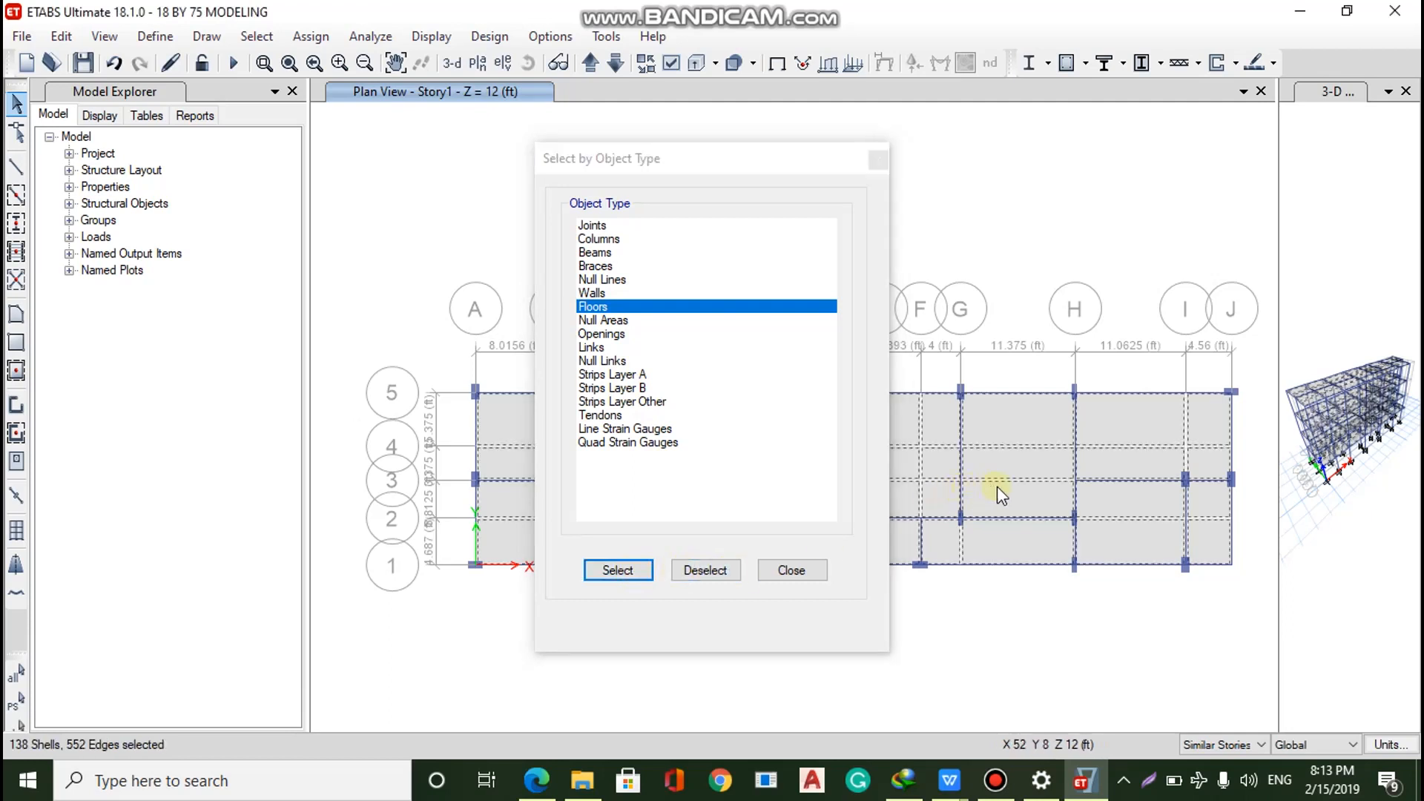
pyautogui.click(772, 573)
pyautogui.hotkey('ctrl', 'shift', 'c')
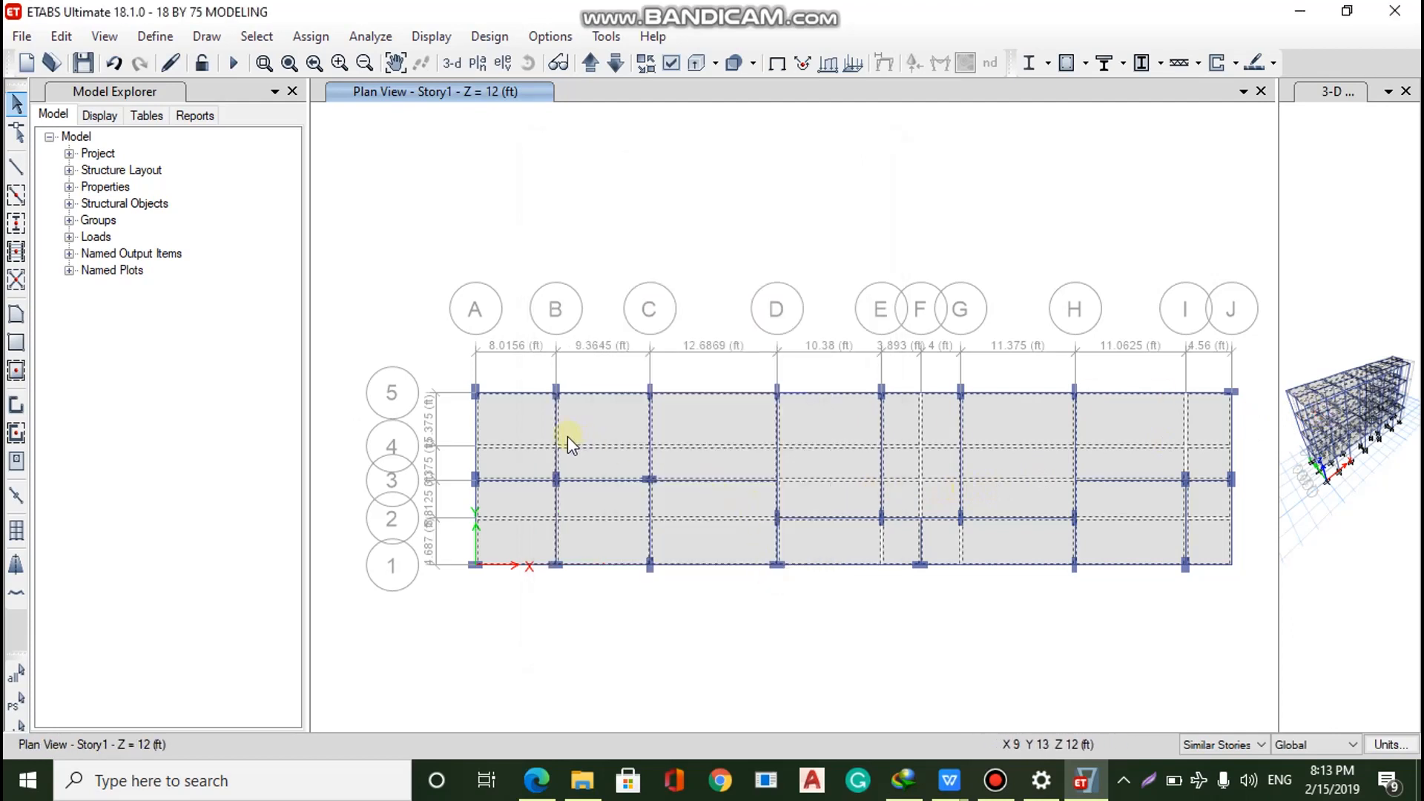
# Select every object assigned the slab section Slab 5" through the model's slab section properties
pyautogui.click(69, 170)
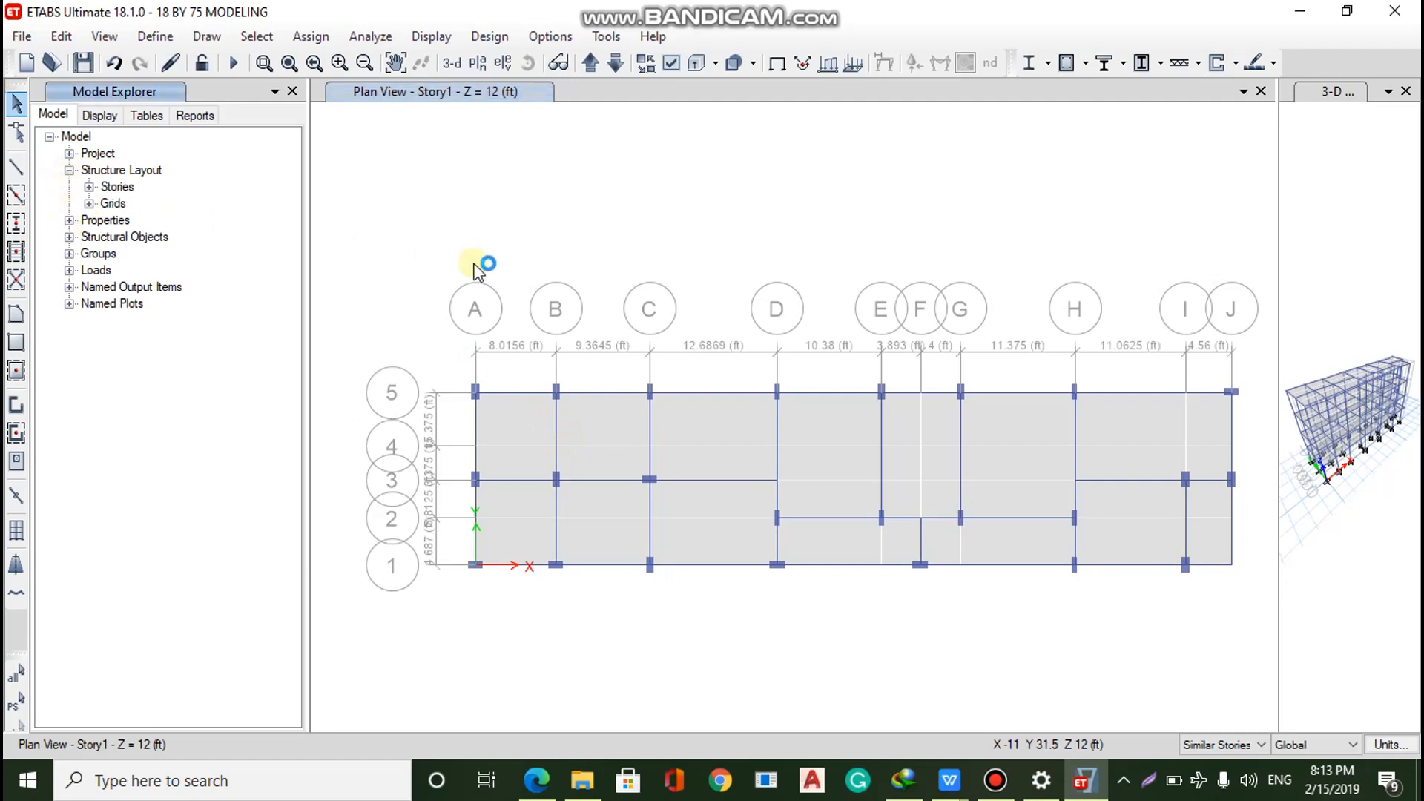
pyautogui.click(109, 186)
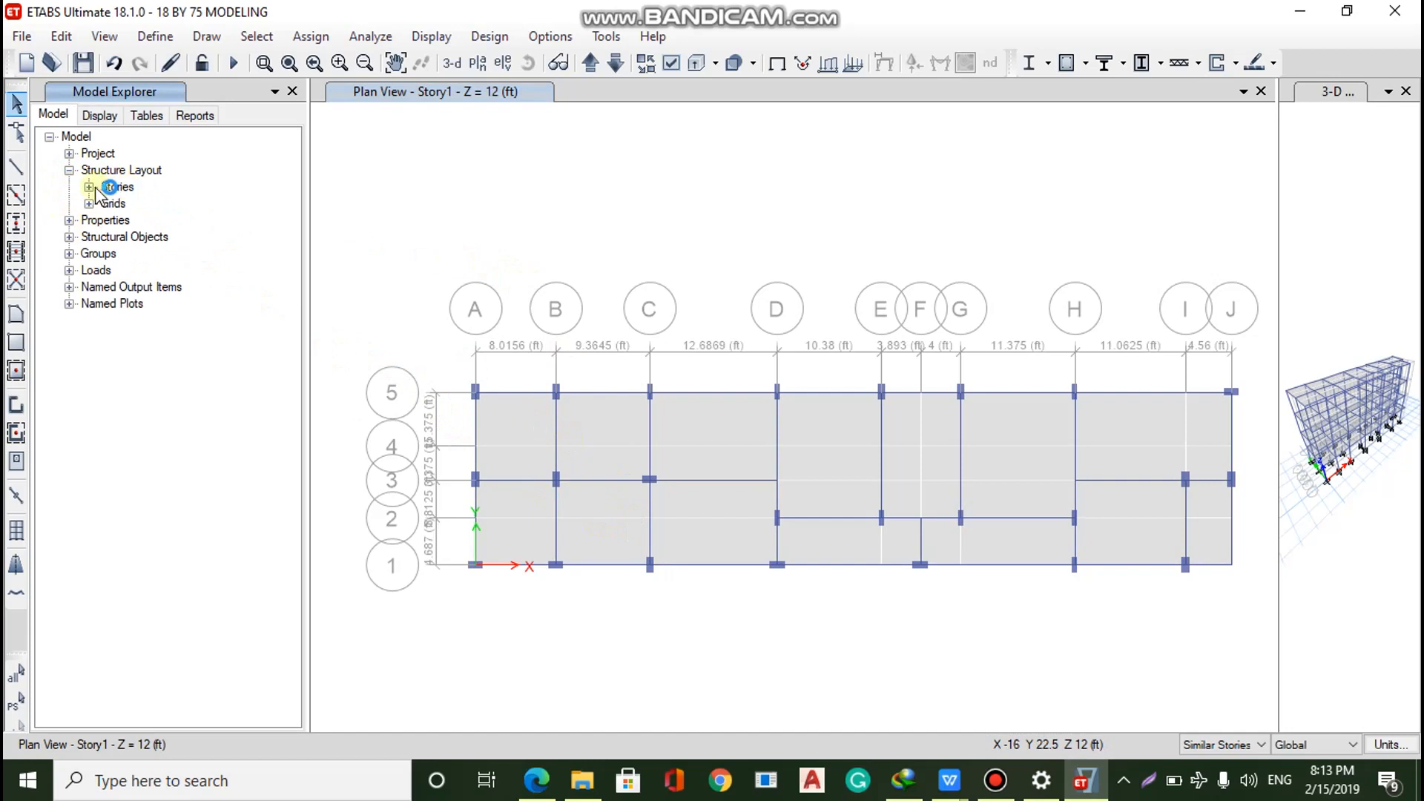
pyautogui.click(70, 220)
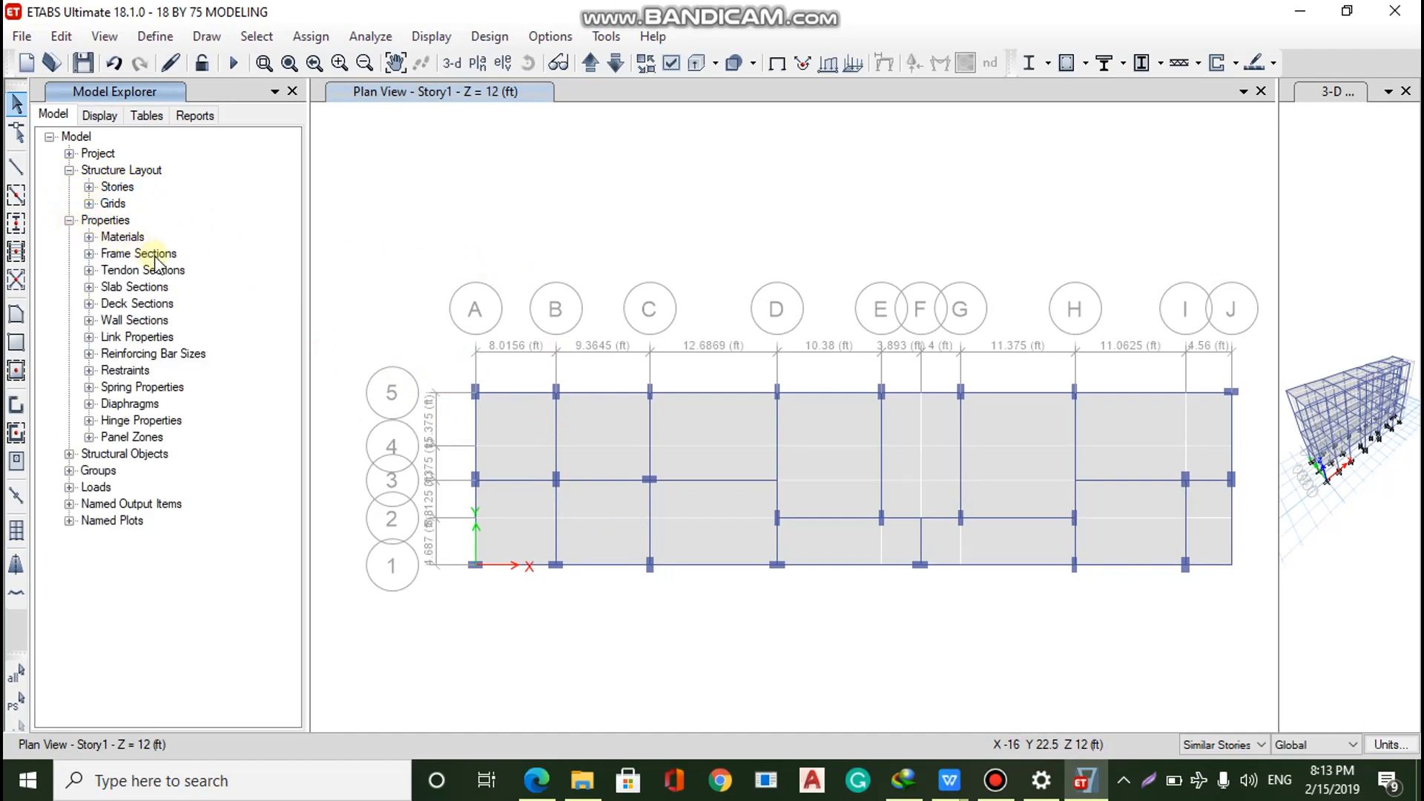
pyautogui.click(130, 287)
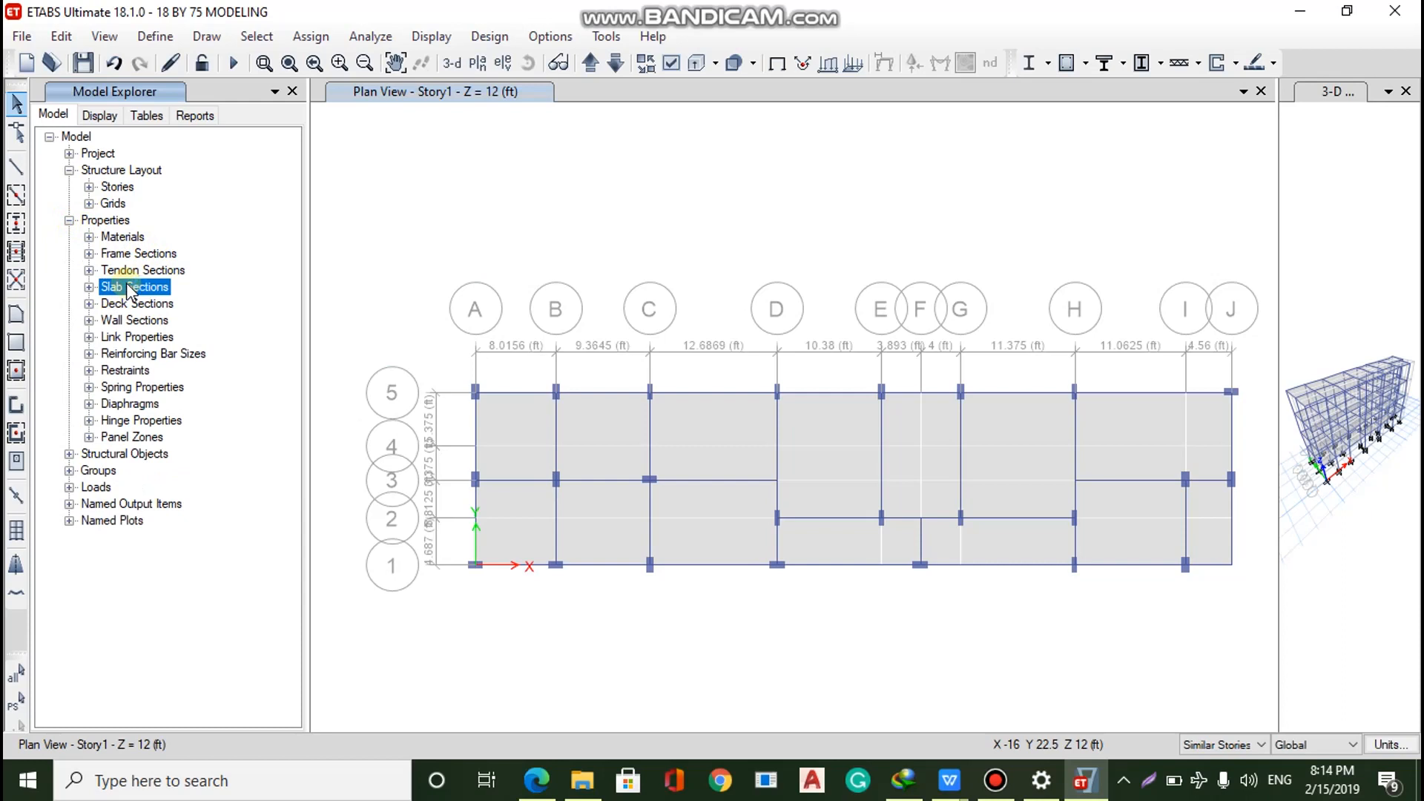
pyautogui.click(90, 287)
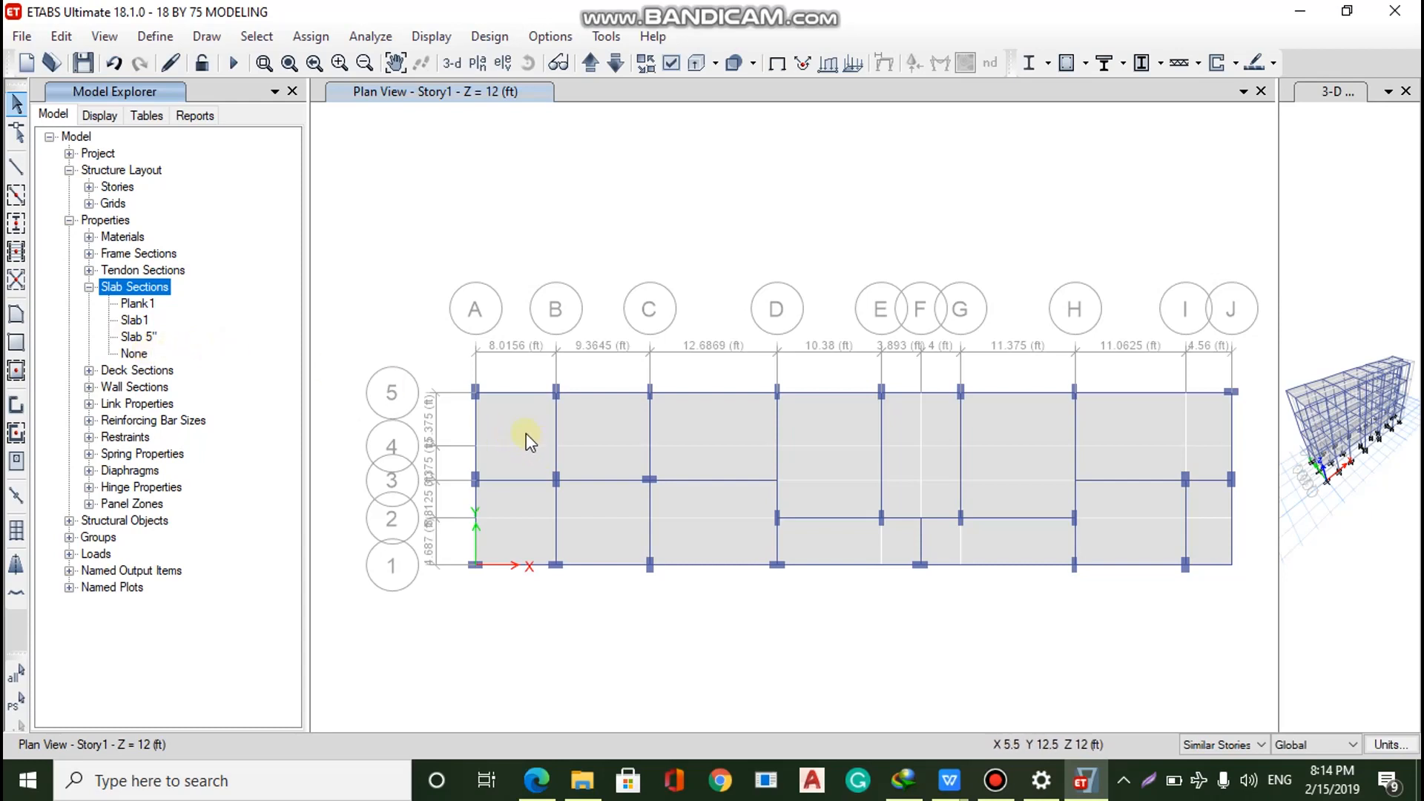
pyautogui.click(139, 336)
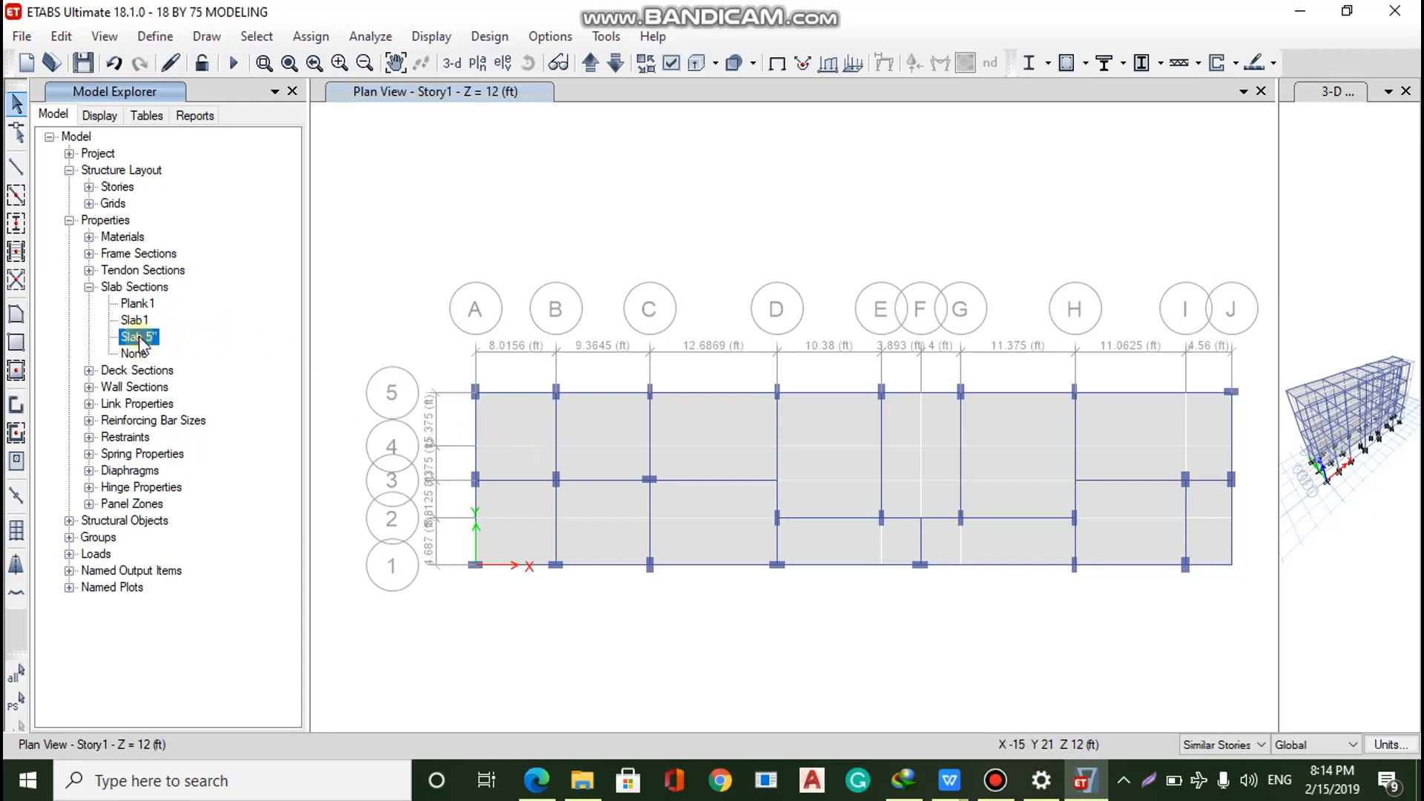
pyautogui.rightClick(140, 337)
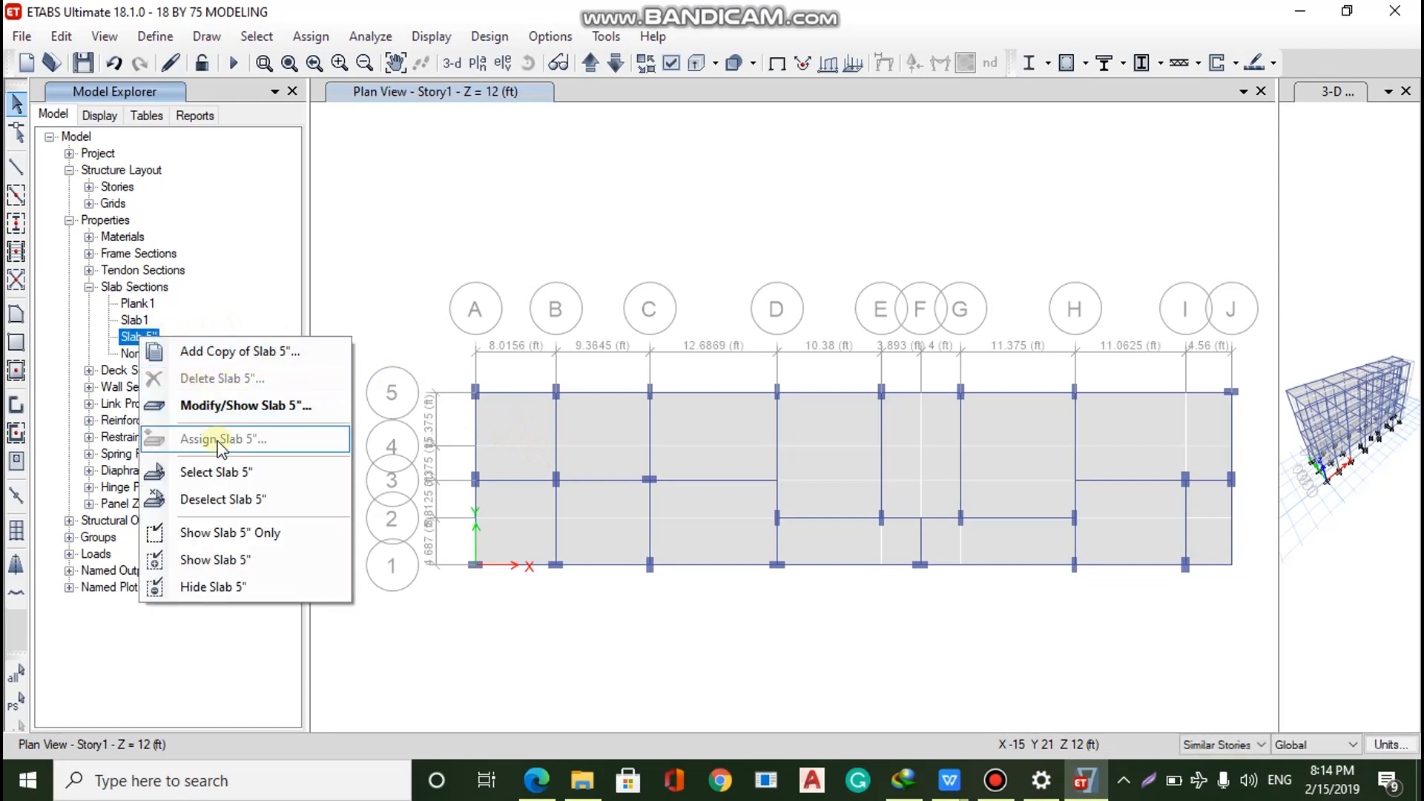
pyautogui.click(253, 474)
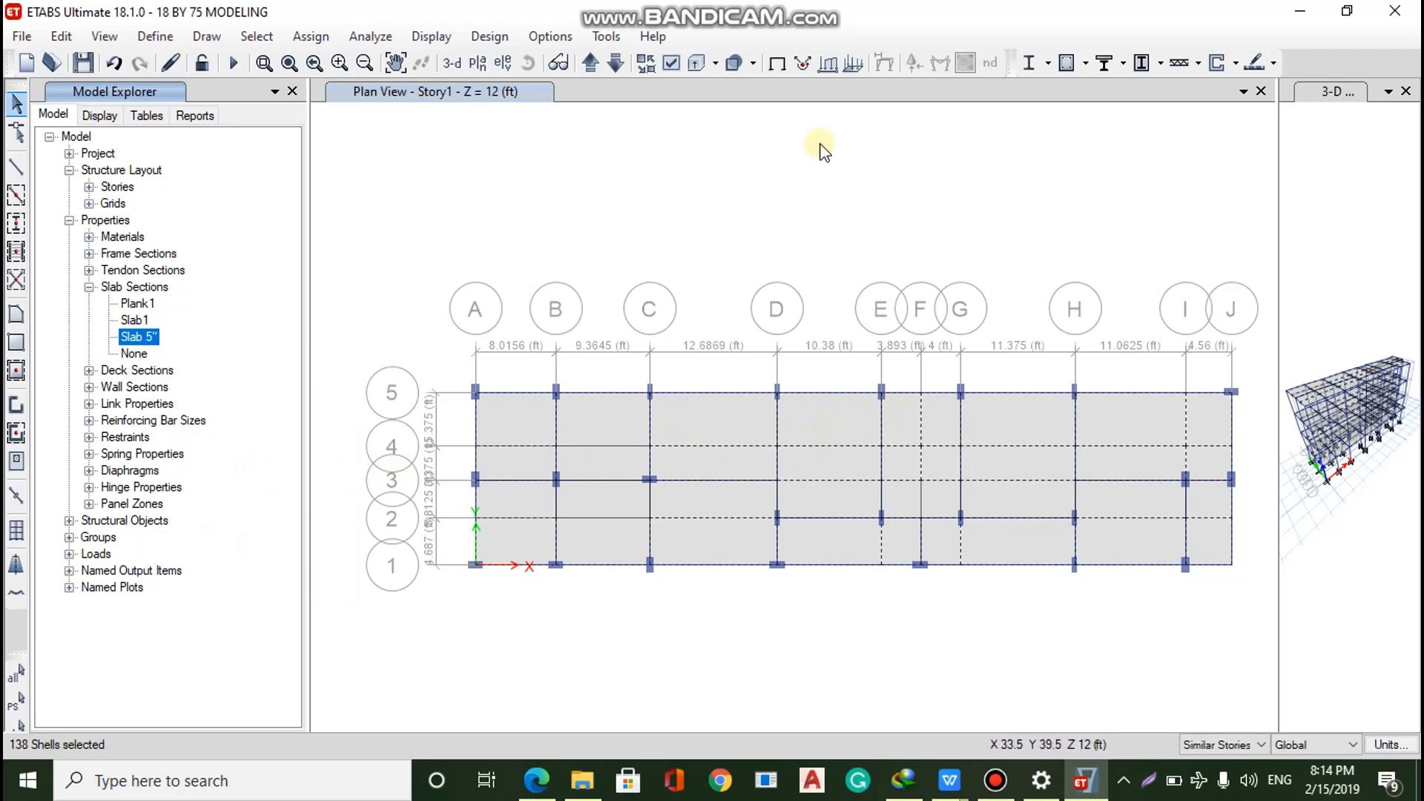
# Clear the selection of the Slab 5" objects
pyautogui.click(260, 37)
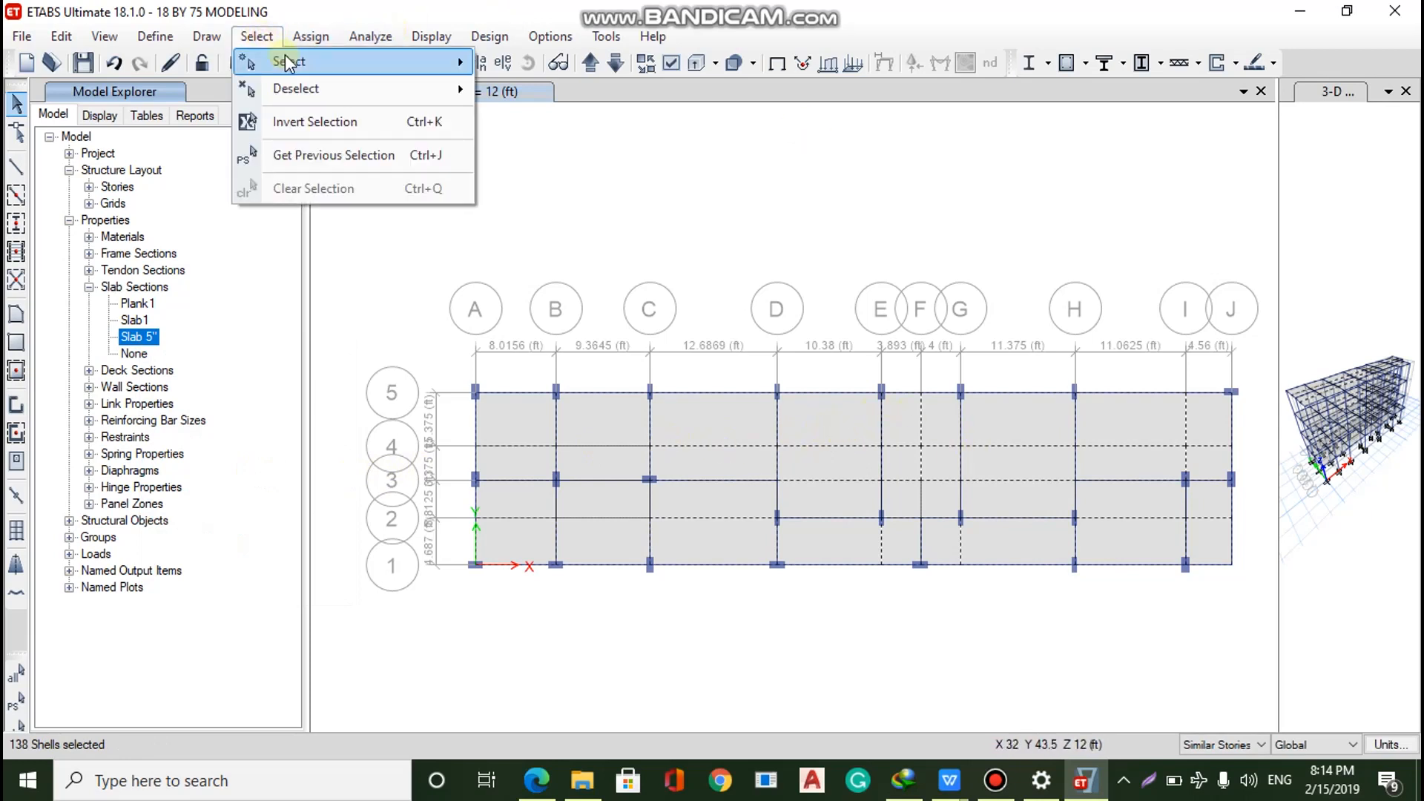
pyautogui.moveTo(282, 61)
pyautogui.click(879, 269)
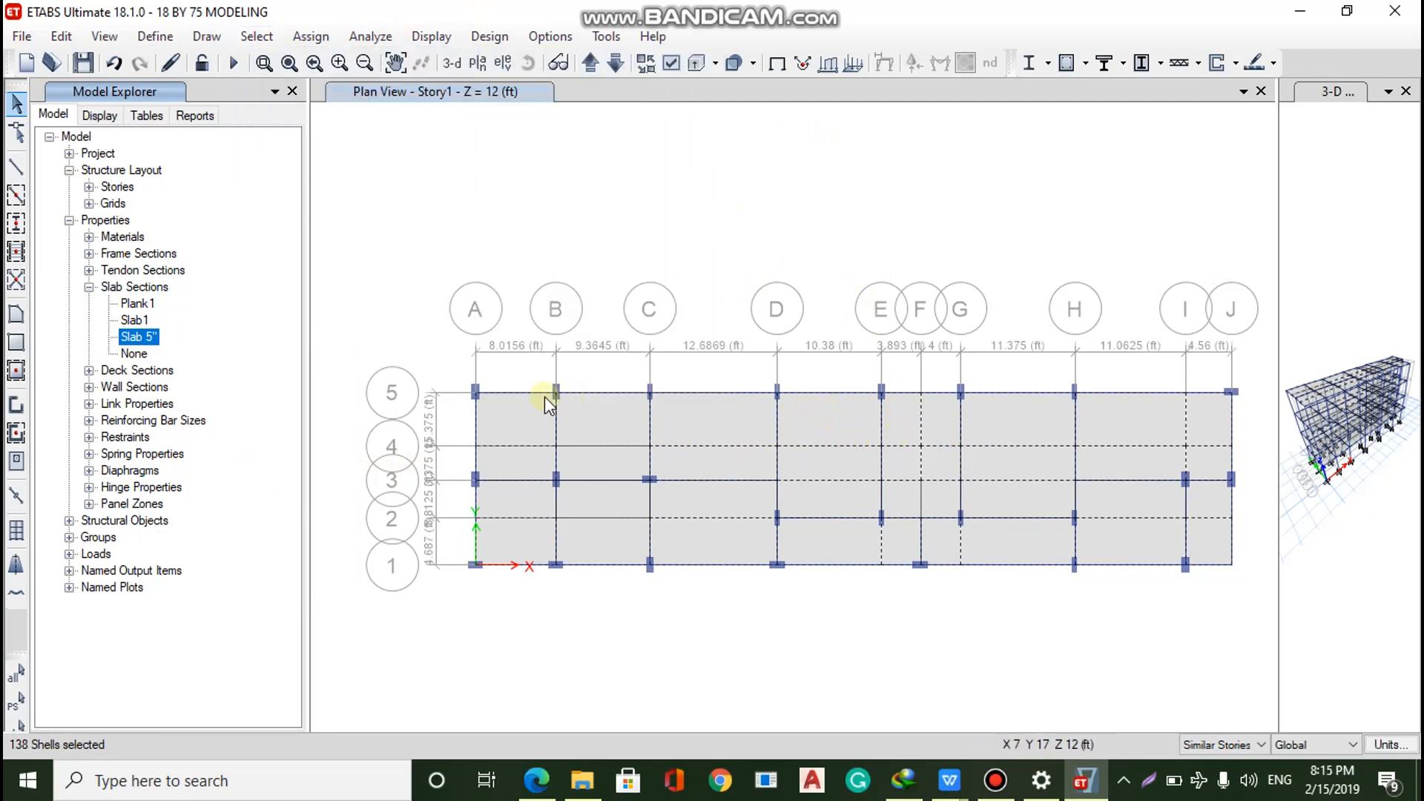
pyautogui.click(402, 386)
pyautogui.press('Escape')
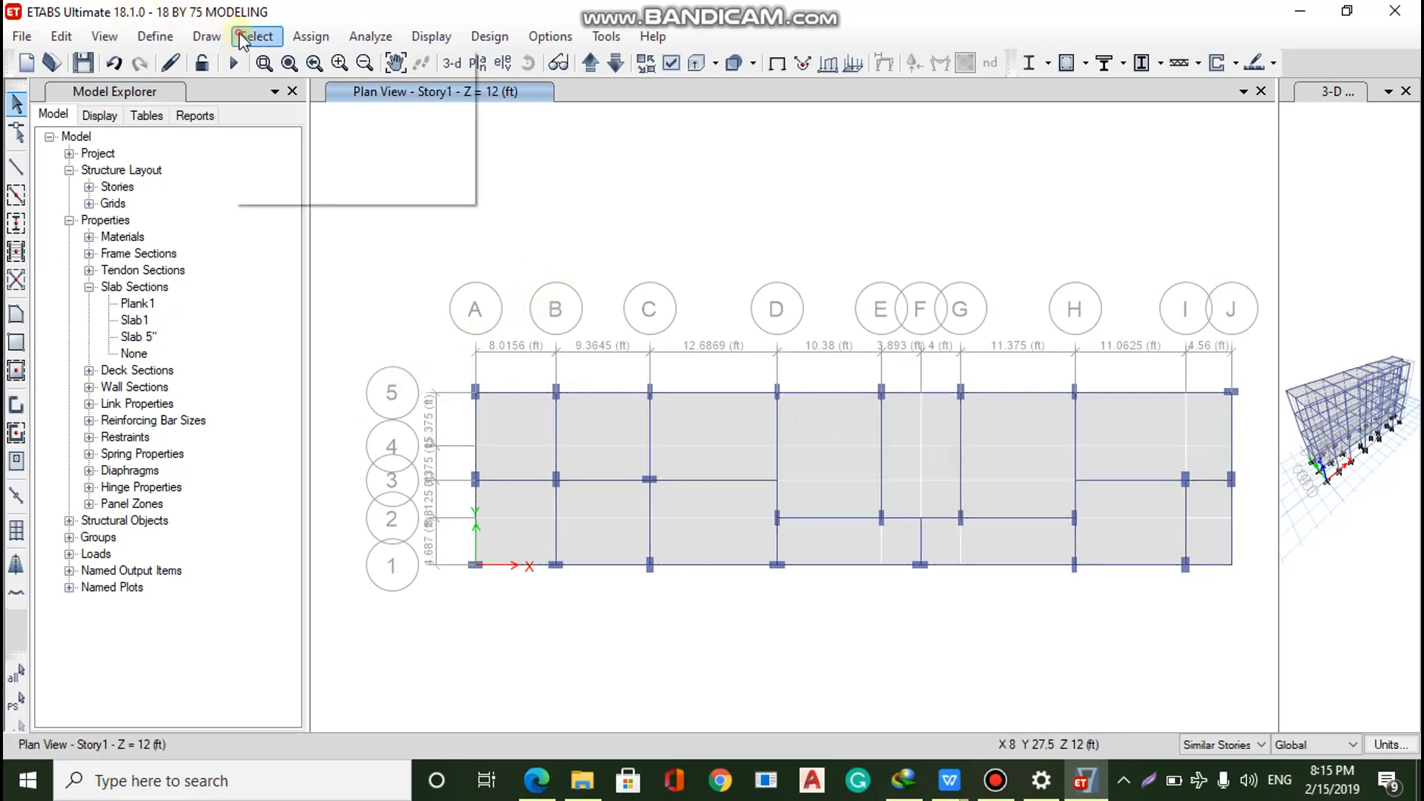
# Select all Floors by object type and close the selection dialog
pyautogui.click(253, 36)
pyautogui.moveTo(289, 60)
pyautogui.click(607, 202)
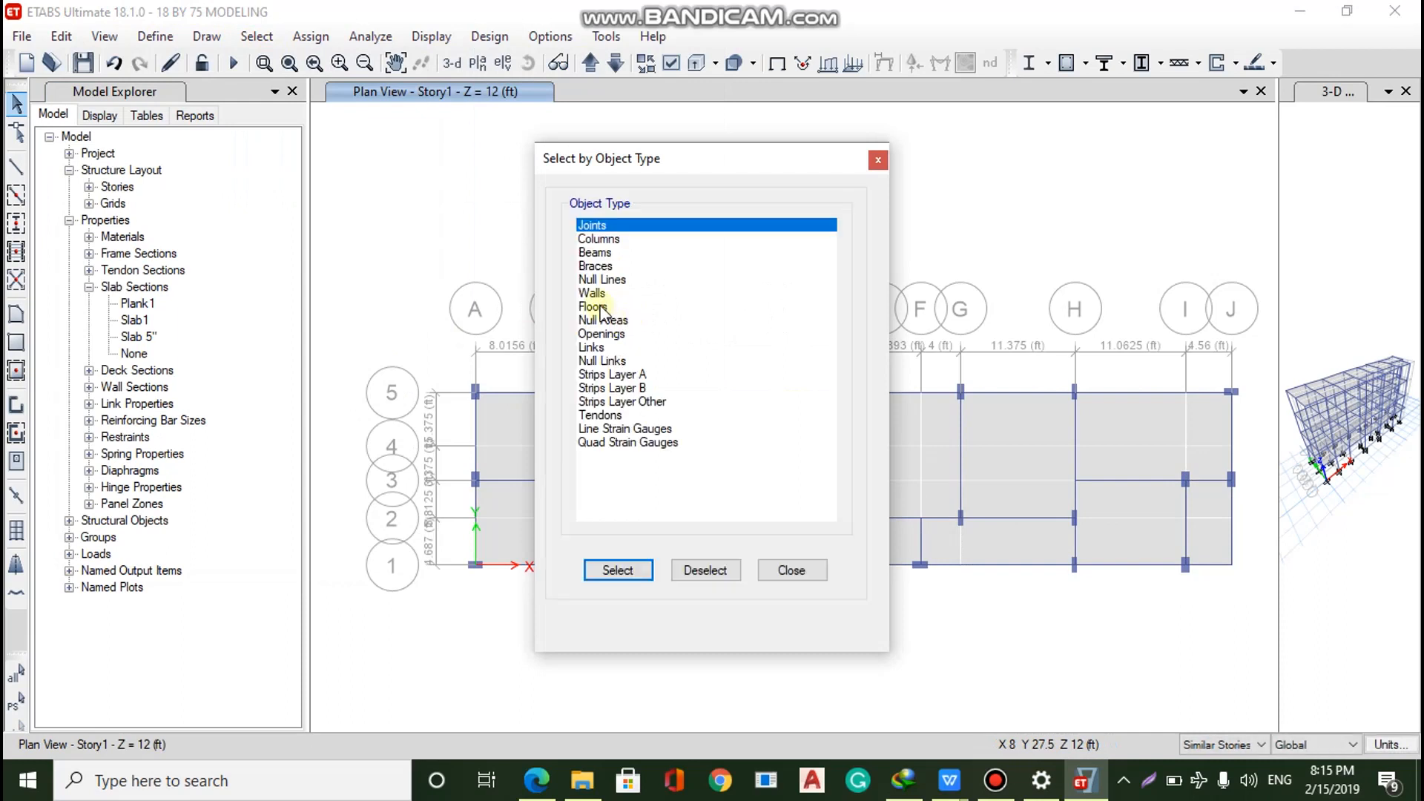
pyautogui.click(601, 306)
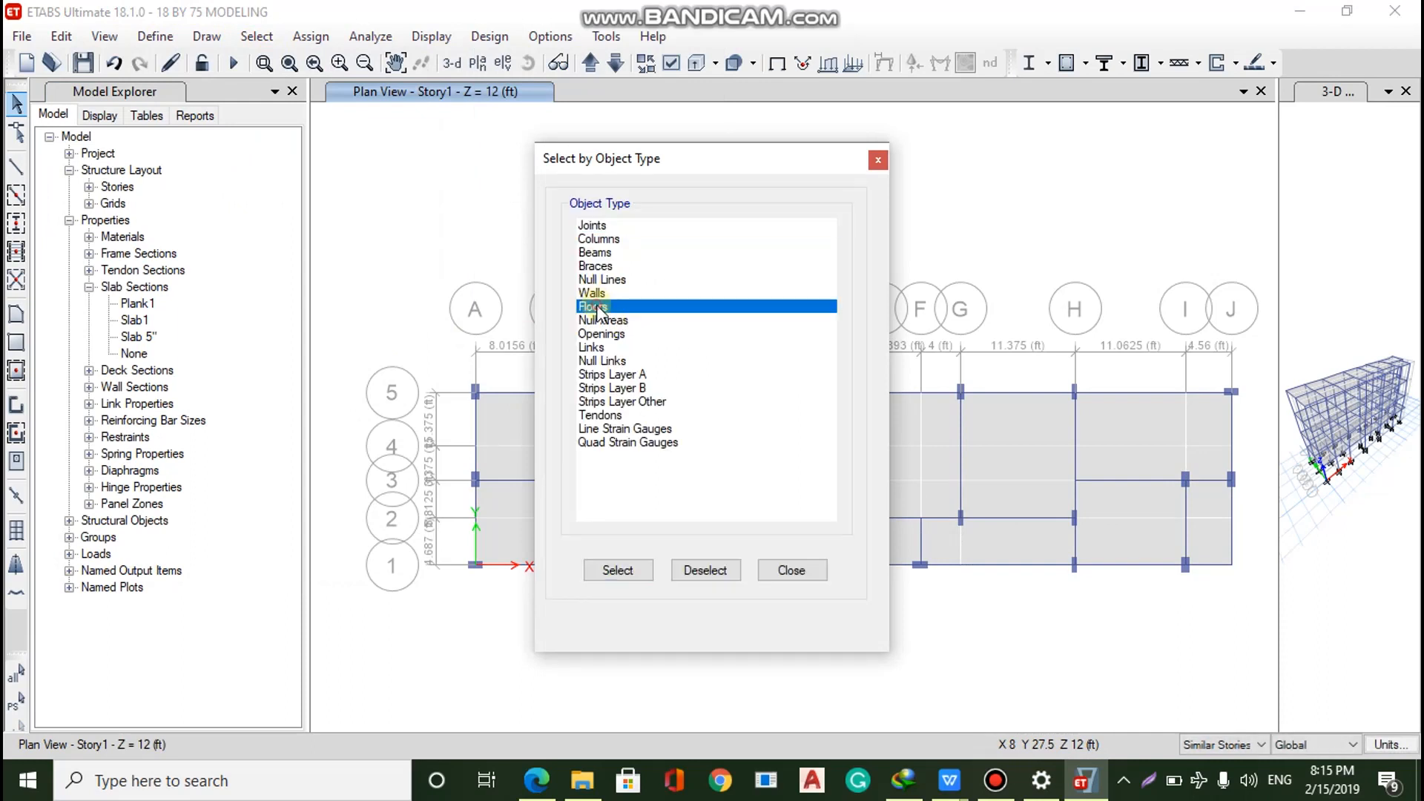
pyautogui.click(617, 568)
pyautogui.click(769, 575)
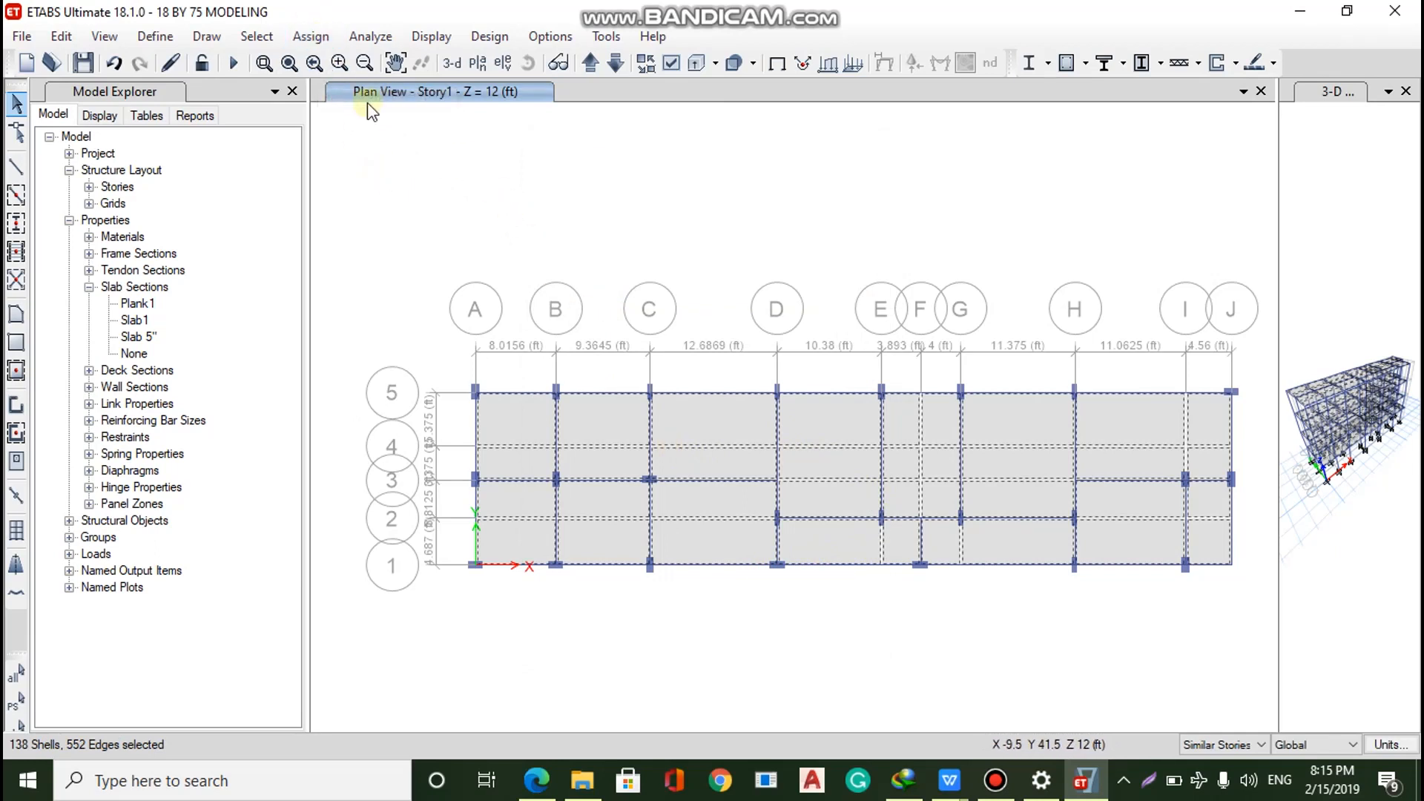
# Start a uniform shell load assignment for the selected floors with the Dead load pattern, and clear the load value
pyautogui.click(304, 37)
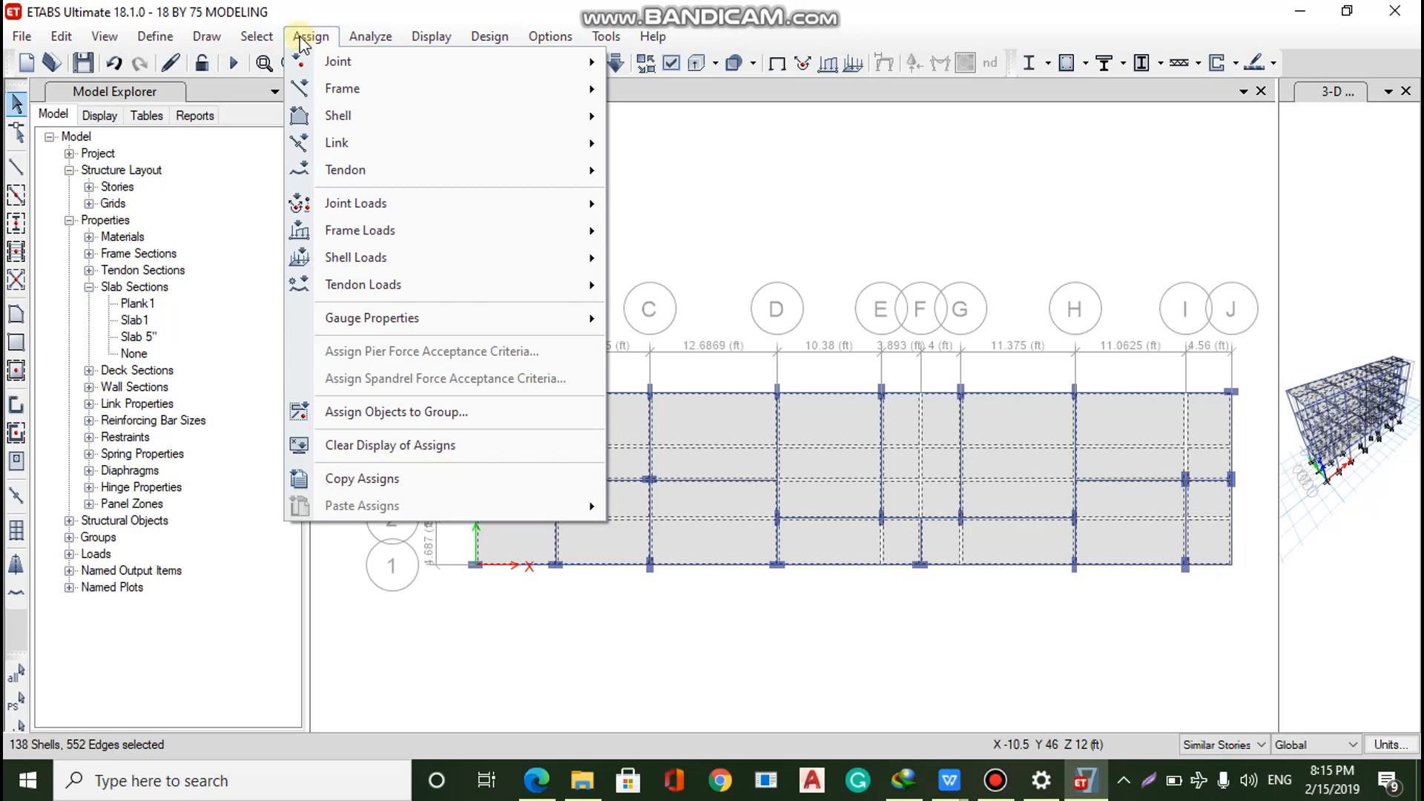
pyautogui.moveTo(432, 245)
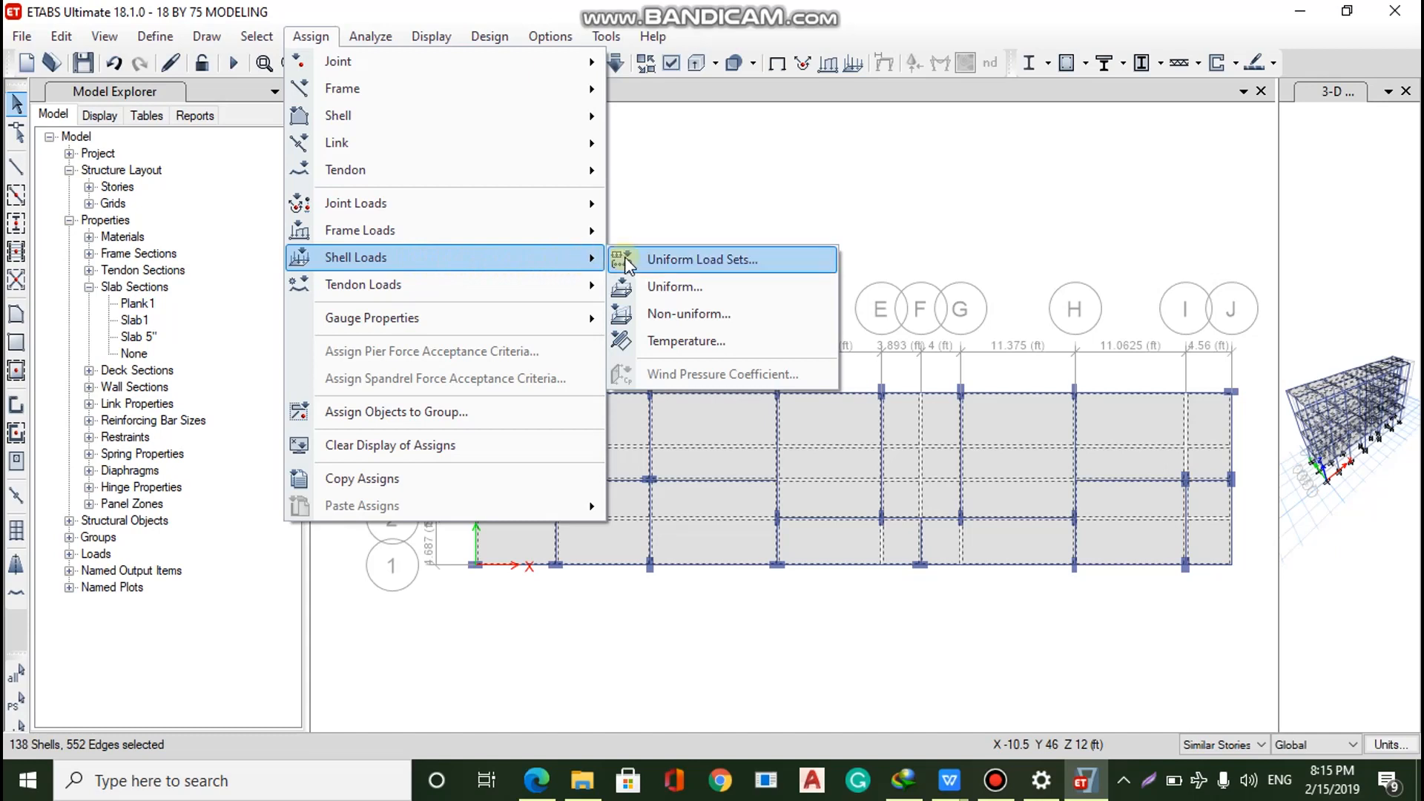
pyautogui.click(699, 292)
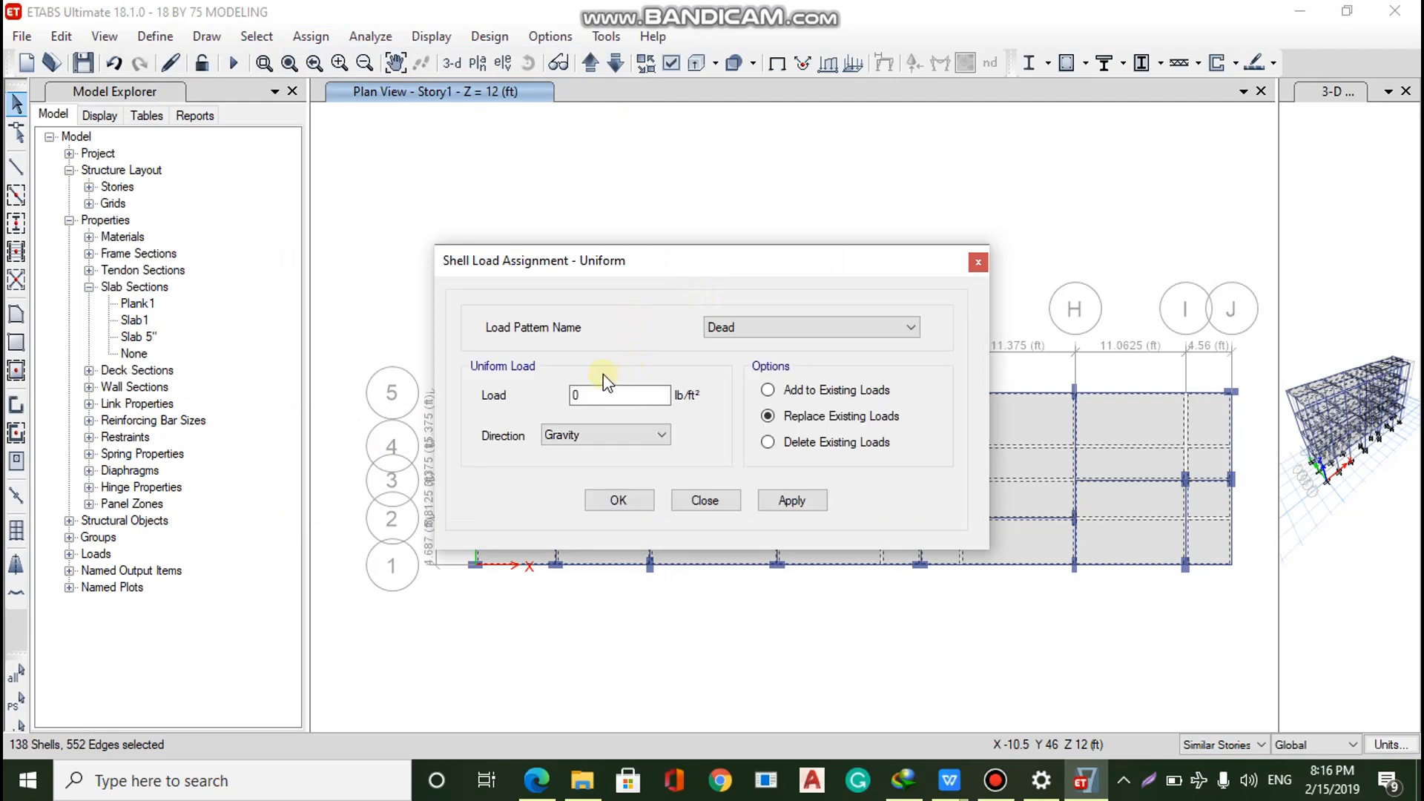
pyautogui.click(753, 328)
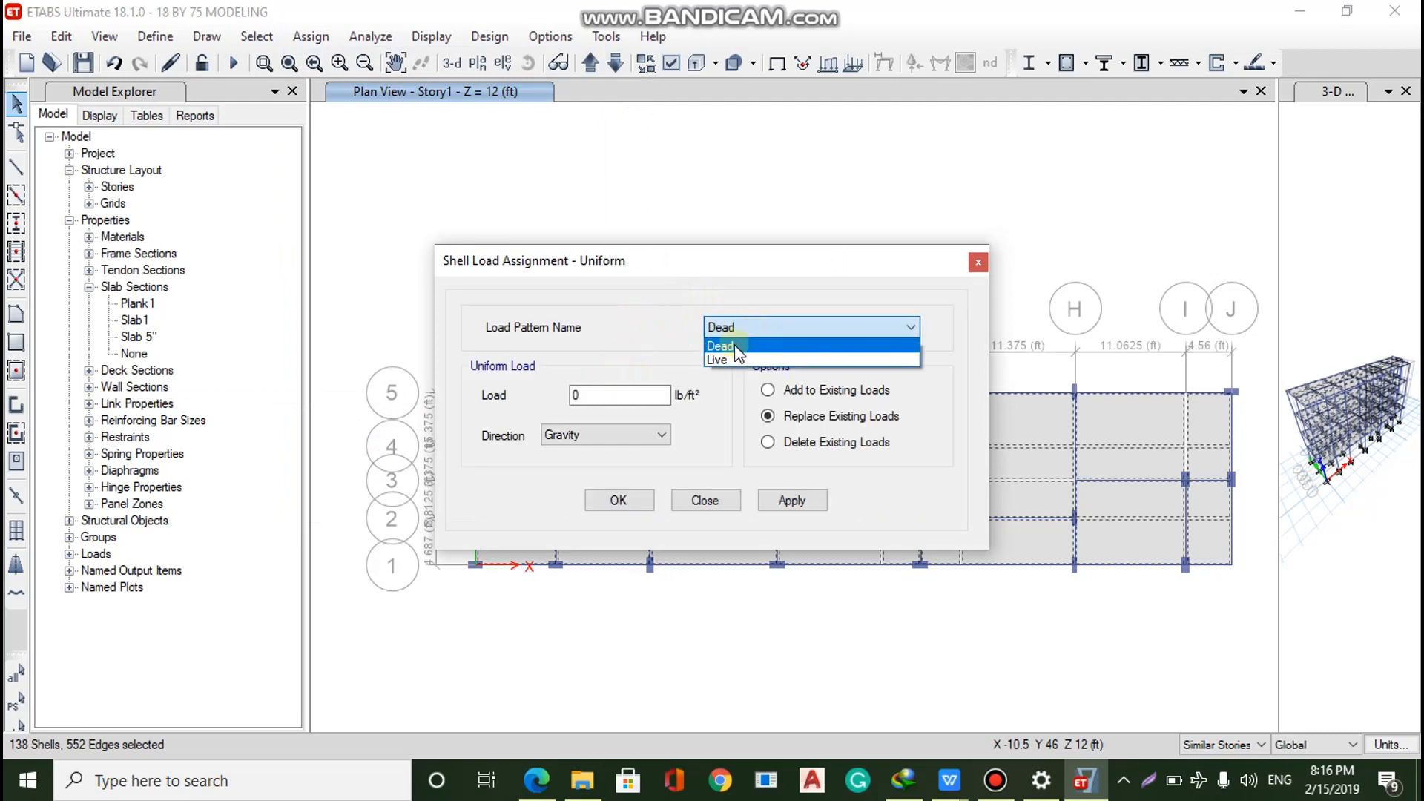
pyautogui.click(736, 349)
pyautogui.click(603, 395)
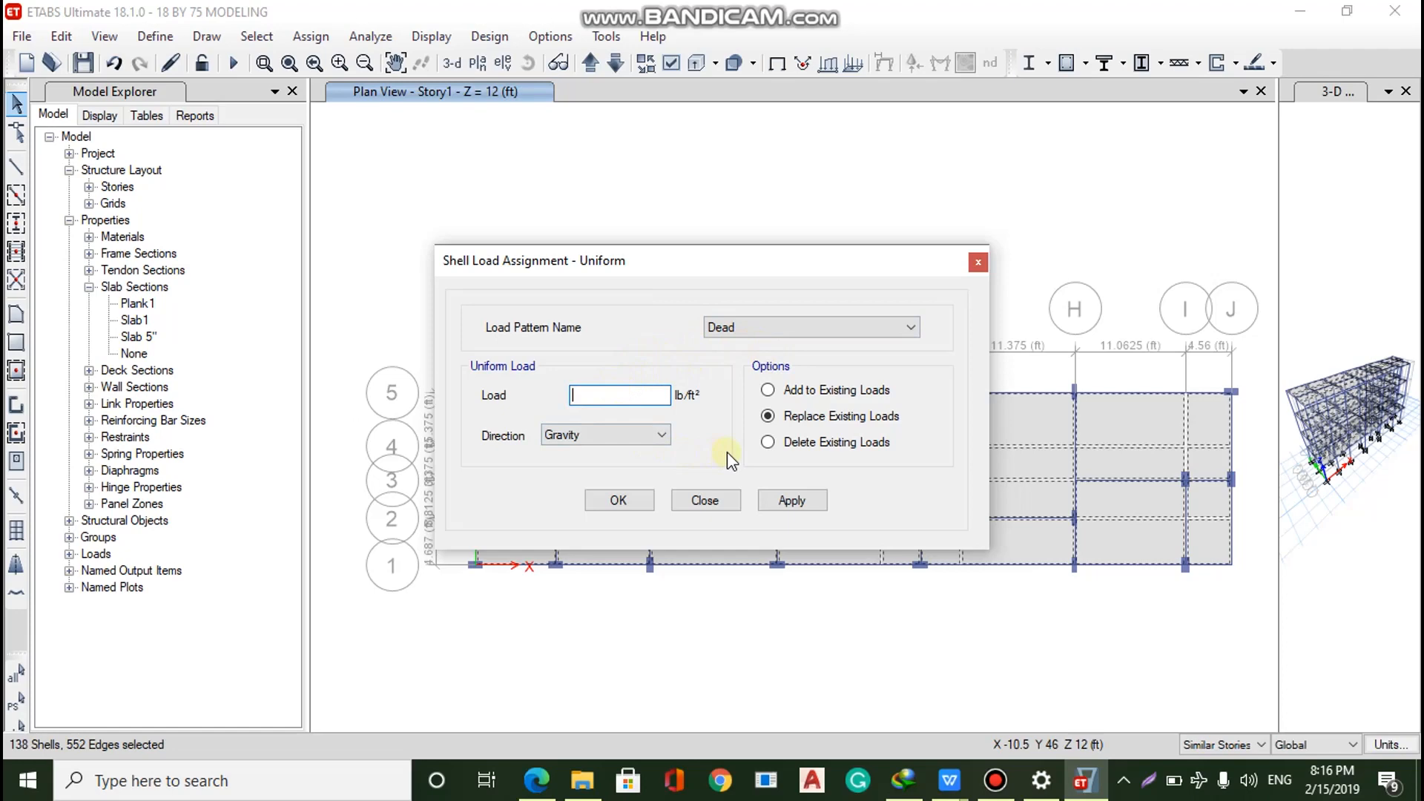
pyautogui.write('++')
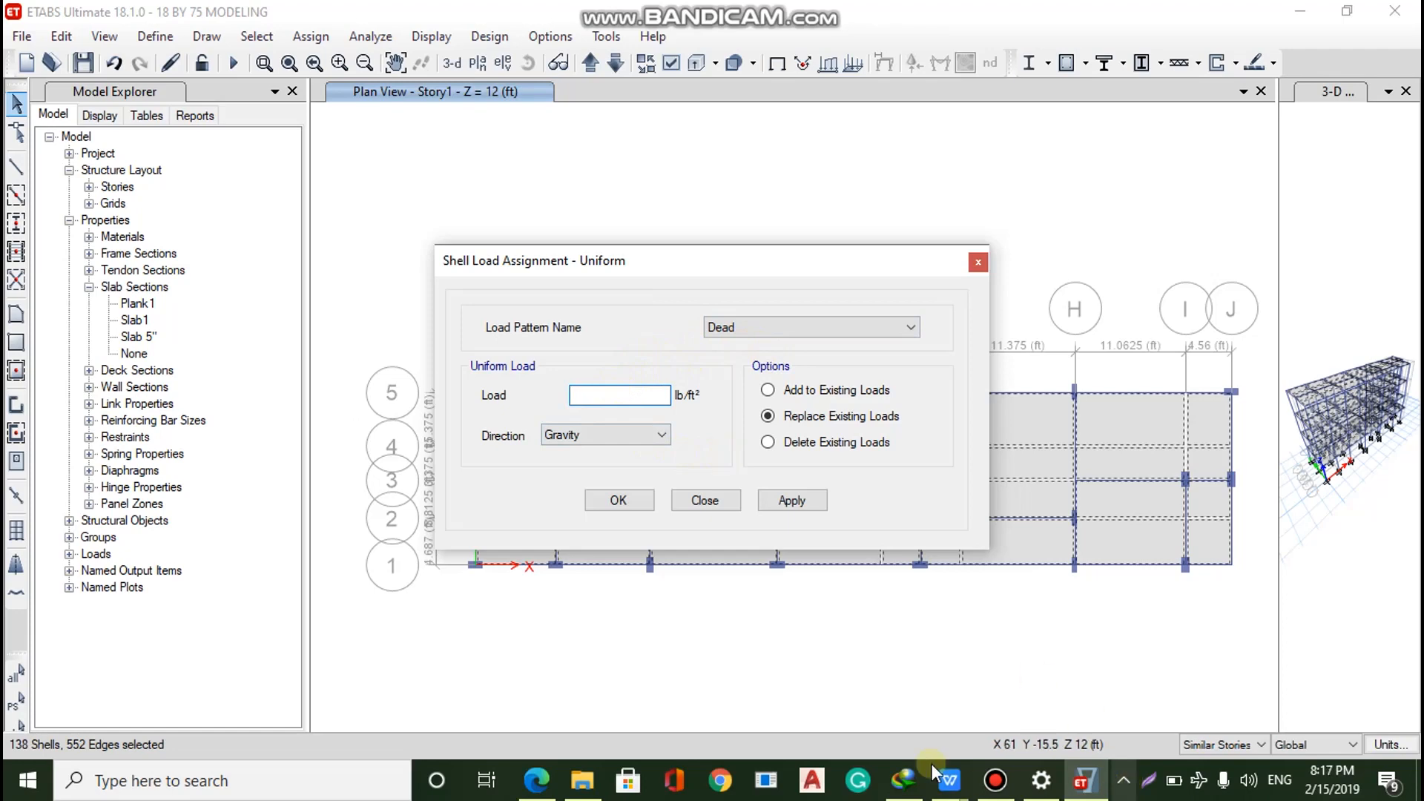
# Switch to WPS Office to examine the floor finish weights in is.875.1.1987.pdf, and return to the empty load value in ETABS
pyautogui.moveTo(995, 780)
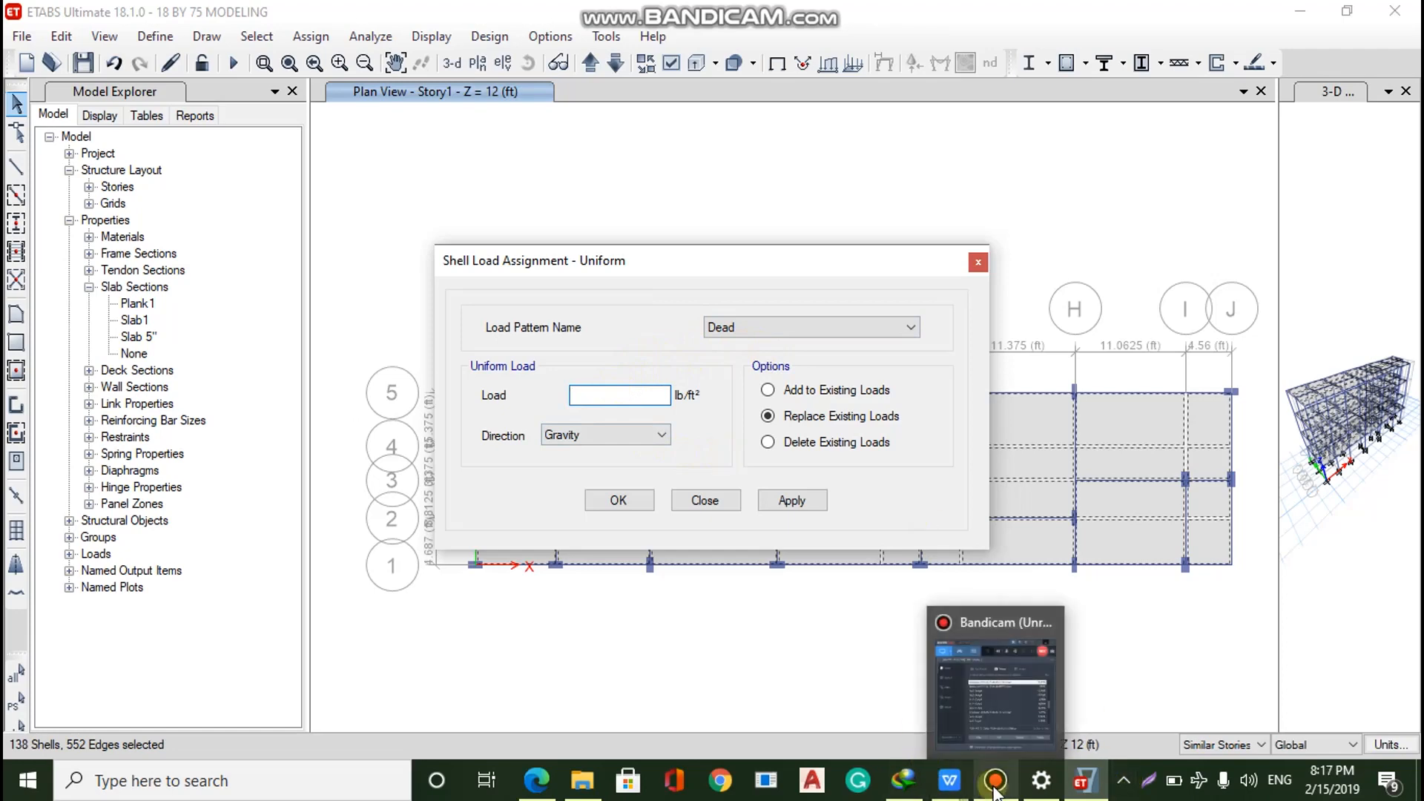
pyautogui.moveTo(989, 715)
pyautogui.moveTo(950, 780)
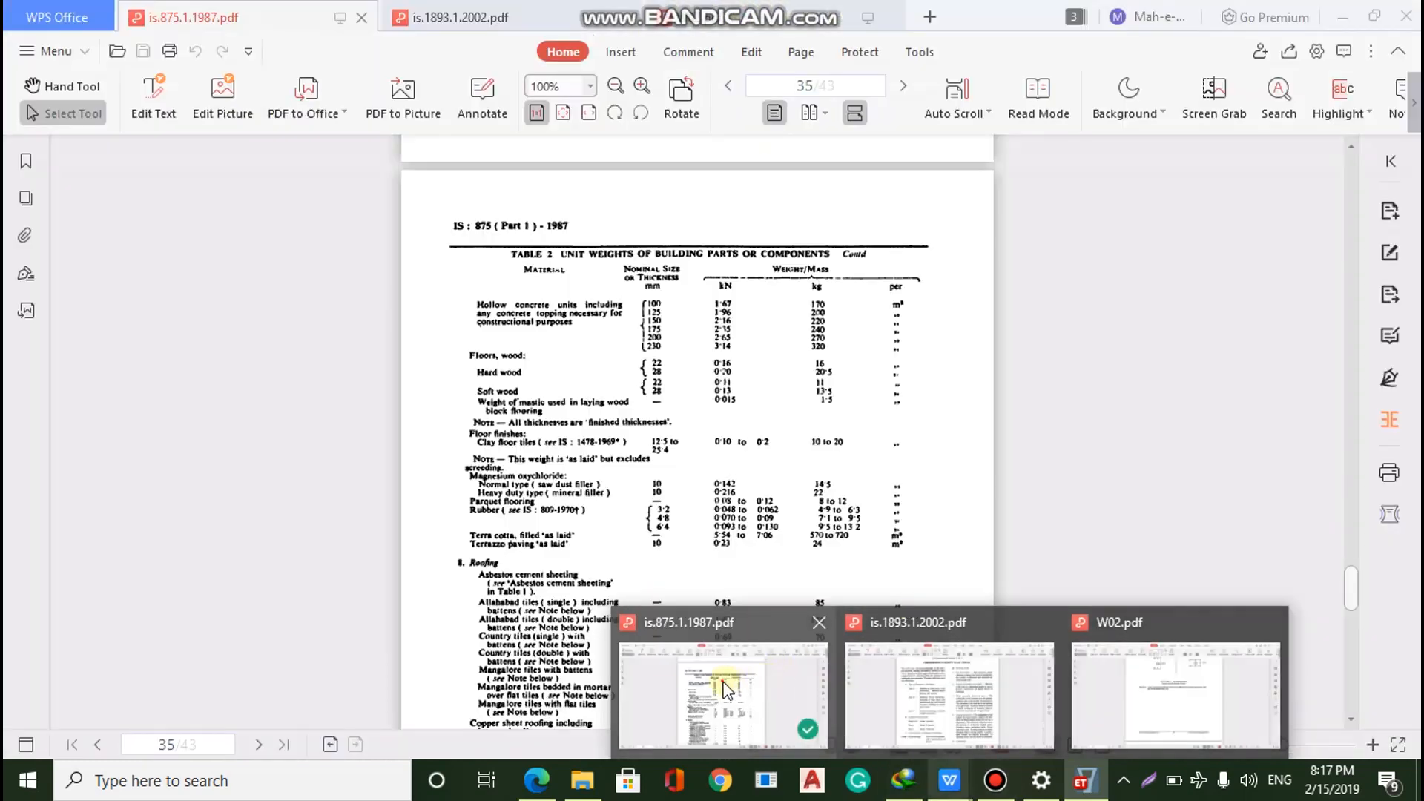
pyautogui.click(727, 690)
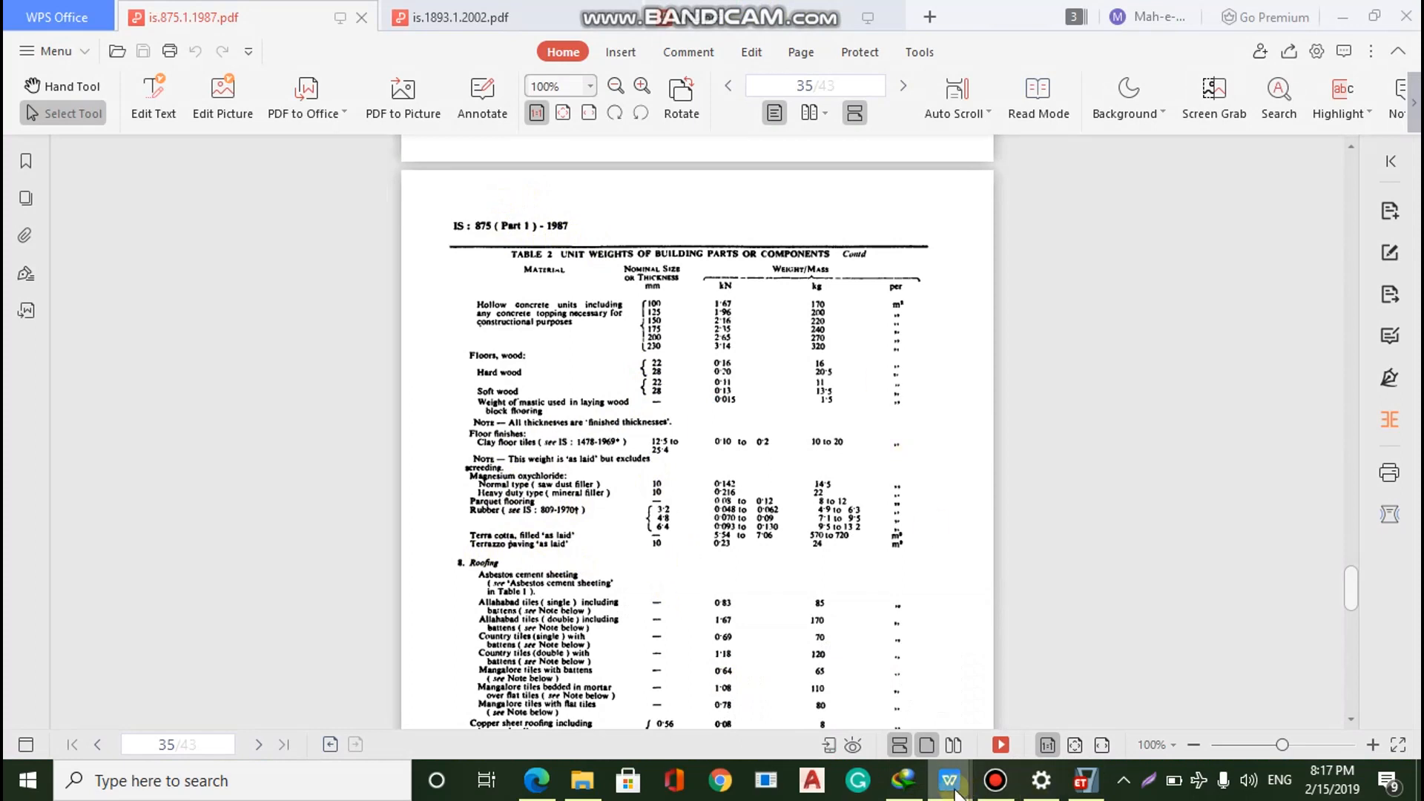
pyautogui.click(1079, 782)
pyautogui.click(590, 400)
pyautogui.press('BackSpace')
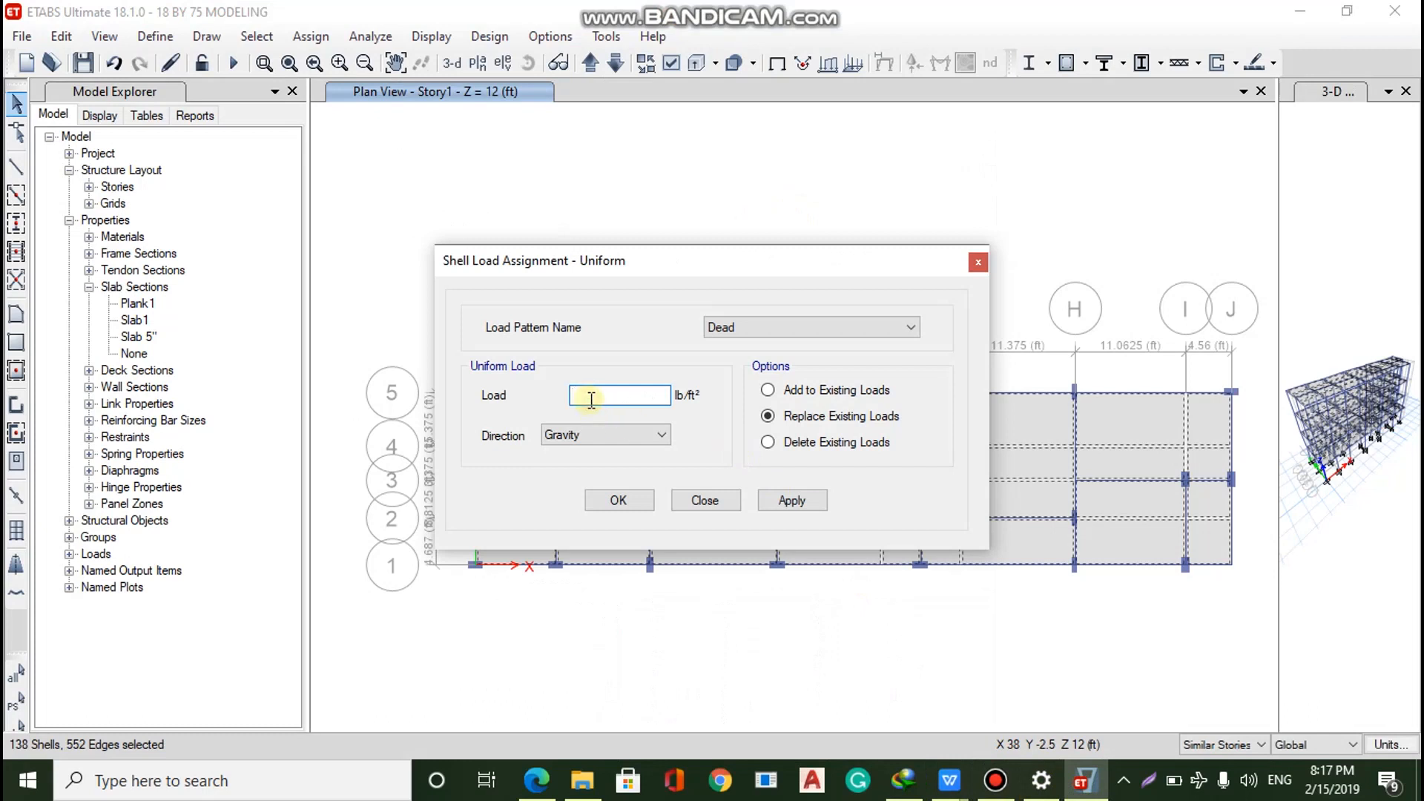
# Open the Windows Calculator, multiply 2 by 0.75, and minimize the calculator
pyautogui.click(200, 783)
pyautogui.write('cal')
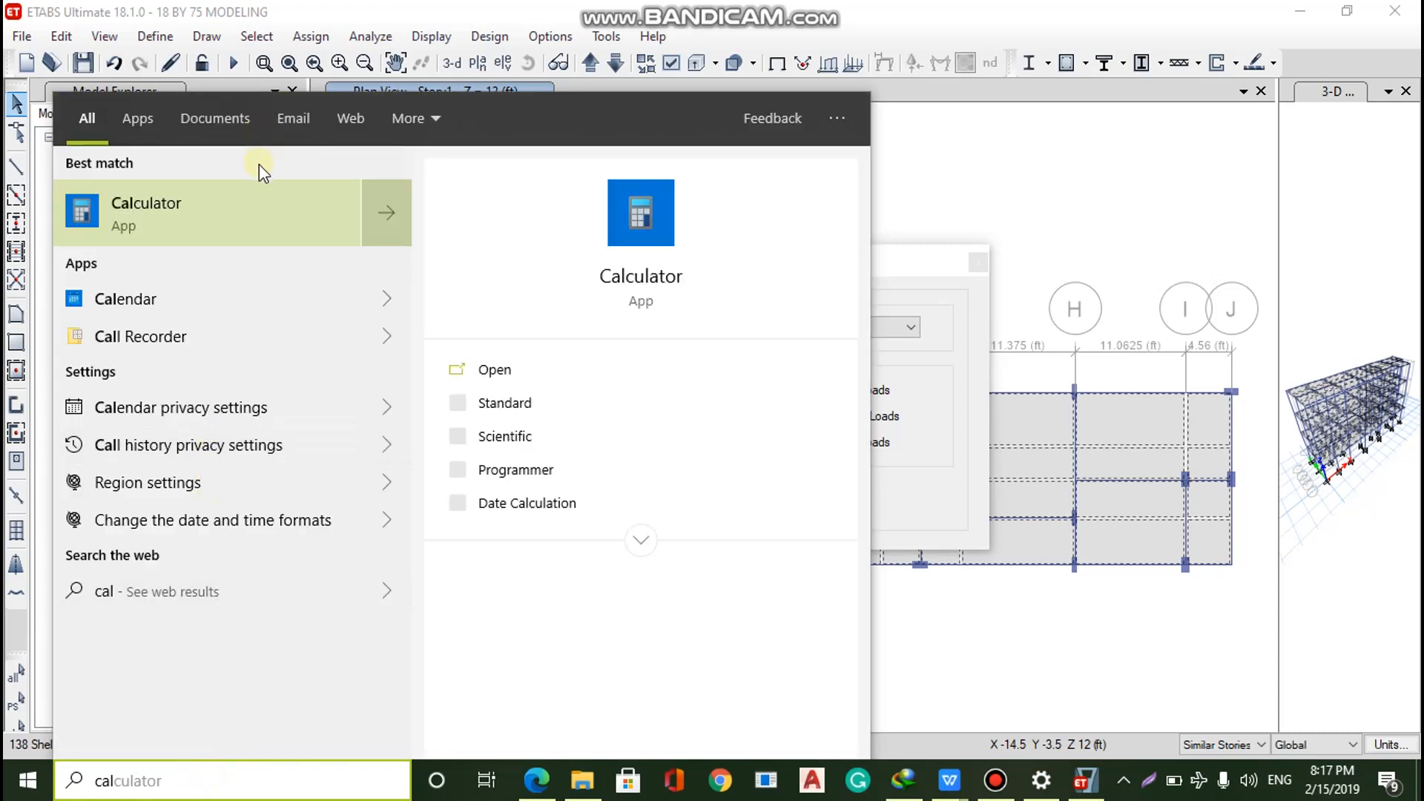
pyautogui.click(246, 224)
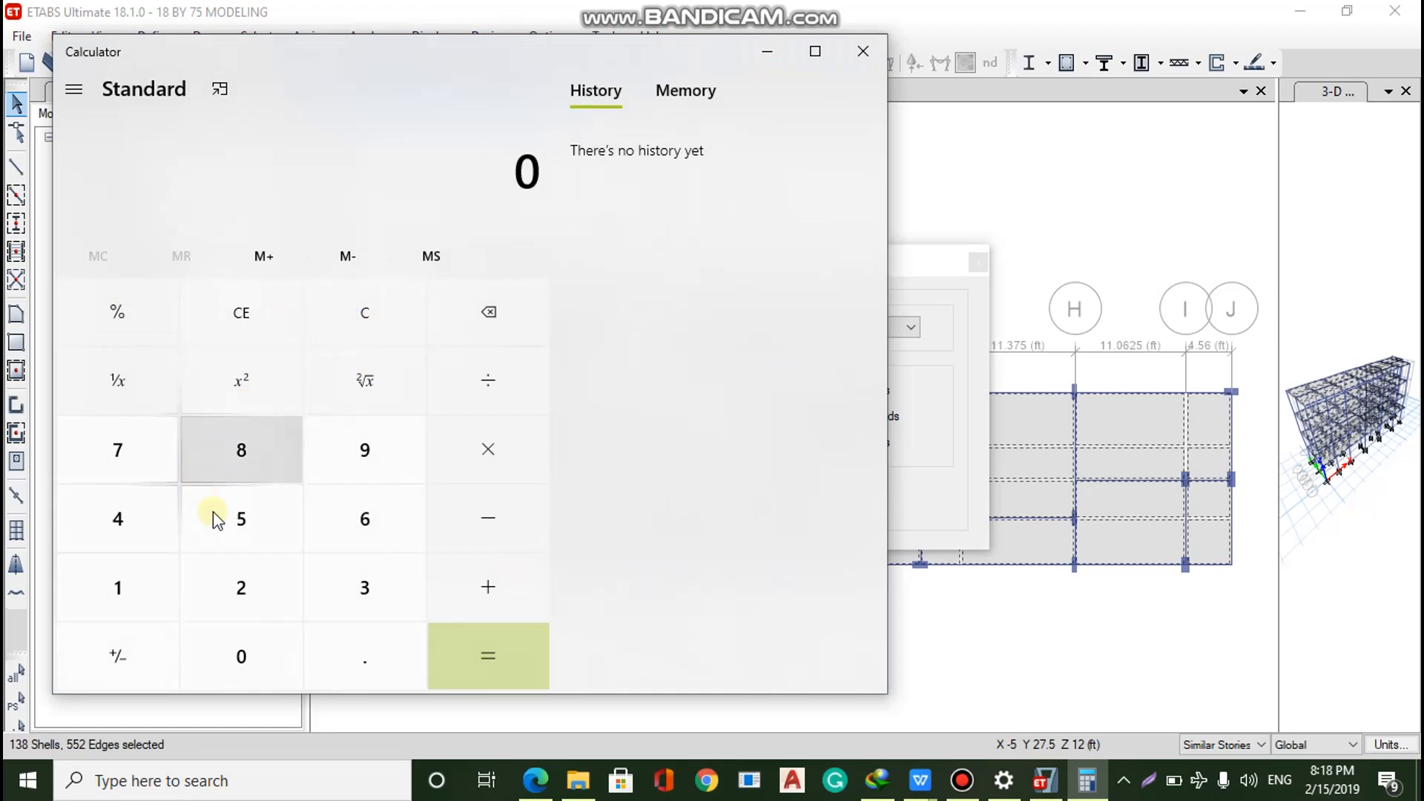
pyautogui.click(236, 578)
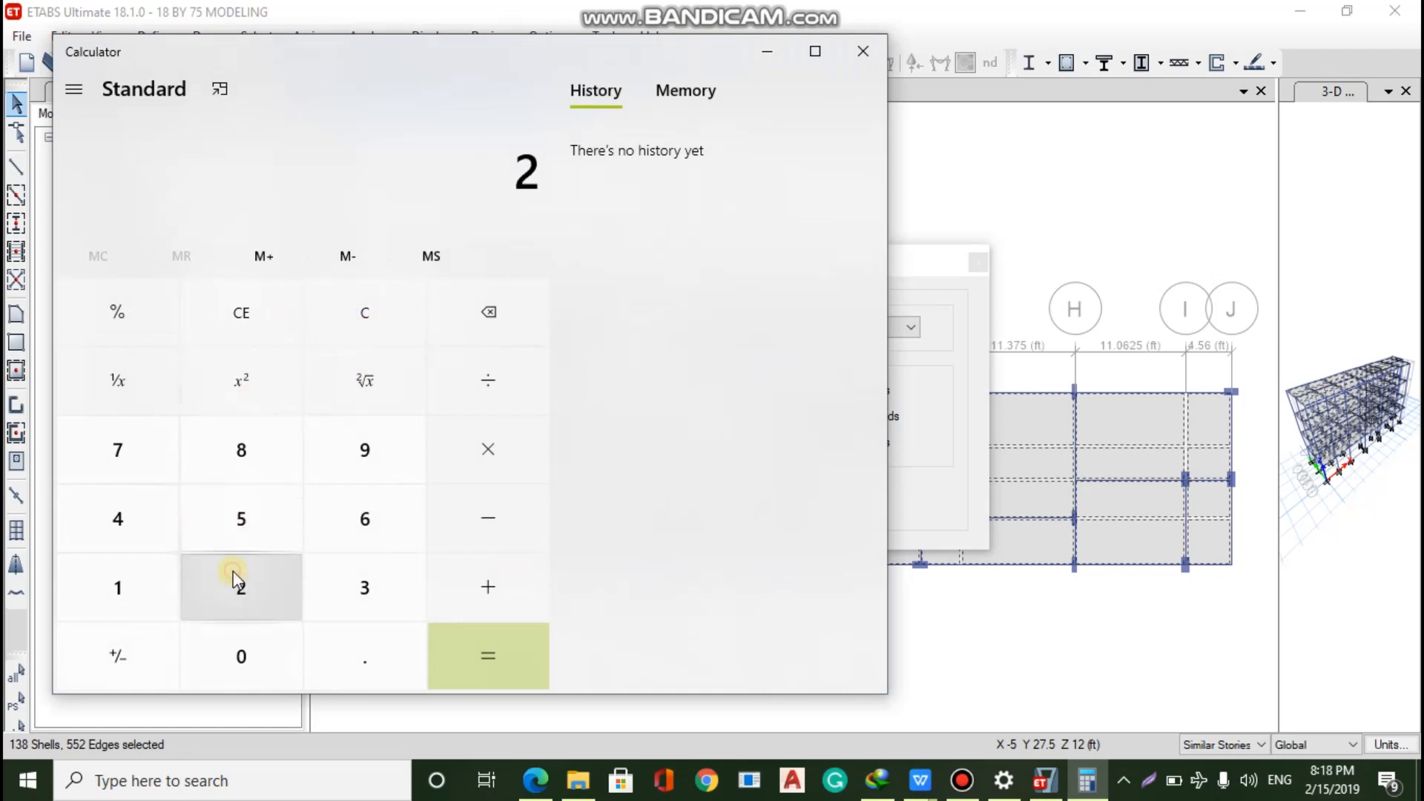
pyautogui.click(484, 439)
pyautogui.click(269, 655)
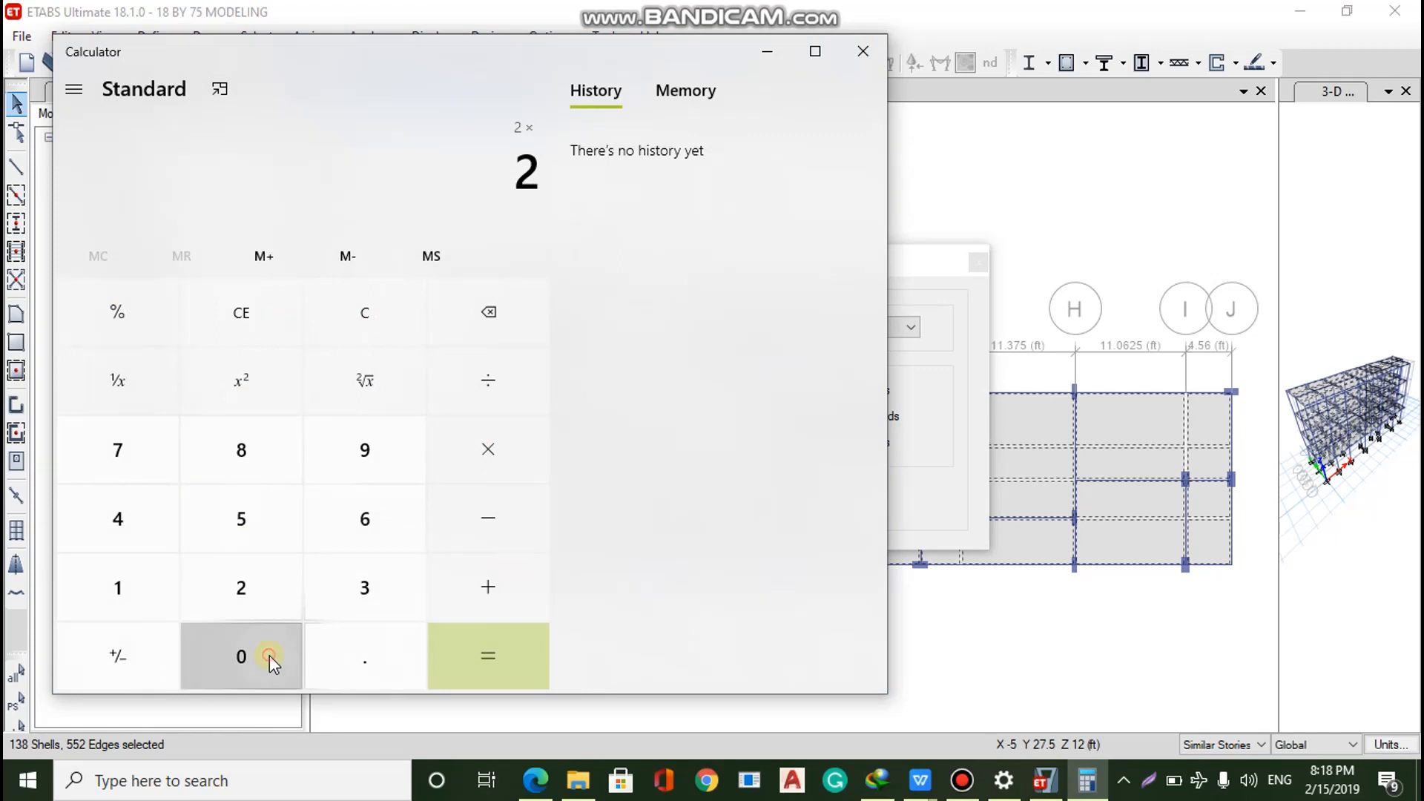
pyautogui.click(369, 643)
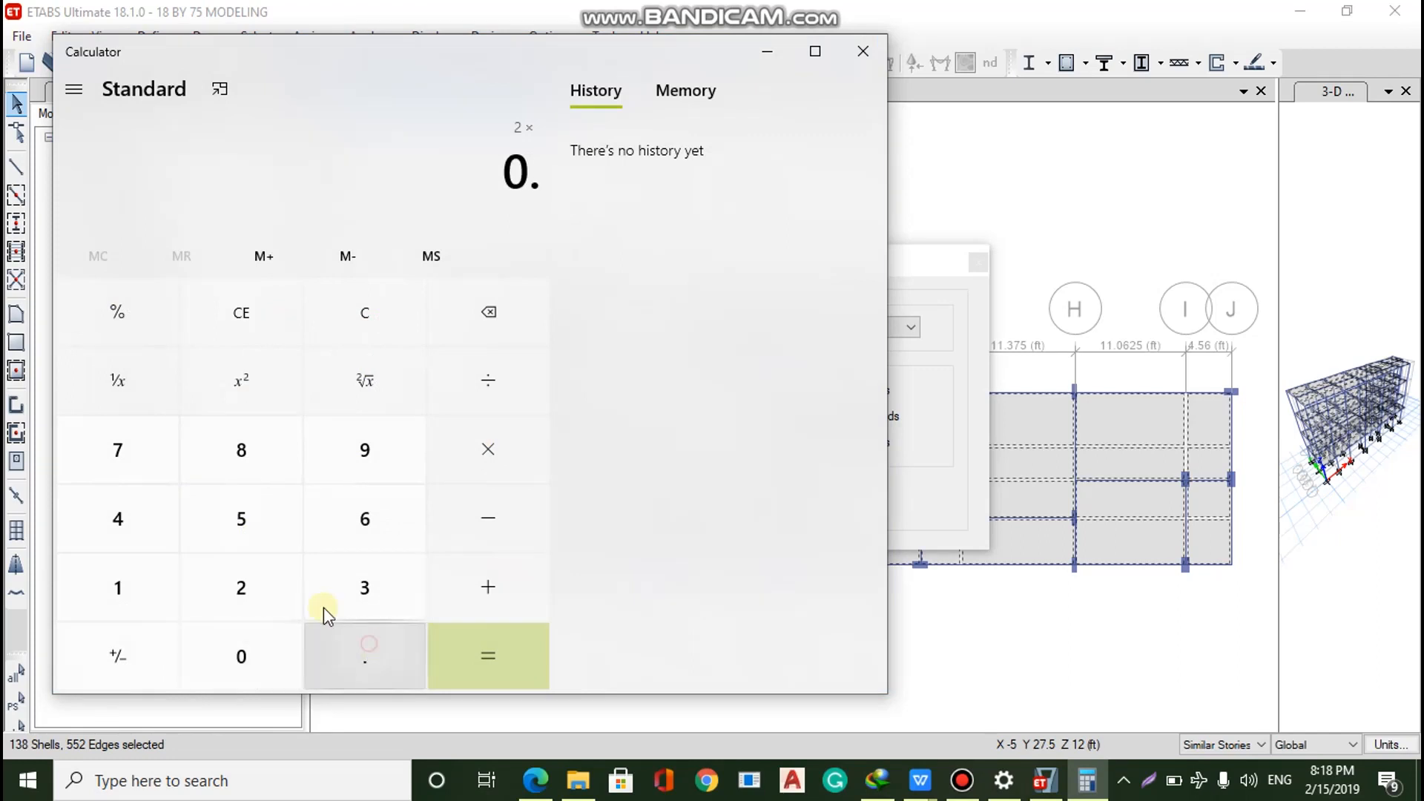
pyautogui.click(105, 449)
pyautogui.click(212, 507)
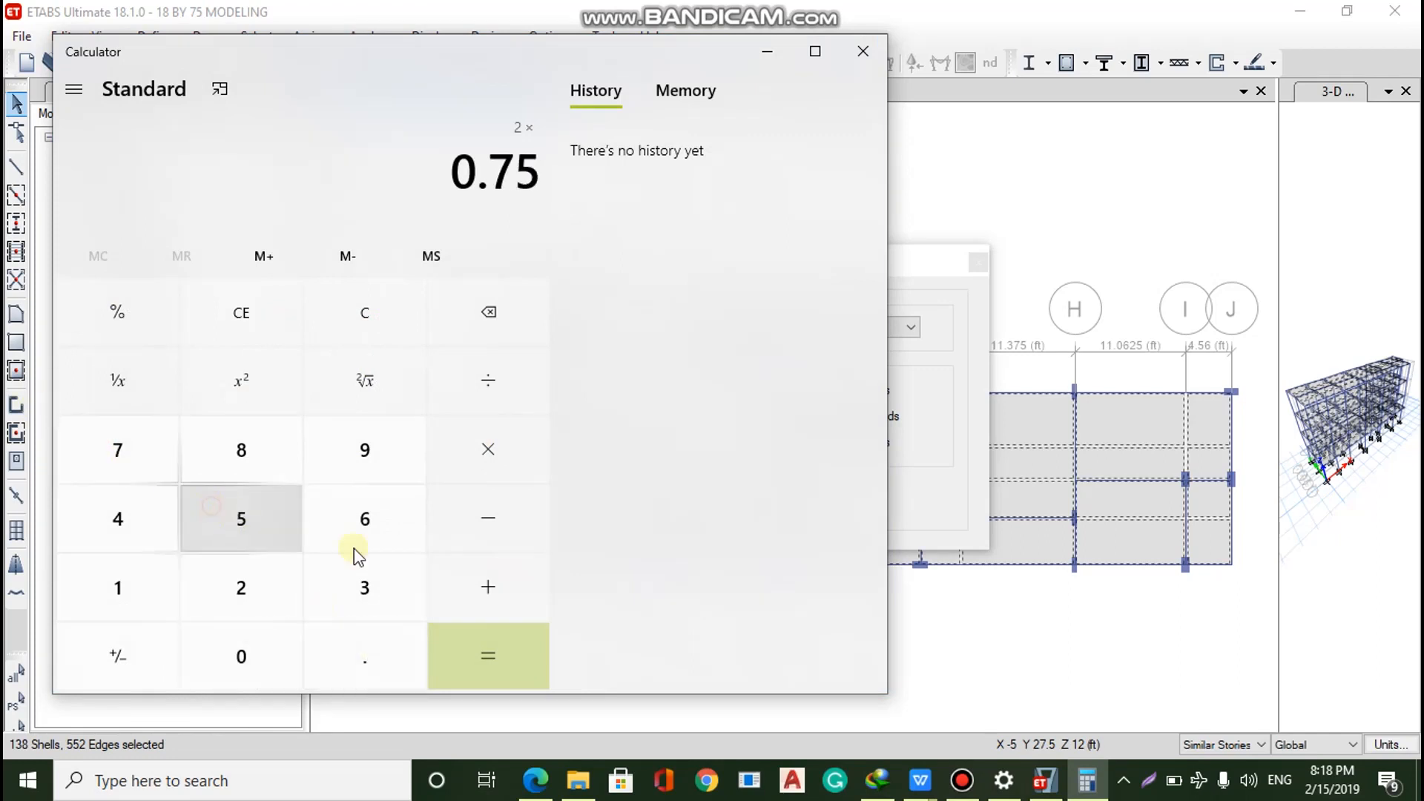
pyautogui.click(520, 647)
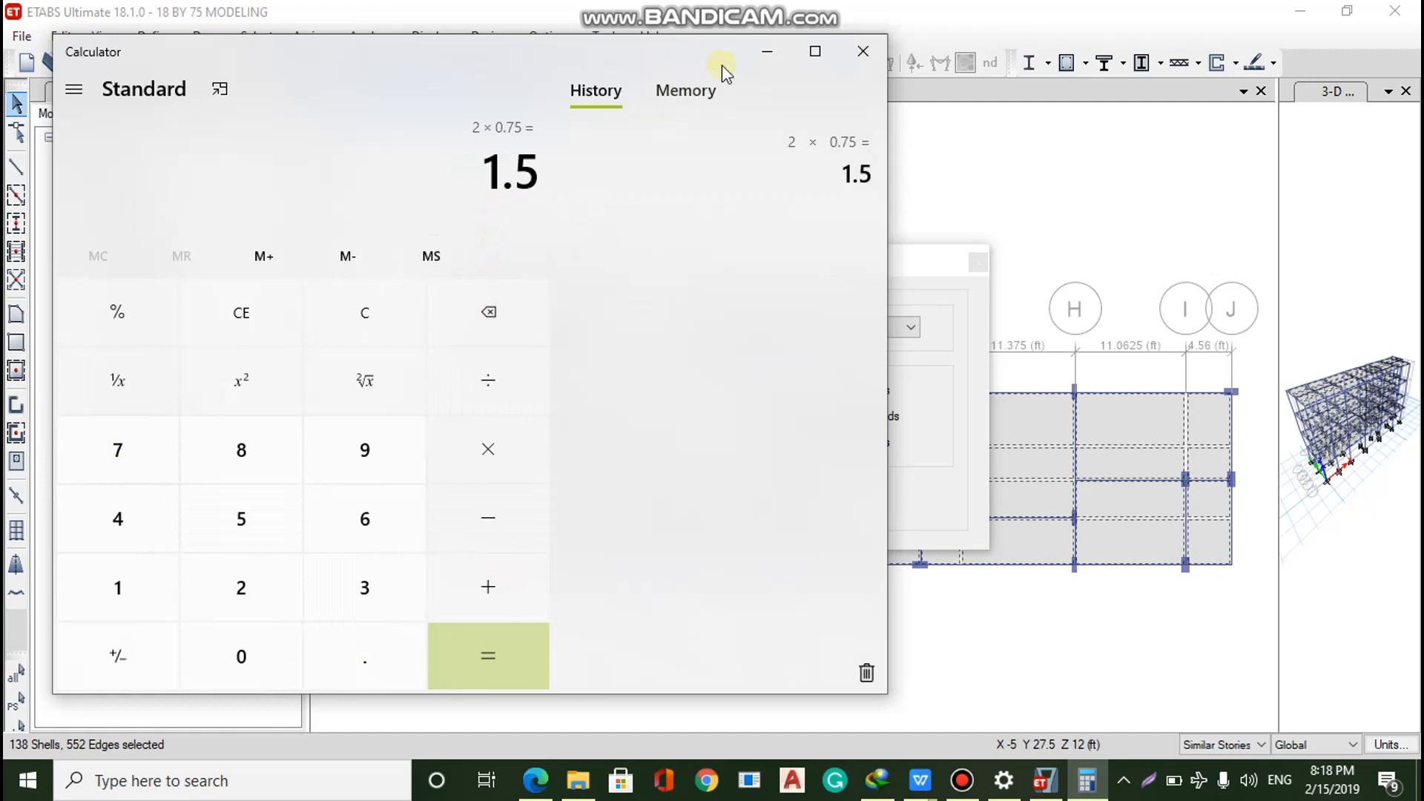
pyautogui.click(763, 50)
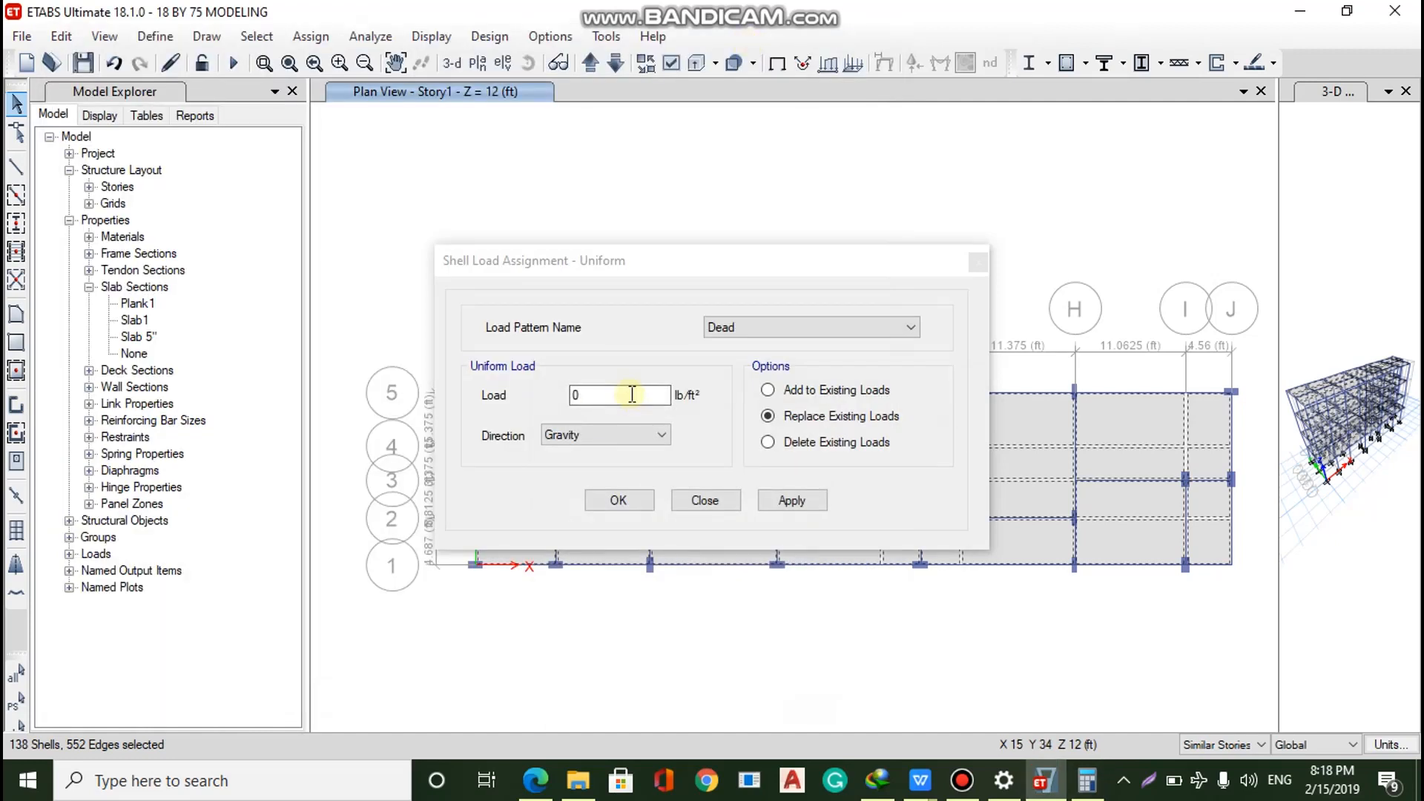
# Set the uniform Dead load to 31.32 lb/ft² in the Gravity direction and assign it to the selected floors
pyautogui.click(631, 394)
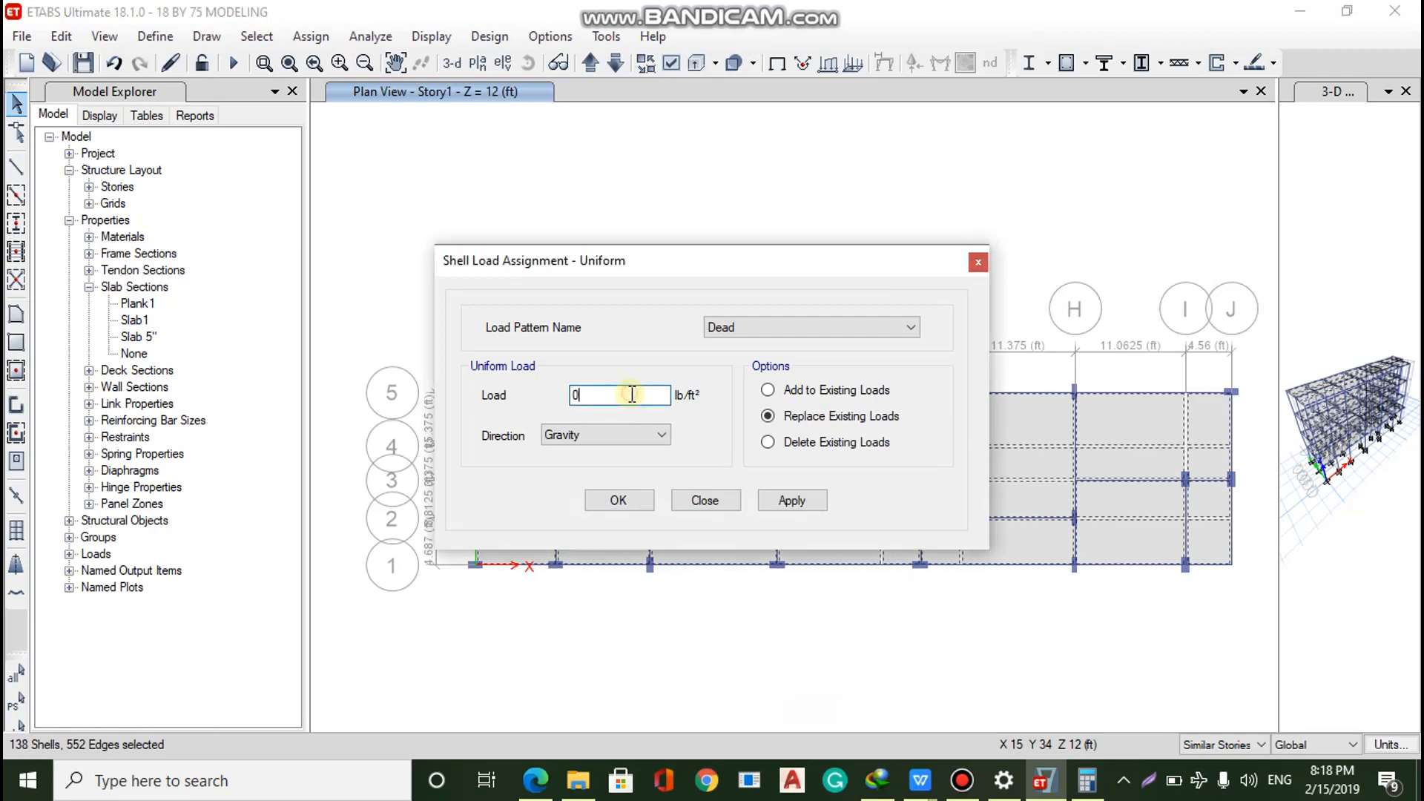
pyautogui.press('BackSpace')
pyautogui.write('31.32')
pyautogui.click(630, 431)
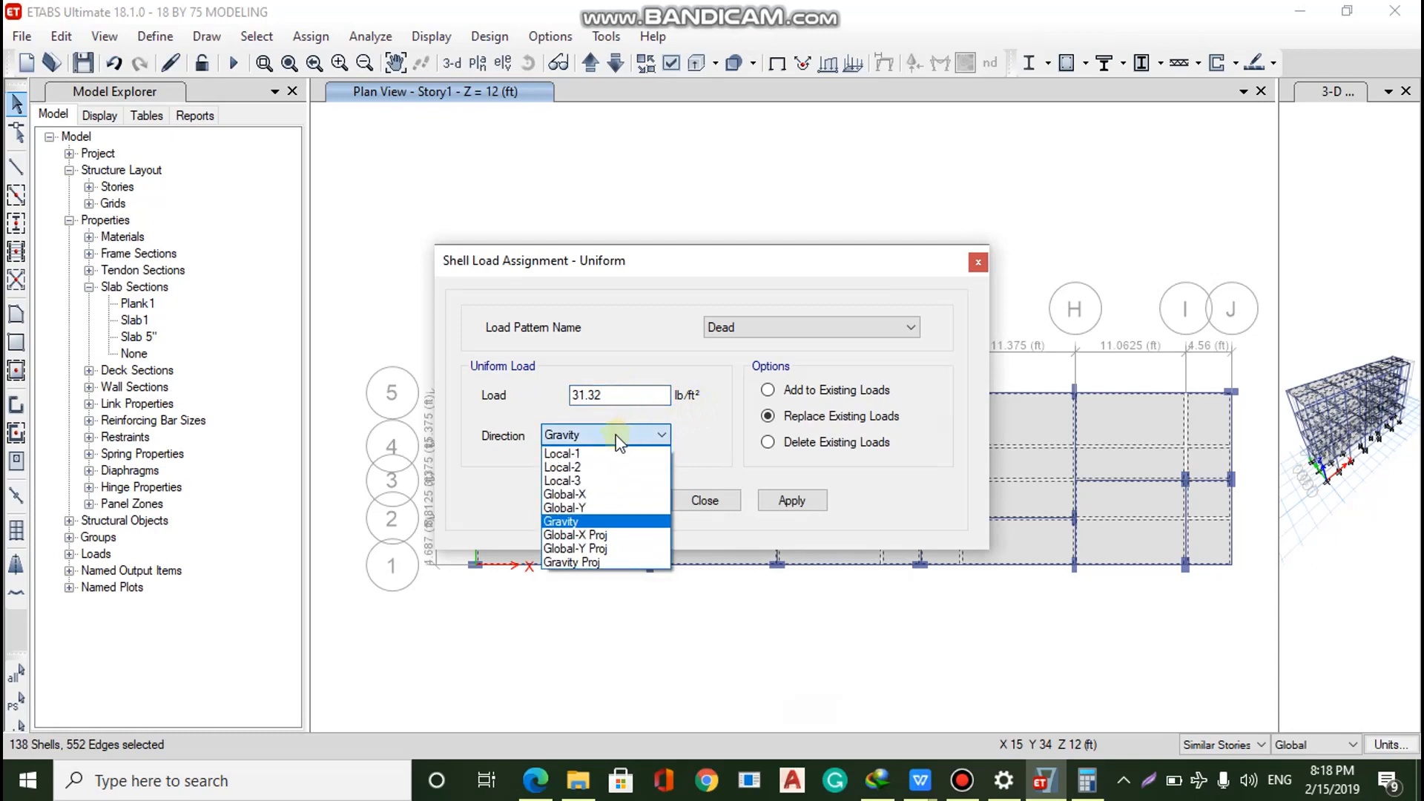
pyautogui.click(576, 523)
pyautogui.click(640, 504)
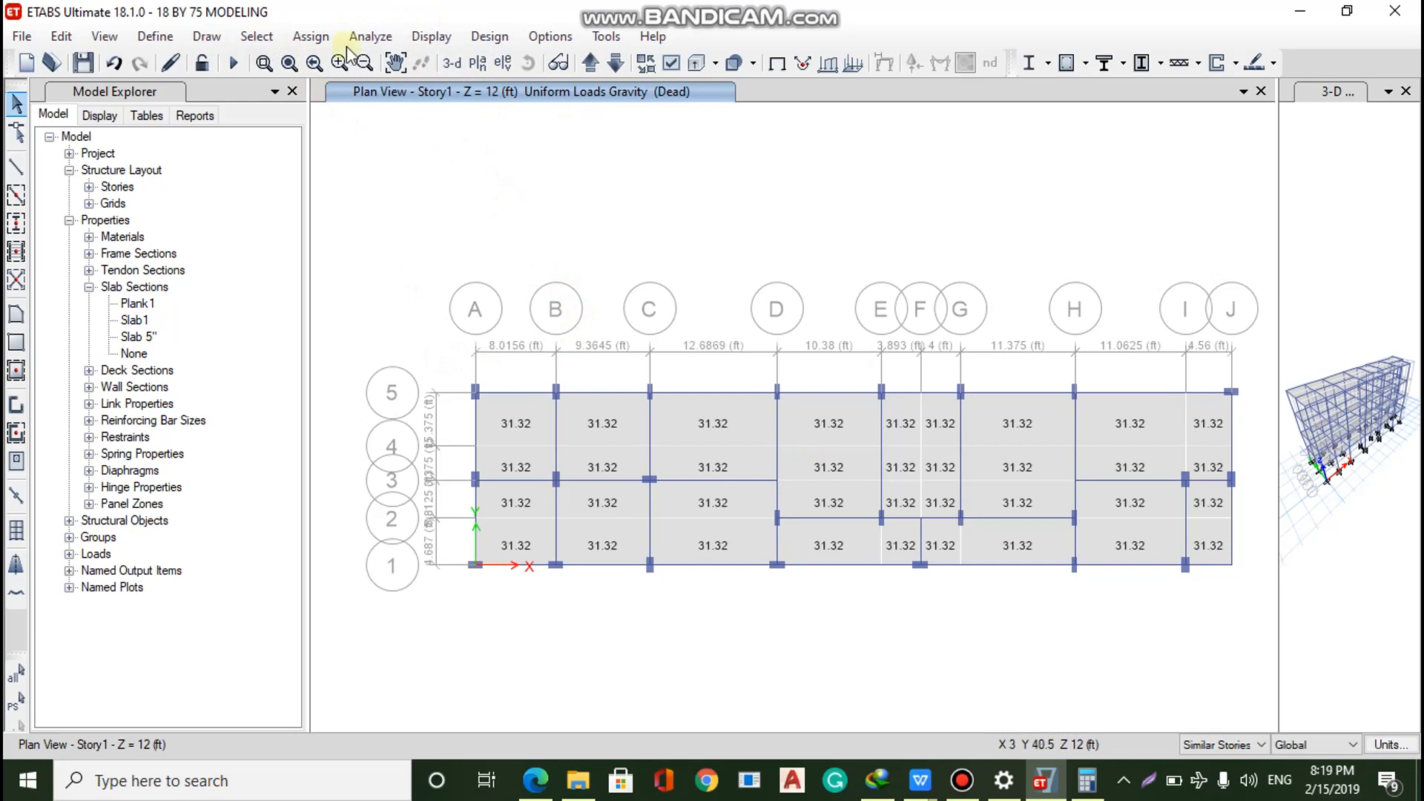
# Reselect all Floors by object type on the loaded plan and close the selection dialog
pyautogui.click(256, 36)
pyautogui.moveTo(401, 61)
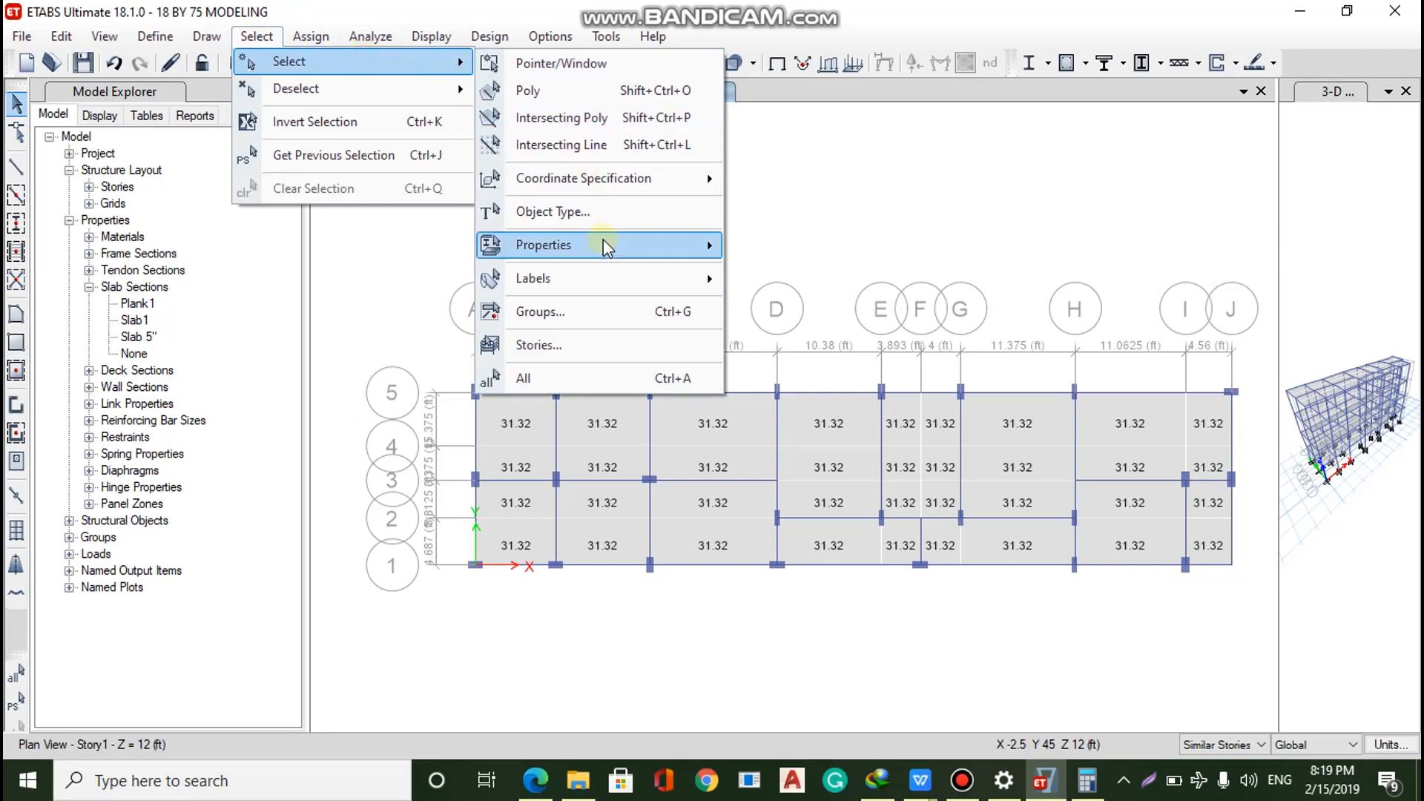
pyautogui.click(638, 214)
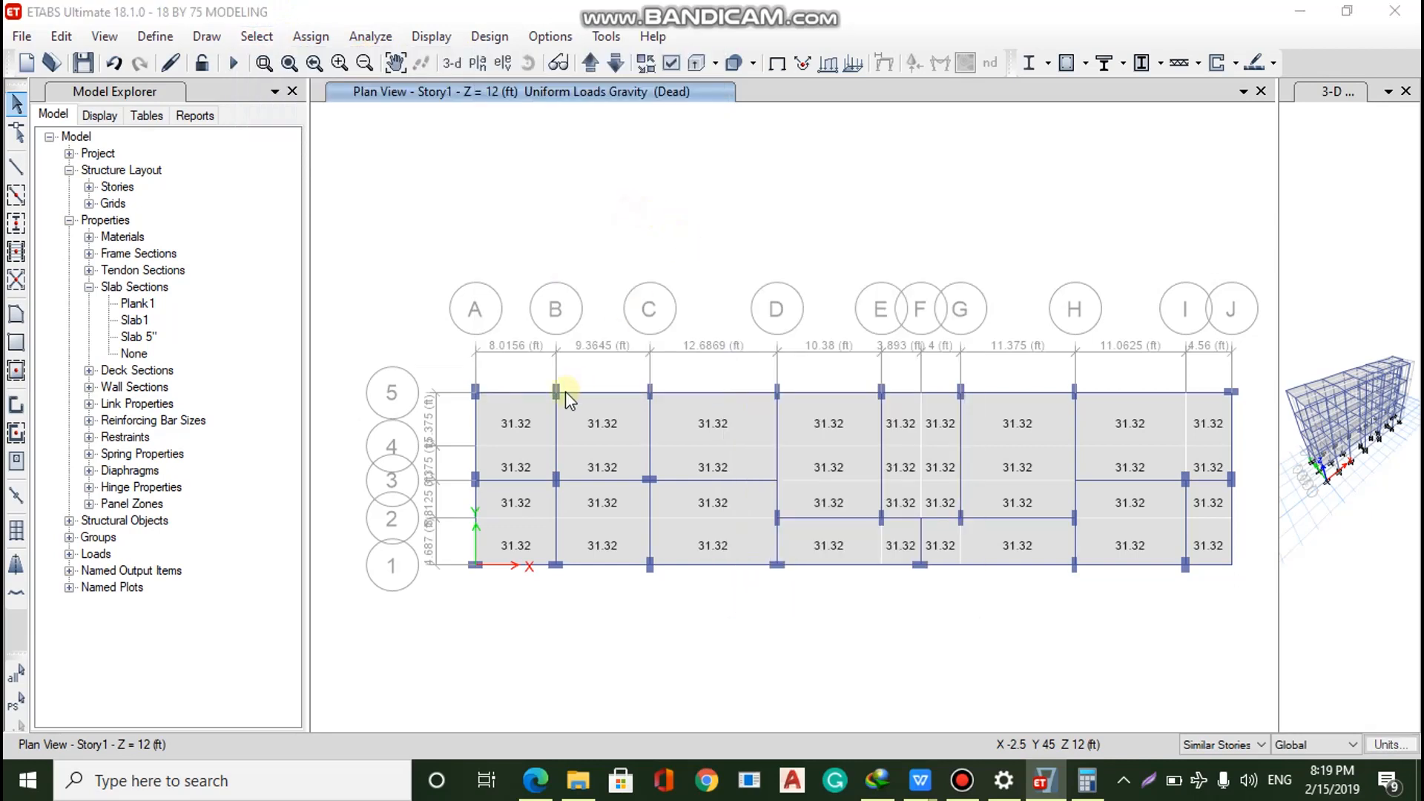
pyautogui.click(620, 306)
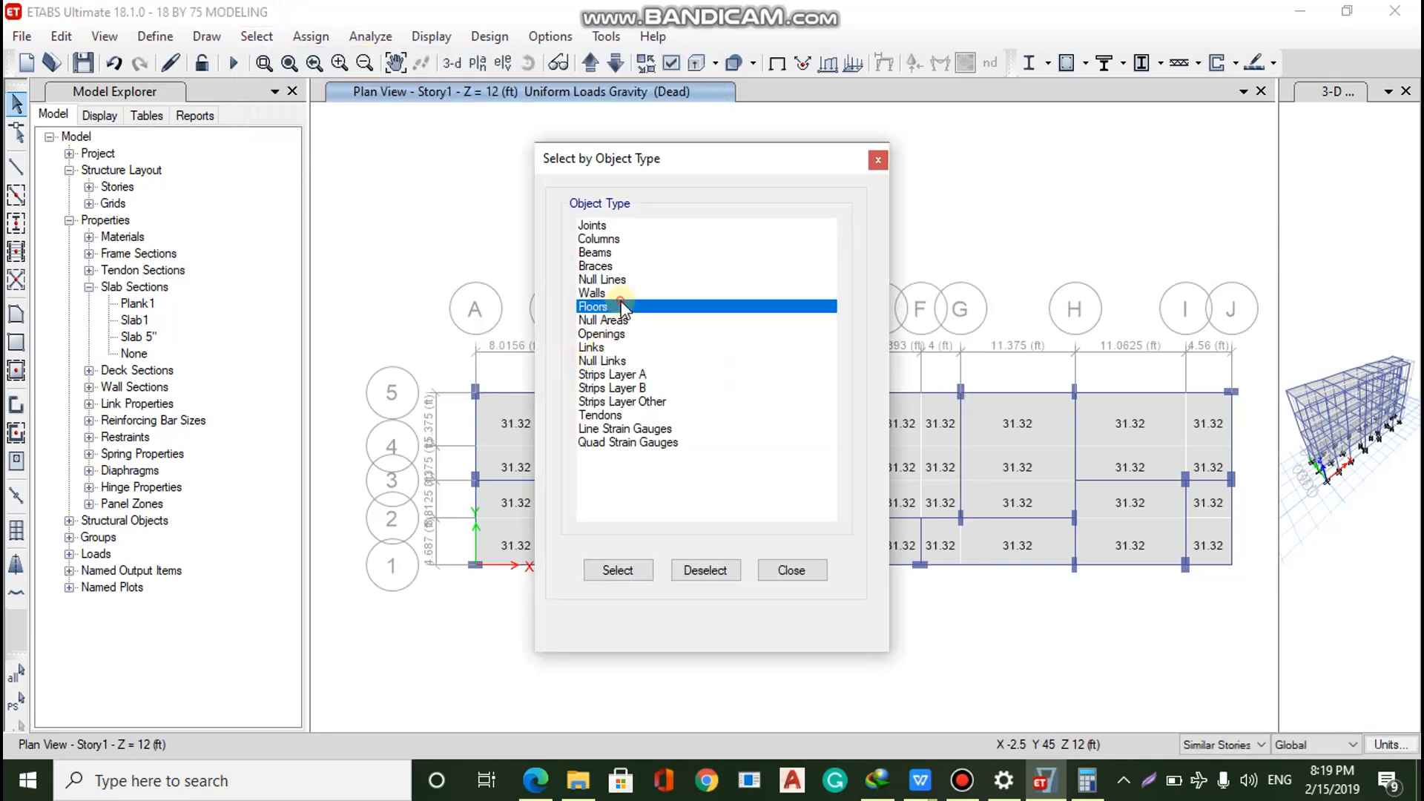
pyautogui.click(623, 569)
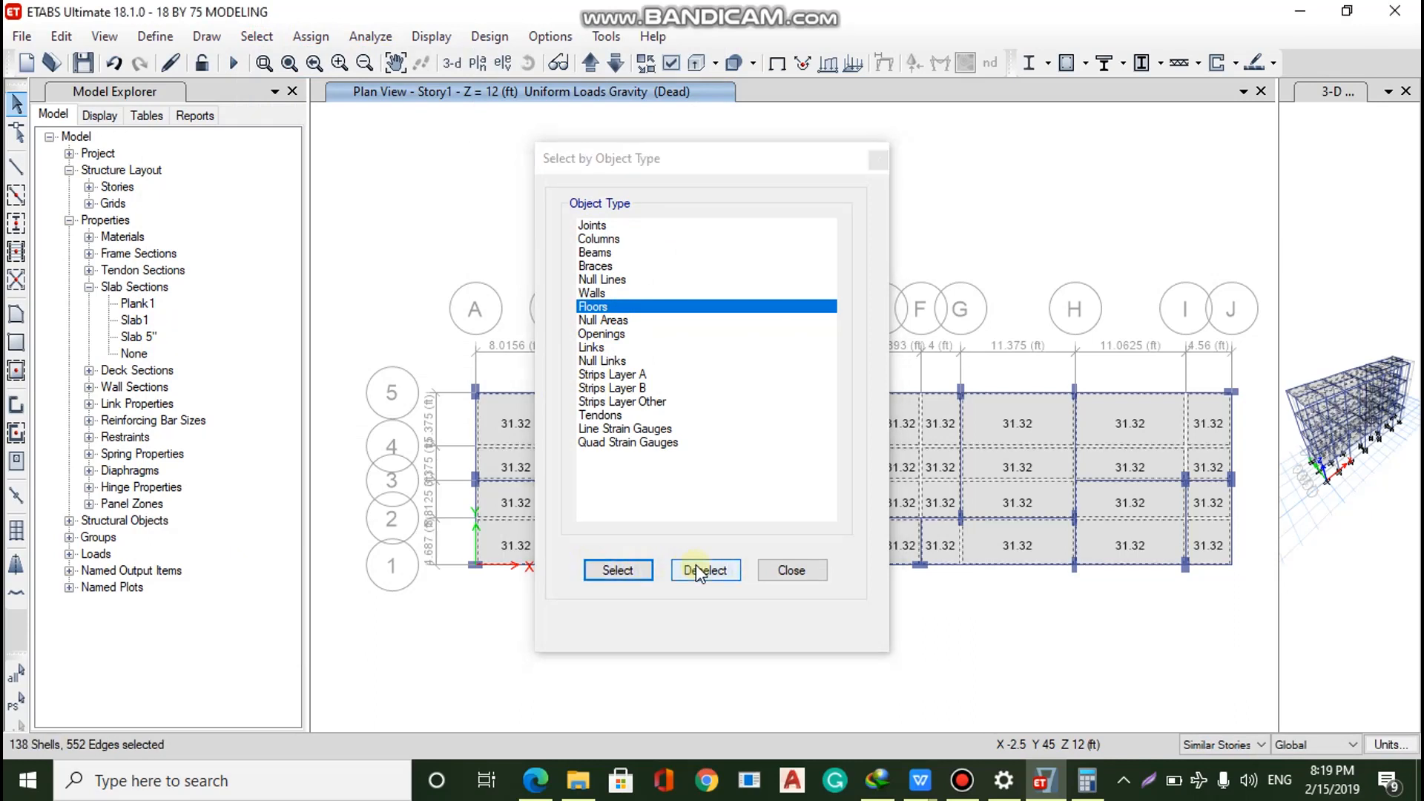
pyautogui.click(790, 568)
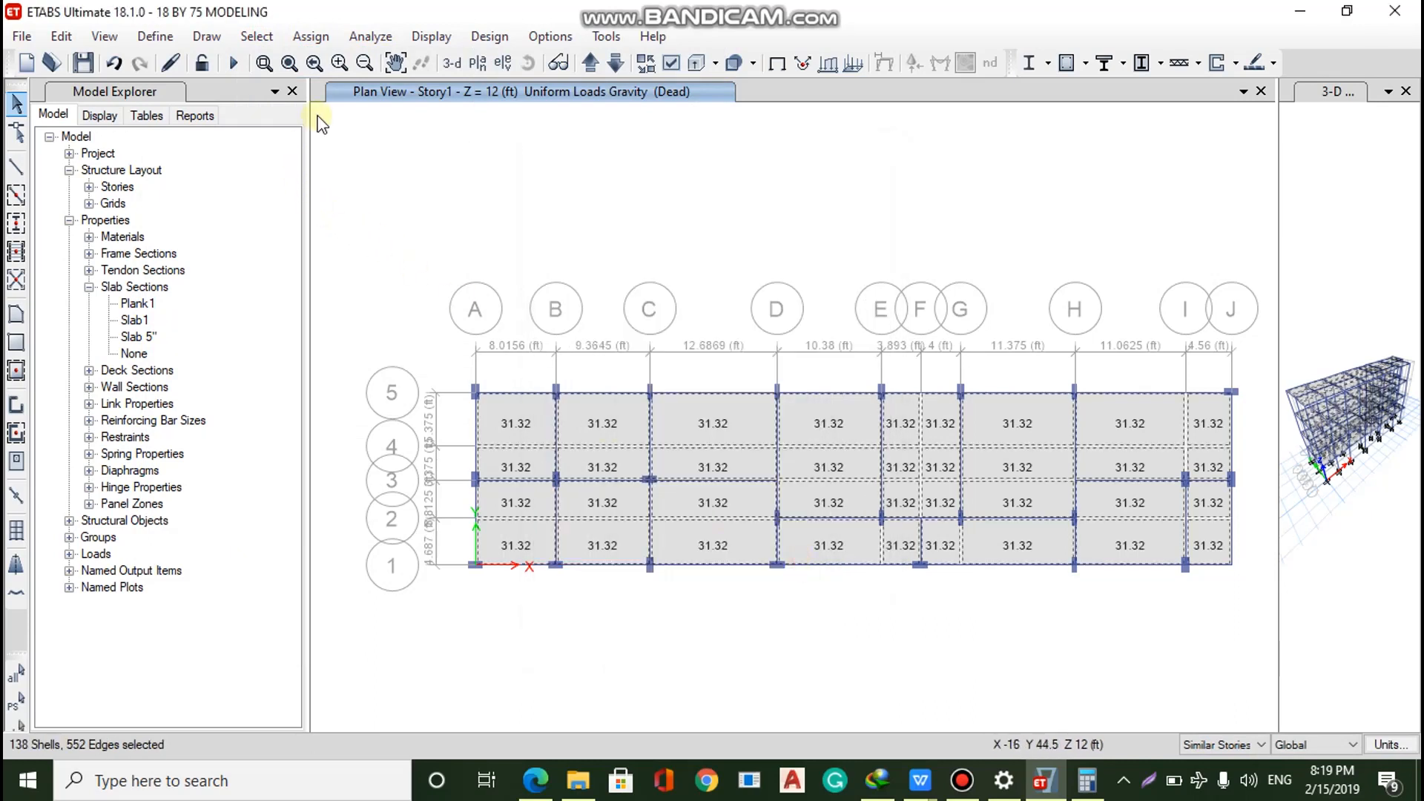
# Examine the uniform shell load settings, comparing Add to Existing Loads with Replace Existing Loads, and close the dialog without applying
pyautogui.click(311, 36)
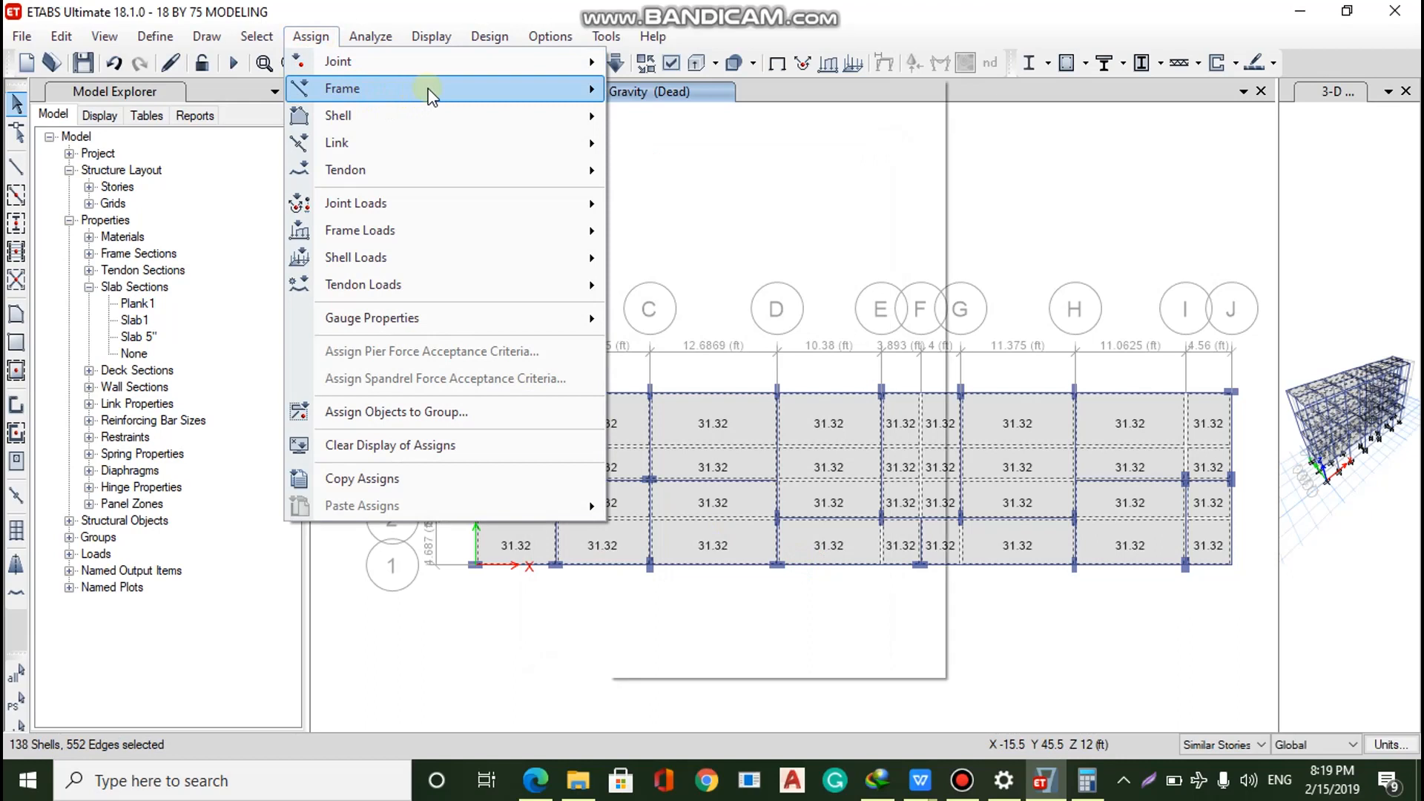
pyautogui.moveTo(586, 259)
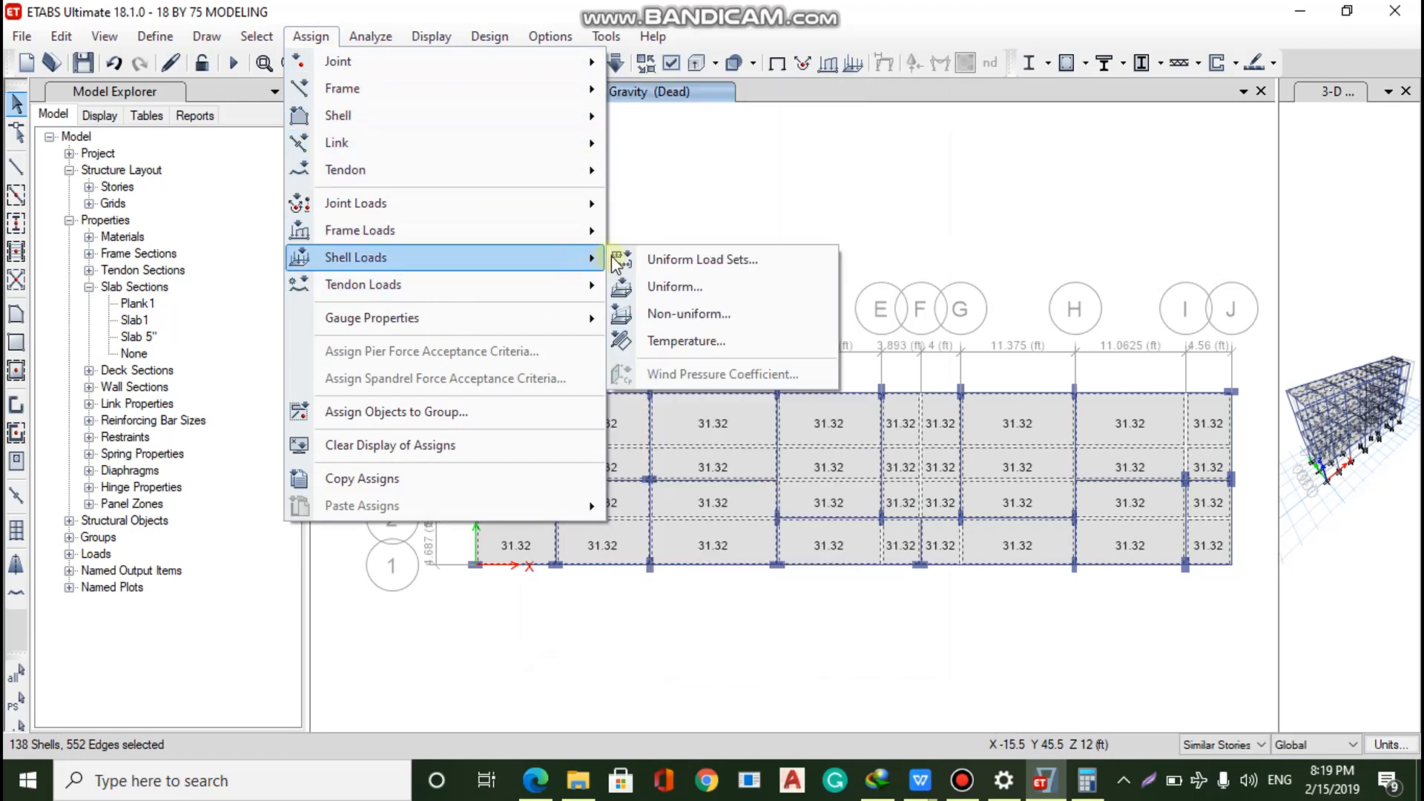
pyautogui.click(629, 287)
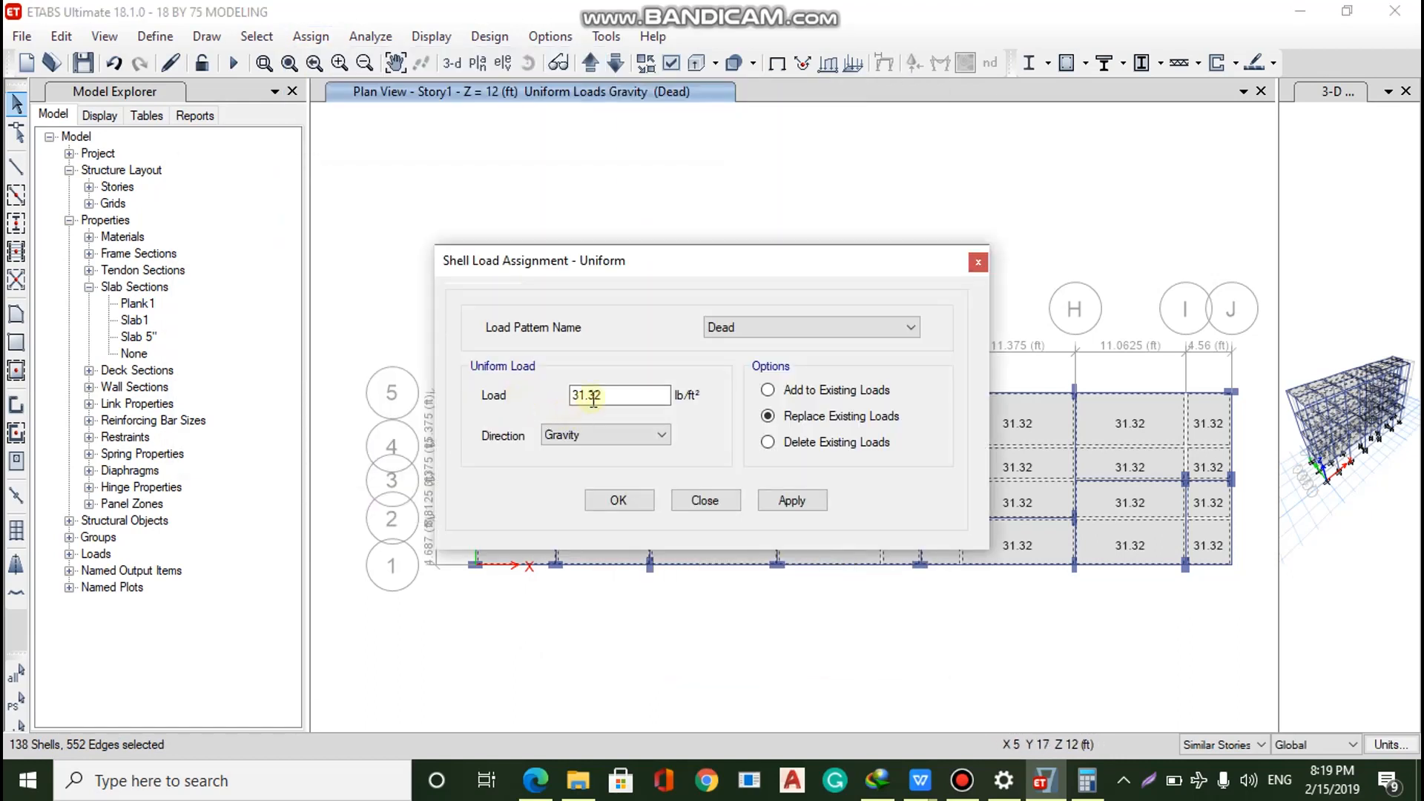
pyautogui.click(581, 393)
pyautogui.moveTo(632, 393)
pyautogui.mouseDown()
pyautogui.moveTo(575, 378)
pyautogui.moveTo(630, 394)
pyautogui.mouseUp()
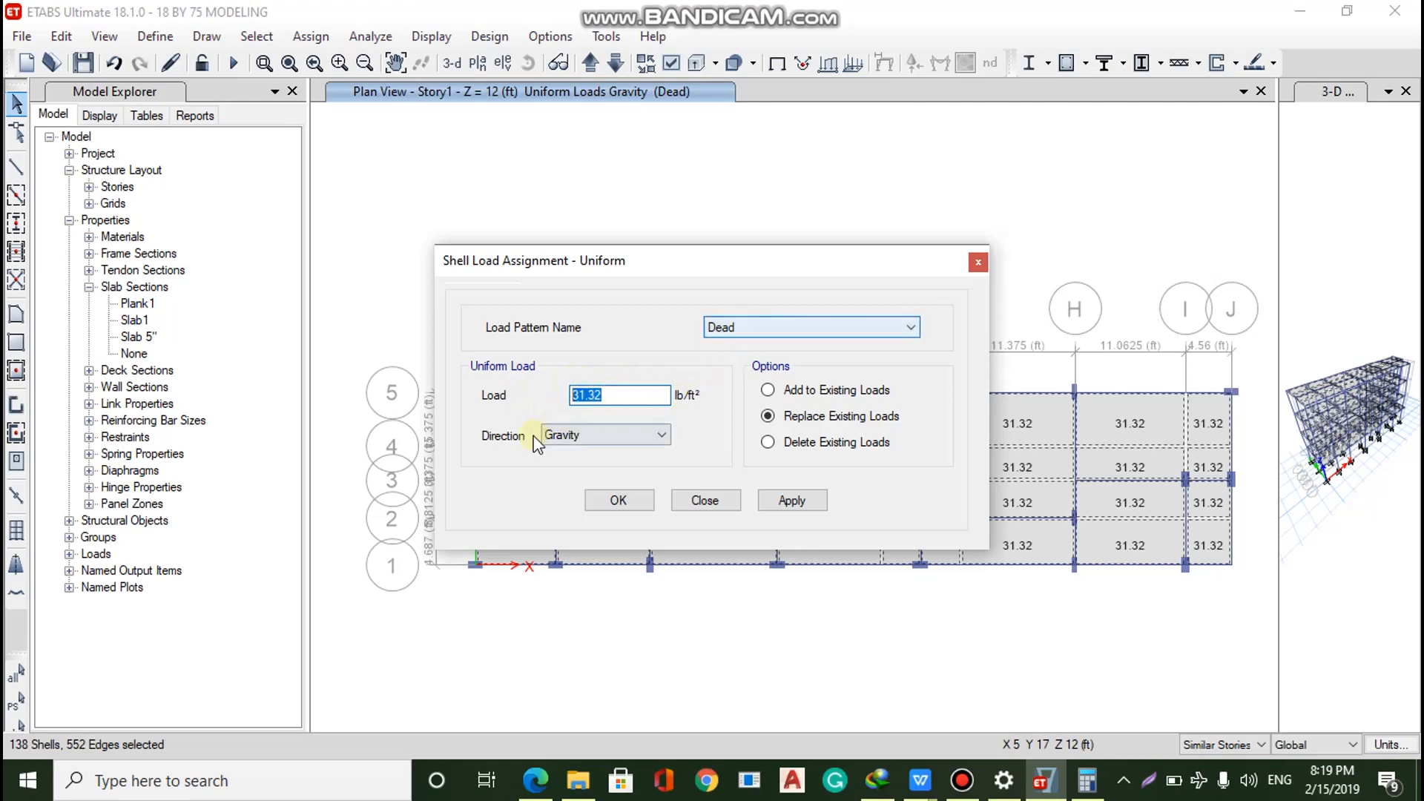
pyautogui.click(766, 417)
pyautogui.click(774, 390)
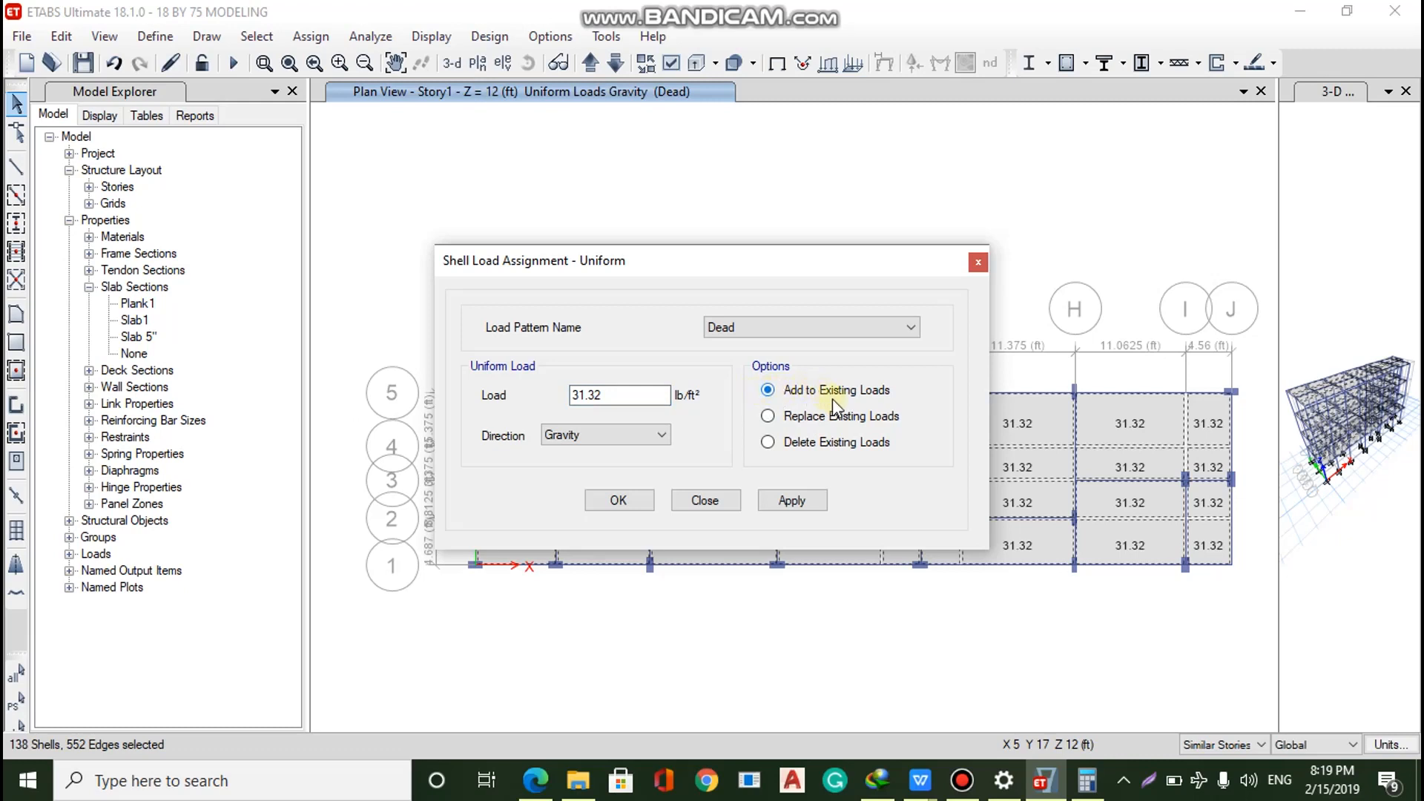
pyautogui.click(766, 417)
pyautogui.click(718, 501)
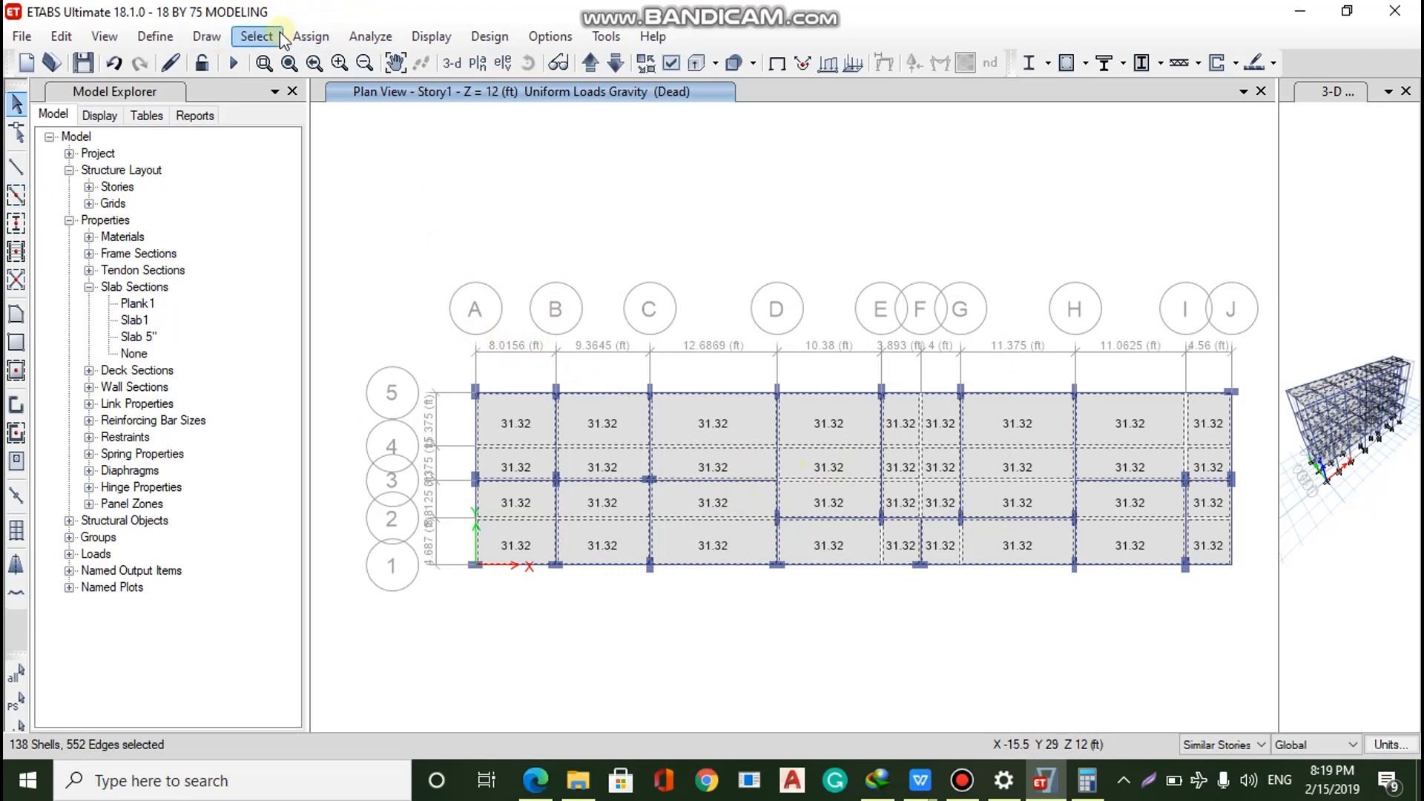
# Start a uniform shell load assignment for the selected floors and choose the Live load pattern
pyautogui.click(326, 37)
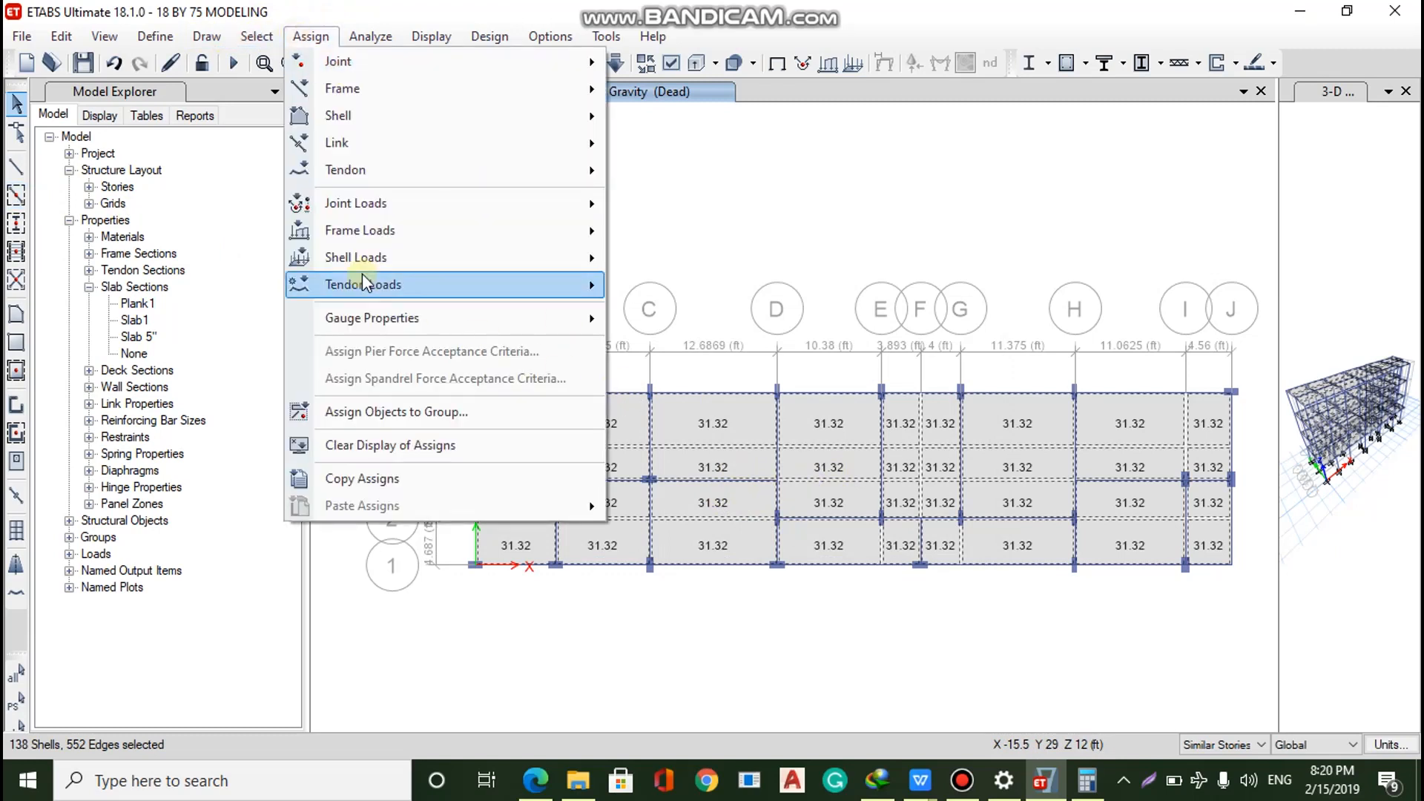
pyautogui.moveTo(534, 256)
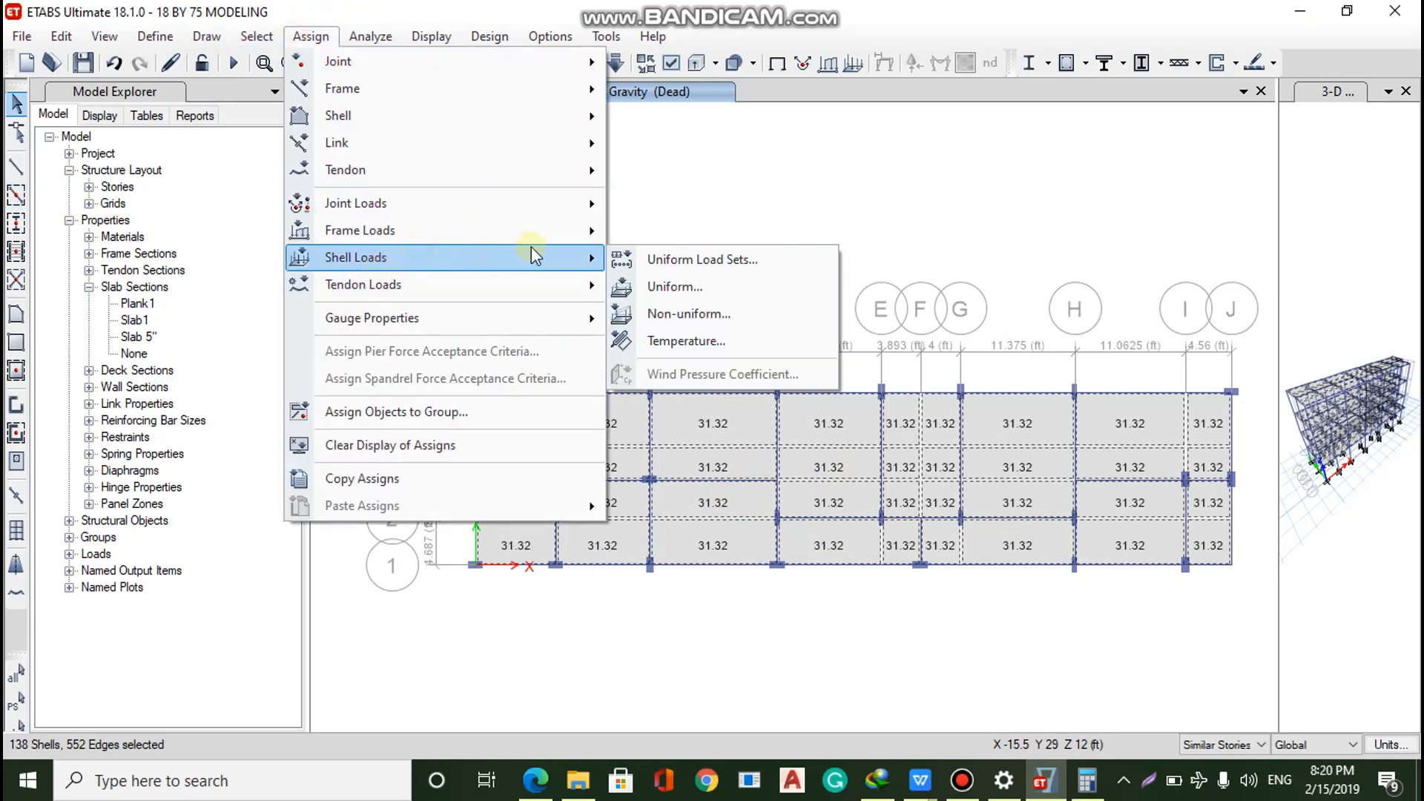
pyautogui.click(662, 290)
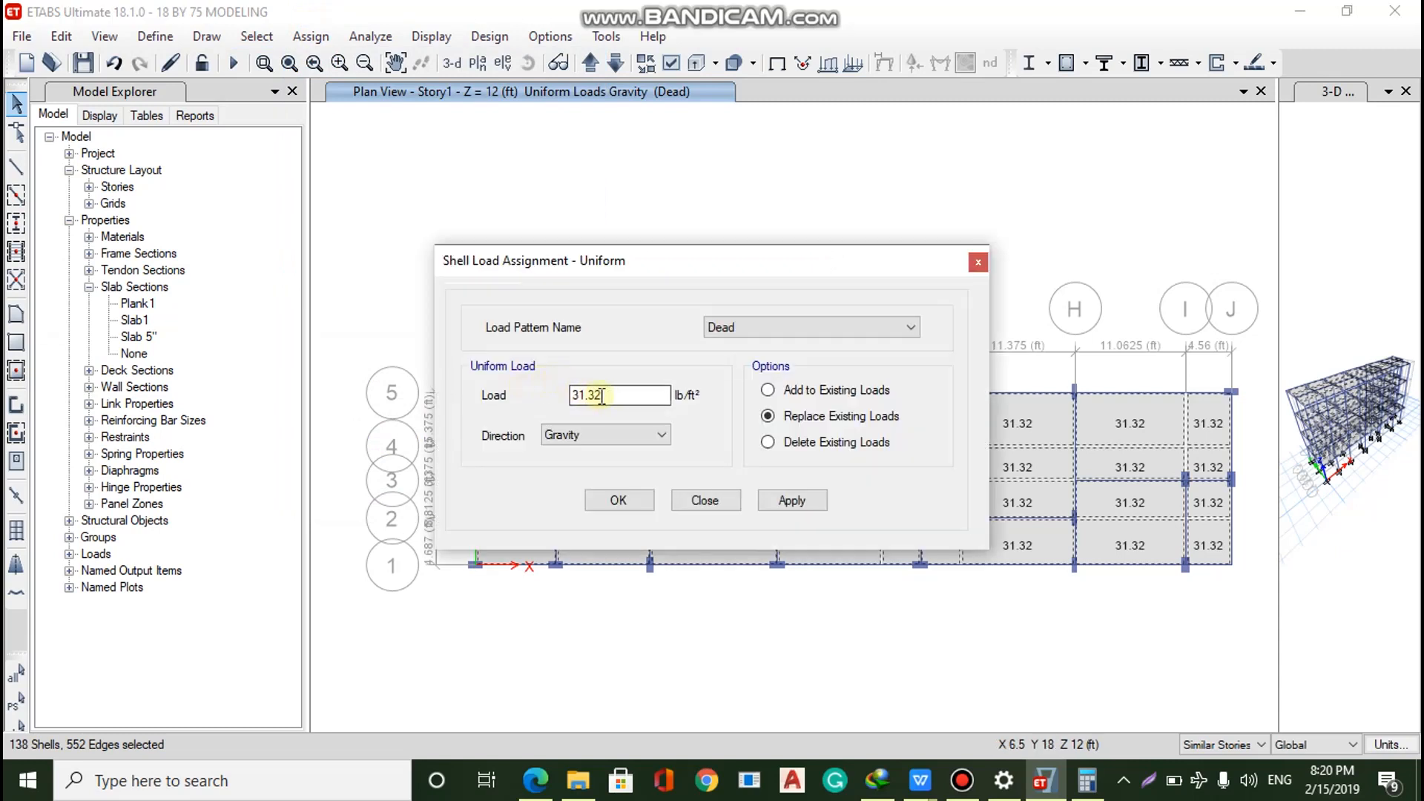
pyautogui.click(742, 326)
pyautogui.click(737, 357)
# Set the uniform Live load to 41.77 lb/ft² in the Gravity direction, replacing existing loads, and assign it to the selected floors
pyautogui.moveTo(622, 395); pyautogui.dragTo(575, 395)
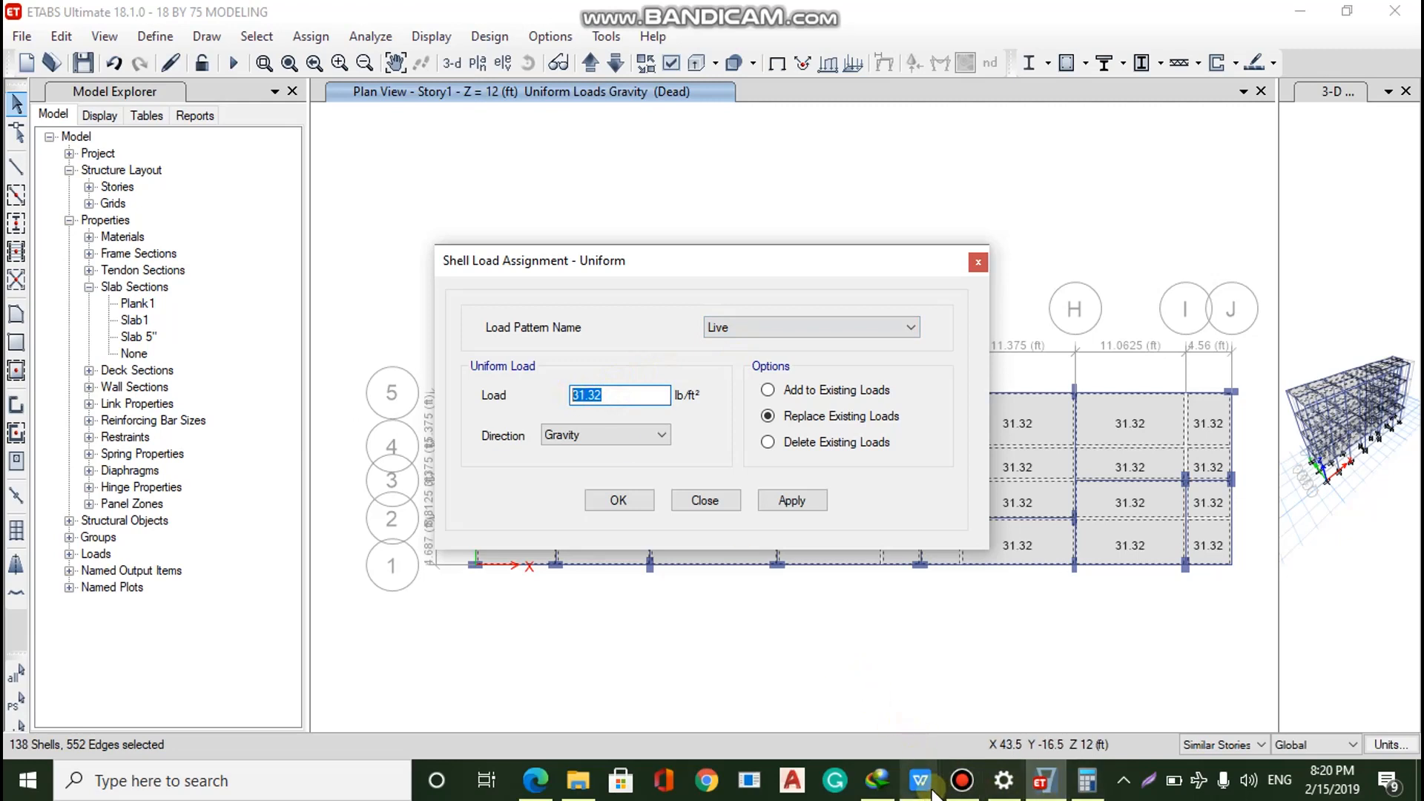
pyautogui.moveTo(933, 794)
pyautogui.moveTo(945, 706)
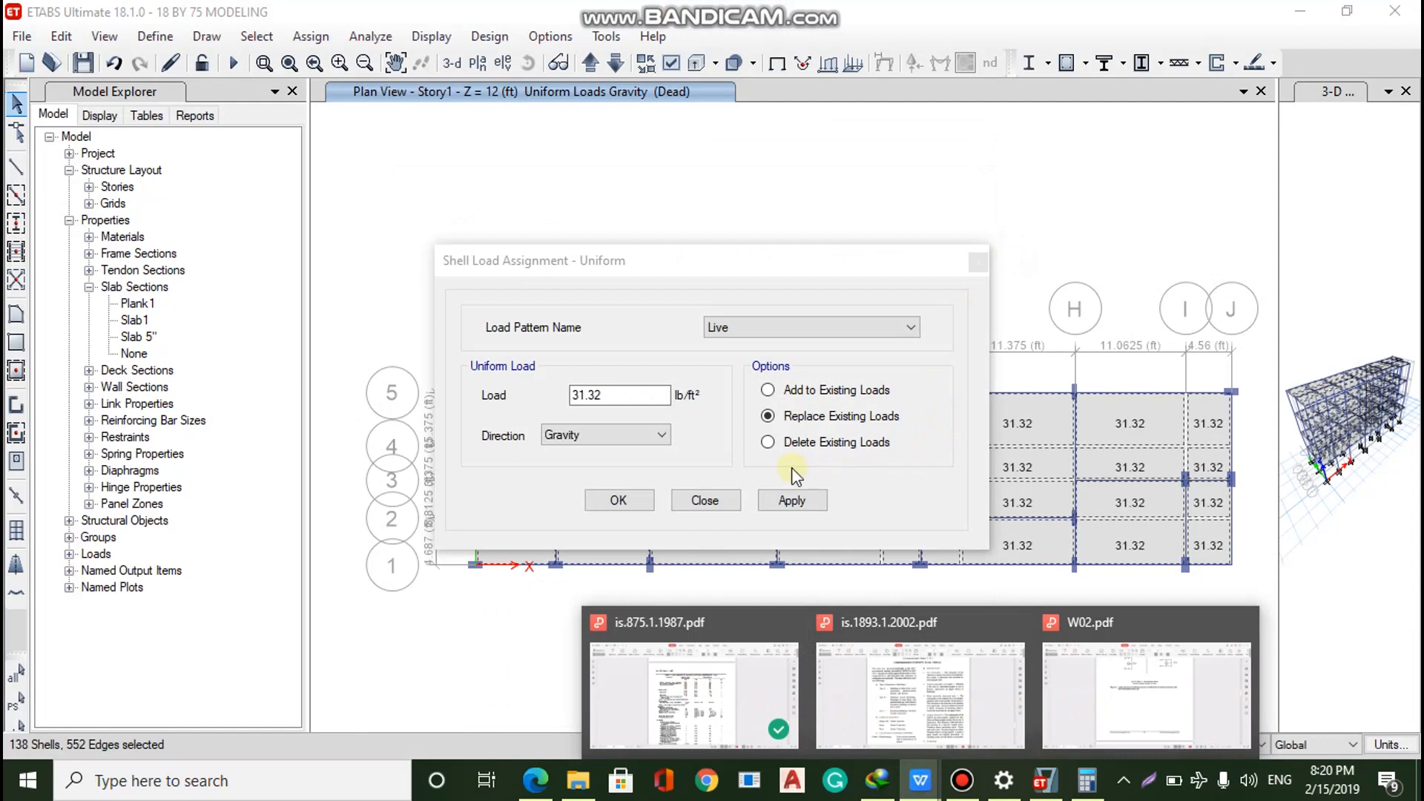
pyautogui.click(618, 397)
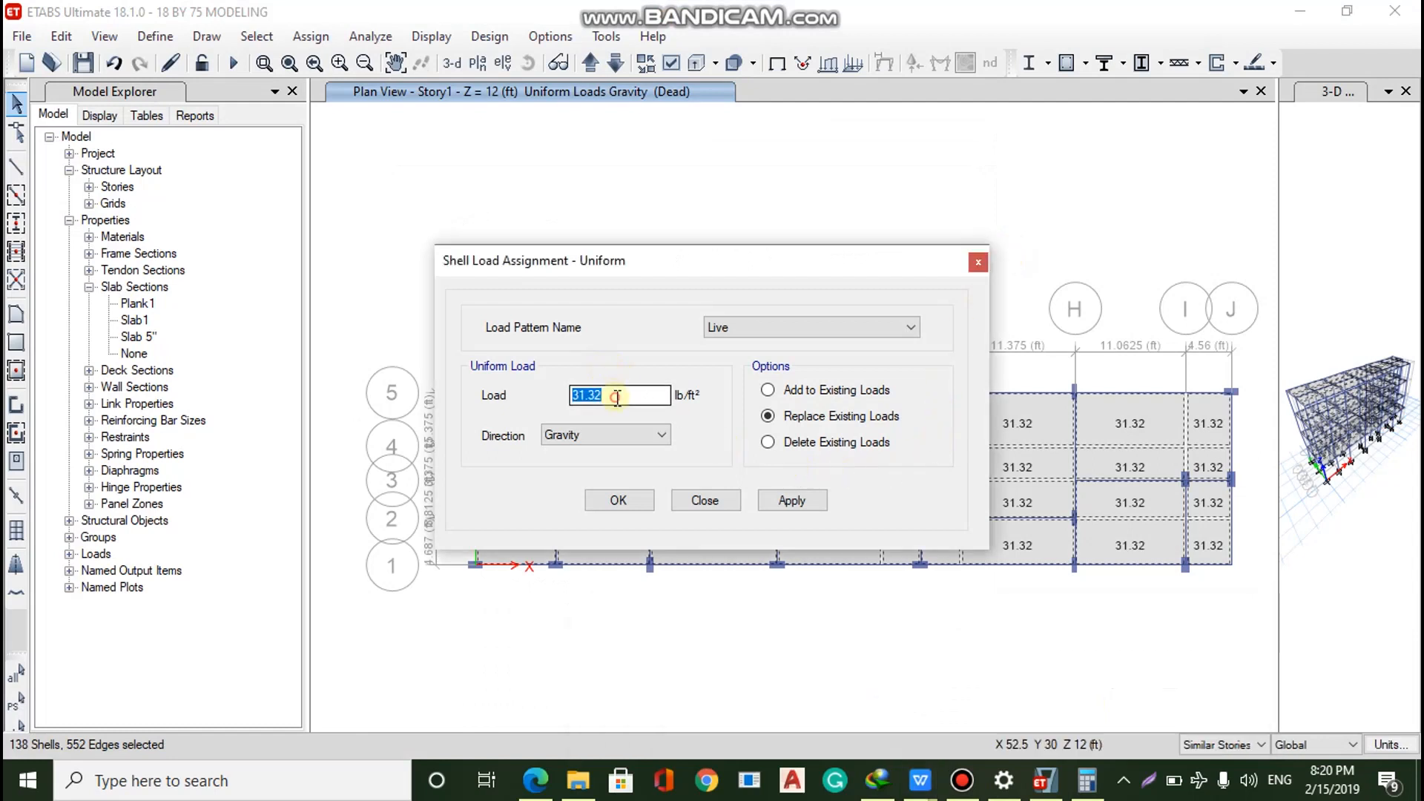
pyautogui.click(618, 396)
pyautogui.press('BackSpace')
pyautogui.press('BackSpace')
pyautogui.press('BackSpace')
pyautogui.press('BackSpace')
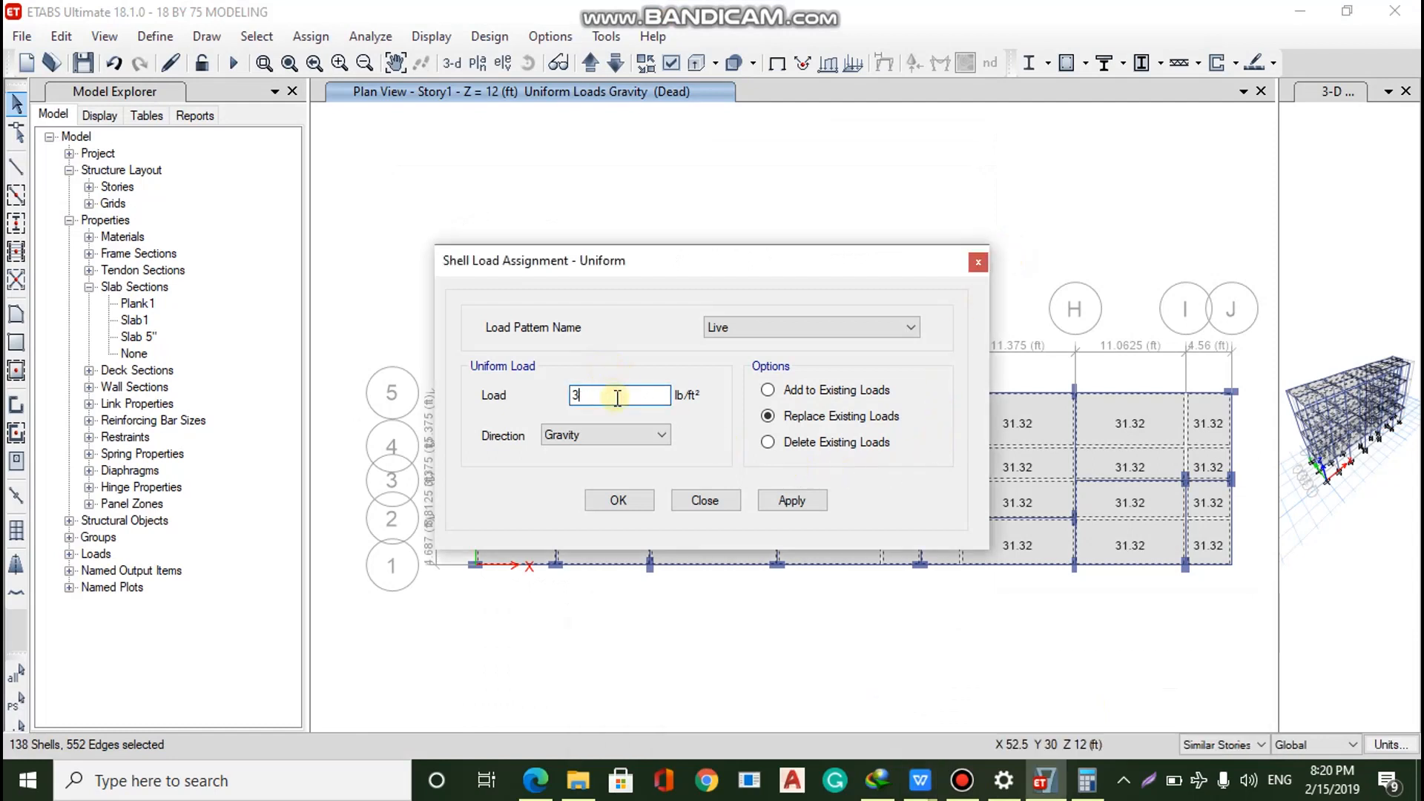
pyautogui.press('BackSpace')
pyautogui.write('==')
pyautogui.press('BackSpace')
pyautogui.press('BackSpace')
pyautogui.write('1.77')
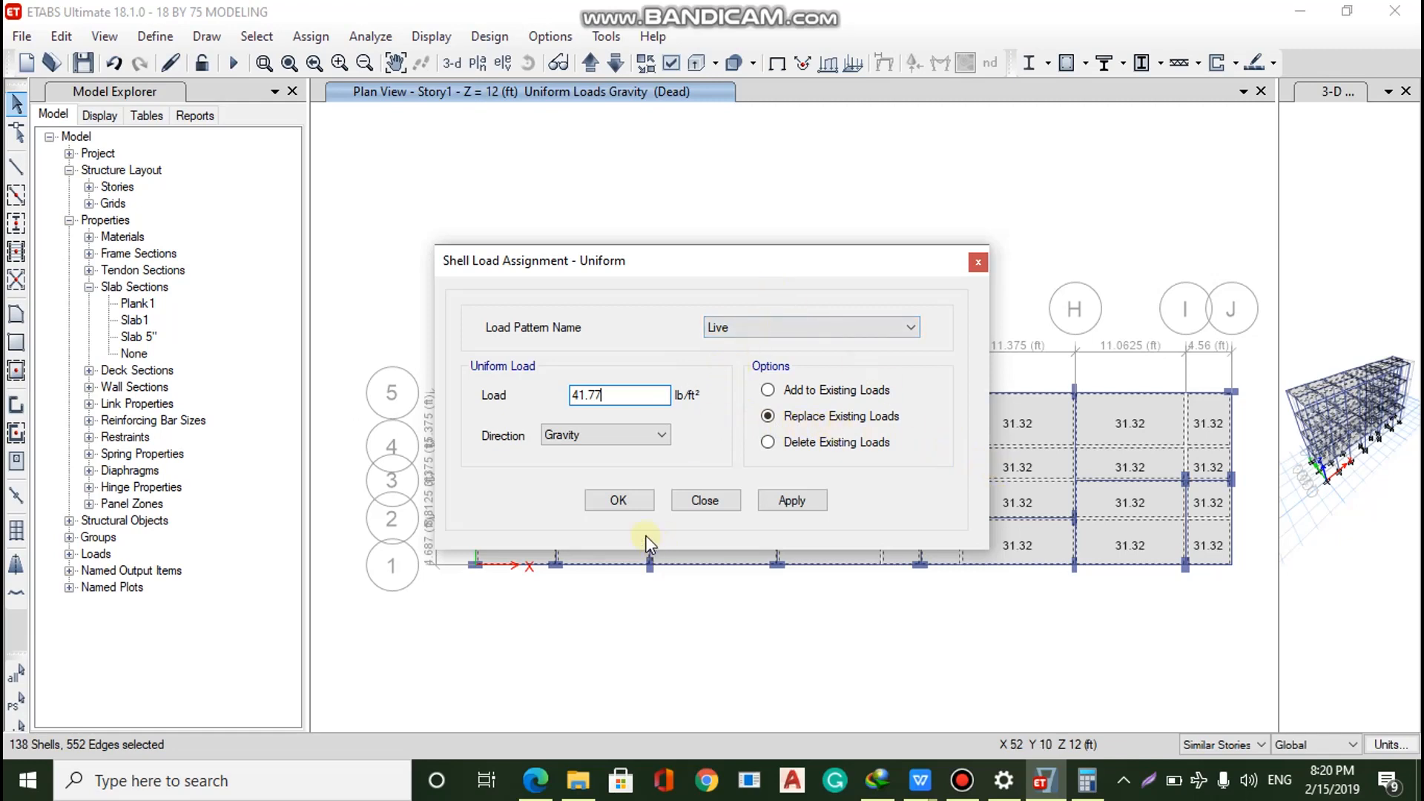
pyautogui.click(791, 500)
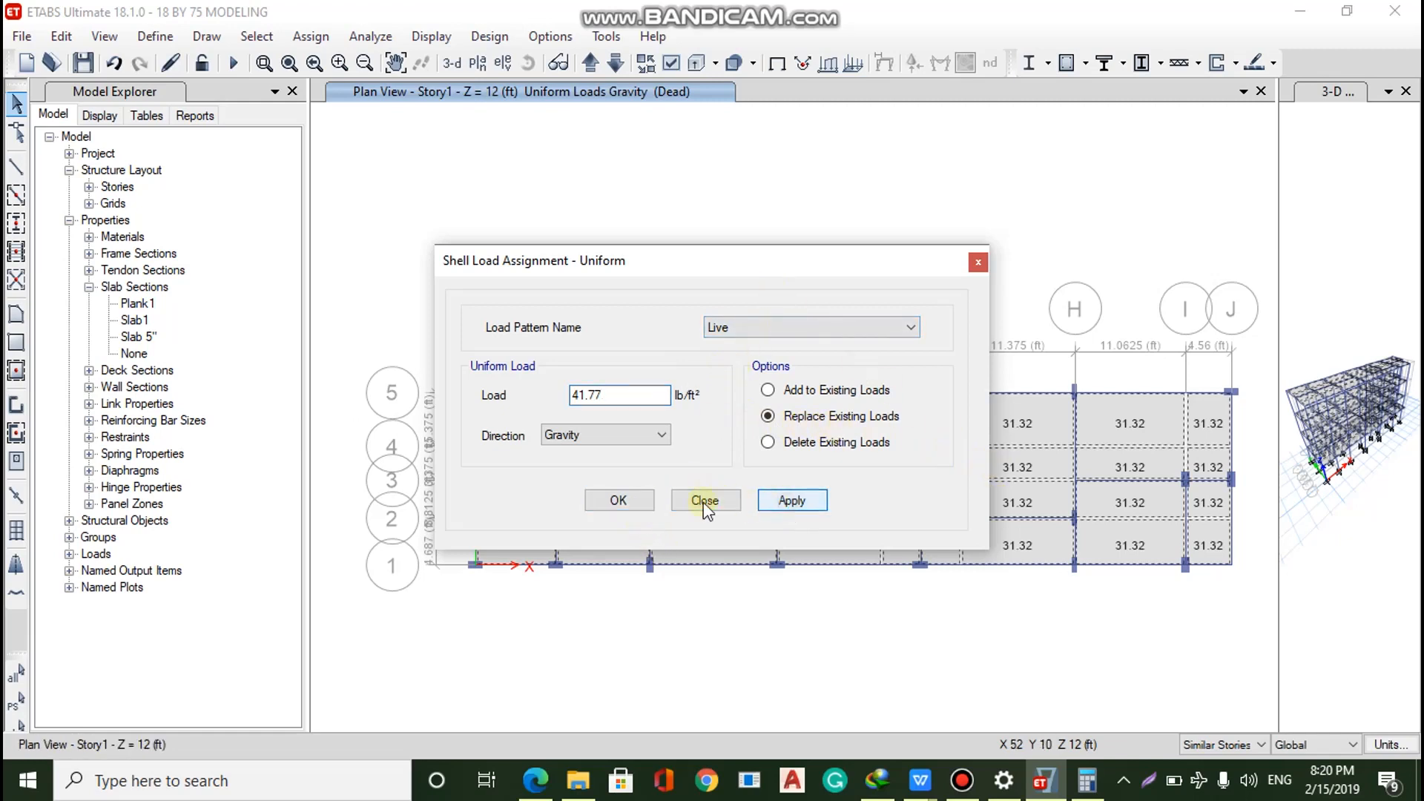
pyautogui.click(639, 495)
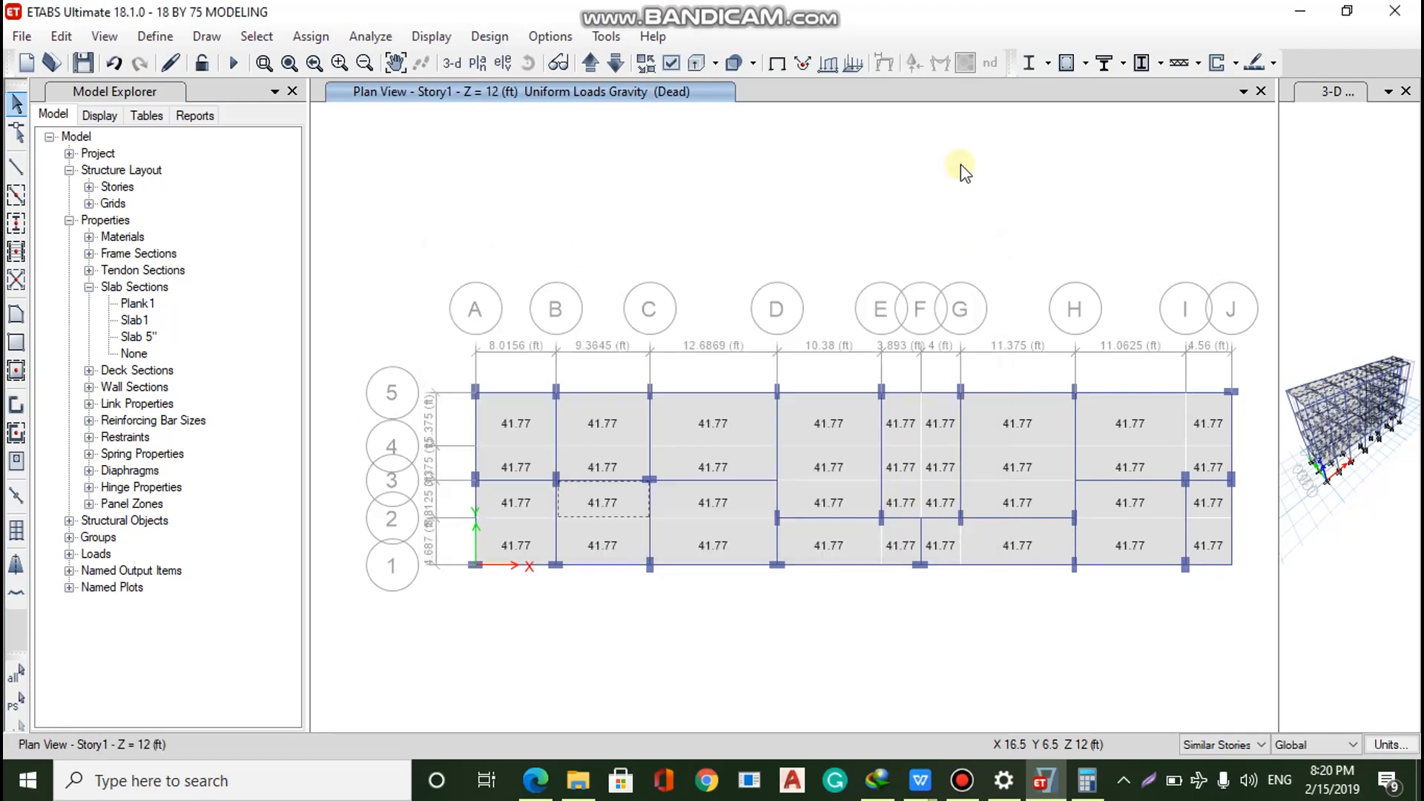
# Check the loads assigned to the Story1 slab between grids D–E and 3–4, close its information, and slightly widen the plan view
pyautogui.click(847, 461)
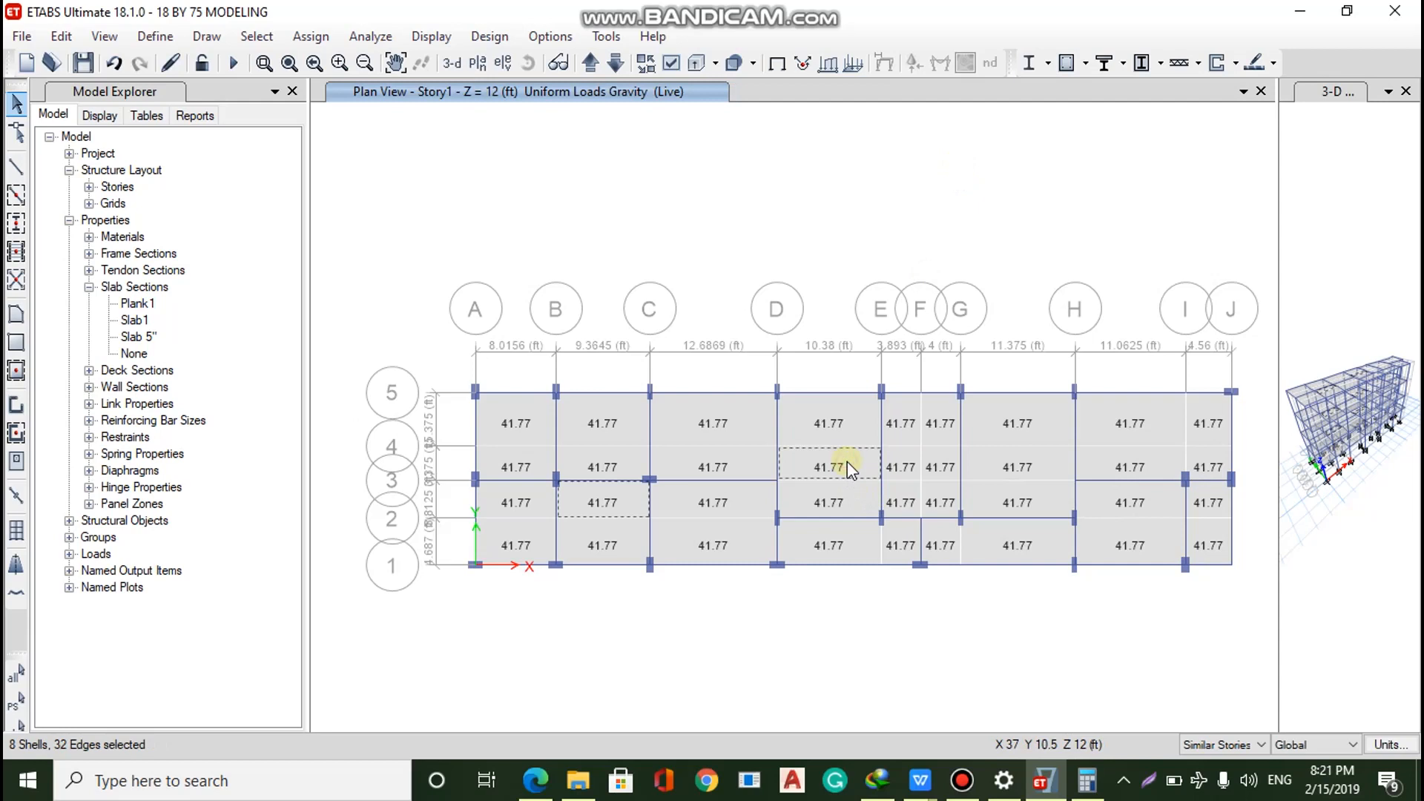
pyautogui.rightClick(847, 462)
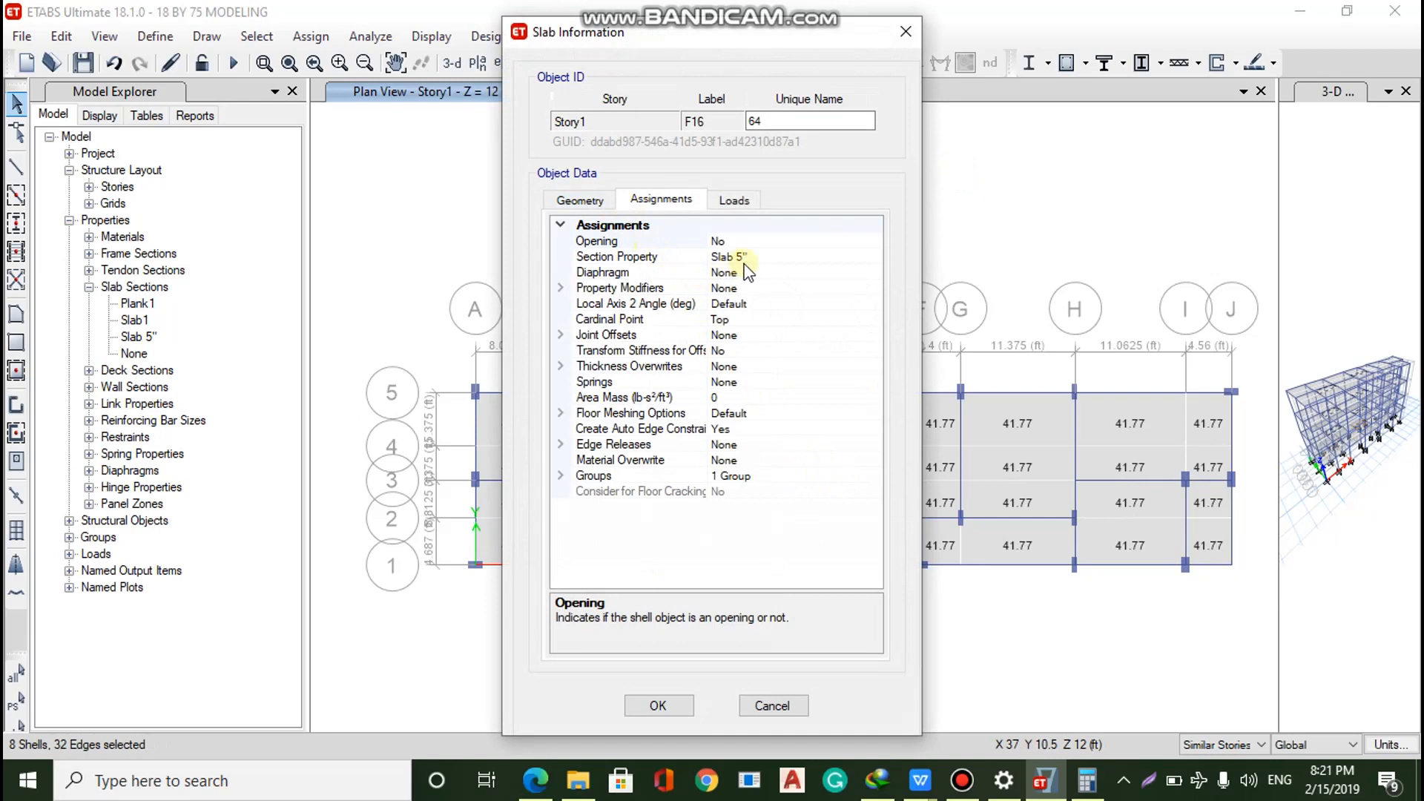
pyautogui.click(745, 202)
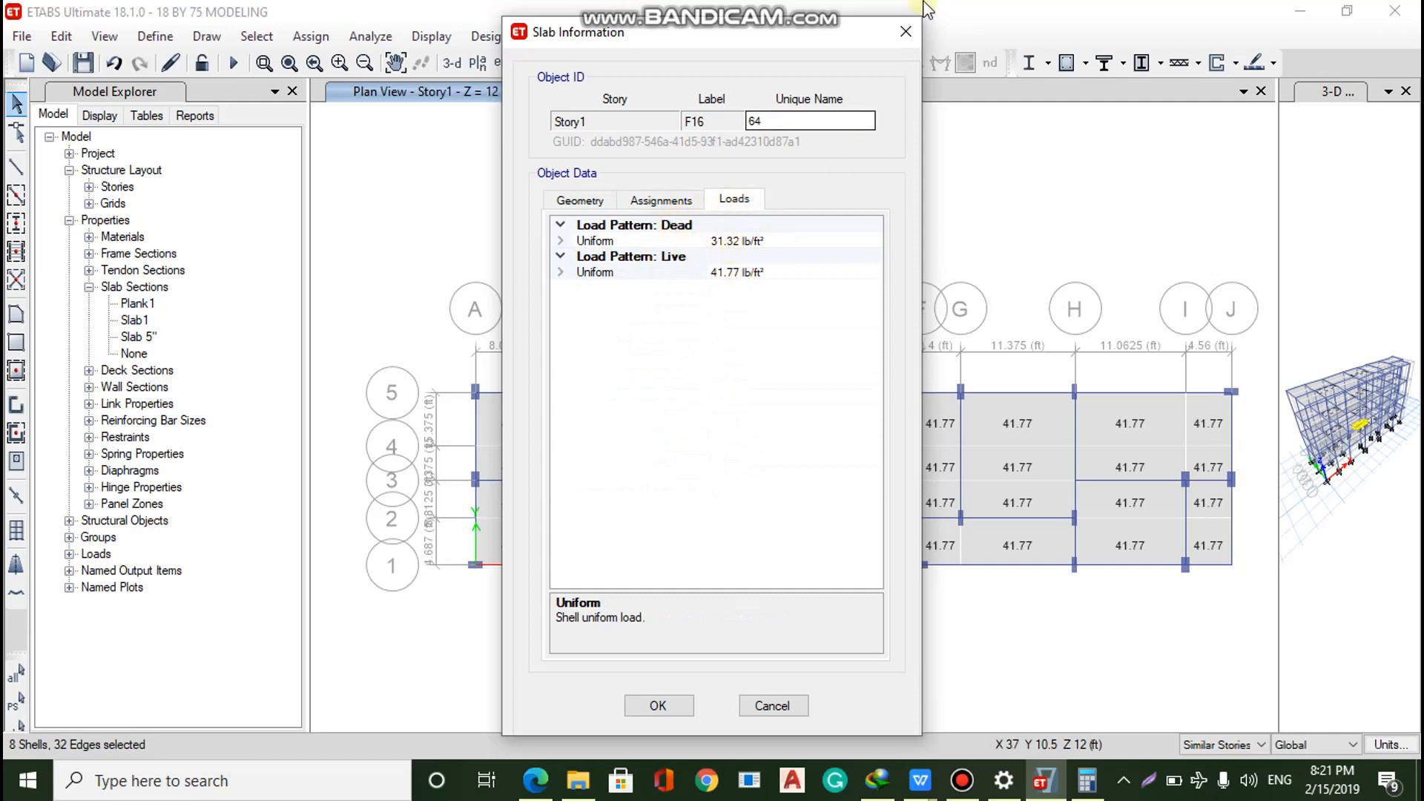
pyautogui.click(913, 33)
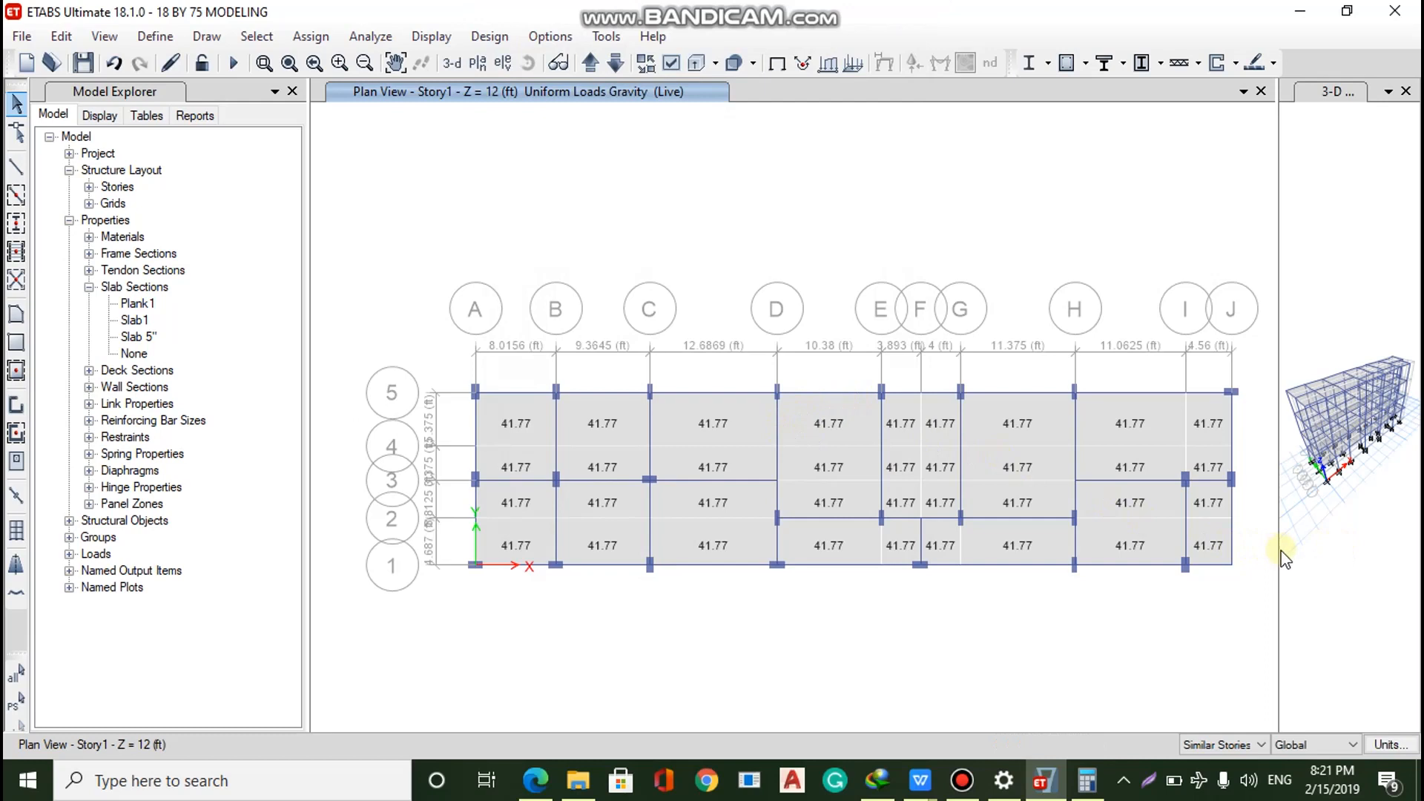
pyautogui.moveTo(1277, 554); pyautogui.dragTo(1295, 549)
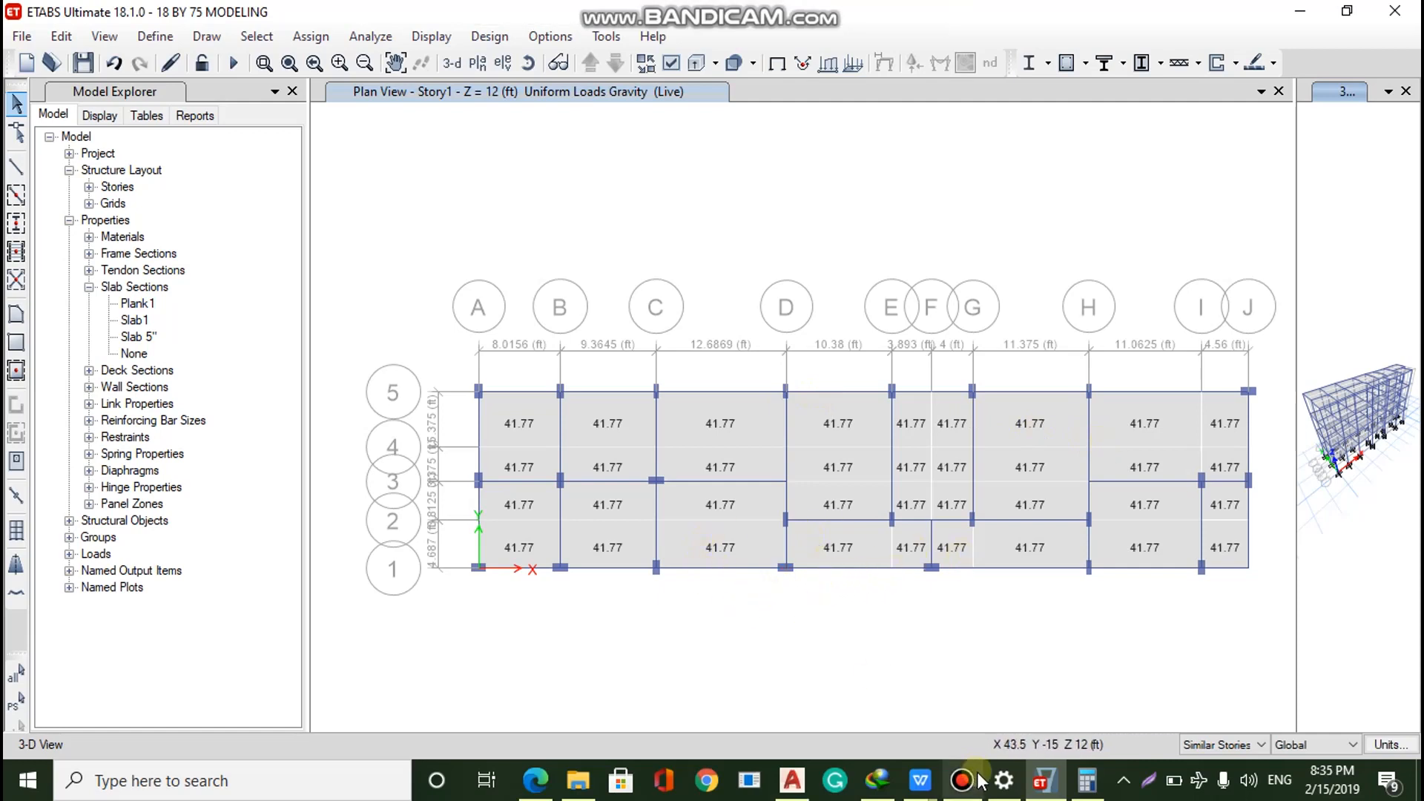
# Switch to AutoCAD and examine the hatched brick wall drawing with its 12 and 1.5 height dimensions
pyautogui.moveTo(791, 780)
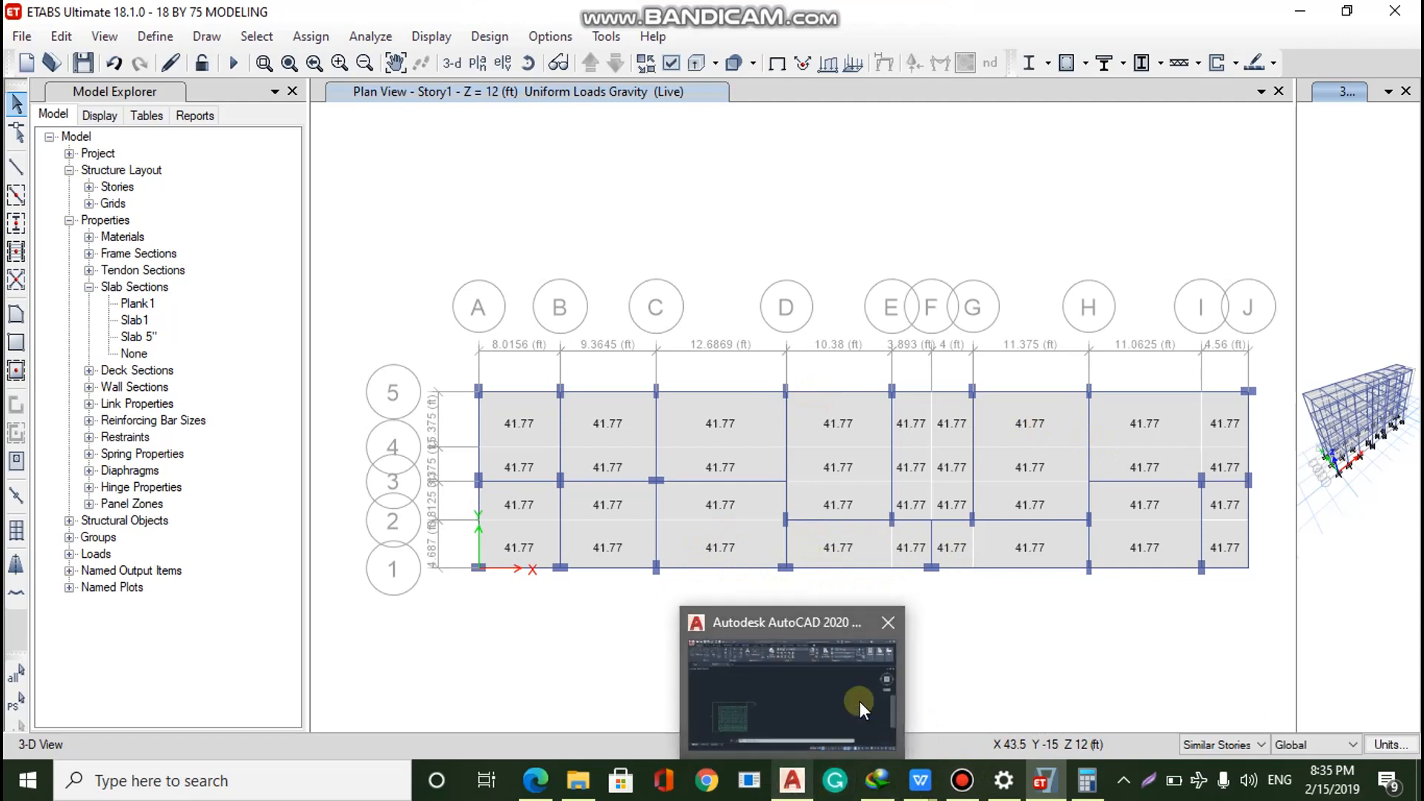
pyautogui.click(850, 700)
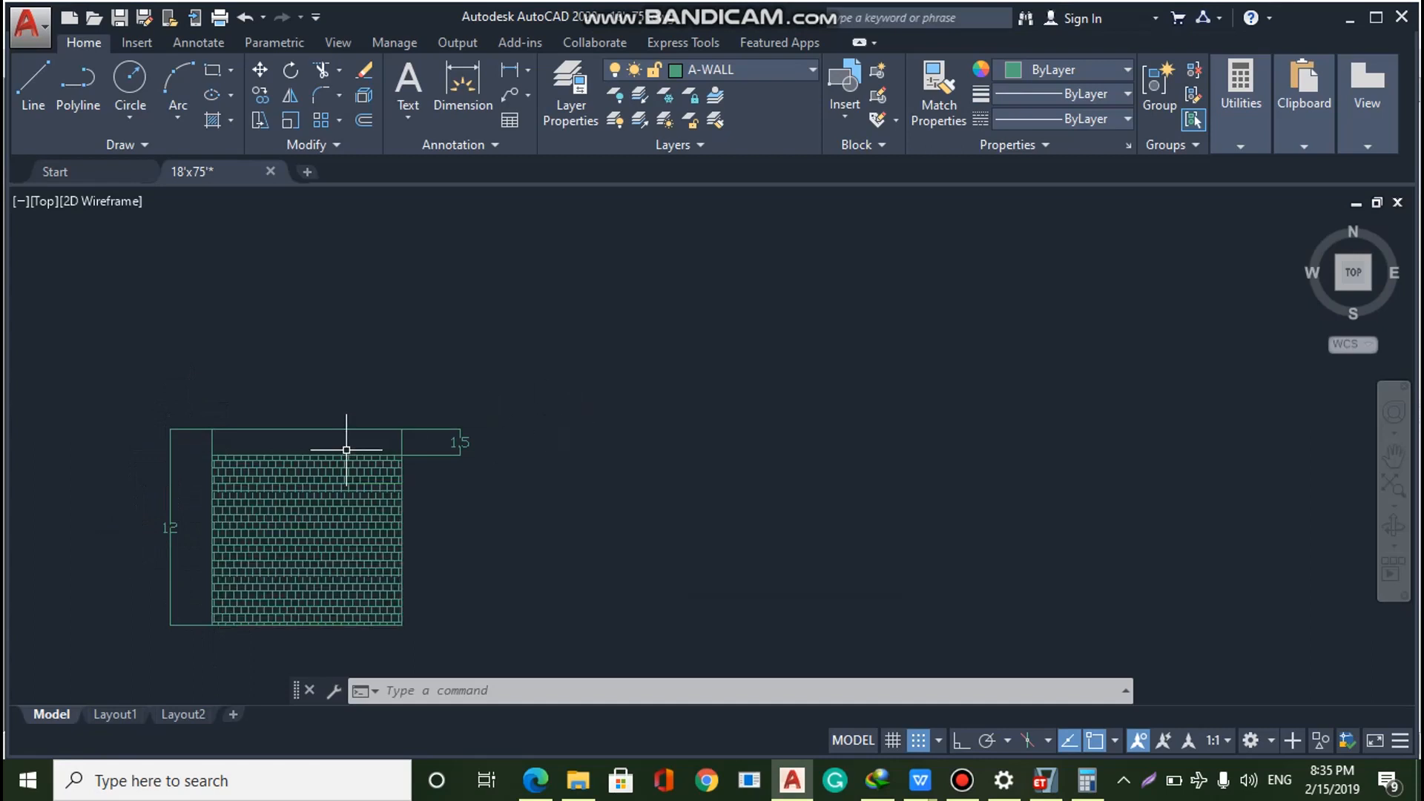
pyautogui.click(341, 523)
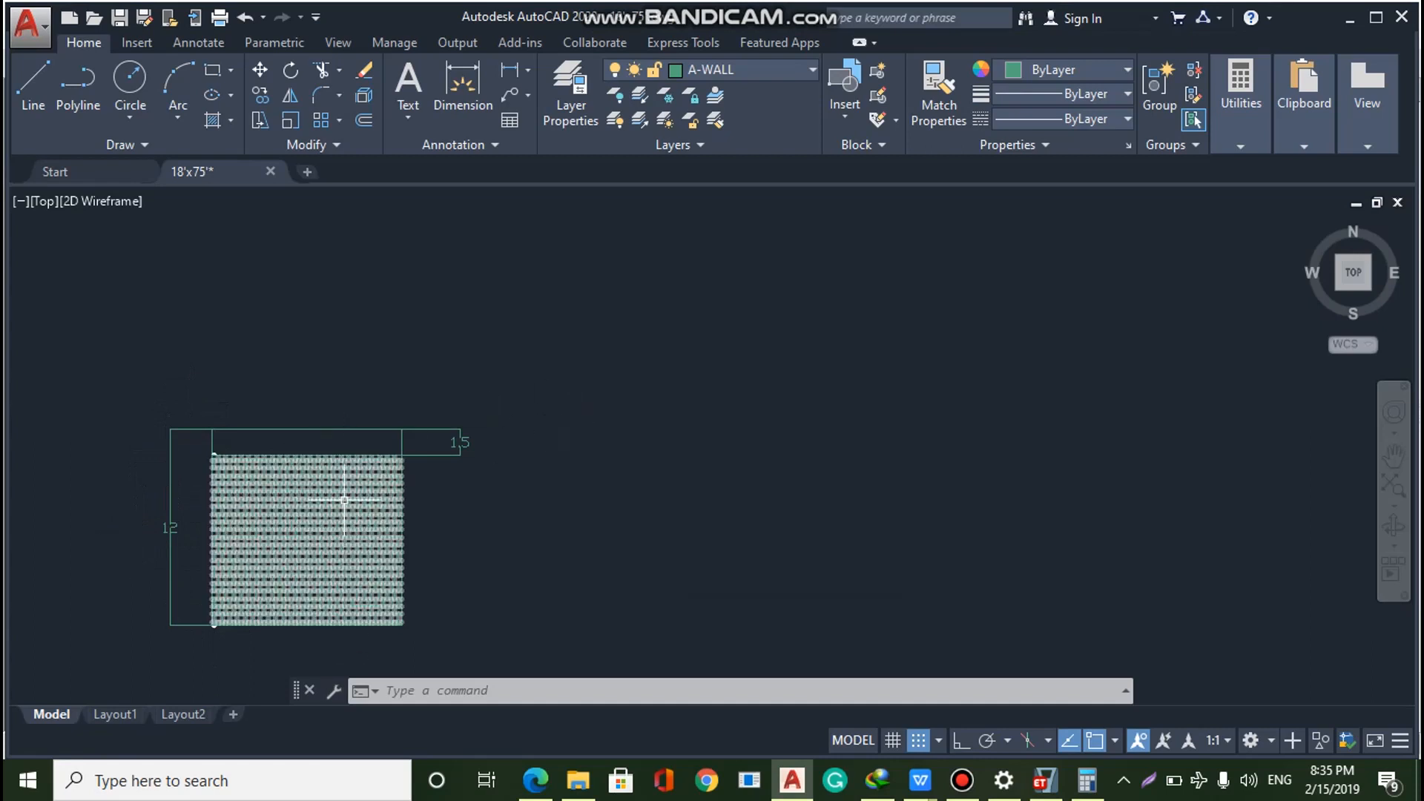
pyautogui.press('Escape')
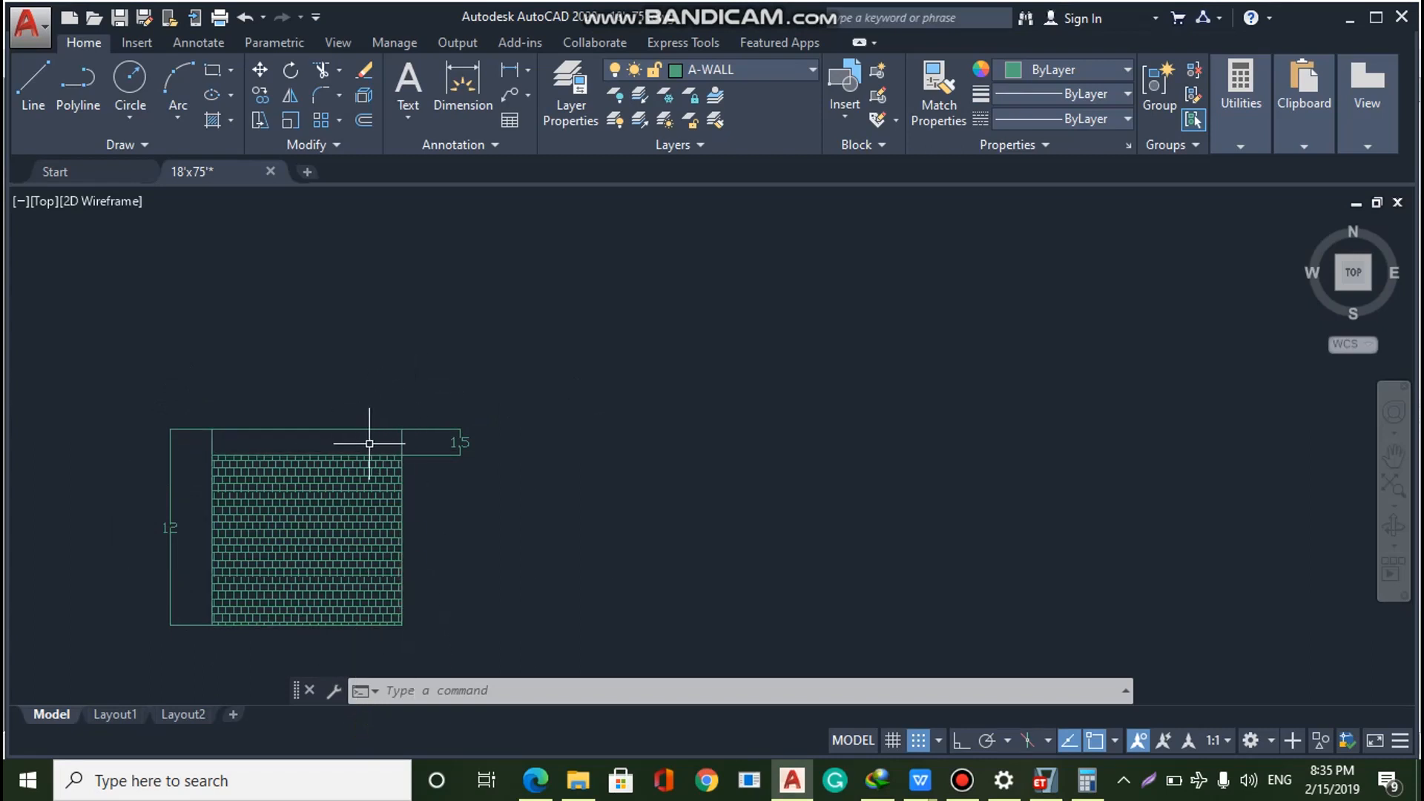
pyautogui.scroll(4, 454, 439)
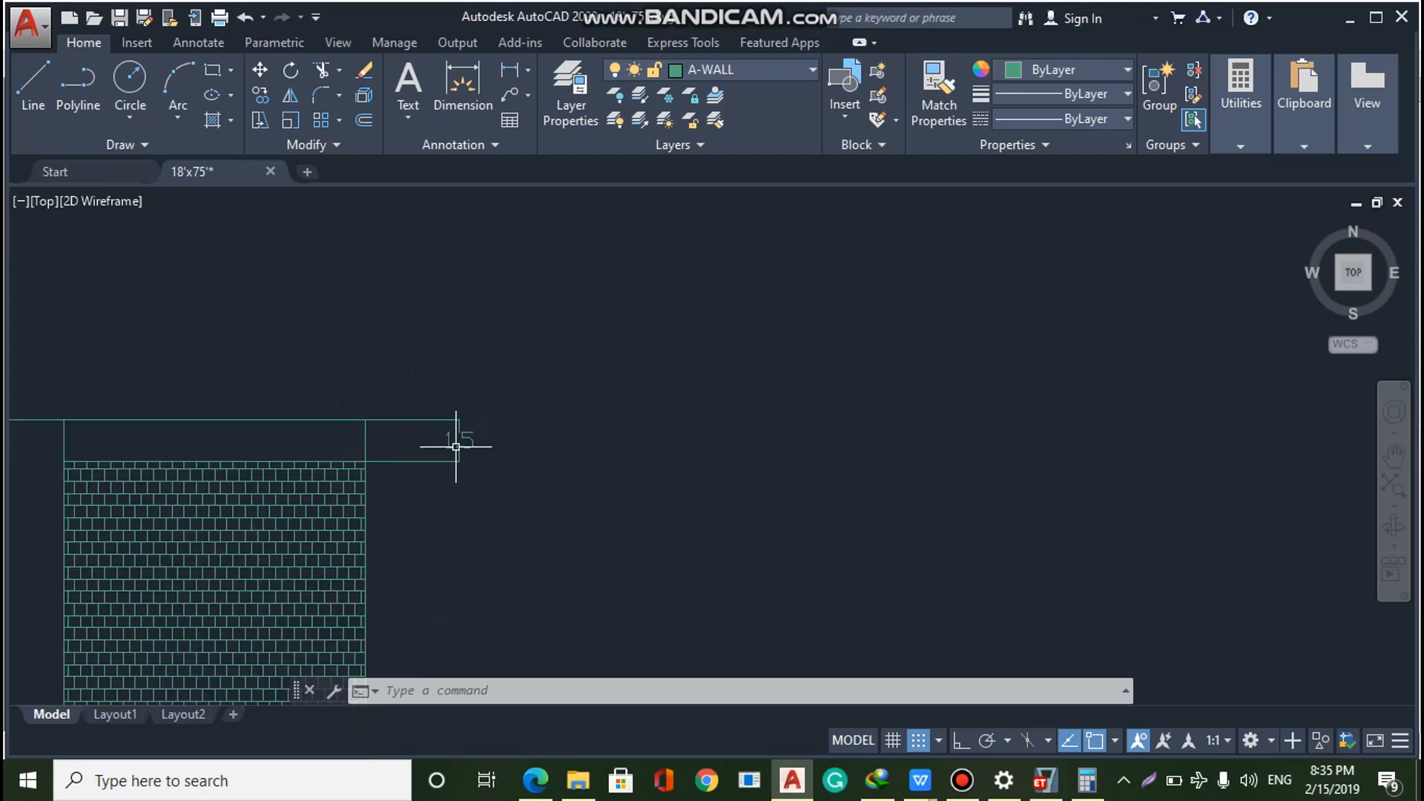
pyautogui.scroll(-4, 455, 446)
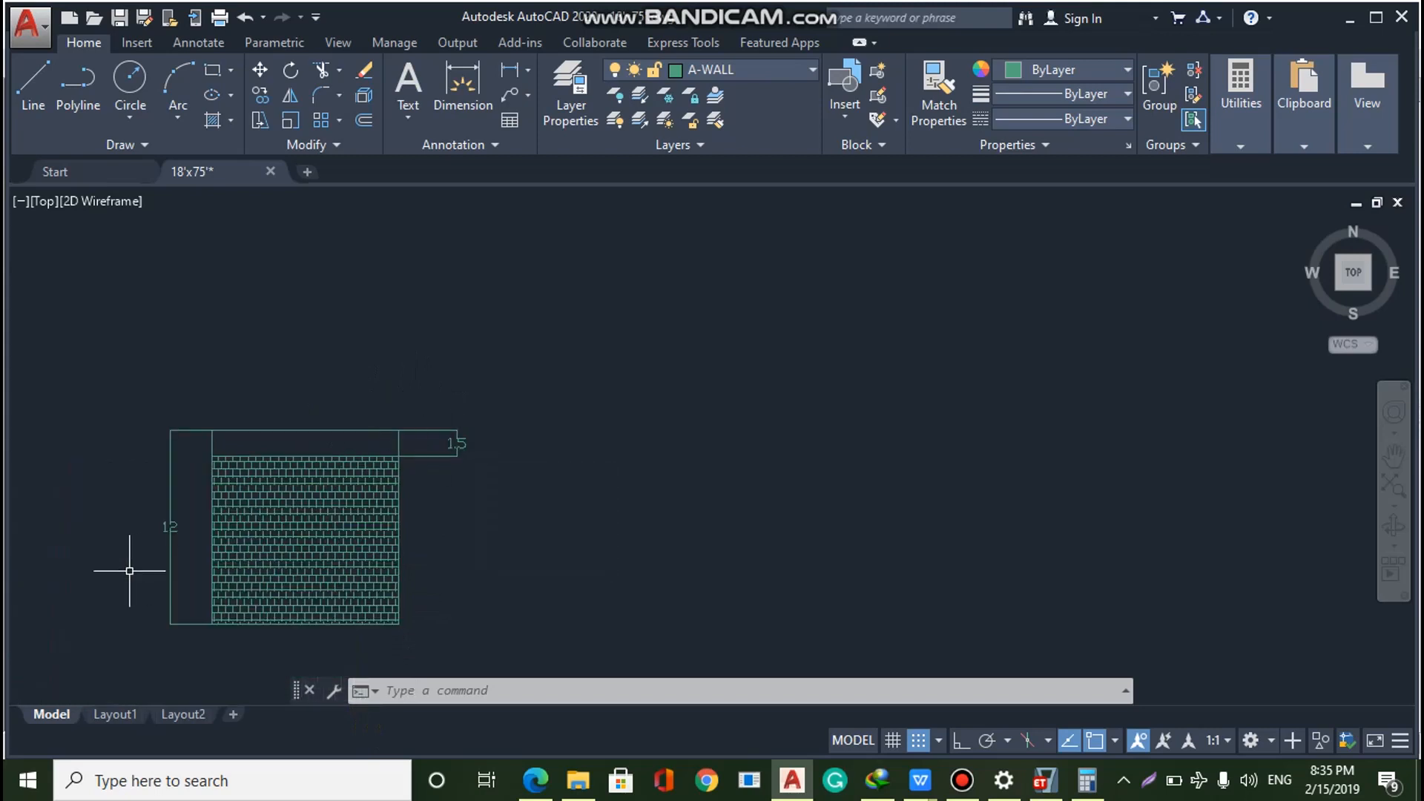
pyautogui.scroll(2, 92, 578)
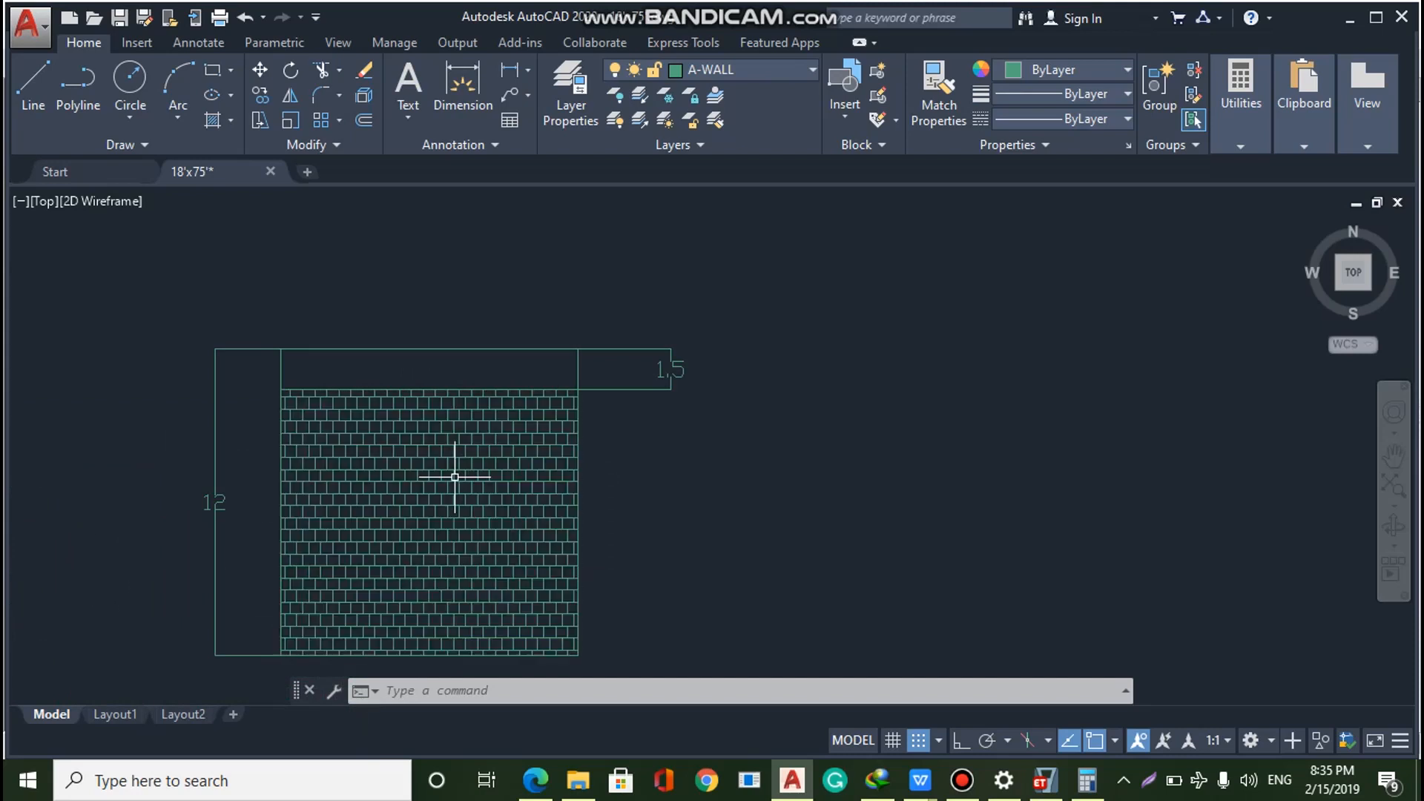
pyautogui.click(482, 477)
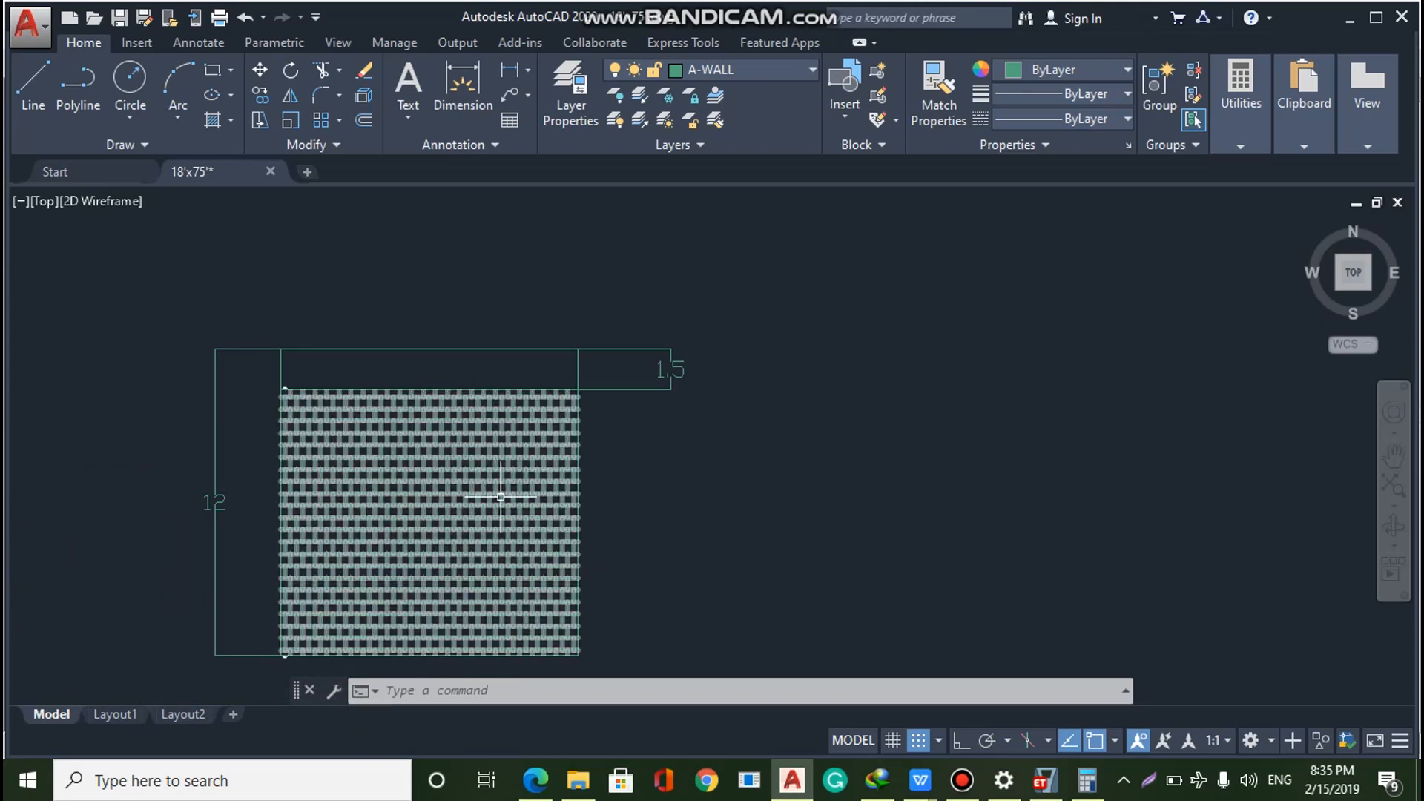
pyautogui.press('Escape')
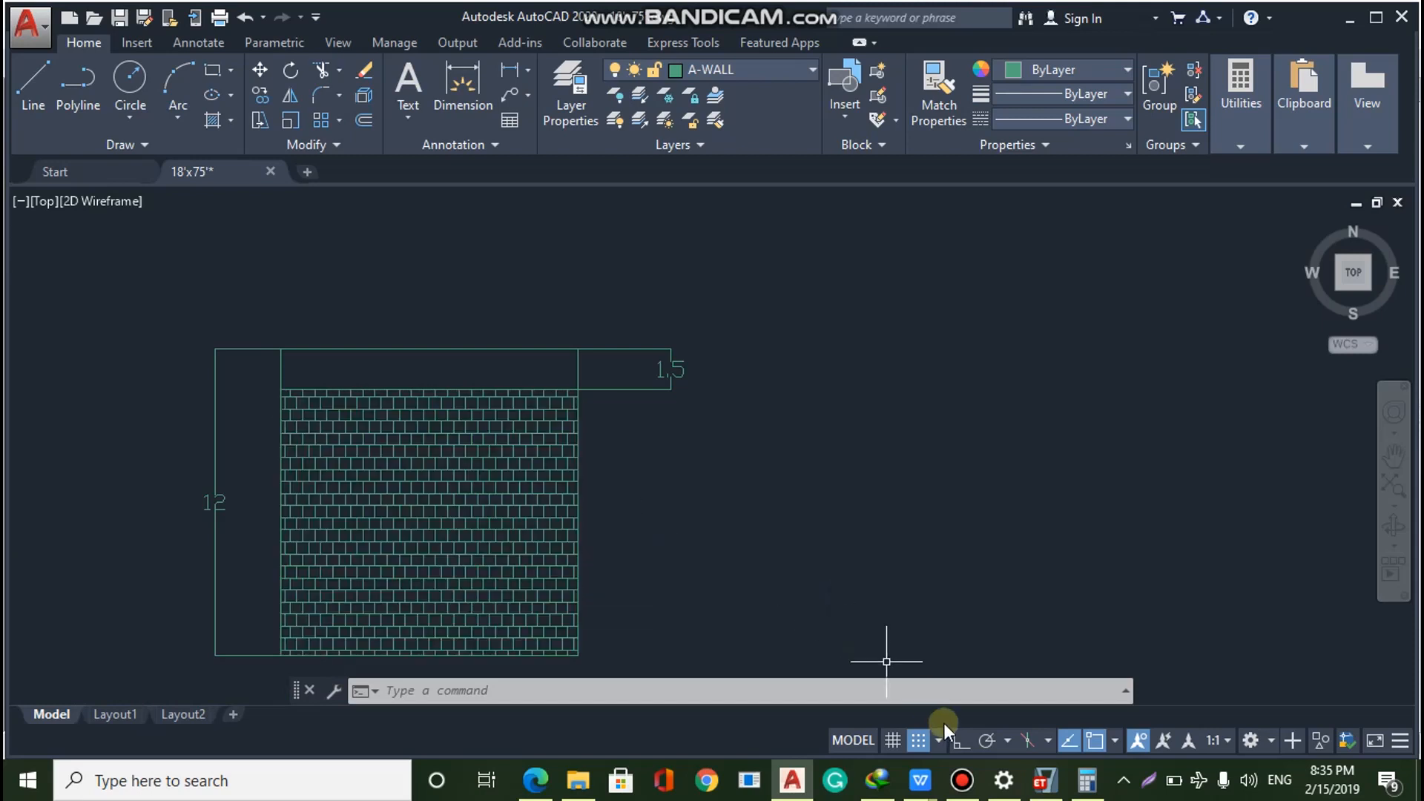
# Switch to the Calculator through ETABS, clear the previous result and calculate 3.2 × 0.2286
pyautogui.click(1053, 785)
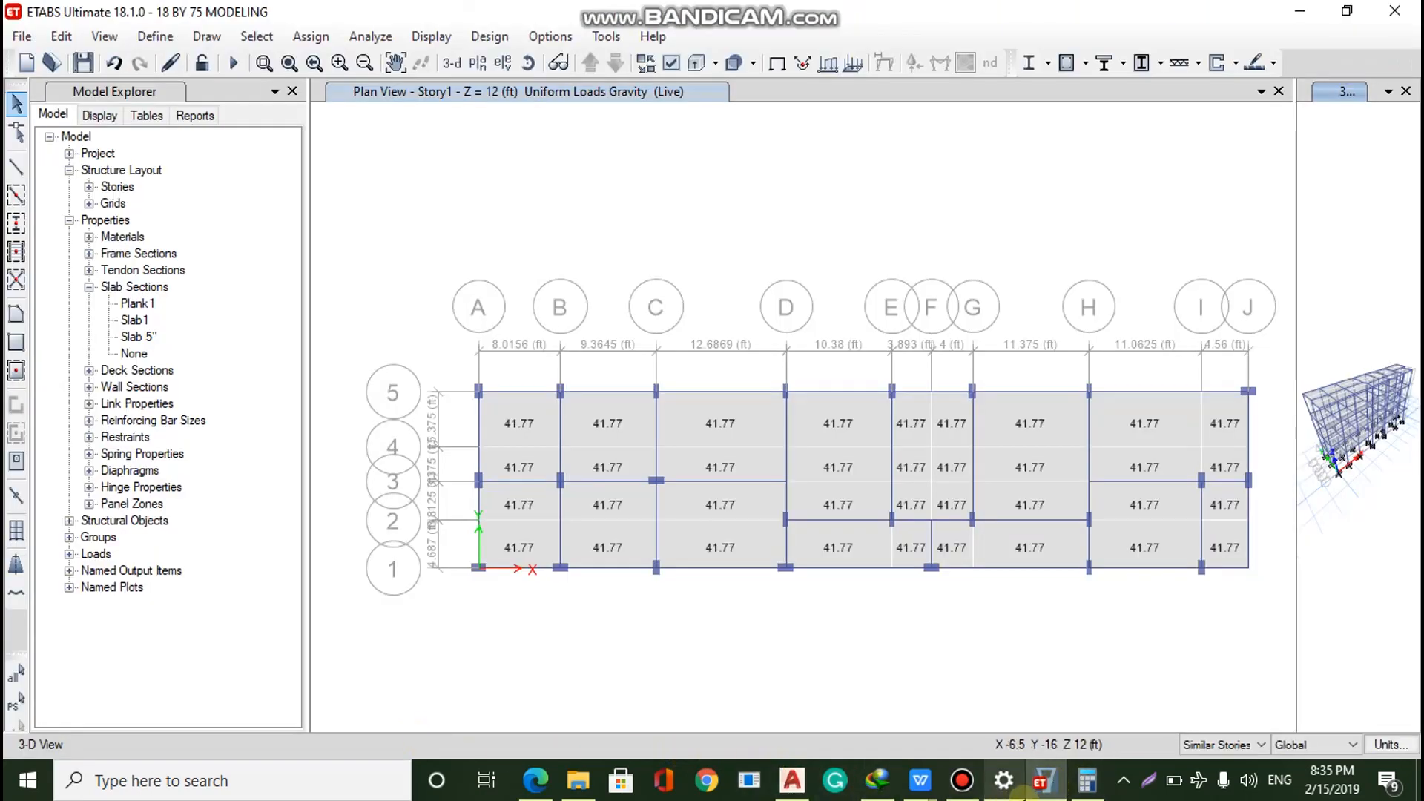
pyautogui.click(1087, 780)
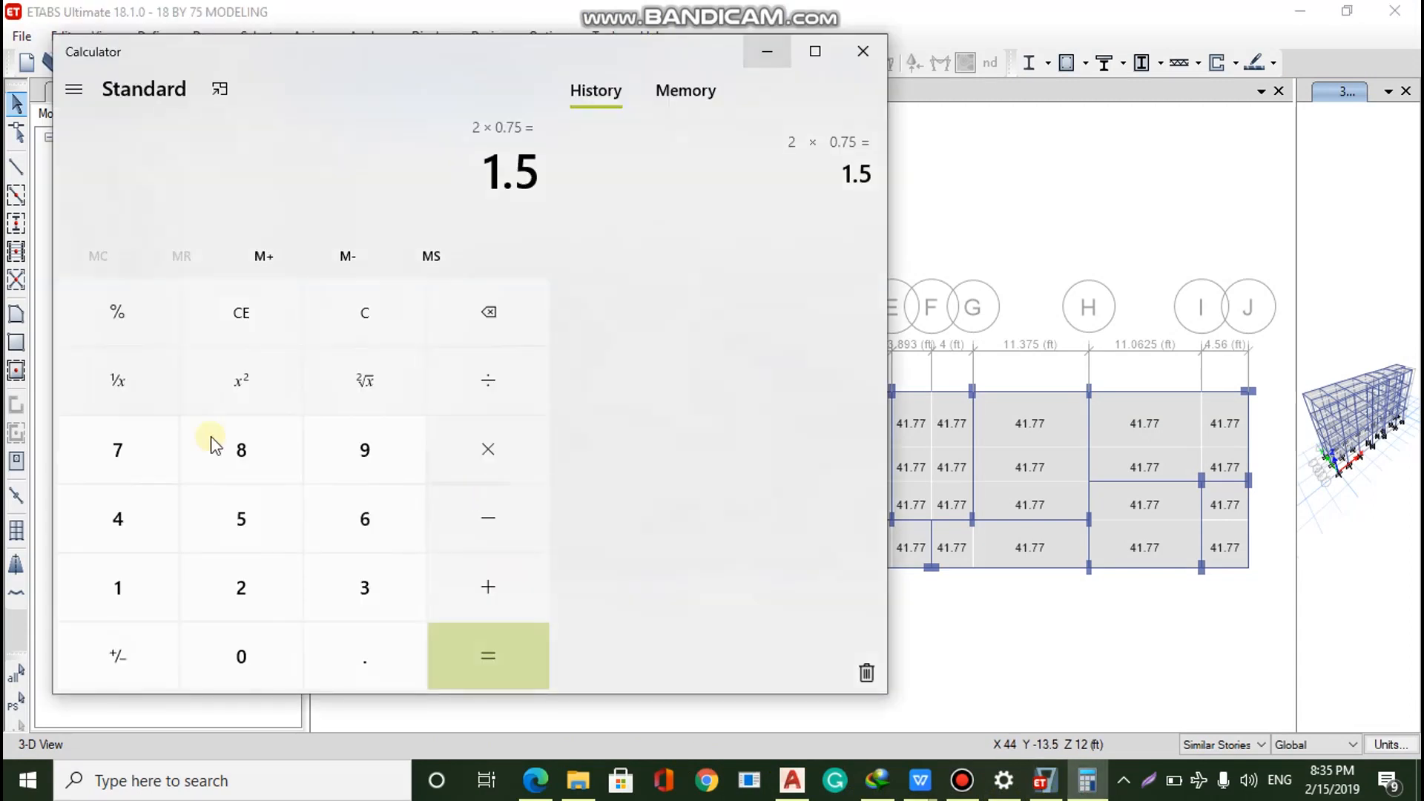
pyautogui.click(332, 323)
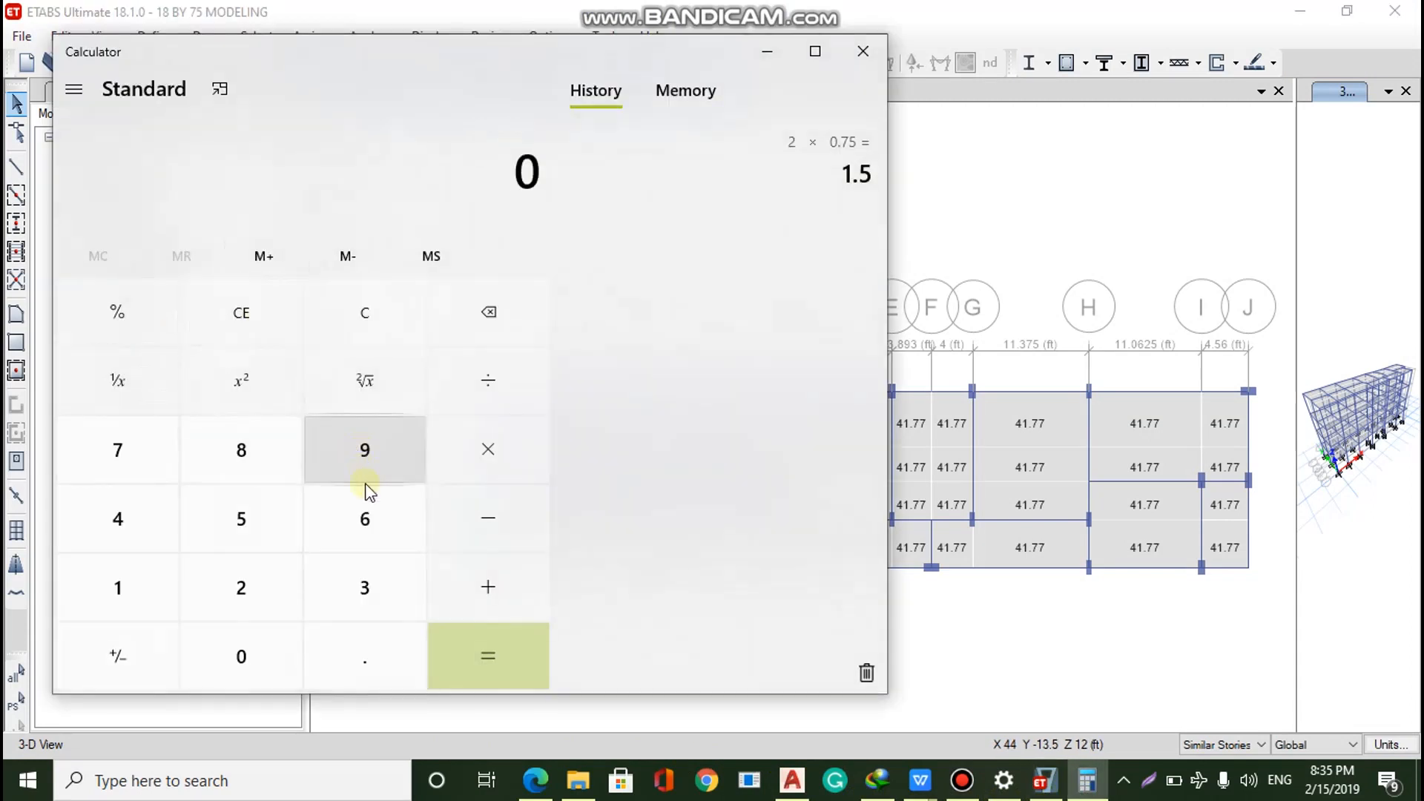
pyautogui.click(366, 582)
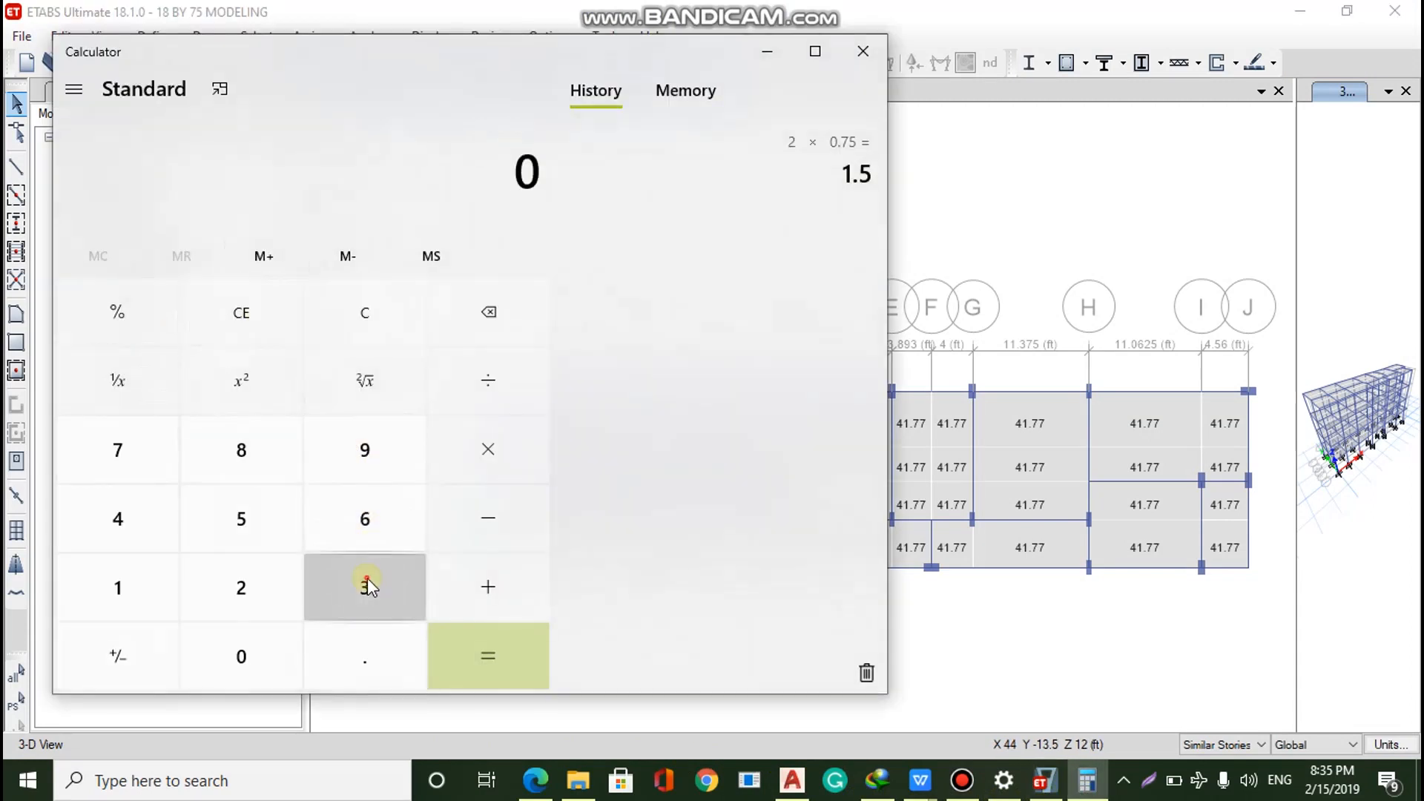
pyautogui.click(375, 637)
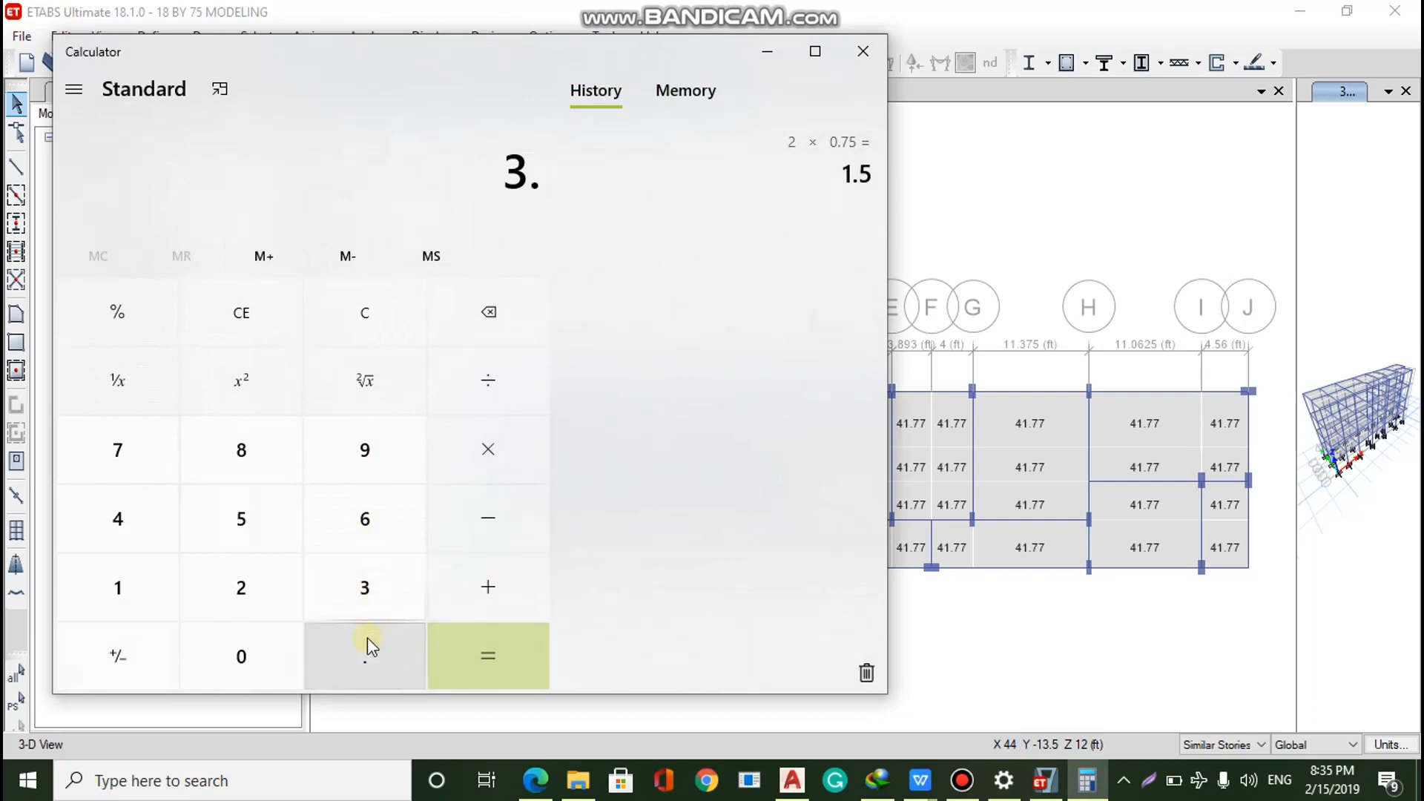
pyautogui.click(241, 588)
pyautogui.click(496, 471)
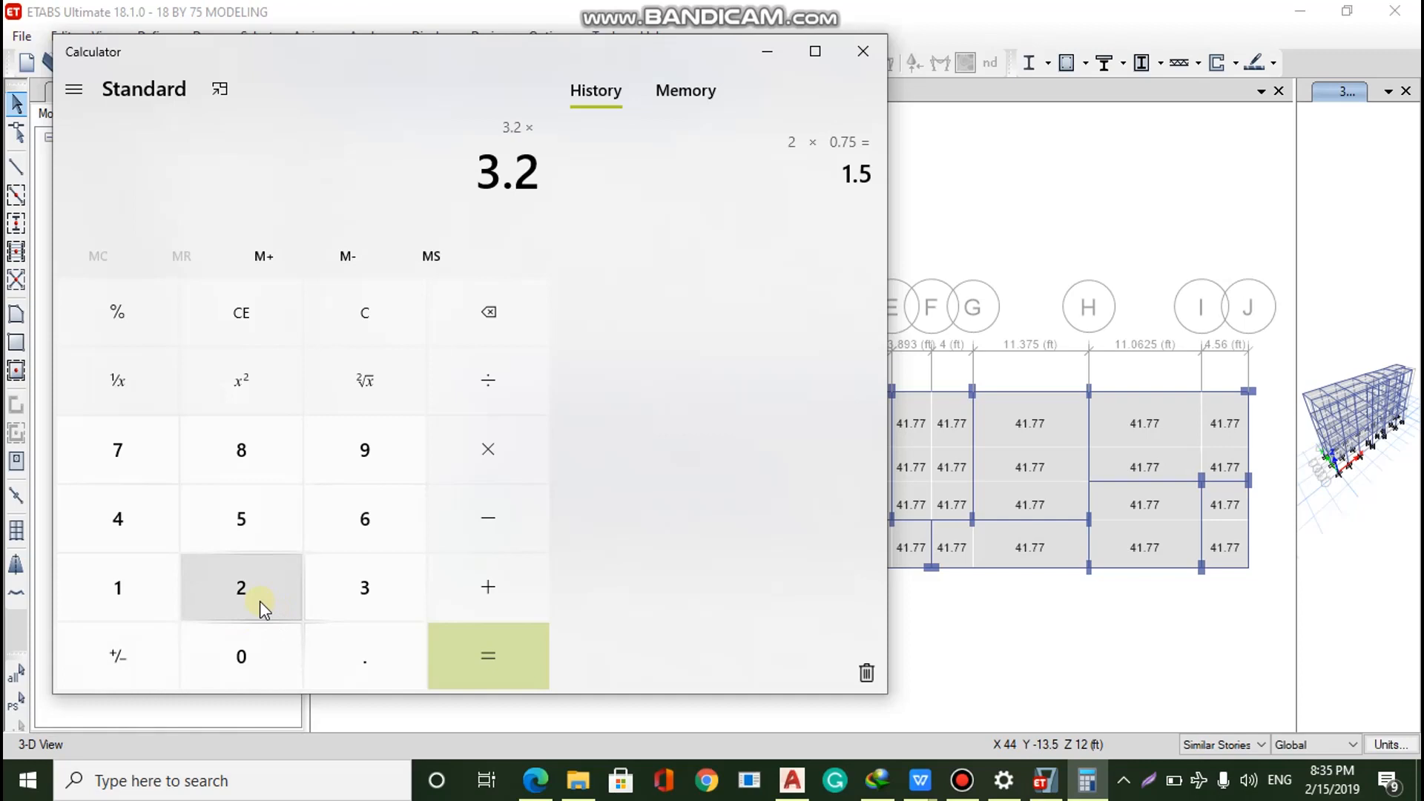
pyautogui.click(344, 648)
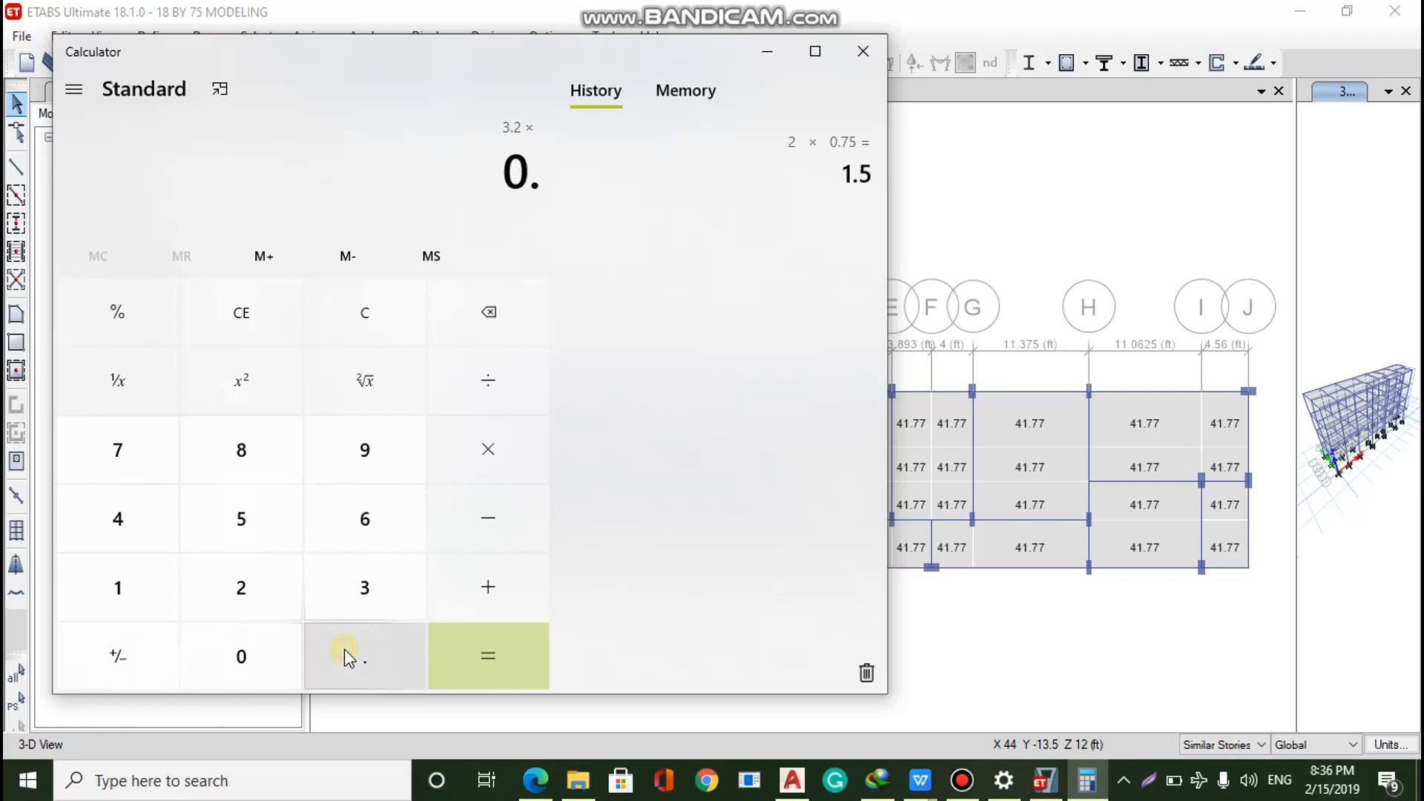
pyautogui.doubleClick(260, 599)
pyautogui.click(235, 470)
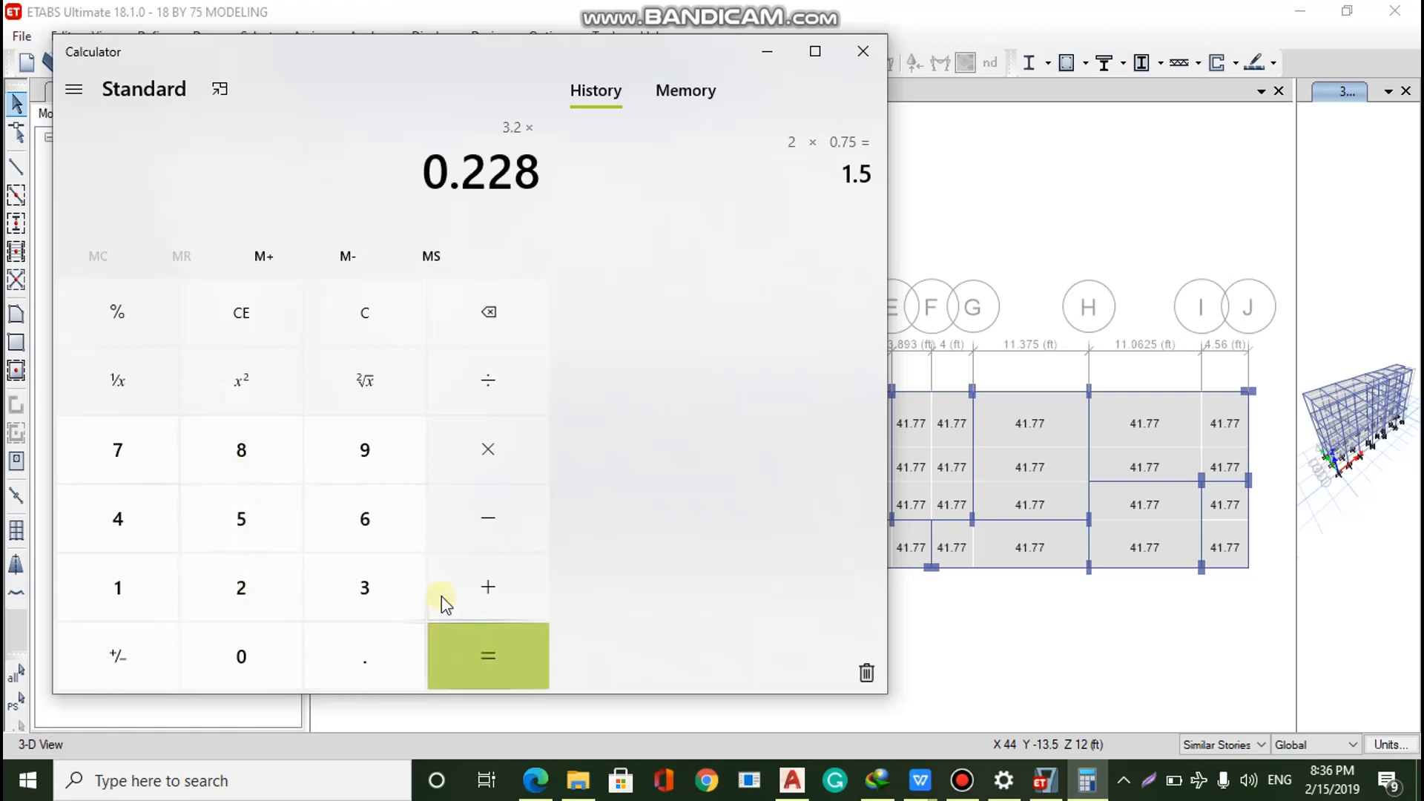
pyautogui.click(372, 522)
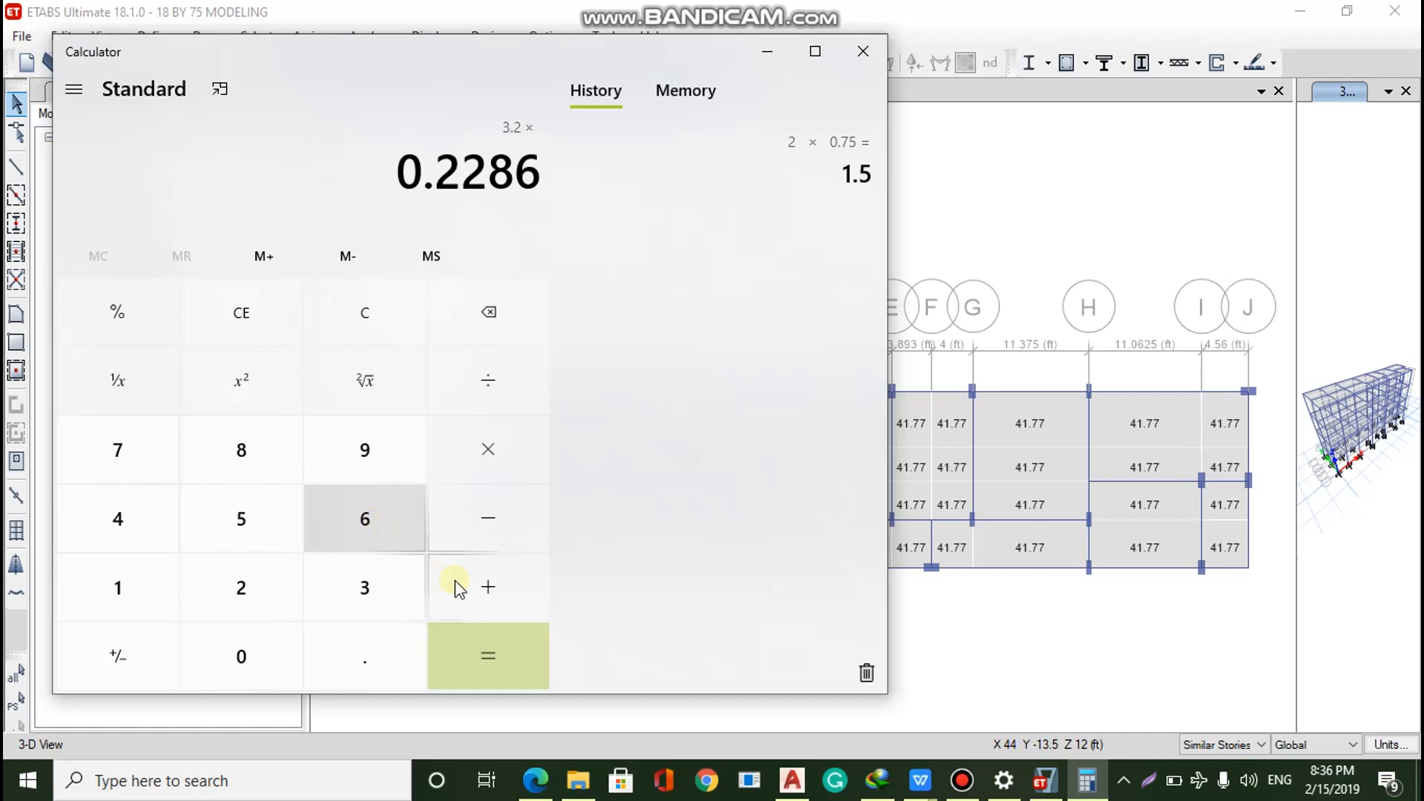
pyautogui.click(496, 658)
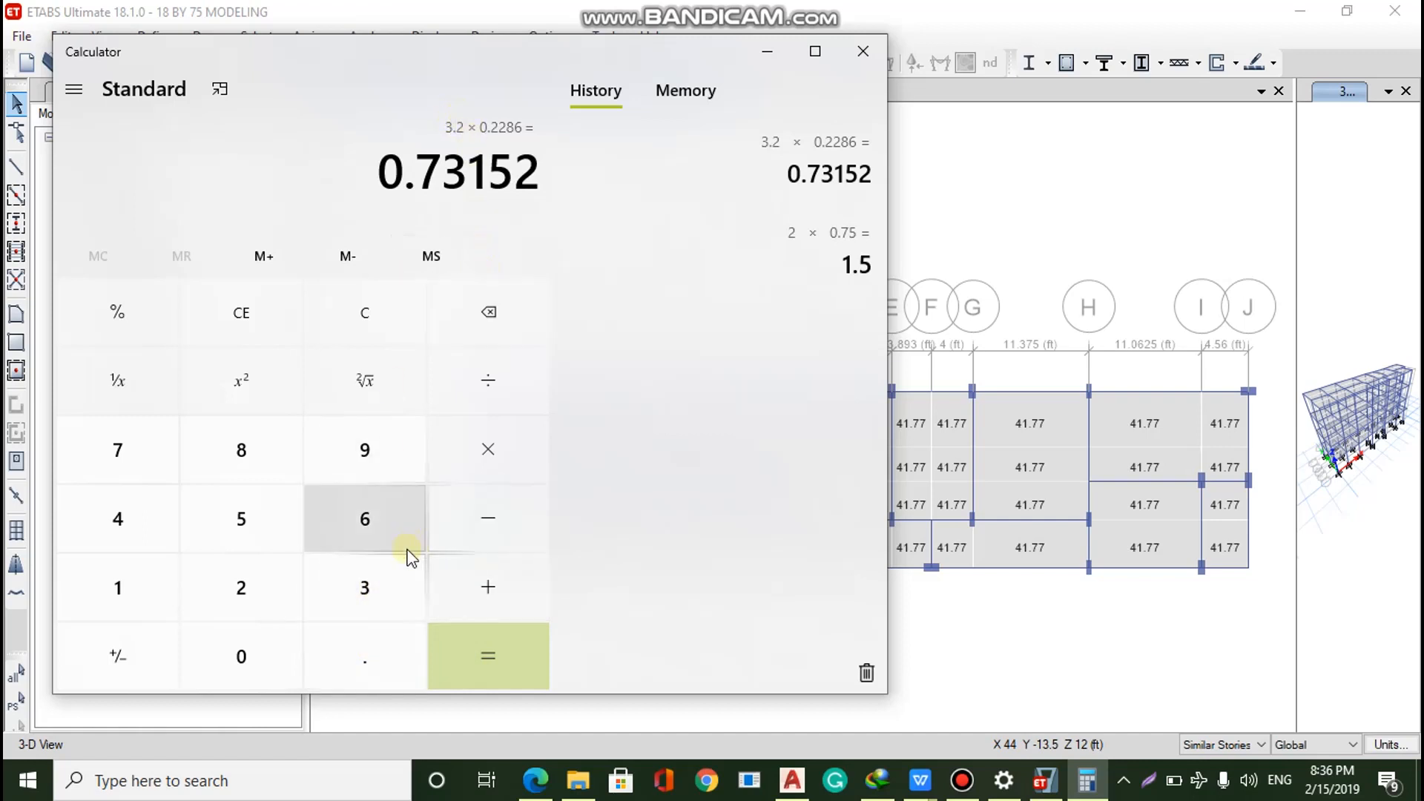
# Multiply the 3.2 × 0.2286 product by 20, and minimize the Calculator when the wall load calculation is done
pyautogui.click(492, 459)
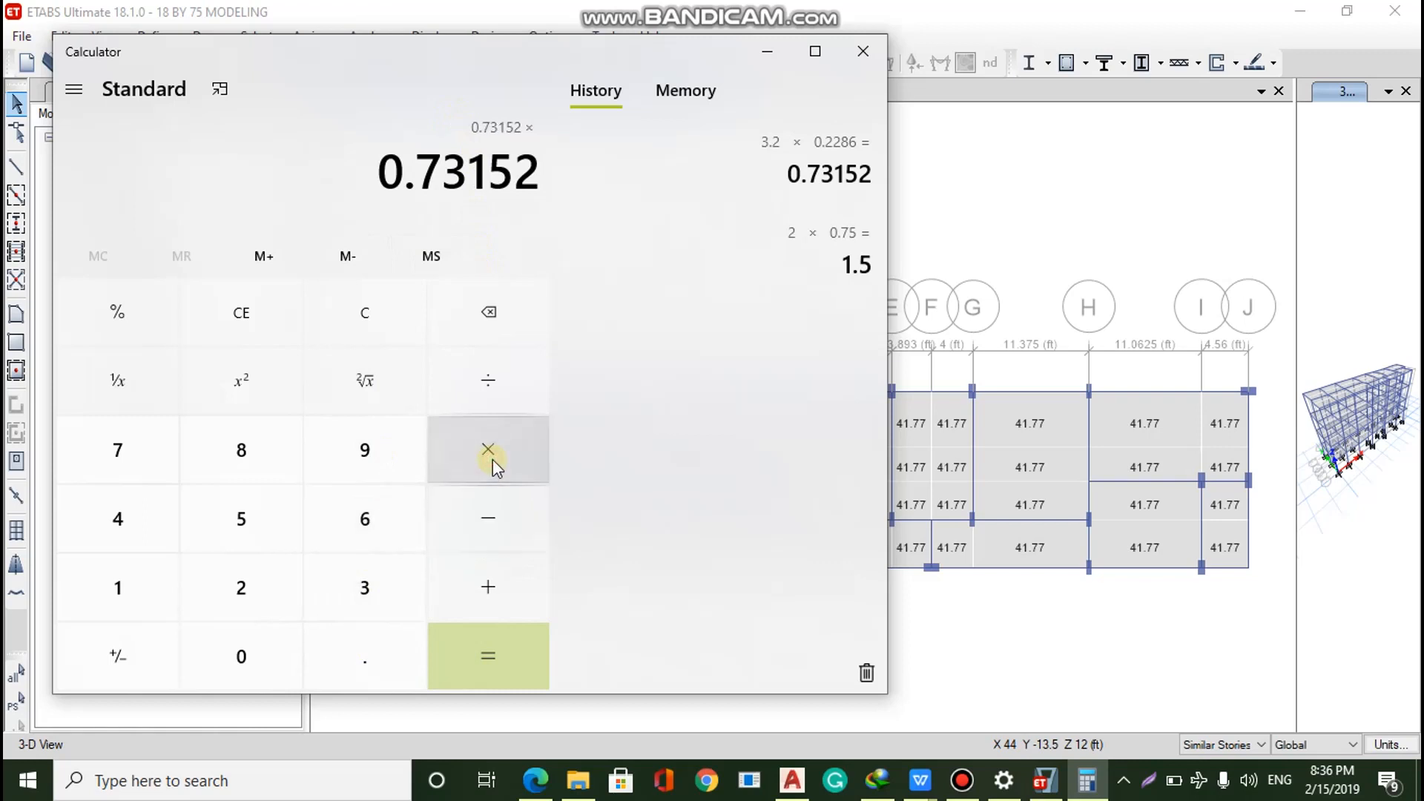
pyautogui.click(229, 588)
pyautogui.click(220, 670)
pyautogui.click(516, 659)
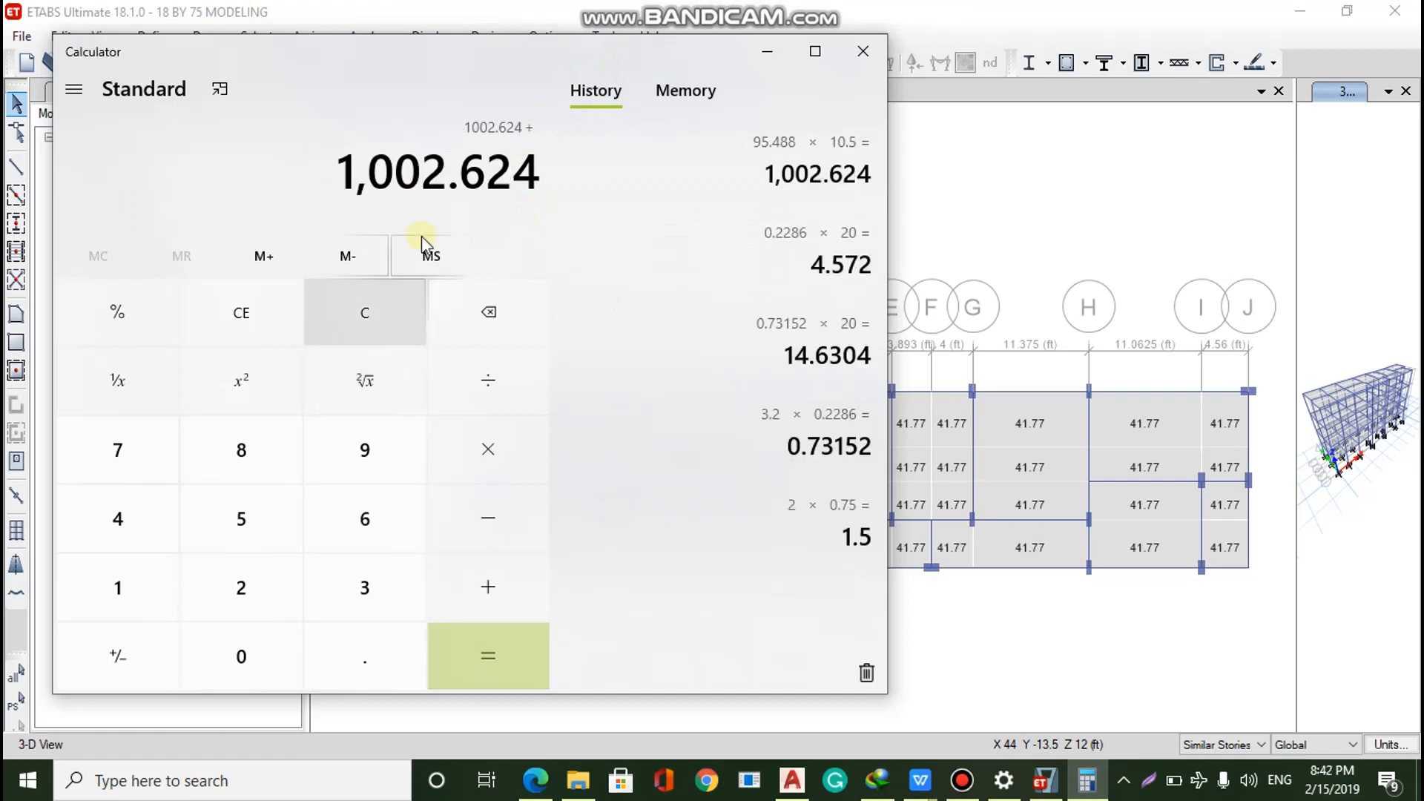
pyautogui.click(774, 49)
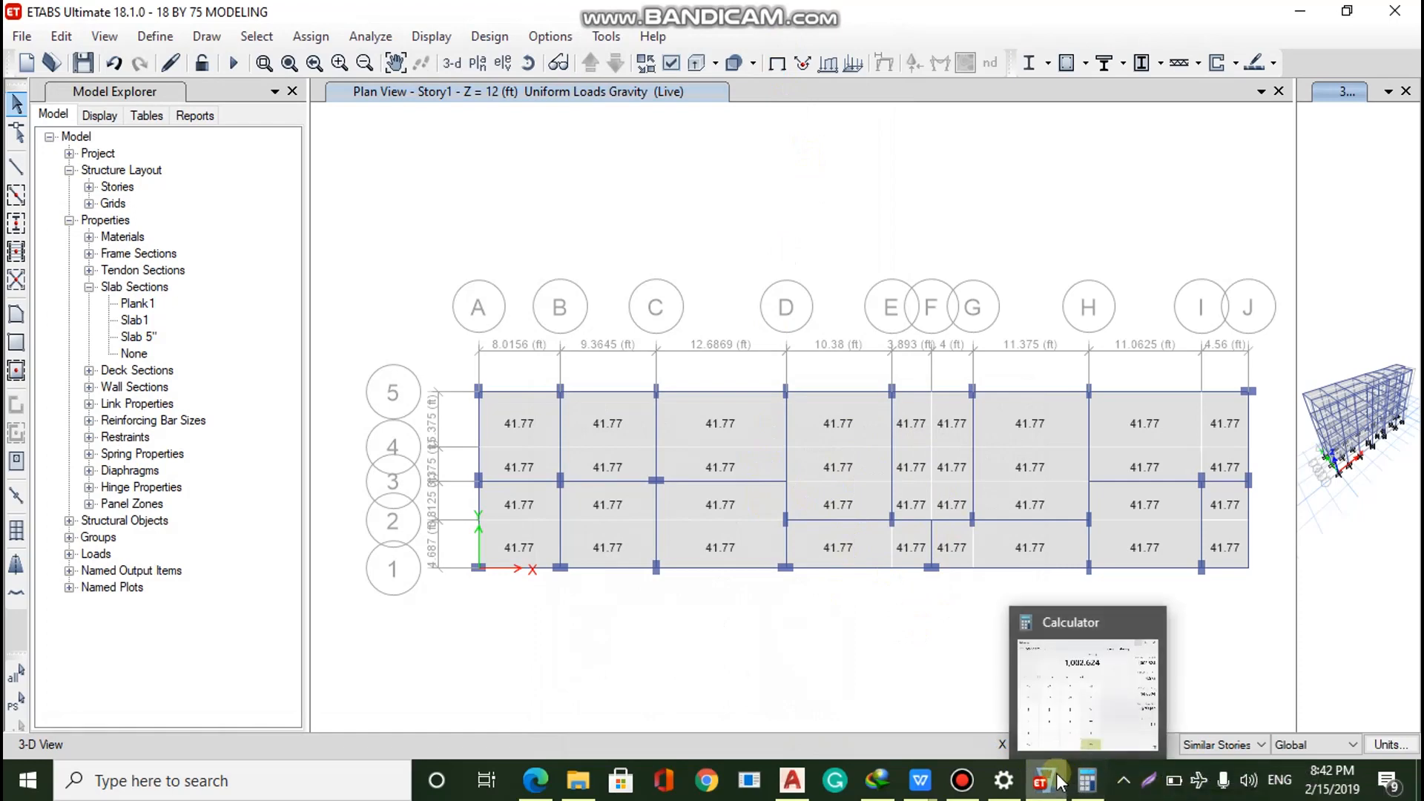
# Bring the Calculator back, clear the previous result and calculate 0.1016 × 20 for the second wall thickness
pyautogui.moveTo(1084, 782)
pyautogui.click(1090, 716)
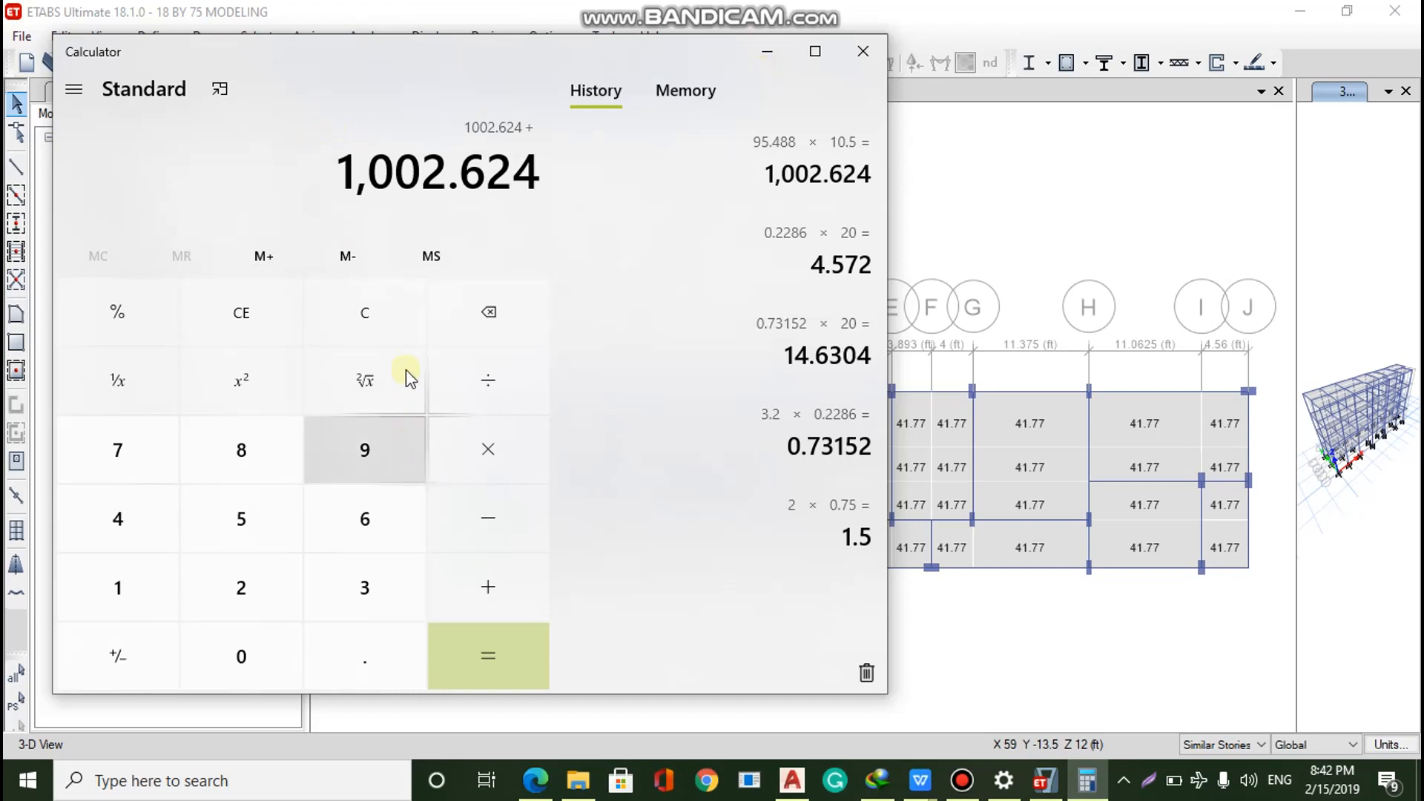
pyautogui.click(410, 326)
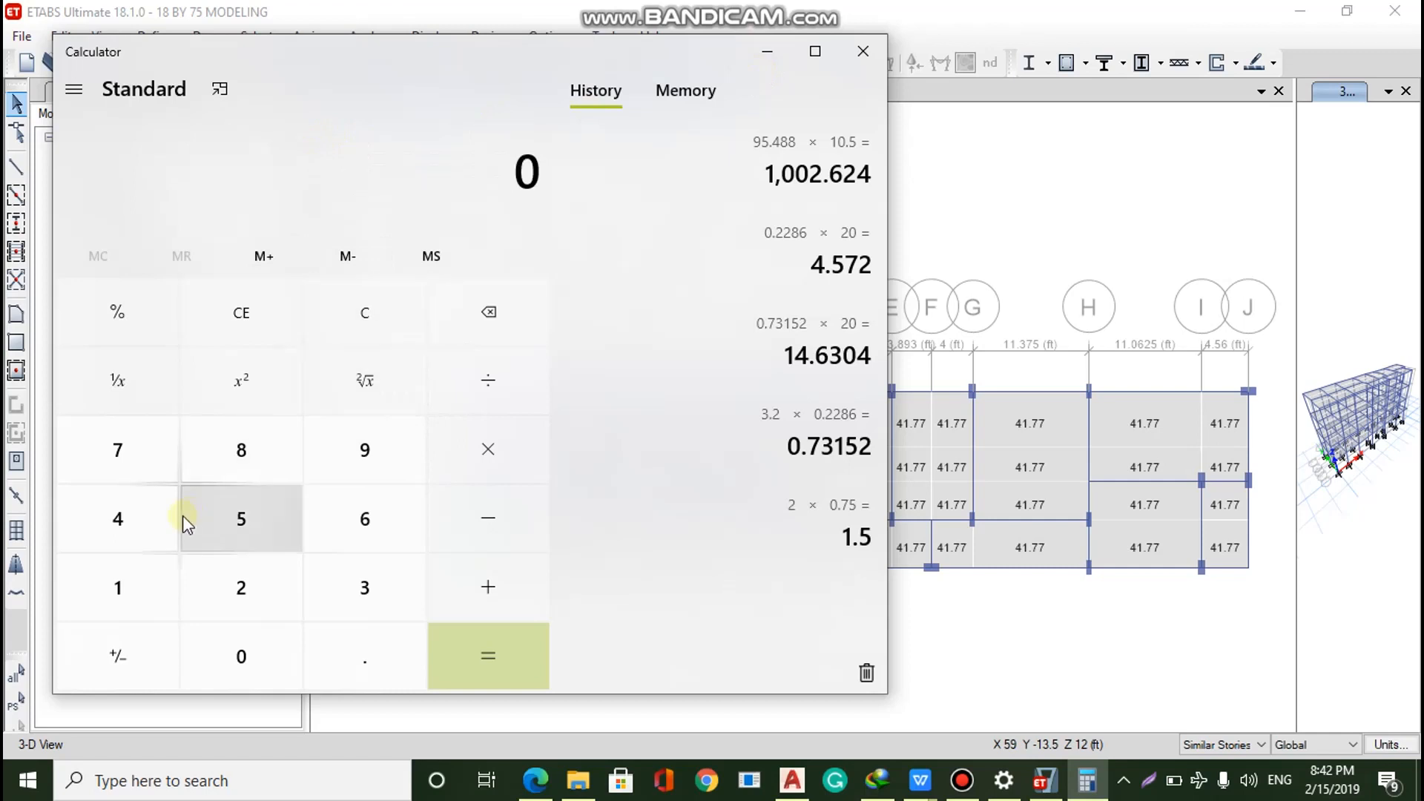
pyautogui.click(128, 569)
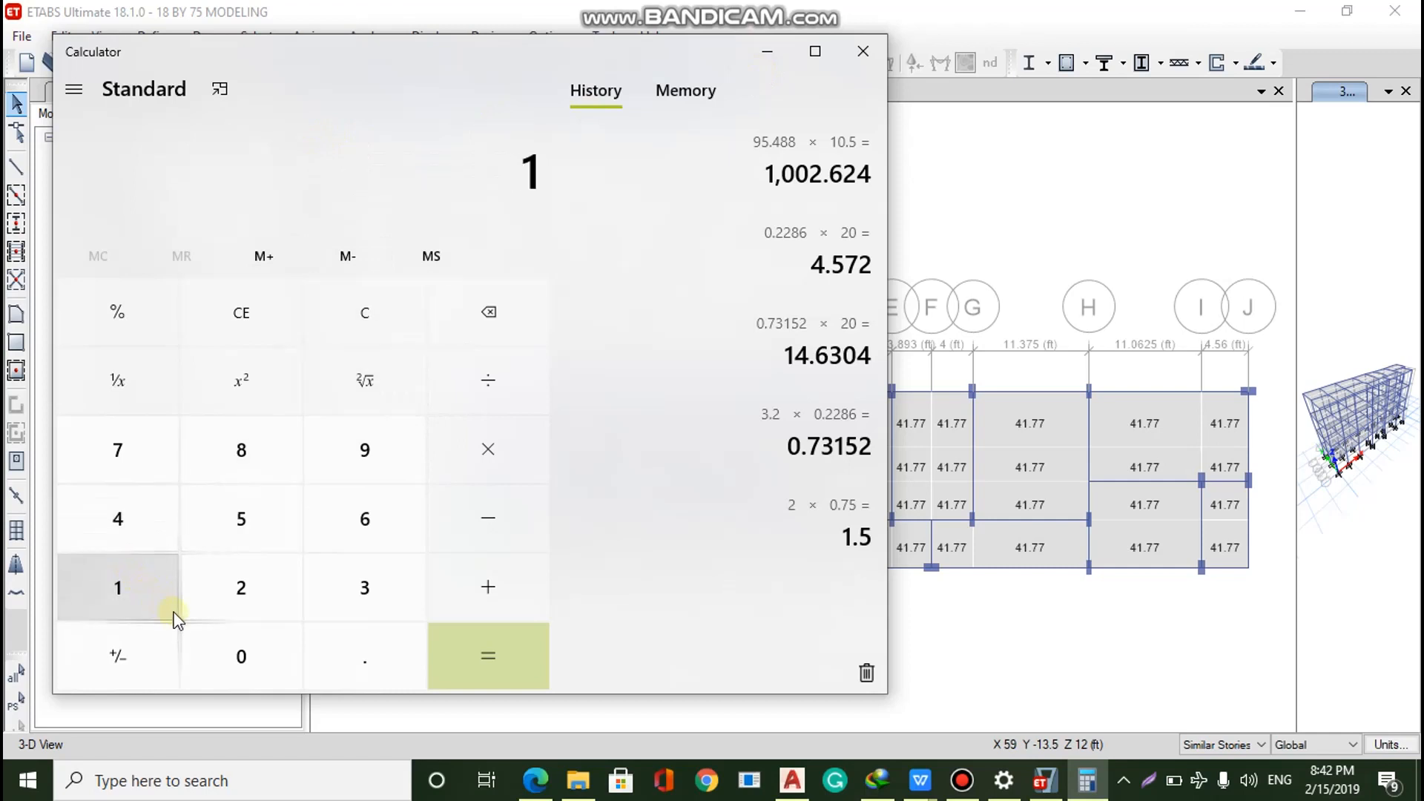
pyautogui.click(364, 334)
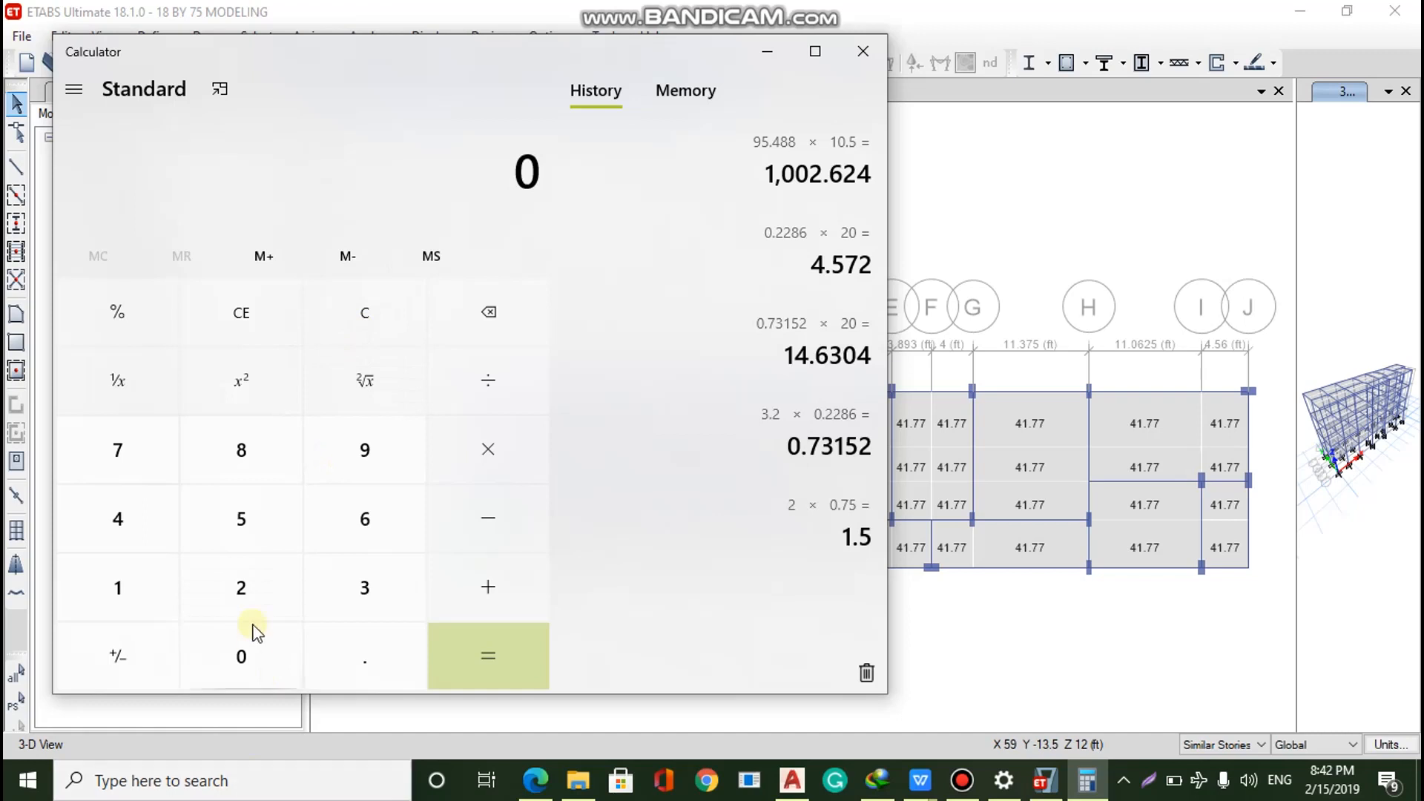
pyautogui.click(340, 649)
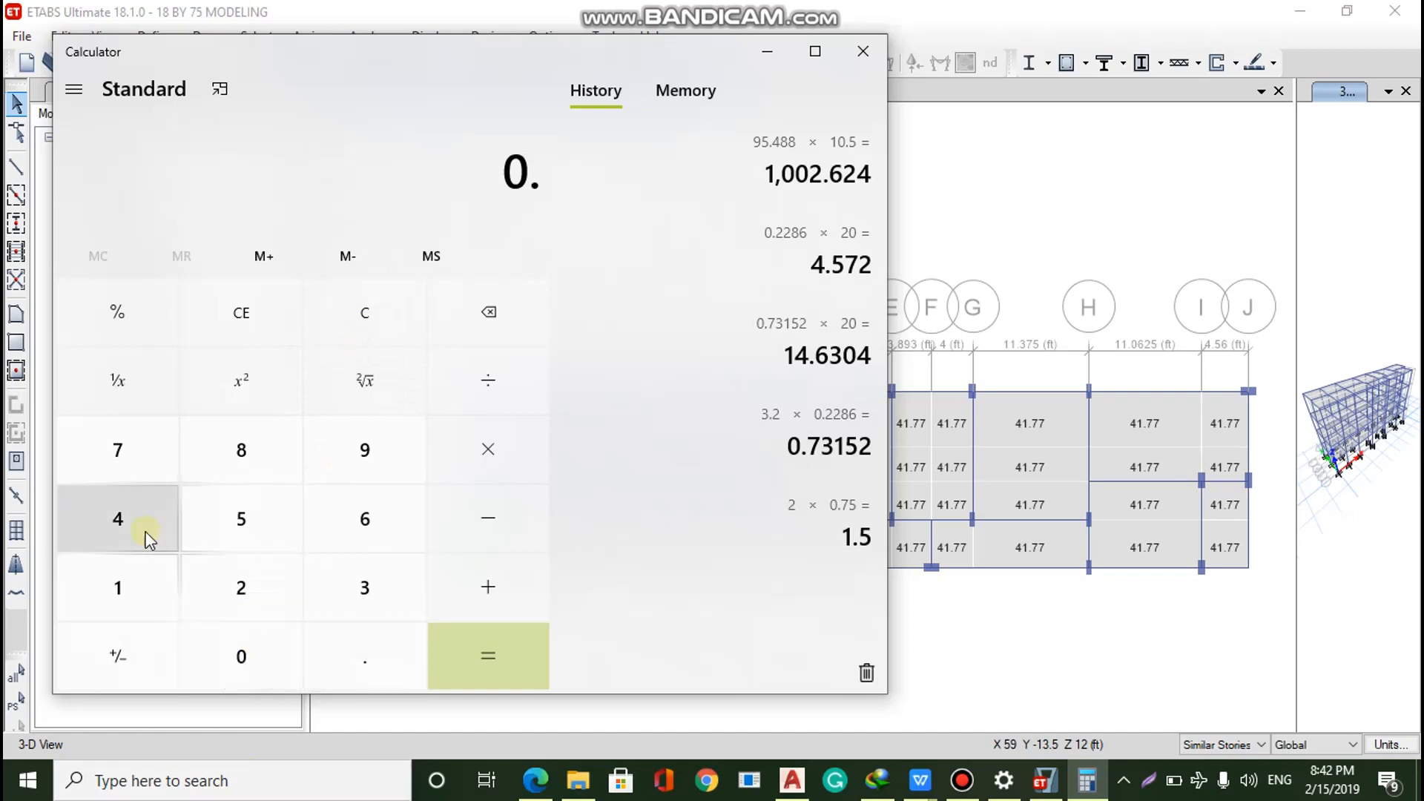
pyautogui.click(126, 589)
pyautogui.click(208, 641)
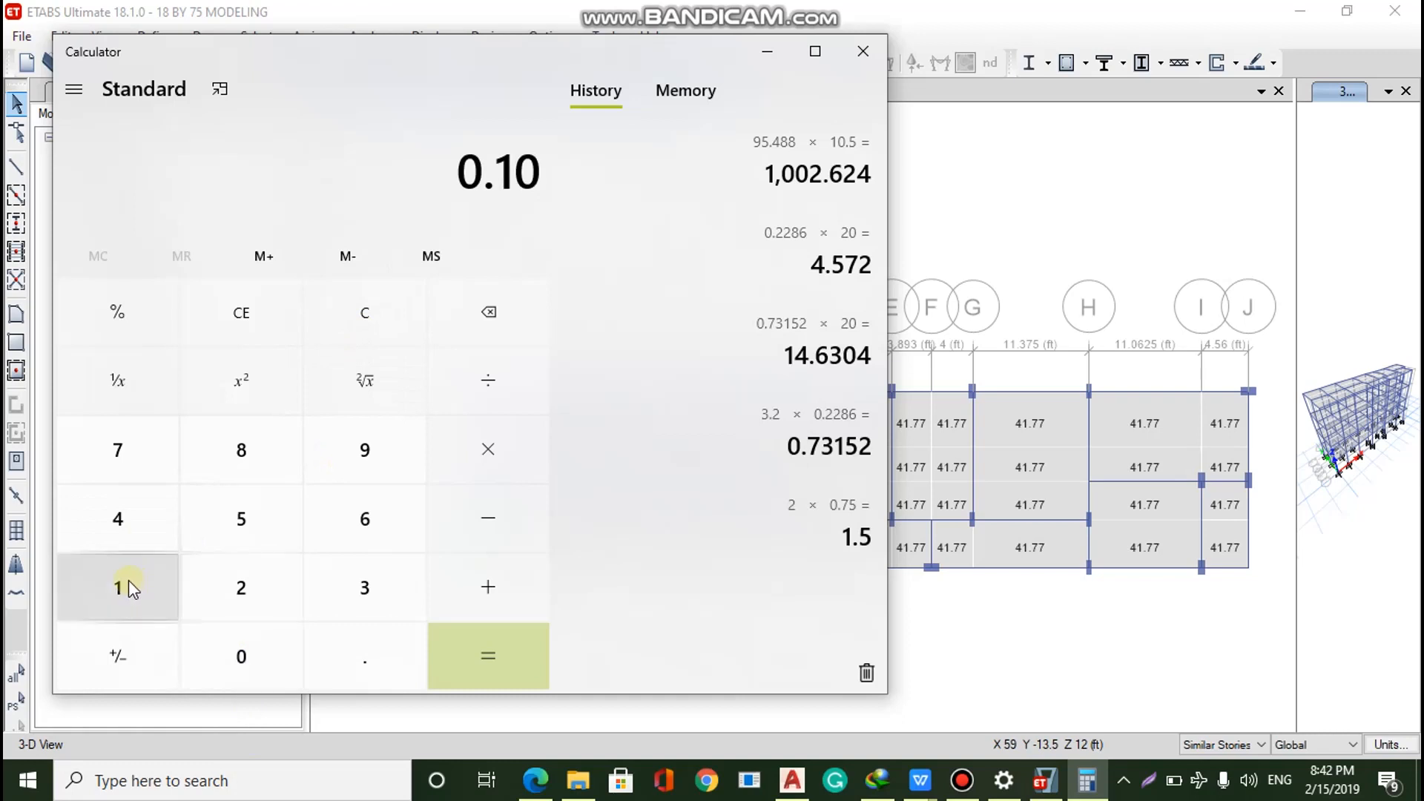
pyautogui.click(128, 582)
pyautogui.click(343, 517)
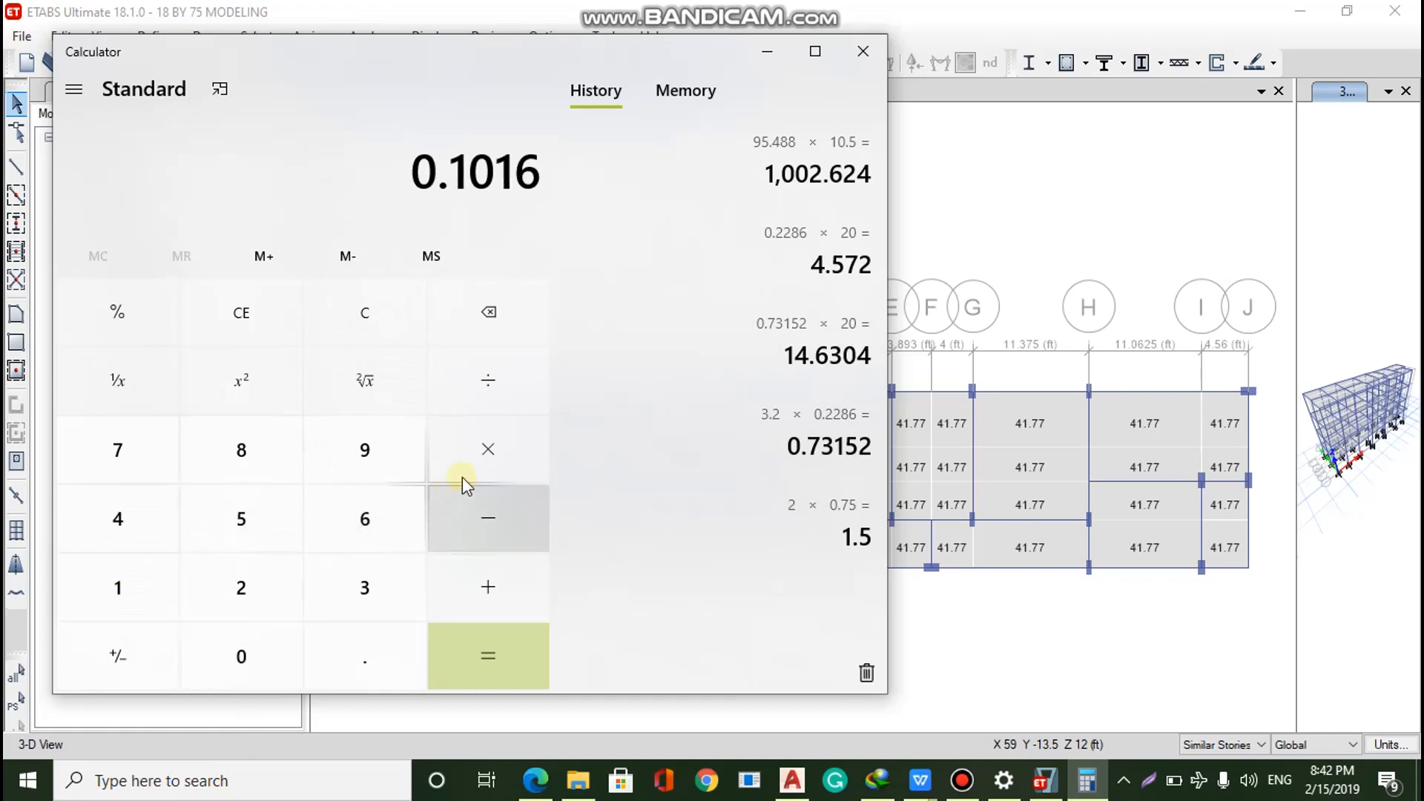
pyautogui.click(487, 449)
pyautogui.click(245, 582)
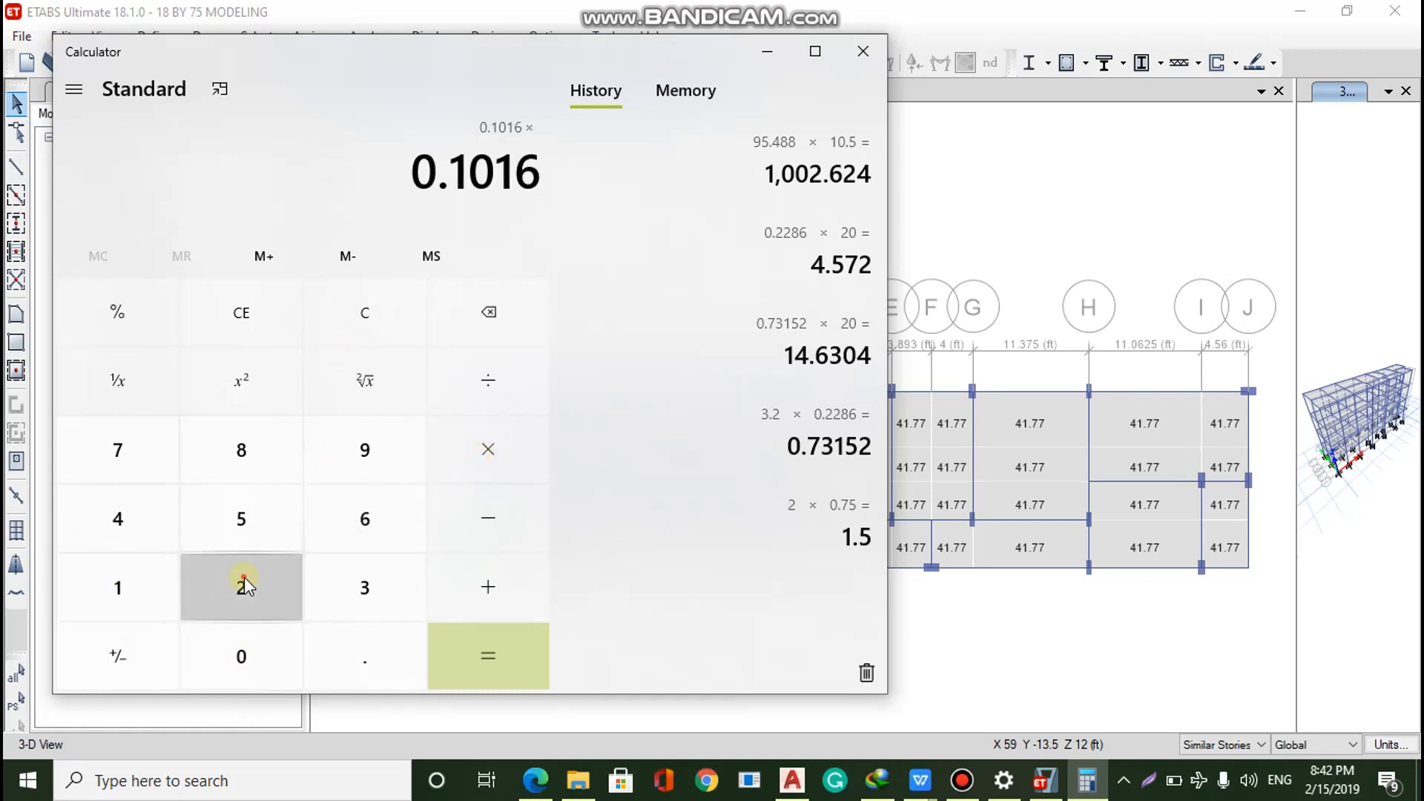
pyautogui.click(230, 653)
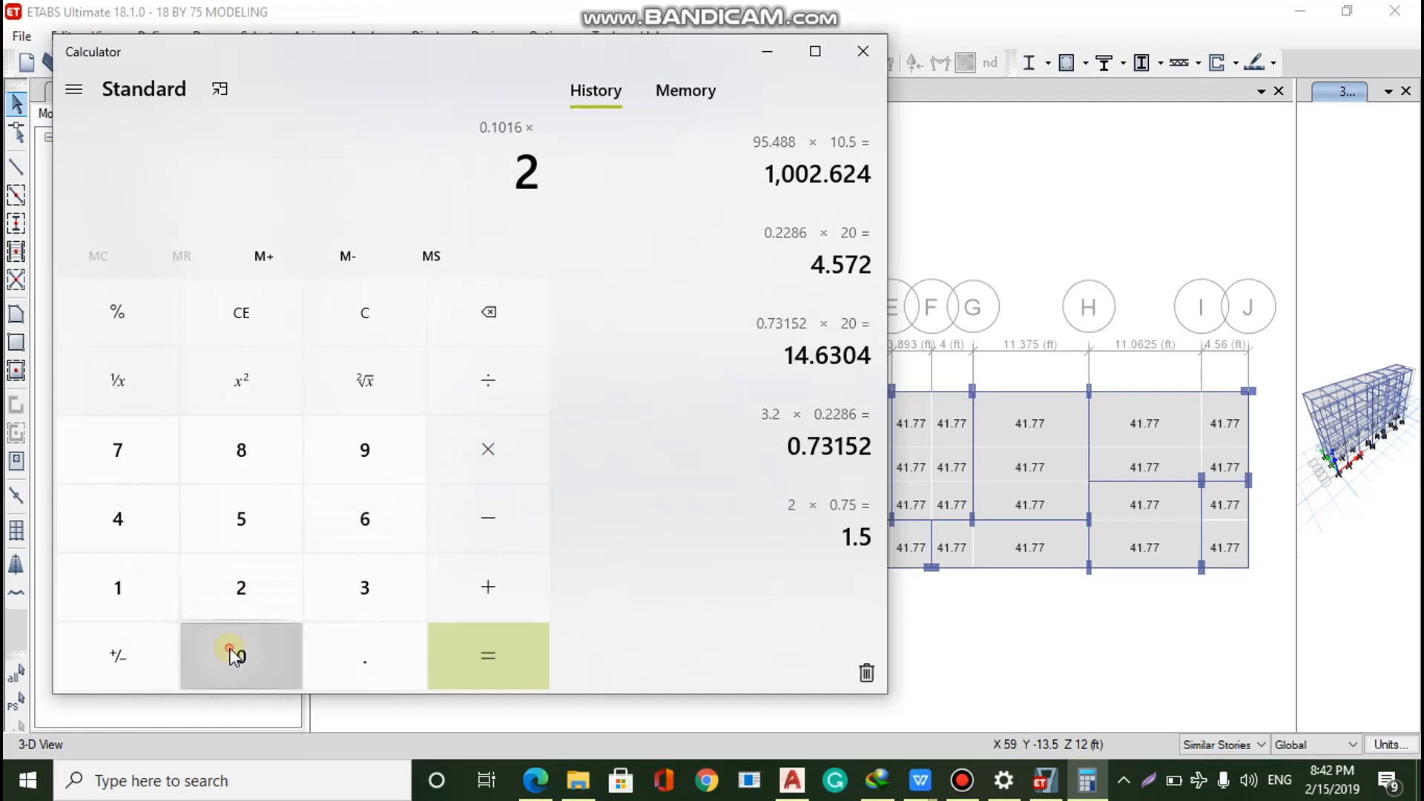
pyautogui.click(471, 646)
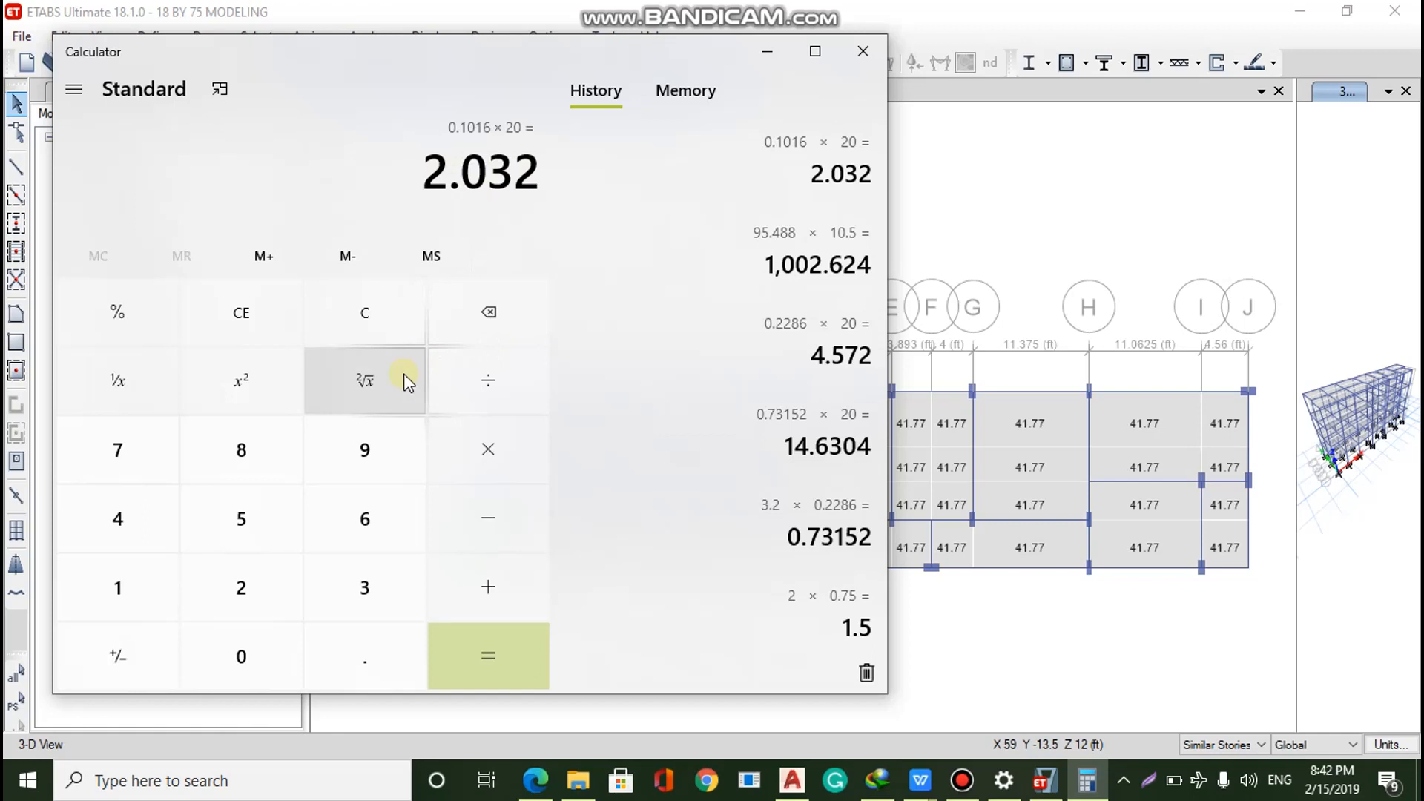
# Clear the Calculator and multiply 42.43 by the 10.5 wall height
pyautogui.click(407, 317)
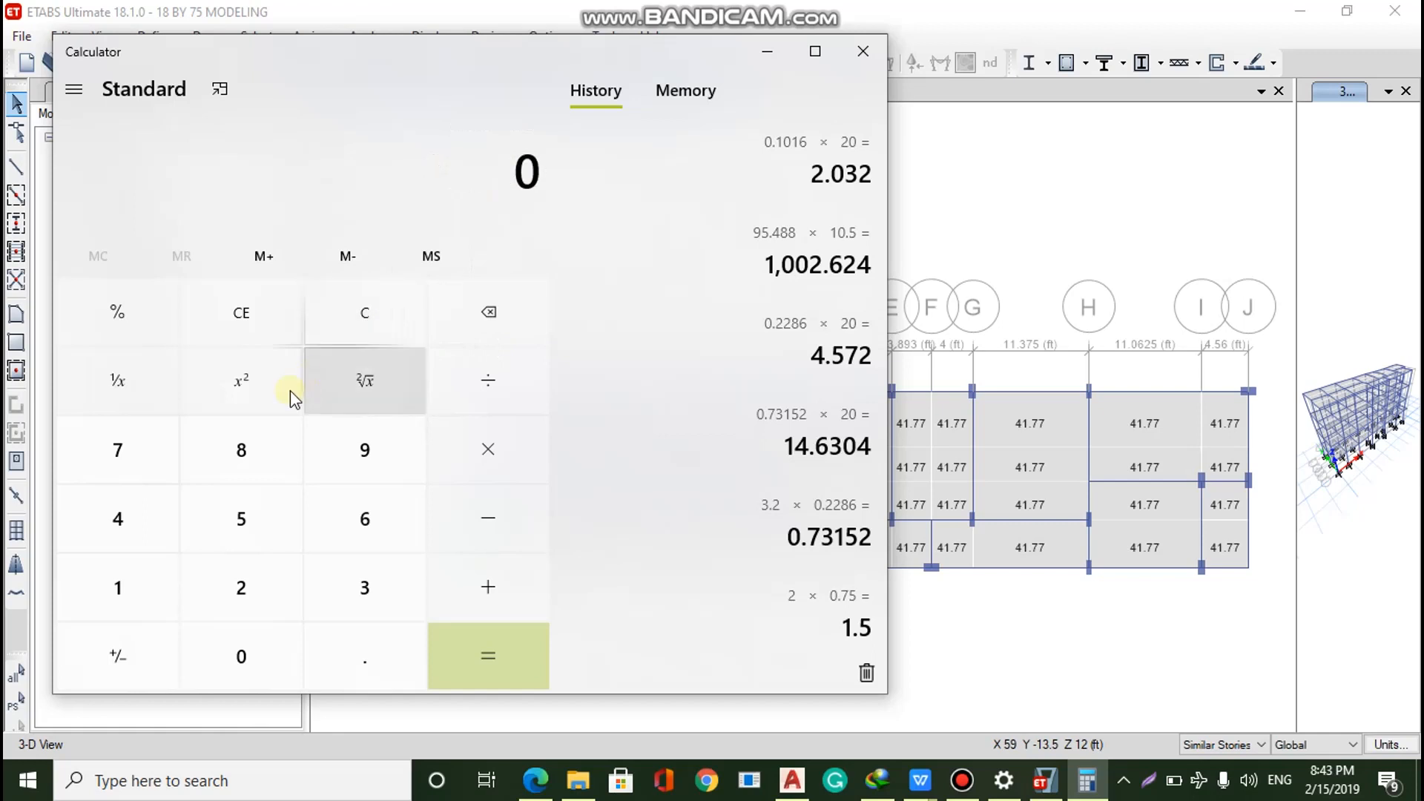
pyautogui.click(150, 545)
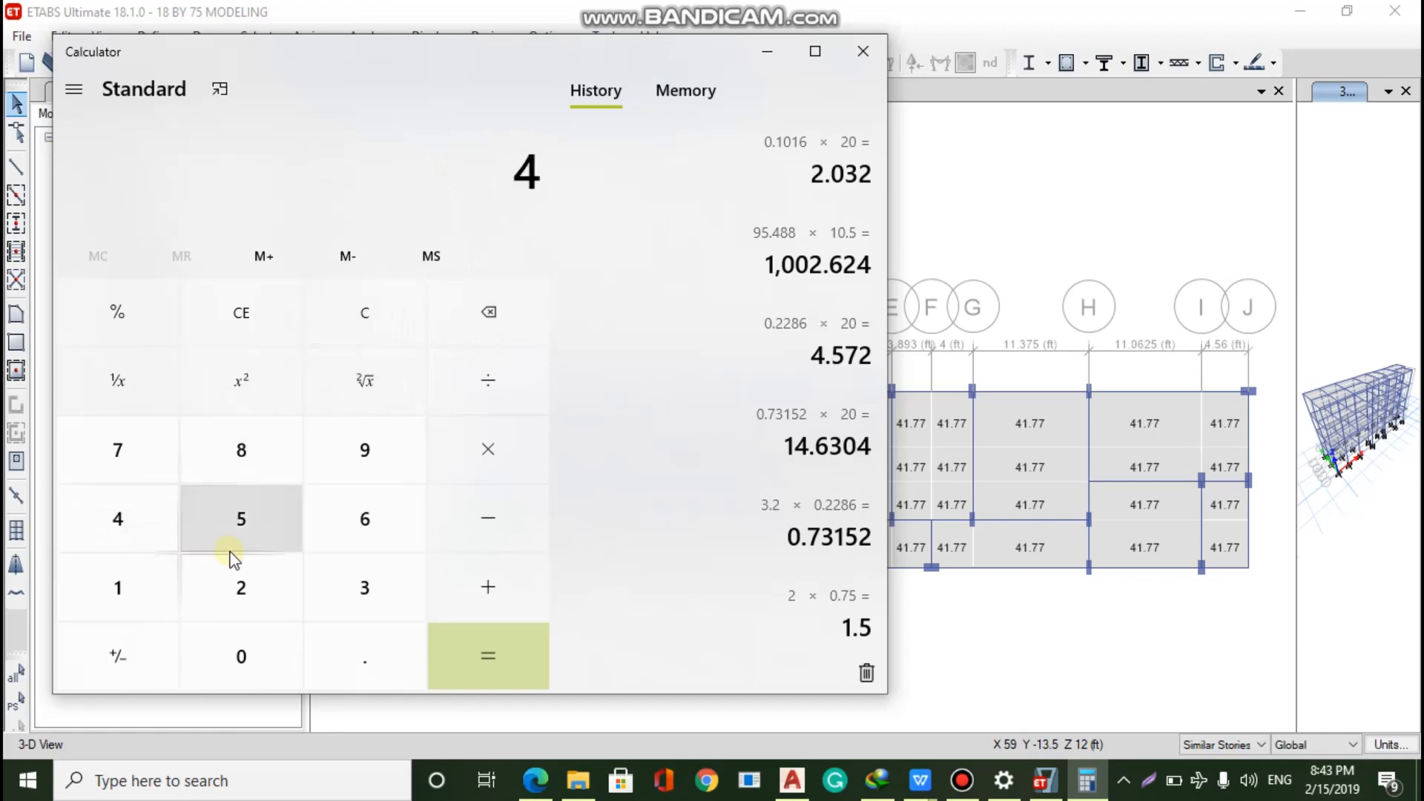
pyautogui.click(261, 593)
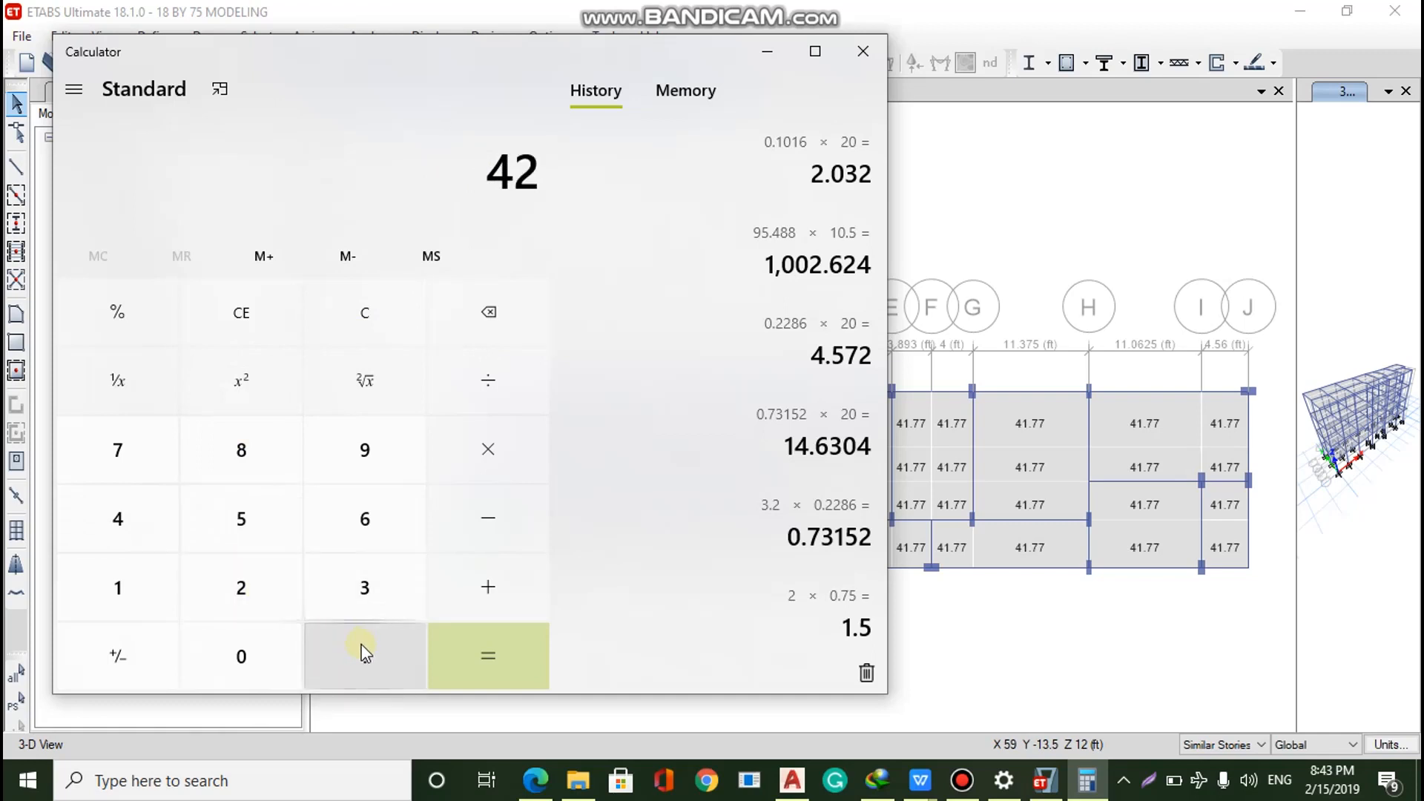
pyautogui.click(338, 581)
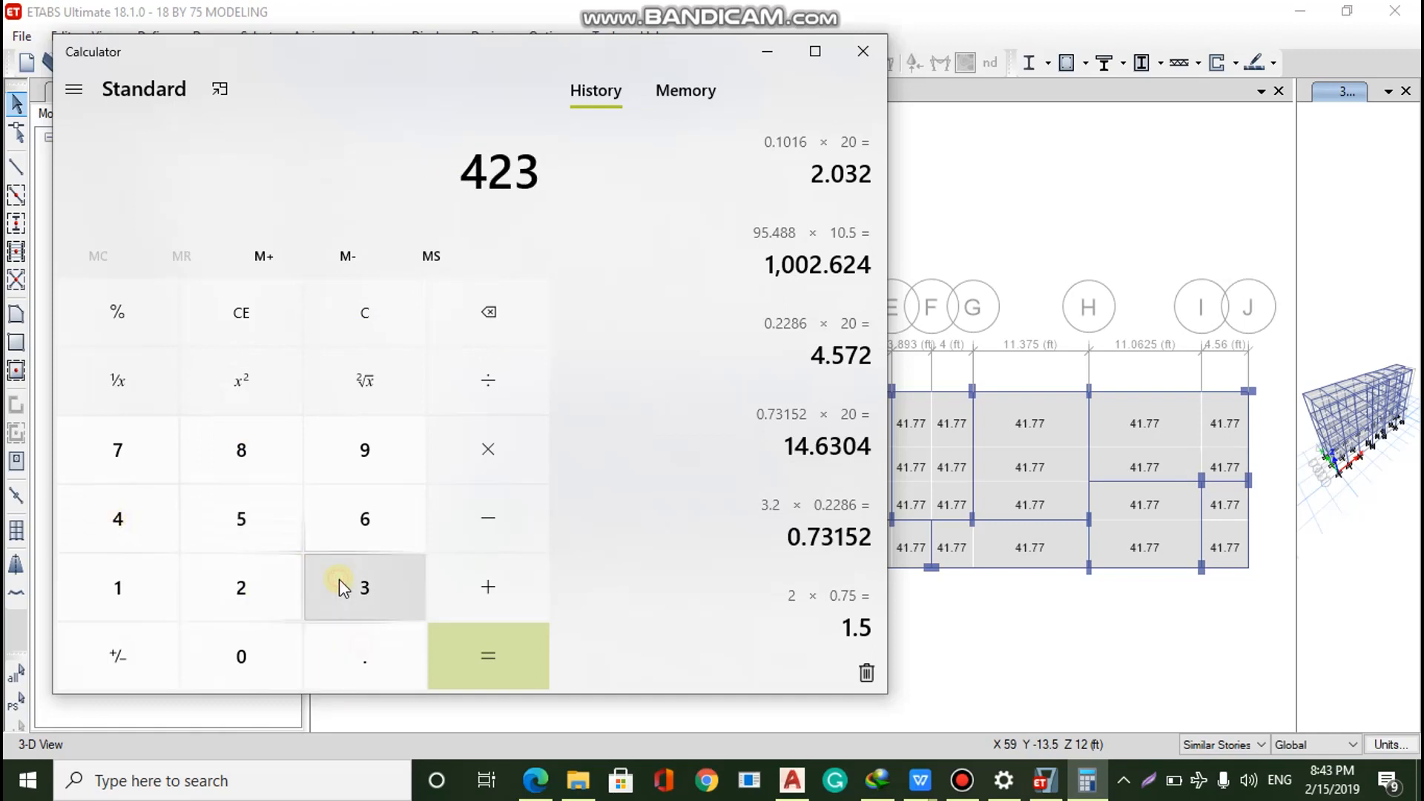
pyautogui.click(479, 290)
pyautogui.click(364, 648)
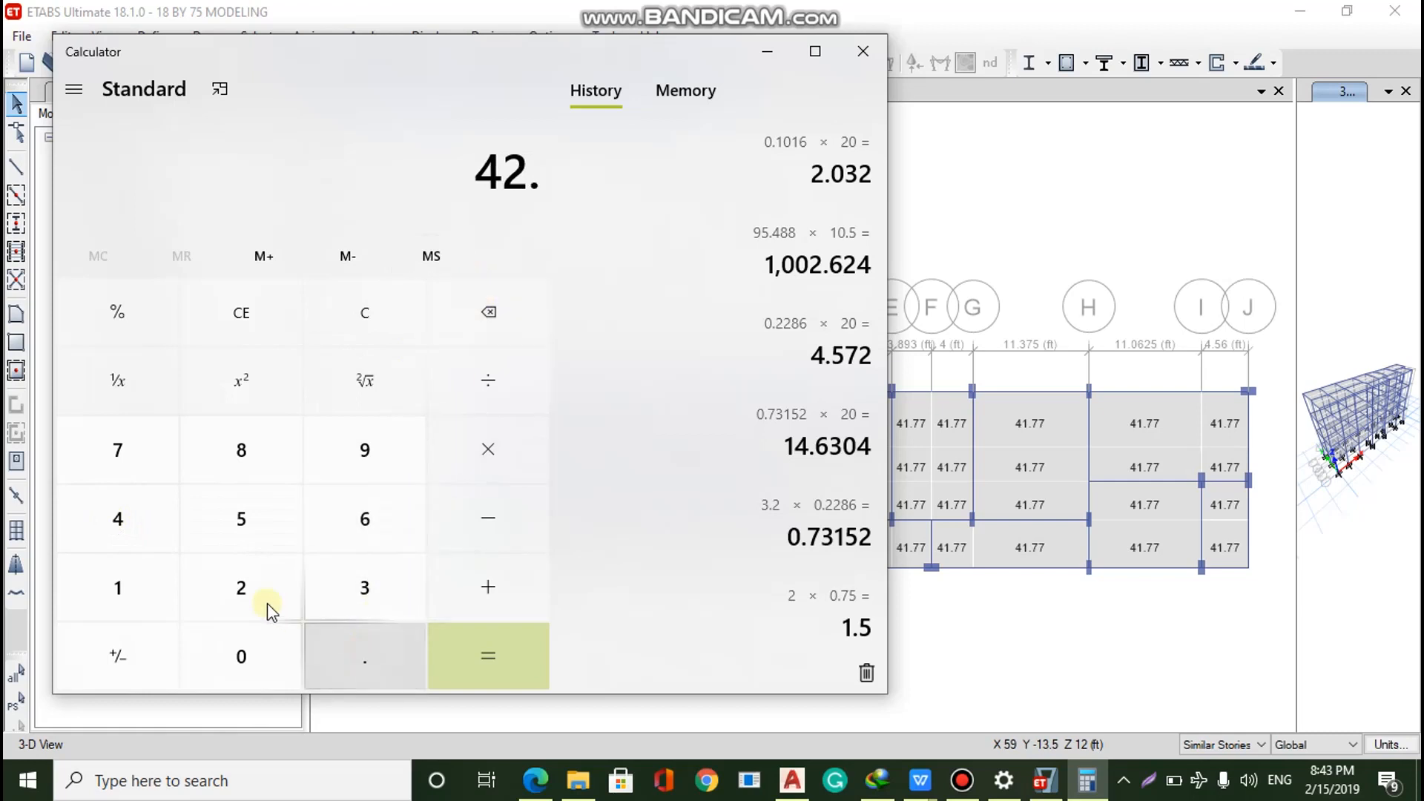
pyautogui.write('43-')
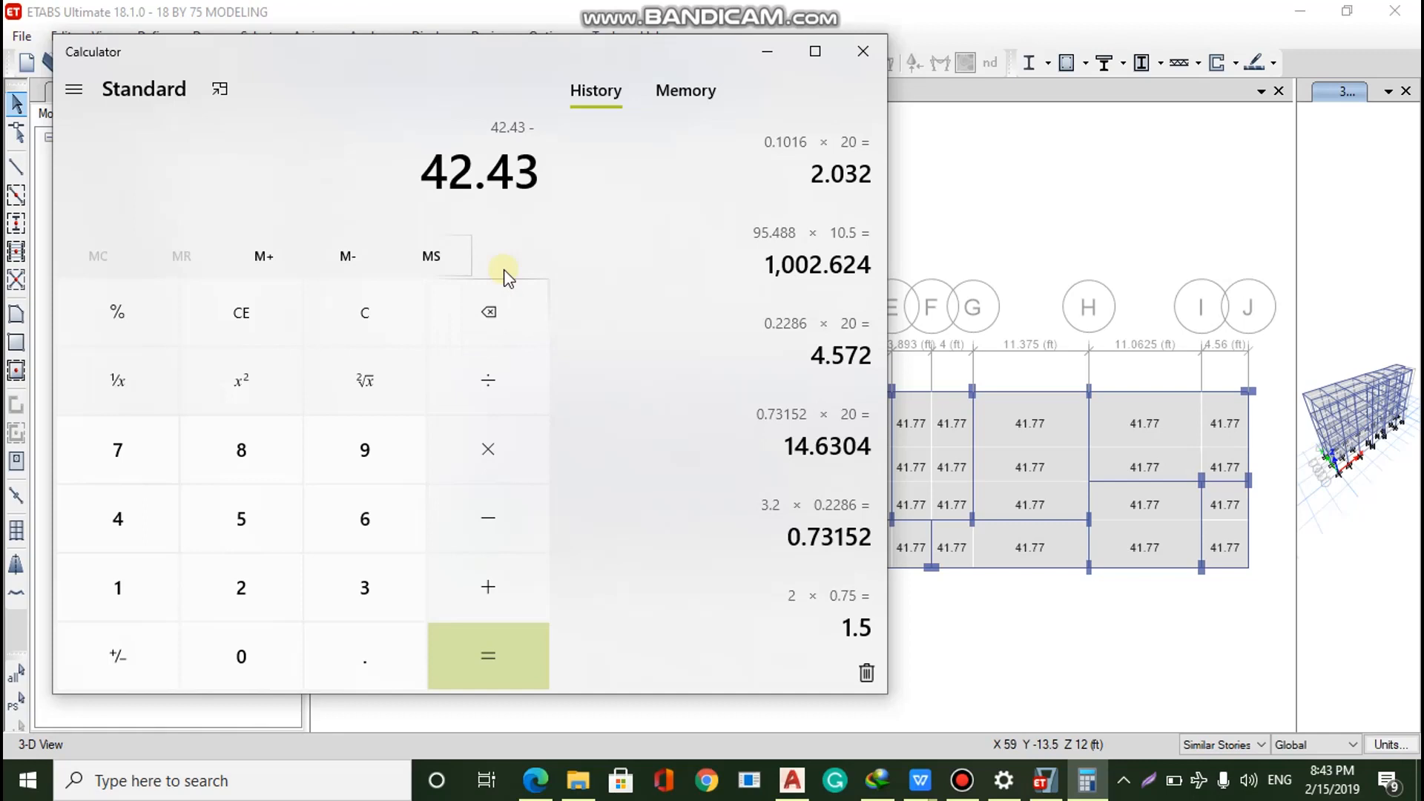
pyautogui.click(451, 449)
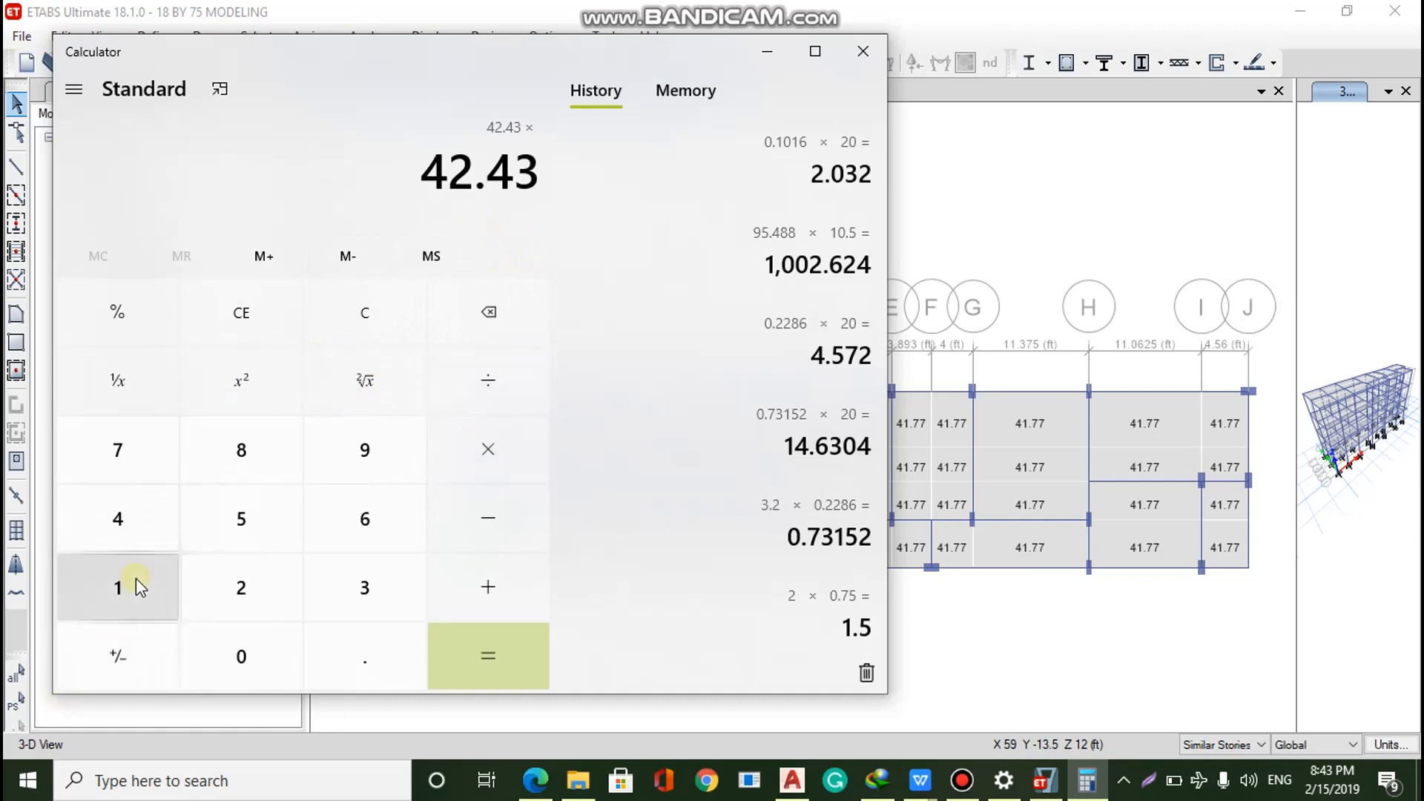
pyautogui.write('10.5')
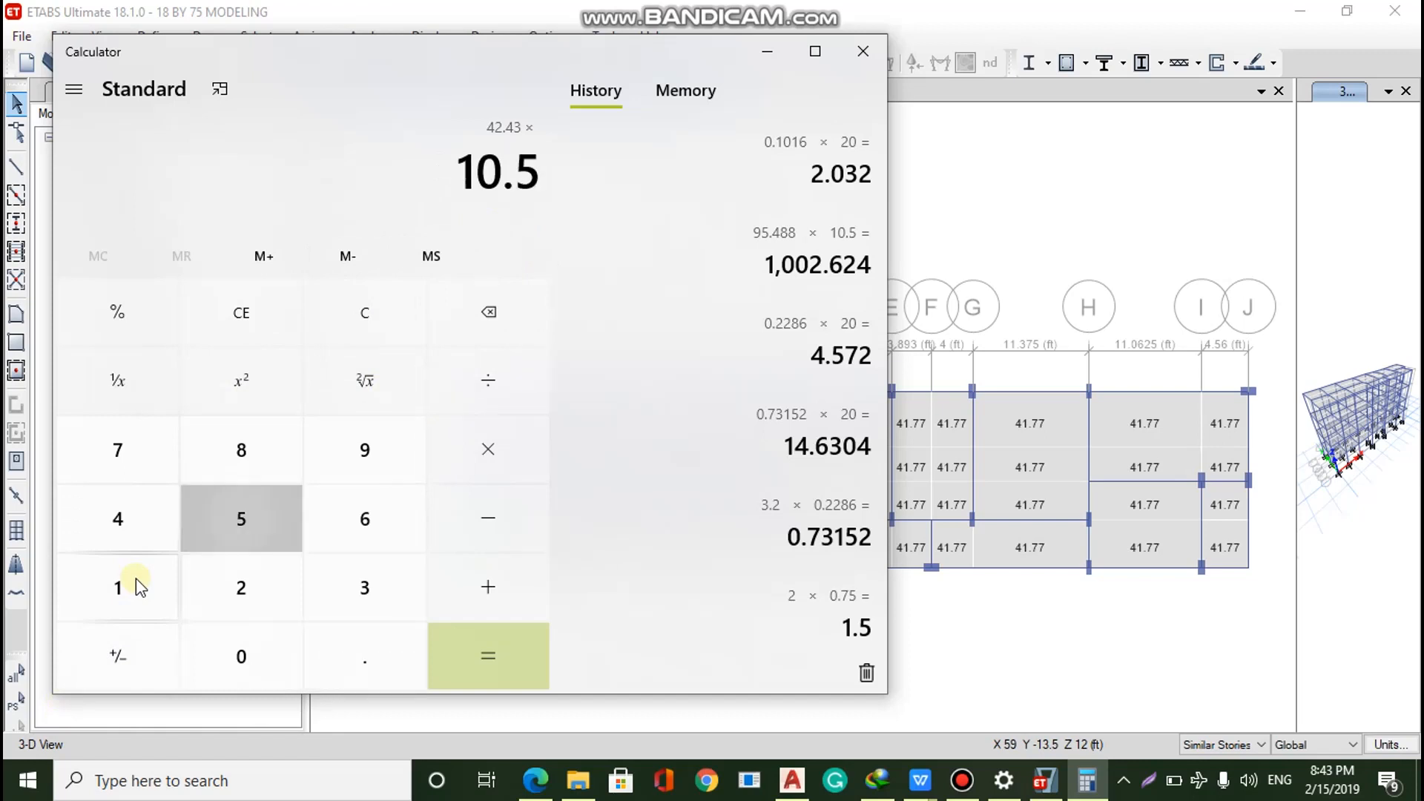
pyautogui.press('Return')
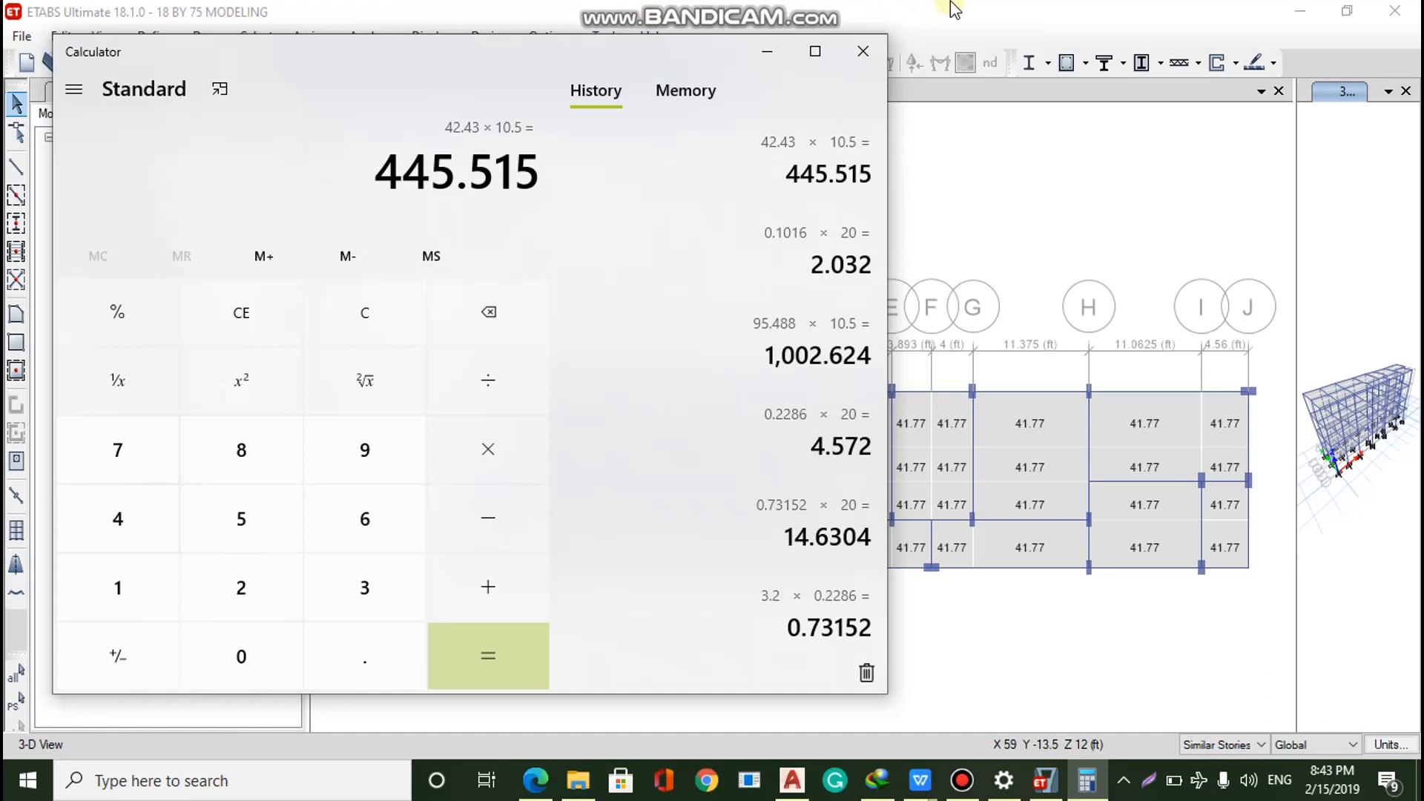
# Close the Calculator and set plan-view operations to apply to All Stories, with no objects left selected
pyautogui.click(862, 51)
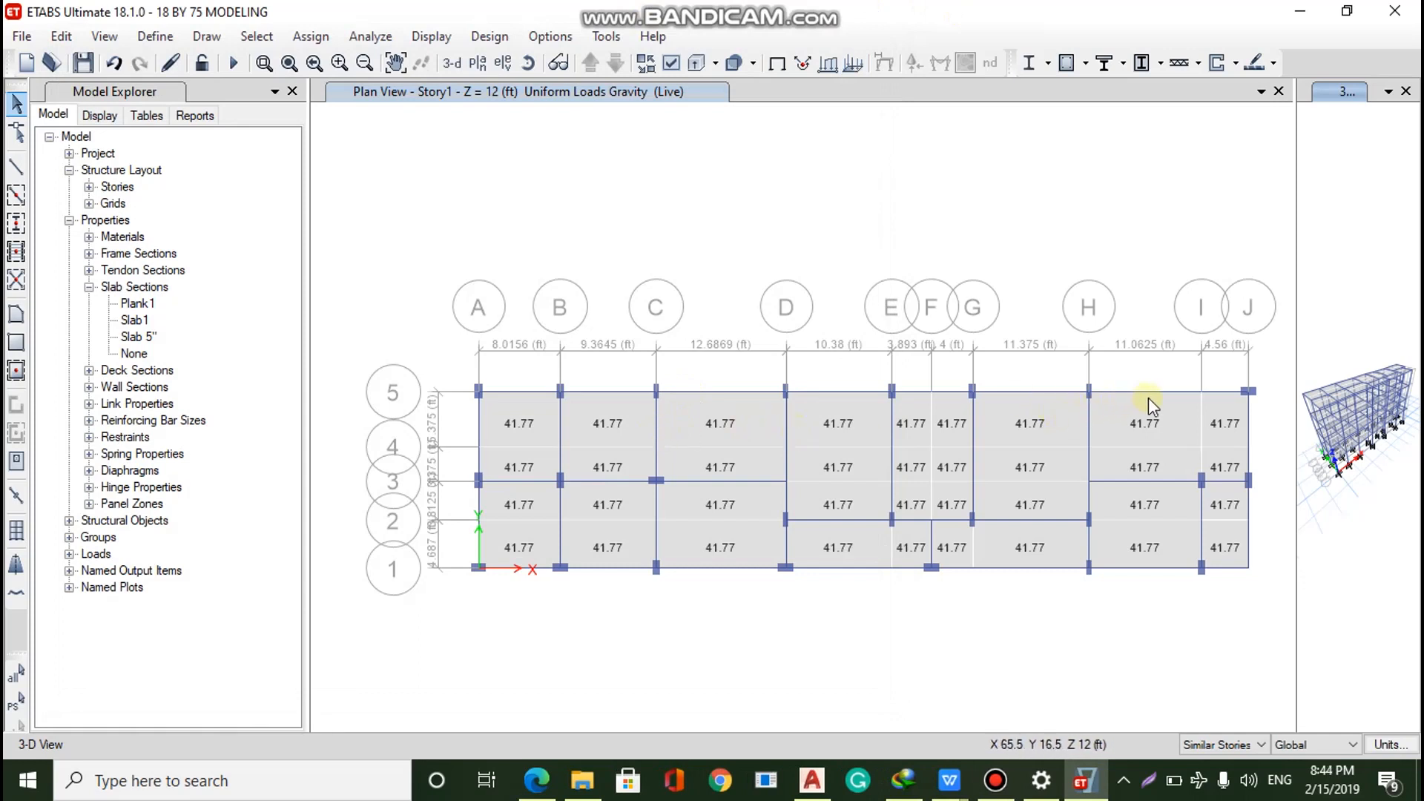
pyautogui.click(1248, 420)
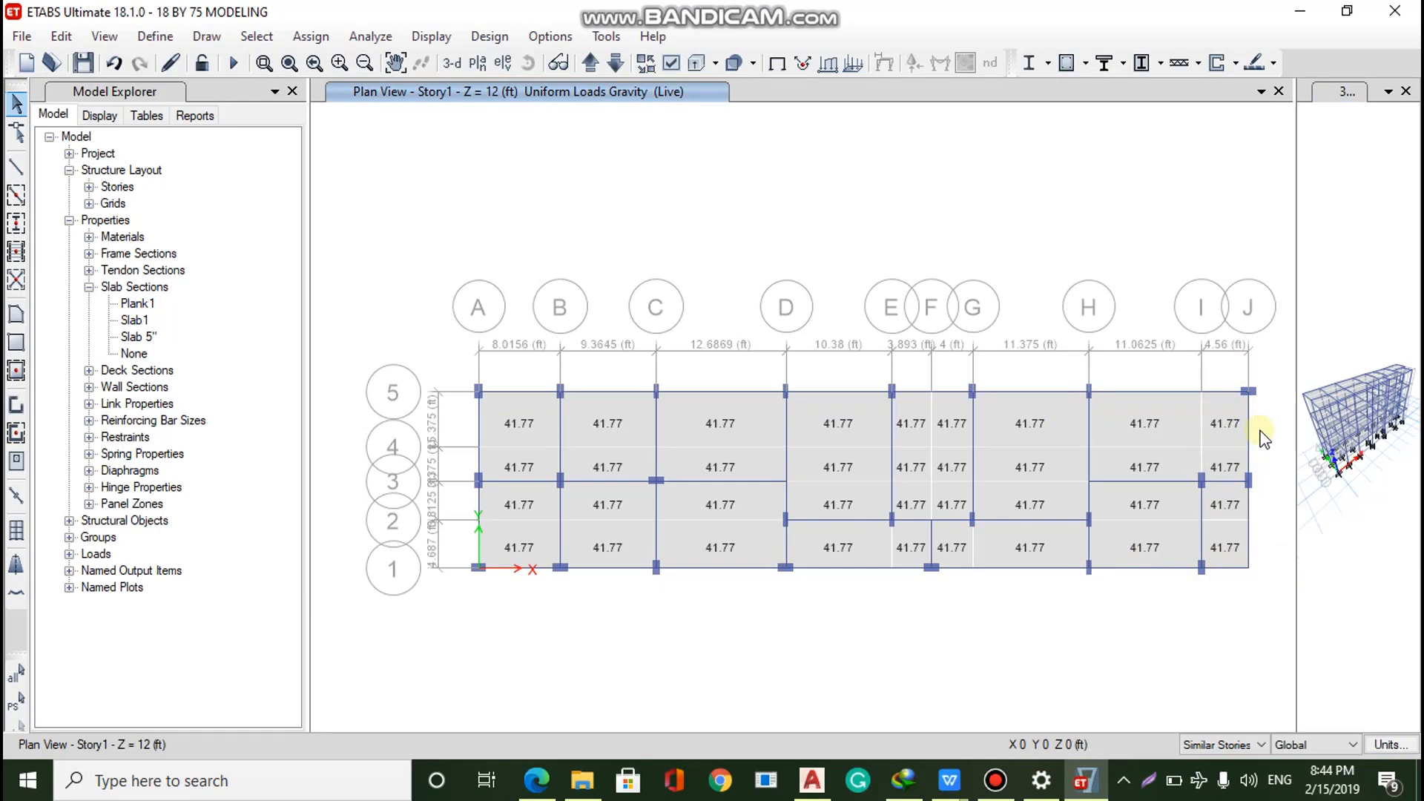
pyautogui.click(1207, 745)
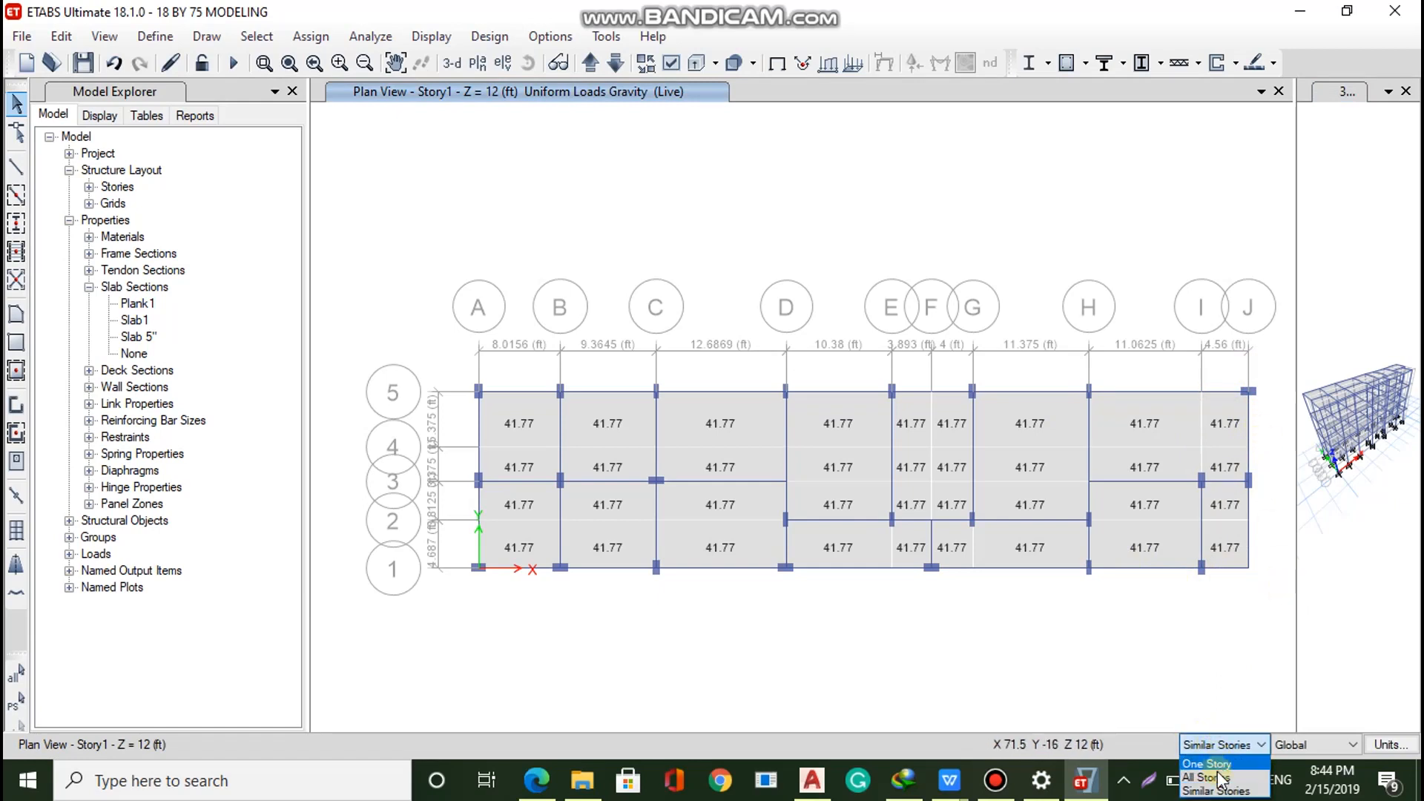
pyautogui.click(1207, 777)
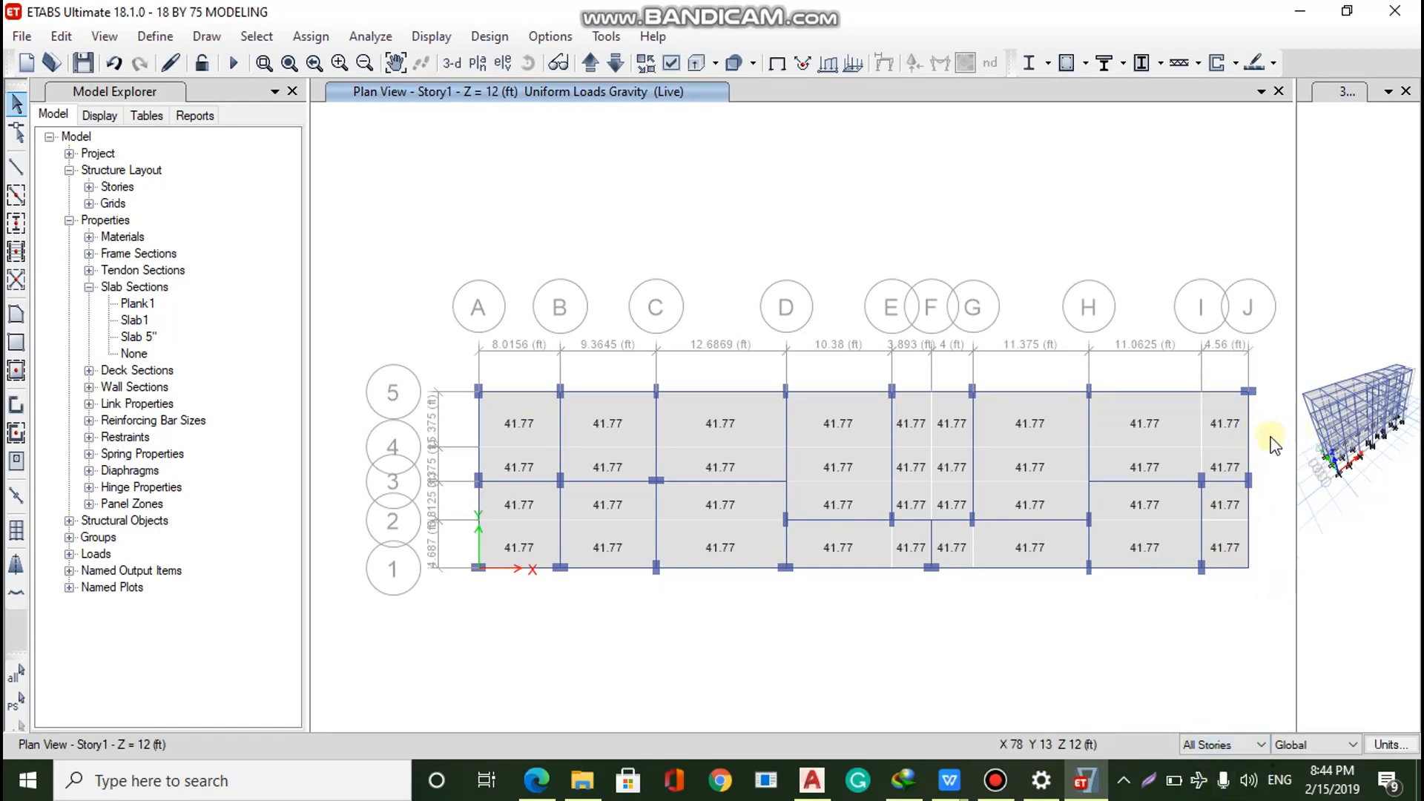
pyautogui.moveTo(1246, 422); pyautogui.dragTo(1242, 457)
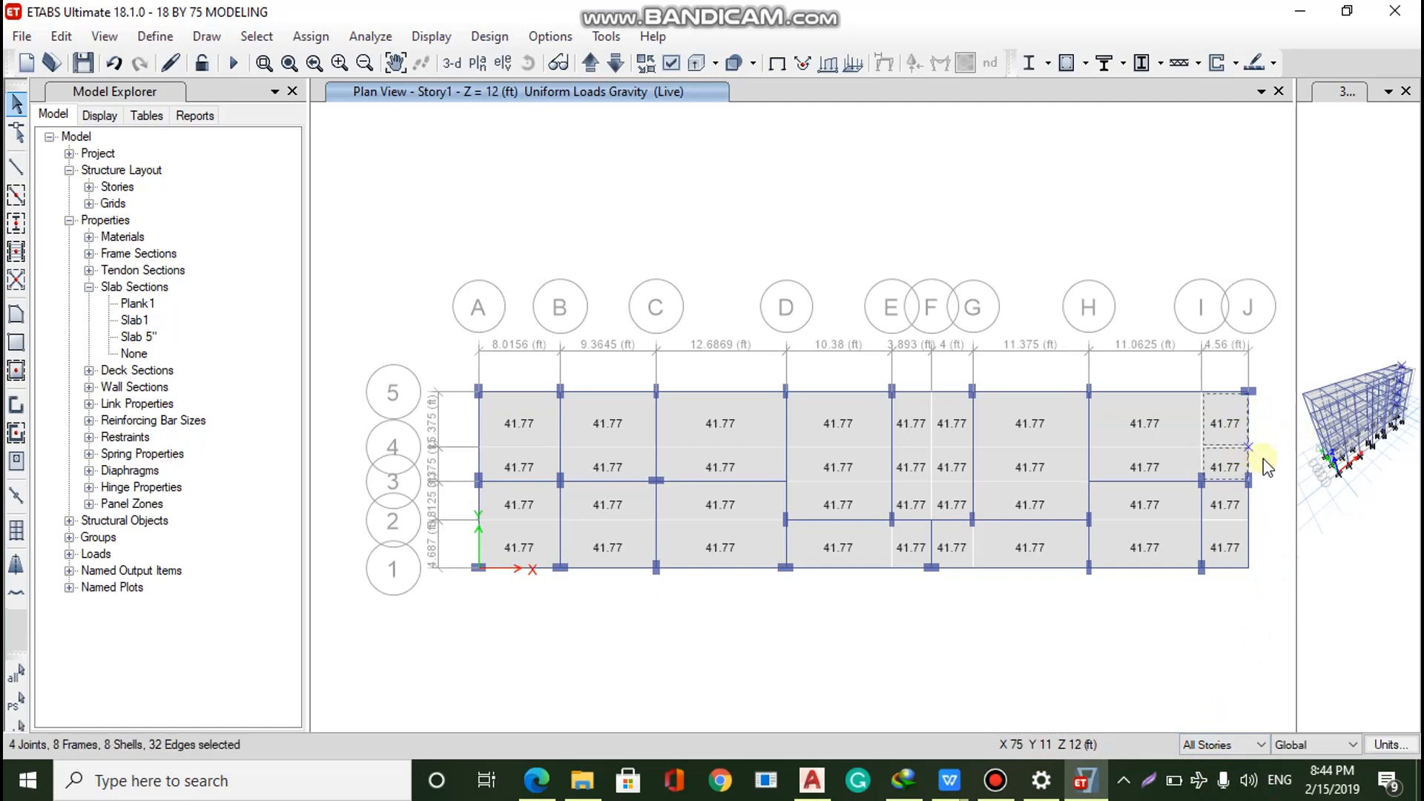
pyautogui.click(1275, 461)
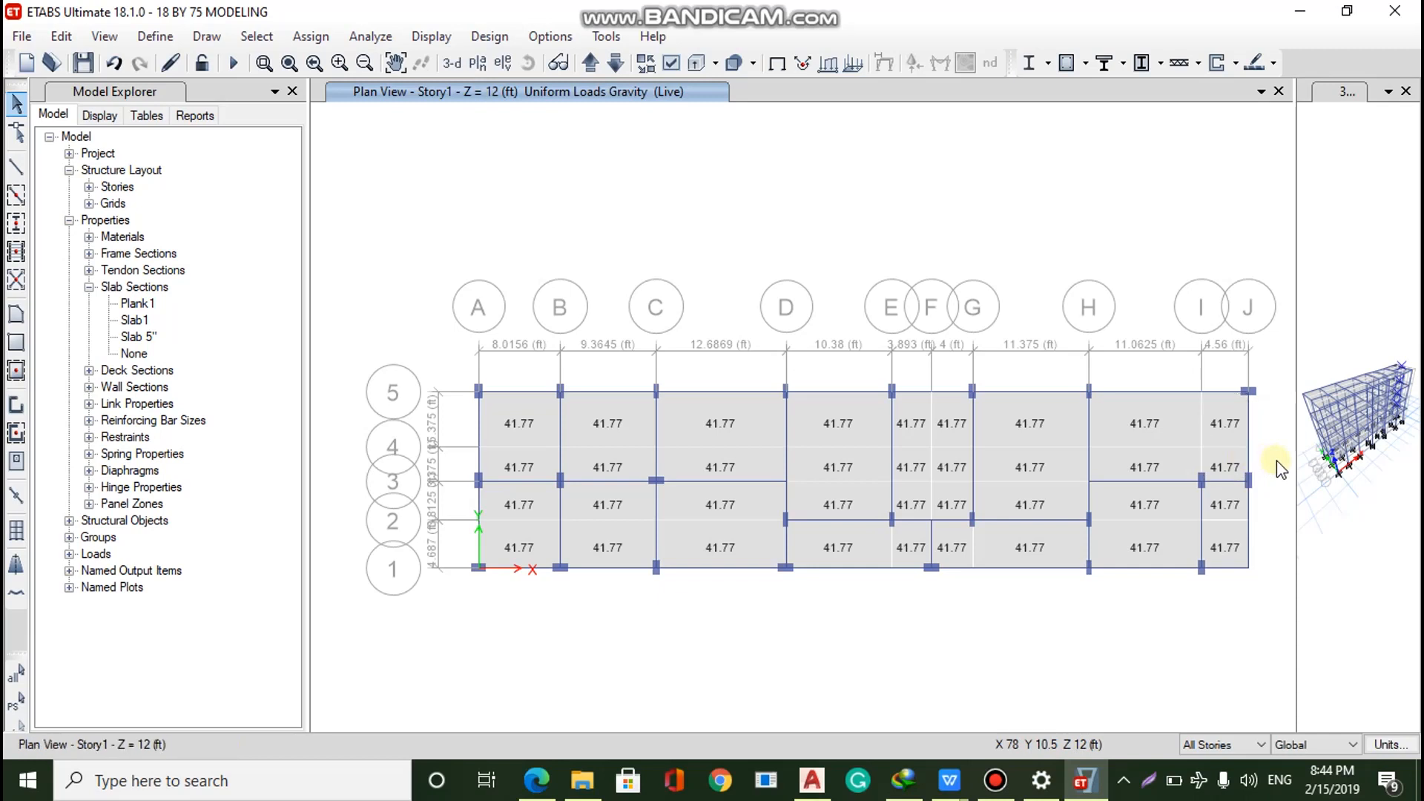
# Select the perimeter beams along grid J between grids 1 and 5
pyautogui.click(1248, 425)
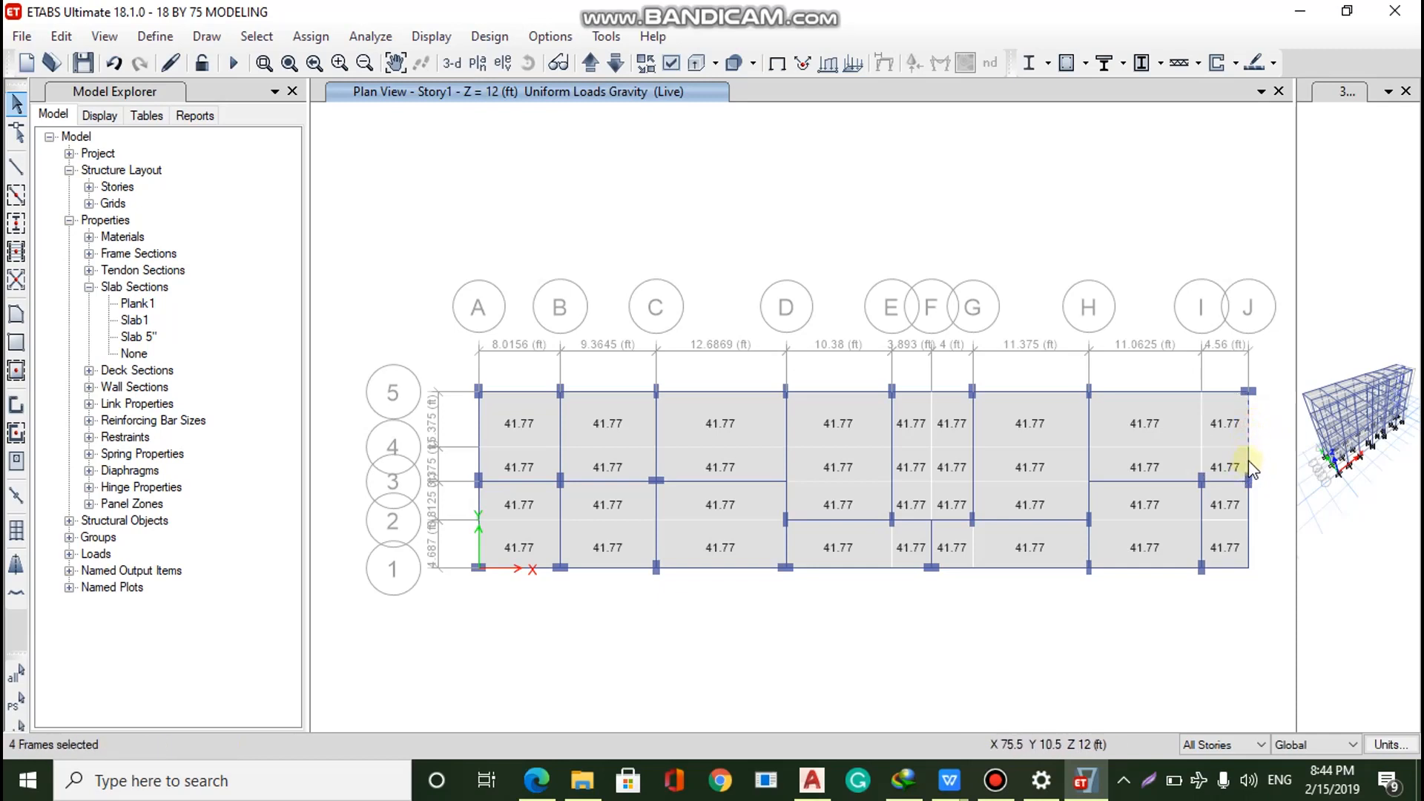
pyautogui.click(1248, 461)
pyautogui.click(1248, 507)
pyautogui.click(1248, 539)
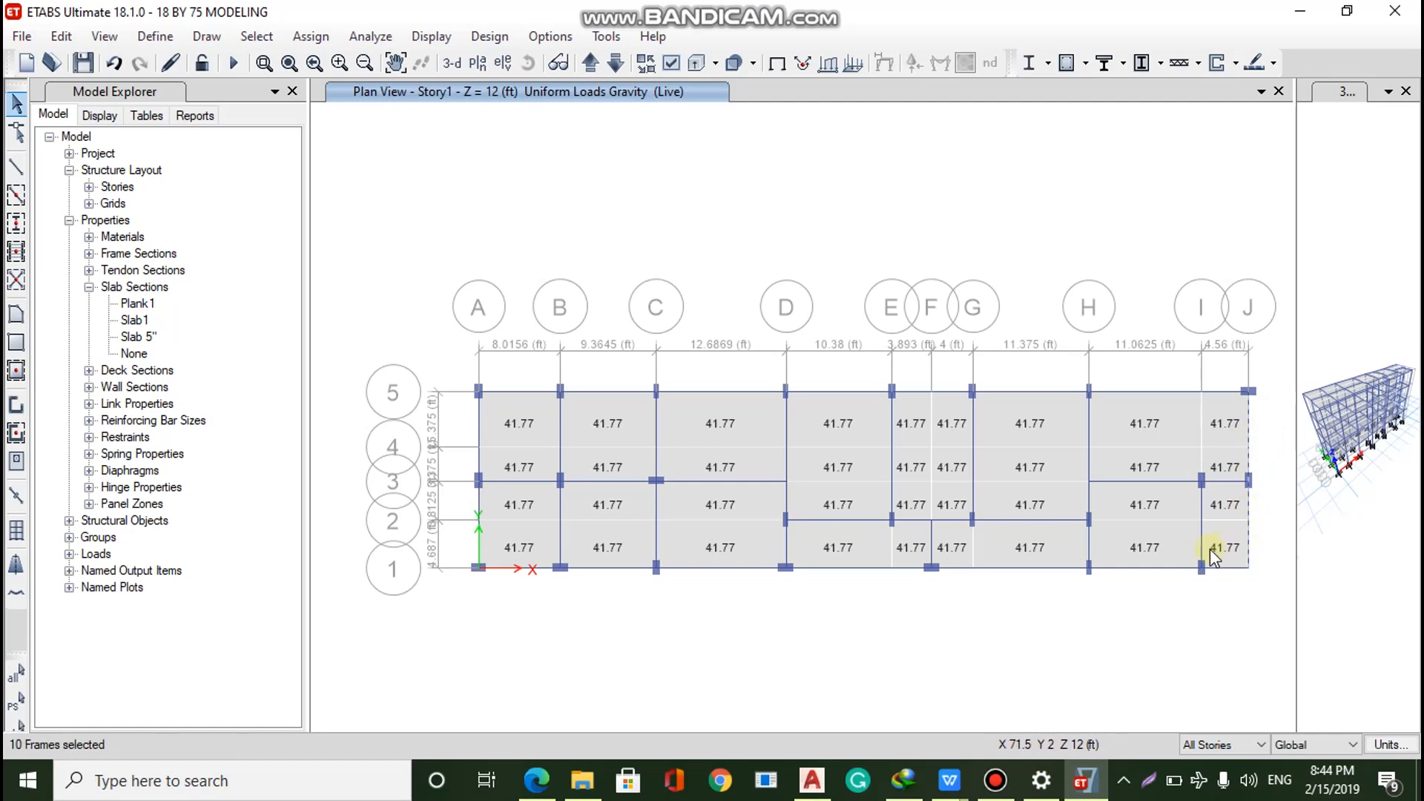
# Add the perimeter beams along grid 1 to the selection
pyautogui.click(1176, 568)
pyautogui.click(1055, 568)
pyautogui.click(958, 568)
pyautogui.click(906, 567)
pyautogui.click(634, 568)
pyautogui.click(527, 557)
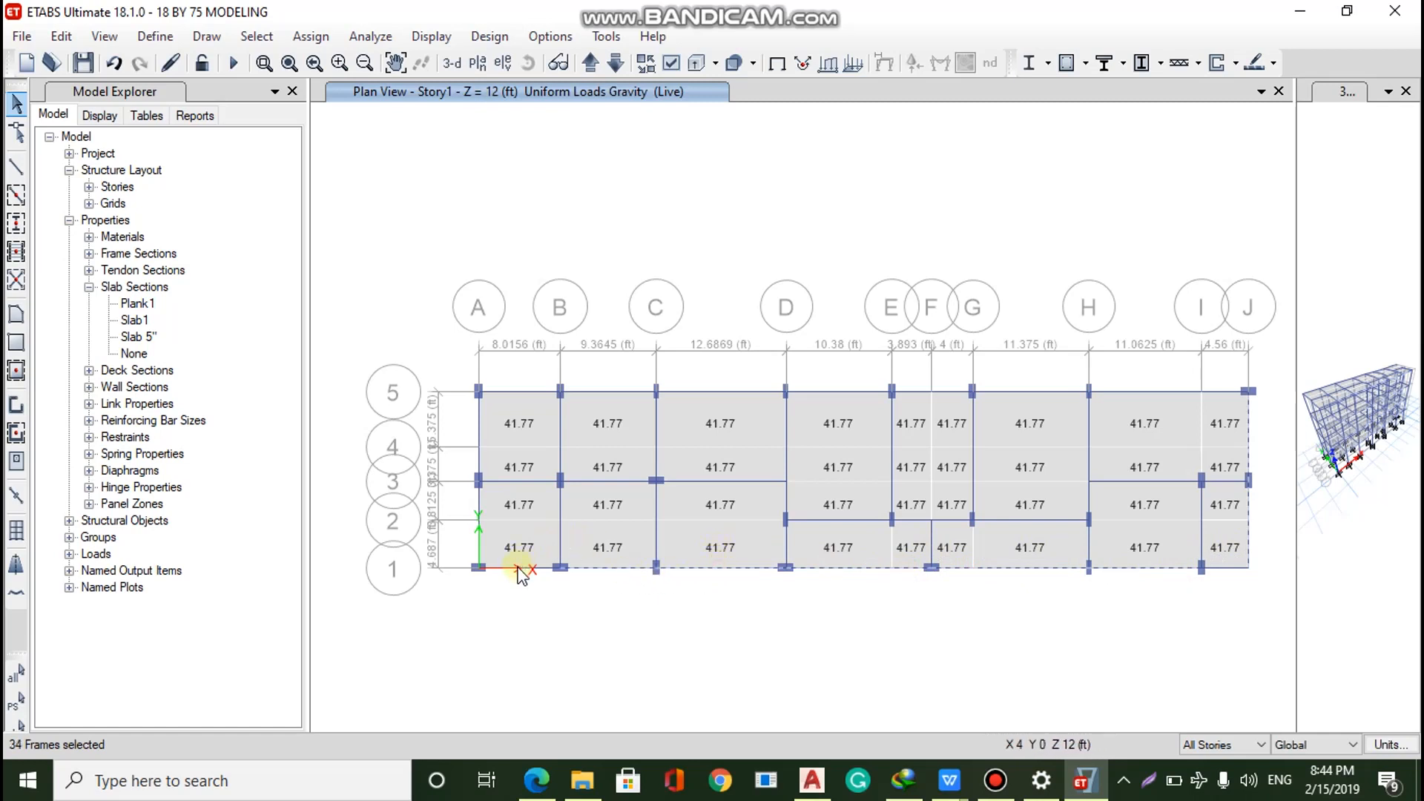
# Add the perimeter beams along grid A, from grid 1 to grid 5, to the selection
pyautogui.click(490, 534)
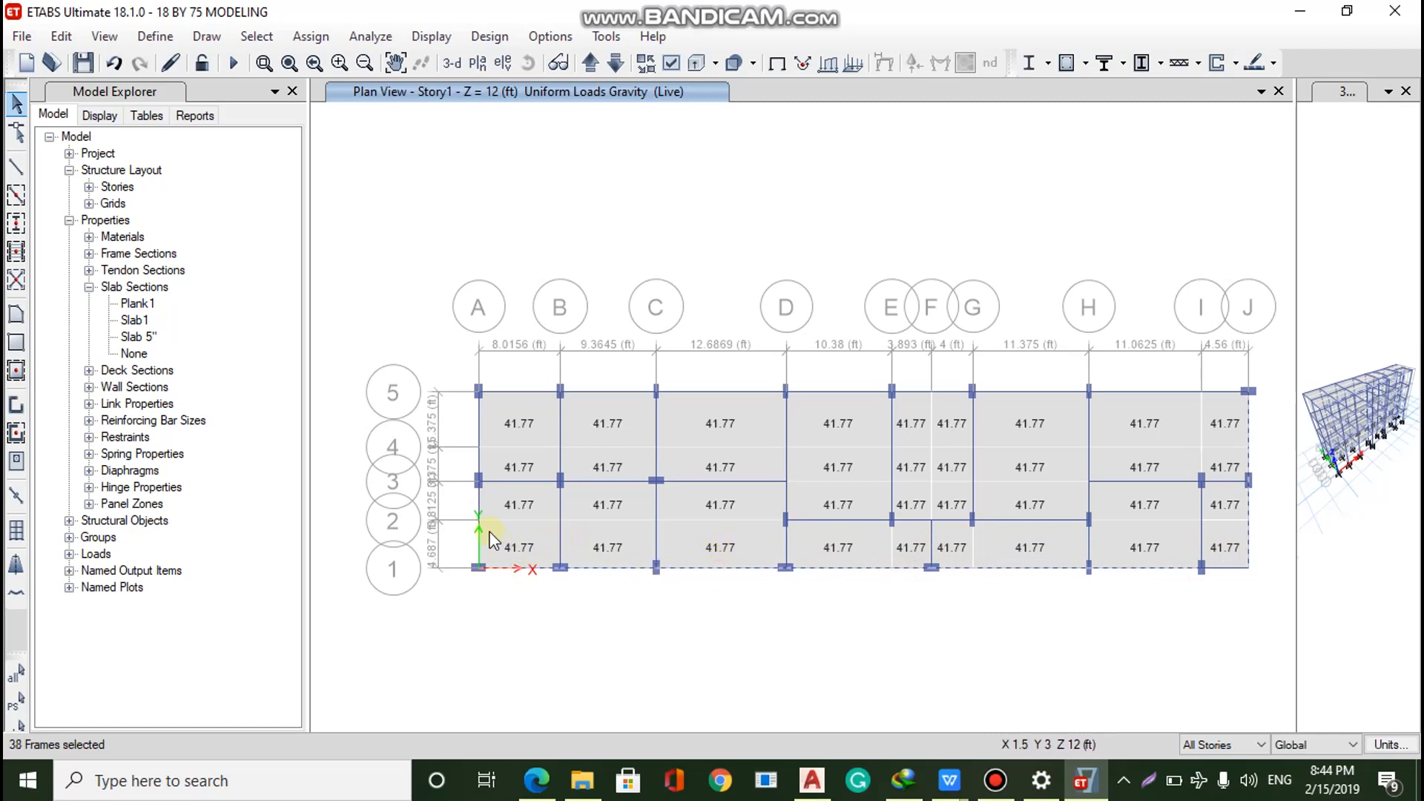
pyautogui.click(478, 493)
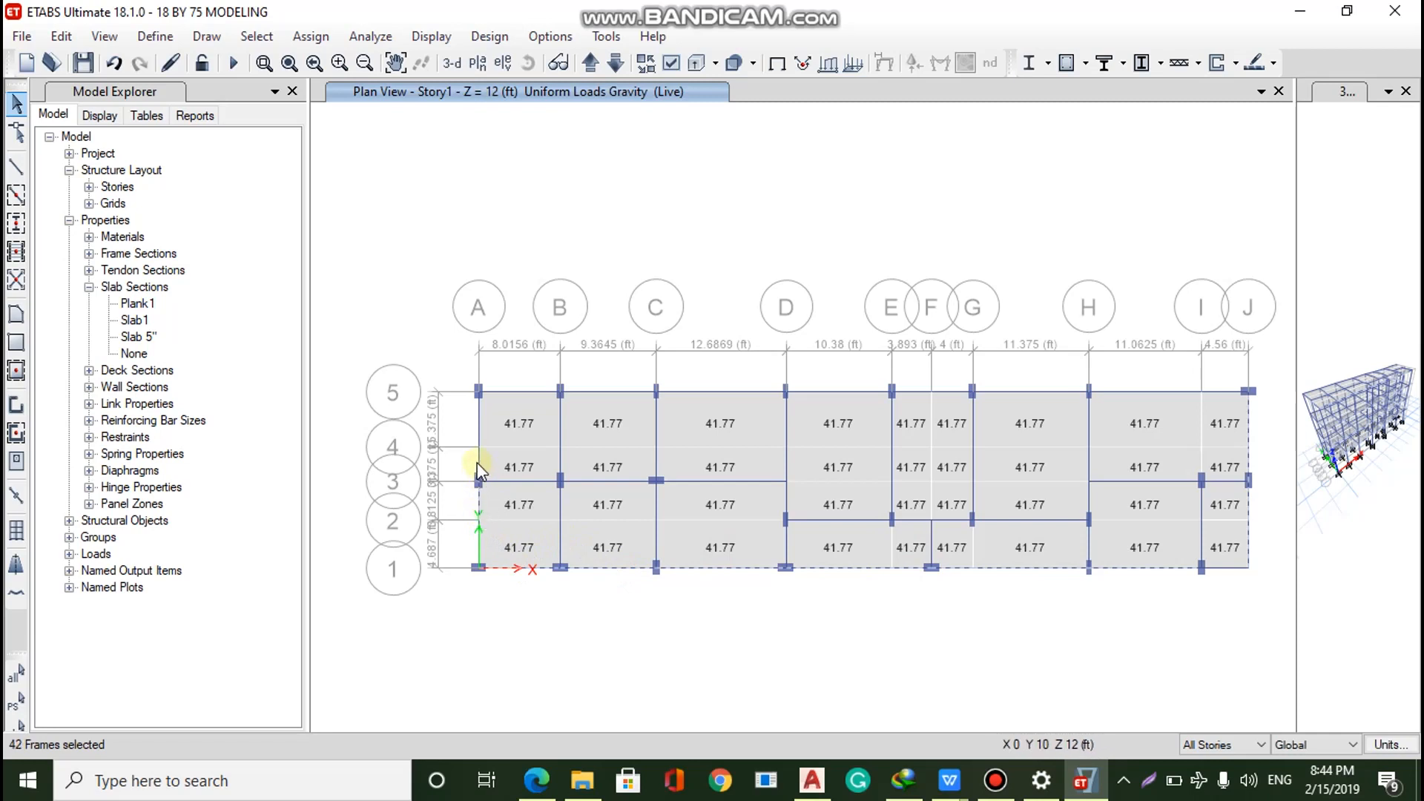
pyautogui.click(479, 547)
pyautogui.click(478, 424)
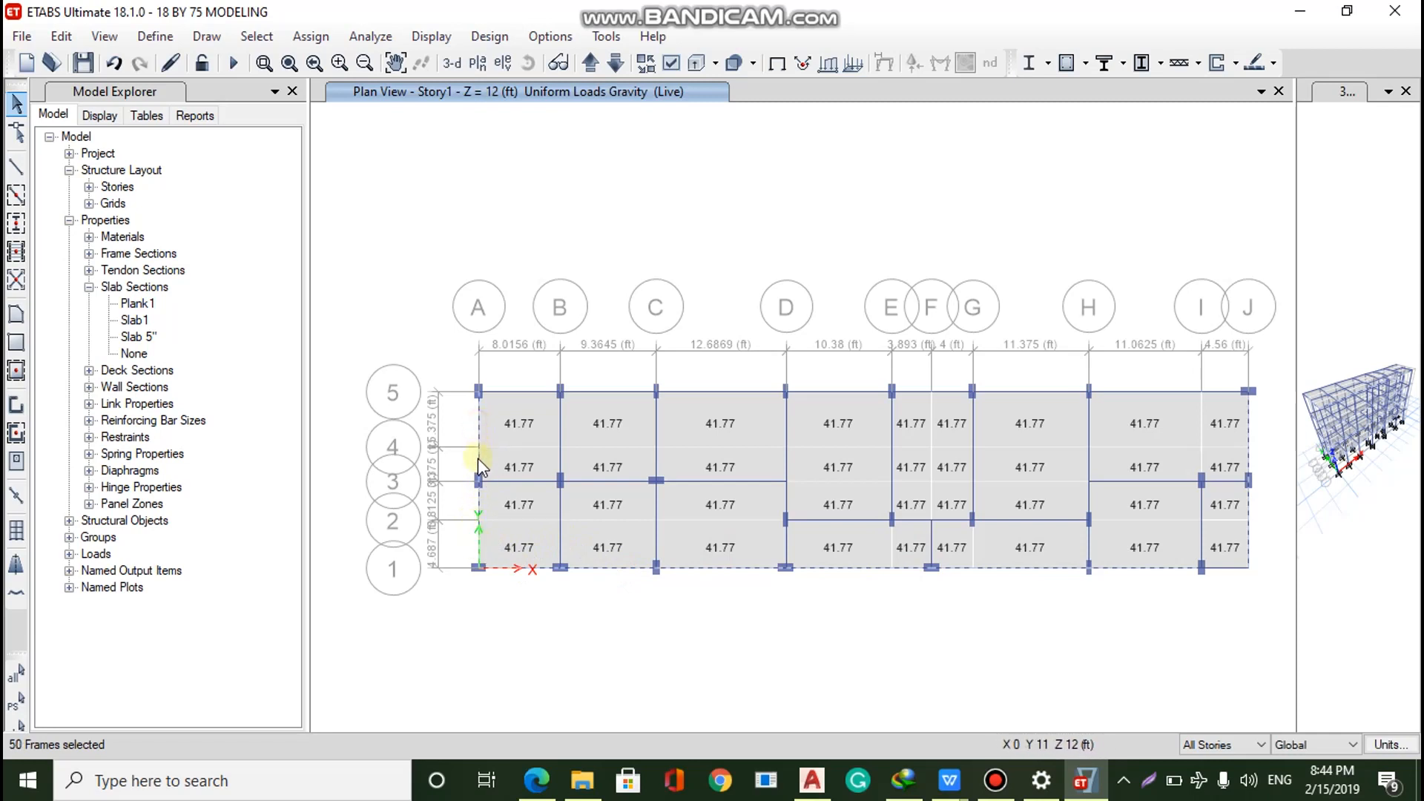
# Complete the perimeter selection with the beams along grid 5 from A to J, leaving the grid B beams unselected
pyautogui.click(524, 393)
pyautogui.click(579, 394)
pyautogui.click(558, 423)
pyautogui.click(561, 449)
pyautogui.click(562, 457)
pyautogui.click(596, 439)
pyautogui.click(809, 390)
pyautogui.click(906, 391)
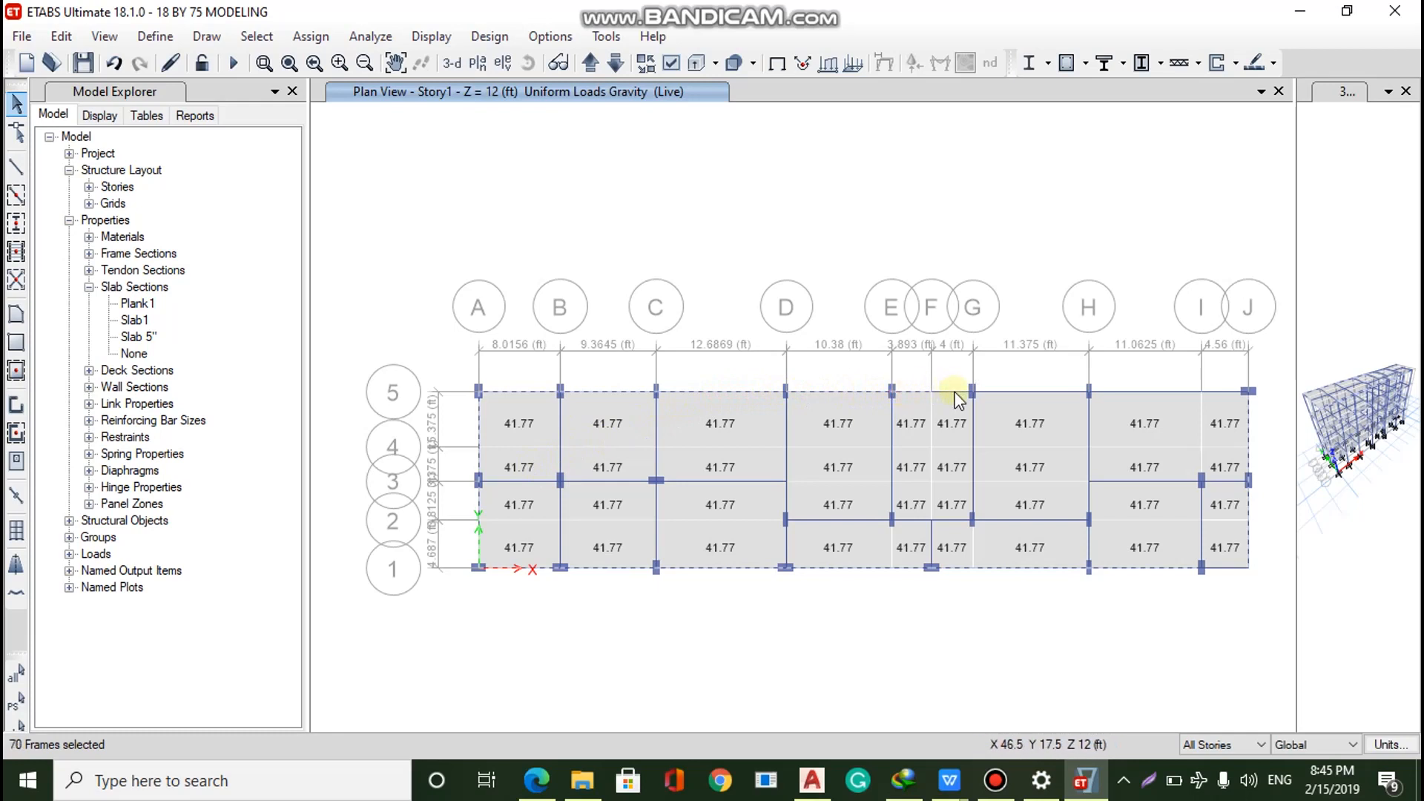
pyautogui.click(976, 390)
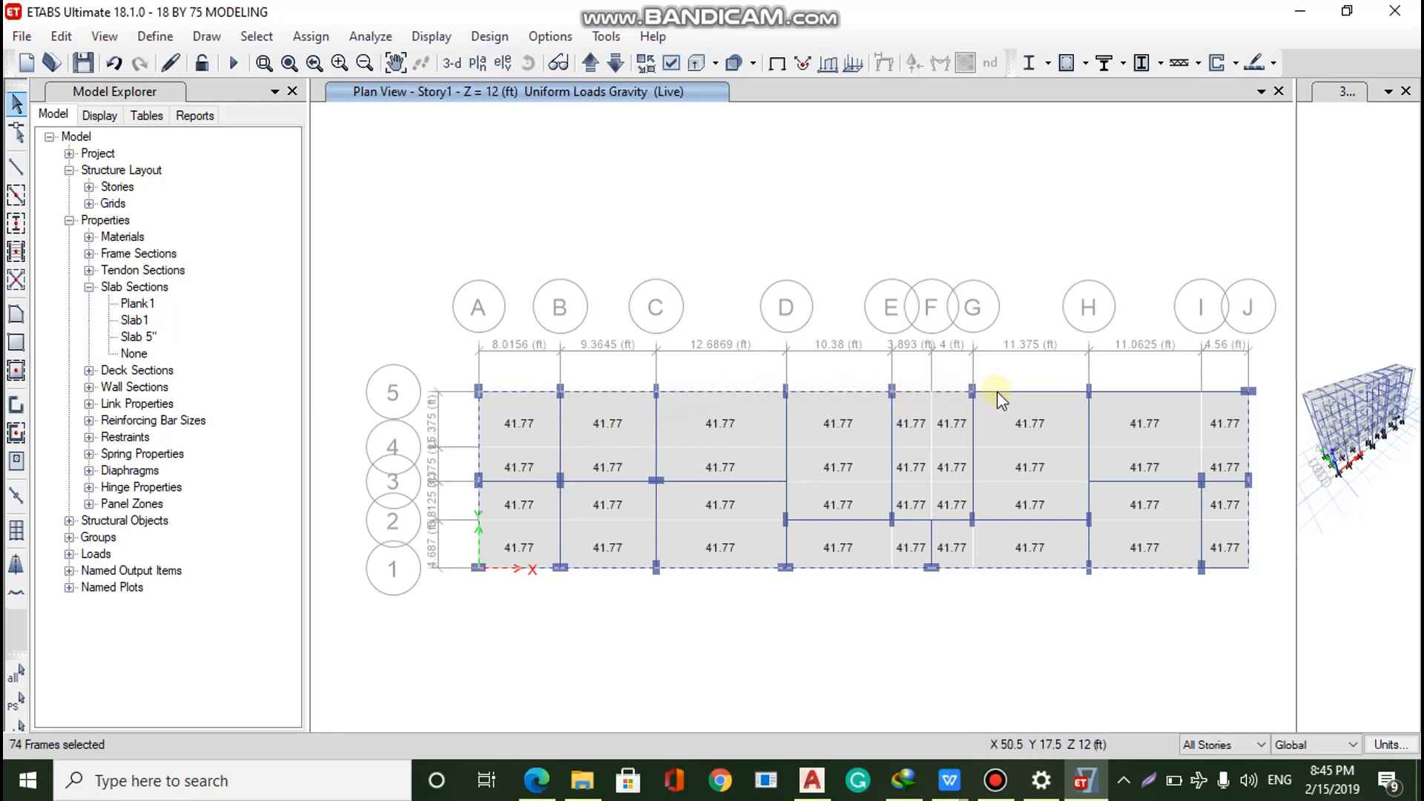
pyautogui.click(1210, 391)
pyautogui.click(1248, 433)
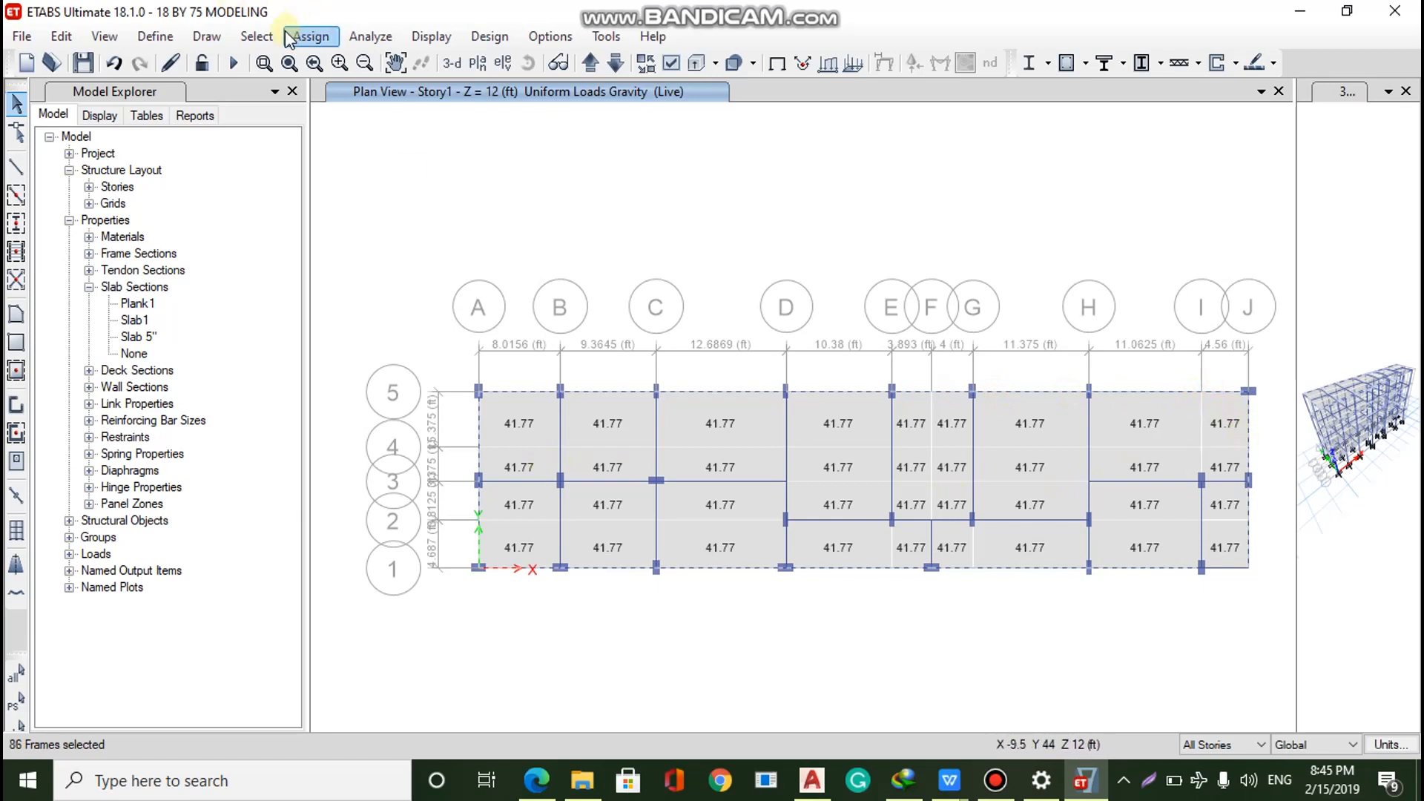
# Assign a uniform distributed Dead load of 1.00262 kip/ft in the Gravity direction to the selected perimeter beams, replacing existing loads
pyautogui.click(305, 37)
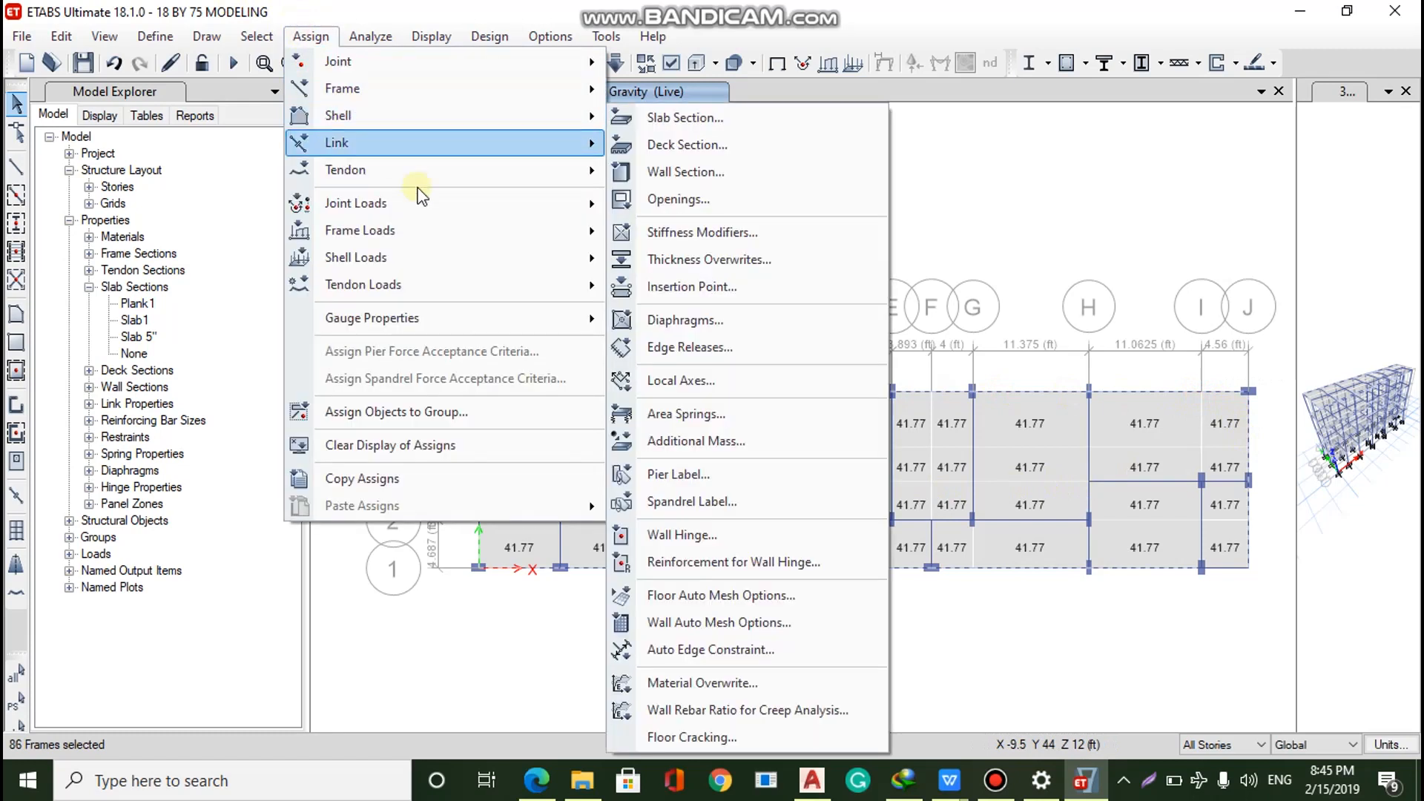
pyautogui.moveTo(453, 231)
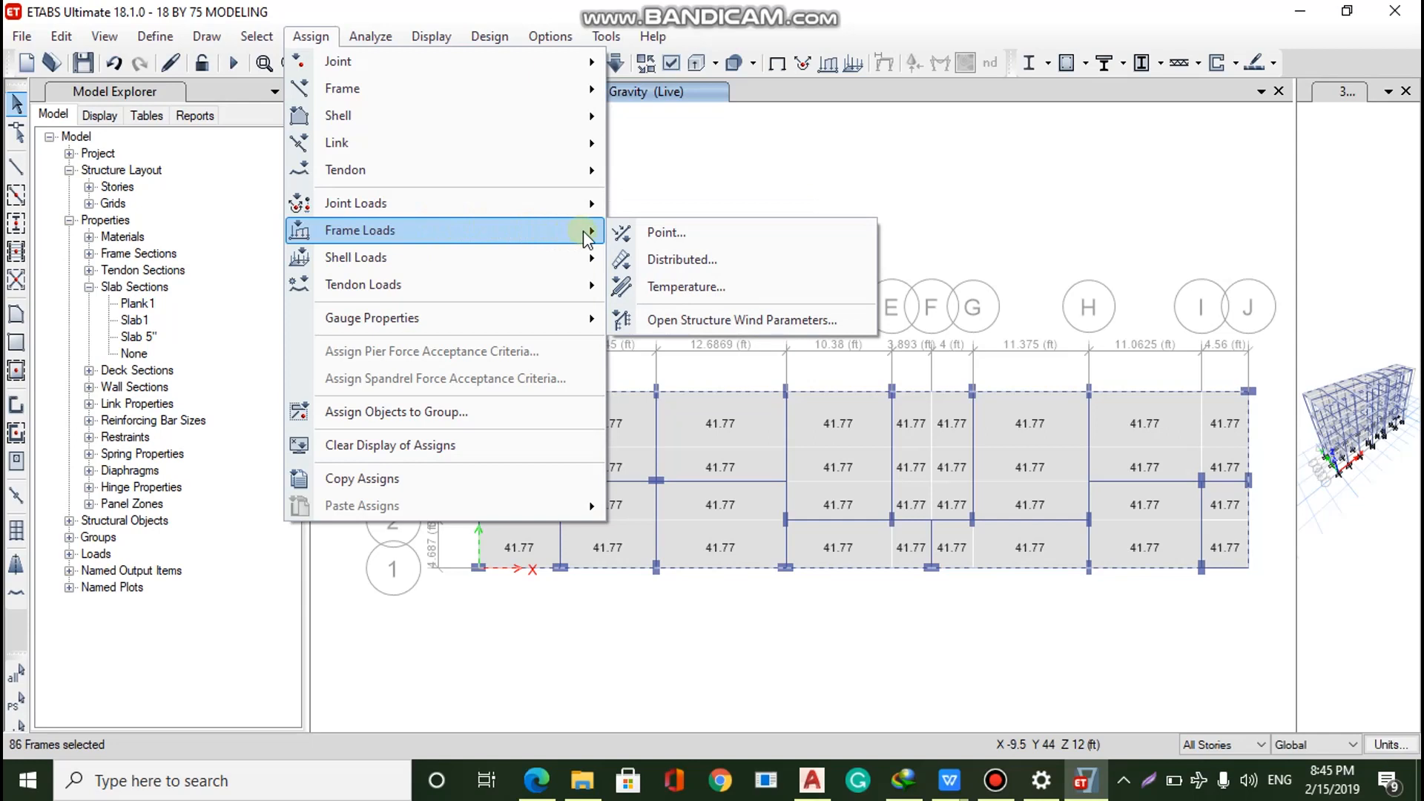
pyautogui.click(688, 267)
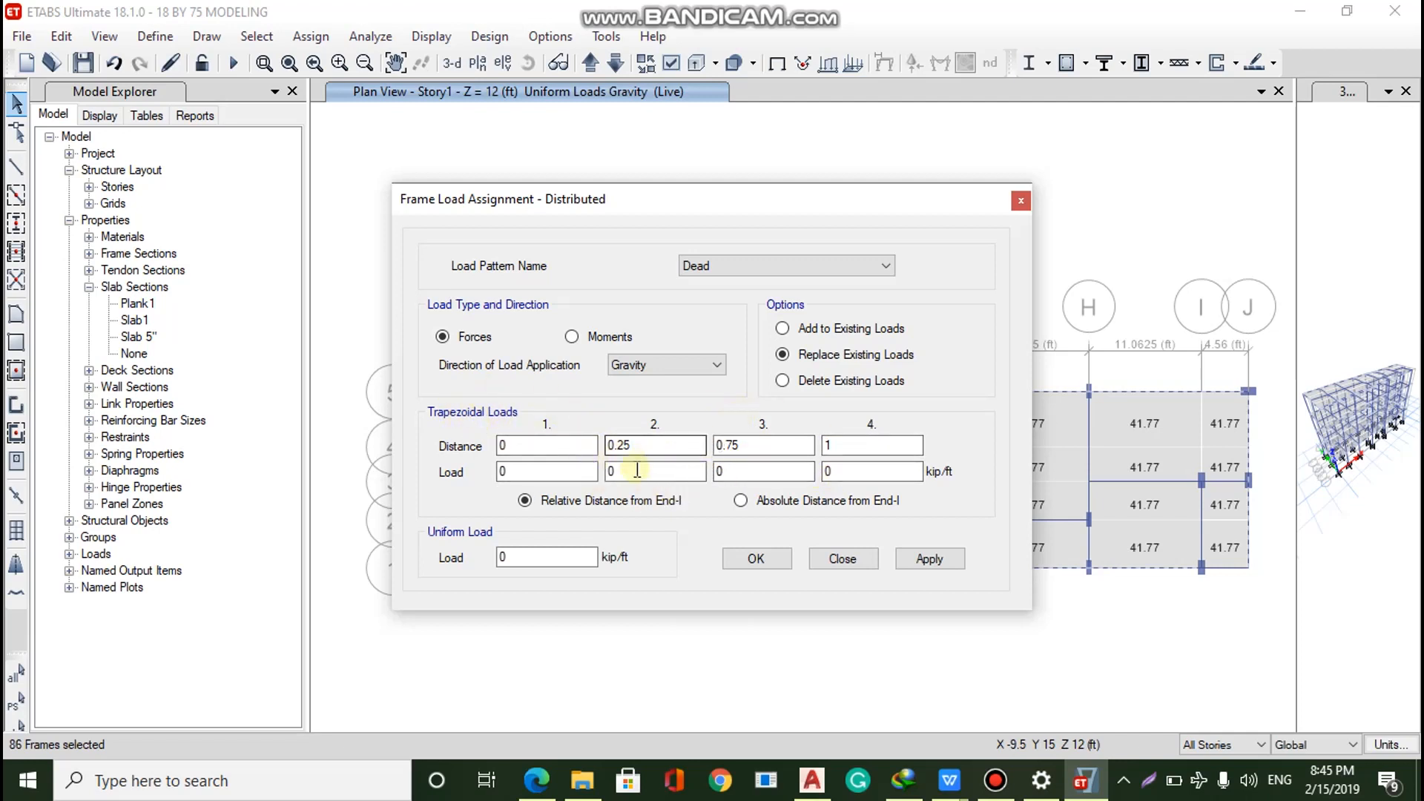
pyautogui.doubleClick(524, 565)
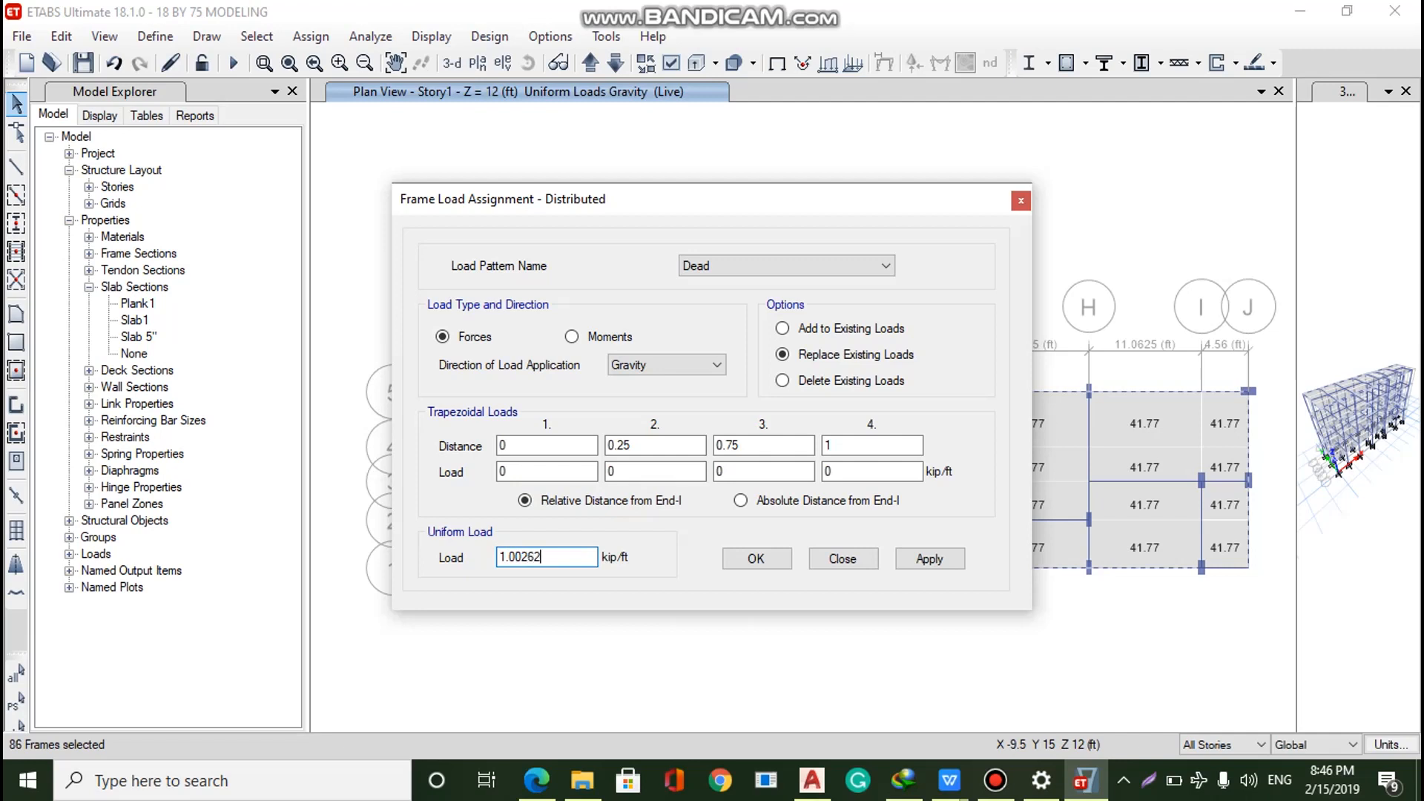
pyautogui.click(756, 560)
pyautogui.click(929, 560)
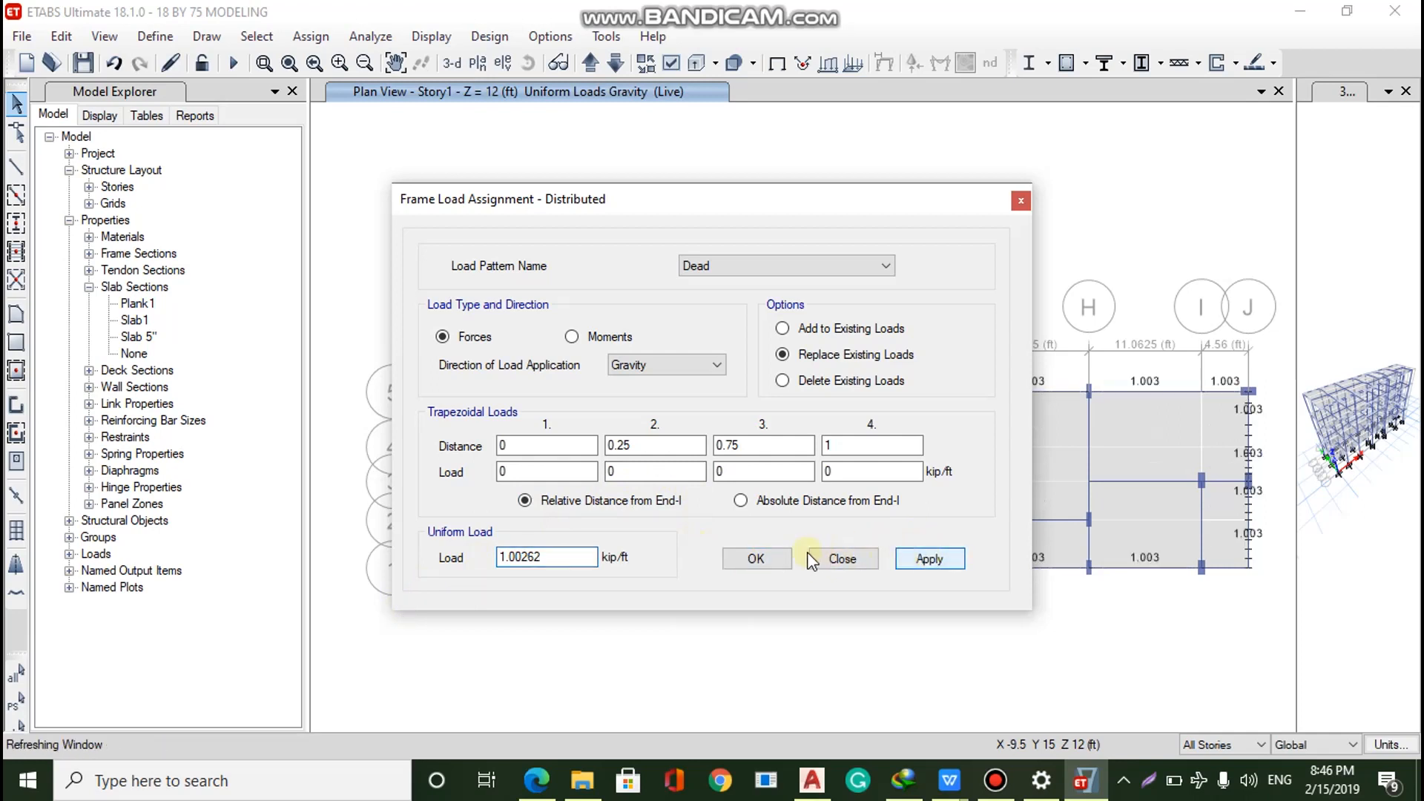
pyautogui.click(768, 560)
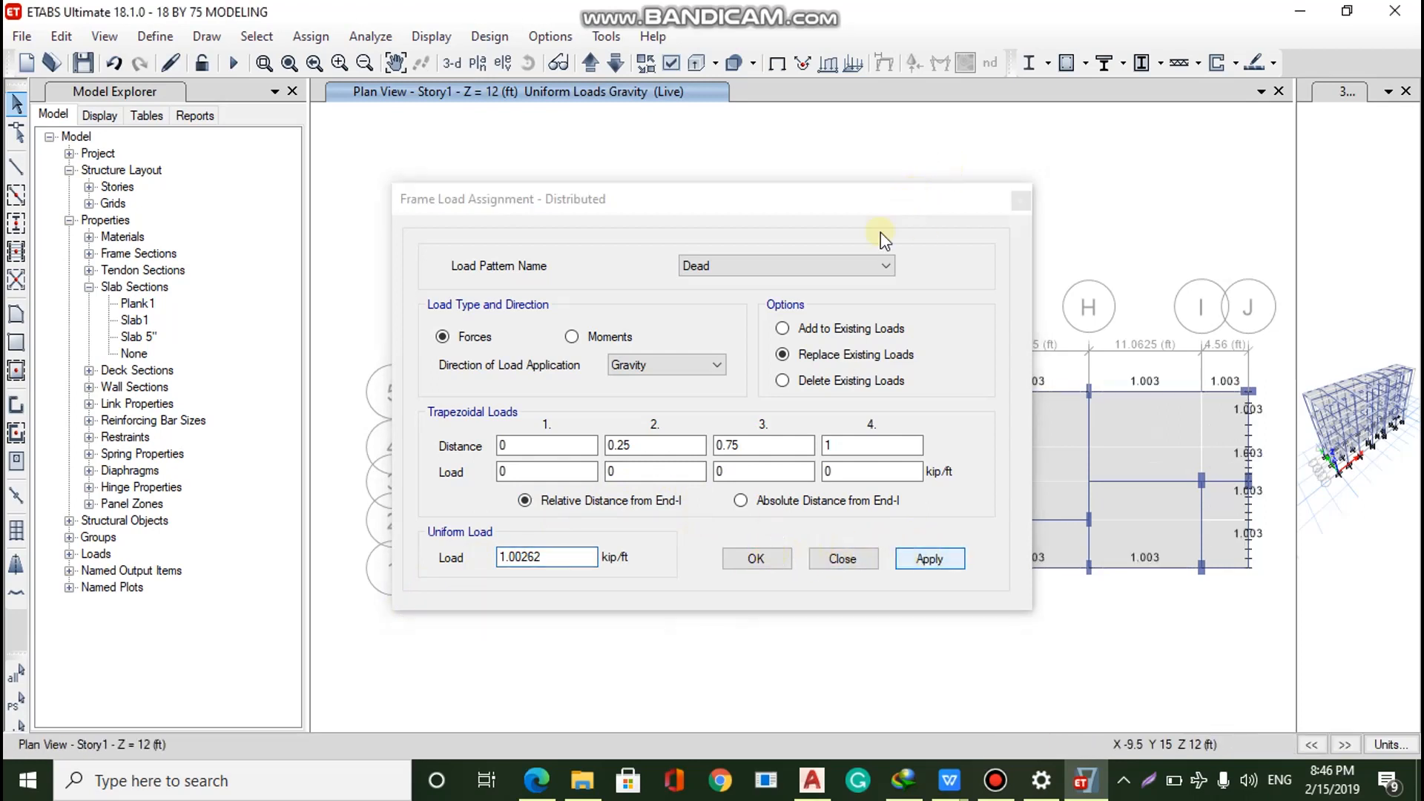
pyautogui.click(773, 558)
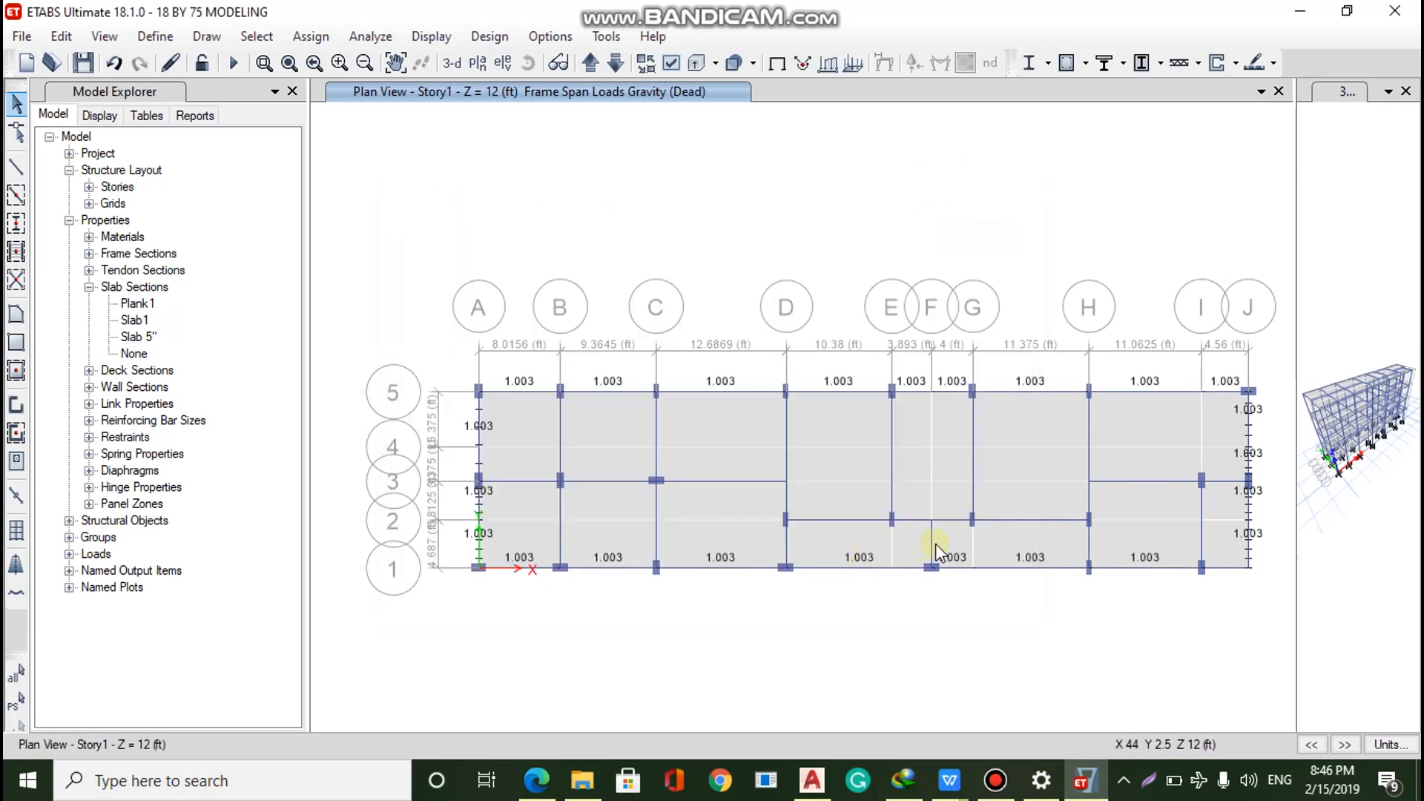
# Select the interior beams along grid I below grid 3, along grid 3 from H to J, and along grid H
pyautogui.click(1201, 523)
pyautogui.click(1201, 531)
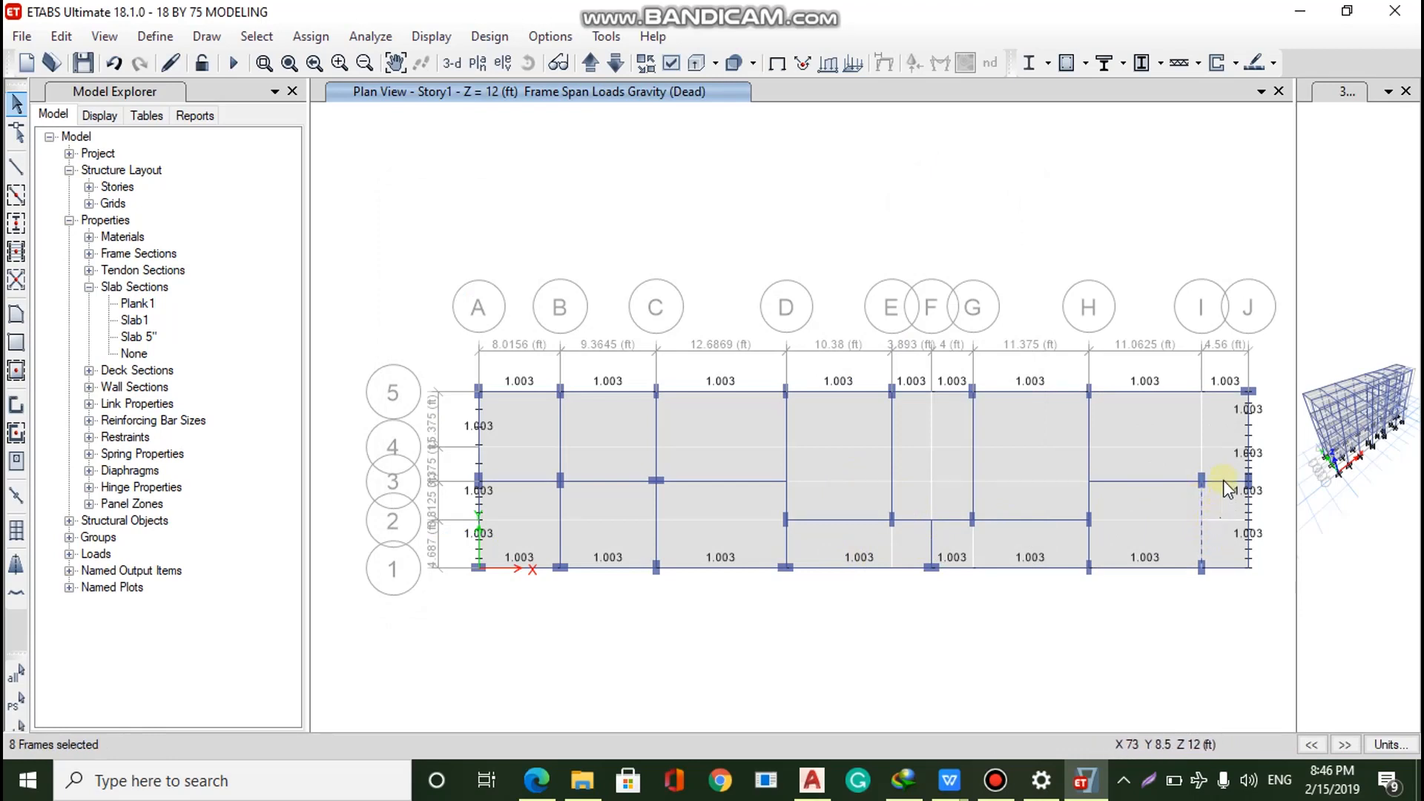
pyautogui.click(1159, 481)
pyautogui.click(1089, 437)
pyautogui.click(1087, 523)
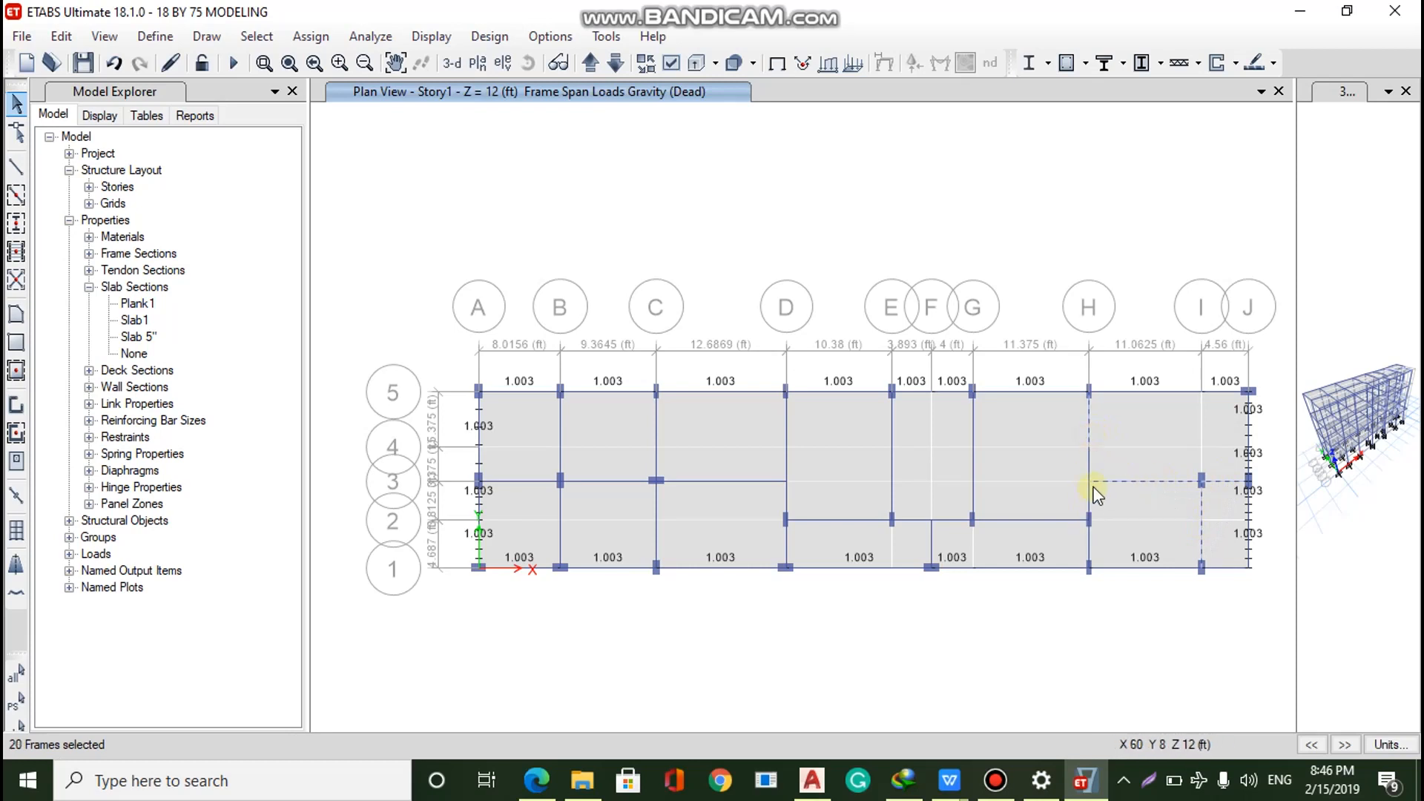
pyautogui.click(1089, 489)
pyautogui.click(1089, 544)
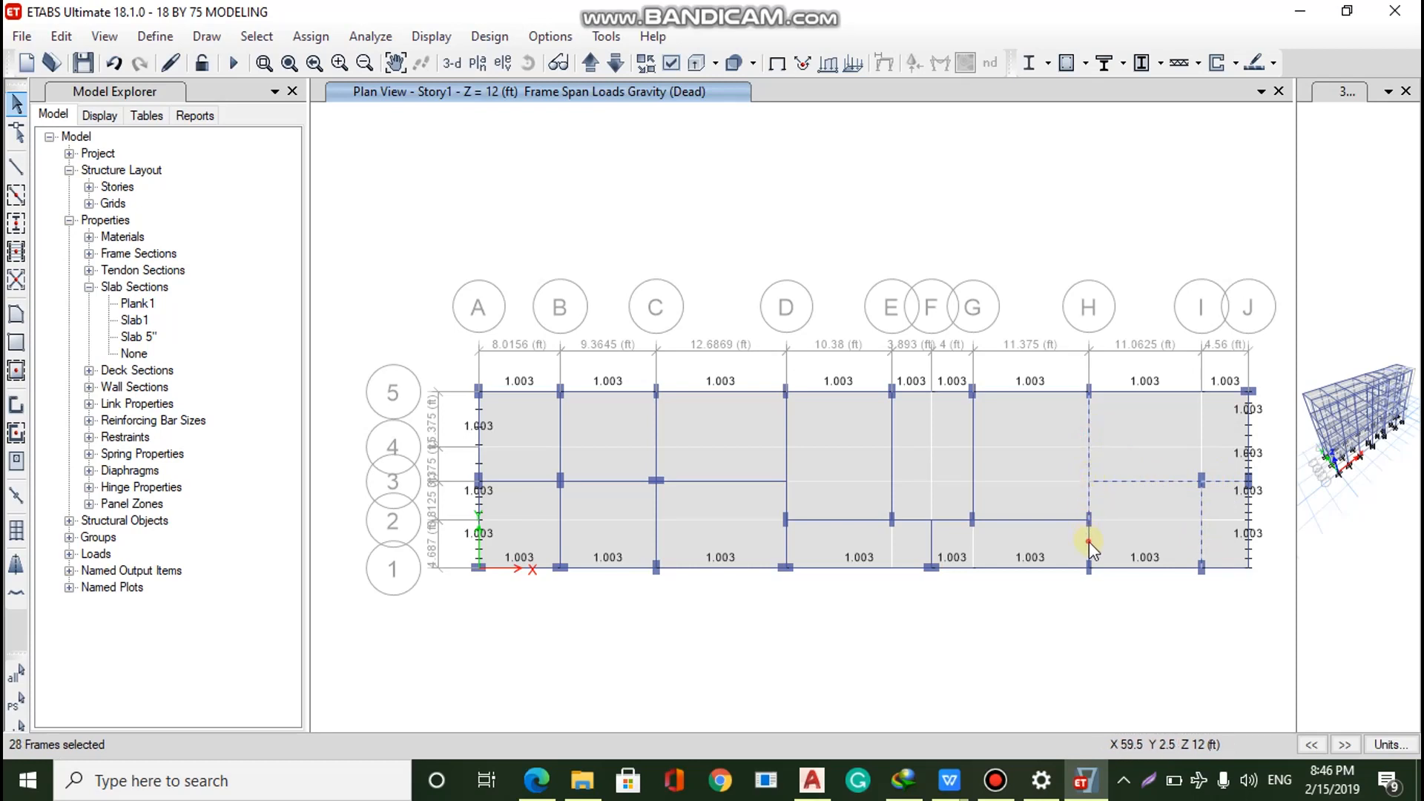
# Add the interior beams on grid 2 between G and H, and on grids G and E above grid 2, to the selection
pyautogui.click(1079, 519)
pyautogui.click(972, 475)
pyautogui.click(973, 497)
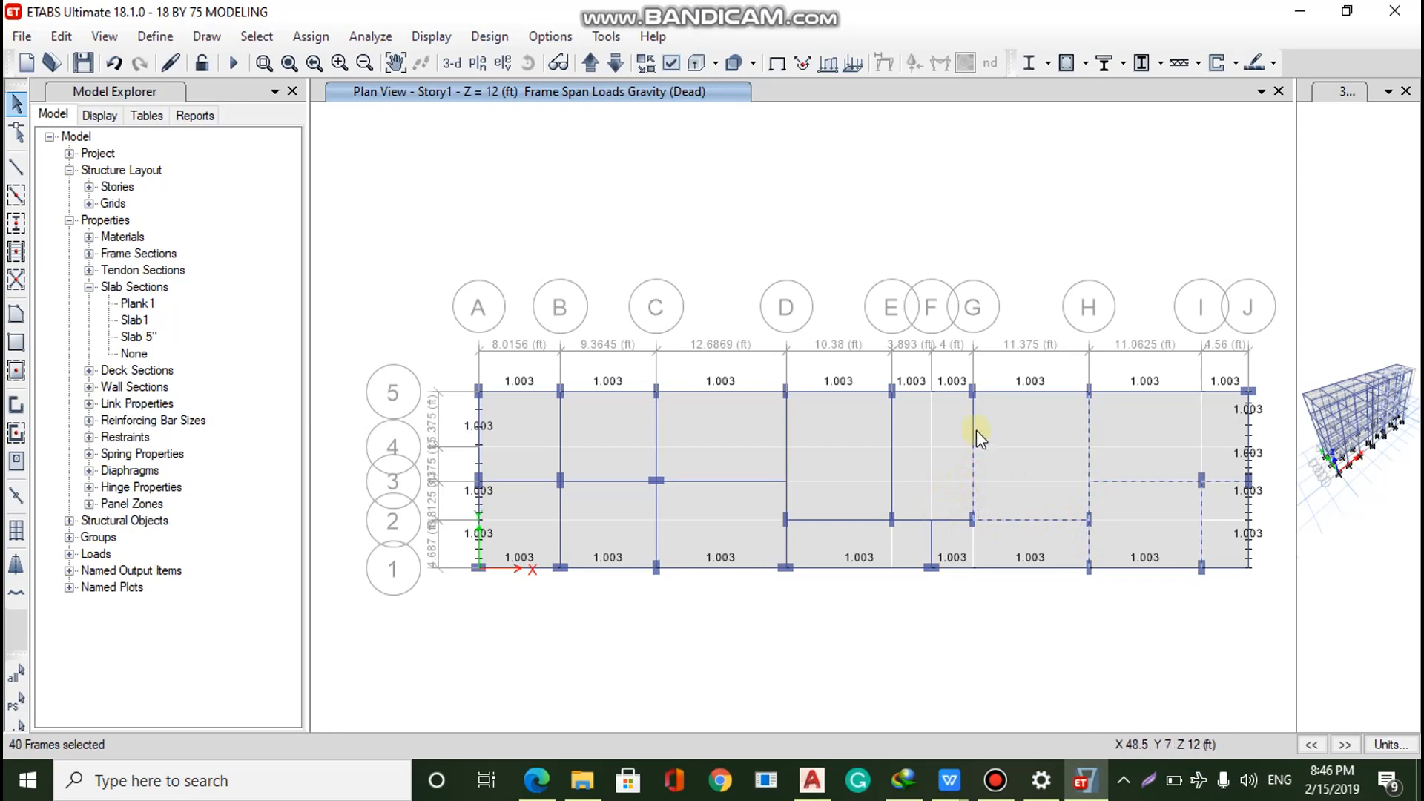
pyautogui.click(973, 421)
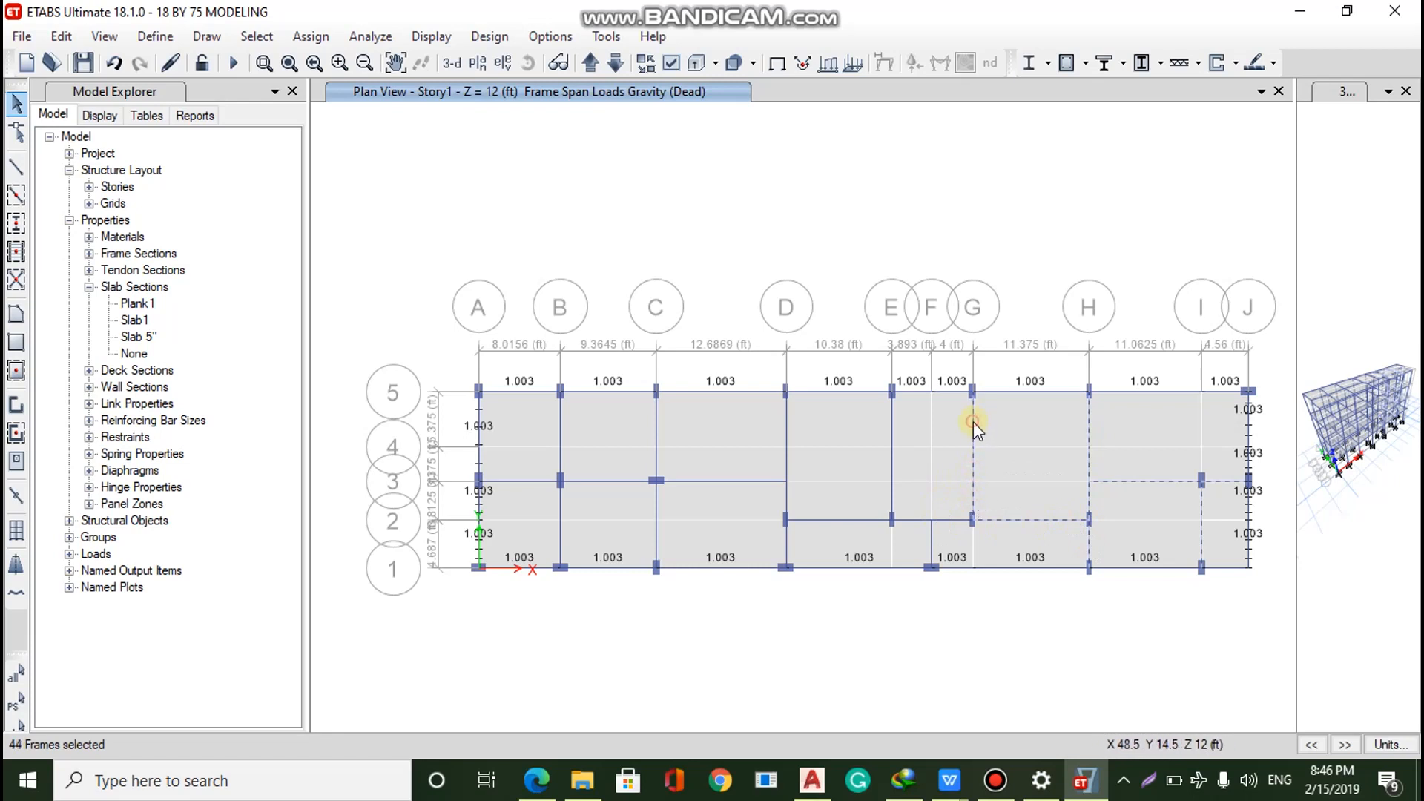
pyautogui.click(891, 428)
pyautogui.click(891, 470)
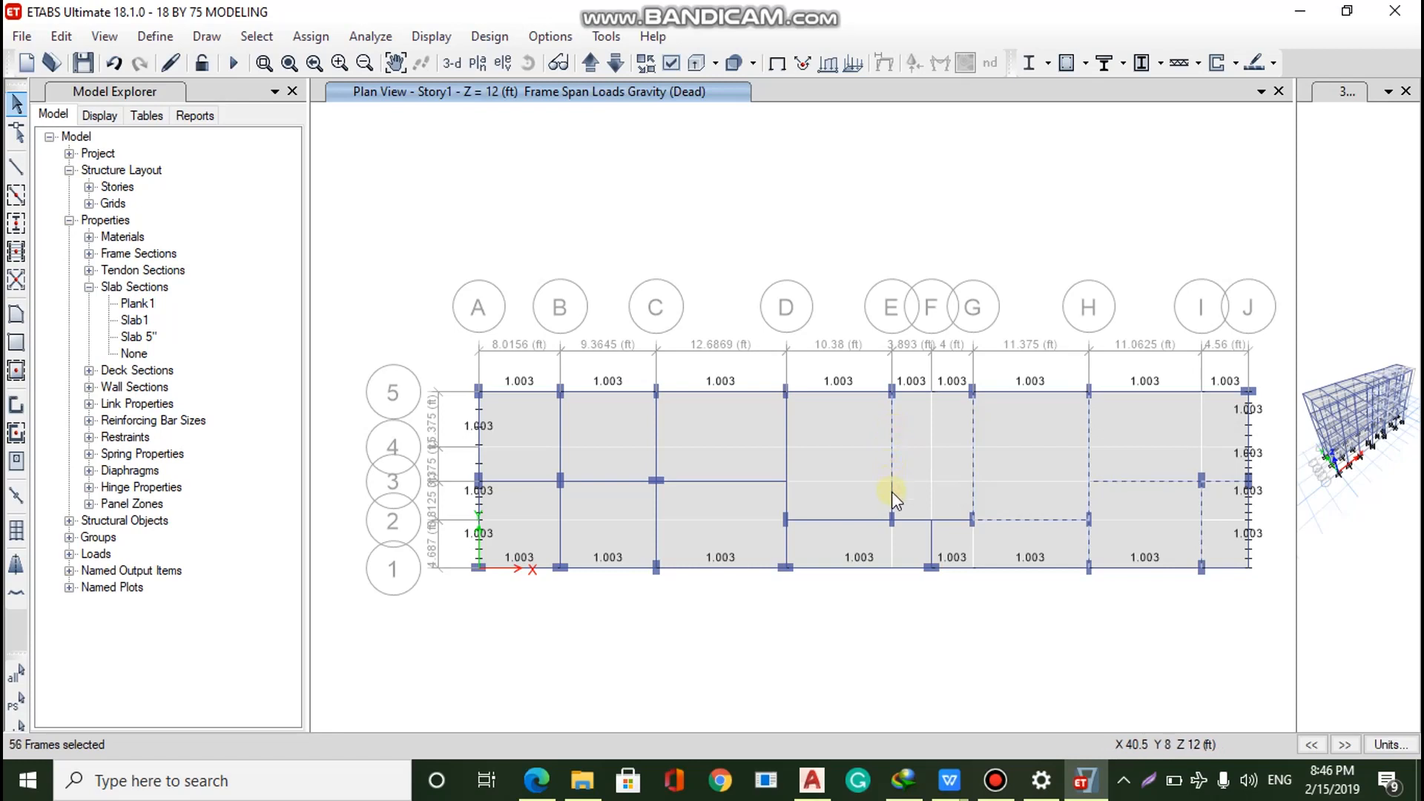
# Add the beams on grid 2 from D to G and on grids F and D between grids 1 and 2 to the selection
pyautogui.click(912, 520)
pyautogui.click(943, 520)
pyautogui.click(931, 537)
pyautogui.click(873, 521)
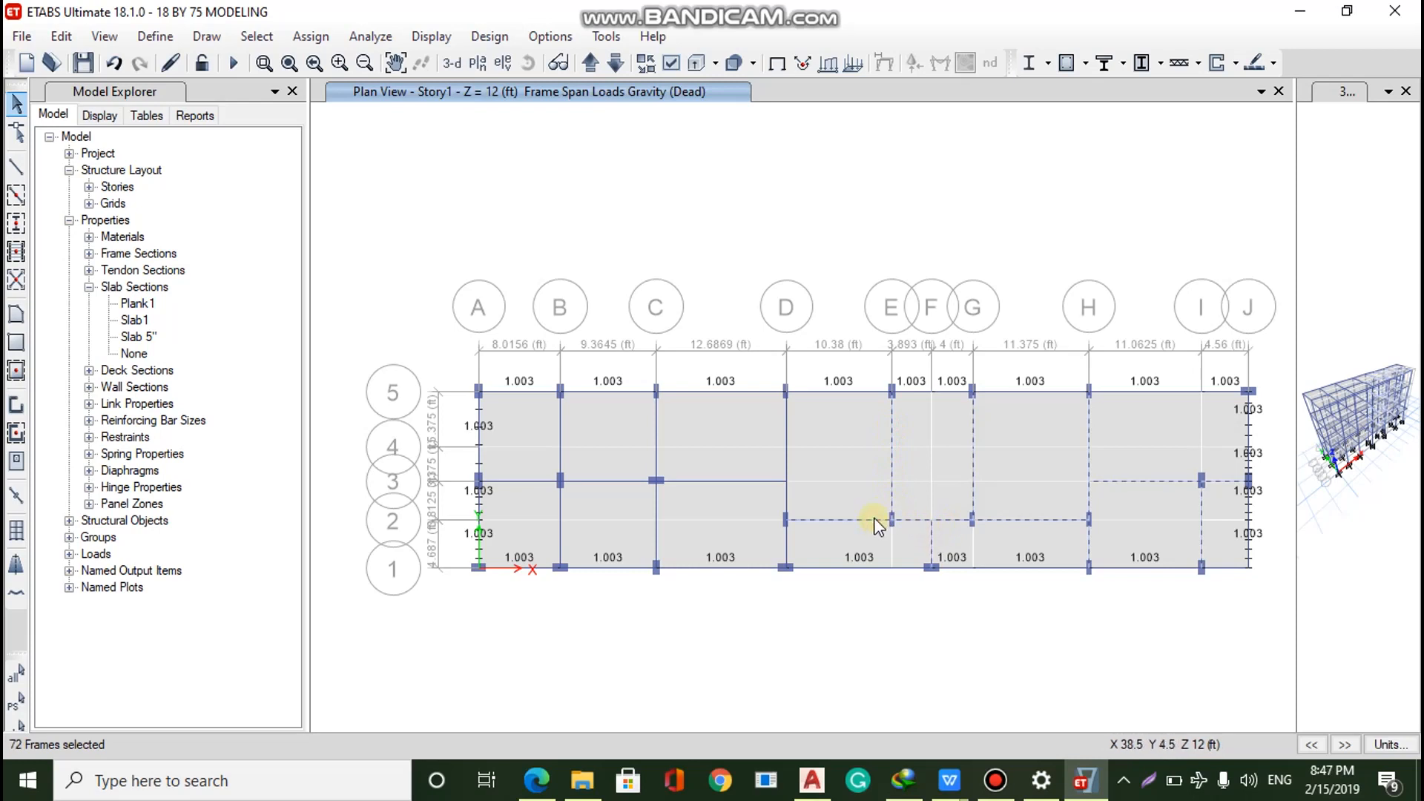
pyautogui.click(786, 545)
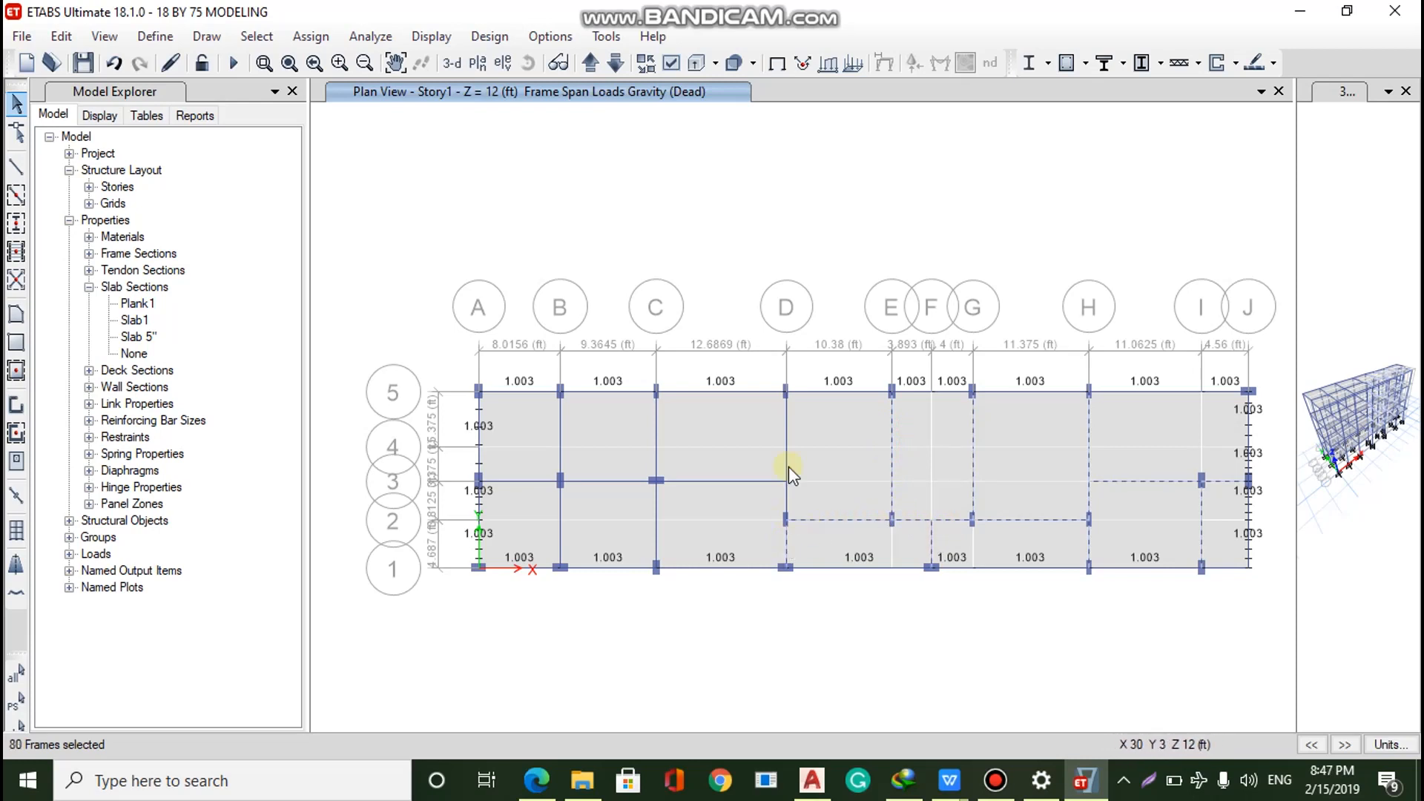
# Add the grid 3 beam between C and D and the remaining grid D beams up to grid 5, keeping joints unselected
pyautogui.click(766, 480)
pyautogui.click(786, 471)
pyautogui.click(786, 495)
pyautogui.click(787, 445)
pyautogui.click(786, 443)
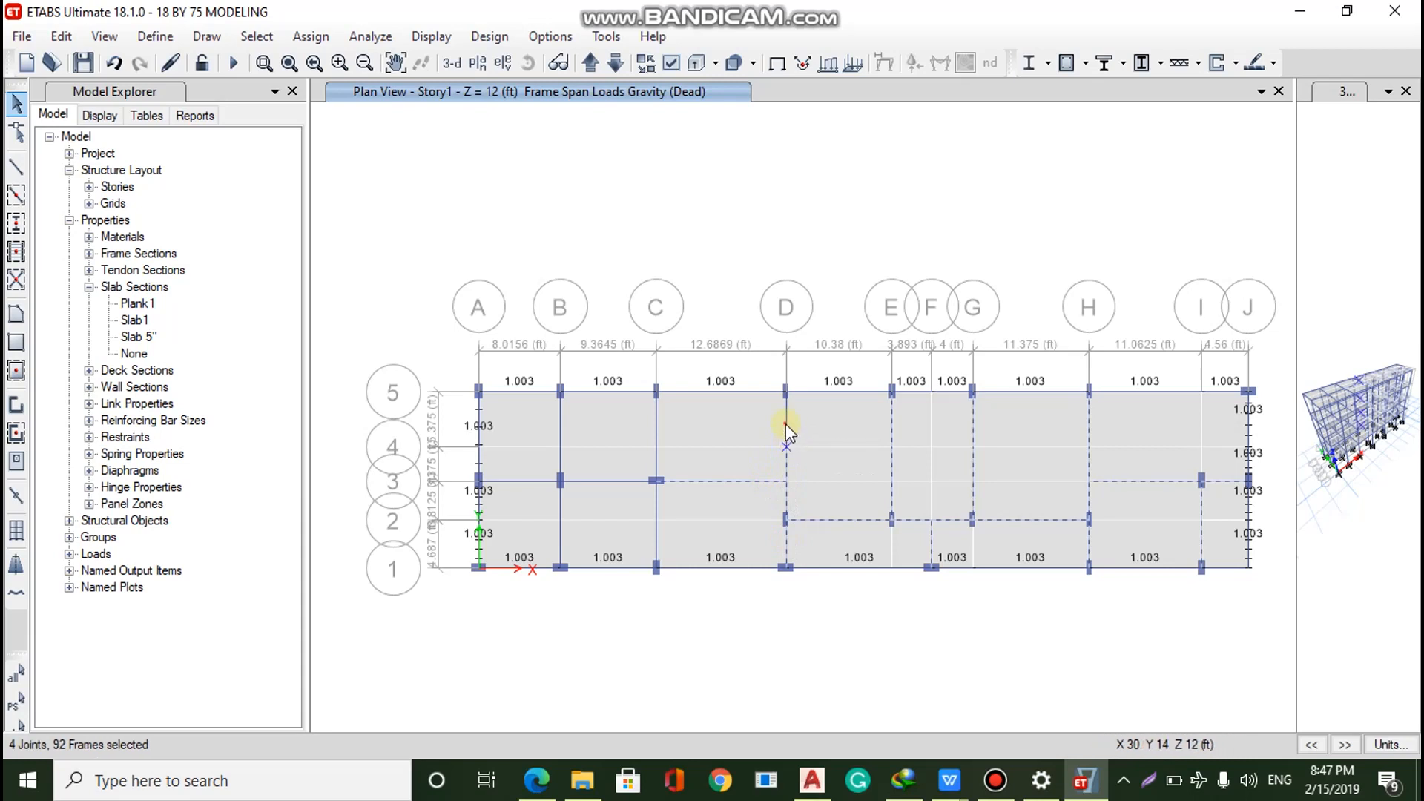
pyautogui.click(785, 429)
pyautogui.click(786, 445)
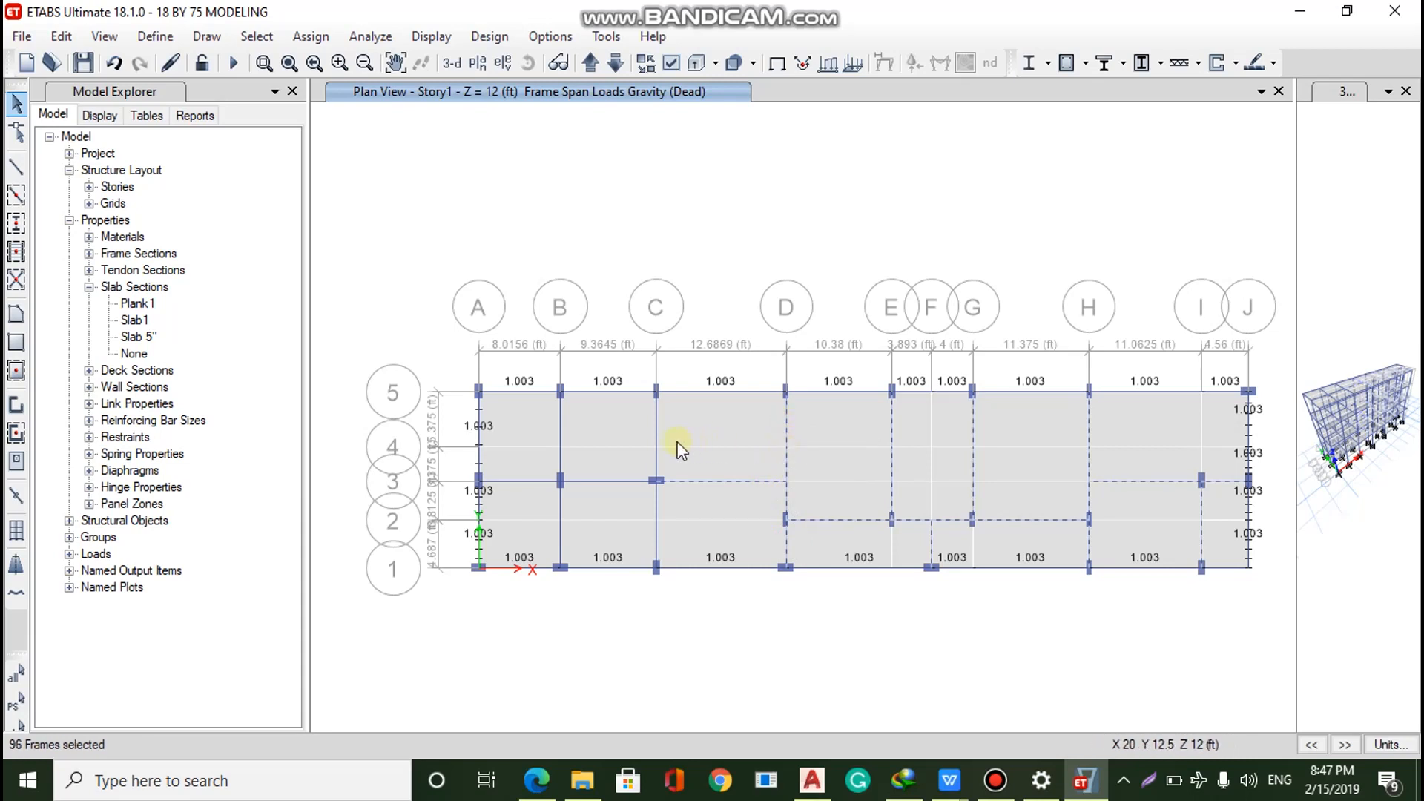
# Complete the interior selection with the beams along grids C and B and along grid 3 between A and C
pyautogui.click(656, 460)
pyautogui.click(655, 461)
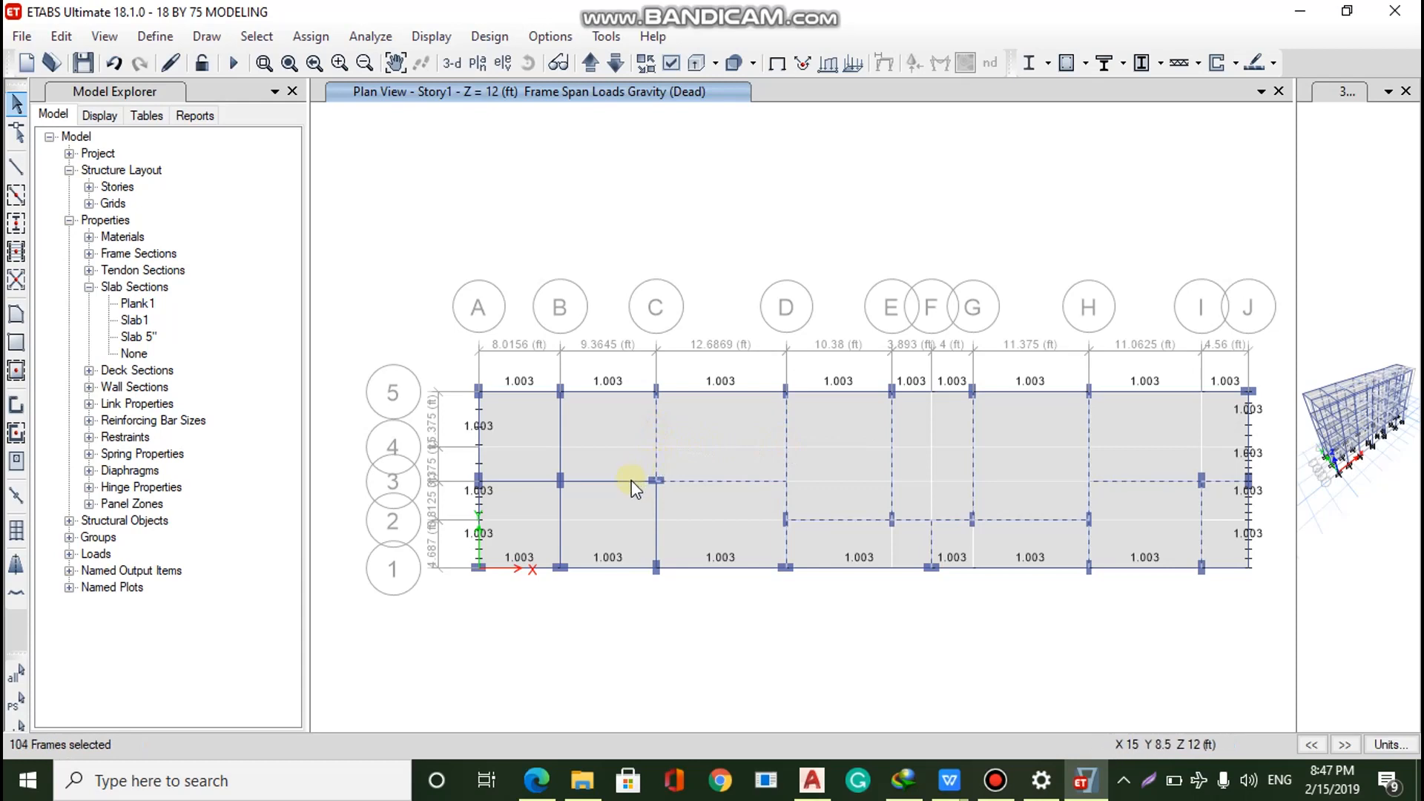
pyautogui.click(656, 549)
pyautogui.click(559, 528)
pyautogui.click(560, 510)
pyautogui.click(559, 452)
pyautogui.click(560, 429)
pyautogui.click(516, 479)
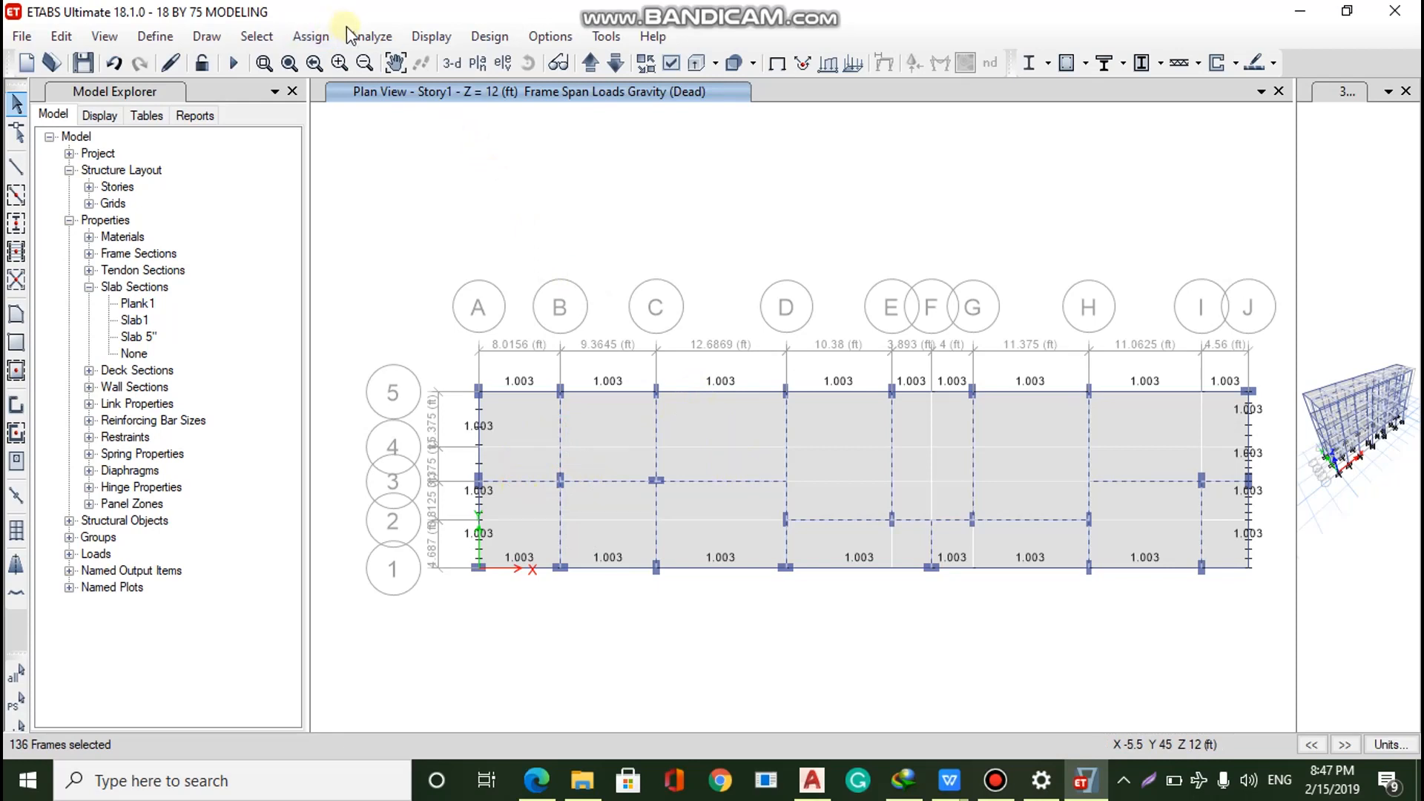
# Assign a uniform distributed frame load of 0.4455 kip/ft in the Dead pattern, gravity direction, to the selected interior beams
pyautogui.click(311, 37)
pyautogui.moveTo(499, 229)
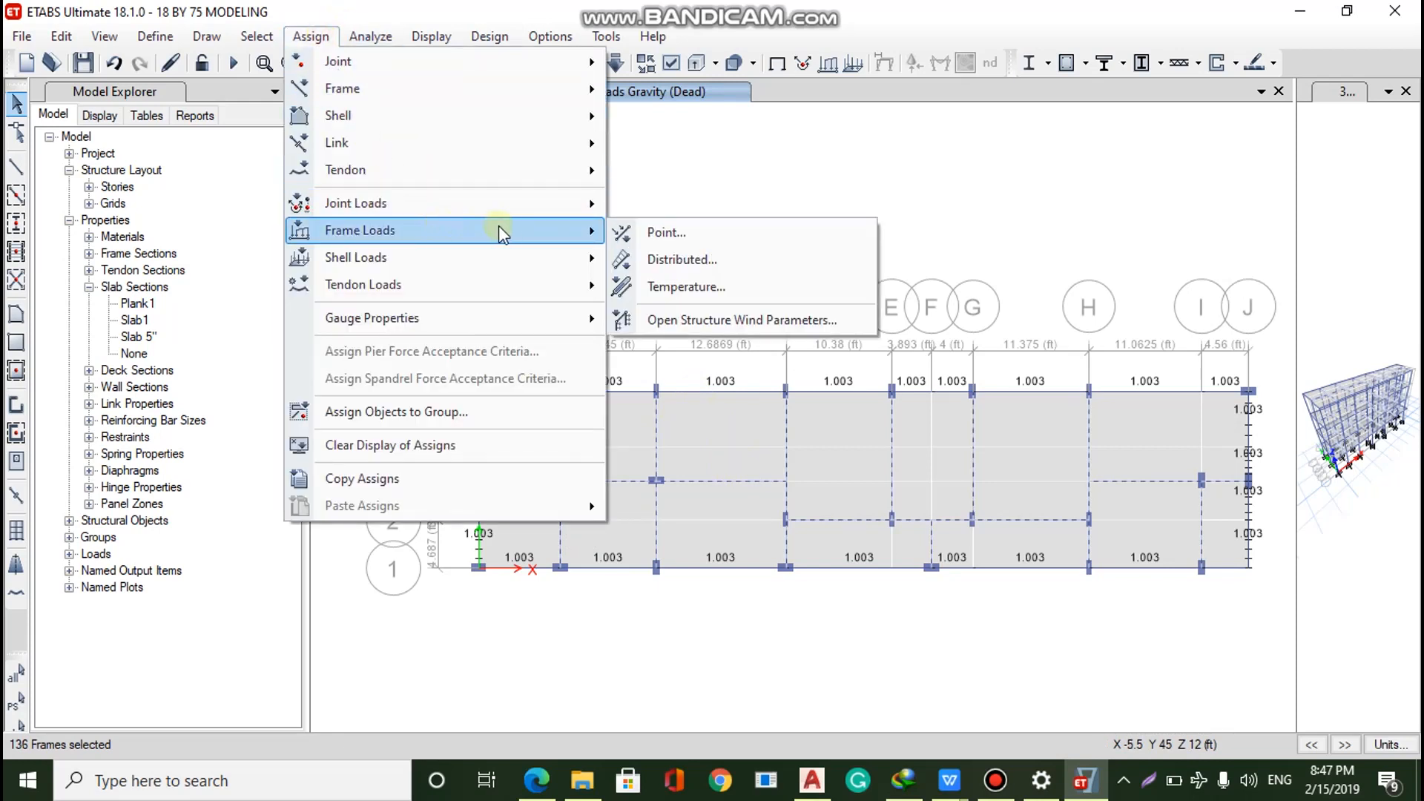
pyautogui.click(621, 260)
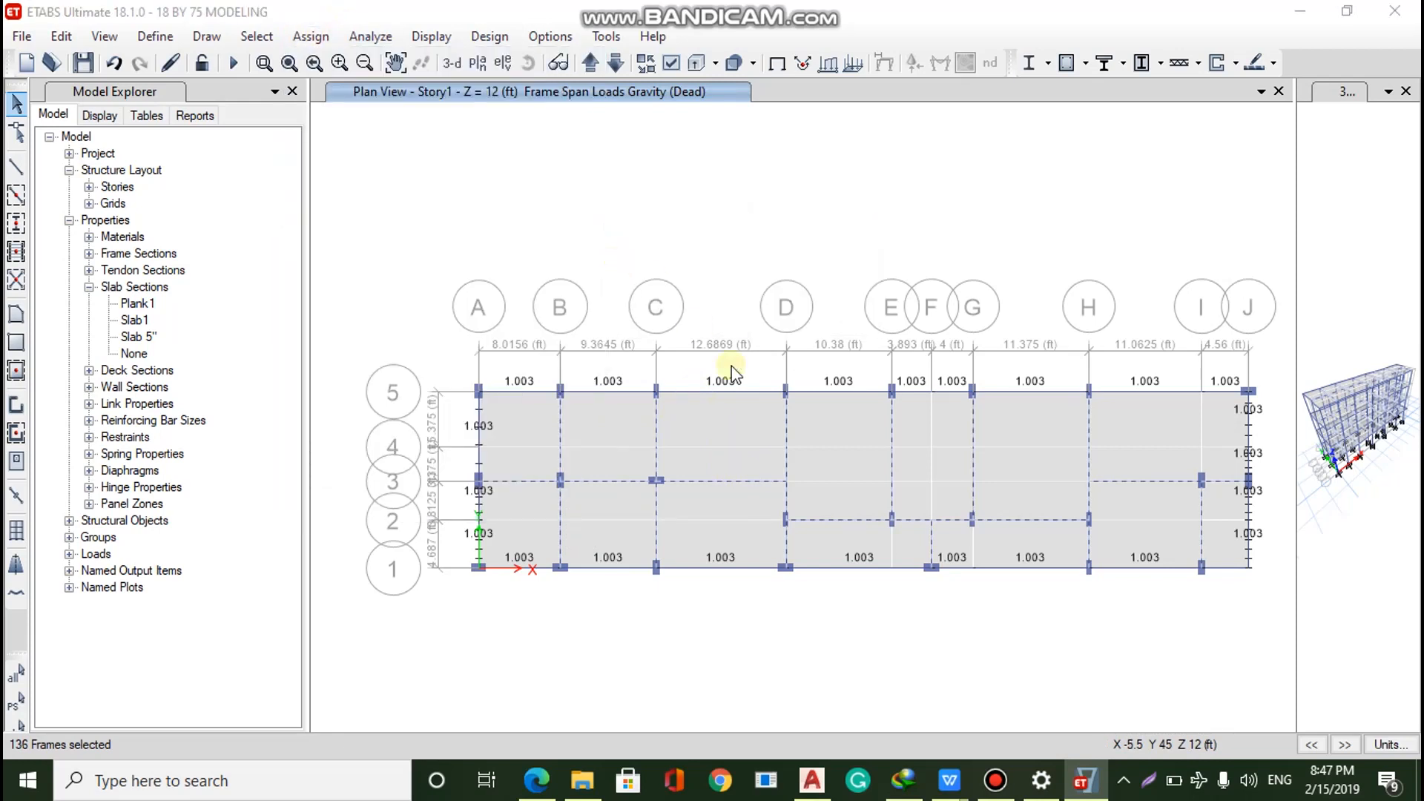
pyautogui.click(538, 556)
pyautogui.press('BackSpace')
pyautogui.press('BackSpace')
pyautogui.press('BackSpace')
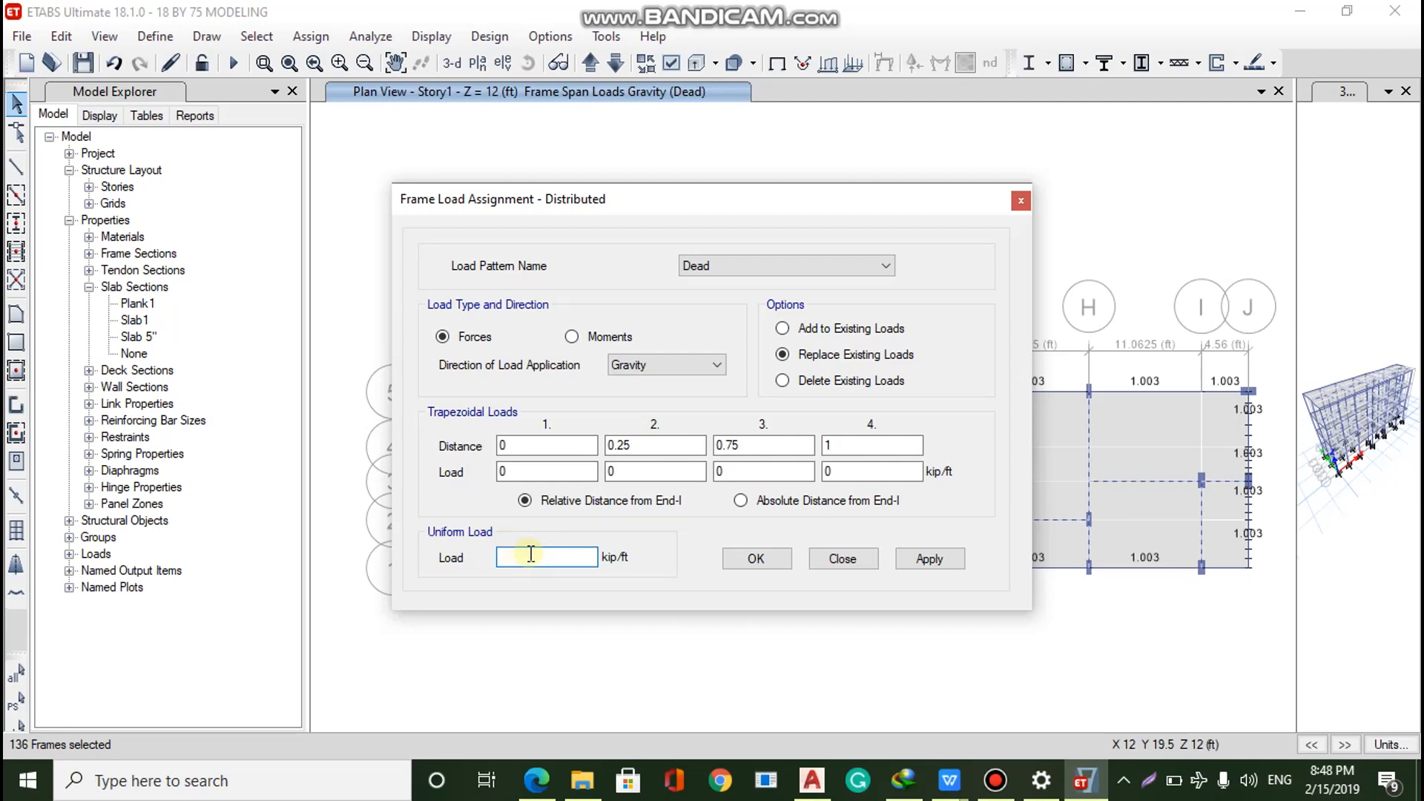
pyautogui.write('0.4455')
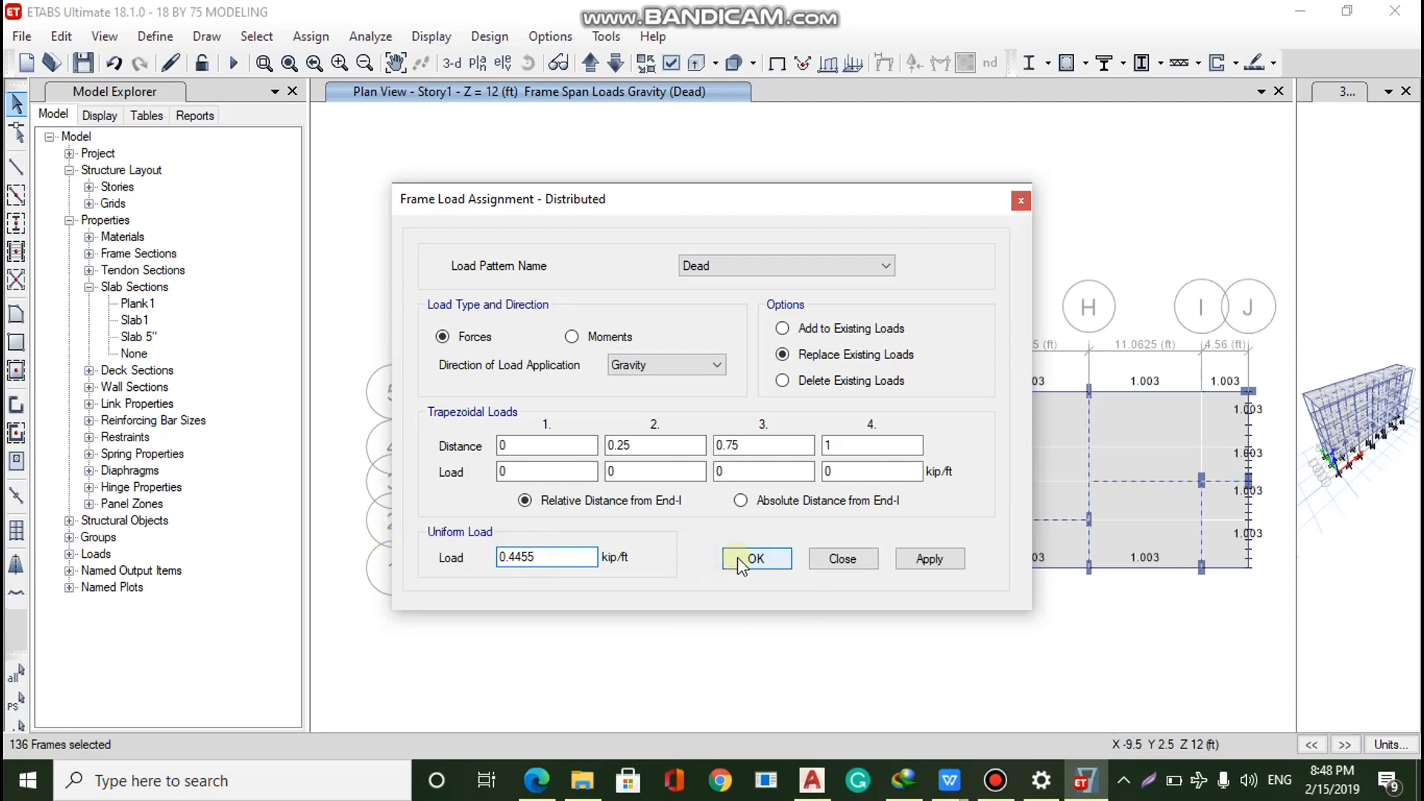
pyautogui.click(927, 563)
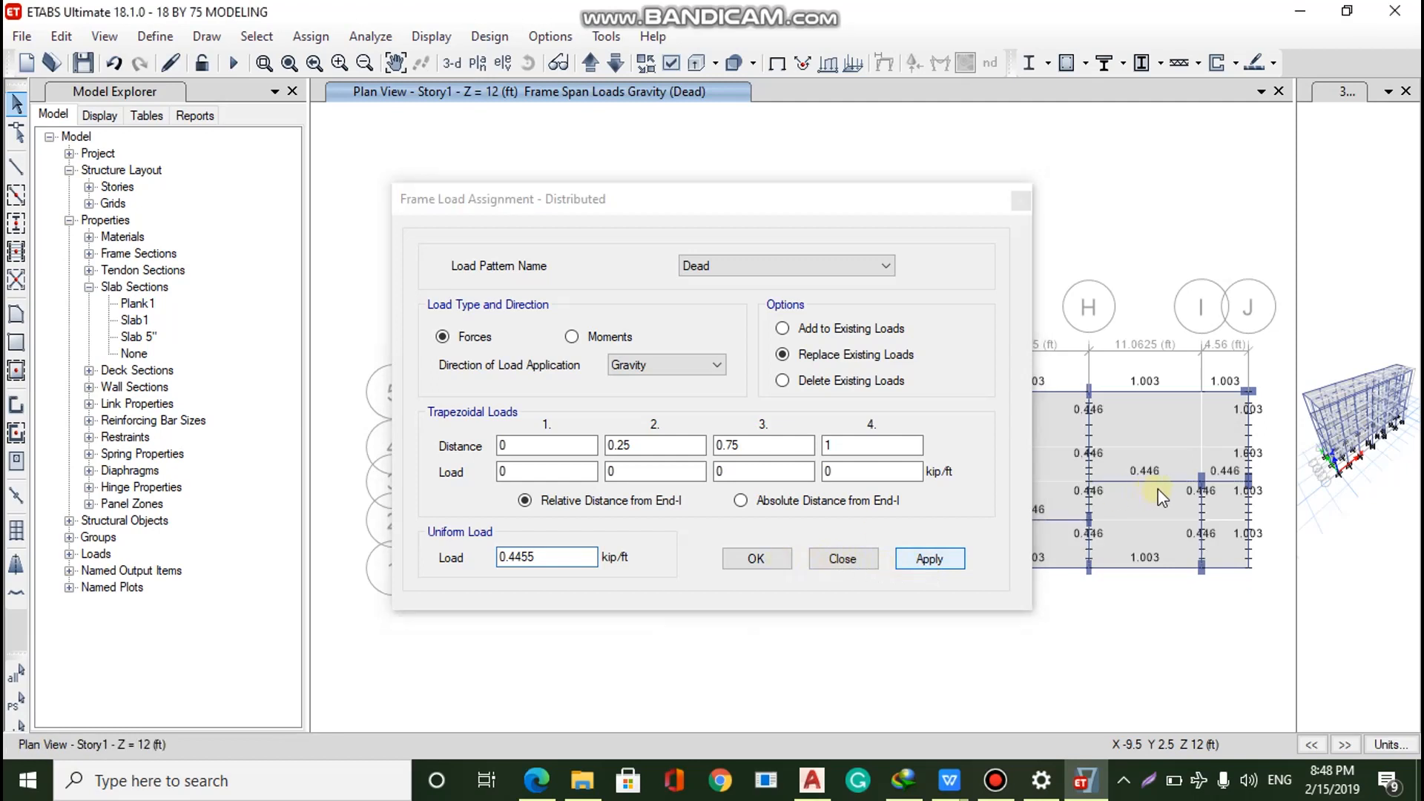
pyautogui.click(764, 568)
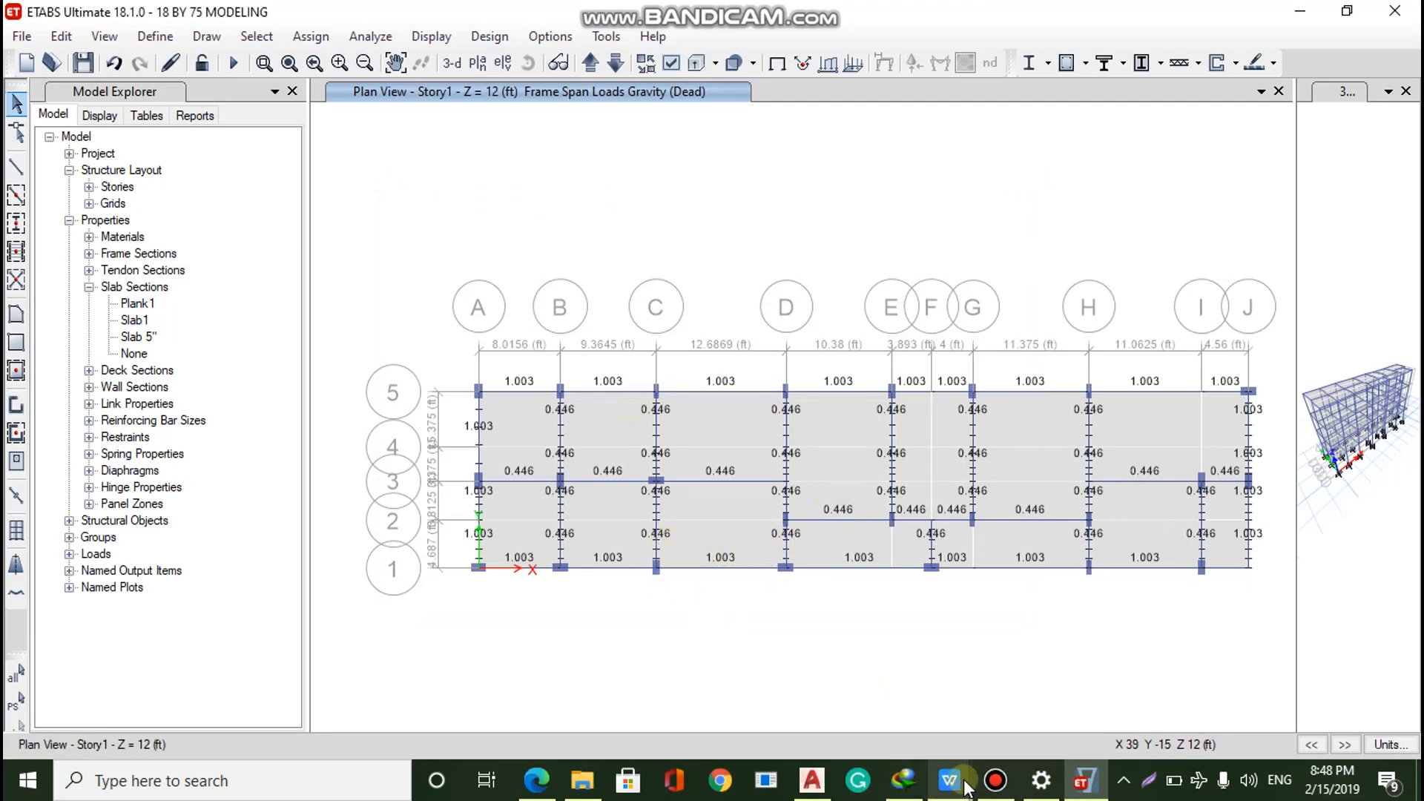
# Switch to AutoCAD to examine the hatched brick wall sketch with its height and beam depth dimensions, and return to ETABS
pyautogui.moveTo(958, 792)
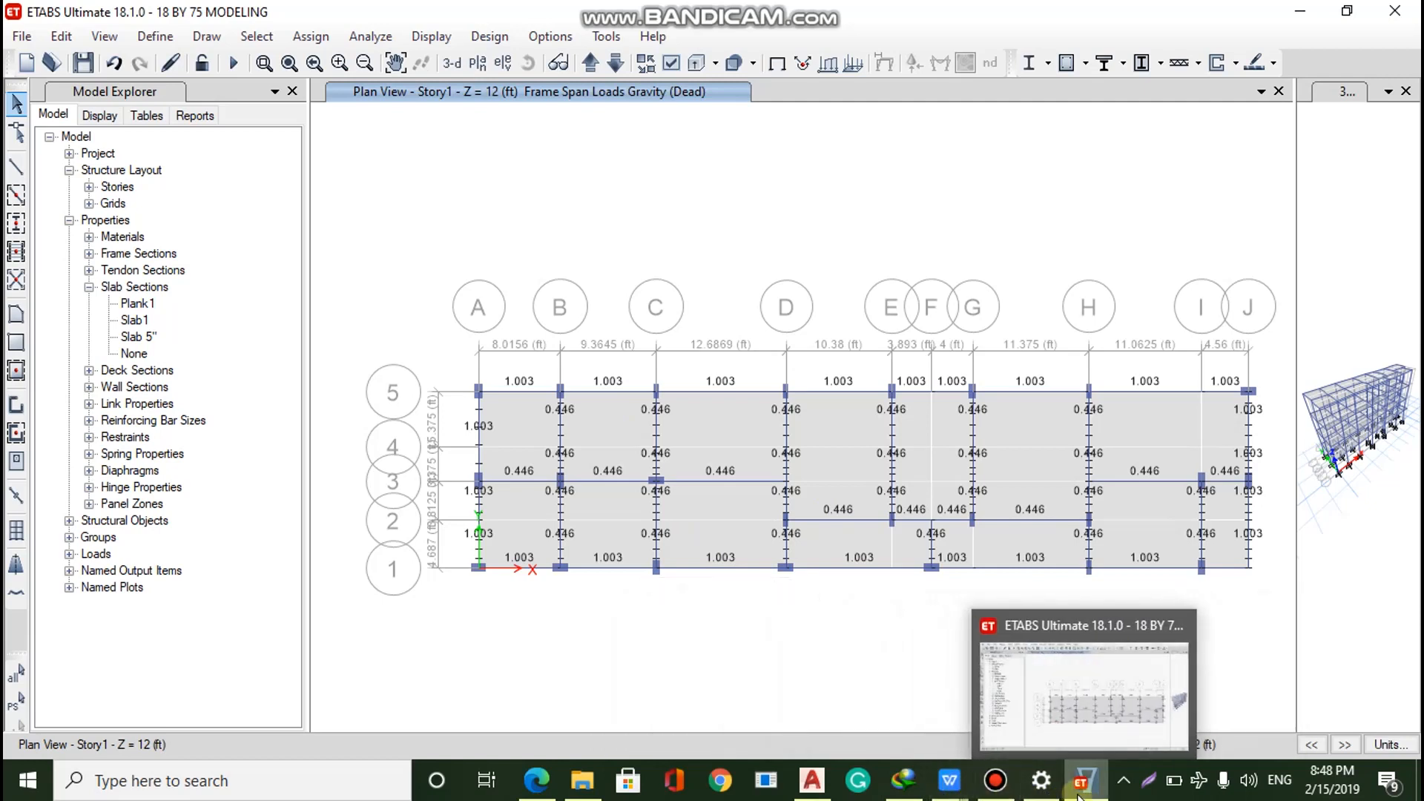
pyautogui.moveTo(812, 782)
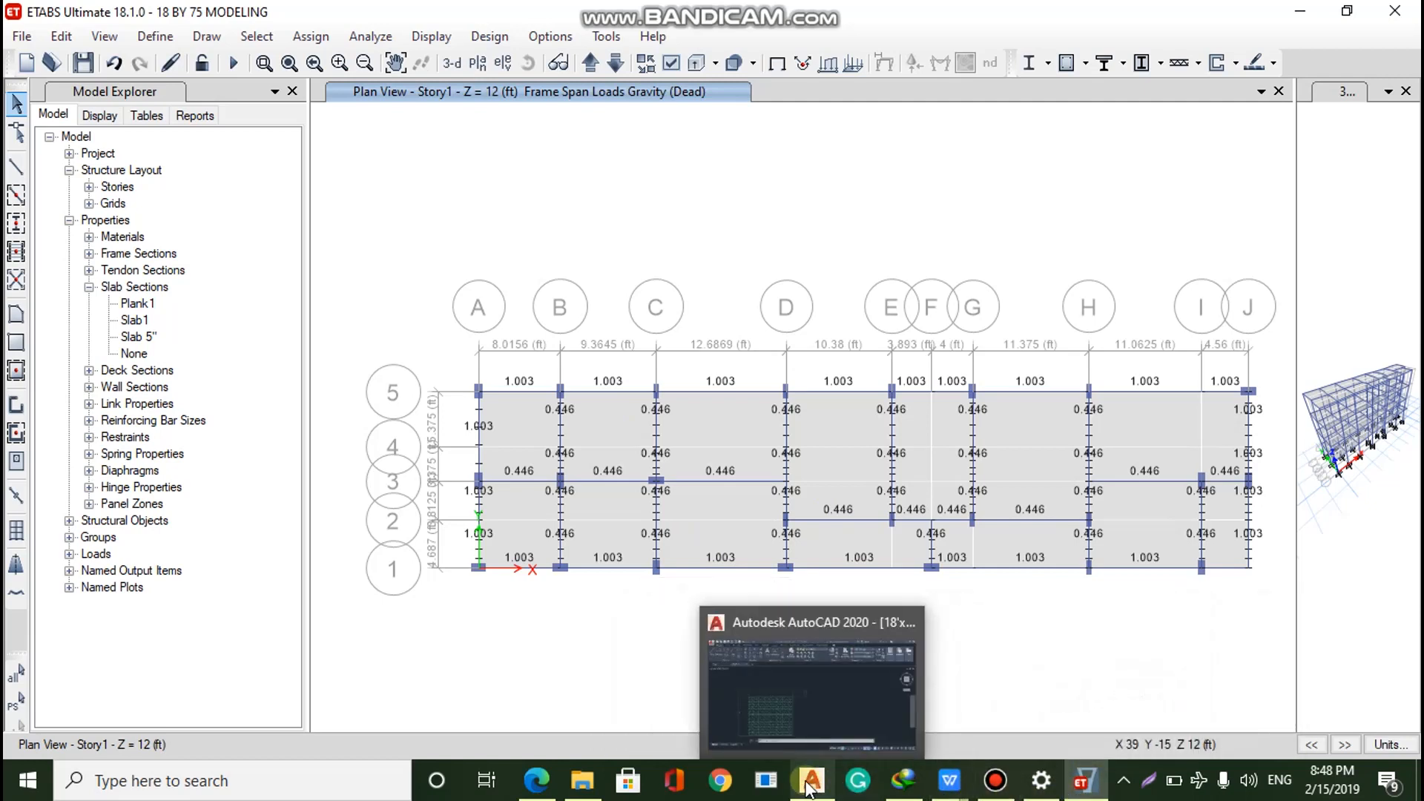
pyautogui.click(837, 719)
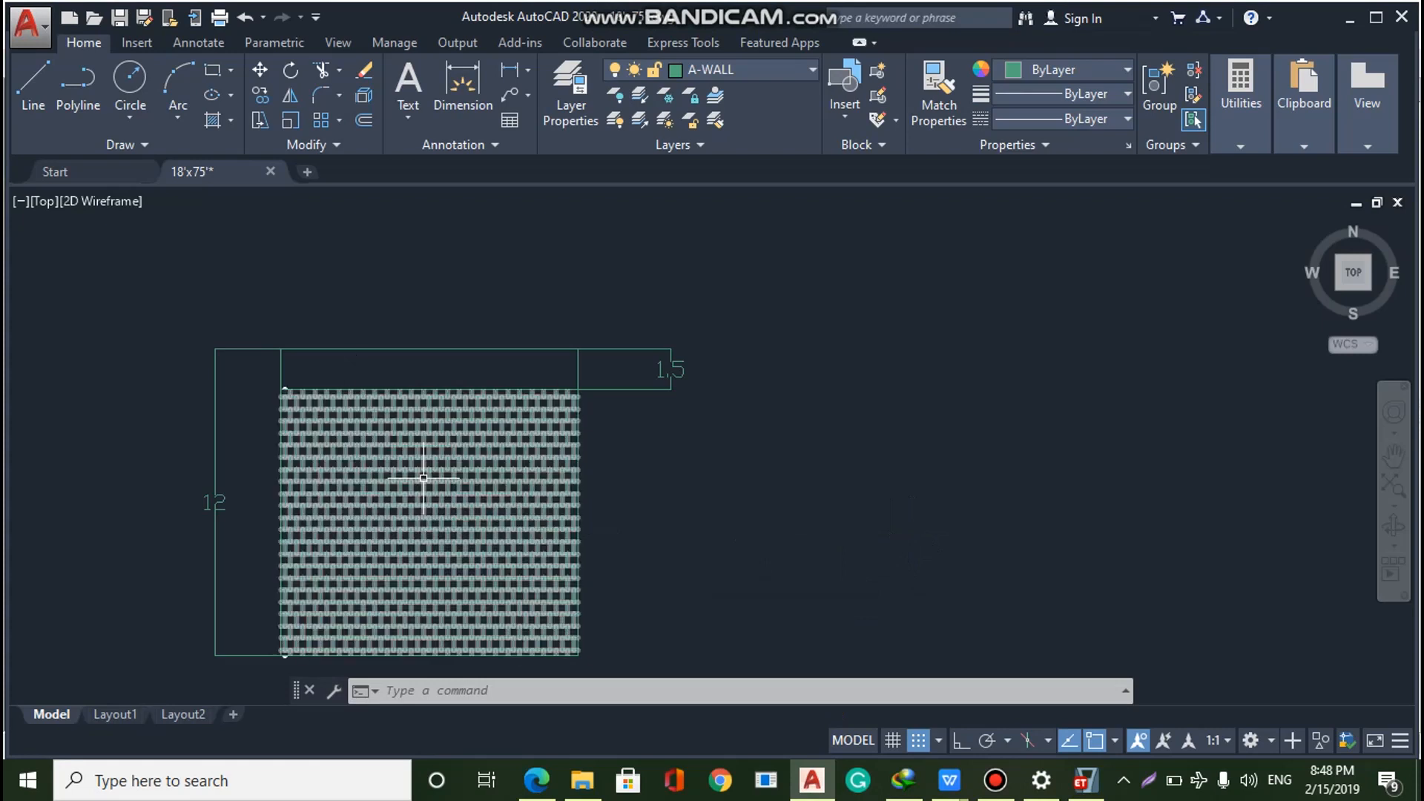
pyautogui.click(404, 555)
pyautogui.press('Escape')
pyautogui.click(528, 486)
pyautogui.press('Escape')
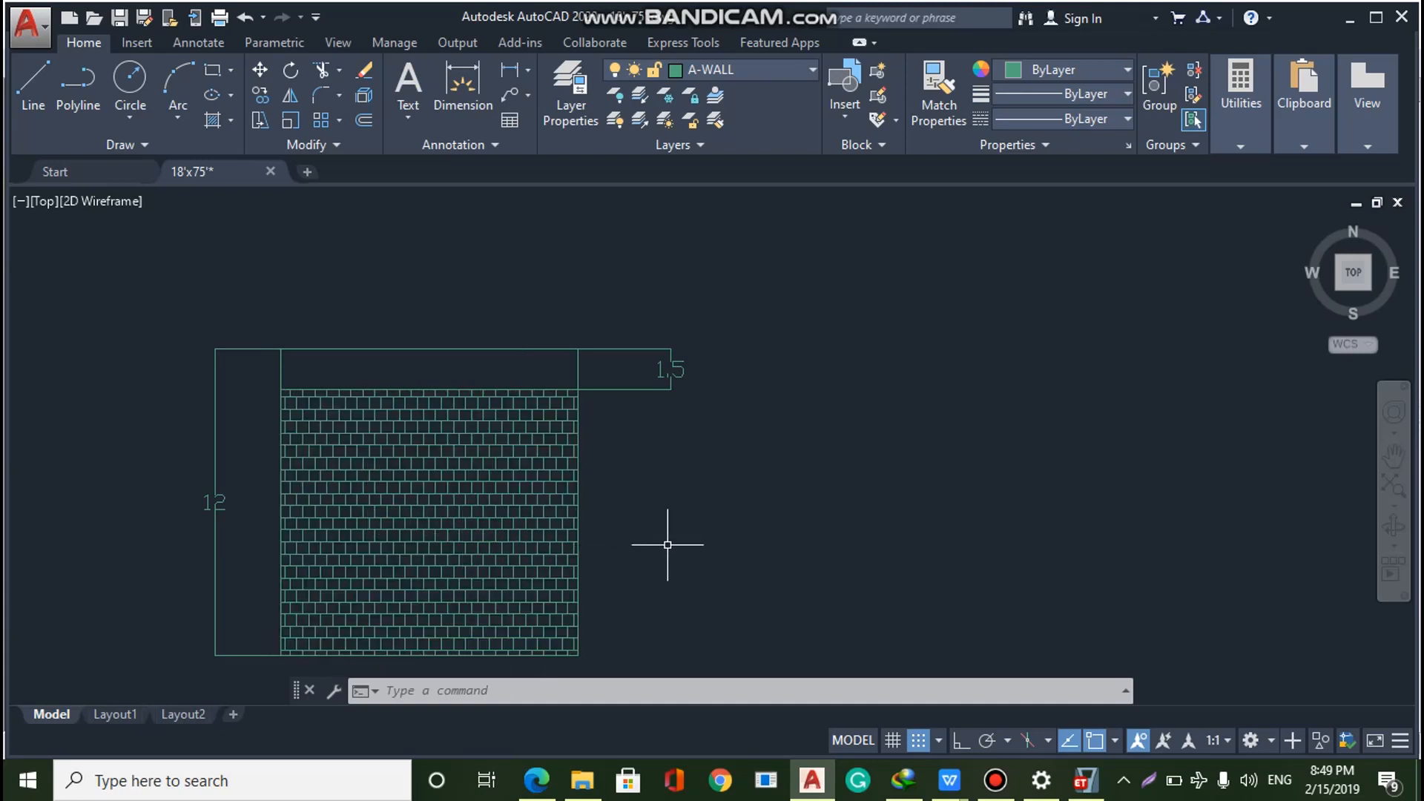
pyautogui.click(524, 529)
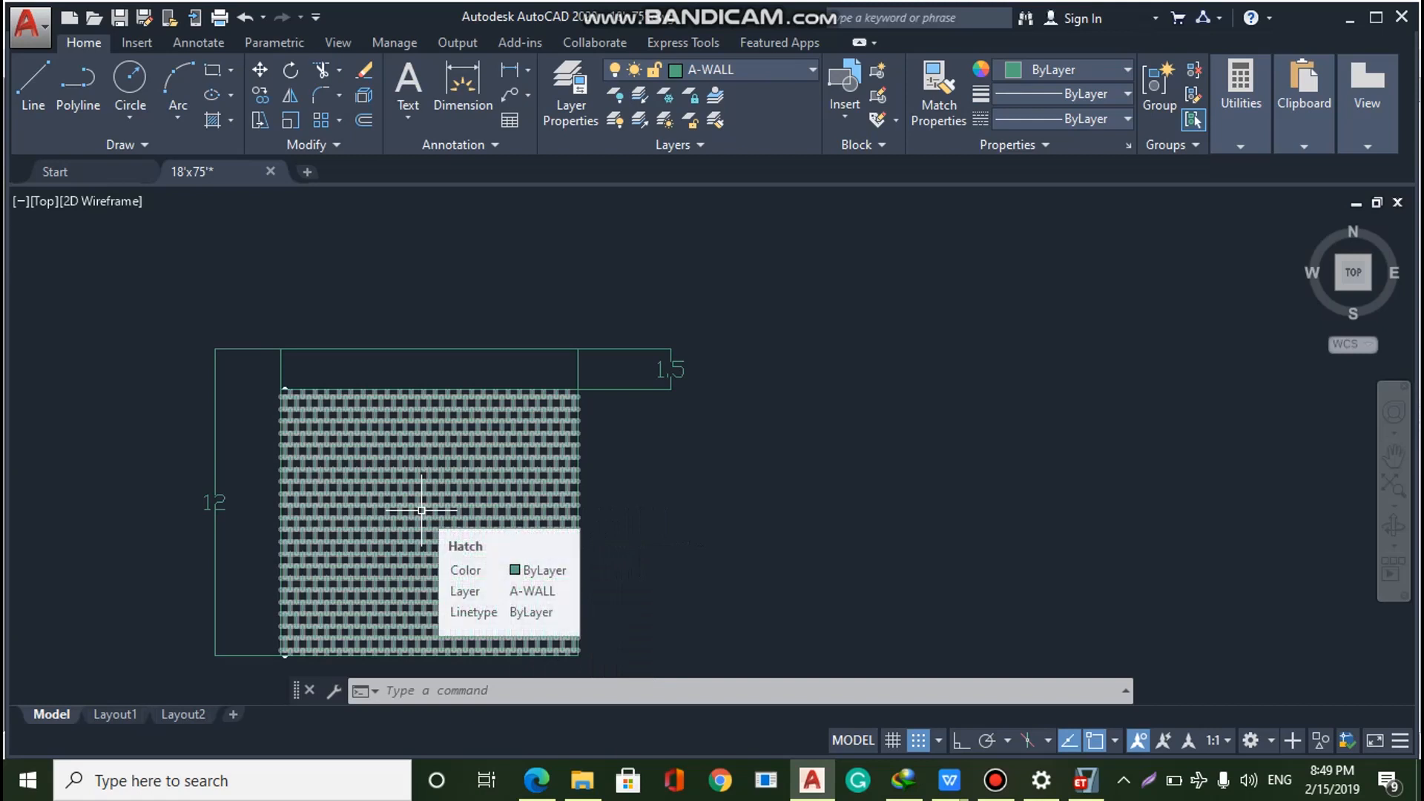
pyautogui.press('Escape')
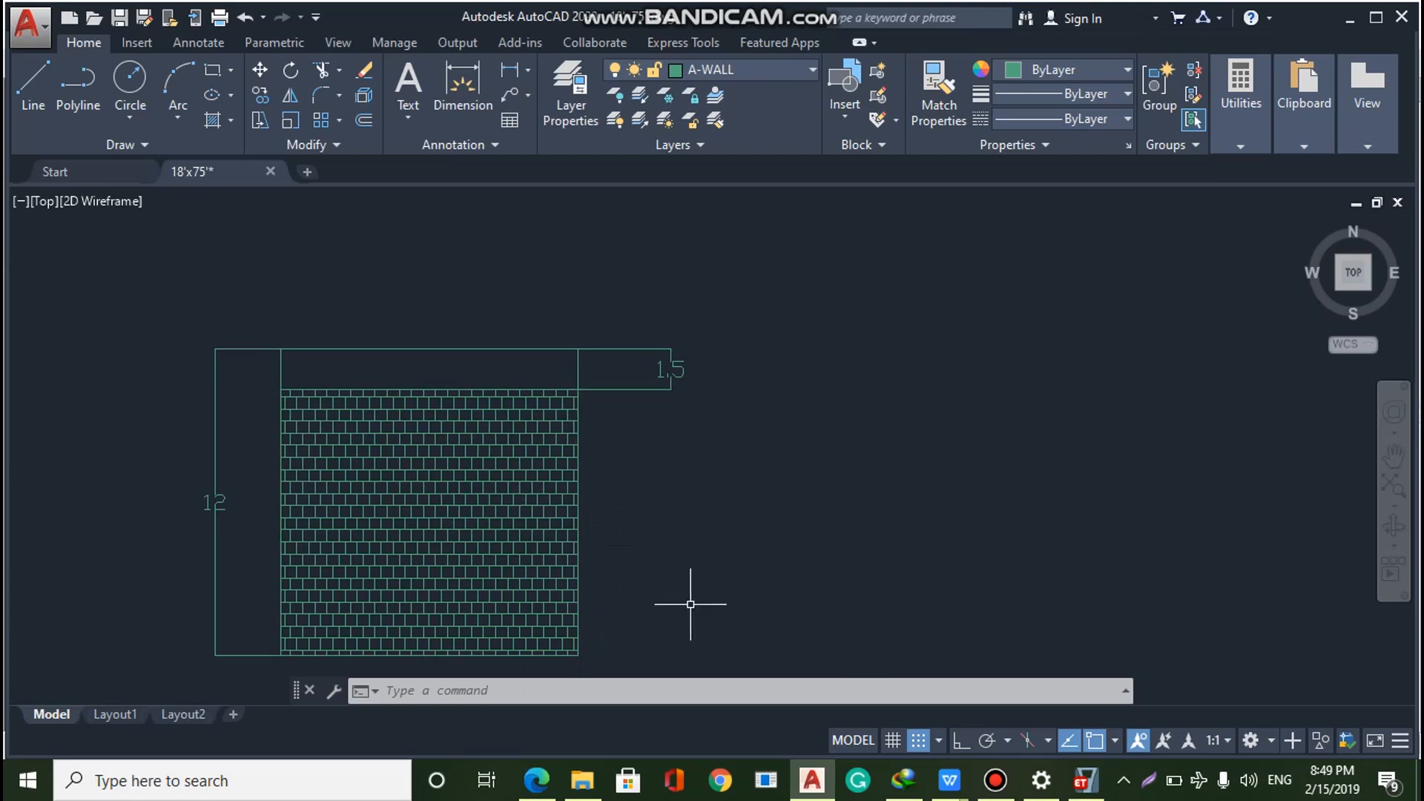
pyautogui.click(1083, 788)
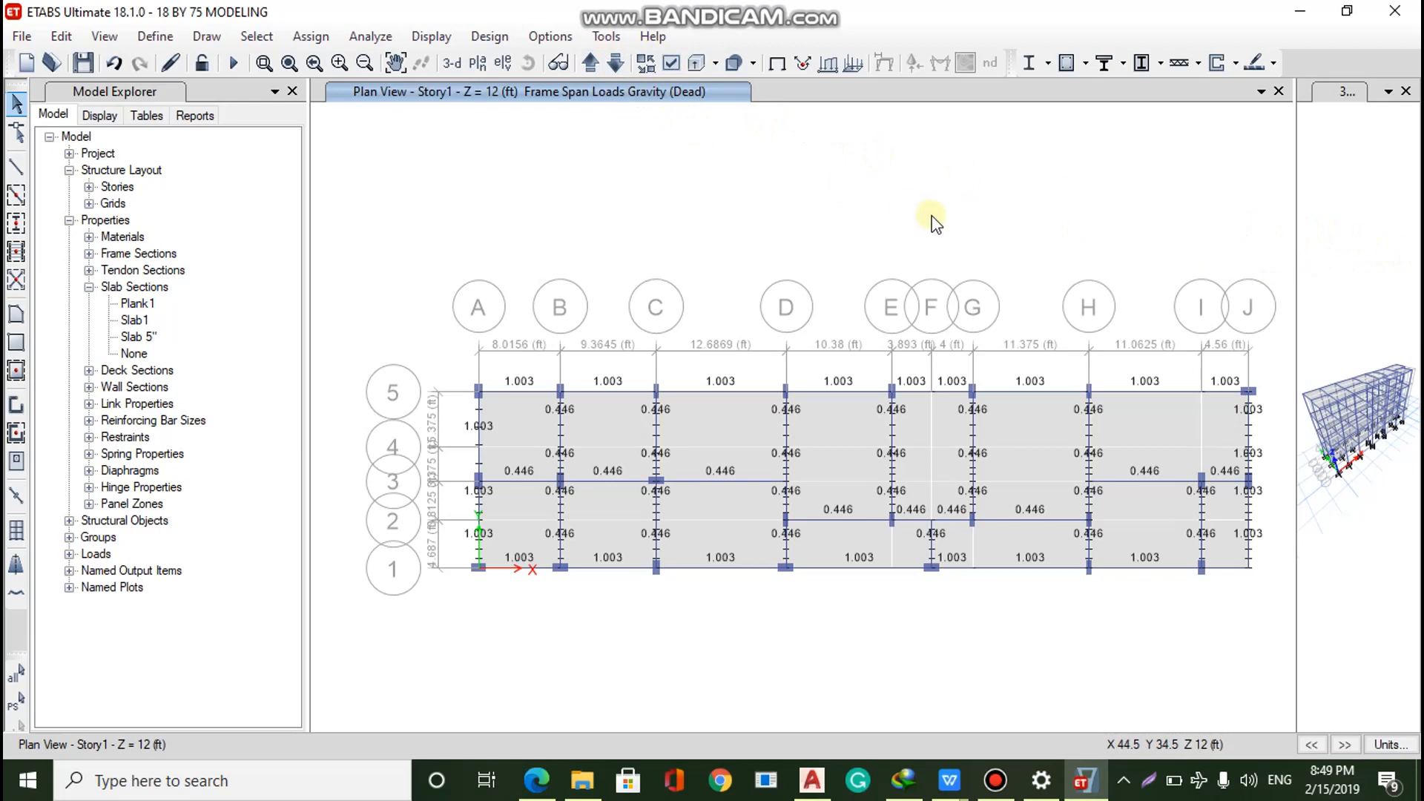
# Add another view window beside the plan and set it to the elevation at grid F
pyautogui.click(1261, 91)
pyautogui.click(1164, 139)
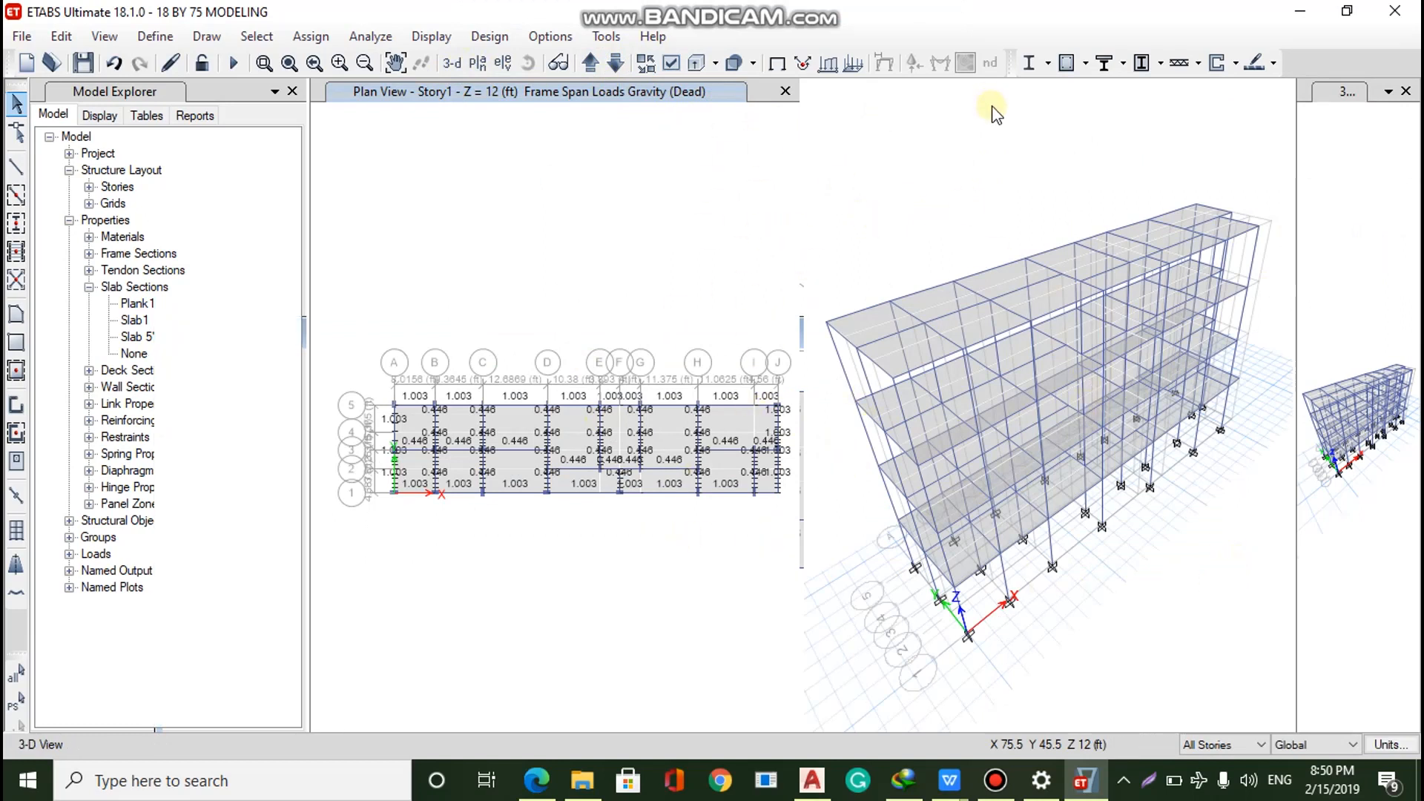
pyautogui.click(502, 63)
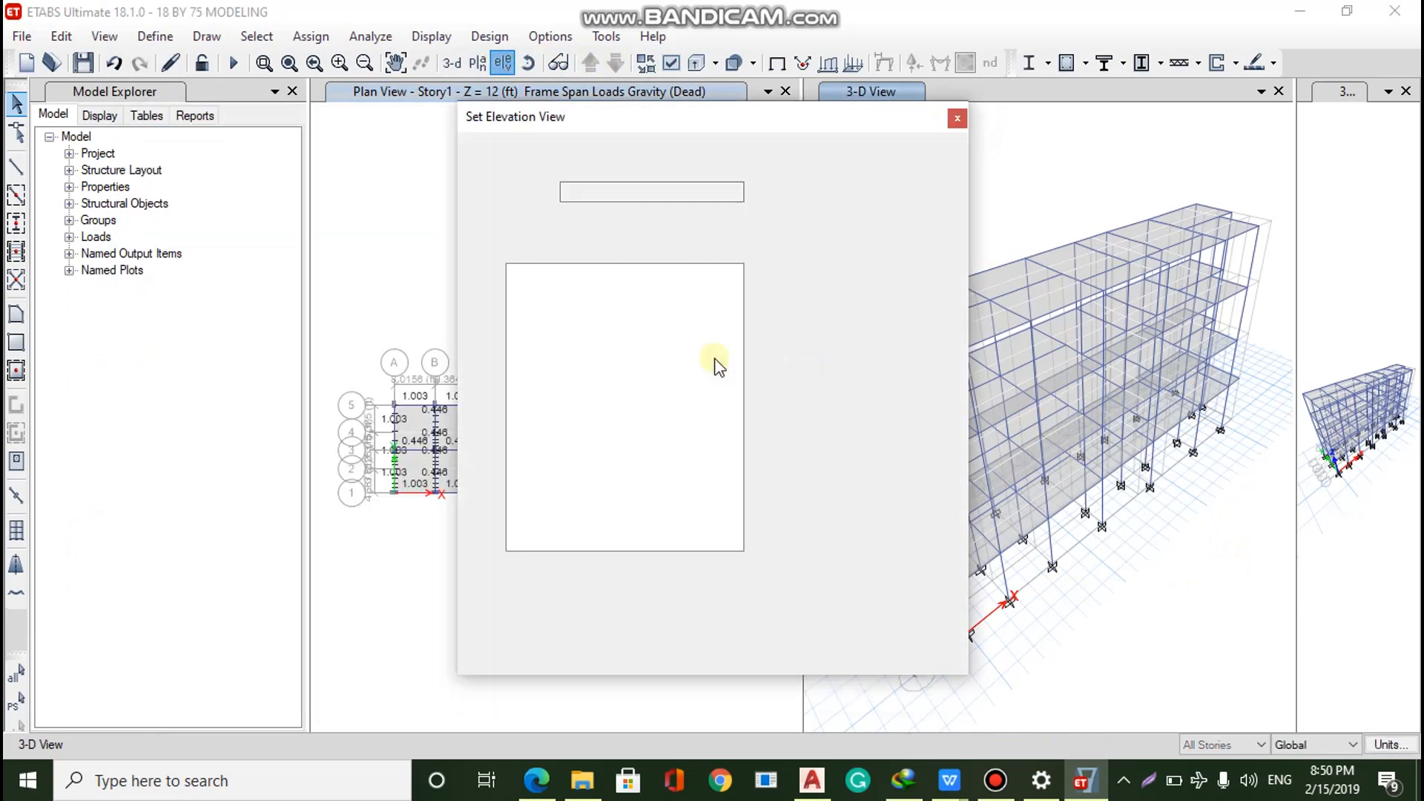
pyautogui.click(546, 339)
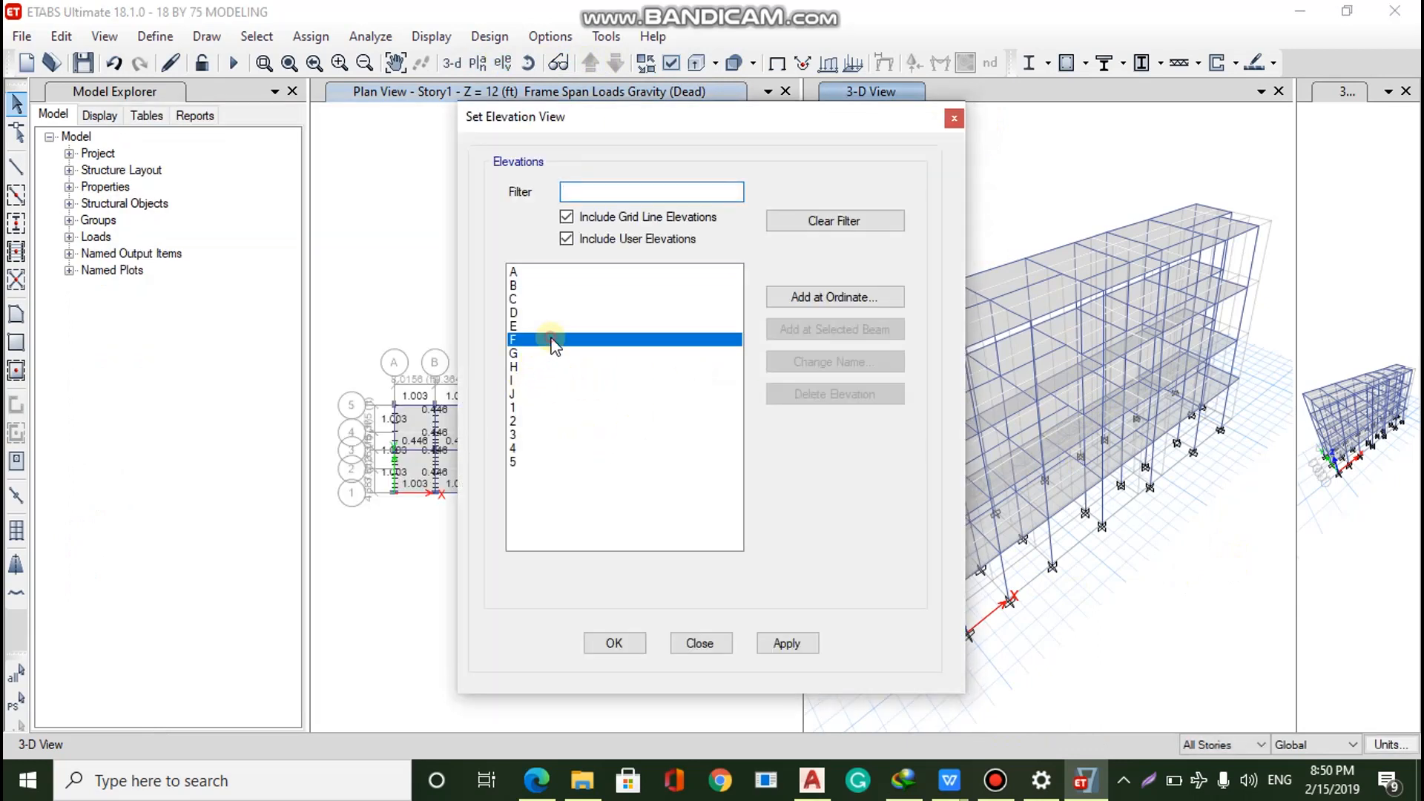
pyautogui.click(615, 643)
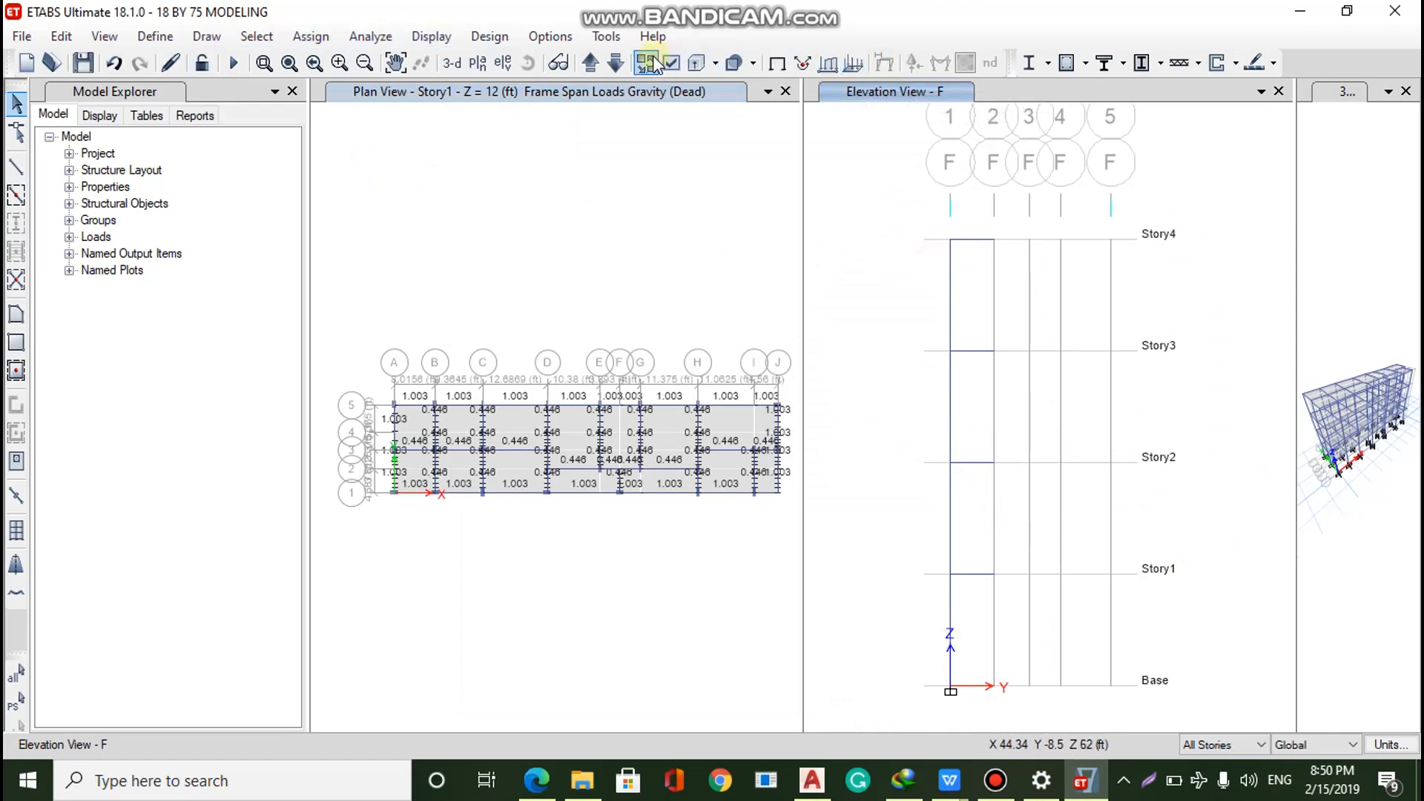
# Show the directly applied Dead frame span loads with their values on the grid F elevation
pyautogui.click(443, 37)
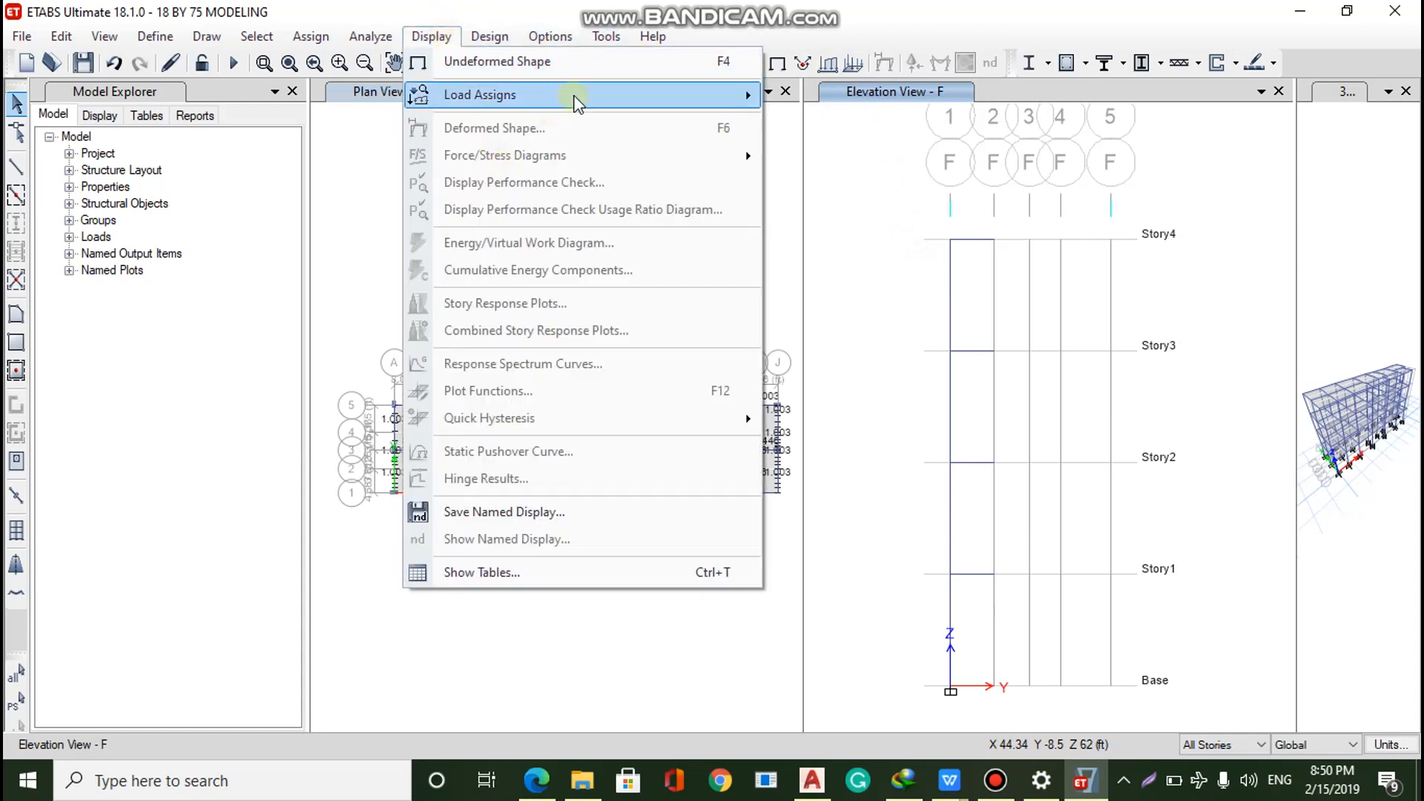
pyautogui.moveTo(576, 95)
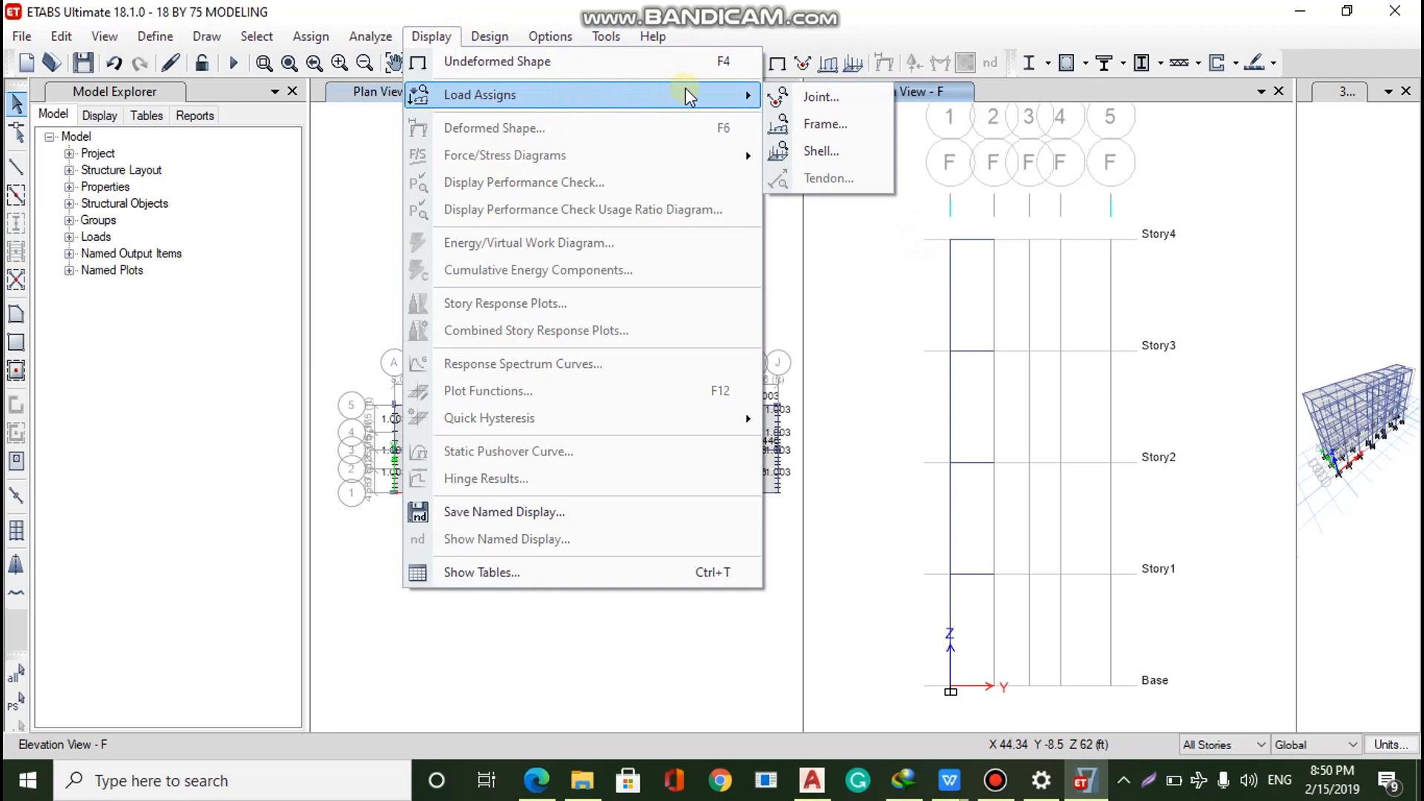
pyautogui.click(817, 126)
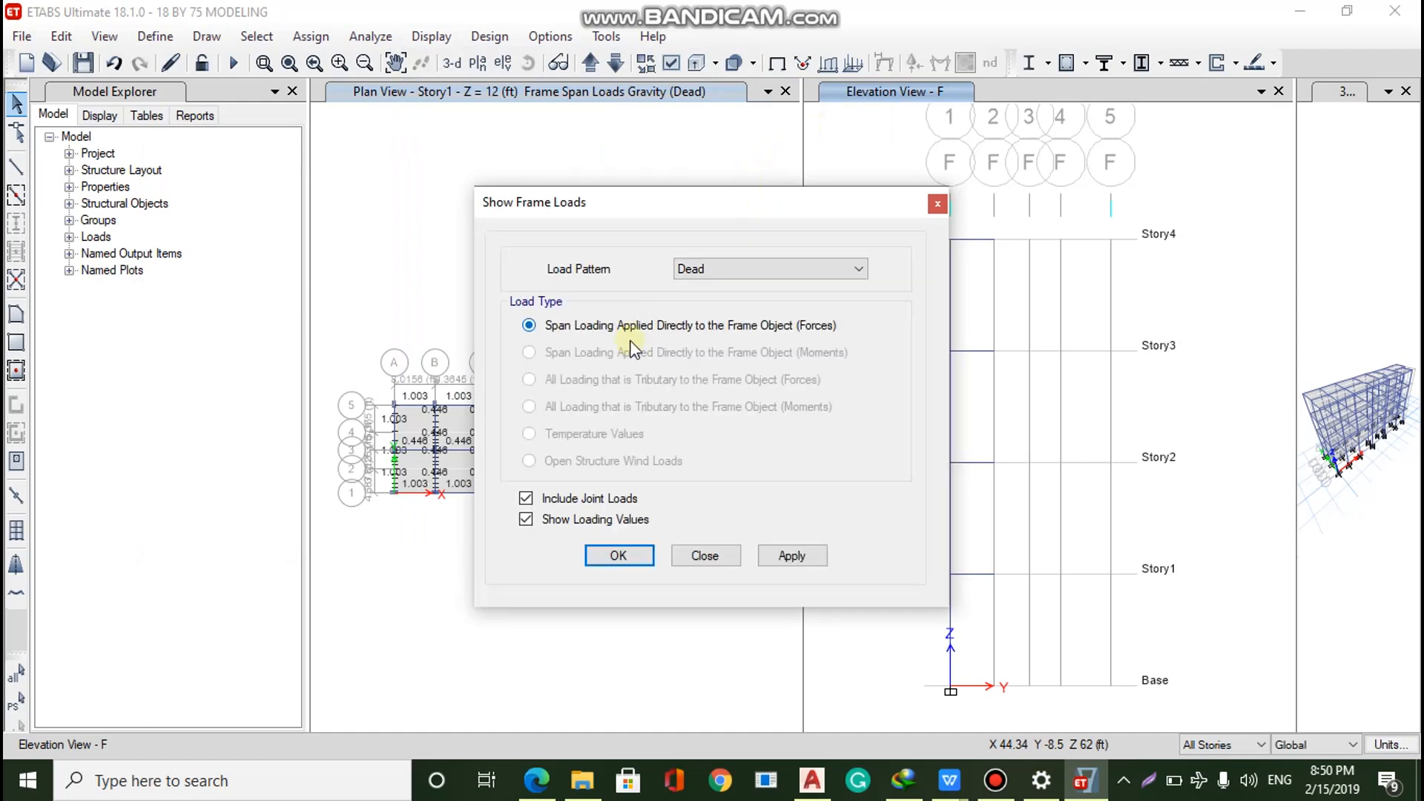
pyautogui.click(740, 270)
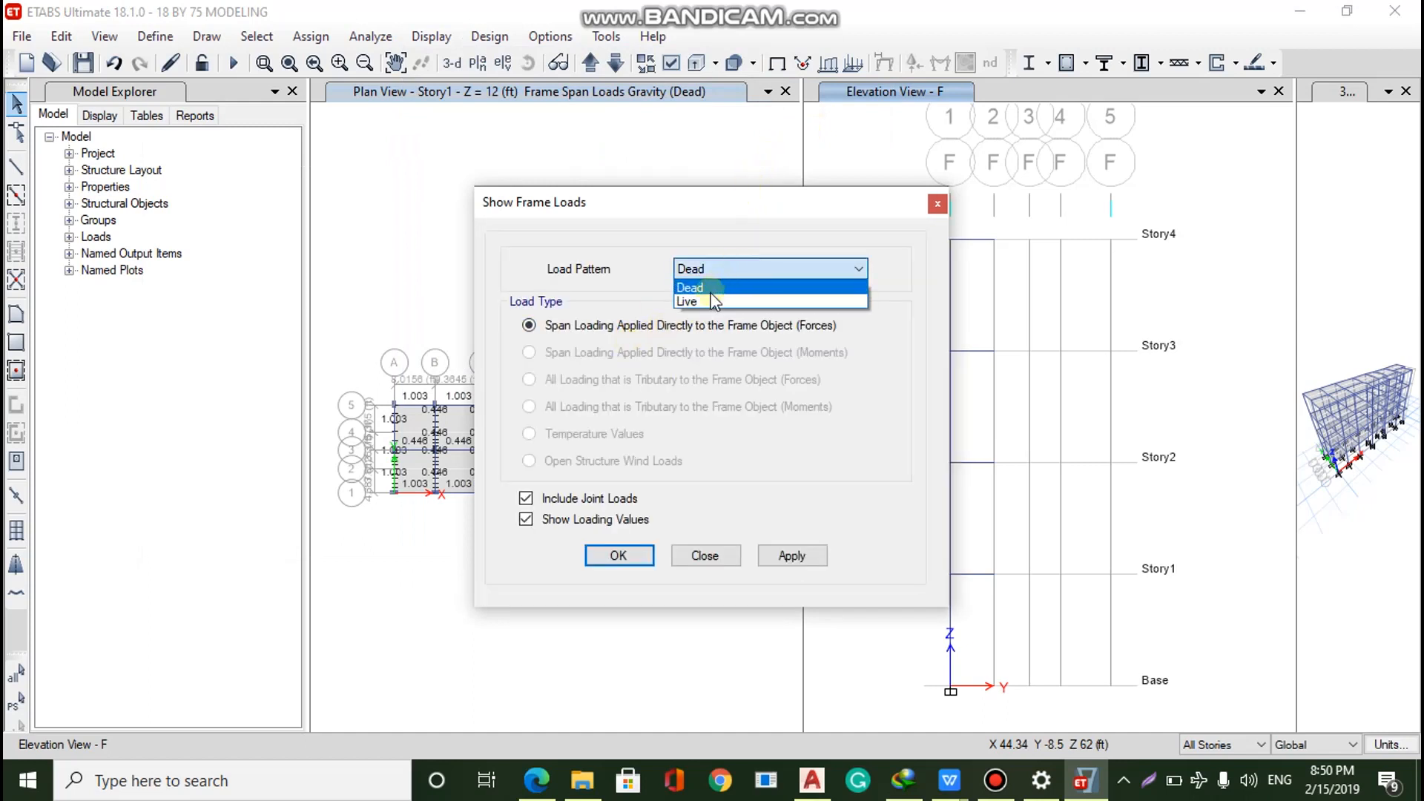
pyautogui.click(710, 289)
pyautogui.click(780, 555)
pyautogui.click(648, 558)
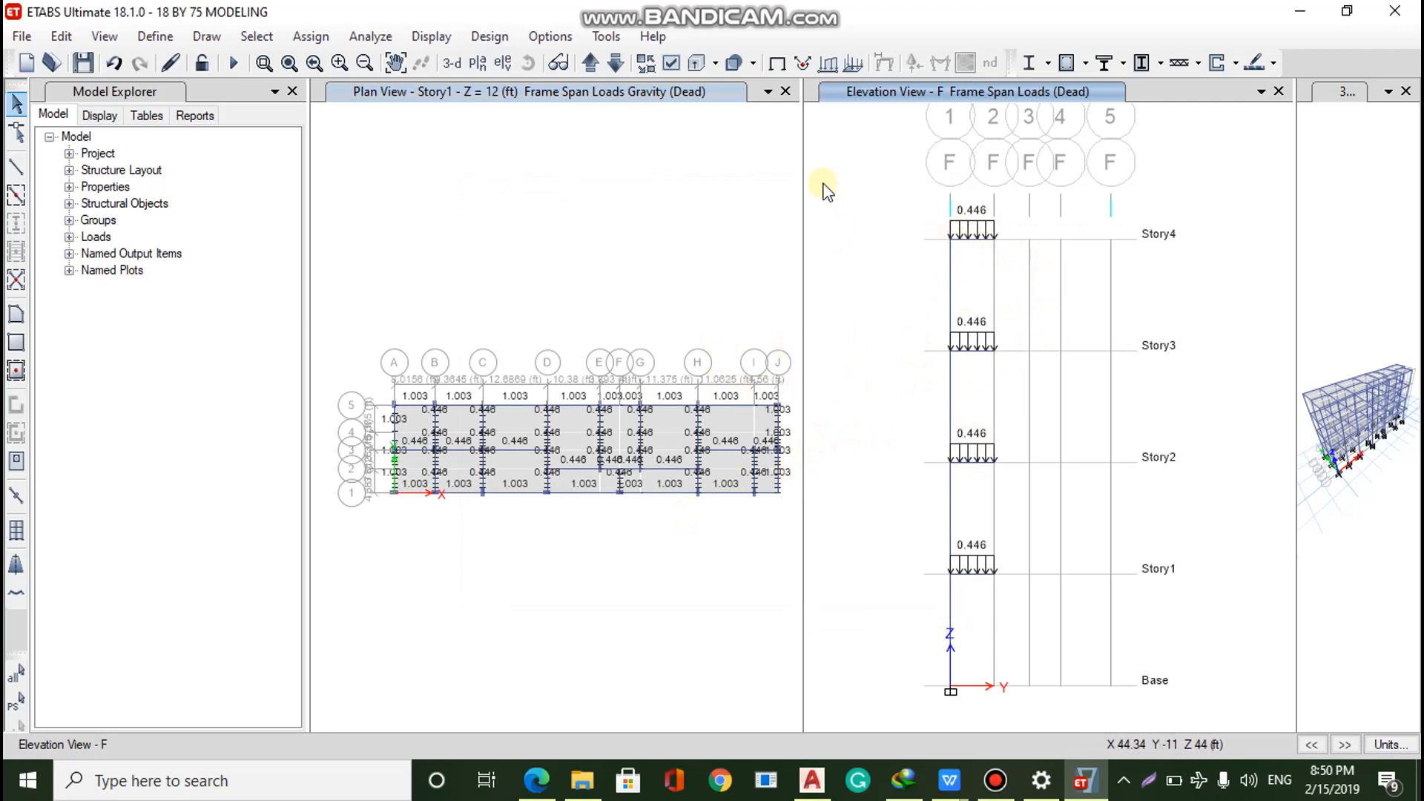
# Clear the load display from the grid F elevation and check whether Live pattern frame loads can be shown
pyautogui.click(777, 64)
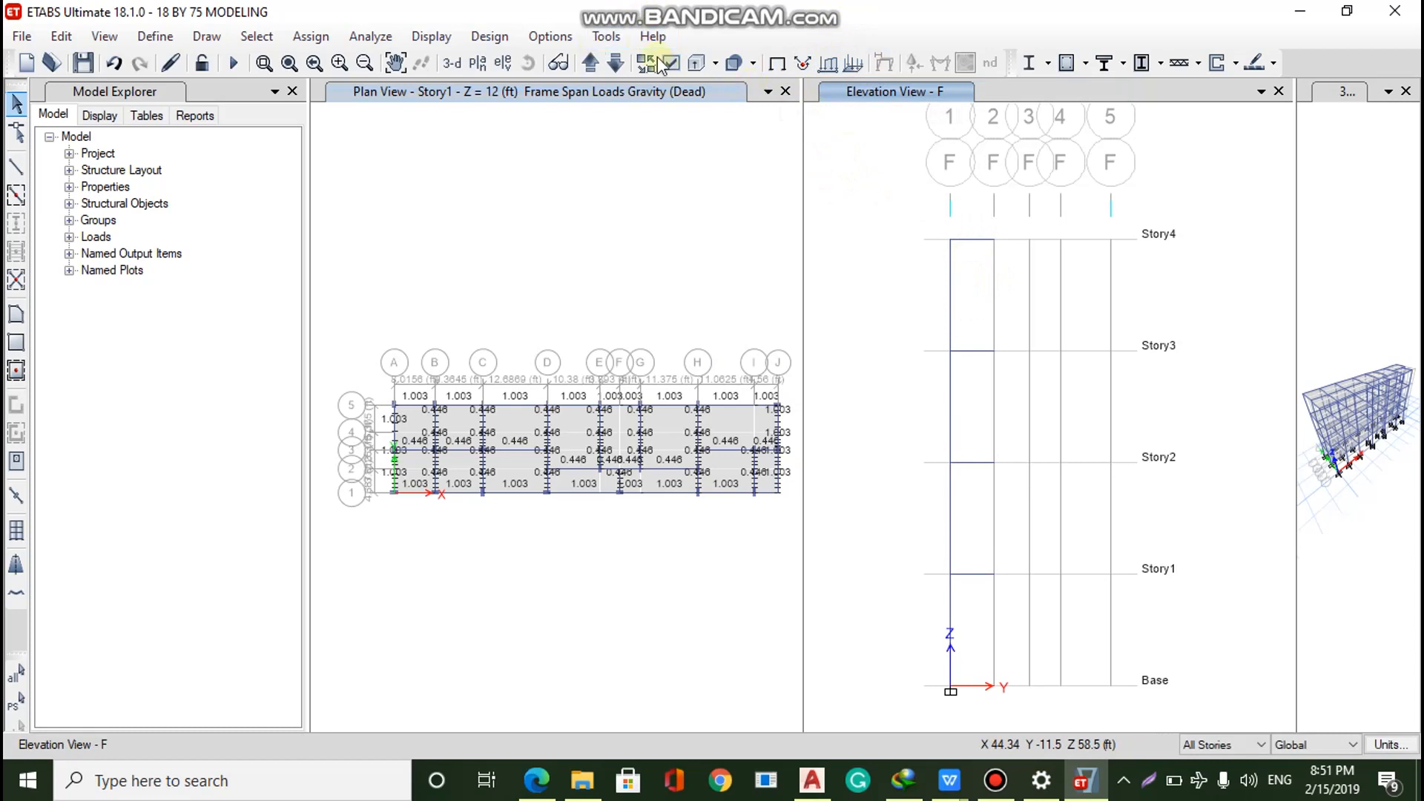
pyautogui.click(454, 38)
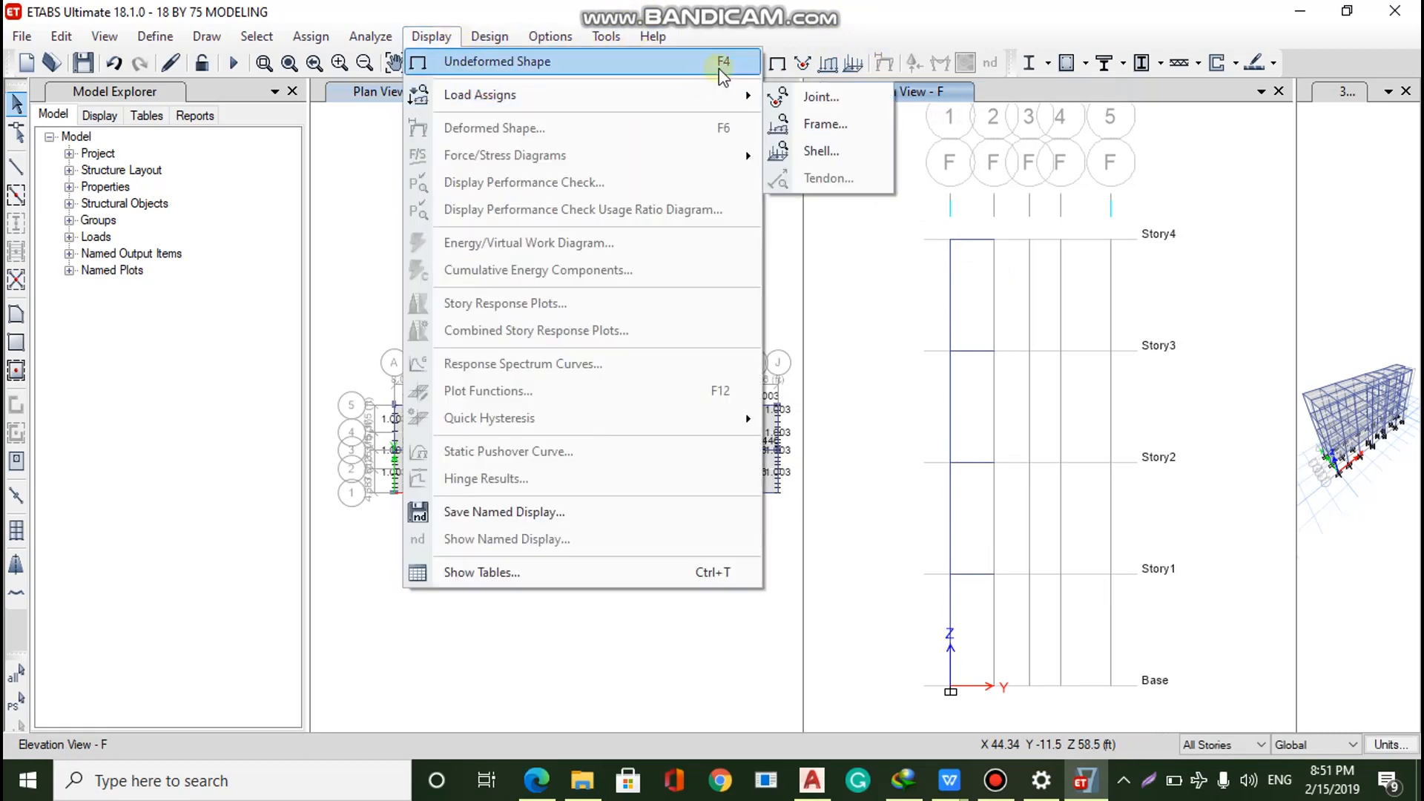
pyautogui.click(786, 123)
pyautogui.click(749, 269)
pyautogui.click(724, 301)
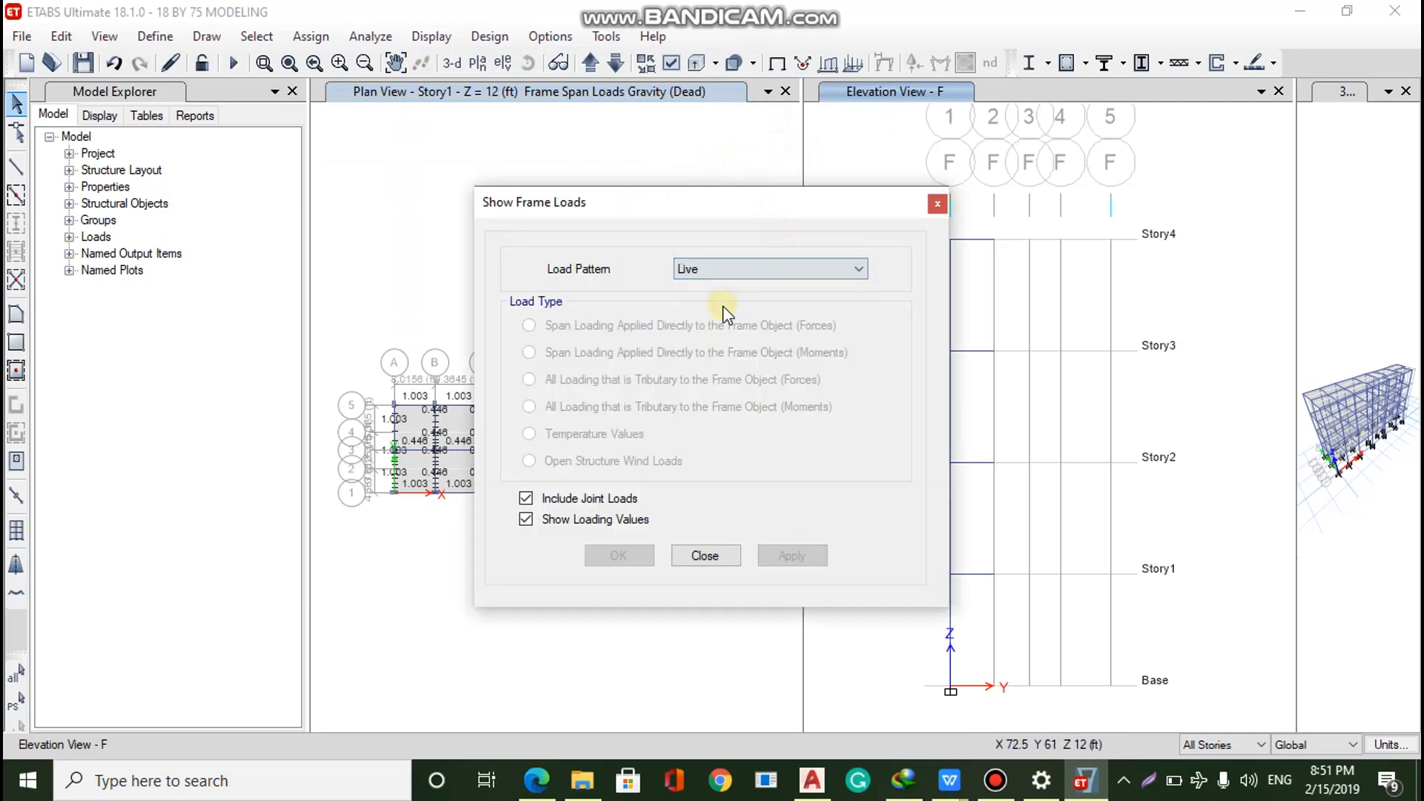
pyautogui.click(723, 562)
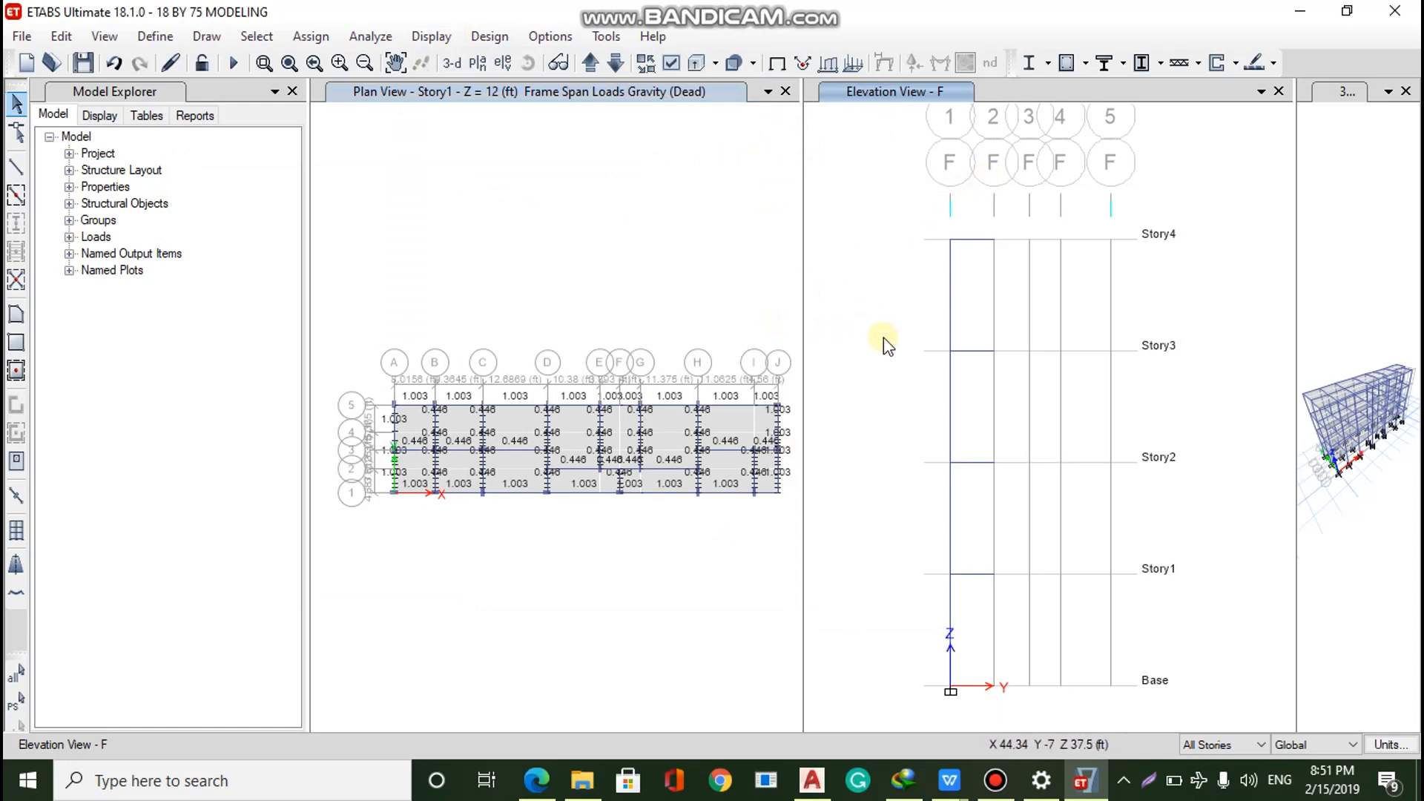
pyautogui.scroll(-5, 883, 337)
pyautogui.scroll(5, 897, 338)
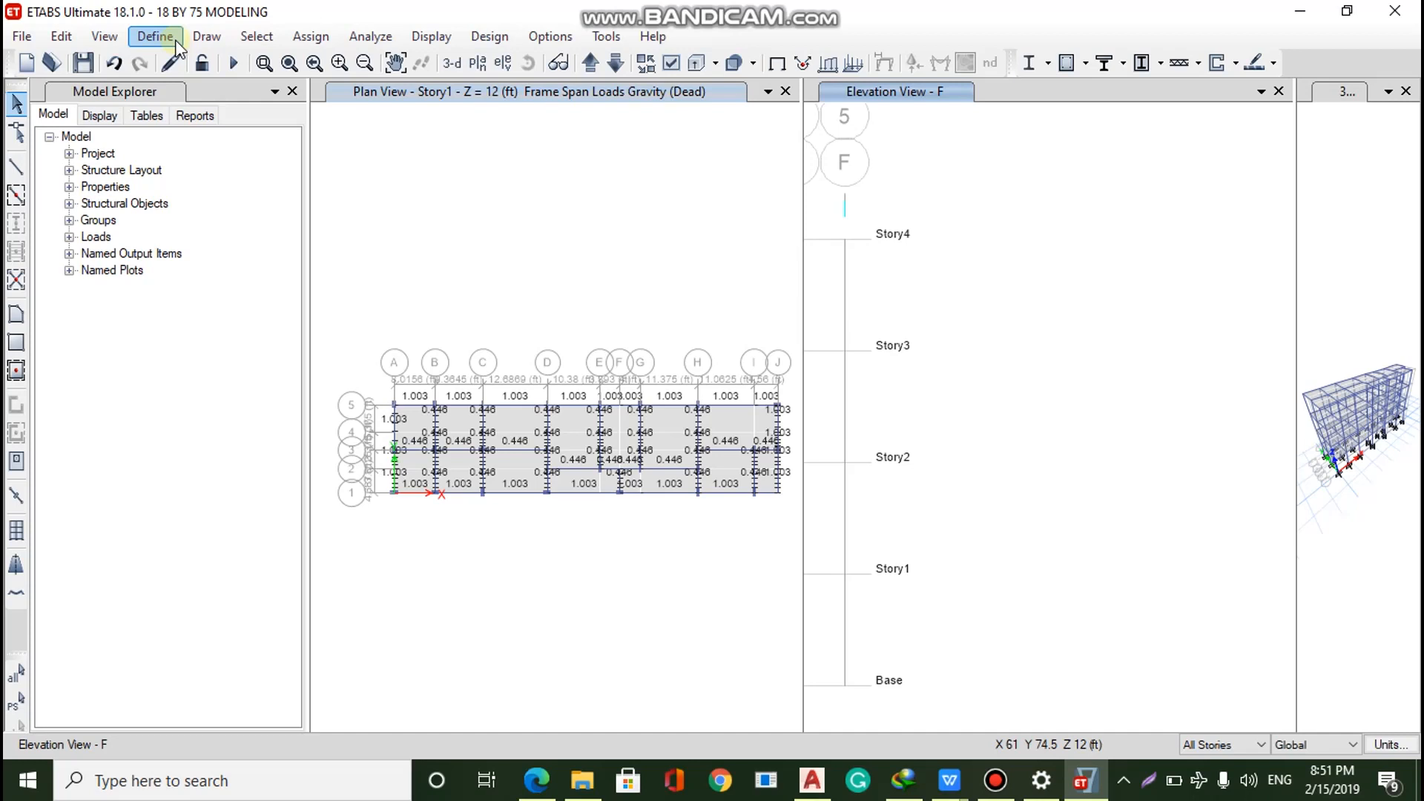
# Open the load pattern definitions and enter eq +x as the name of a new load
pyautogui.click(156, 36)
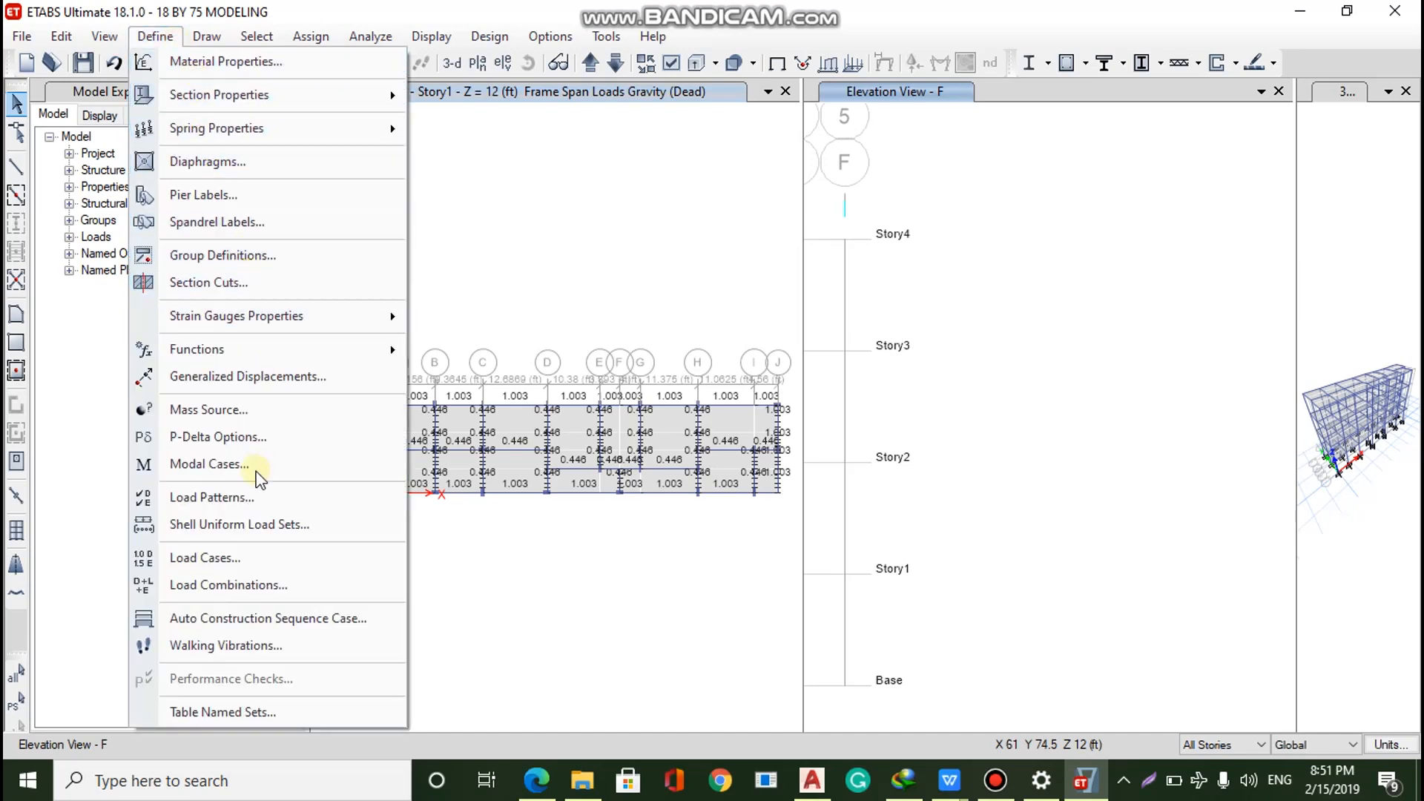
pyautogui.moveTo(329, 355)
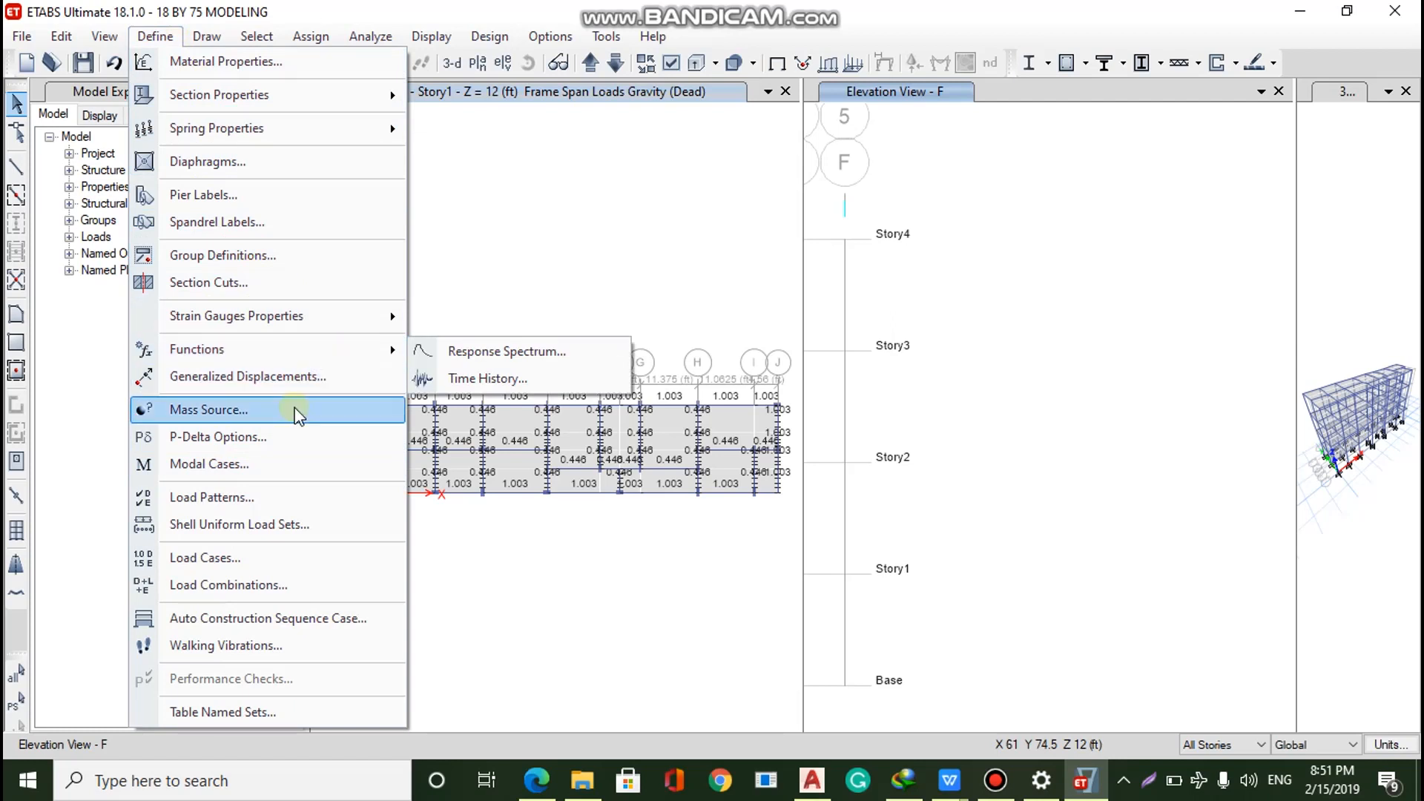
pyautogui.click(252, 496)
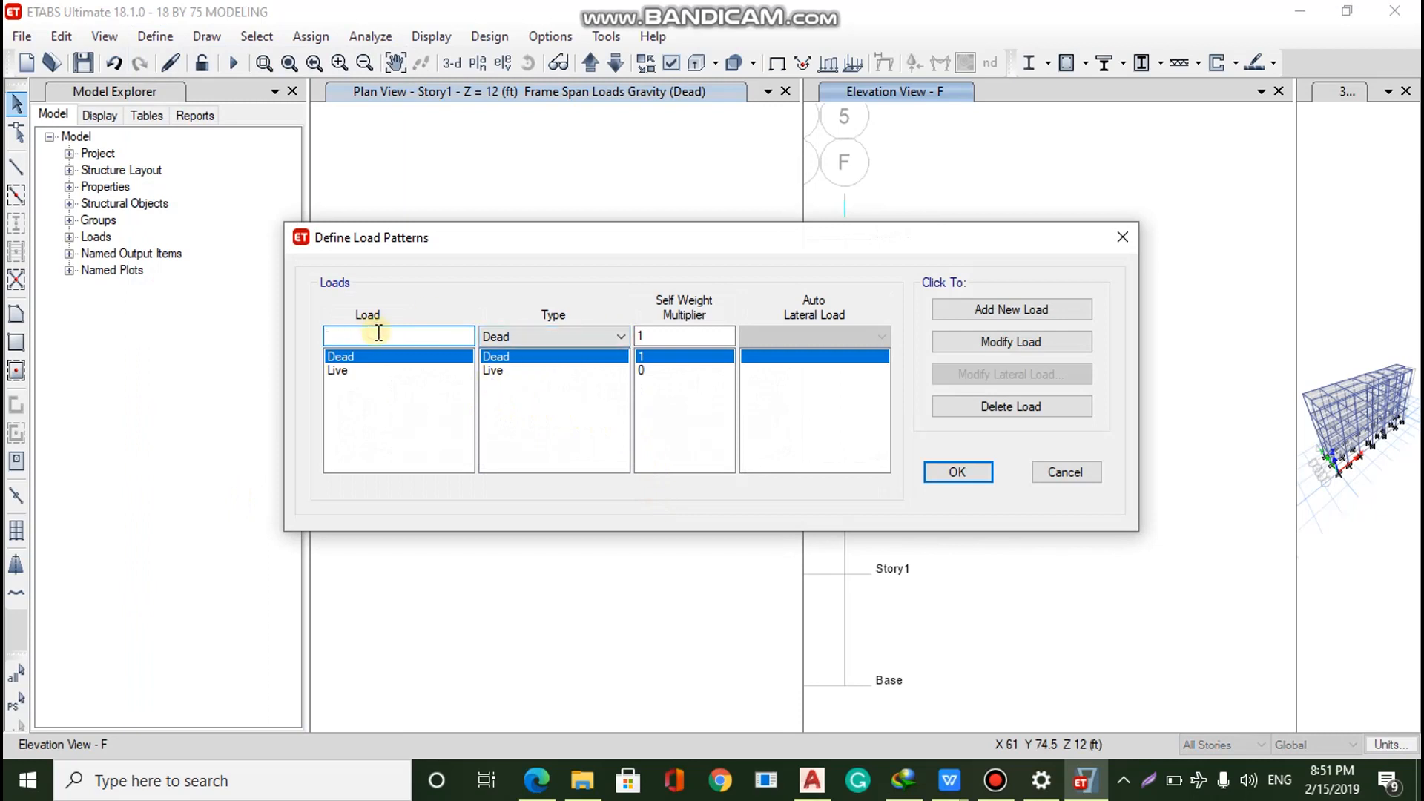
pyautogui.write('eq')
pyautogui.write('+x')
pyautogui.click(910, 236)
pyautogui.moveTo(909, 233); pyautogui.dragTo(850, 528)
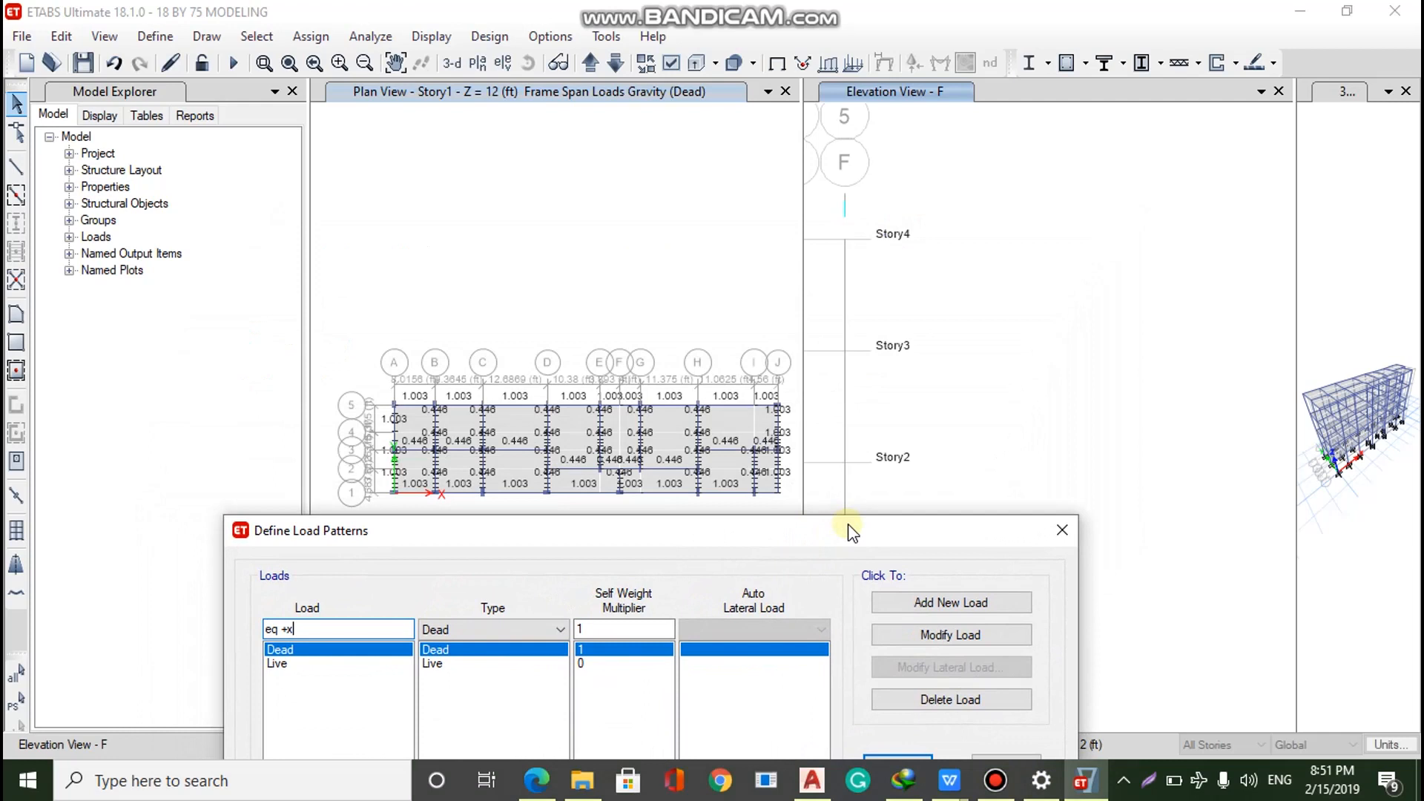
pyautogui.moveTo(825, 530); pyautogui.dragTo(950, 280)
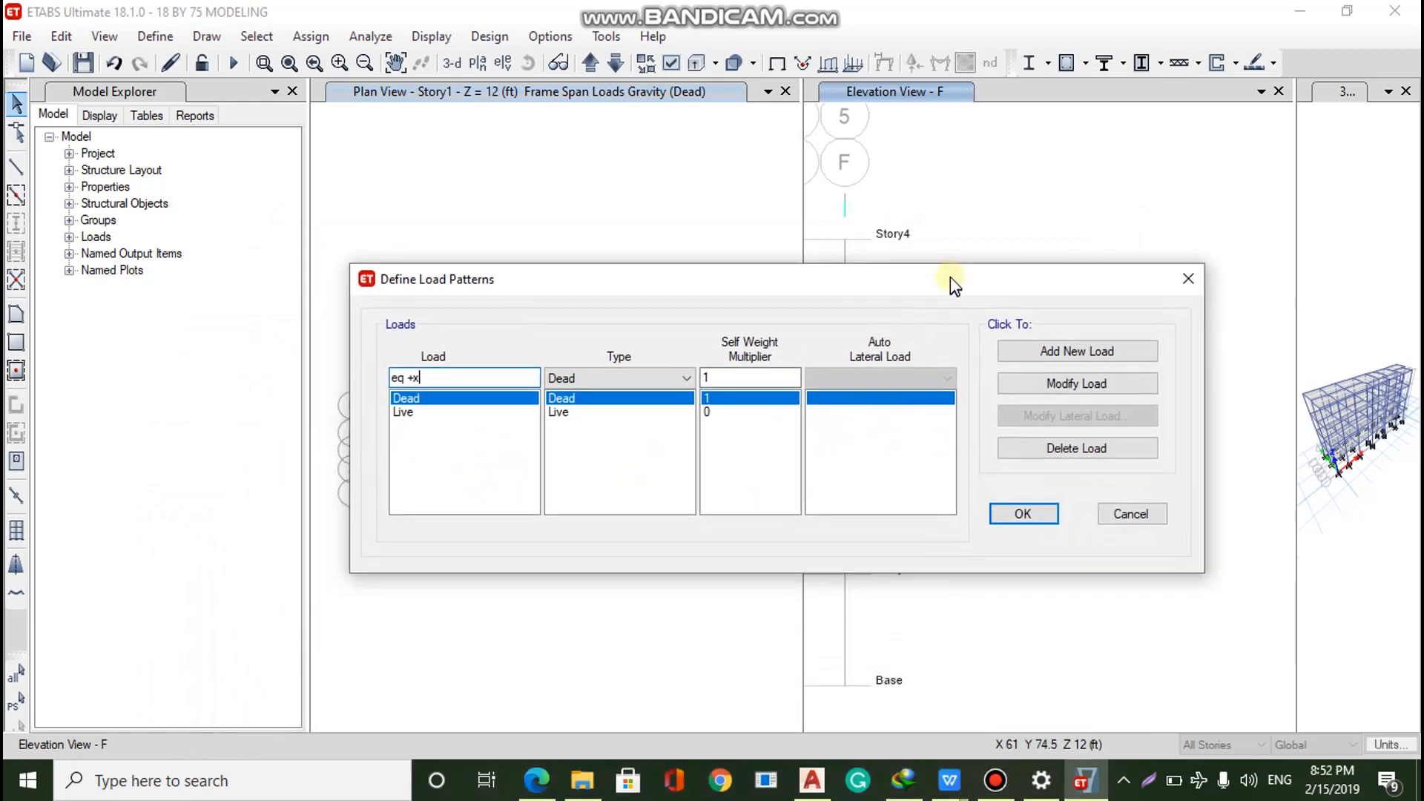
# Give eq +x the Seismic type with the IS1893 2002 auto lateral load and add it to the load patterns
pyautogui.click(624, 374)
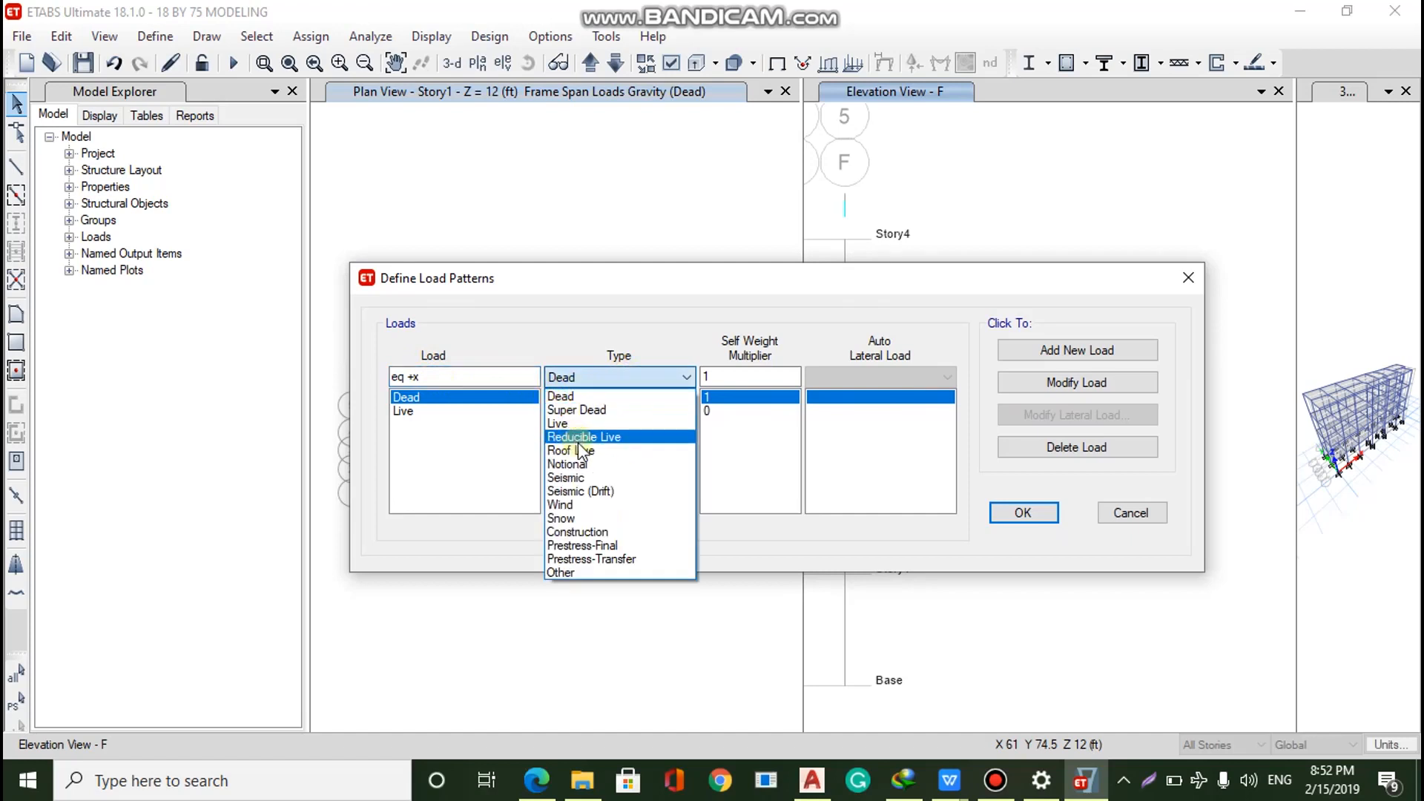
pyautogui.click(594, 479)
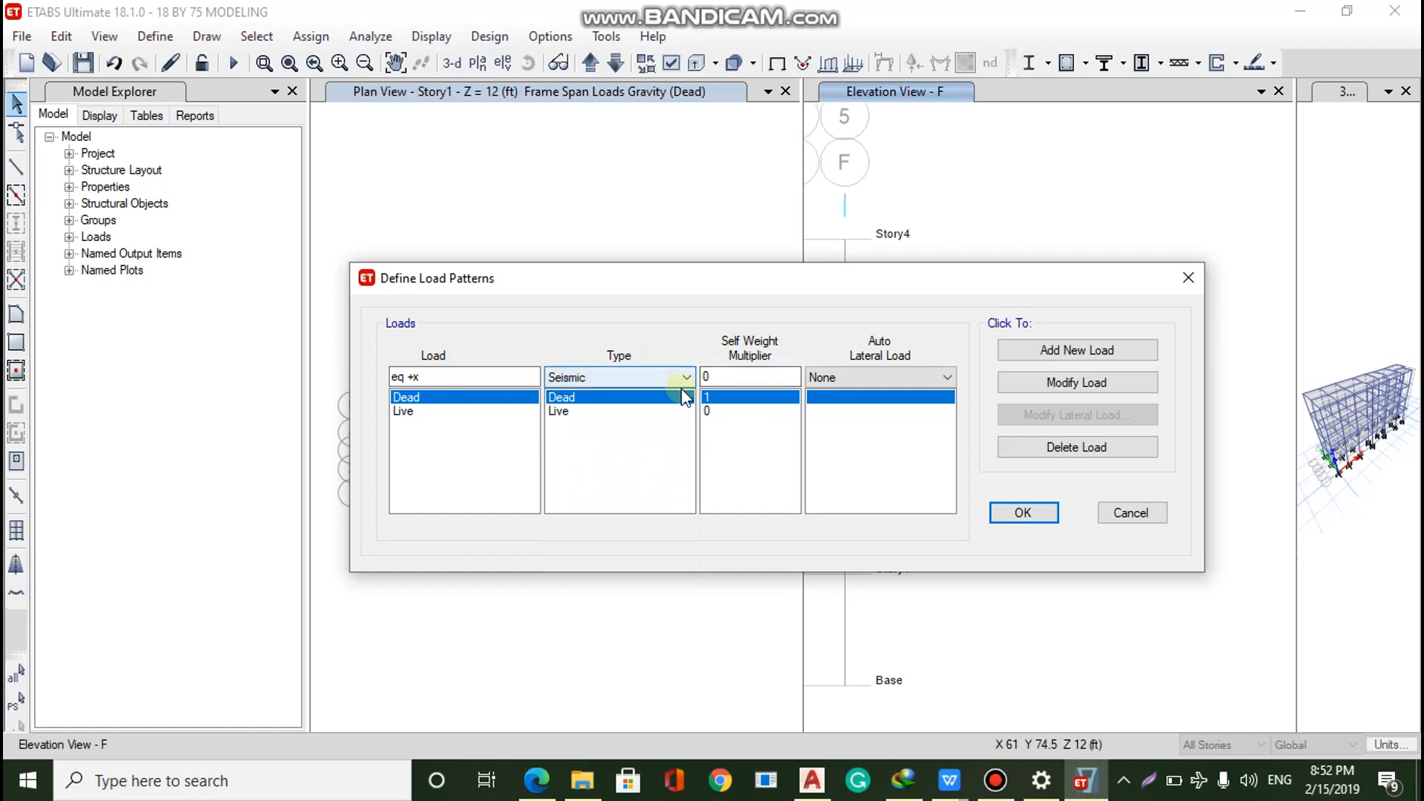
pyautogui.click(857, 380)
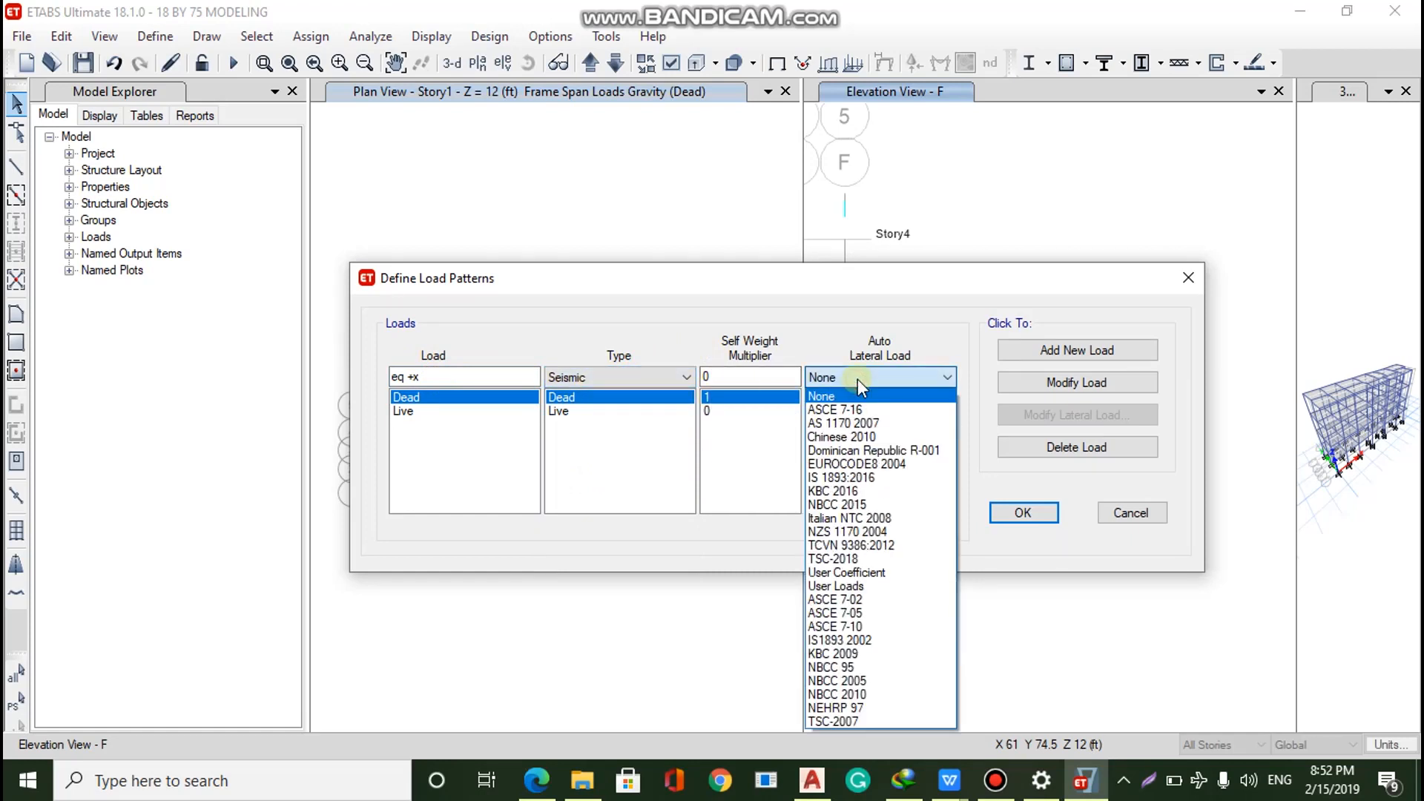
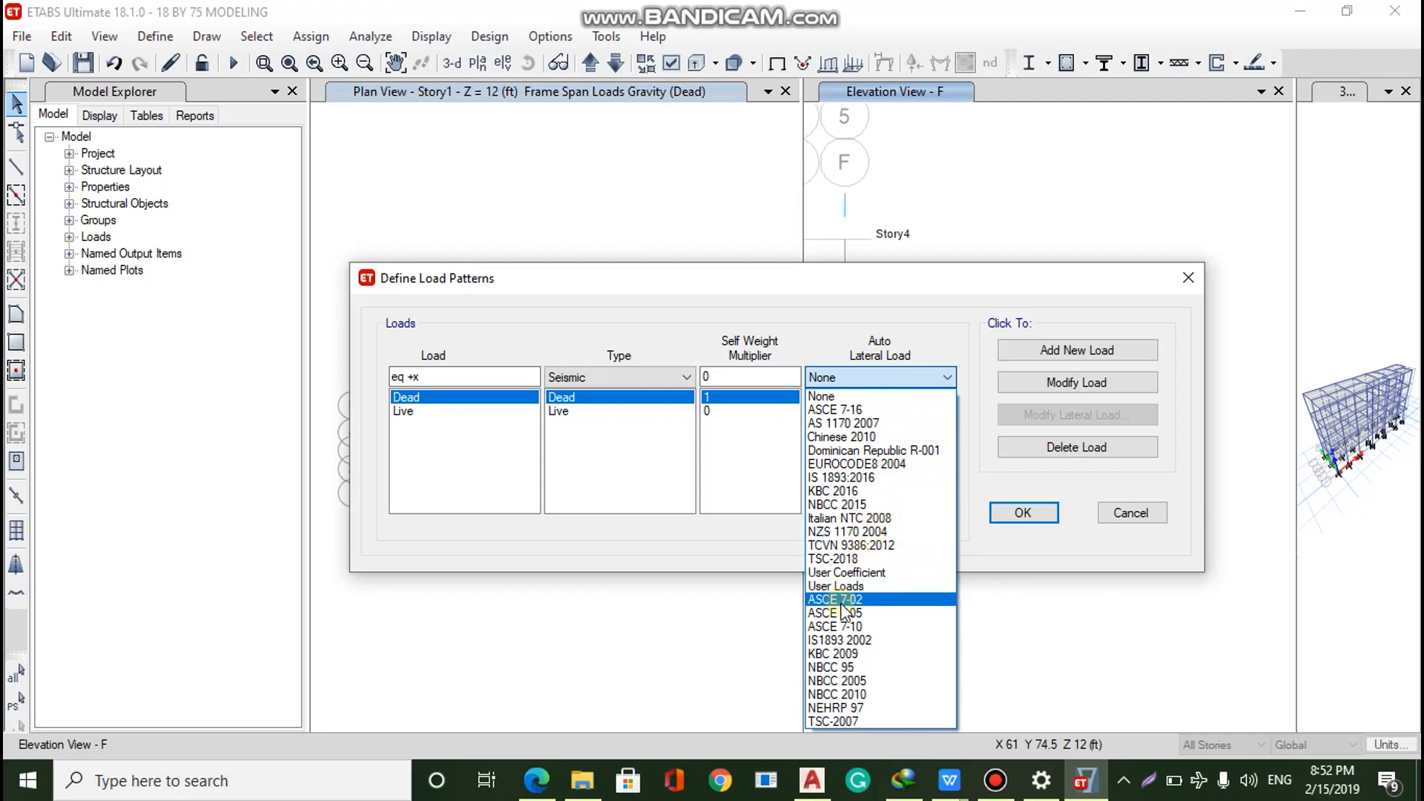
pyautogui.click(879, 640)
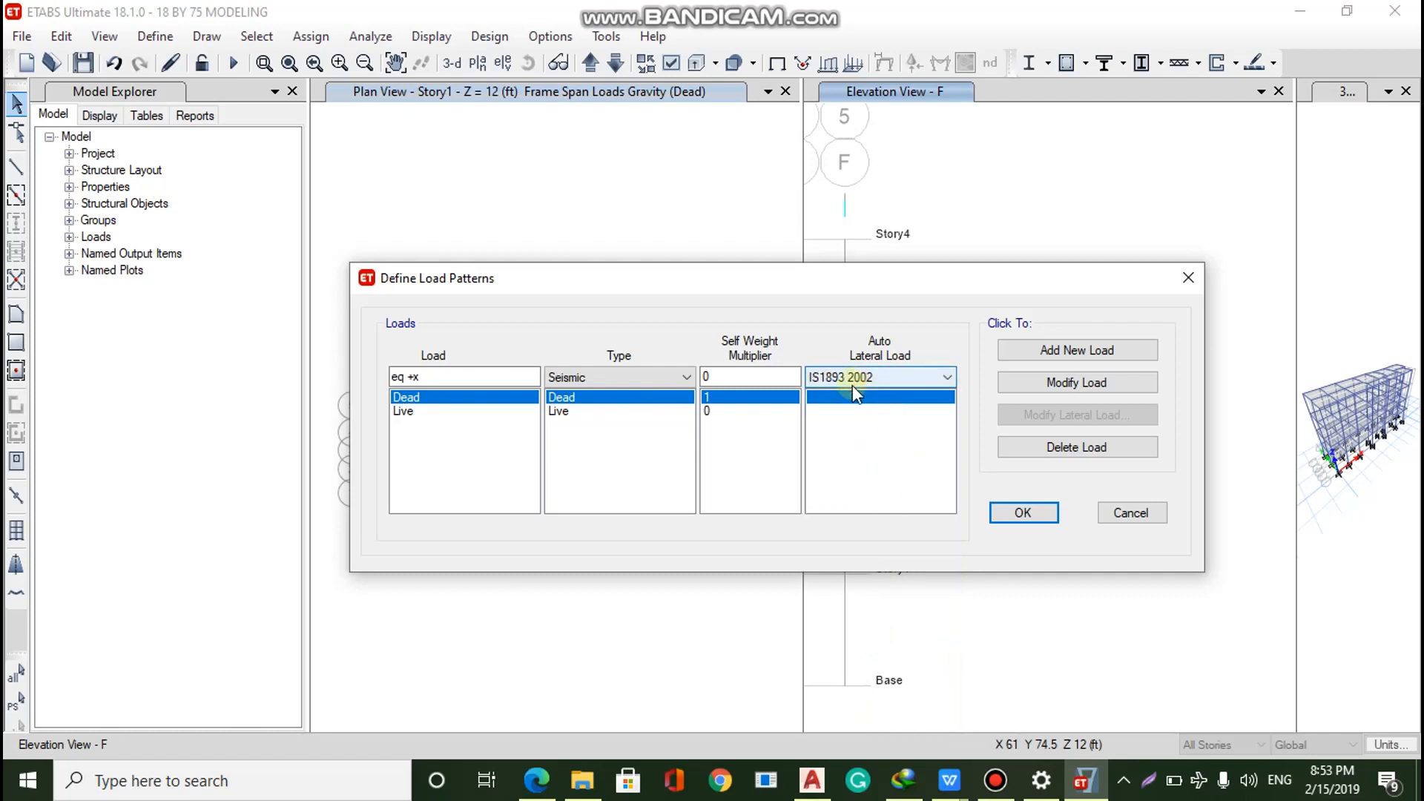
pyautogui.click(1085, 350)
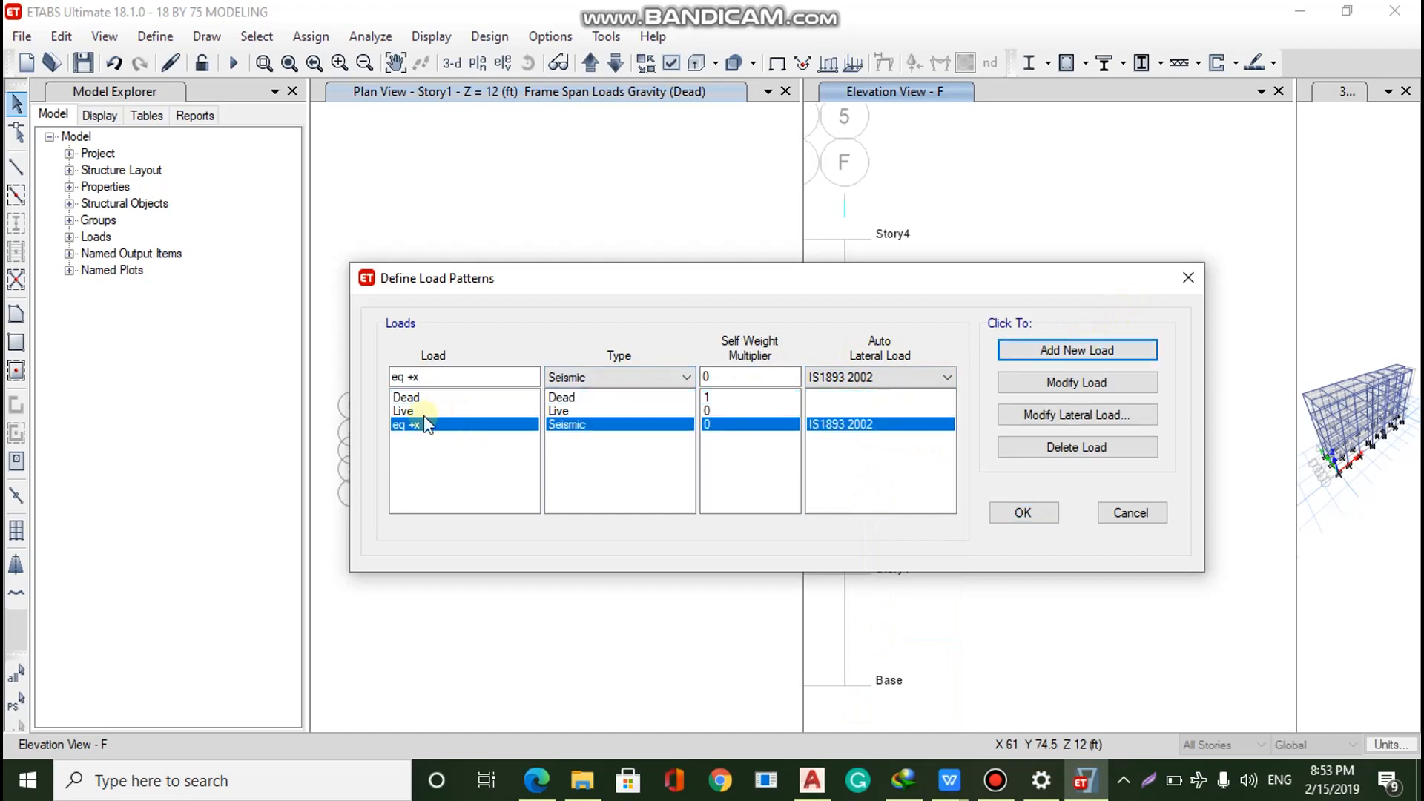
# Add a second seismic load pattern named eq +y with the same IS1893 2002 auto lateral load
pyautogui.click(454, 379)
pyautogui.press('BackSpace')
pyautogui.write('y')
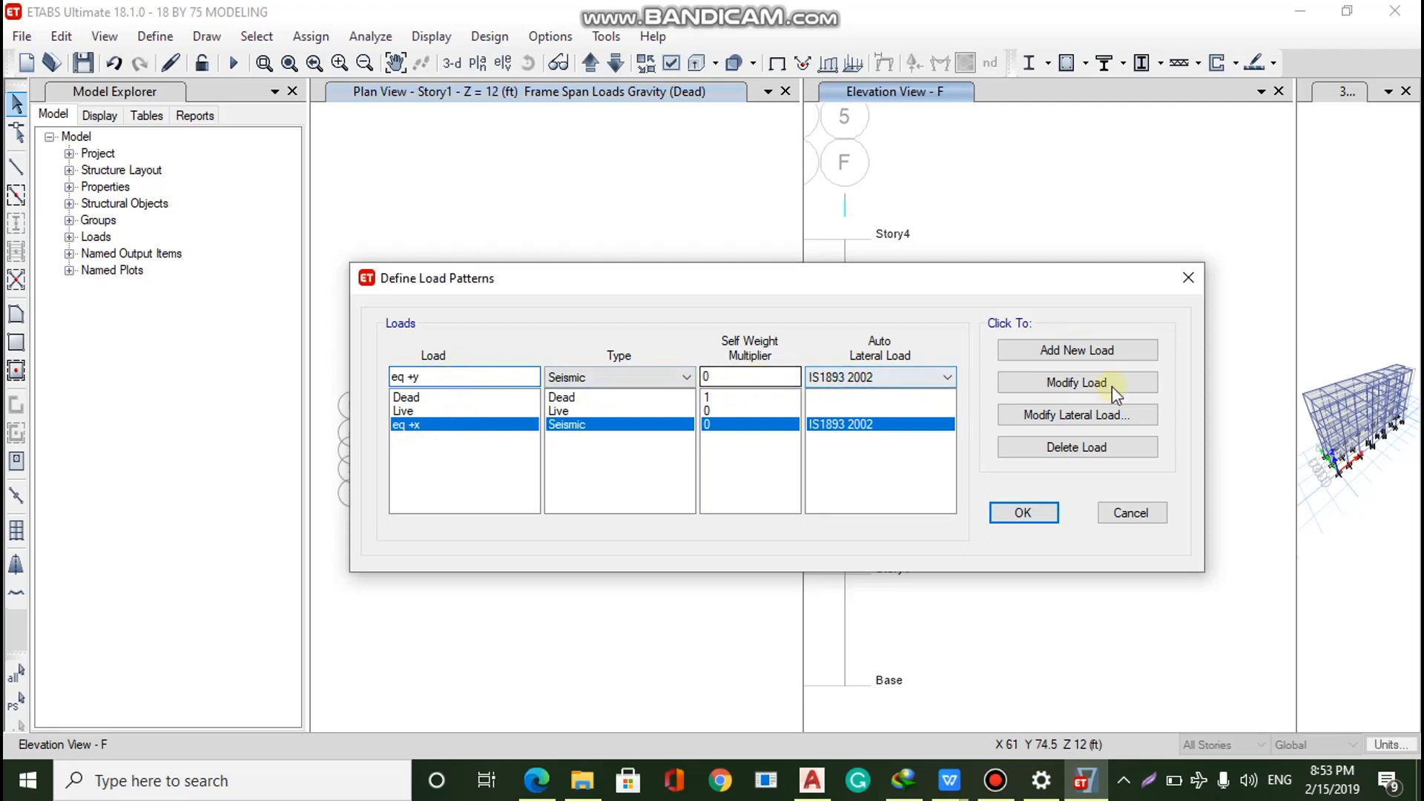
pyautogui.click(1116, 348)
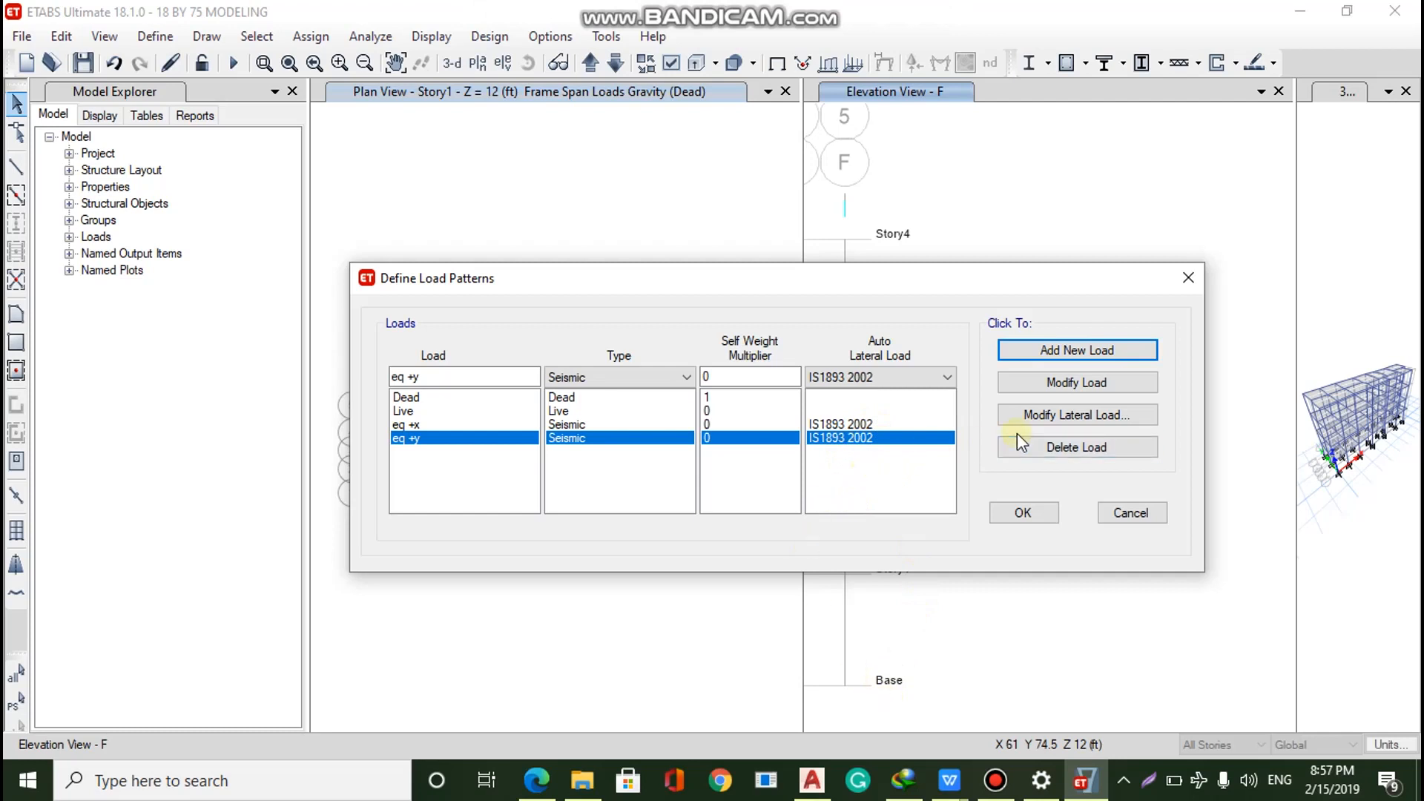
# Open the lateral load settings of eq +x and turn off Y Dir and both Y direction eccentricity options
pyautogui.click(902, 424)
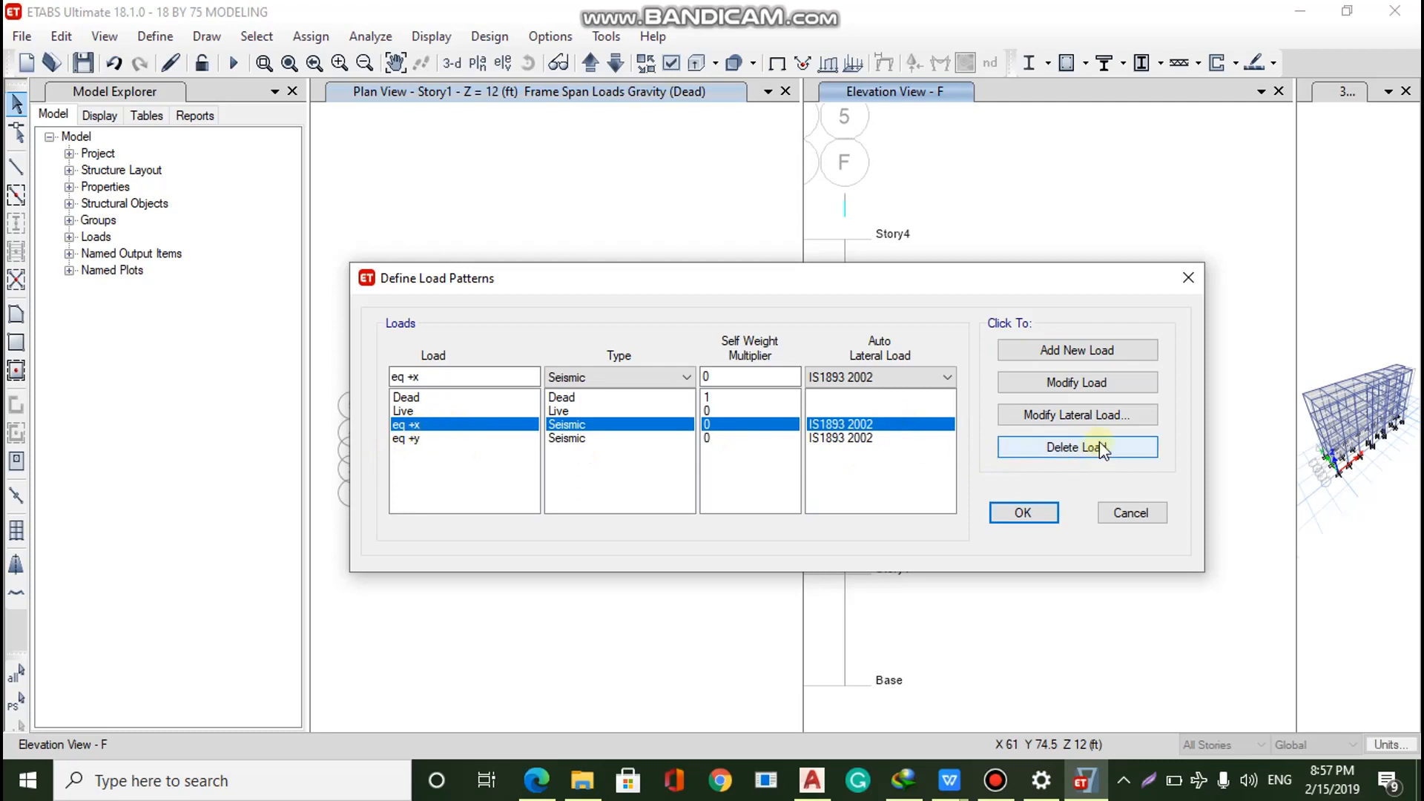
pyautogui.click(1084, 421)
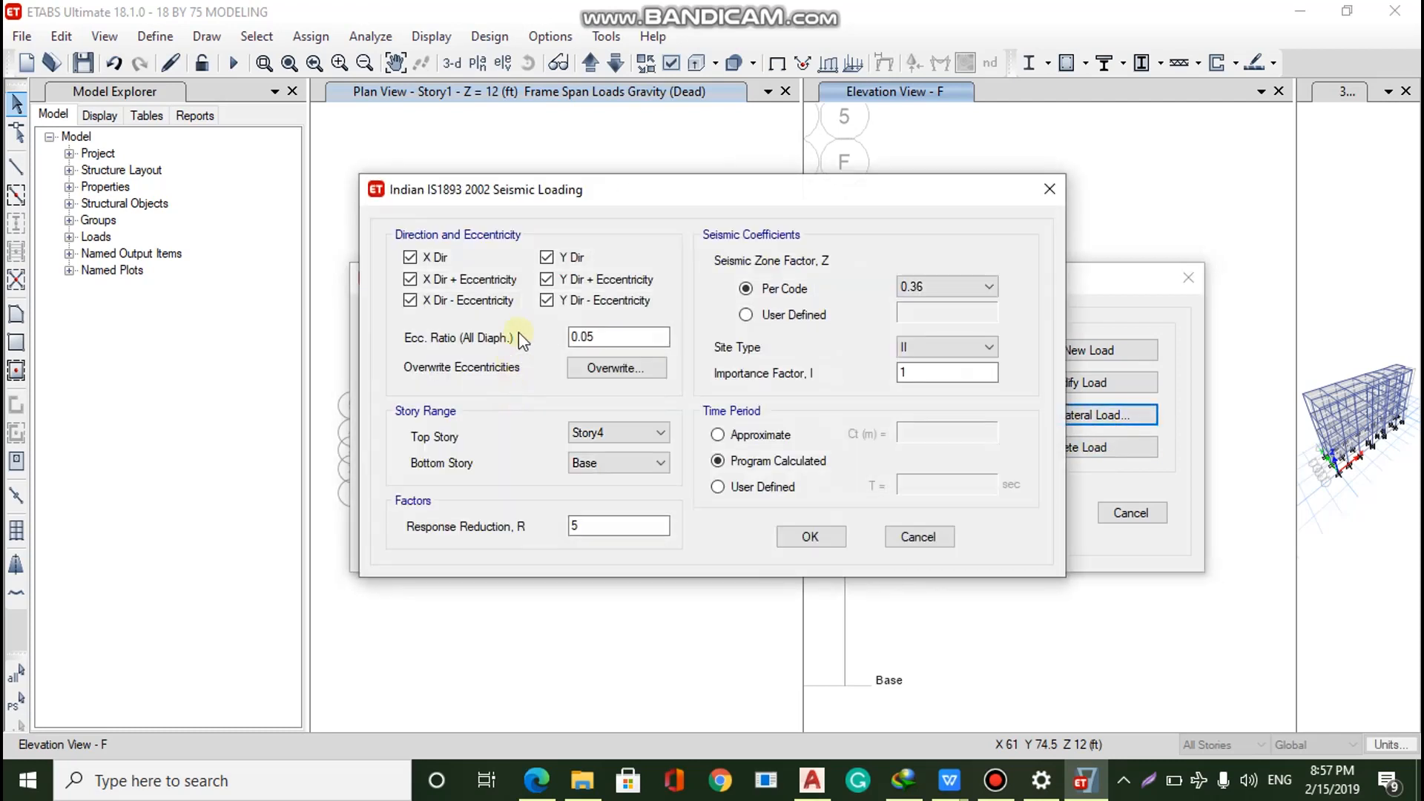
pyautogui.moveTo(591, 190); pyautogui.dragTo(792, 485)
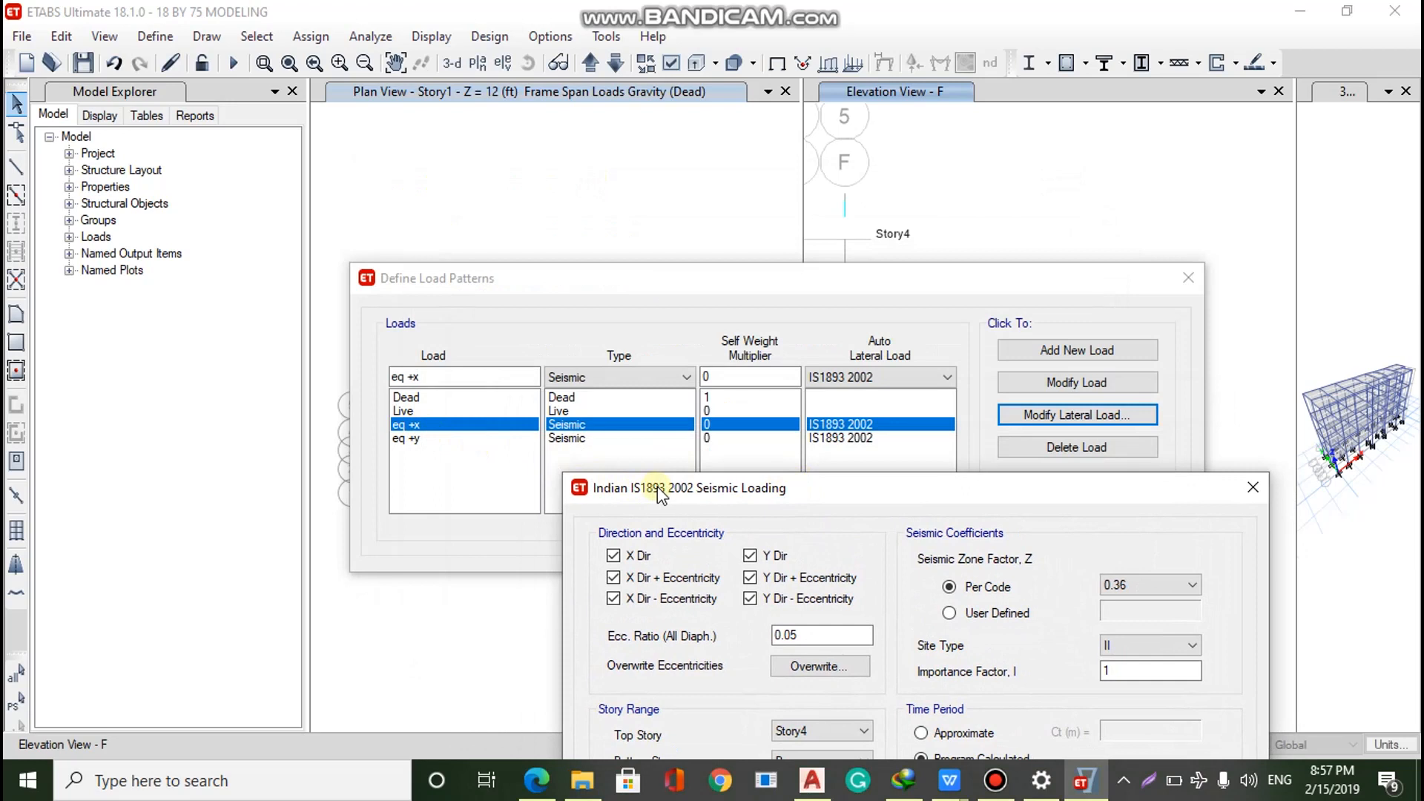
pyautogui.moveTo(657, 487); pyautogui.dragTo(479, 216)
pyautogui.click(436, 284)
pyautogui.click(436, 306)
pyautogui.click(572, 284)
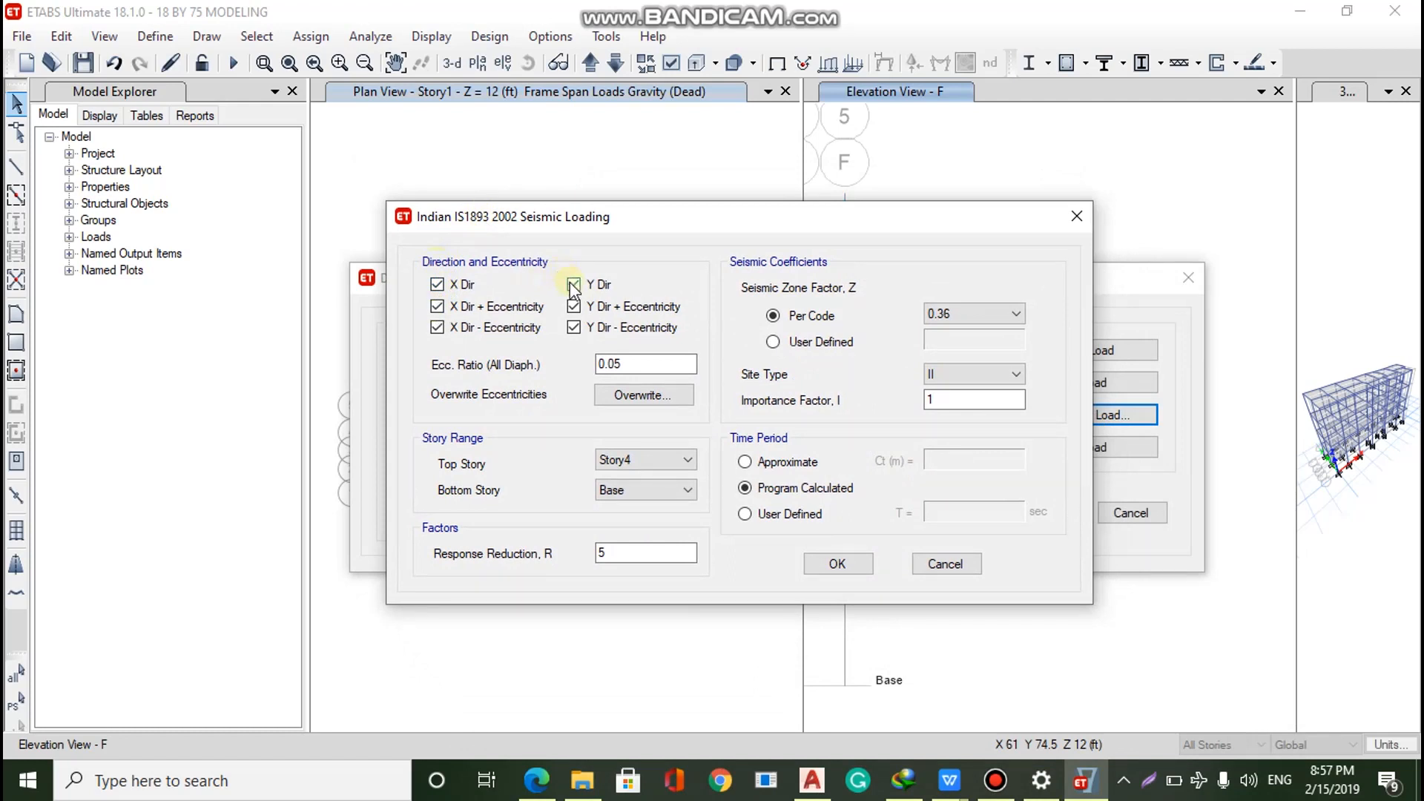
pyautogui.click(573, 306)
pyautogui.click(573, 327)
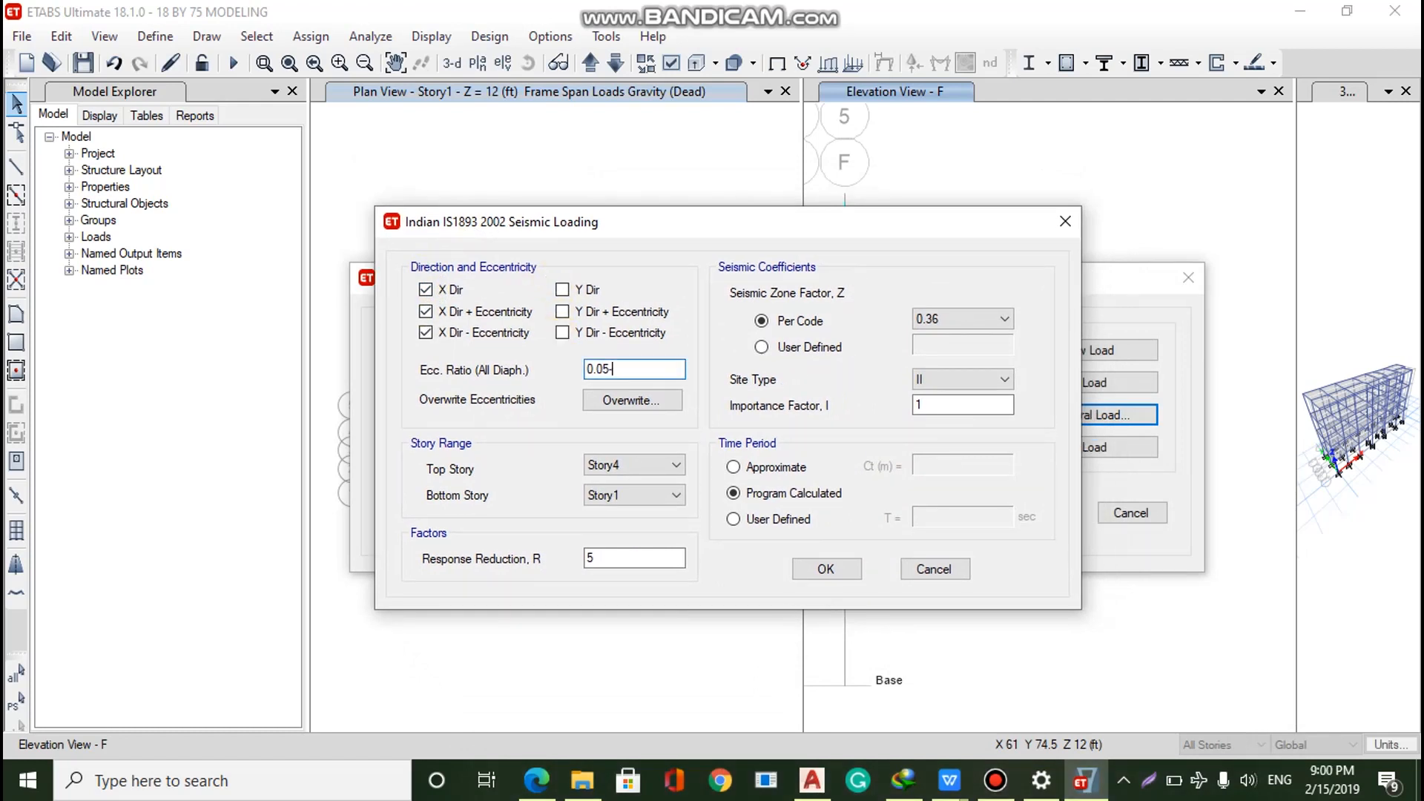
# Erase the eccentricity ratio and turn off both X direction eccentricity options so that only X Dir stays selected
pyautogui.press('BackSpace')
pyautogui.press('BackSpace')
pyautogui.press('BackSpace')
pyautogui.press('BackSpace')
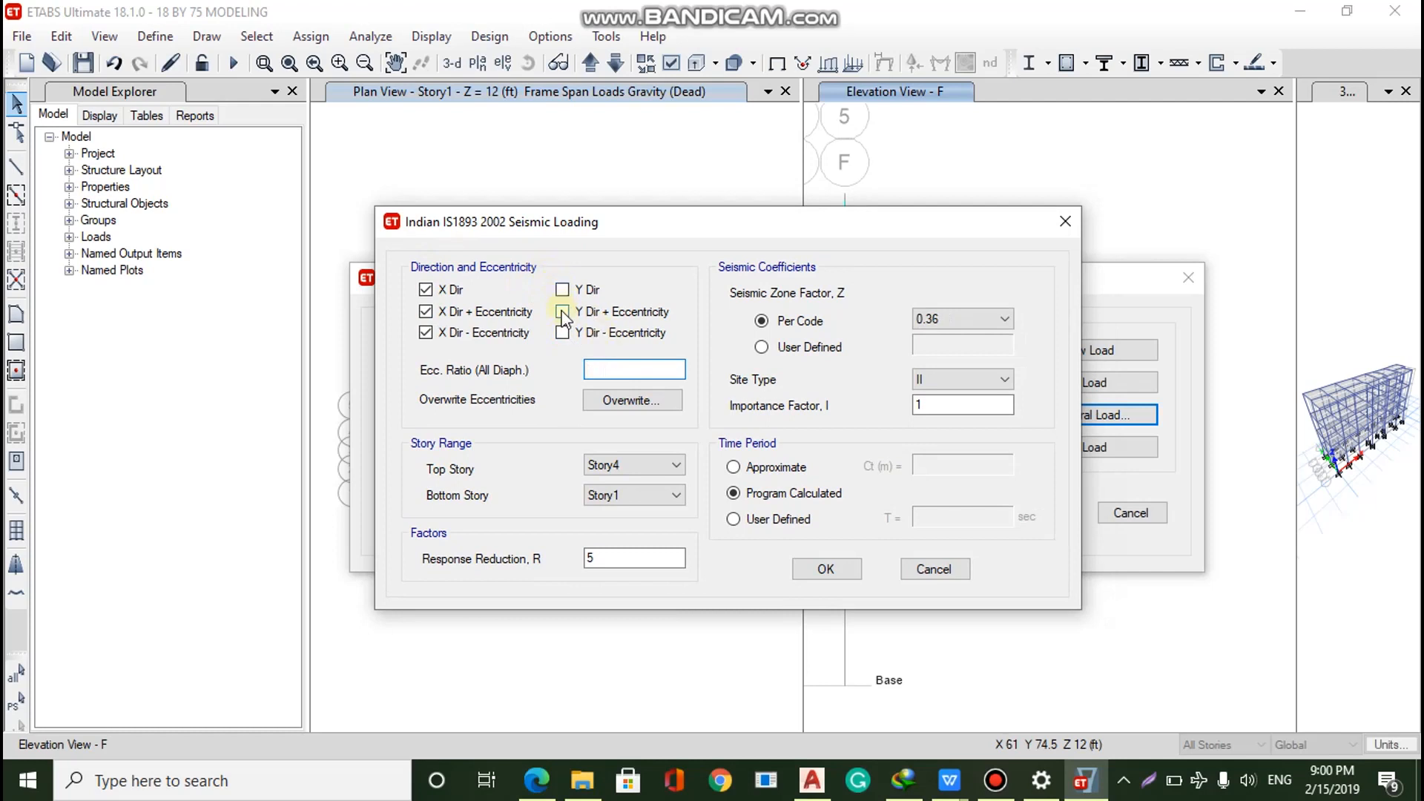
pyautogui.click(429, 331)
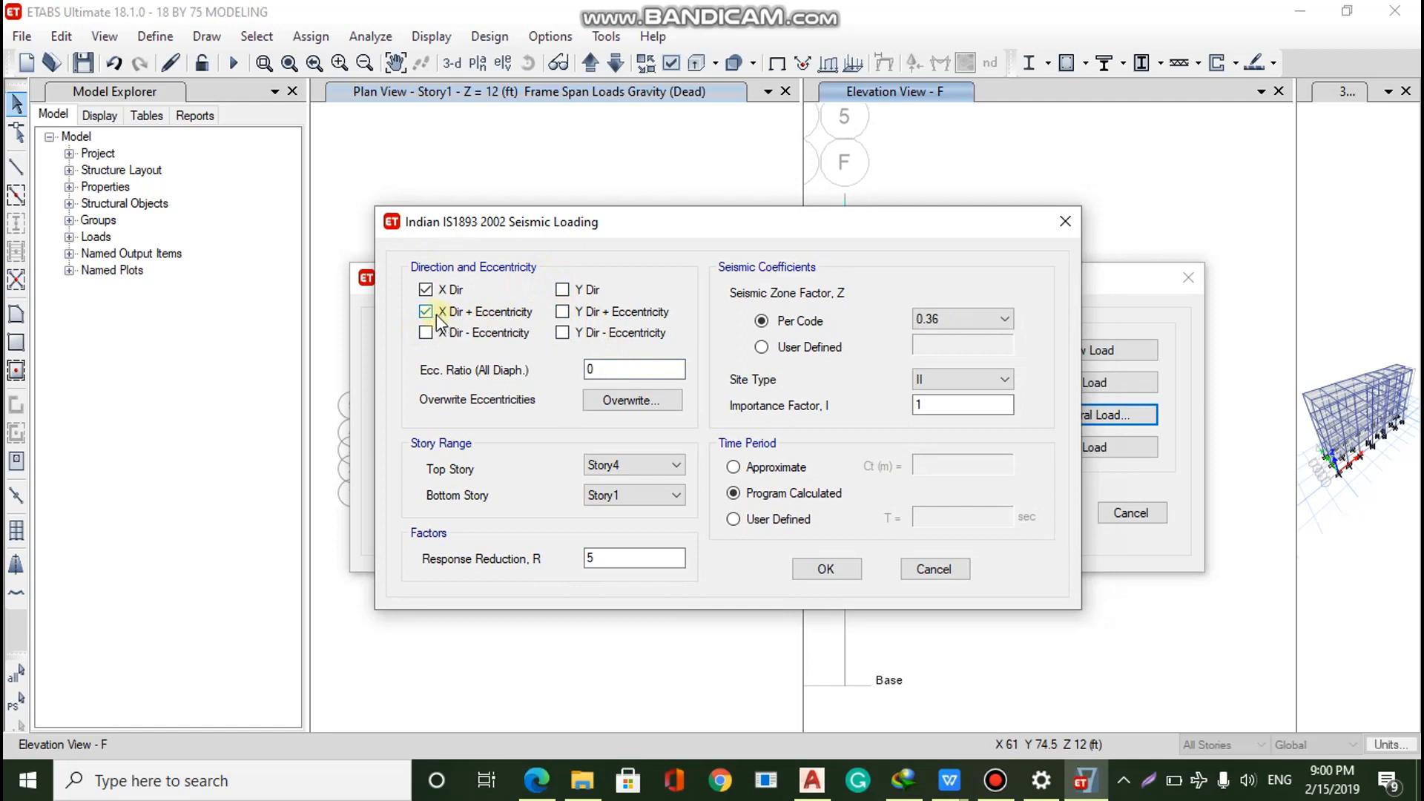
pyautogui.click(429, 315)
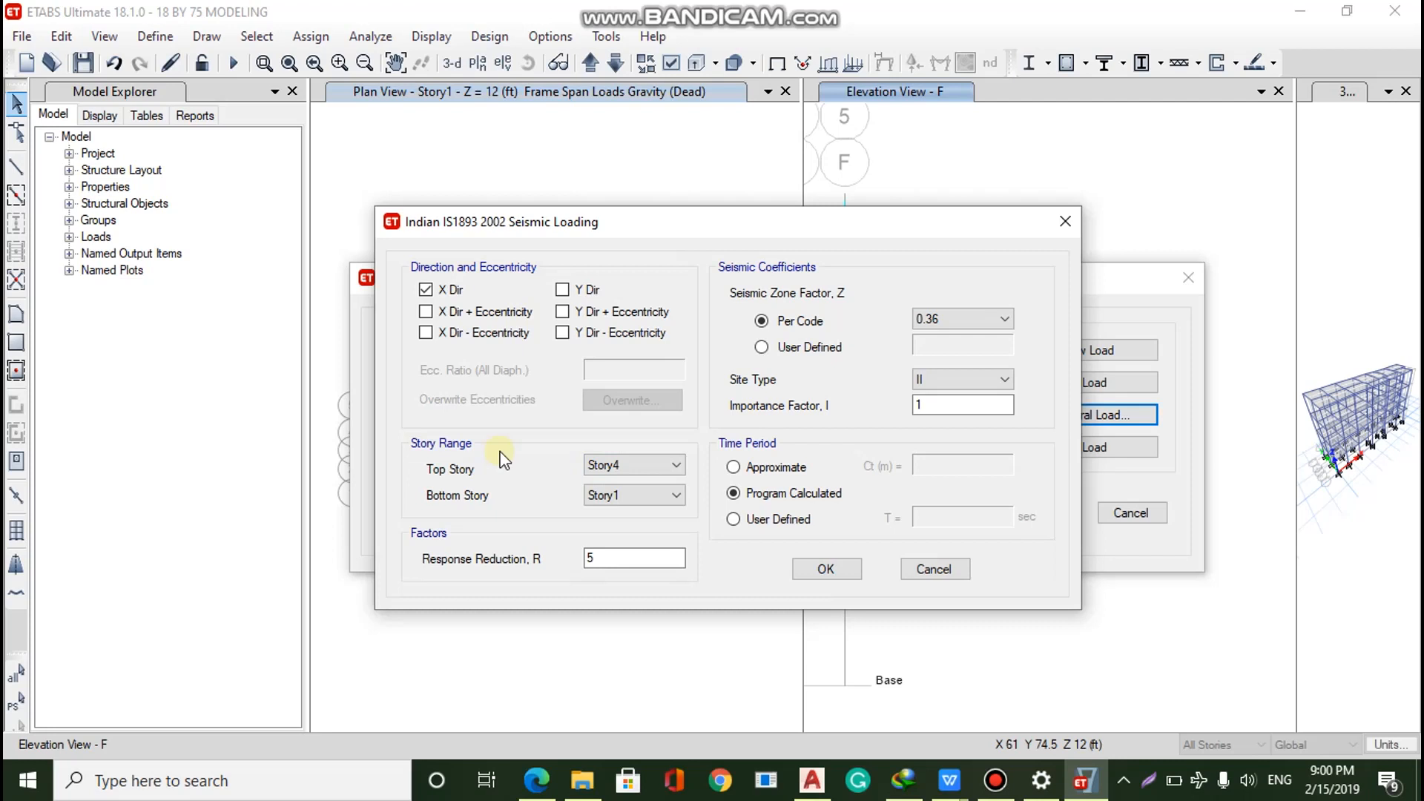
# Switch the bottom story of the seismic story range to Base and return it to Story1
pyautogui.click(602, 497)
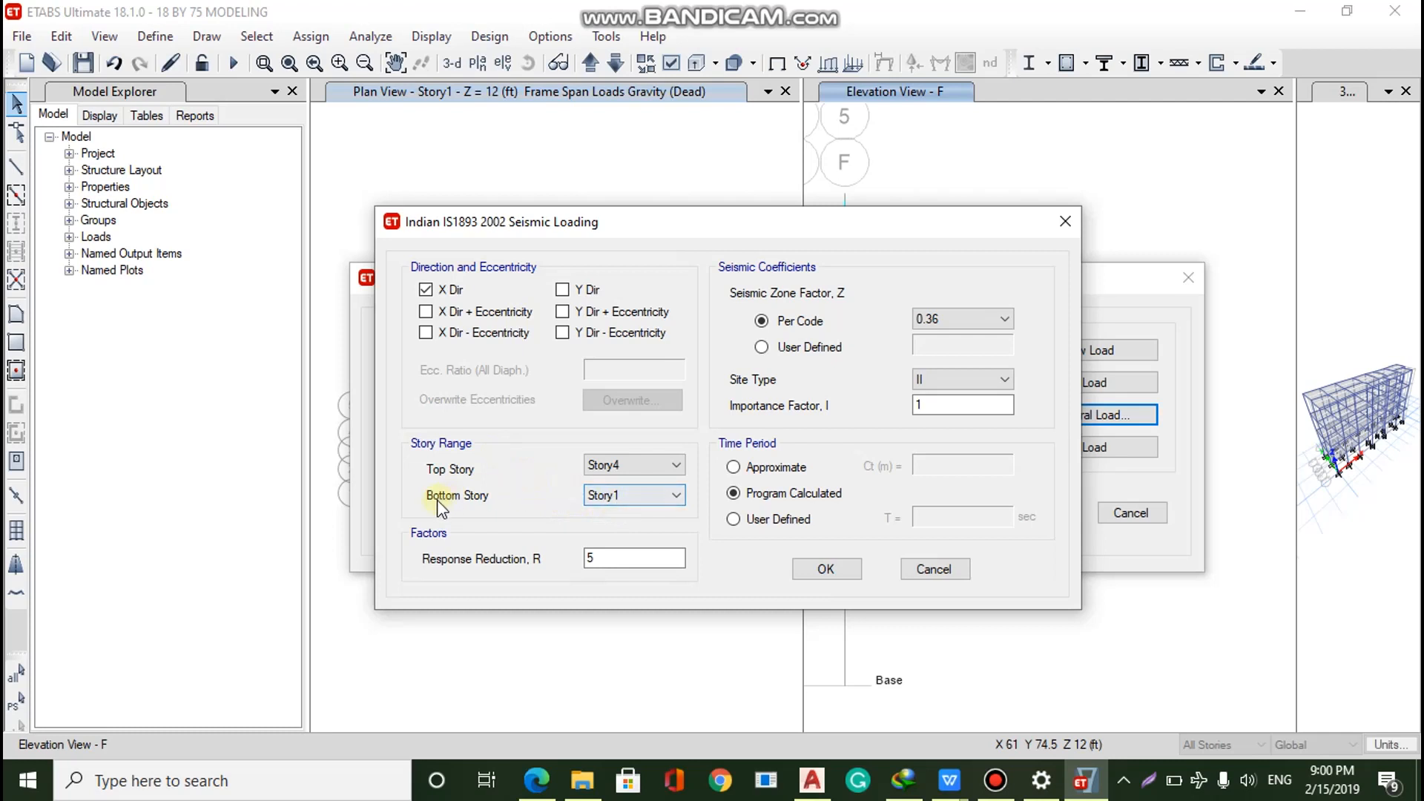
pyautogui.click(598, 497)
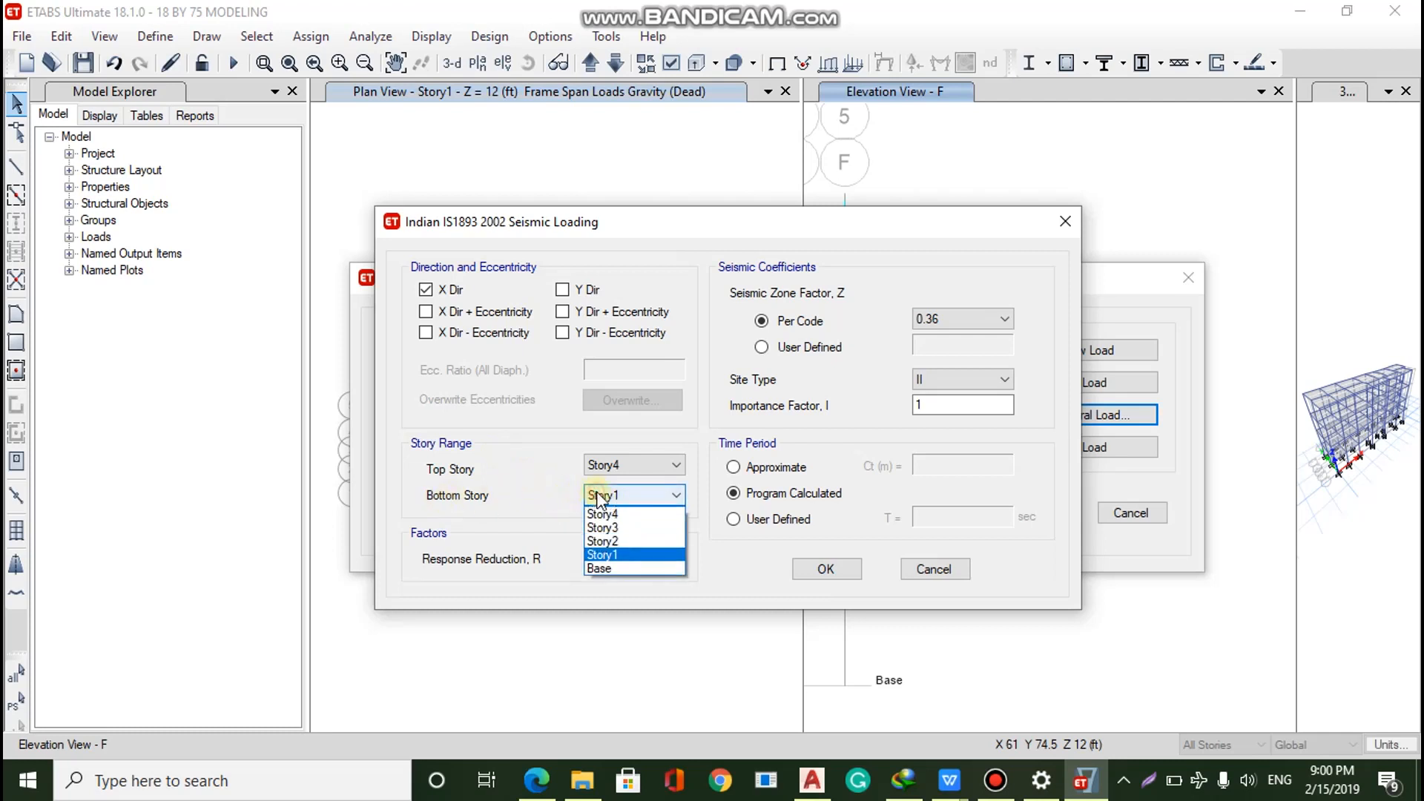
pyautogui.click(599, 568)
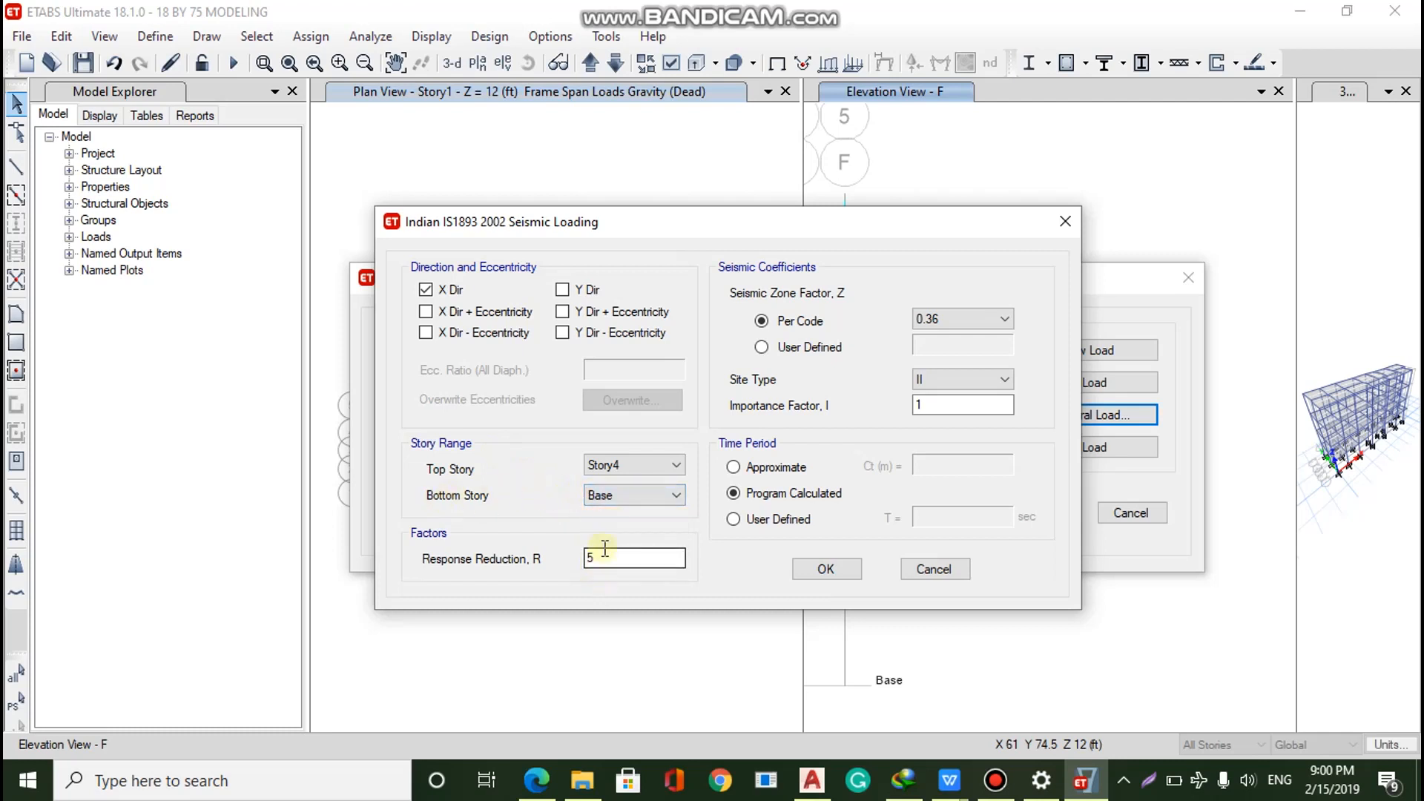
pyautogui.click(621, 490)
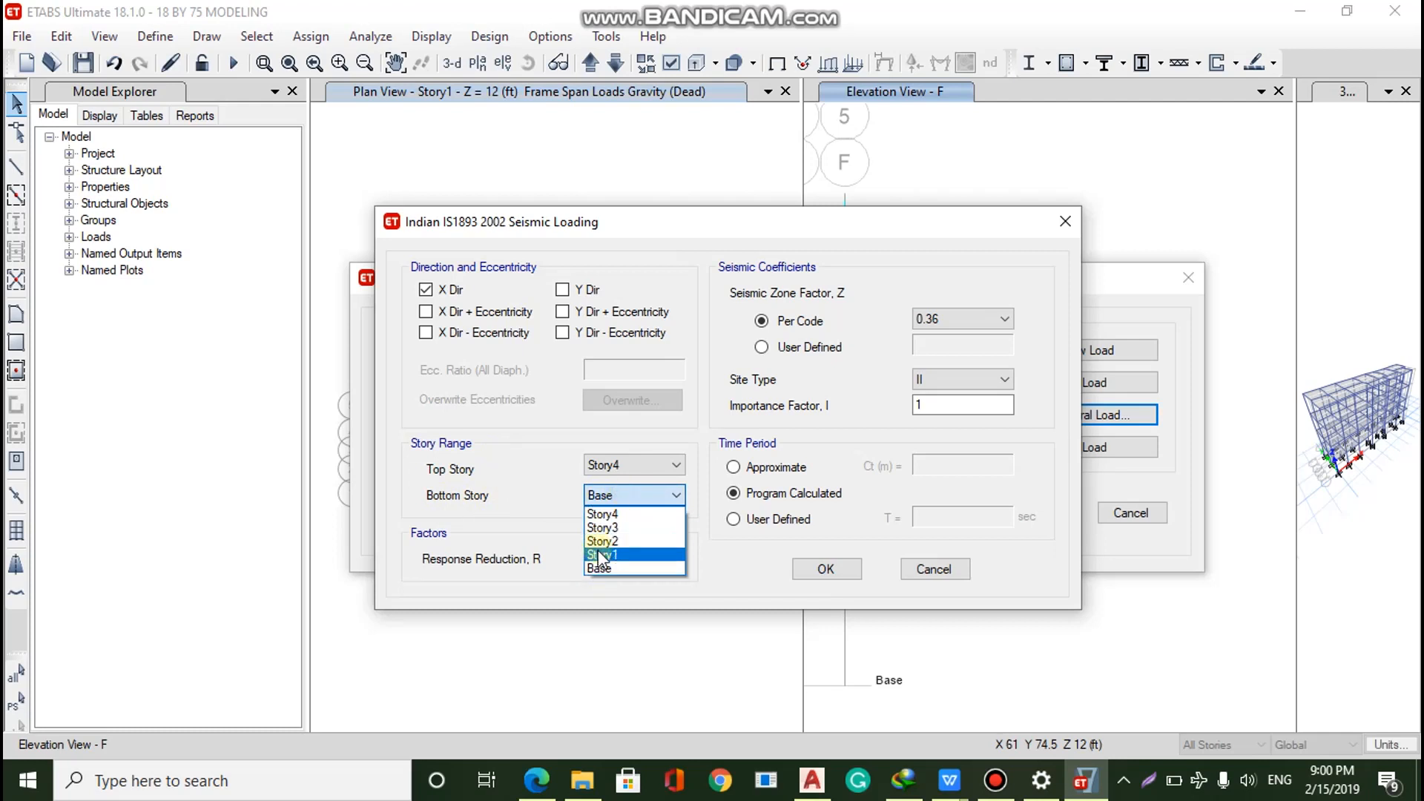
pyautogui.click(599, 554)
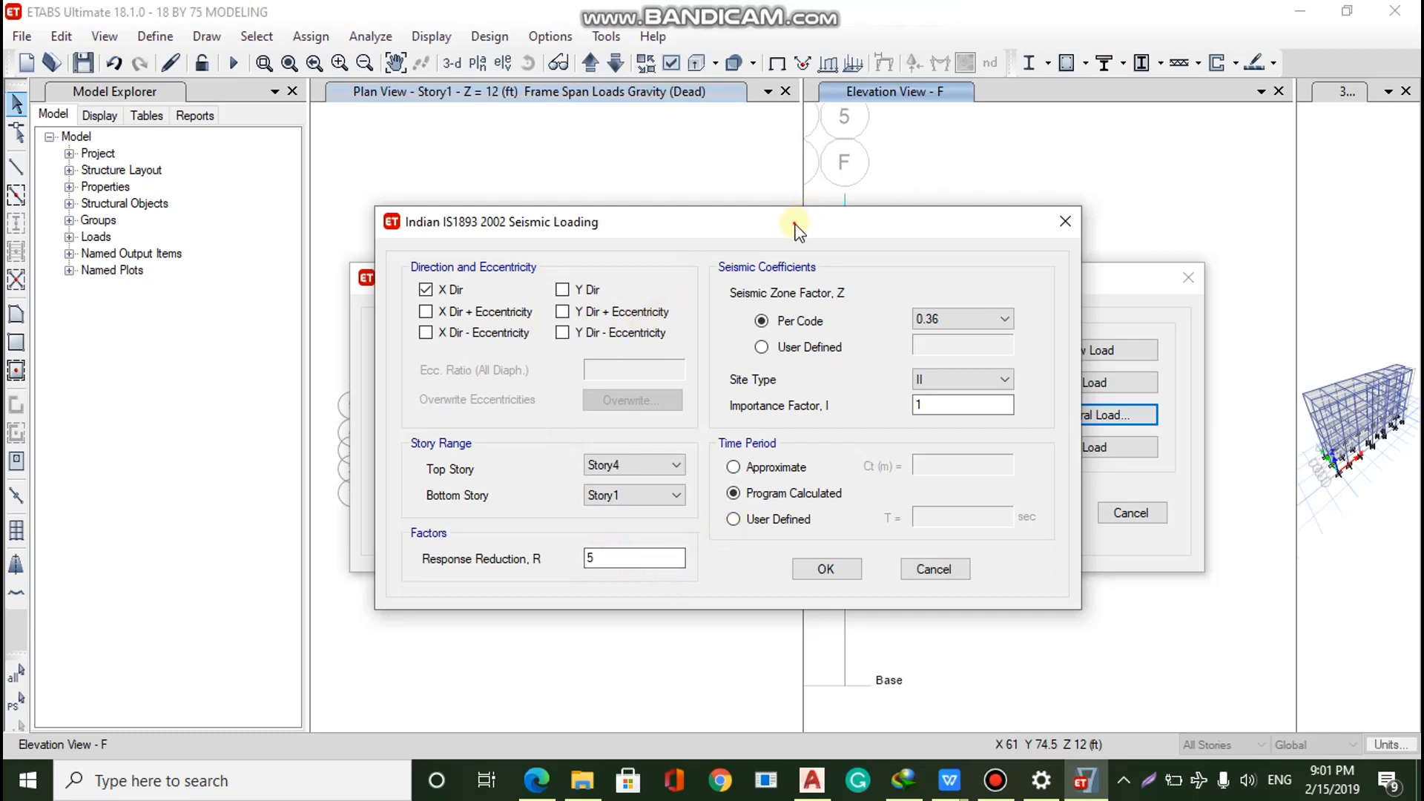
# Switch to the is.1893.1.2002.pdf code in WPS Office and look up the seismic zone factor table
pyautogui.moveTo(798, 231); pyautogui.dragTo(744, 284)
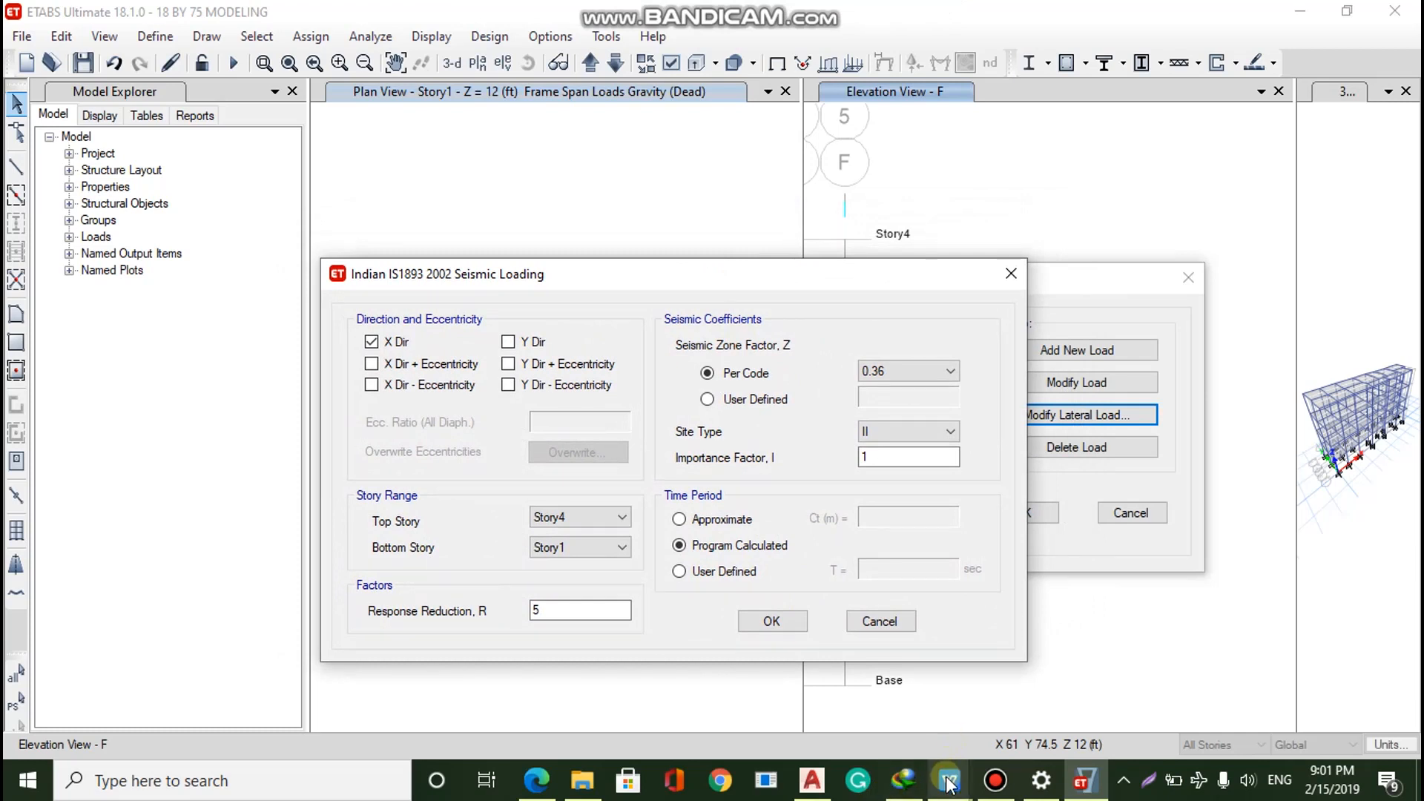
pyautogui.moveTo(950, 782)
pyautogui.click(958, 642)
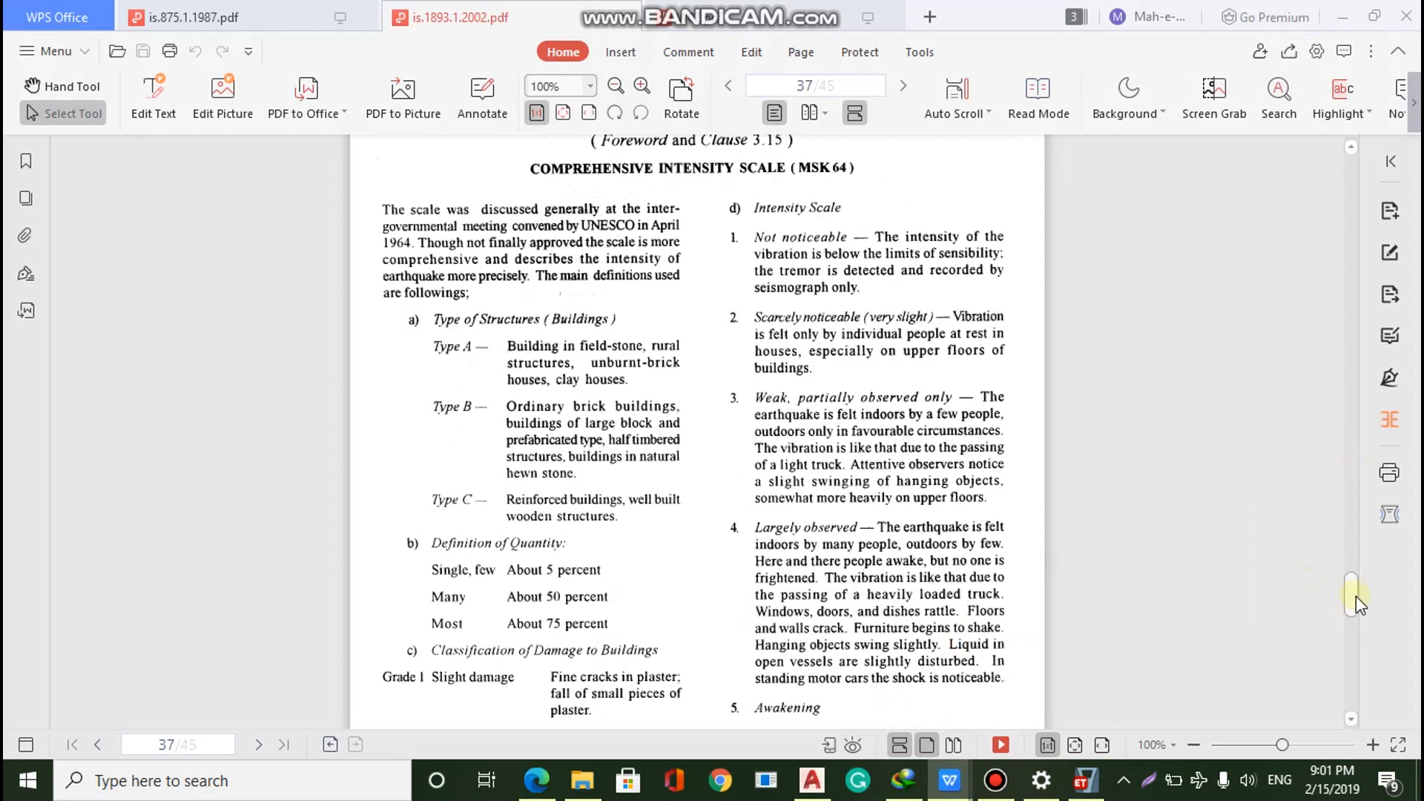
pyautogui.moveTo(1079, 792)
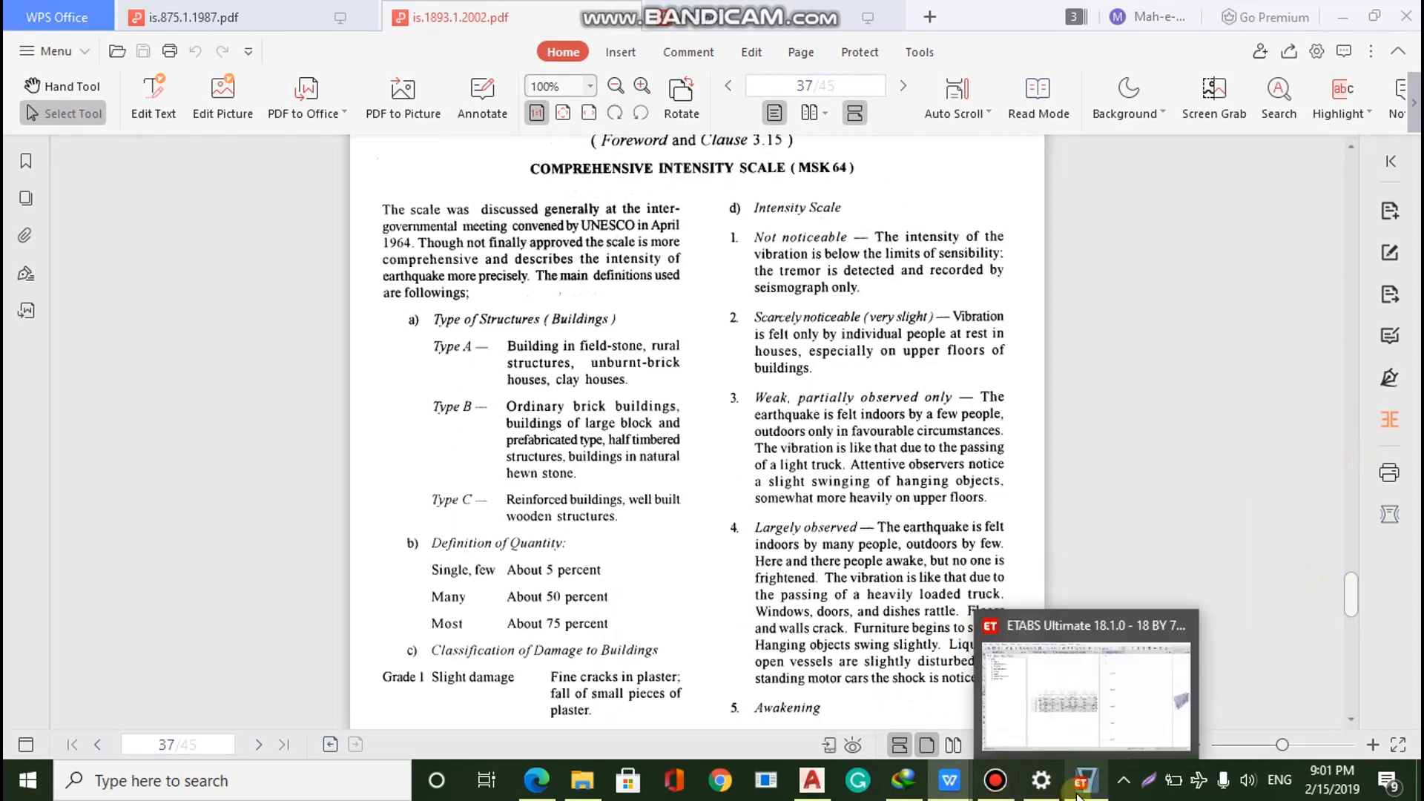
pyautogui.click(1056, 731)
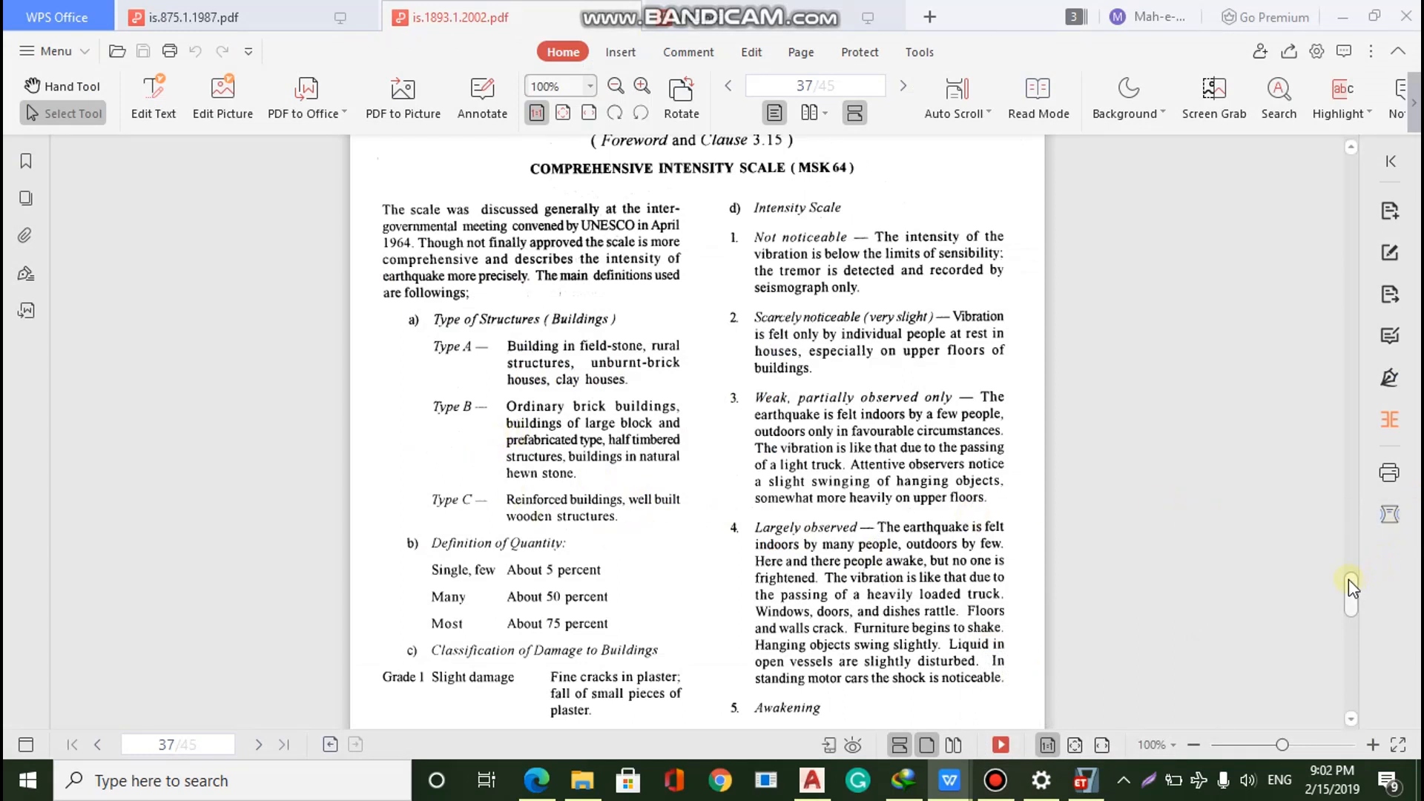
pyautogui.moveTo(1348, 580); pyautogui.dragTo(1338, 361)
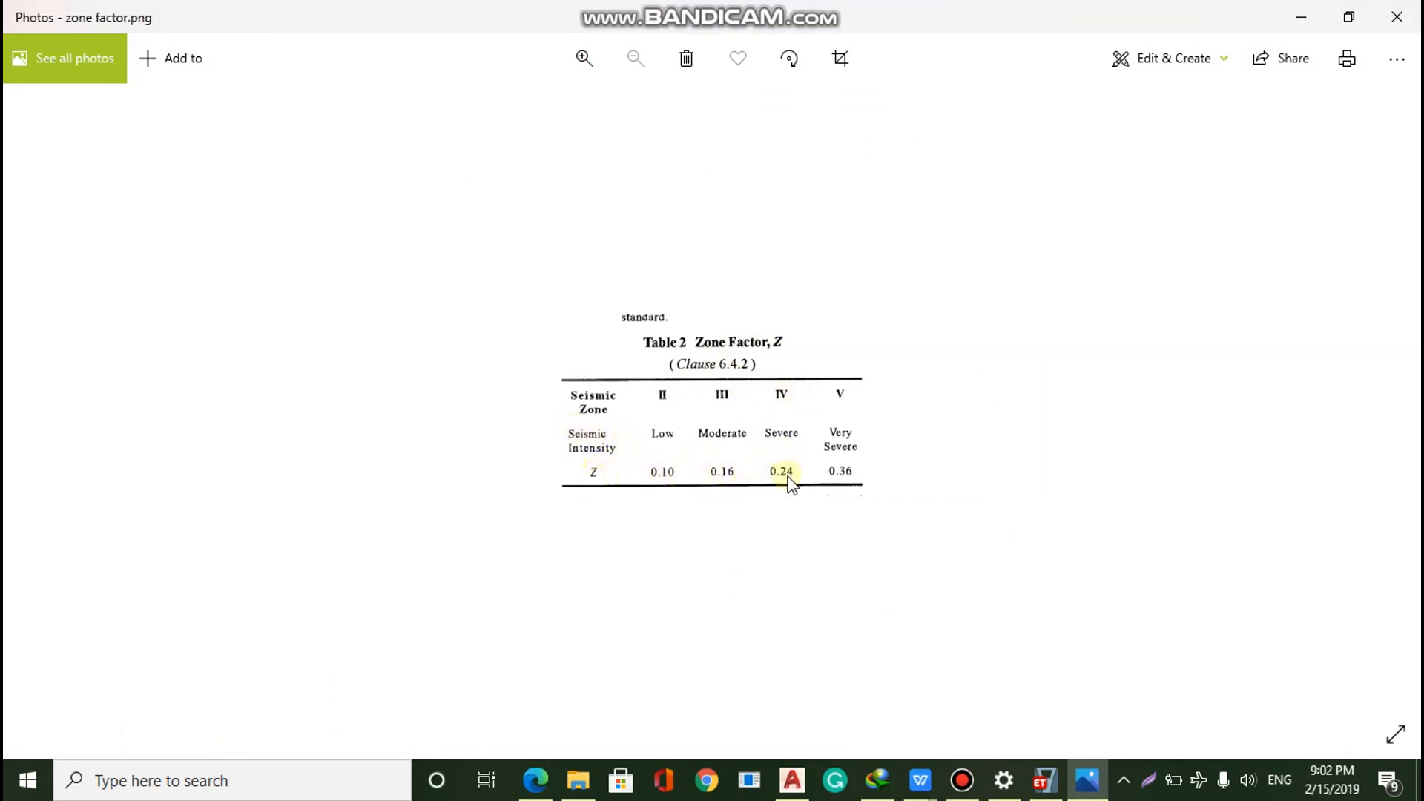
# Return to ETABS and set the per-code seismic zone factor of eq +x to 0.24
pyautogui.click(1041, 783)
pyautogui.click(947, 370)
pyautogui.click(888, 417)
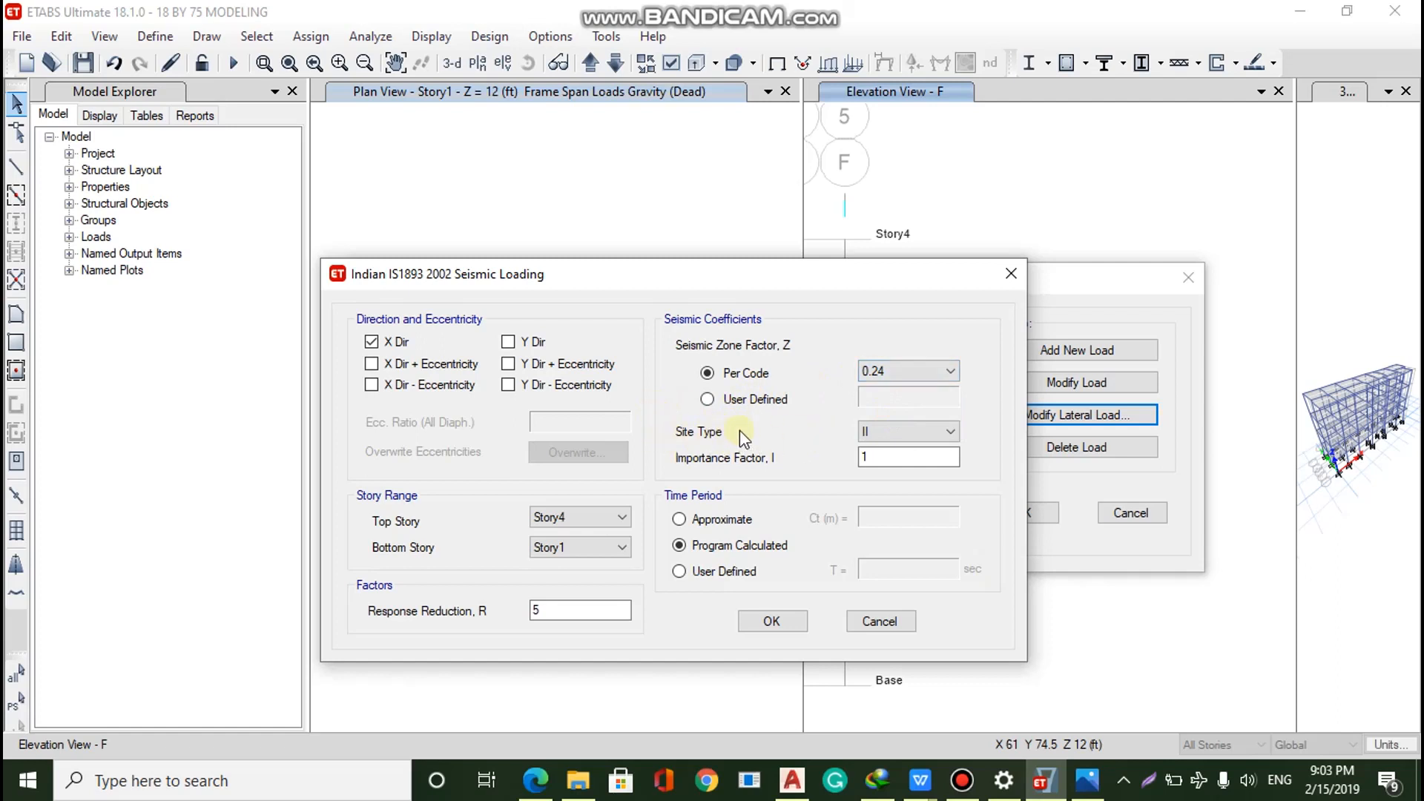
# Choose site type II for the eq +x seismic loading and start editing the importance factor
pyautogui.click(892, 433)
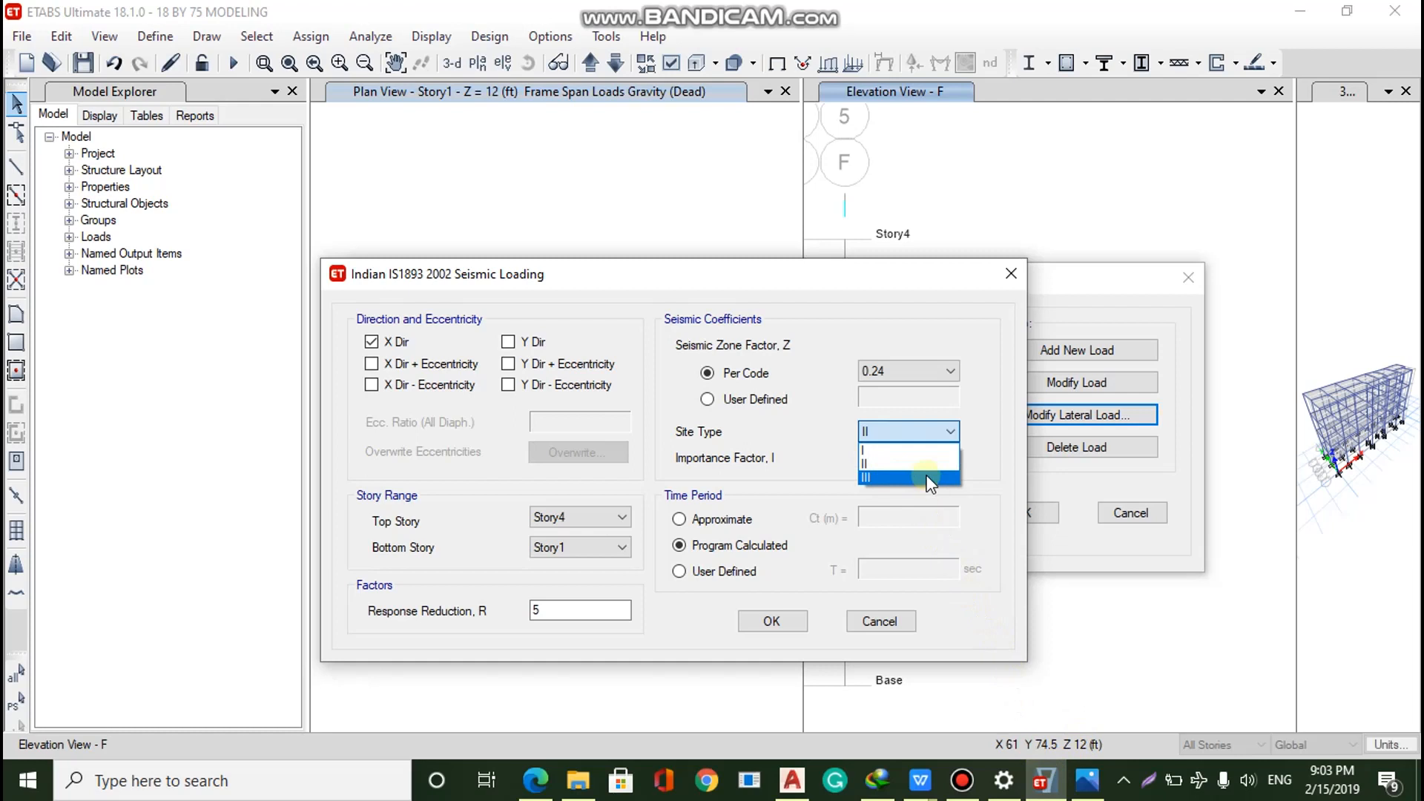
pyautogui.click(906, 465)
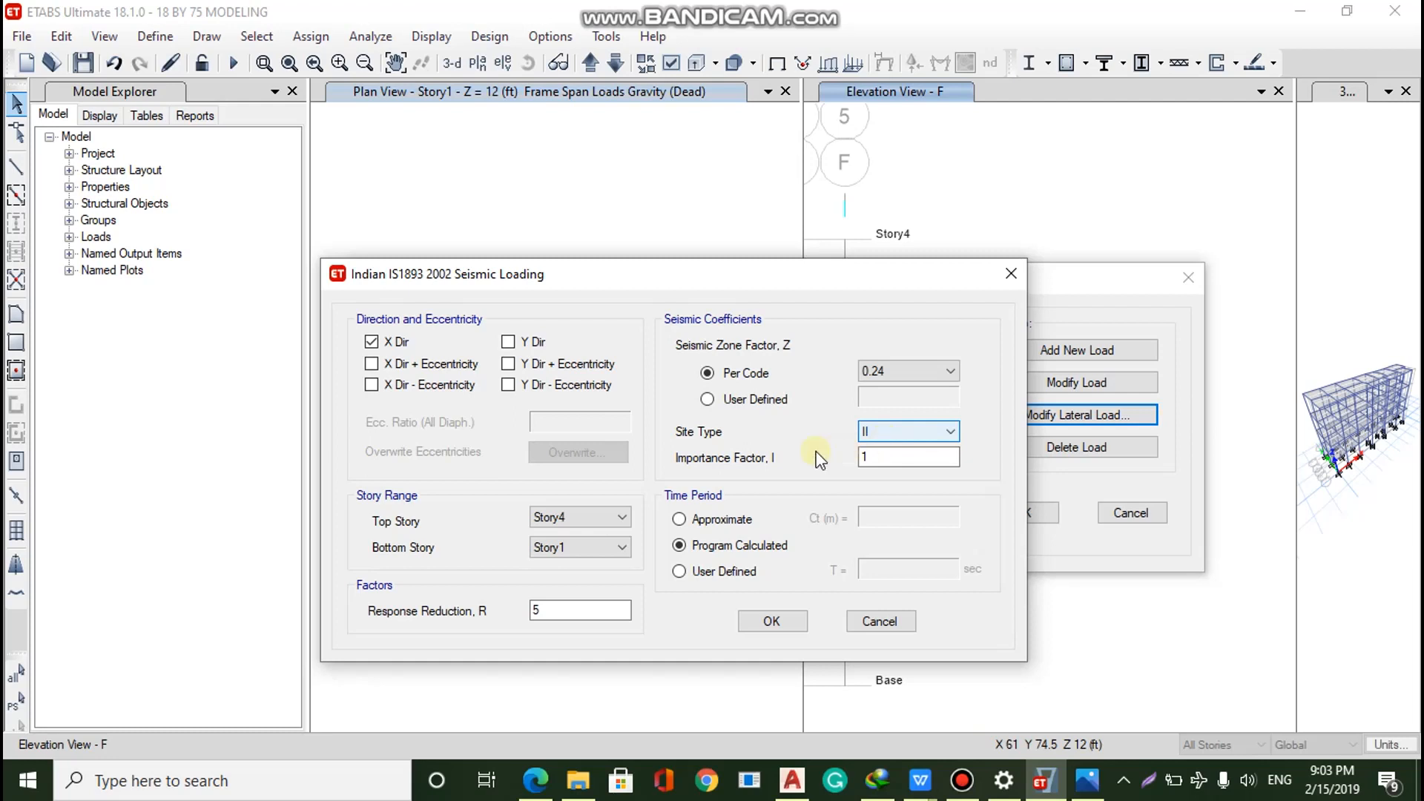
pyautogui.click(876, 458)
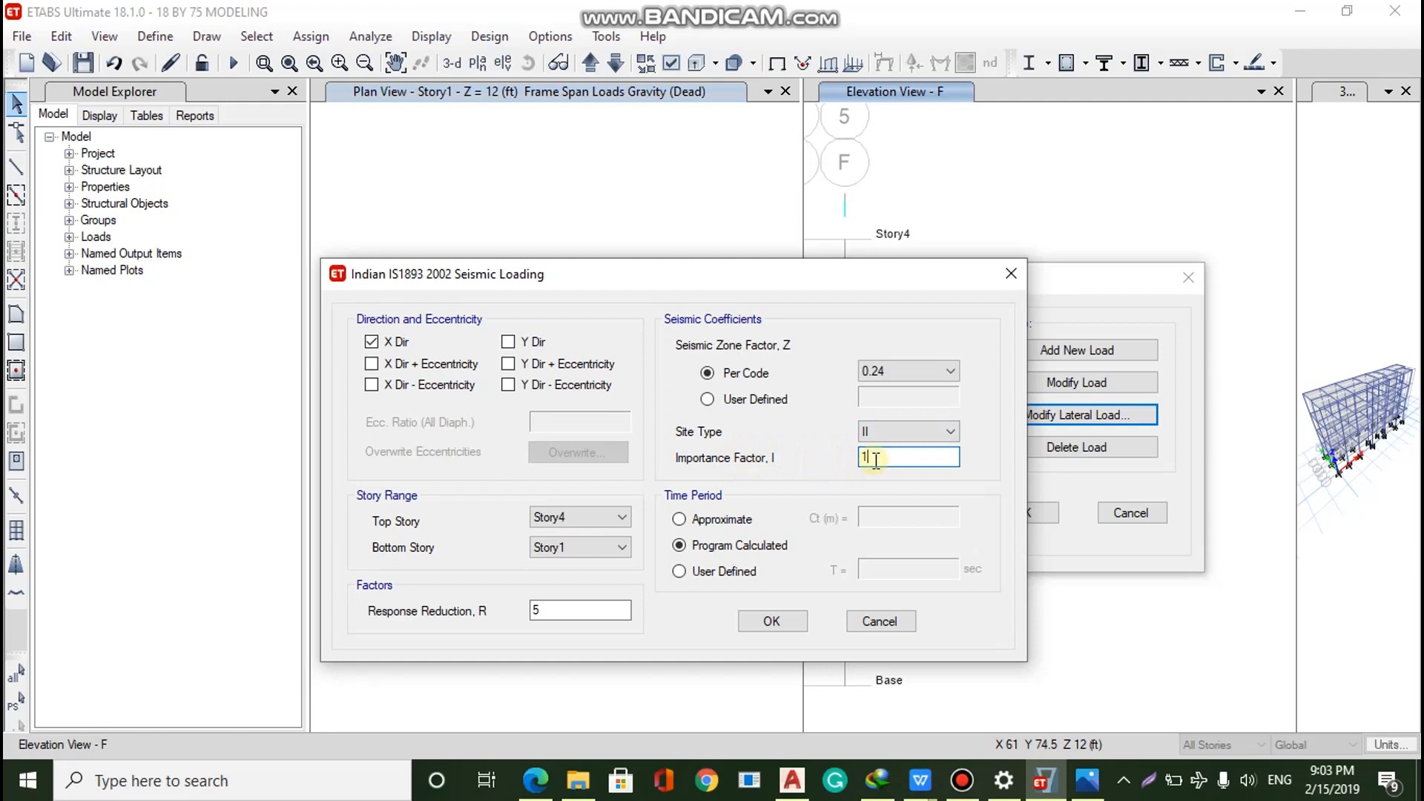
# Switch to Photos, look up the importance factor table of the code in importance factor.png, and return to ETABS
pyautogui.moveTo(946, 782)
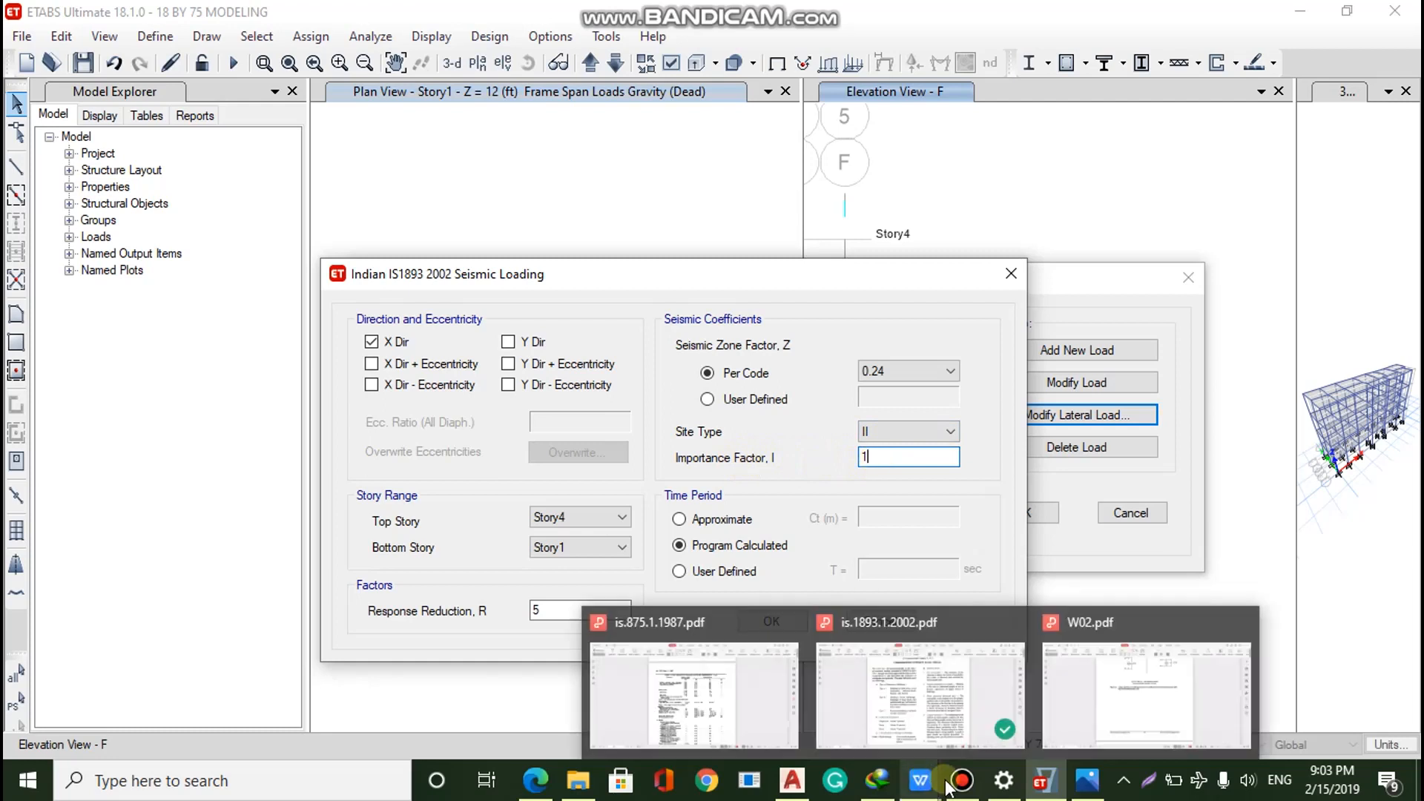
pyautogui.click(982, 725)
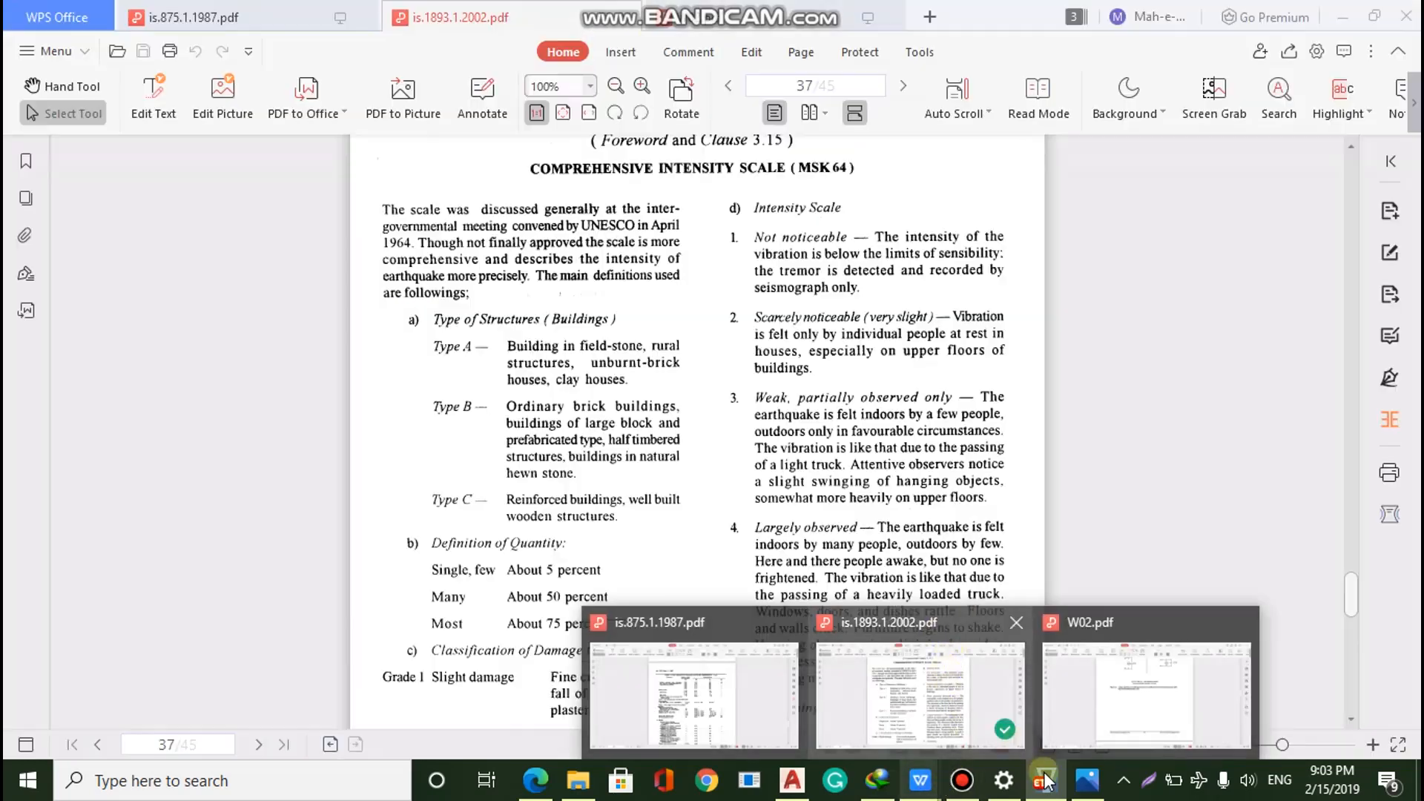
pyautogui.click(1040, 774)
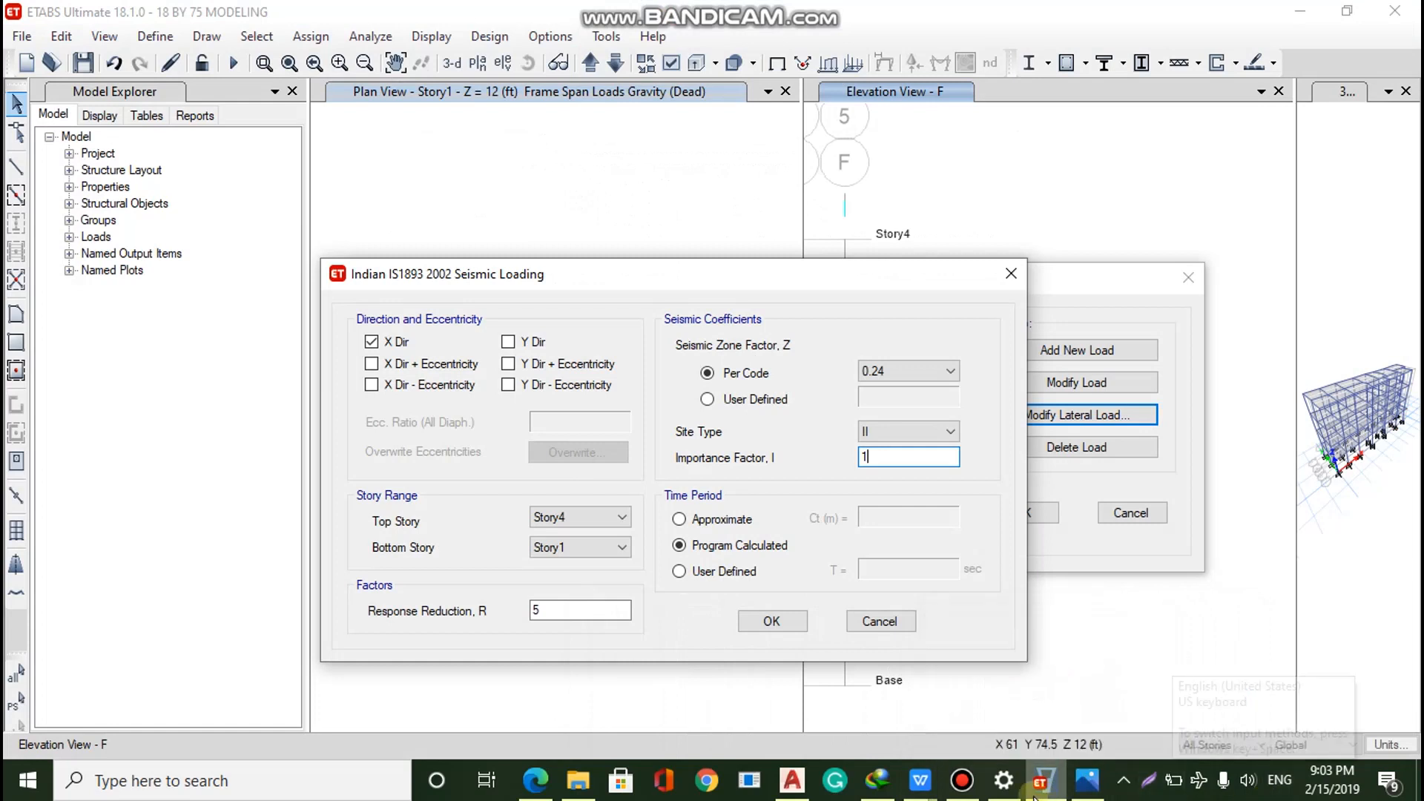
pyautogui.click(1087, 780)
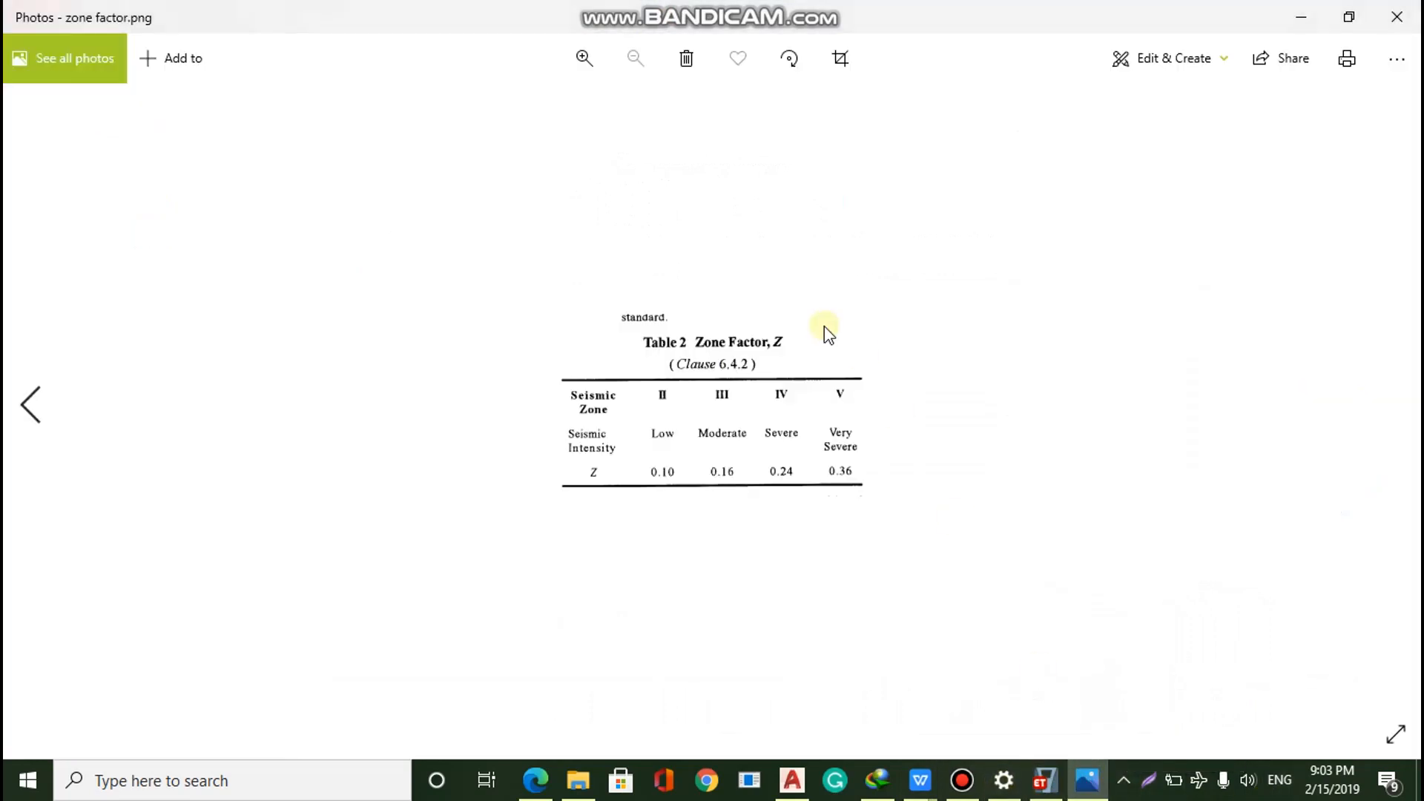
pyautogui.press('Right')
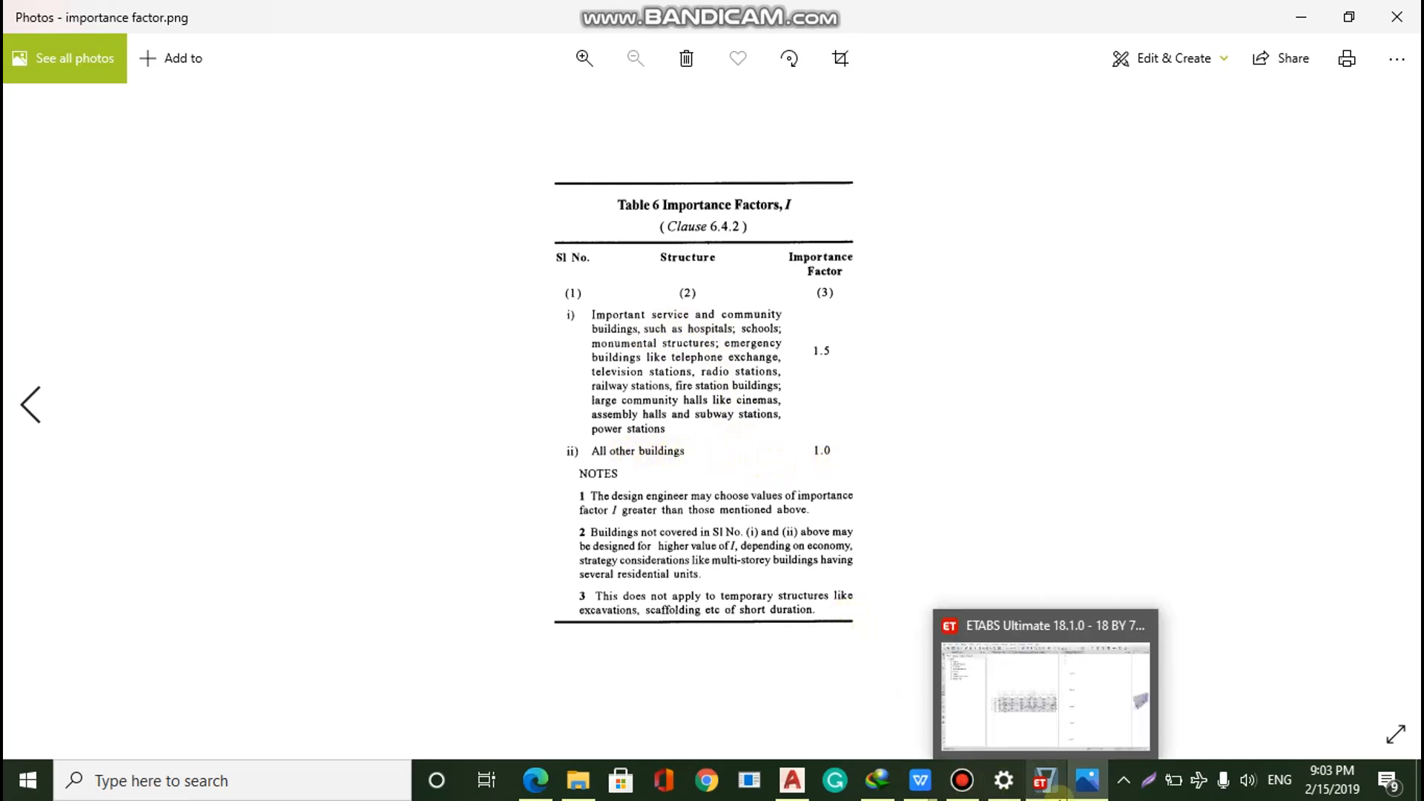
pyautogui.click(1045, 782)
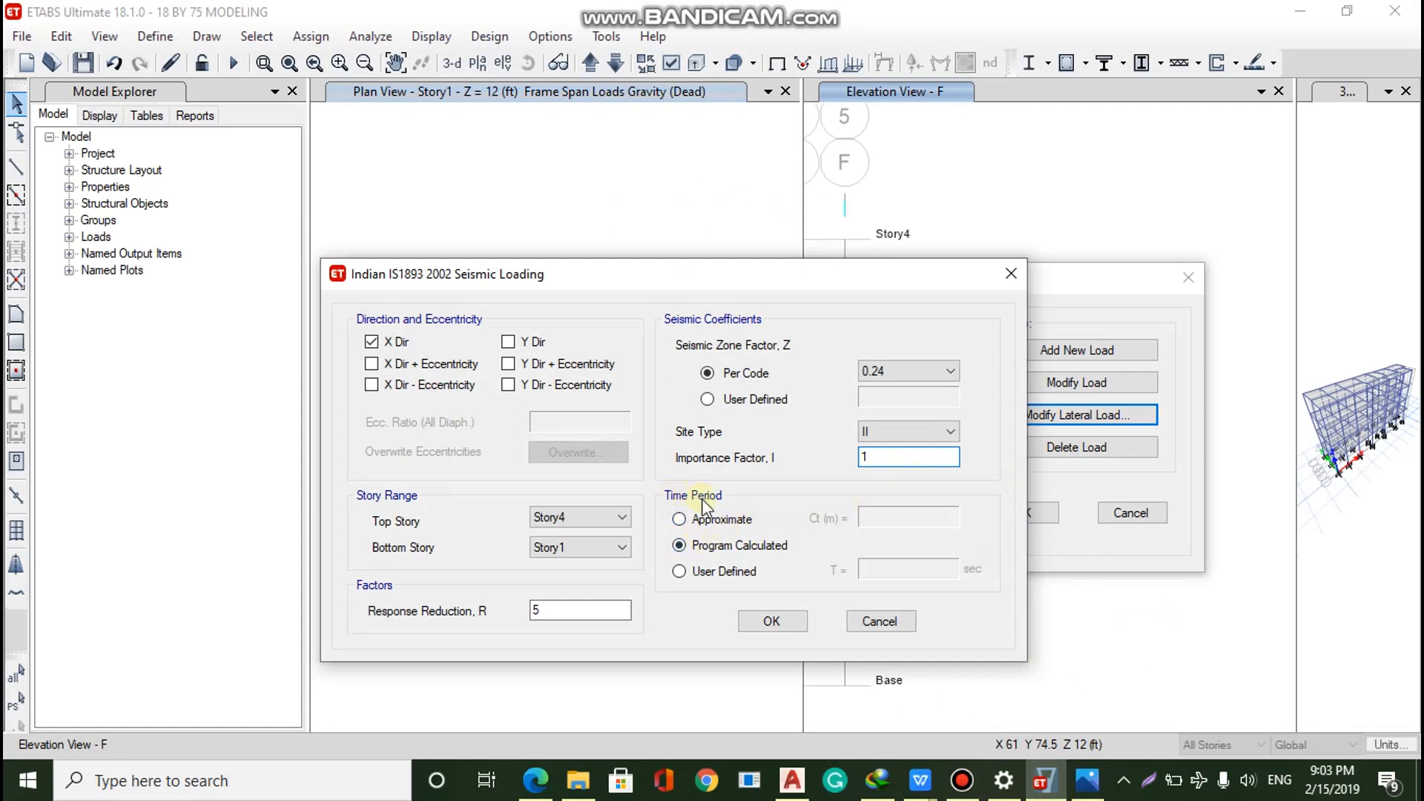
# Switch the time period of eq +x to Approximate and return it to Program Calculated
pyautogui.click(679, 519)
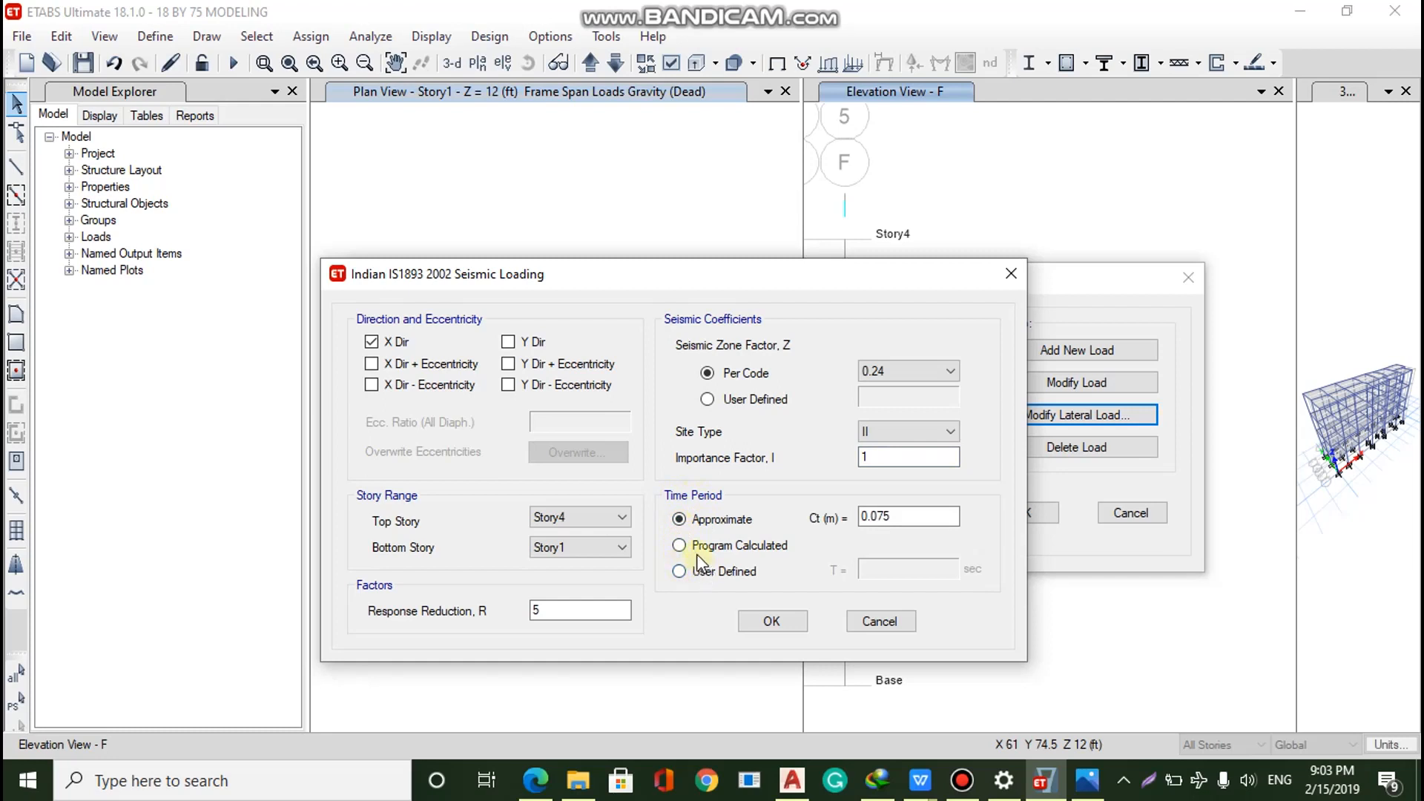
pyautogui.click(679, 546)
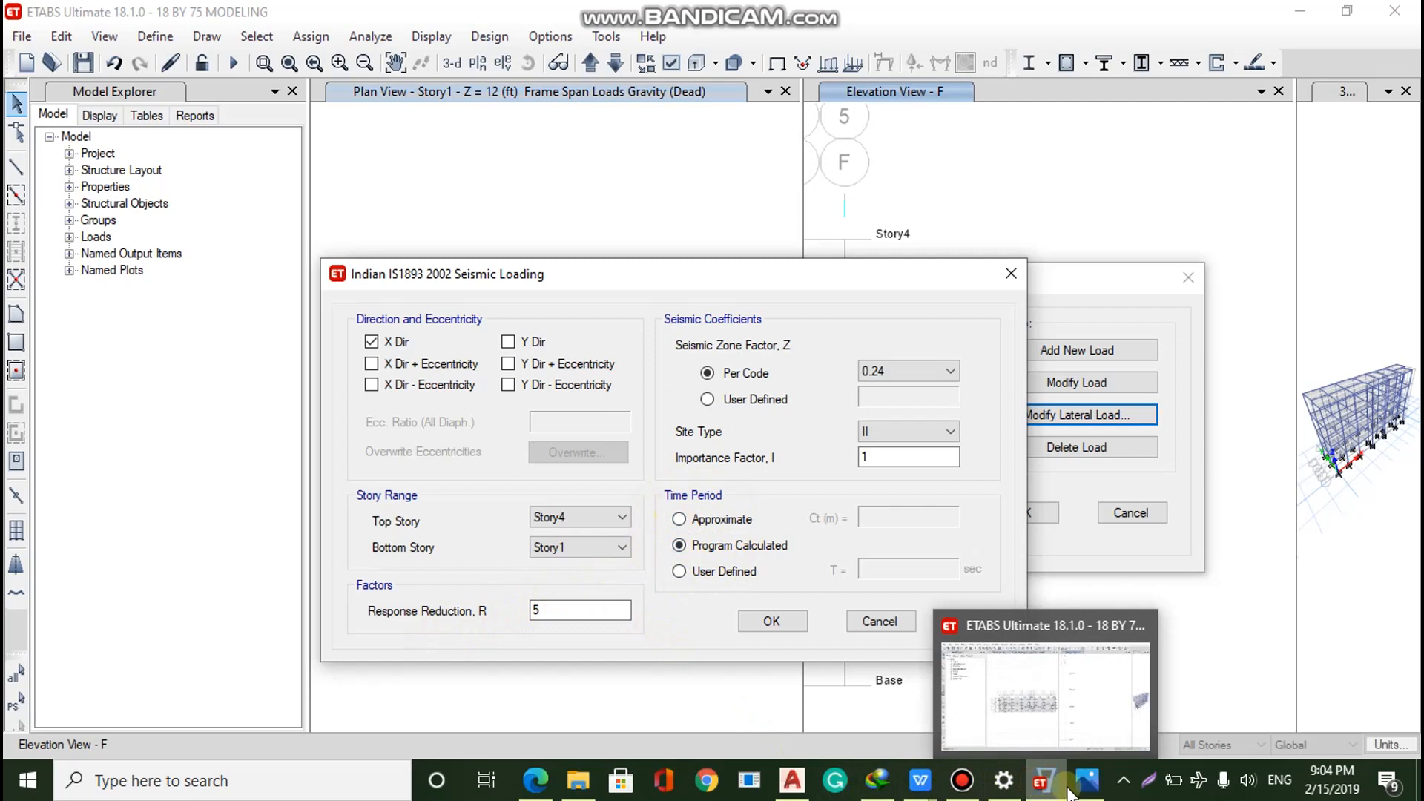
# Look up the response reduction factor table in Photos, return to ETABS, and accept the seismic loading of eq +x
pyautogui.moveTo(1077, 794)
pyautogui.click(1062, 744)
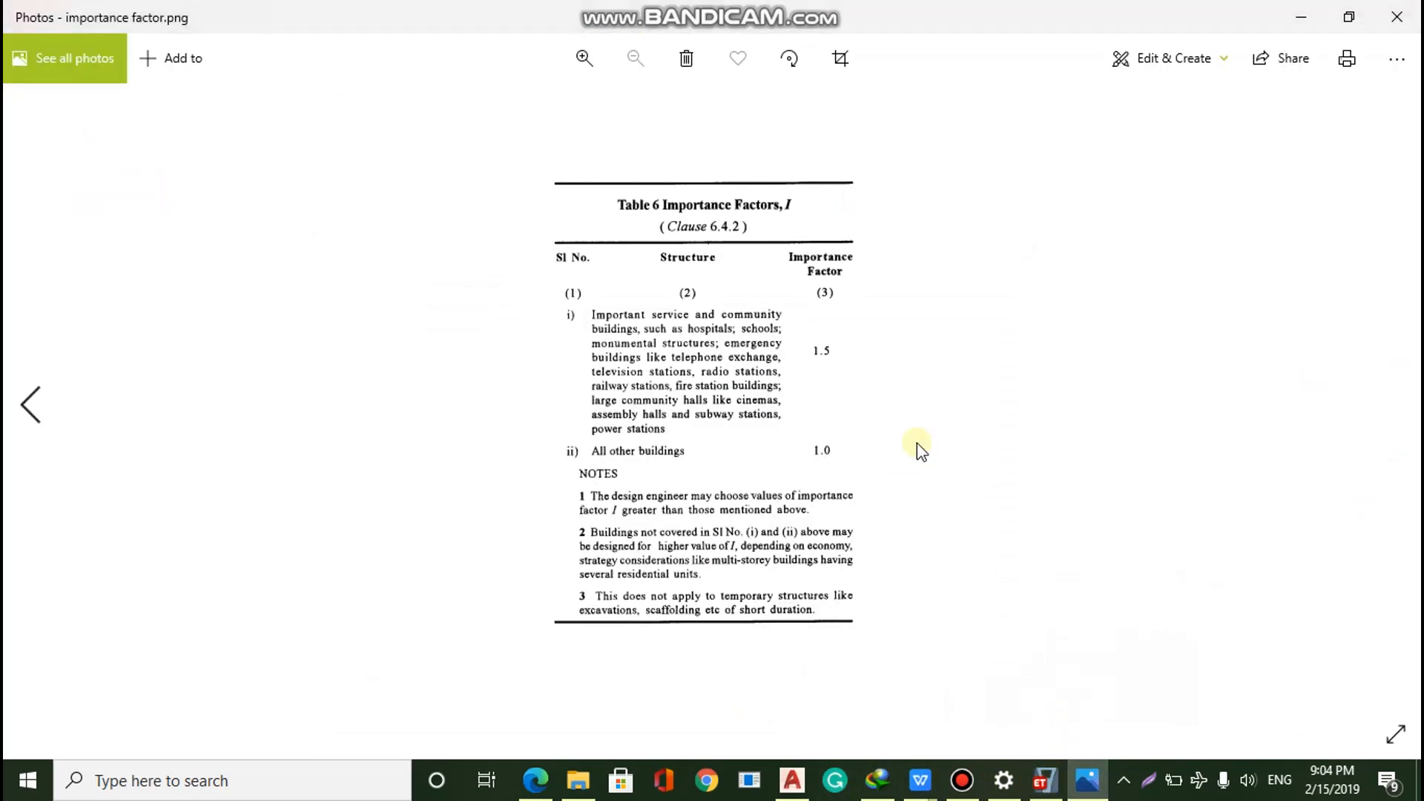
pyautogui.press('Right')
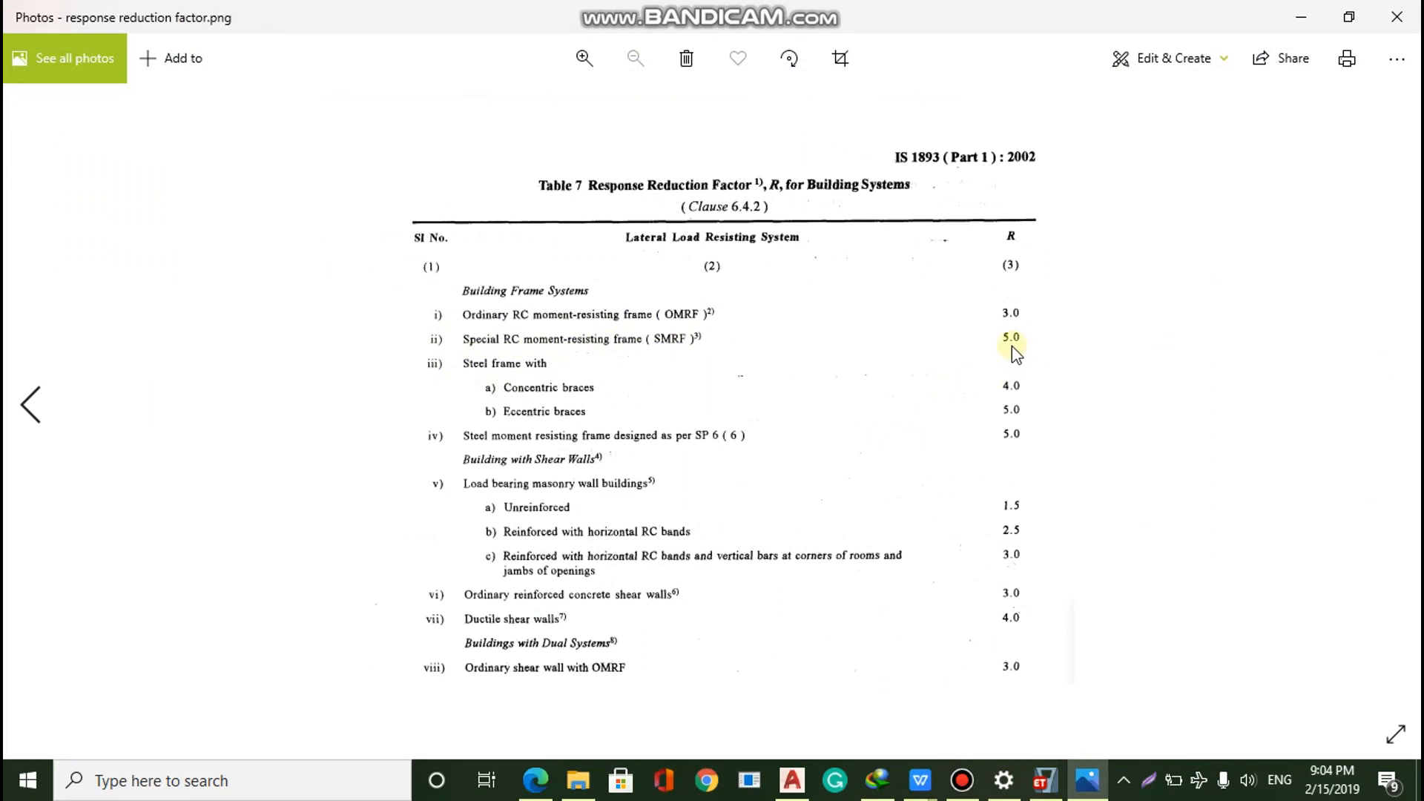
pyautogui.click(1045, 779)
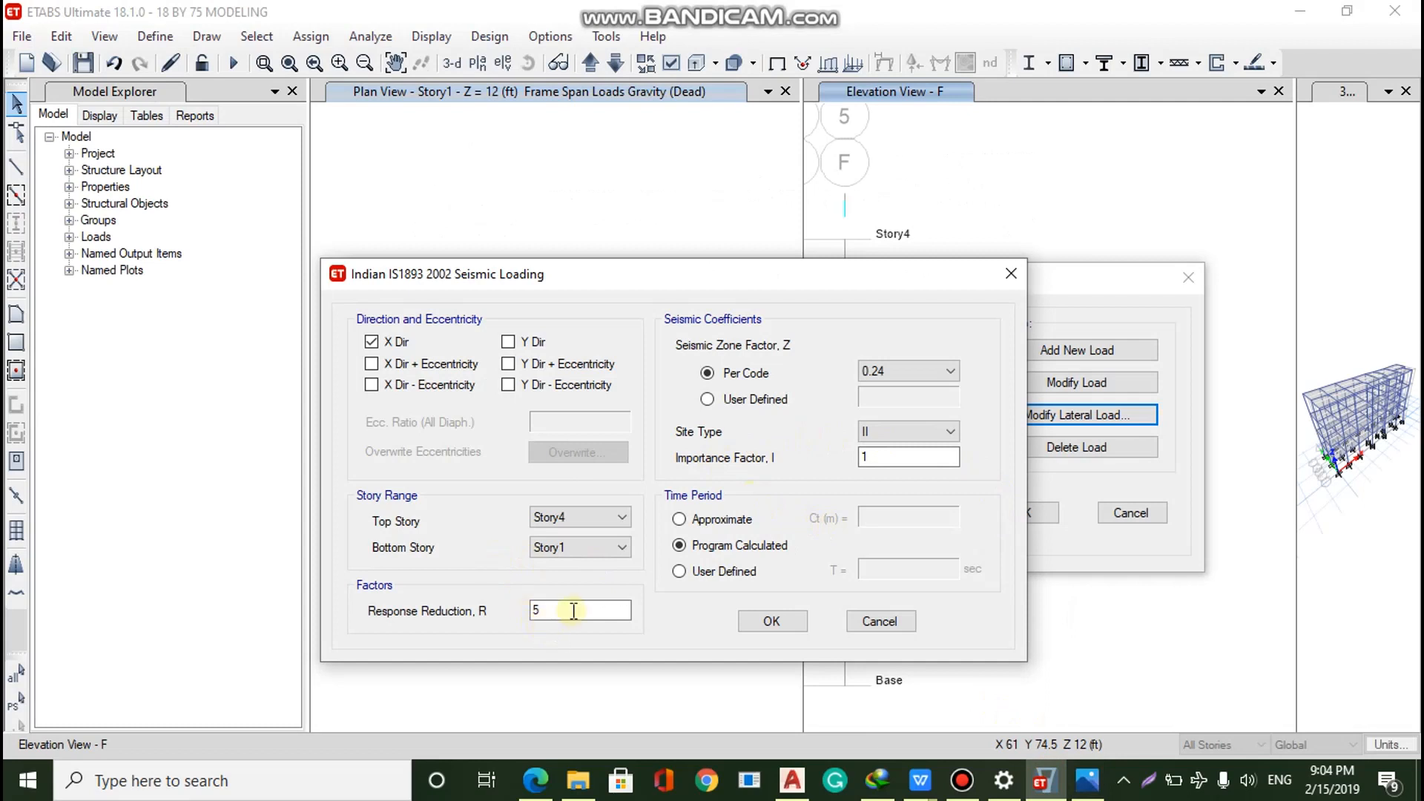
pyautogui.click(768, 621)
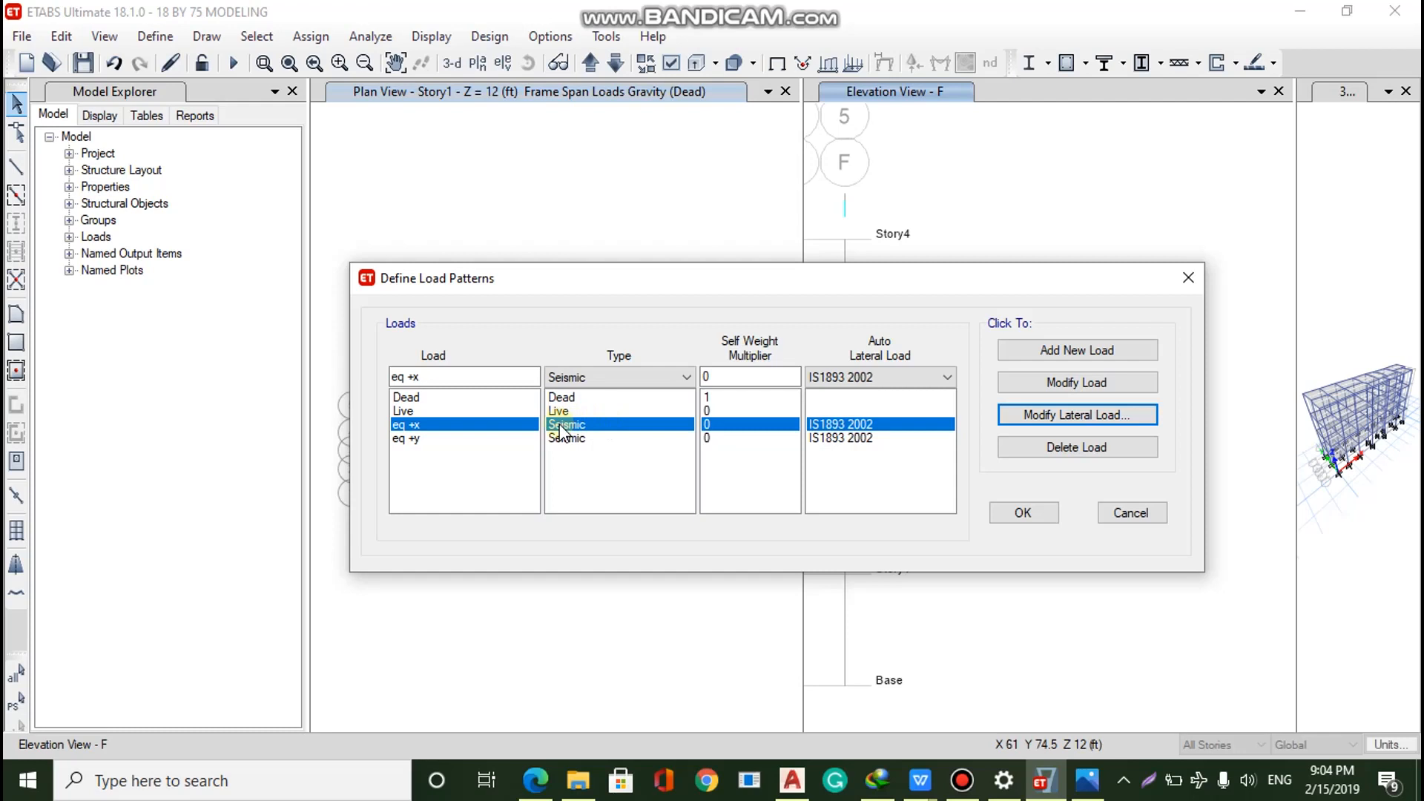
# Open the lateral load of eq +y and turn off all three X direction options and Y Dir - Eccentricity
pyautogui.click(595, 438)
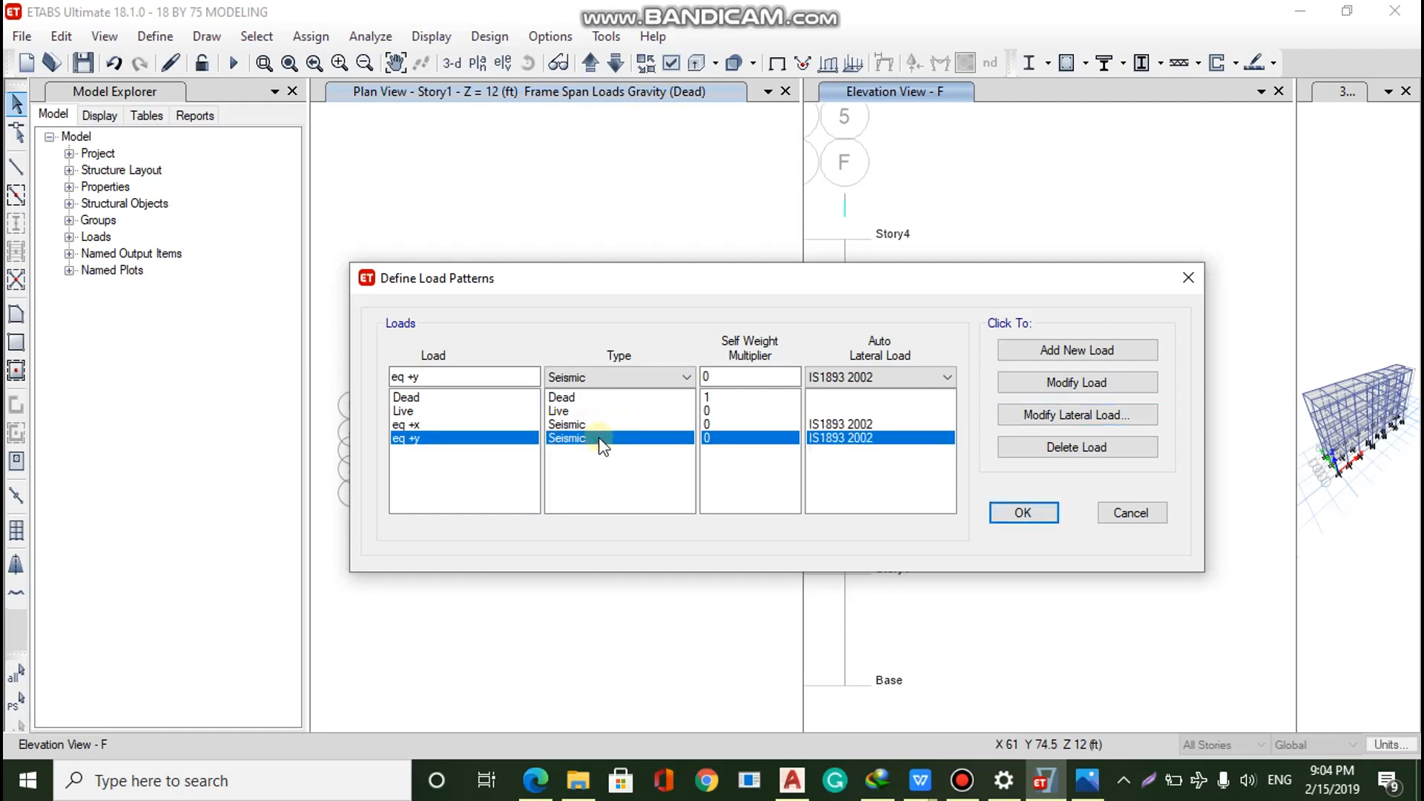
pyautogui.click(1064, 415)
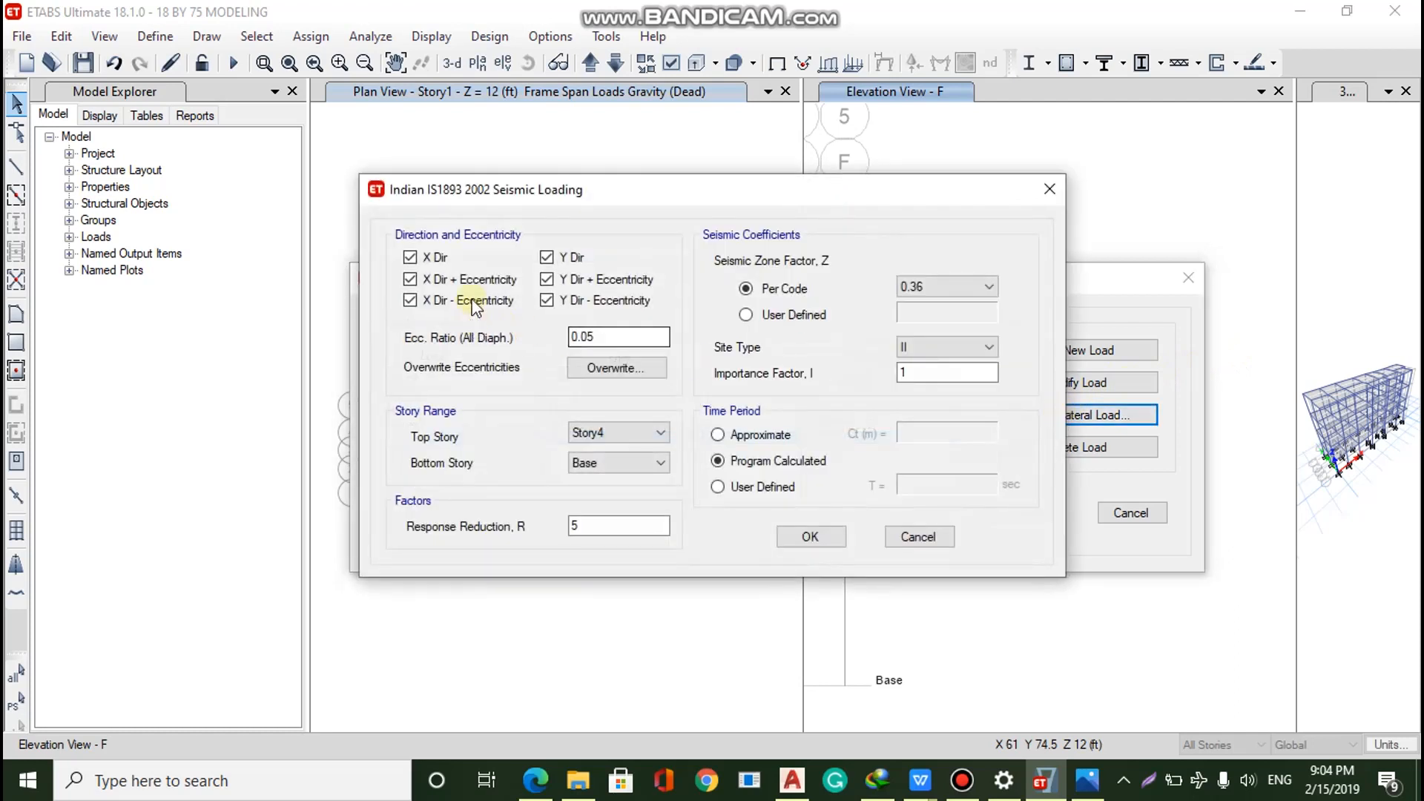
pyautogui.click(434, 257)
pyautogui.click(410, 280)
pyautogui.click(410, 300)
pyautogui.click(547, 300)
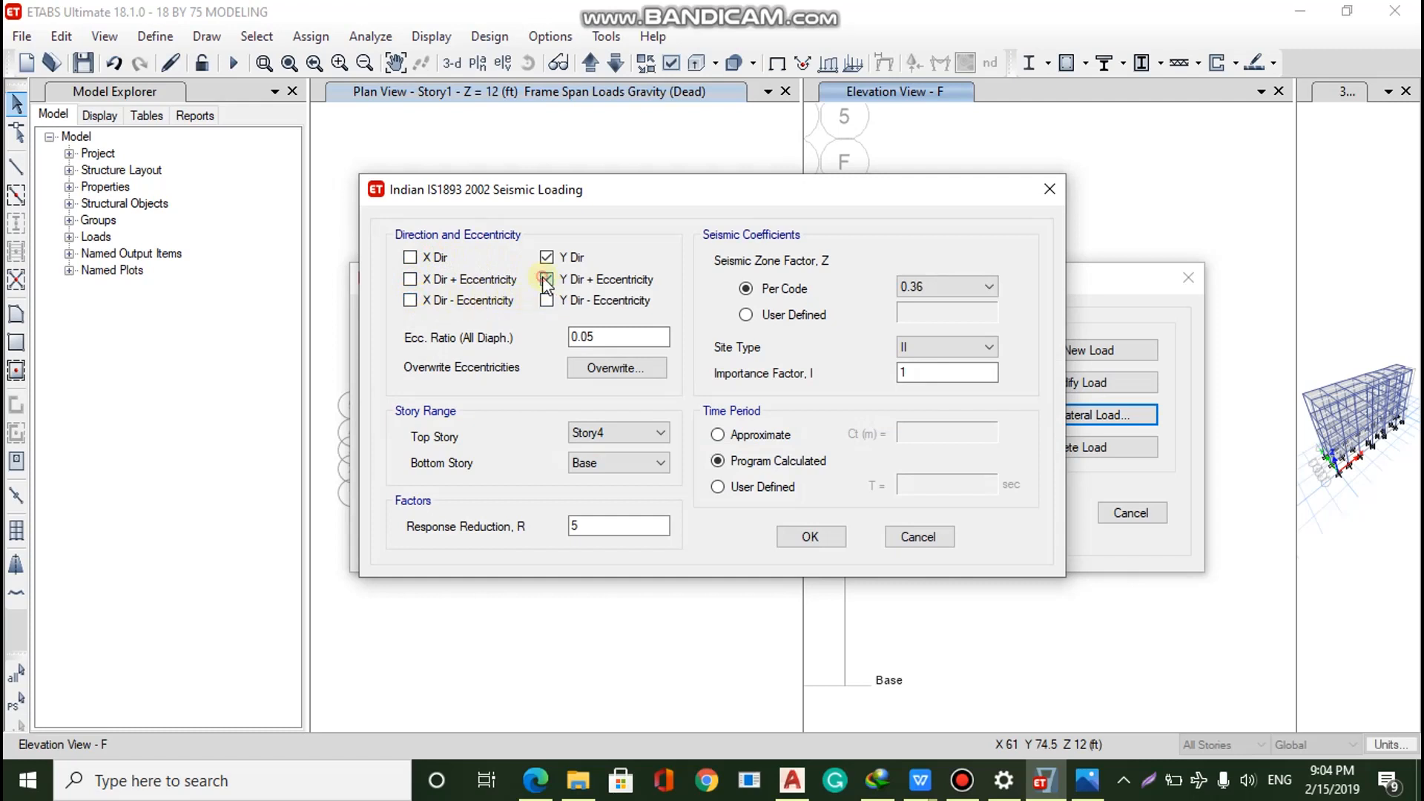
# Exclude Y Dir + Eccentricity from the eq +y seismic load, set bottom story Story1 and zone factor 0.24, and accept the load patterns
pyautogui.click(548, 280)
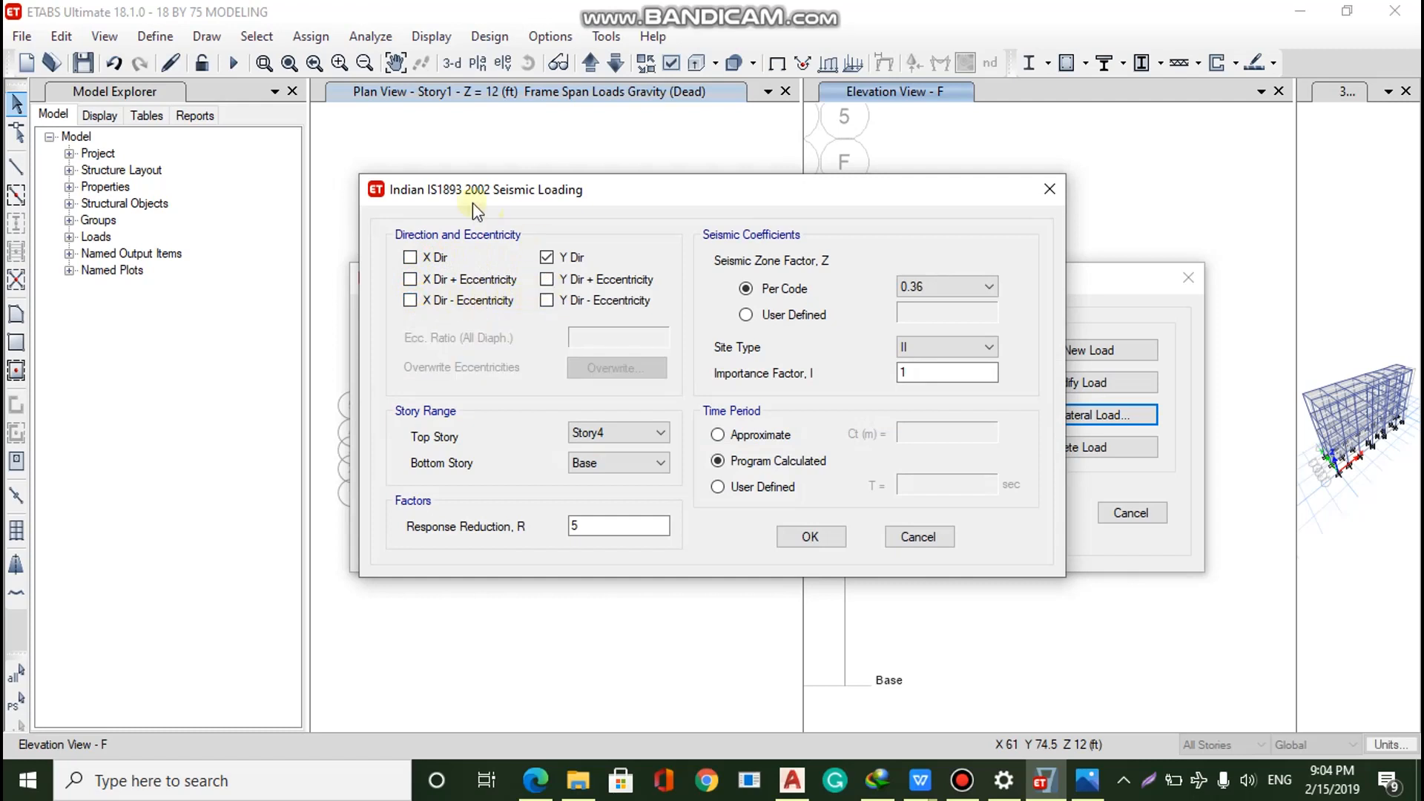
pyautogui.click(613, 462)
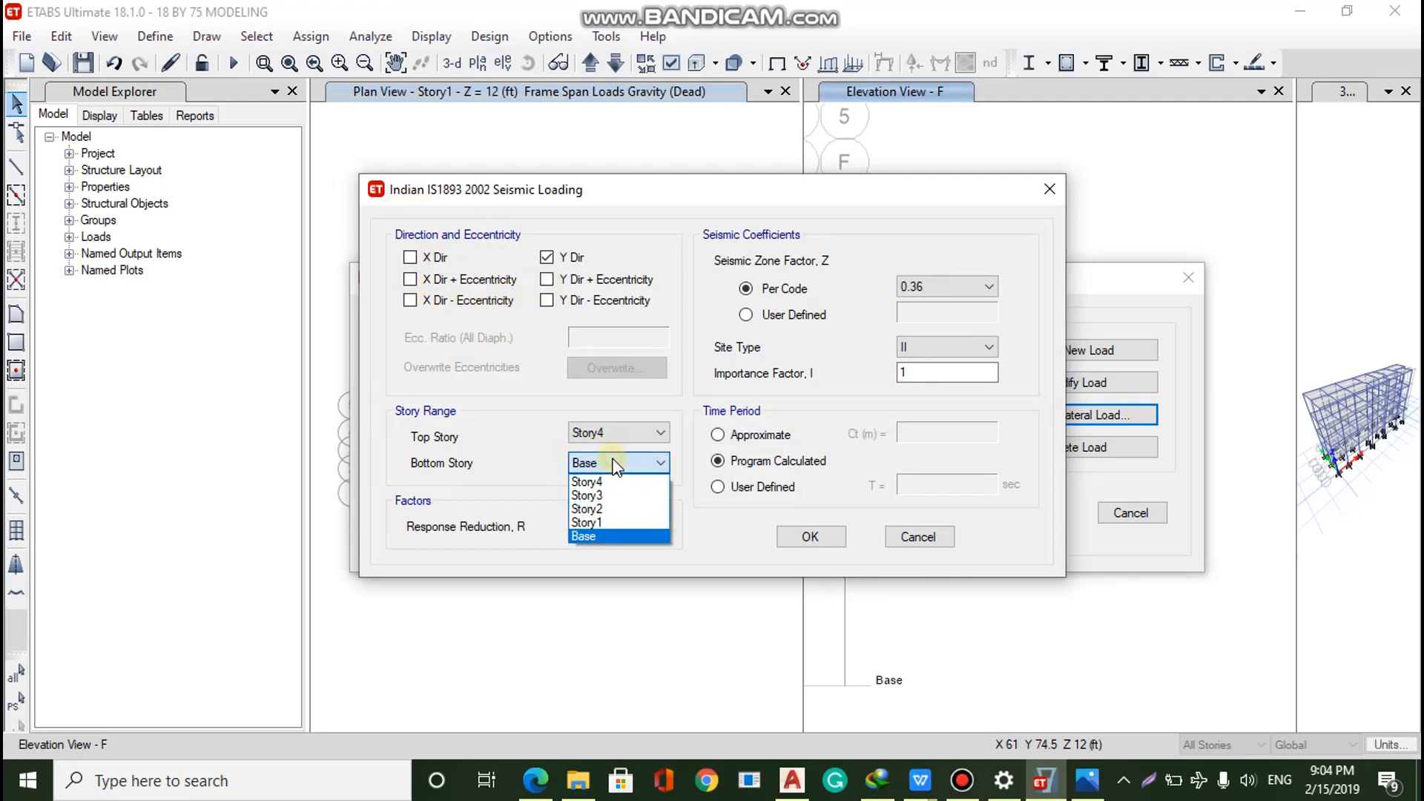
pyautogui.click(586, 522)
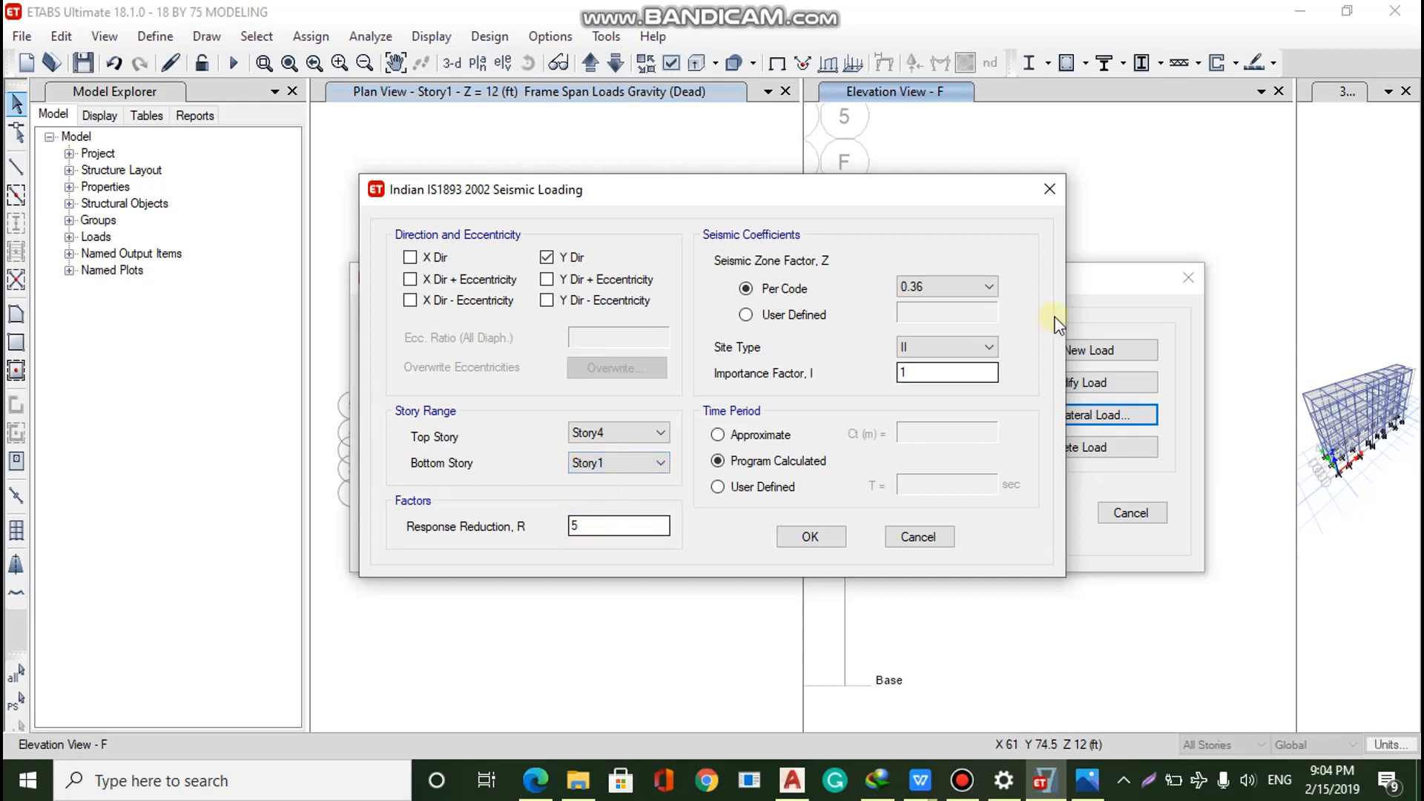
pyautogui.click(958, 284)
pyautogui.click(931, 330)
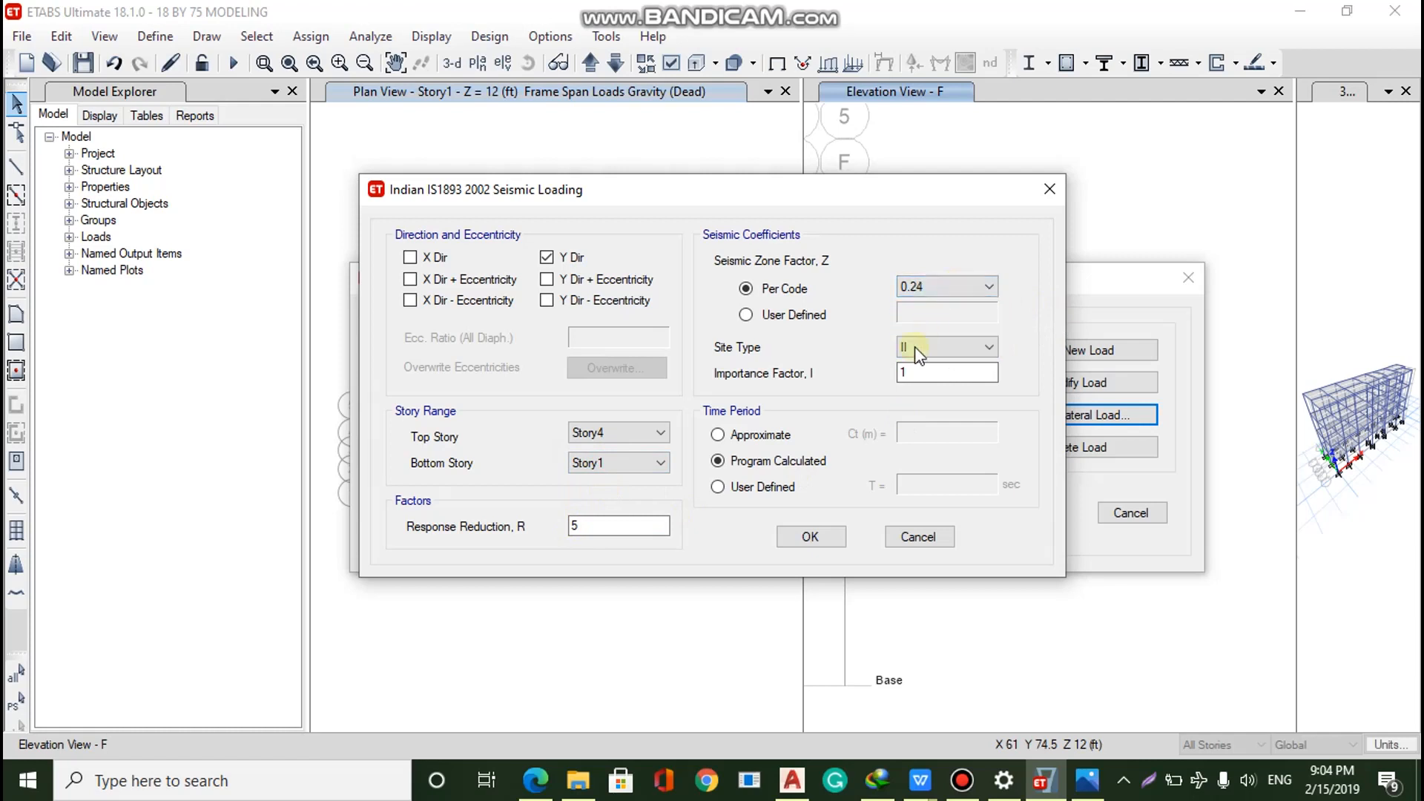
pyautogui.click(810, 536)
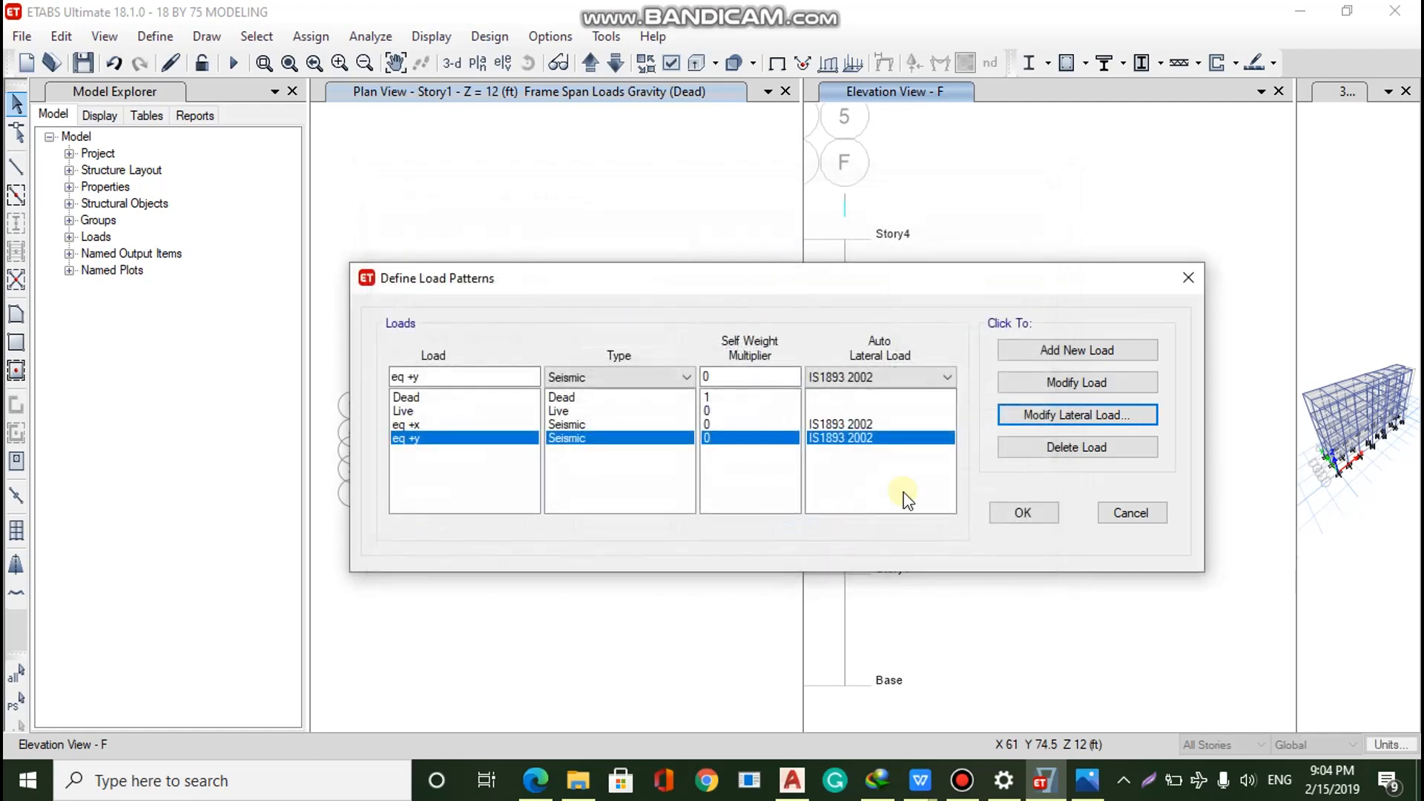
pyautogui.click(1014, 519)
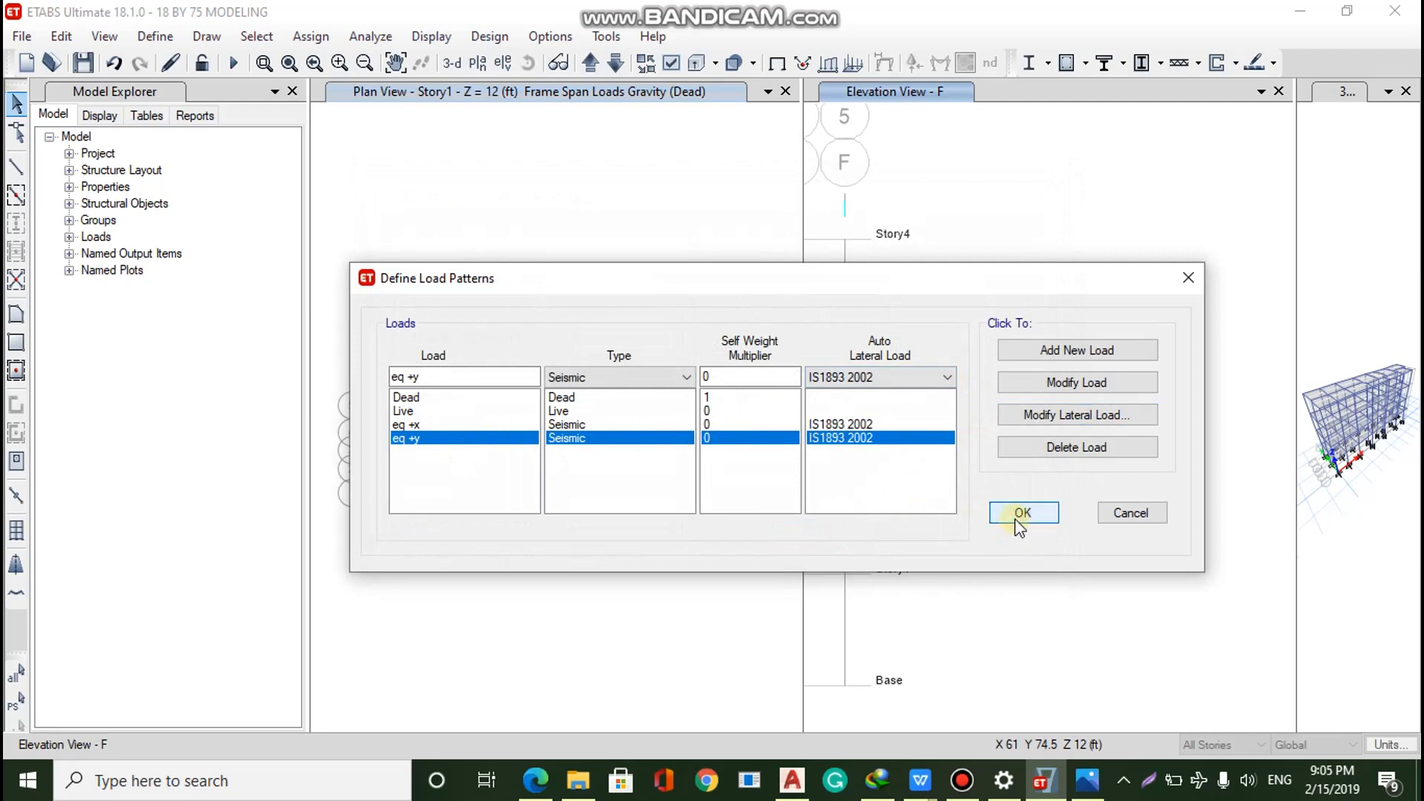
pyautogui.click(1014, 519)
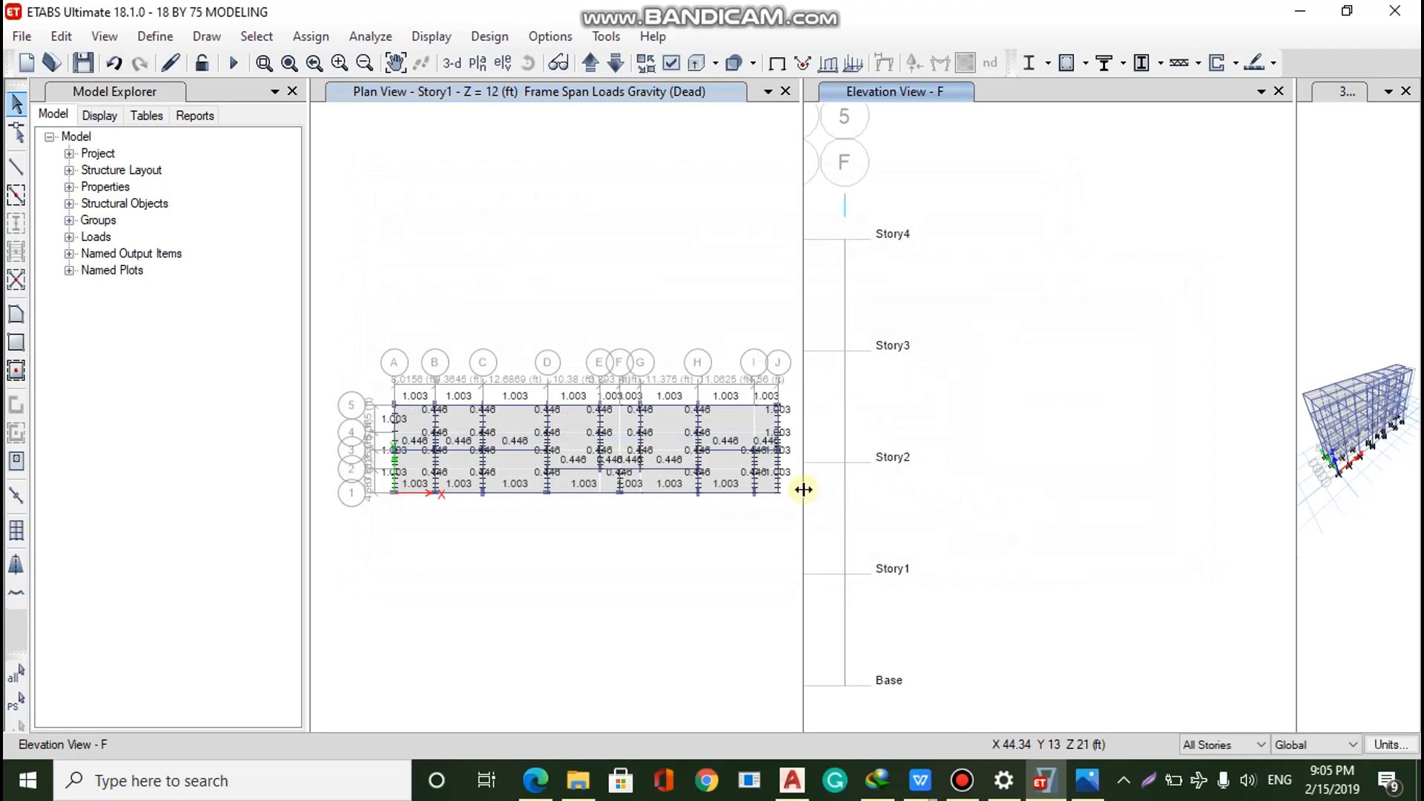
# Enlarge the plan, elevation and 3-D views in turn to examine the frame and the Story1 dead span loads
pyautogui.moveTo(802, 489); pyautogui.dragTo(1157, 591)
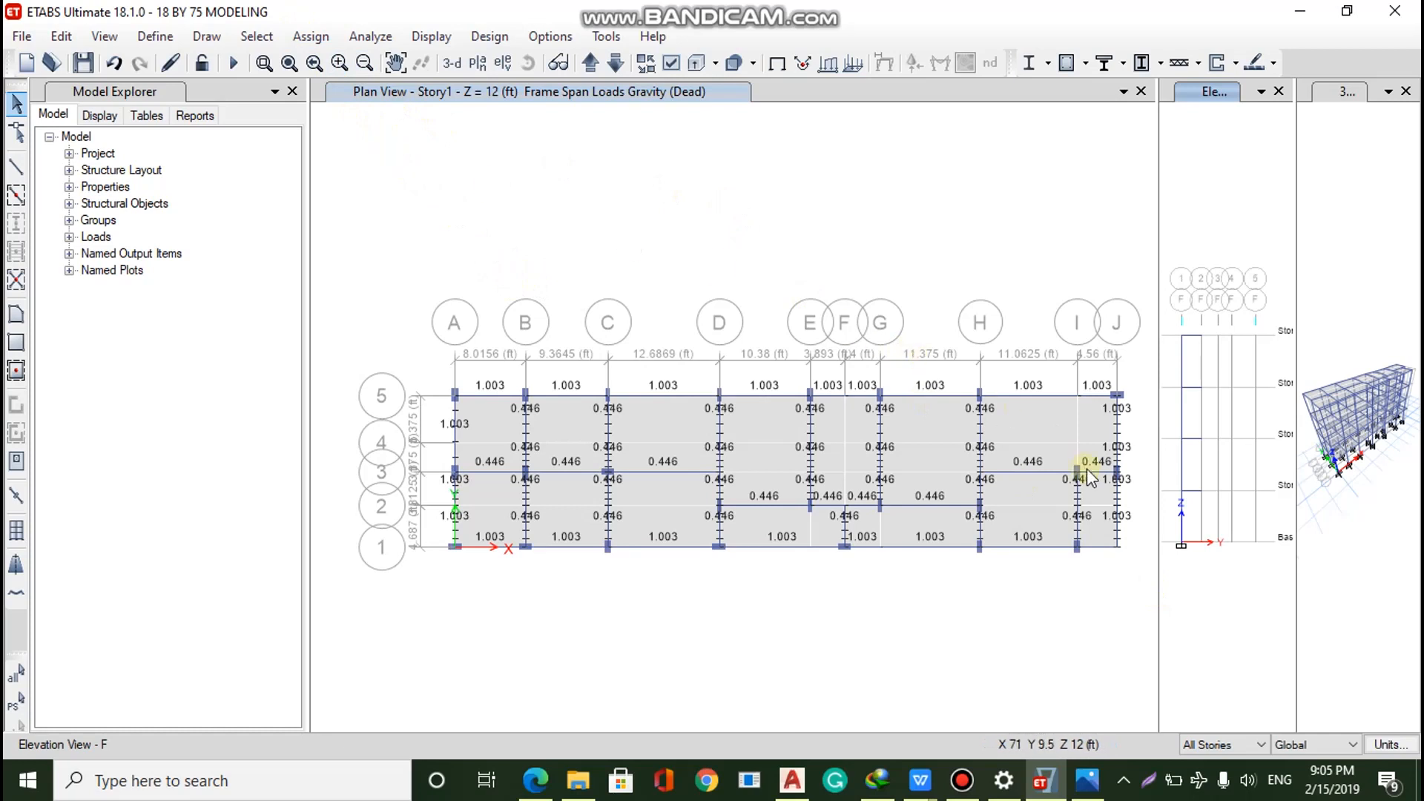
pyautogui.moveTo(1159, 480); pyautogui.dragTo(547, 381)
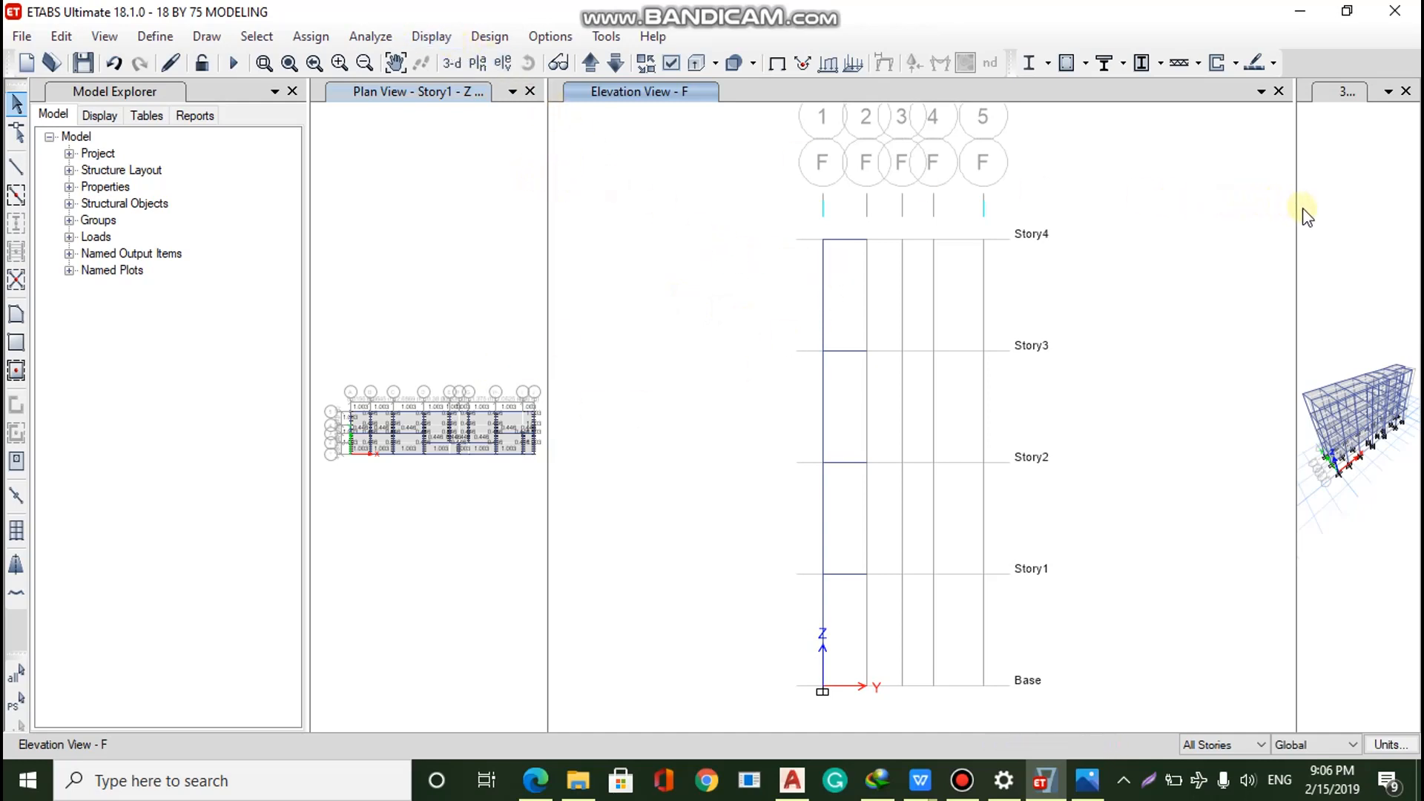
pyautogui.moveTo(1296, 214); pyautogui.dragTo(734, 223)
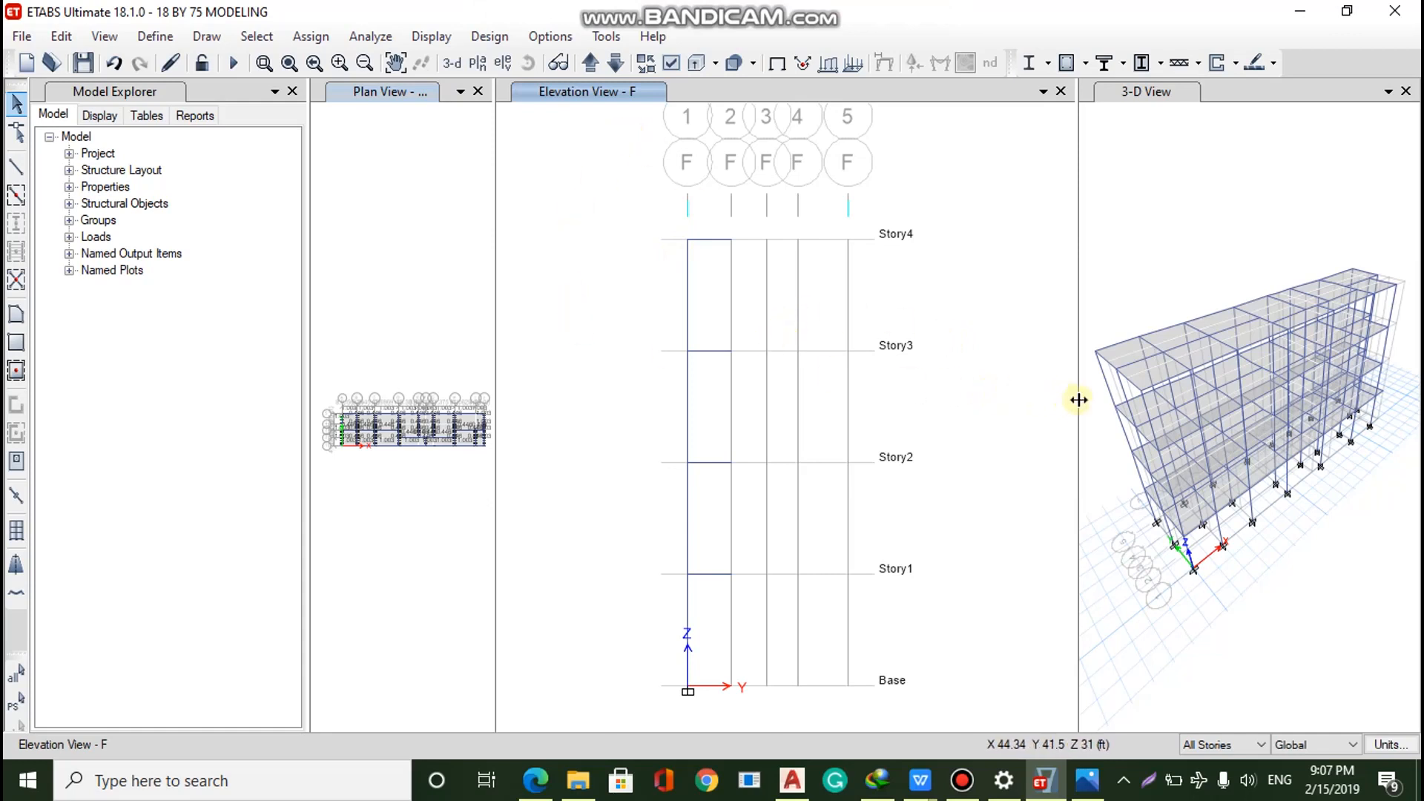
pyautogui.moveTo(1078, 400); pyautogui.dragTo(658, 270)
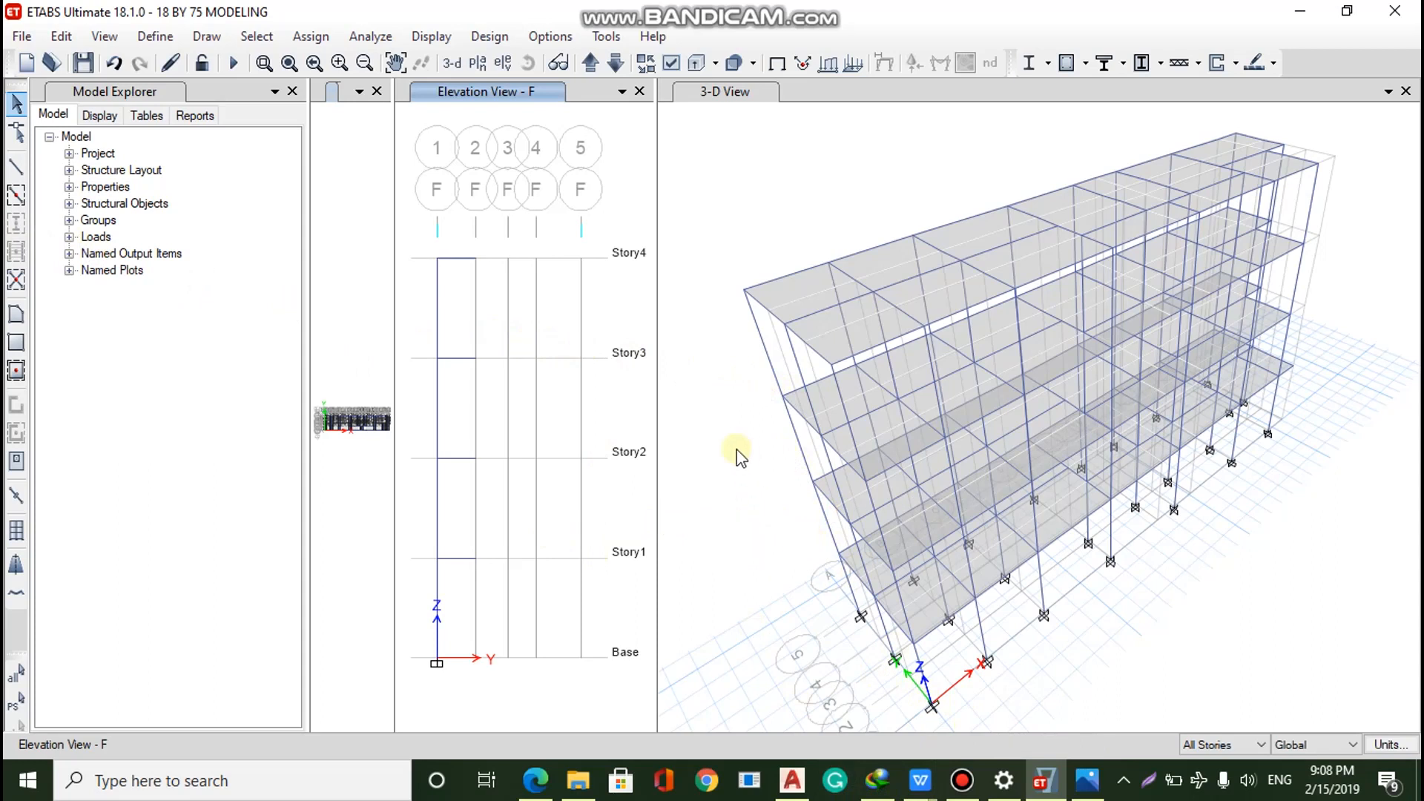
pyautogui.moveTo(654, 419); pyautogui.dragTo(865, 385)
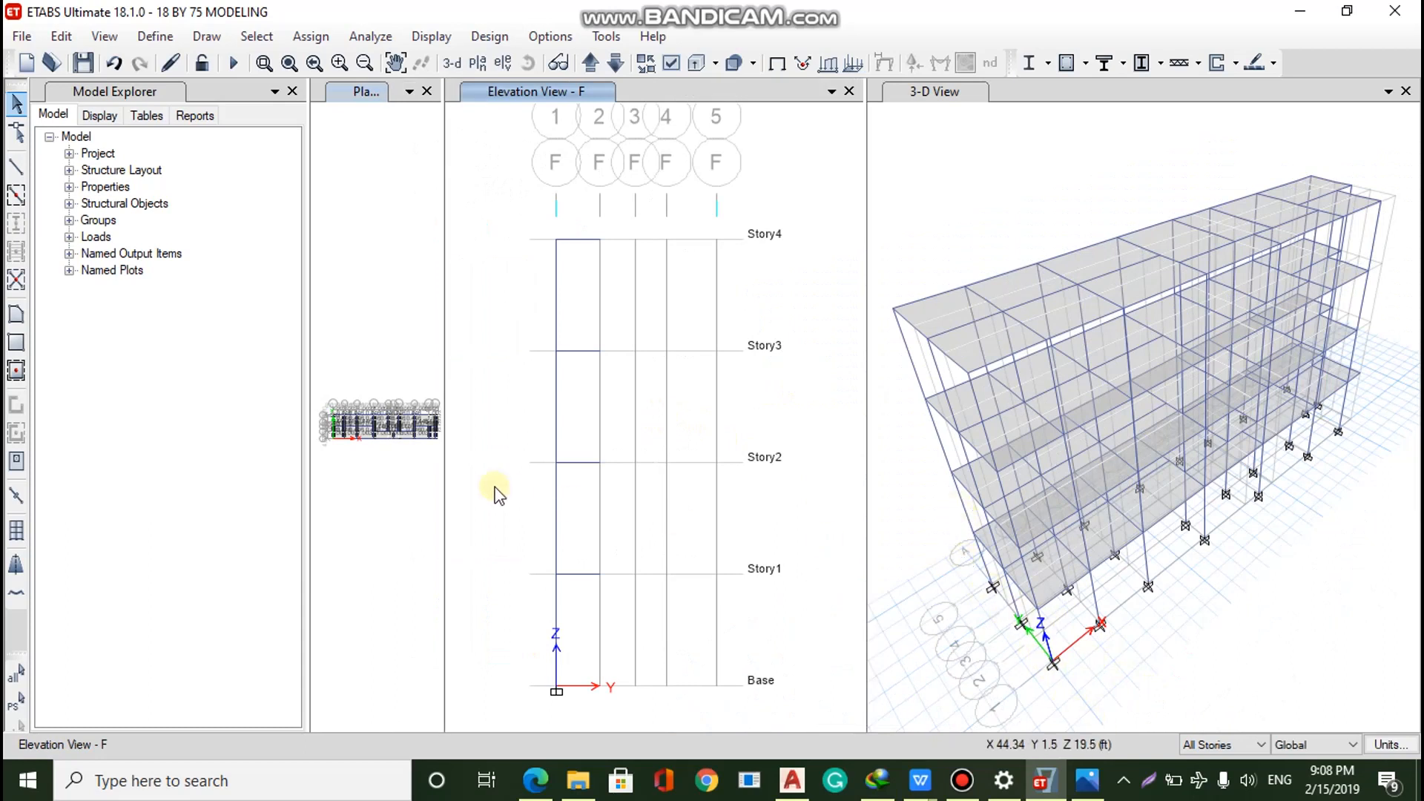
pyautogui.moveTo(481, 483); pyautogui.dragTo(779, 416)
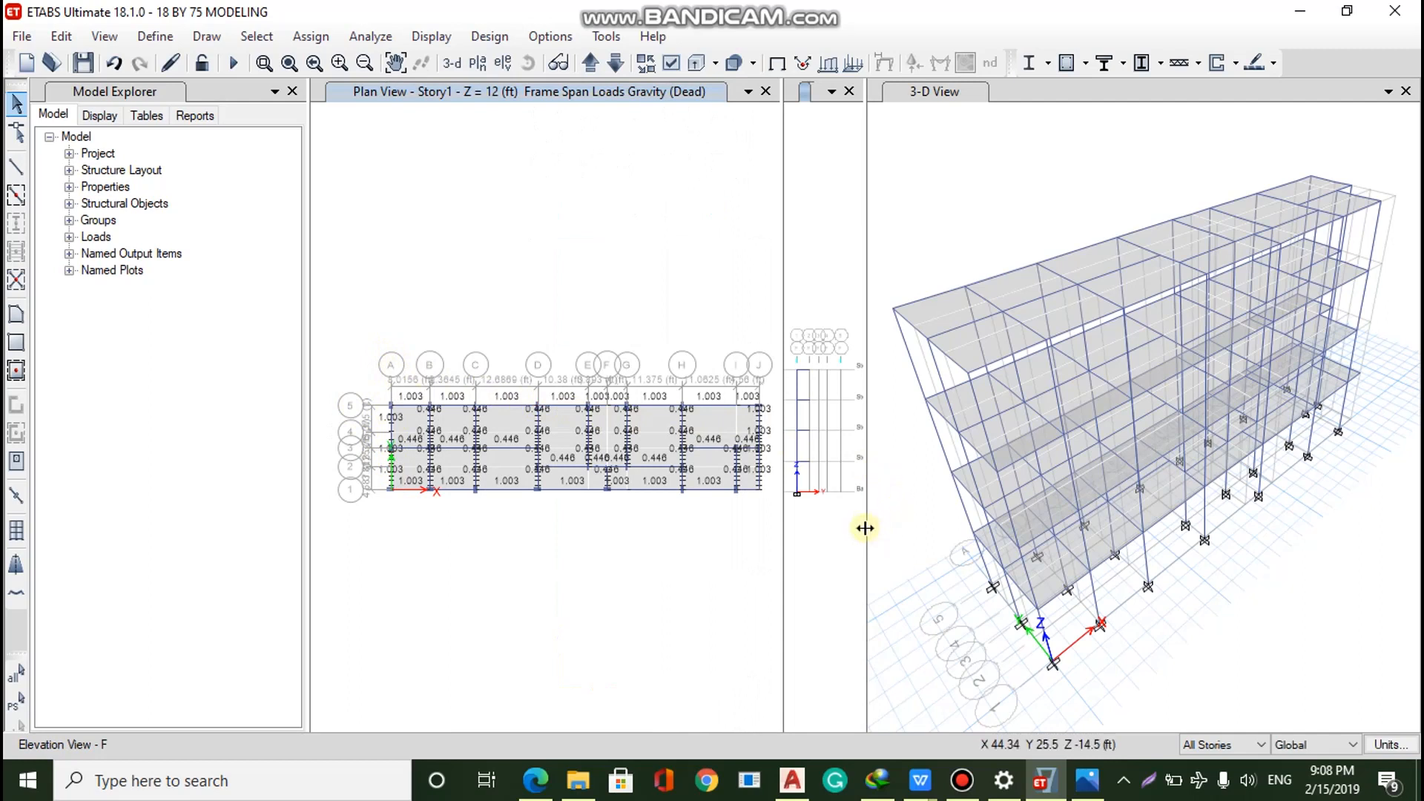
pyautogui.moveTo(871, 528); pyautogui.dragTo(1280, 467)
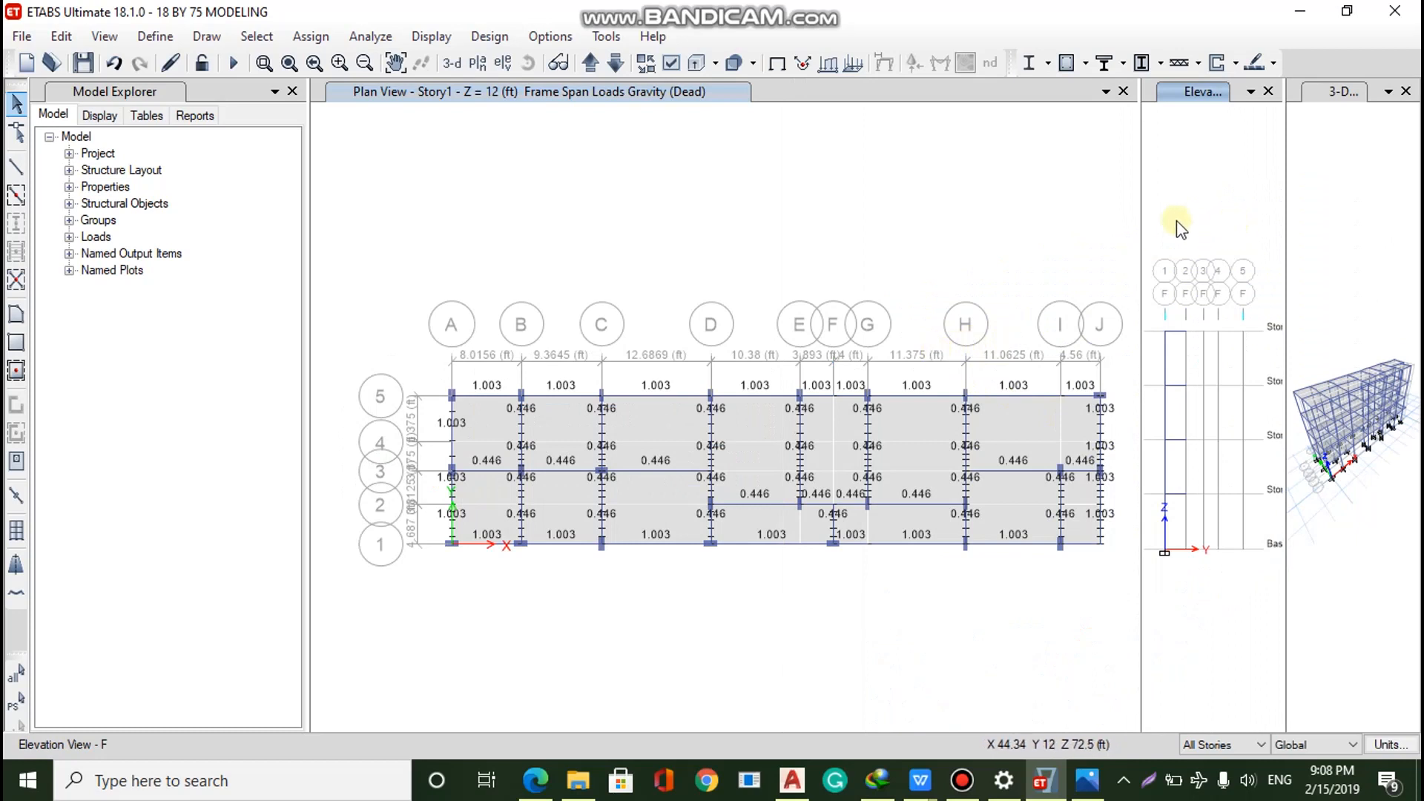
# Widen the elevation view and set it to grid line A
pyautogui.moveTo(1141, 219); pyautogui.dragTo(765, 230)
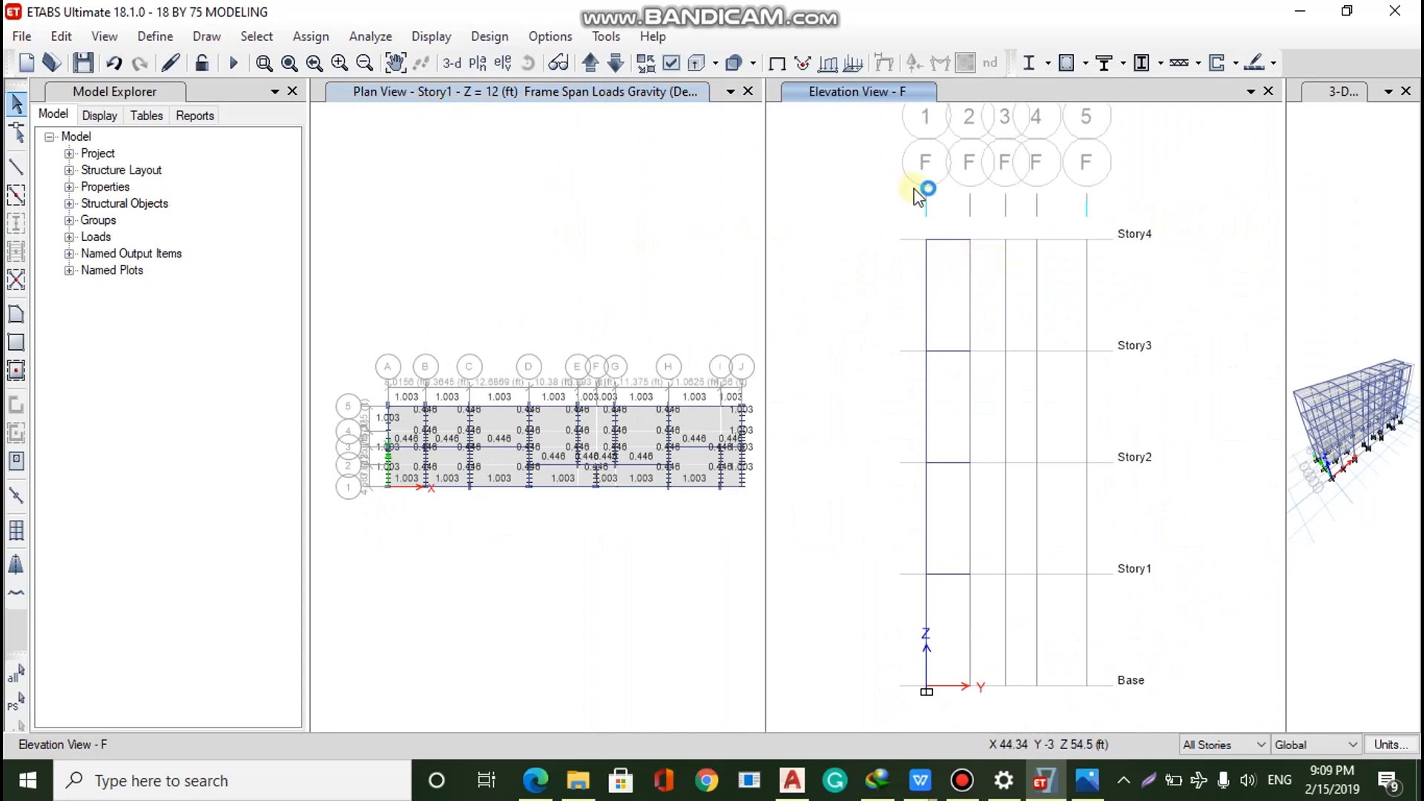
pyautogui.click(549, 59)
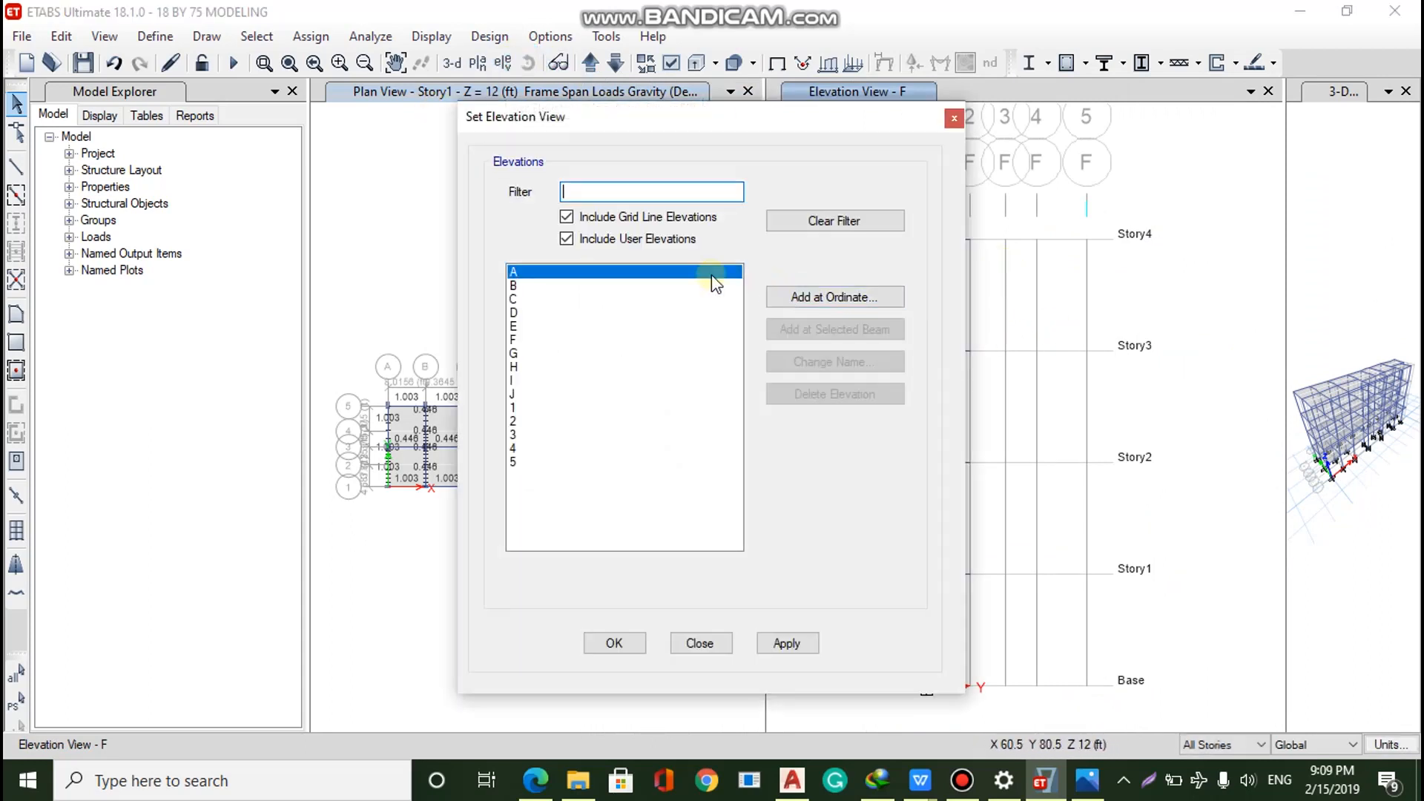
pyautogui.click(761, 644)
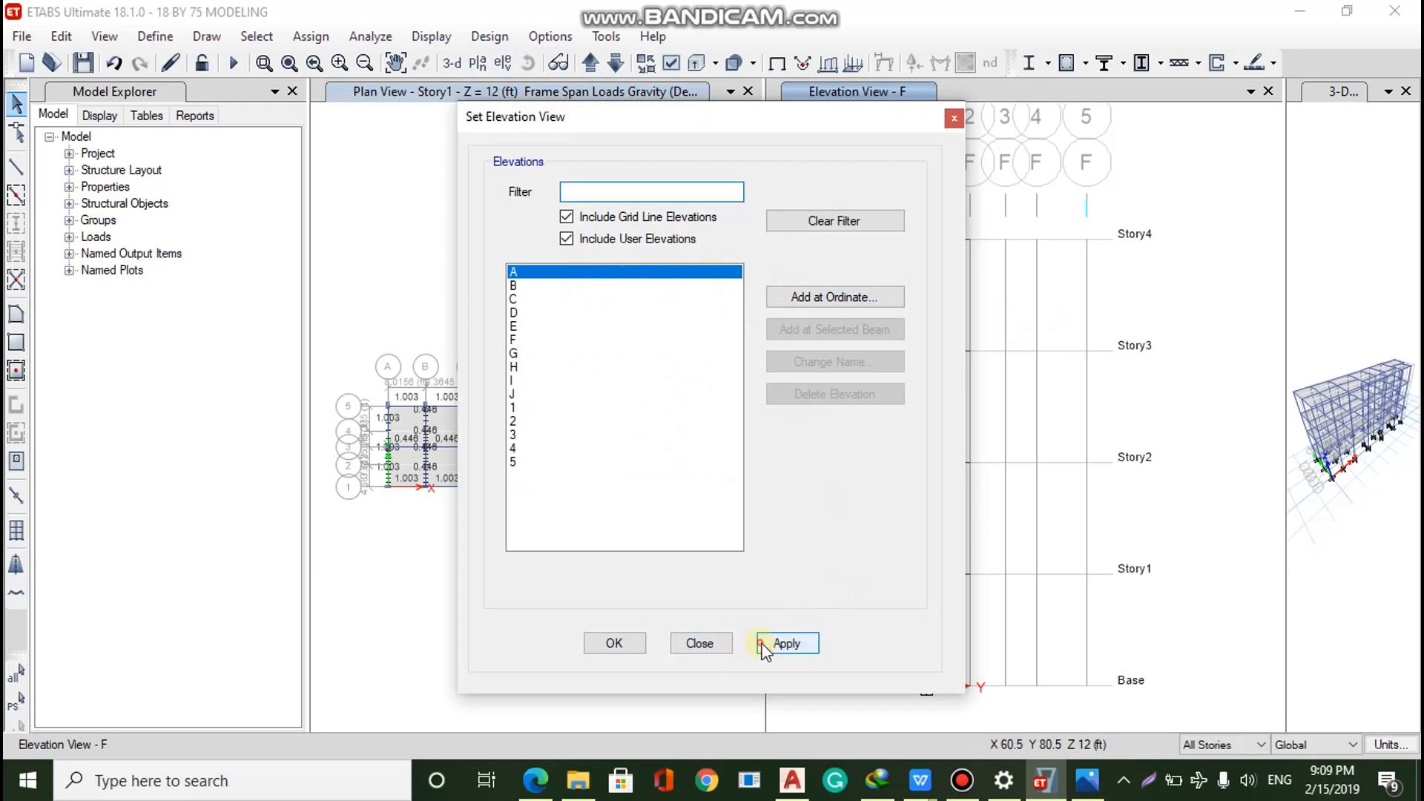
pyautogui.click(638, 643)
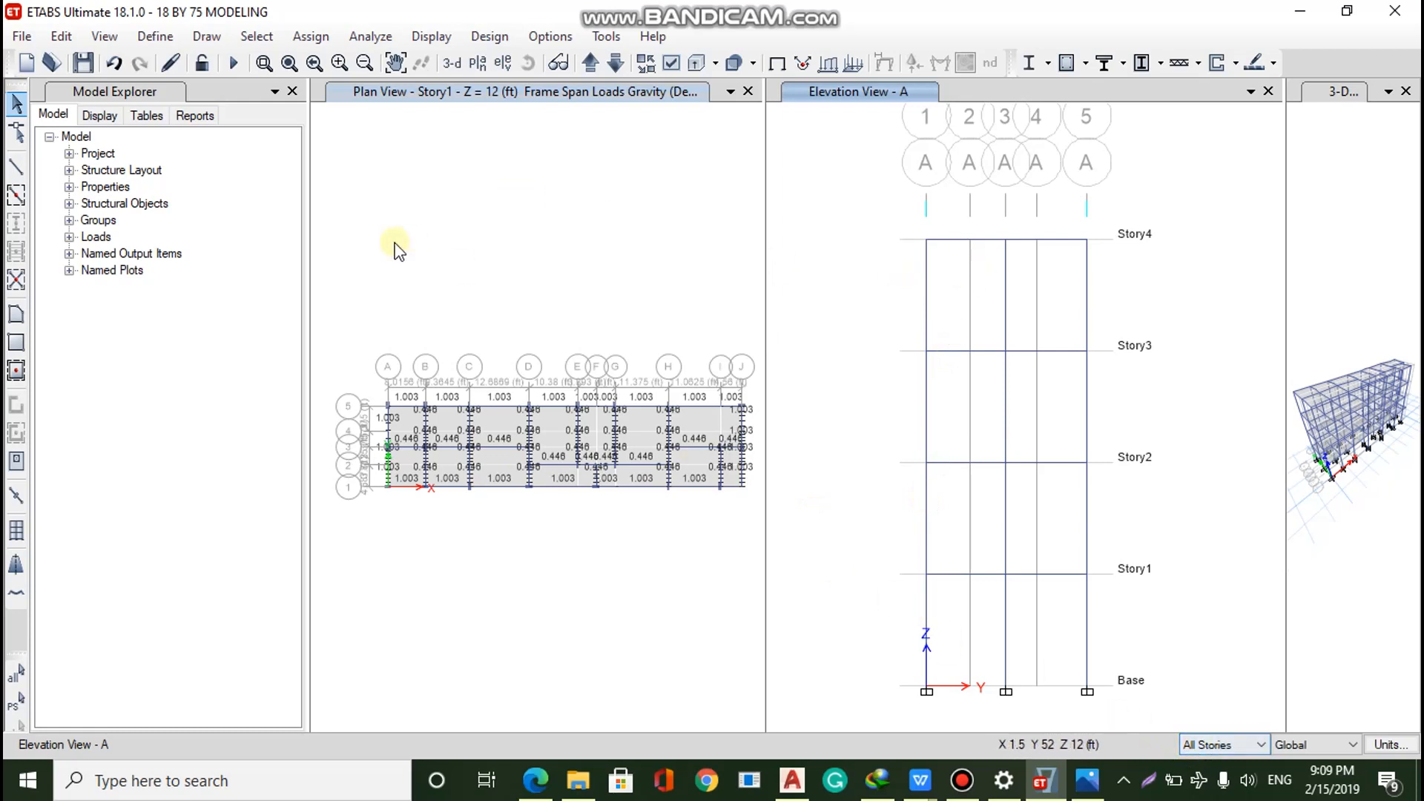
# Quick-draw wall areas with property None on elevation A between grid lines 2 and 5, from Base to Story4
pyautogui.click(15, 370)
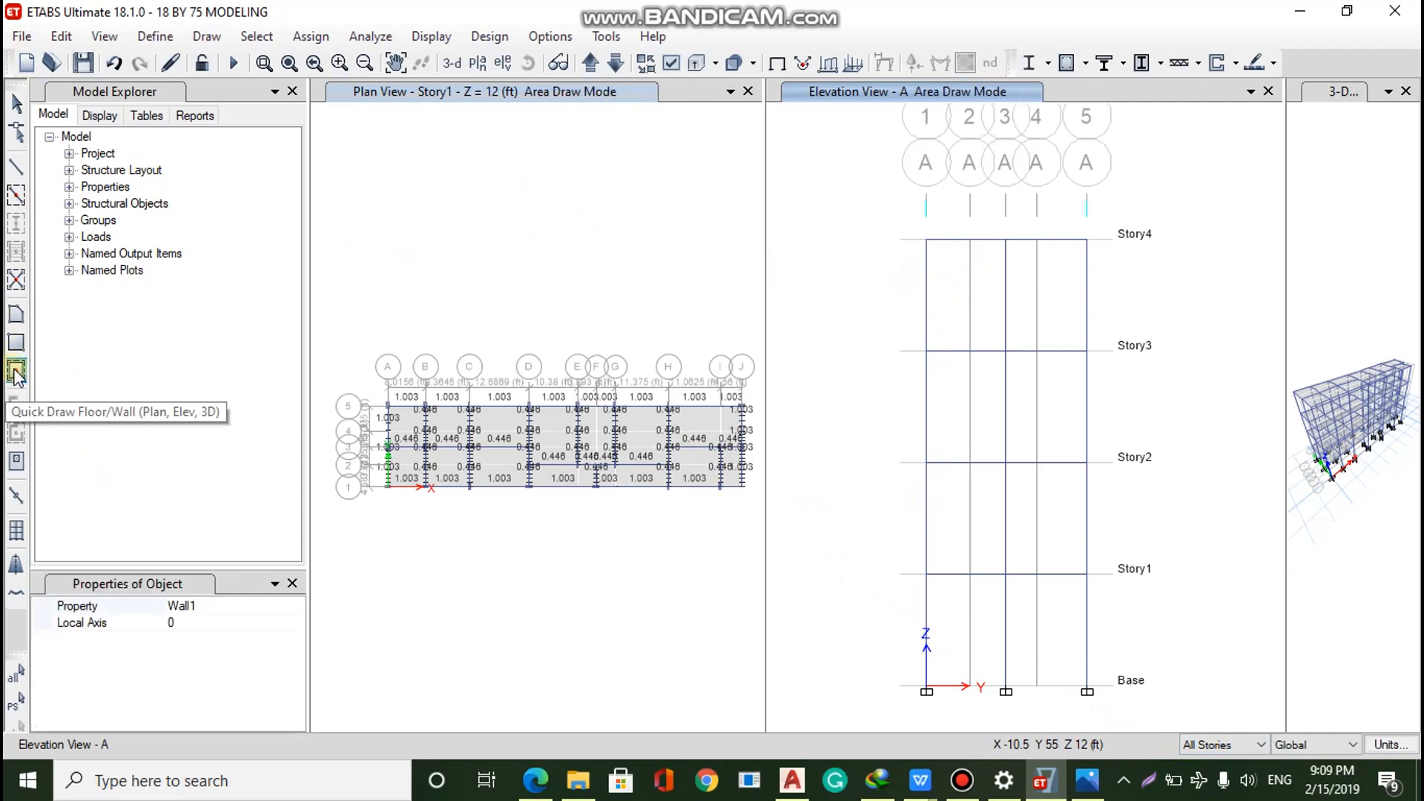
pyautogui.click(284, 605)
pyautogui.click(295, 606)
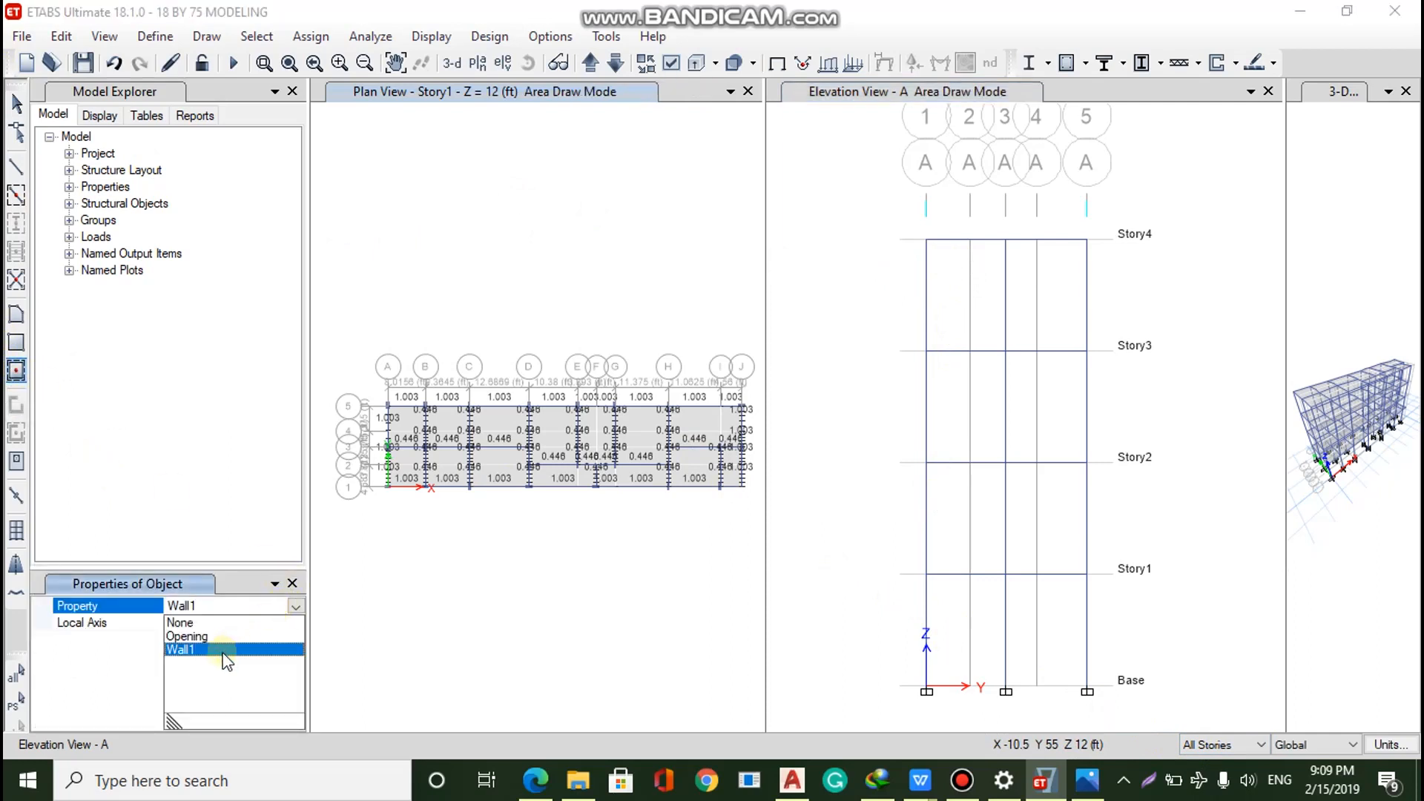
pyautogui.click(226, 623)
pyautogui.click(233, 623)
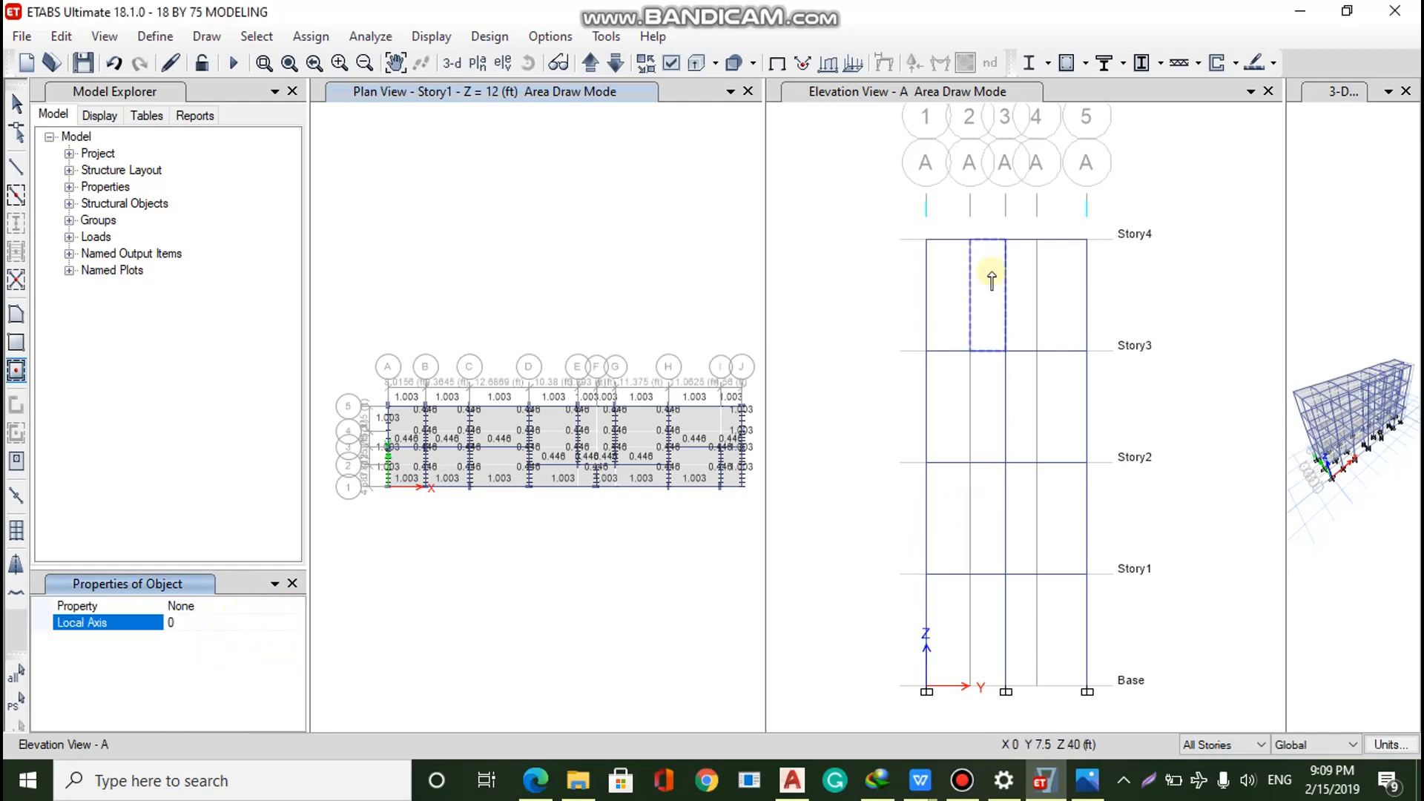
pyautogui.click(960, 292)
pyautogui.click(987, 319)
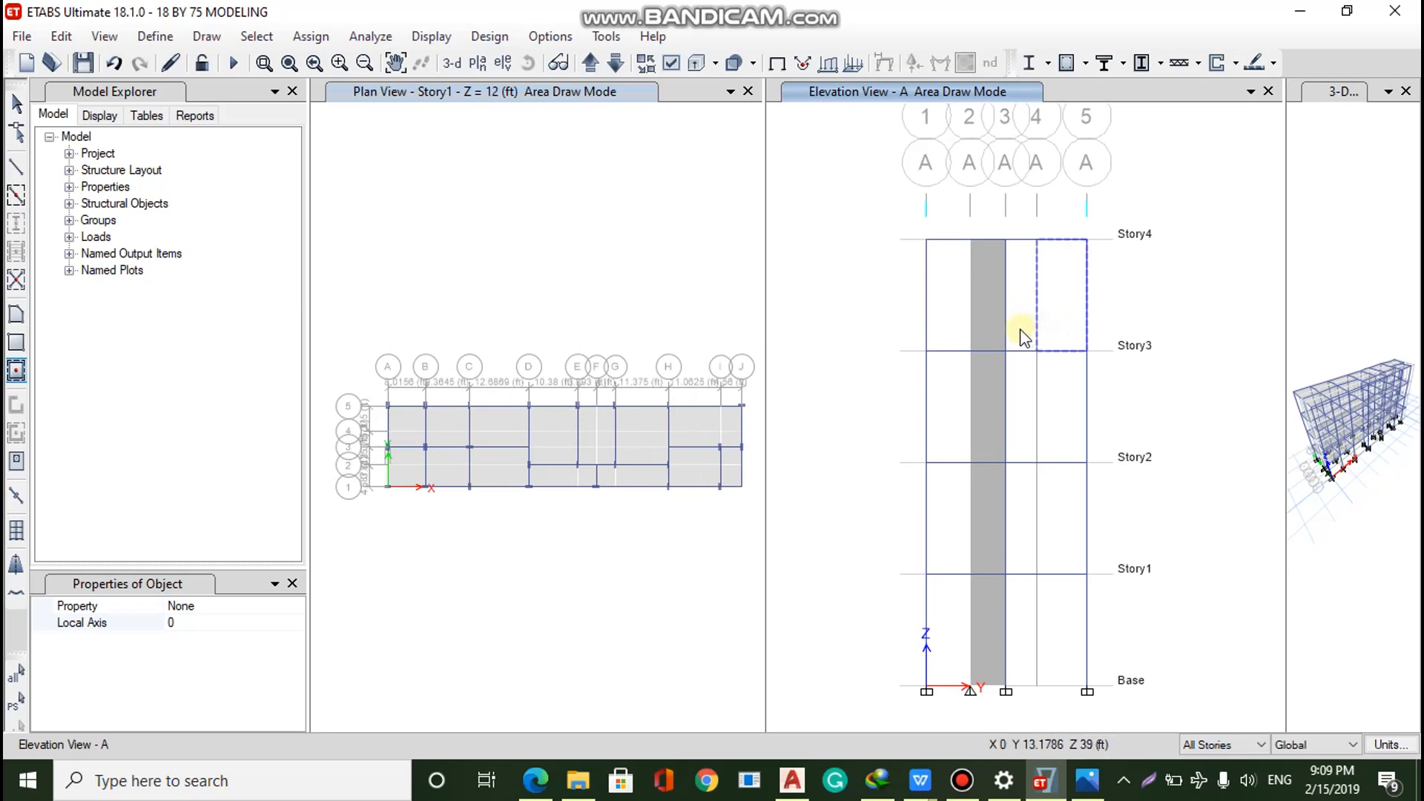
pyautogui.click(1020, 330)
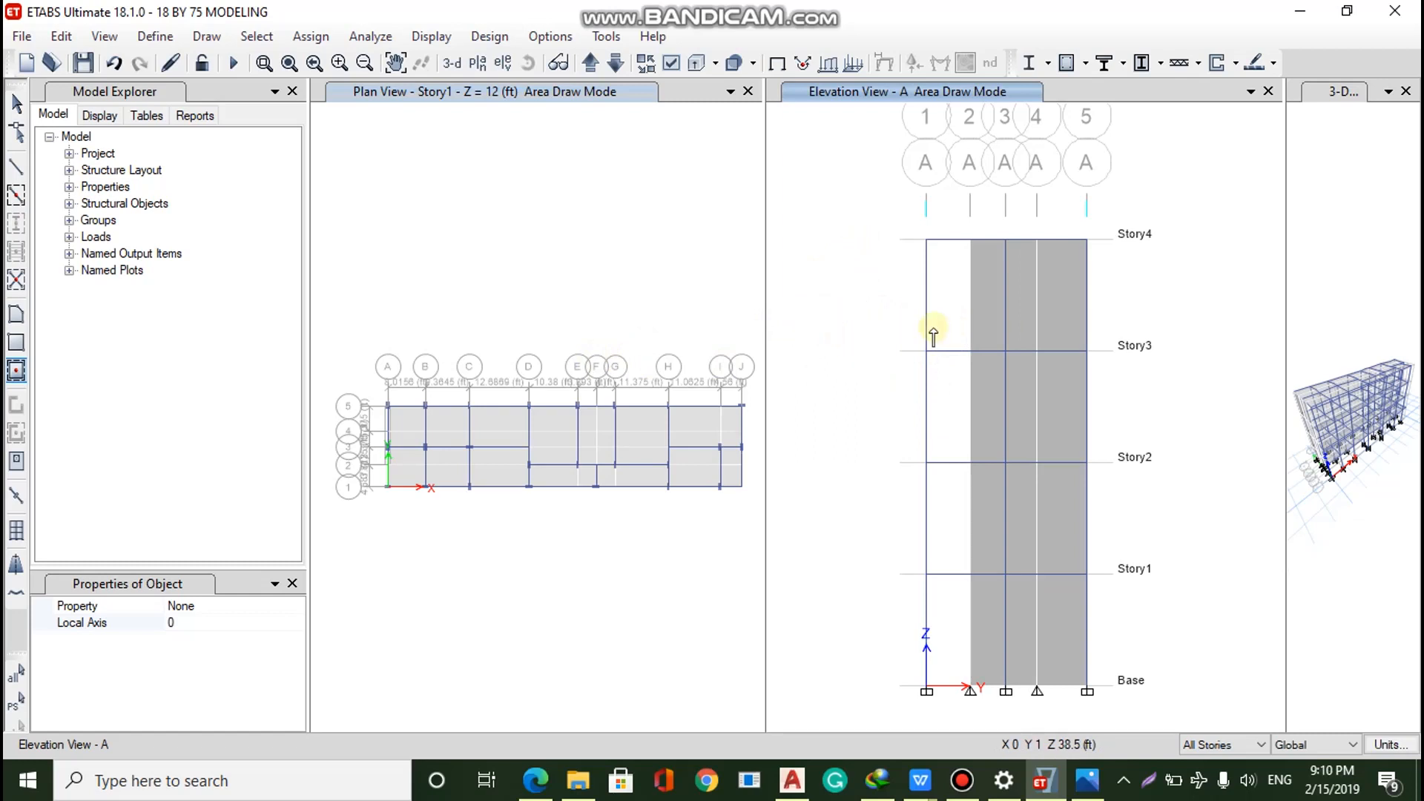
# Widen the 3-D view and switch the elevation view to grid line I
pyautogui.moveTo(1285, 461); pyautogui.dragTo(836, 452)
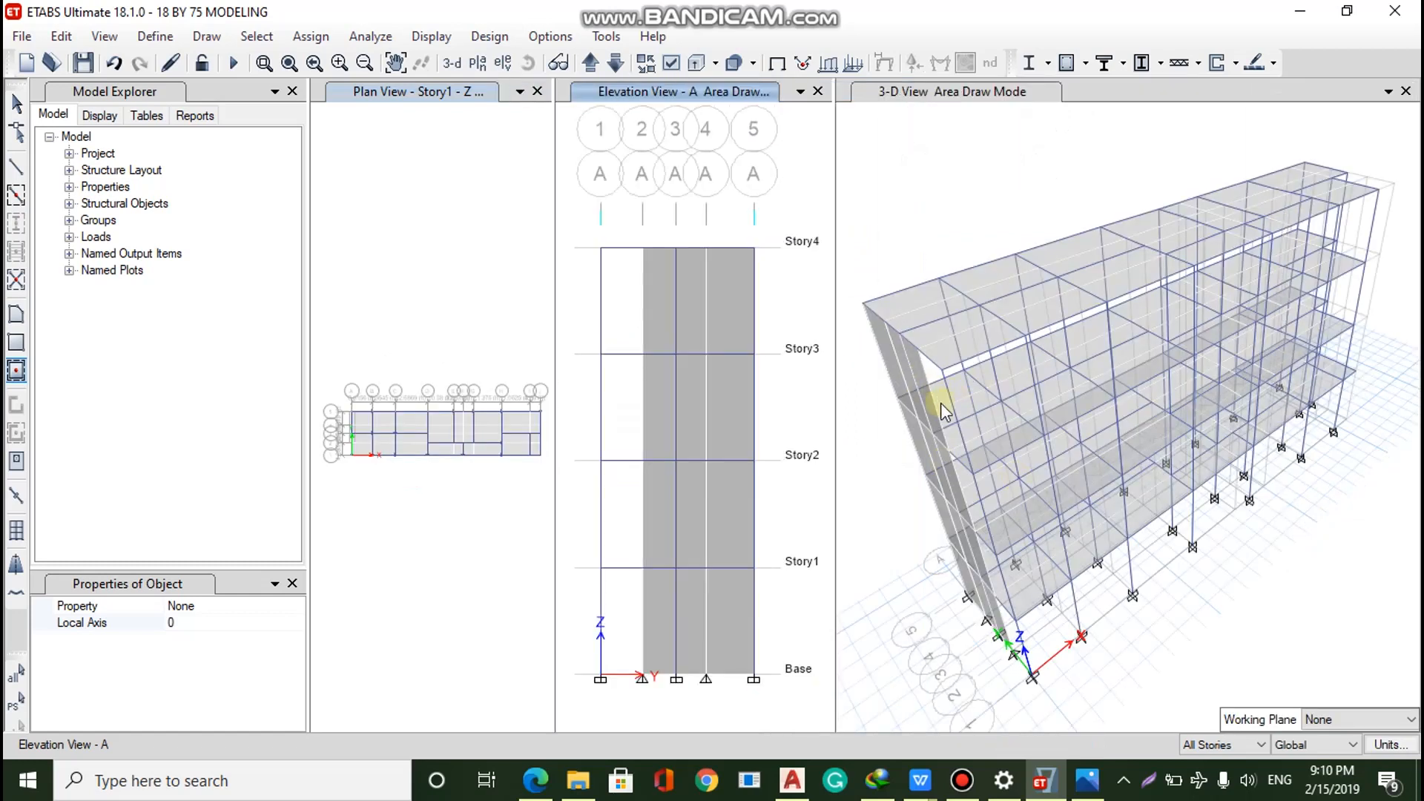
pyautogui.moveTo(657, 551); pyautogui.dragTo(579, 438)
pyautogui.moveTo(800, 8)
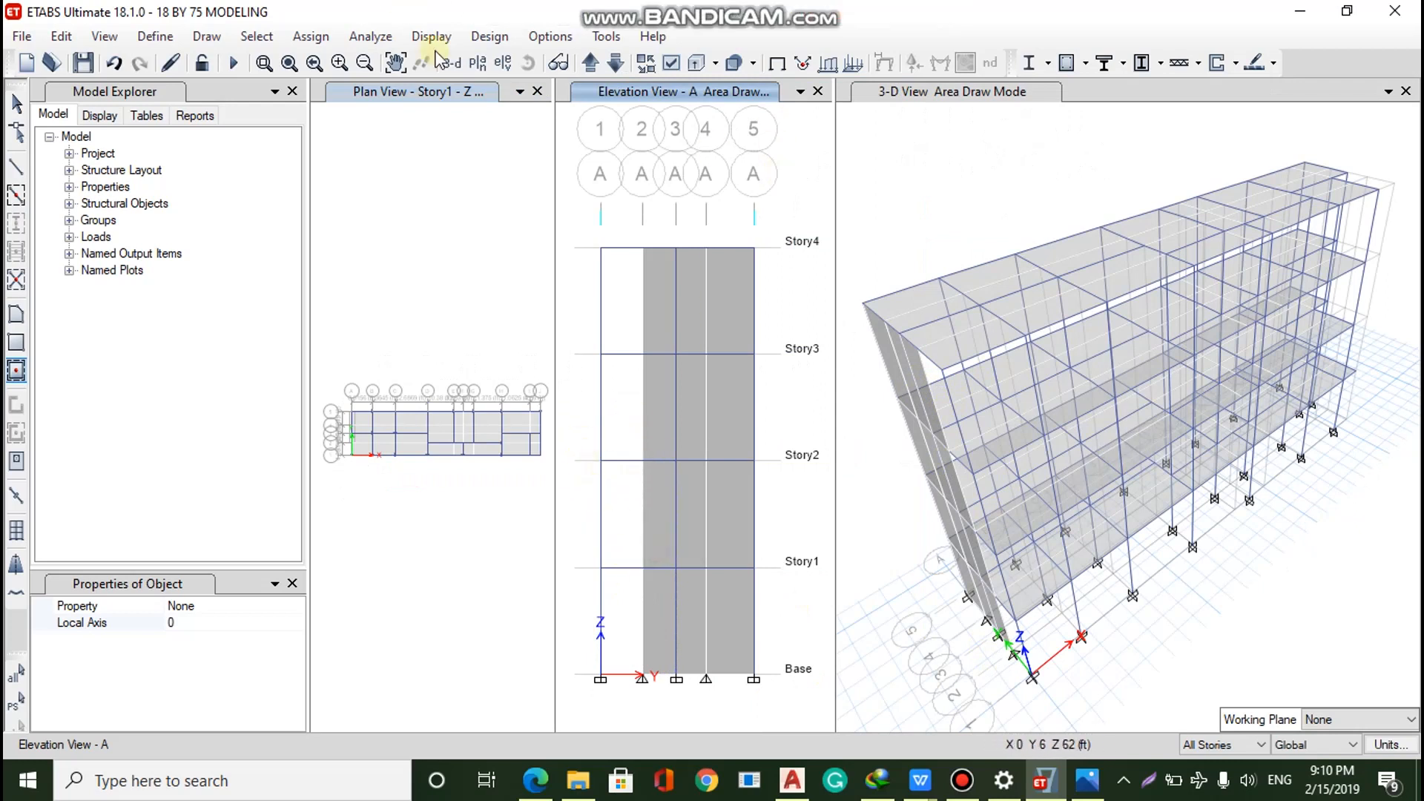
pyautogui.click(503, 62)
pyautogui.click(537, 285)
pyautogui.click(785, 643)
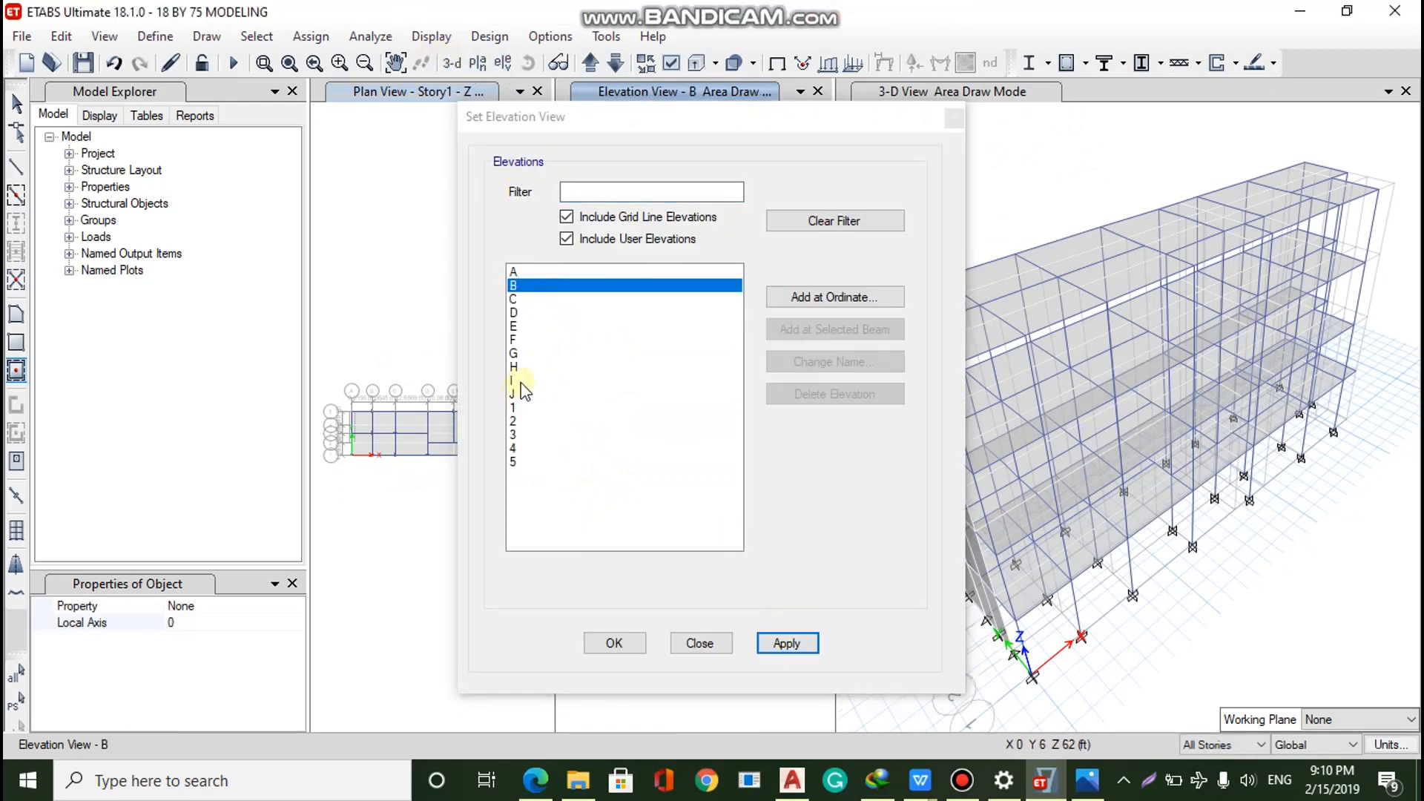
pyautogui.click(522, 381)
pyautogui.click(784, 645)
pyautogui.click(621, 642)
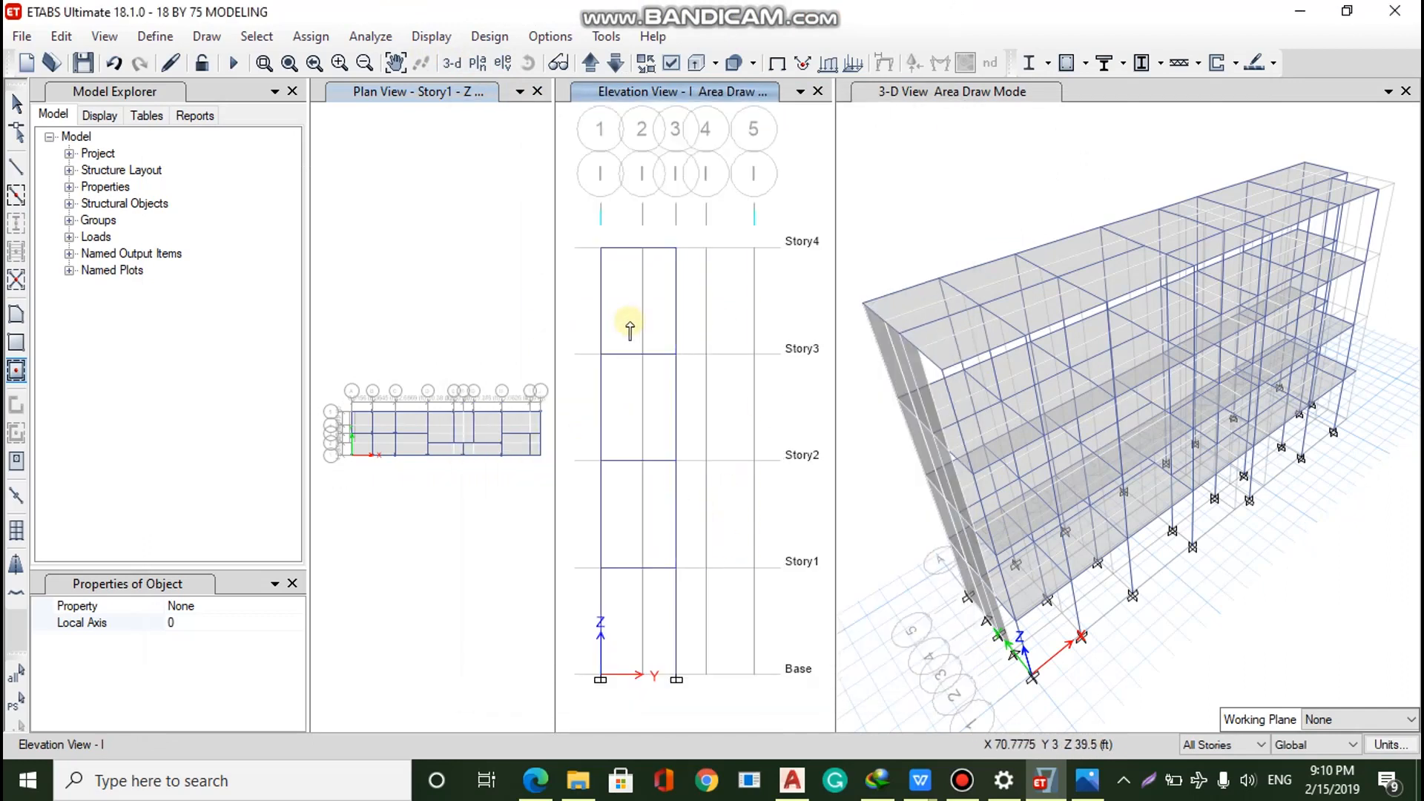
# Quick-draw None wall areas on elevation I between grid lines 1 and 5, from Base to Story4
pyautogui.click(734, 300)
pyautogui.moveTo(760, 230); pyautogui.dragTo(588, 631)
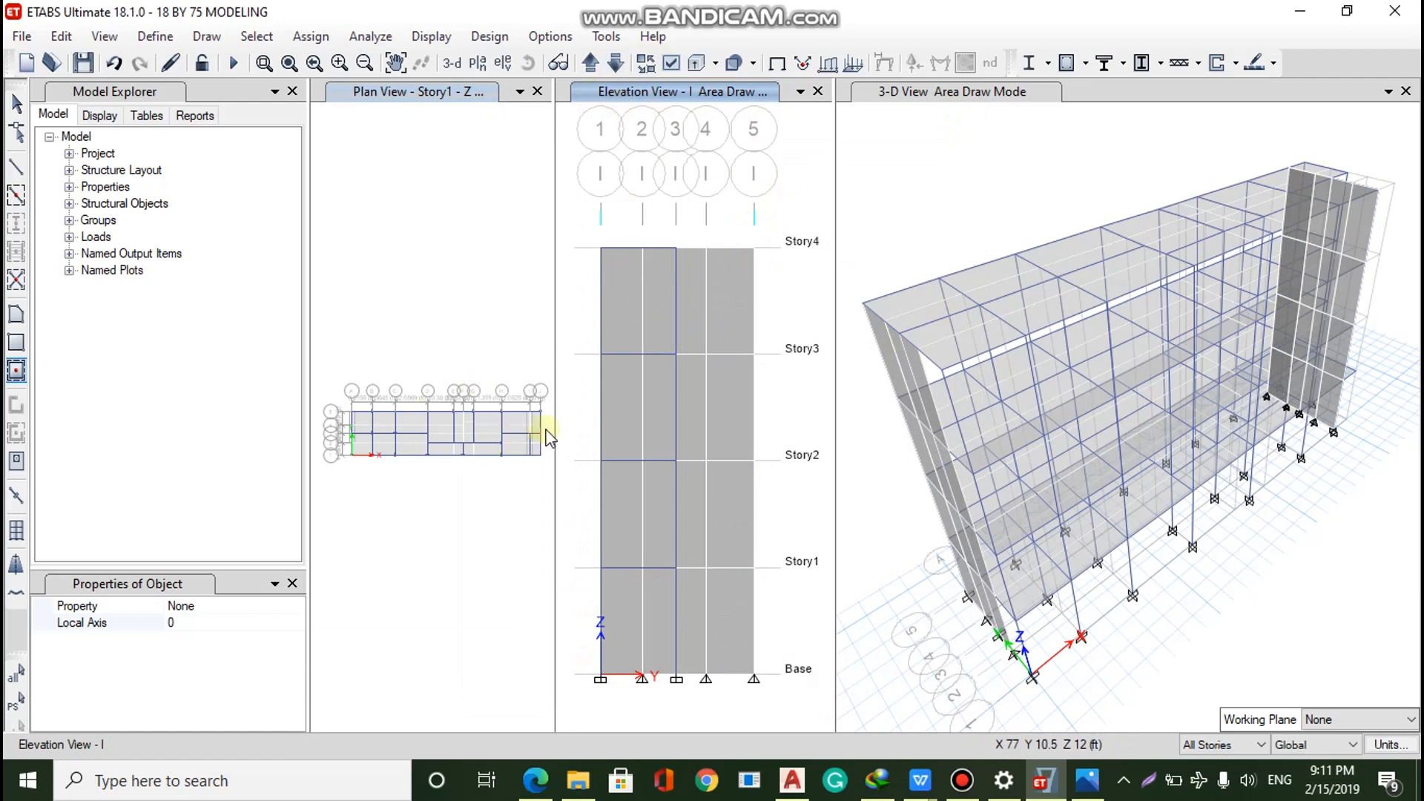
pyautogui.scroll(5, 545, 438)
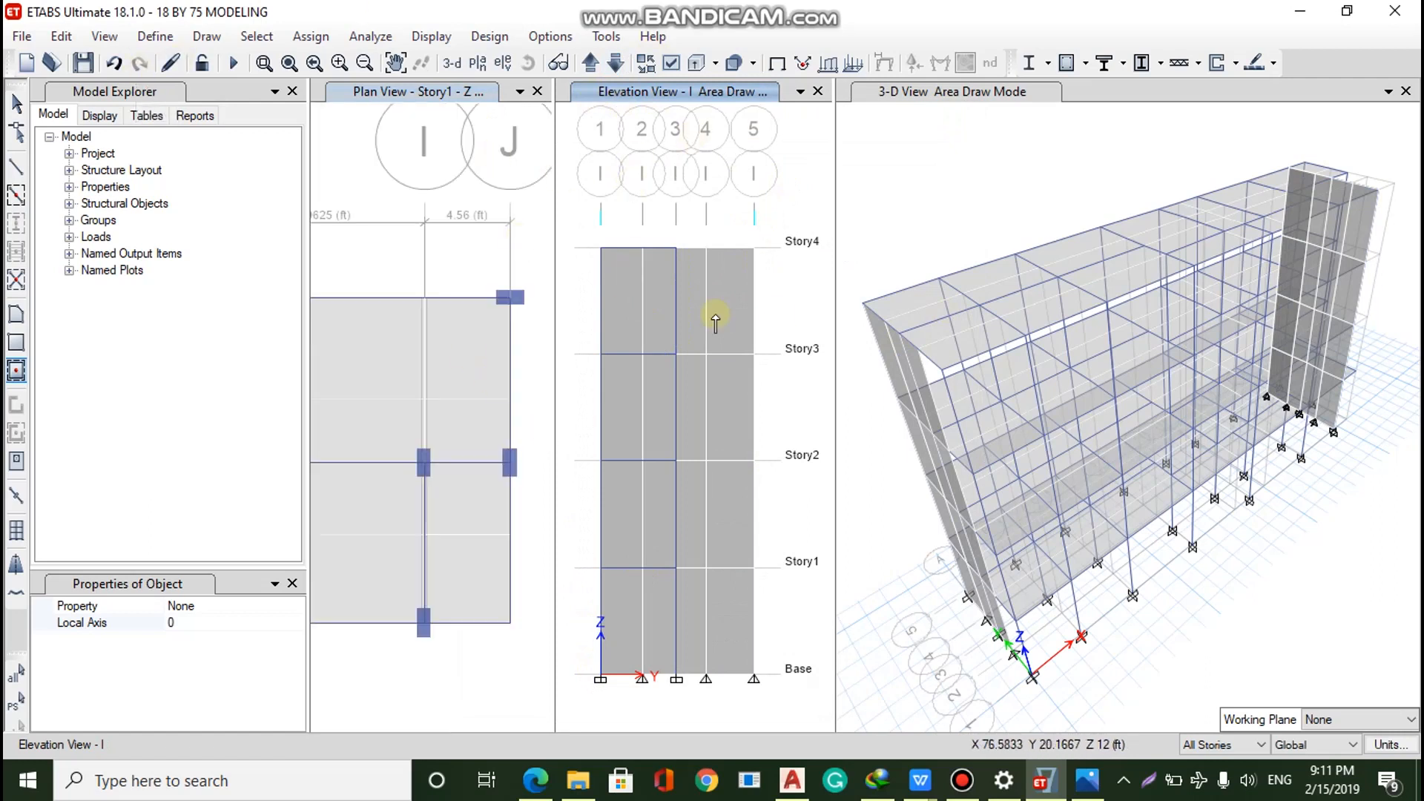
# Leave area drawing and delete the wall areas between grid lines 3 and 5 on elevation I
pyautogui.click(291, 582)
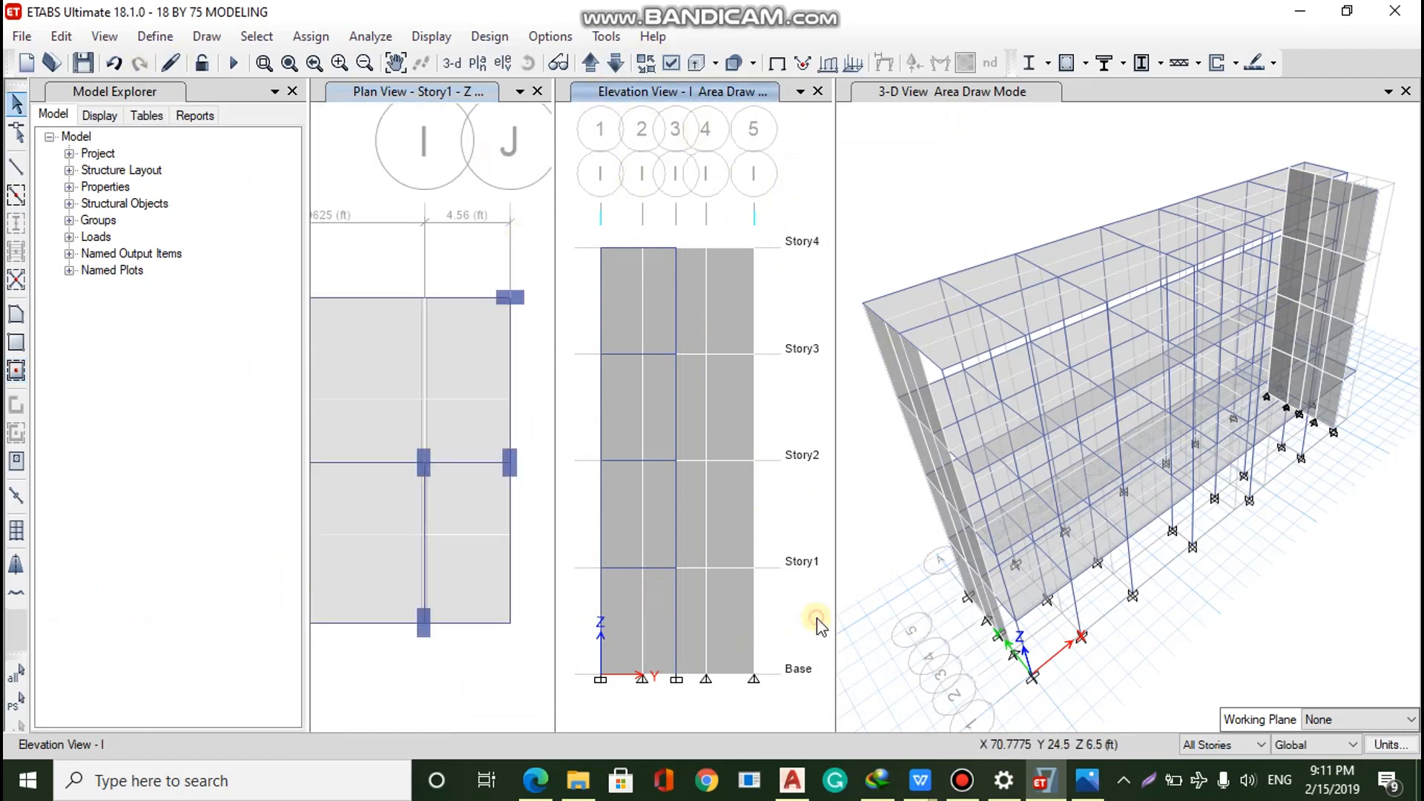
pyautogui.moveTo(770, 652); pyautogui.dragTo(699, 300)
pyautogui.press('Escape')
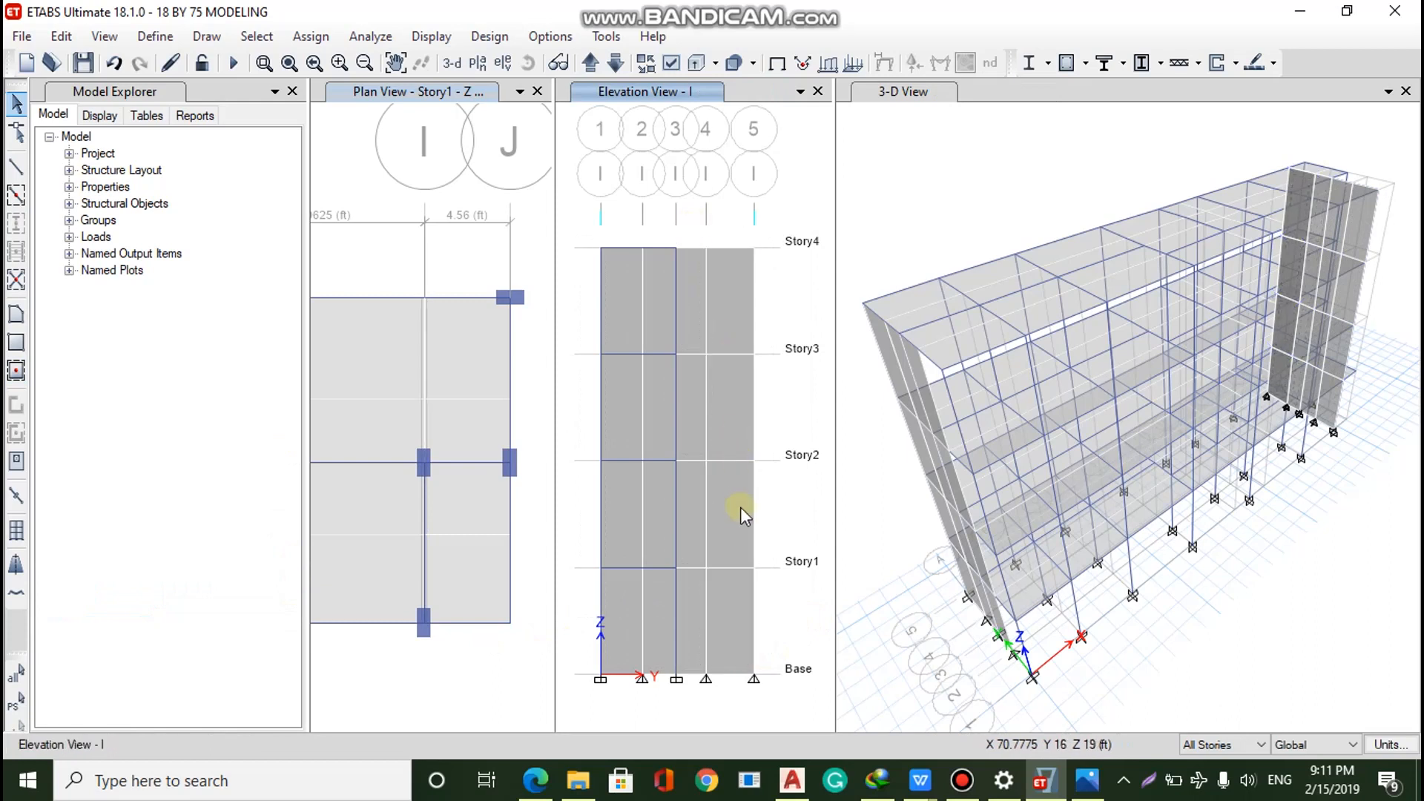
pyautogui.click(741, 506)
pyautogui.press('Delete')
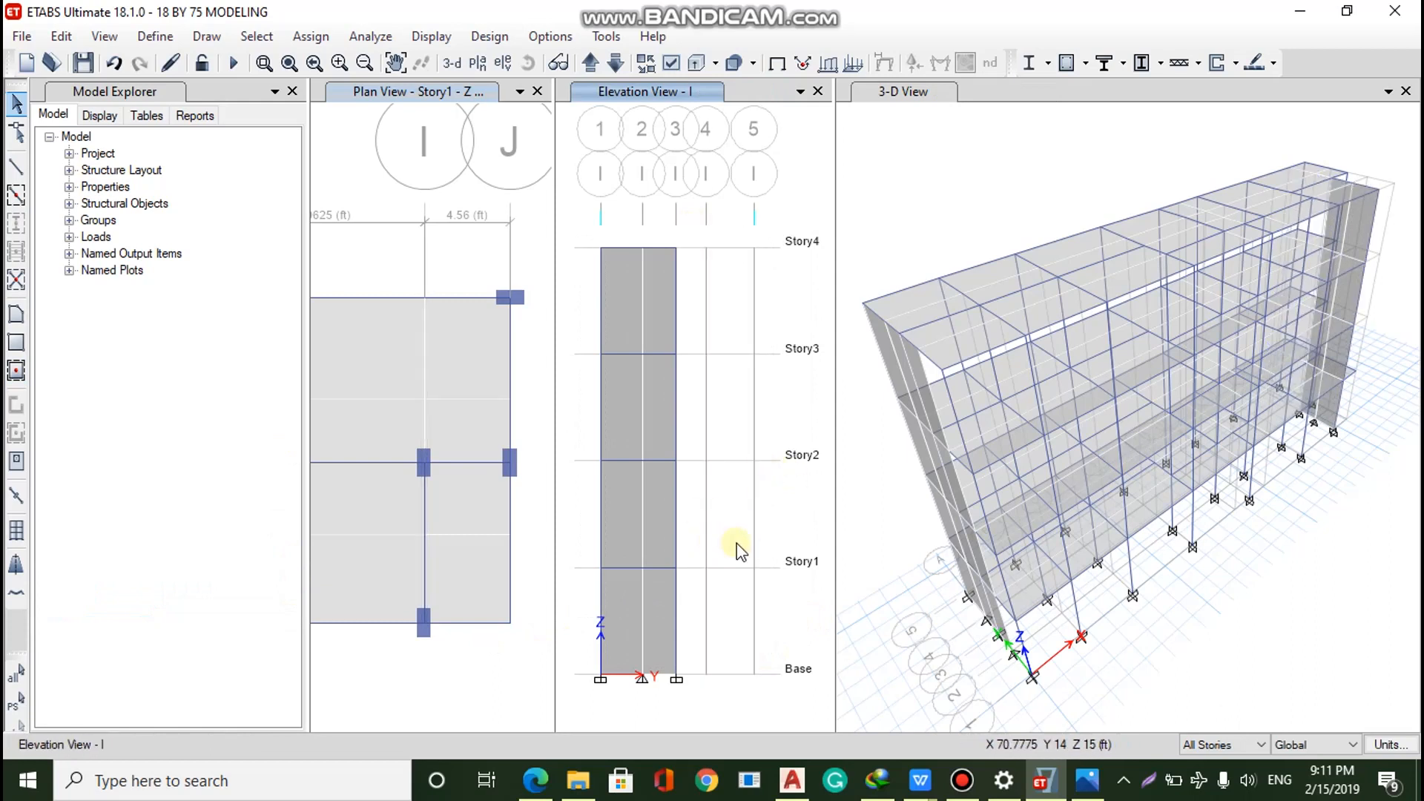
# Switch the elevation to grid line J and quick-draw None wall areas between grid lines 3 and 5, from Base to Story4
pyautogui.click(614, 64)
pyautogui.click(590, 64)
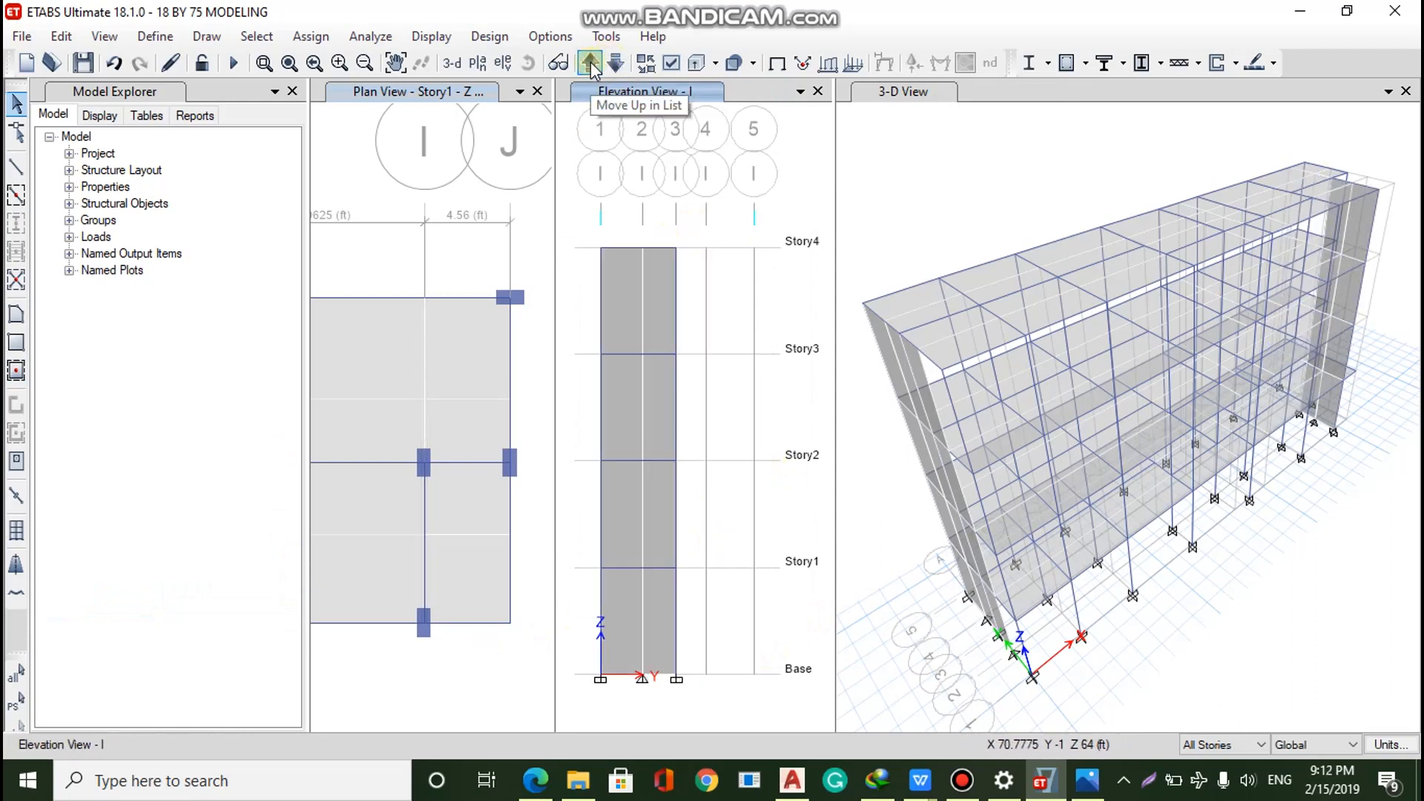
pyautogui.click(590, 64)
pyautogui.click(16, 370)
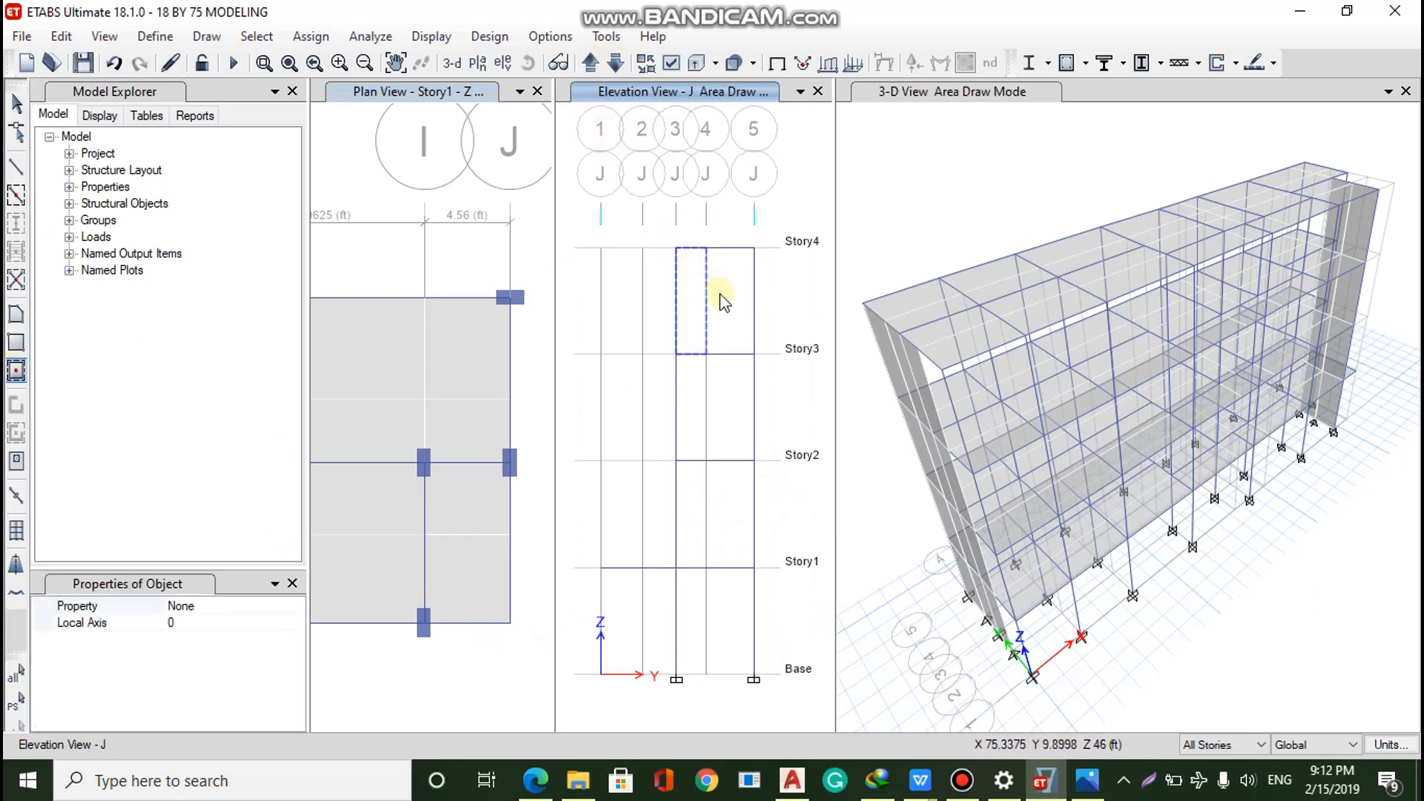
pyautogui.click(740, 308)
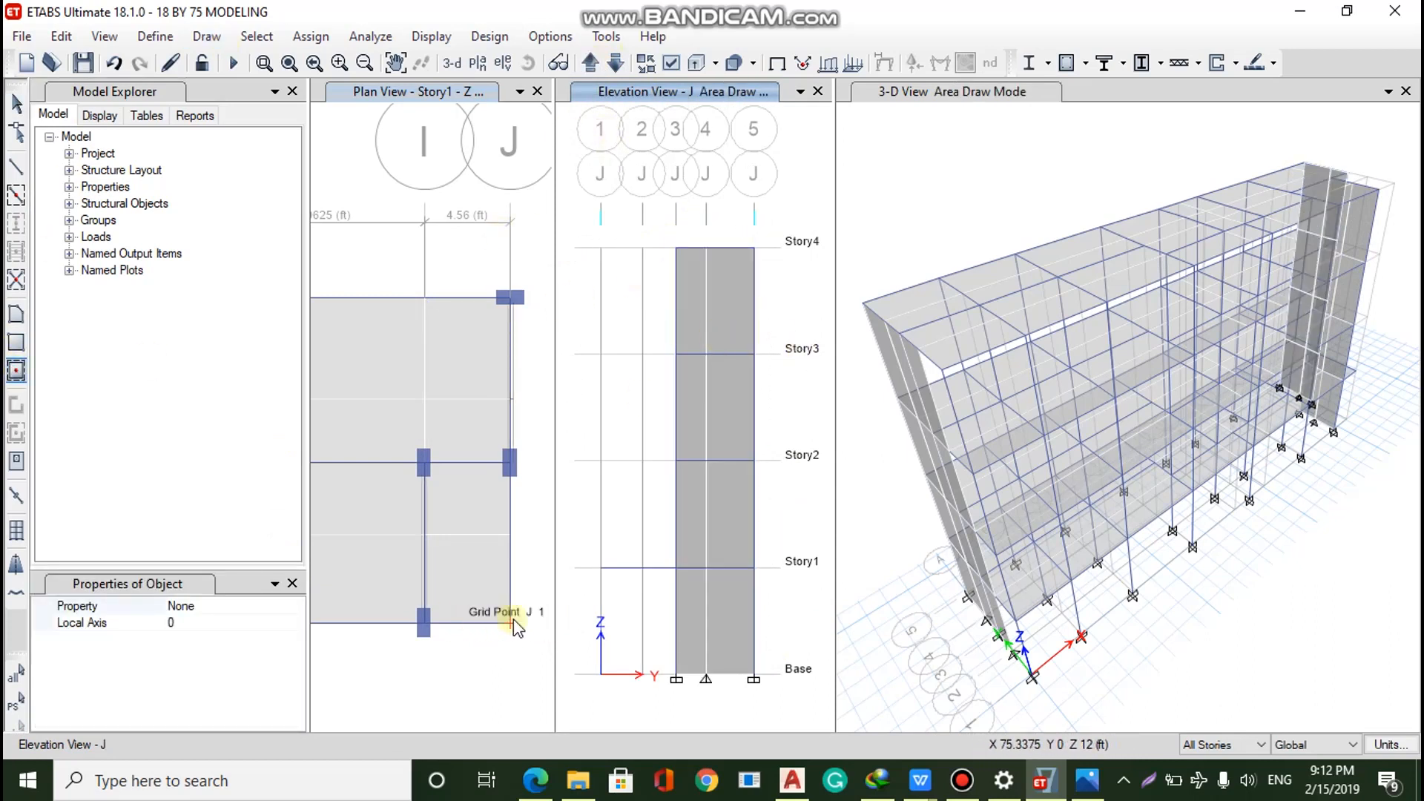
# Zoom the plan view and switch the elevation to grid line I to examine its wall areas
pyautogui.scroll(-4, 509, 620)
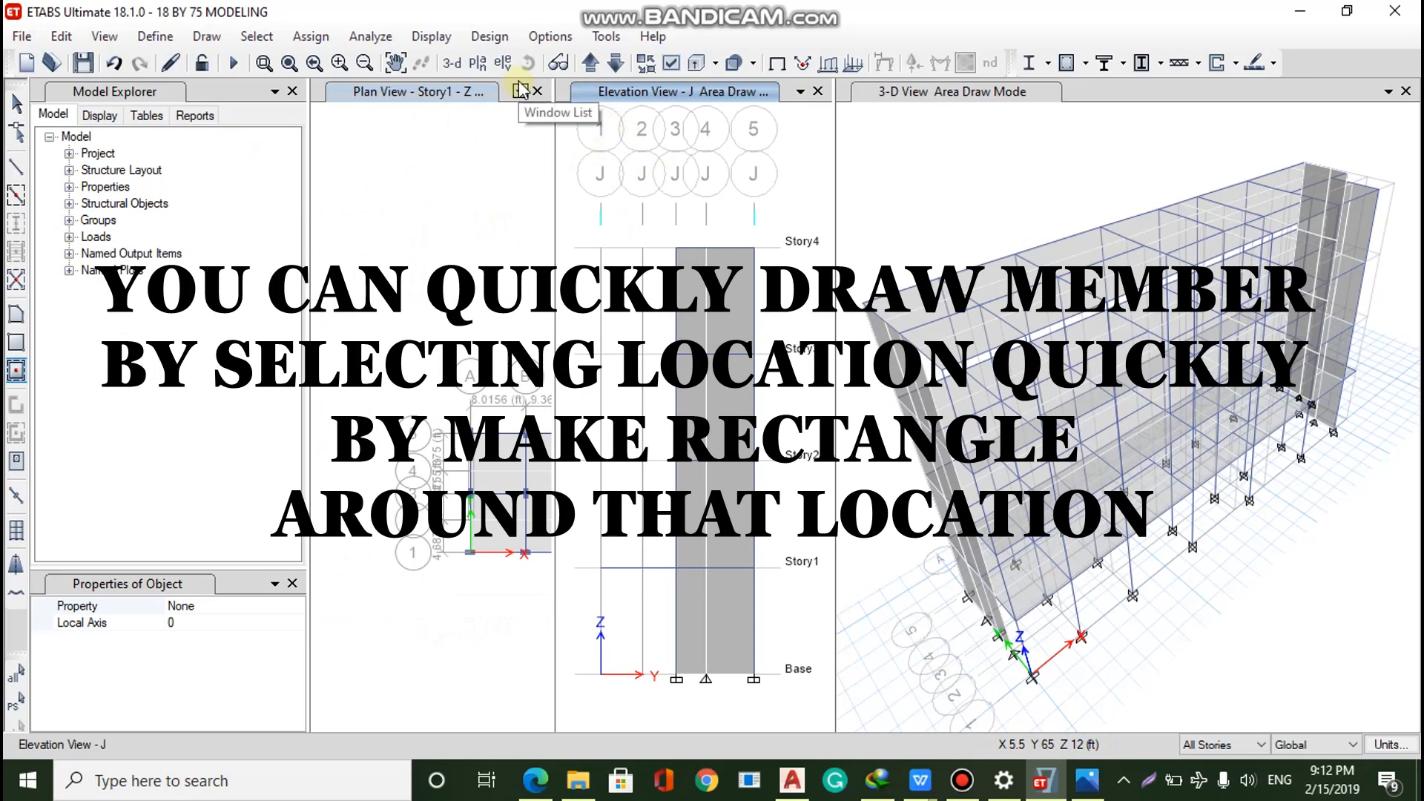
pyautogui.click(503, 62)
pyautogui.click(593, 274)
pyautogui.click(634, 642)
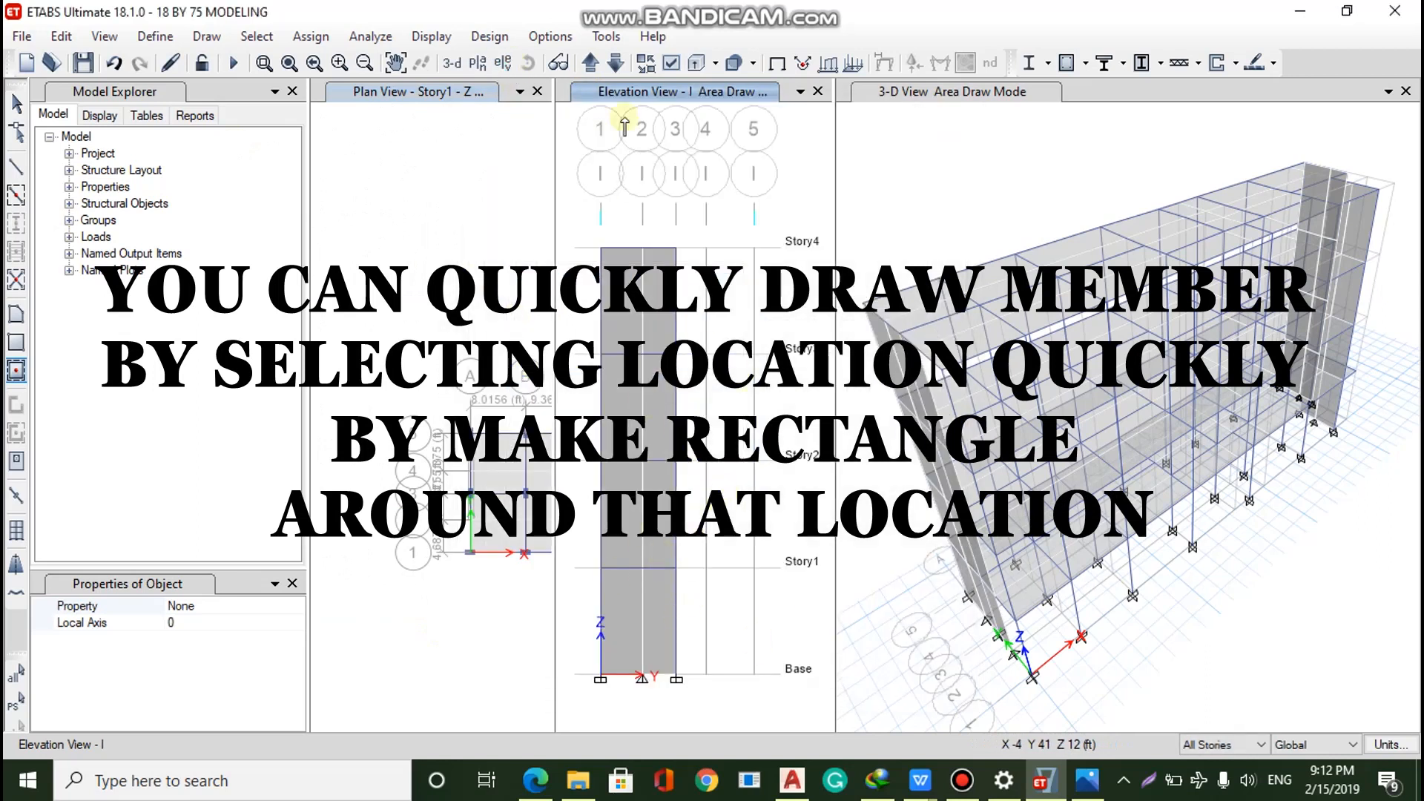
pyautogui.scroll(-4, 494, 473)
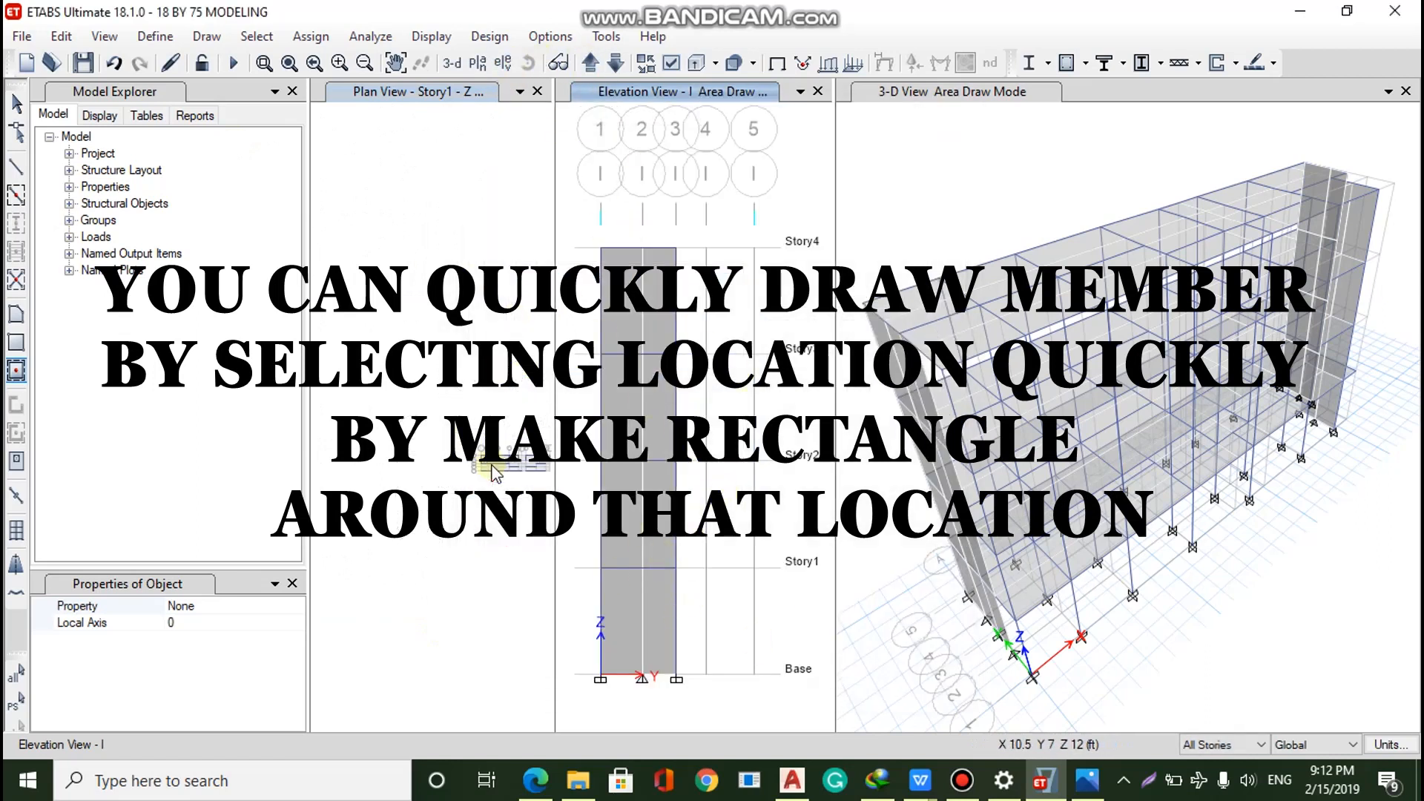
pyautogui.scroll(4, 494, 473)
# Switch the elevation to grid line 5 and quick-draw None wall areas between grid lines A and J, from Base to Story4
pyautogui.click(502, 62)
pyautogui.click(513, 461)
pyautogui.click(614, 642)
pyautogui.moveTo(797, 369); pyautogui.dragTo(598, 507)
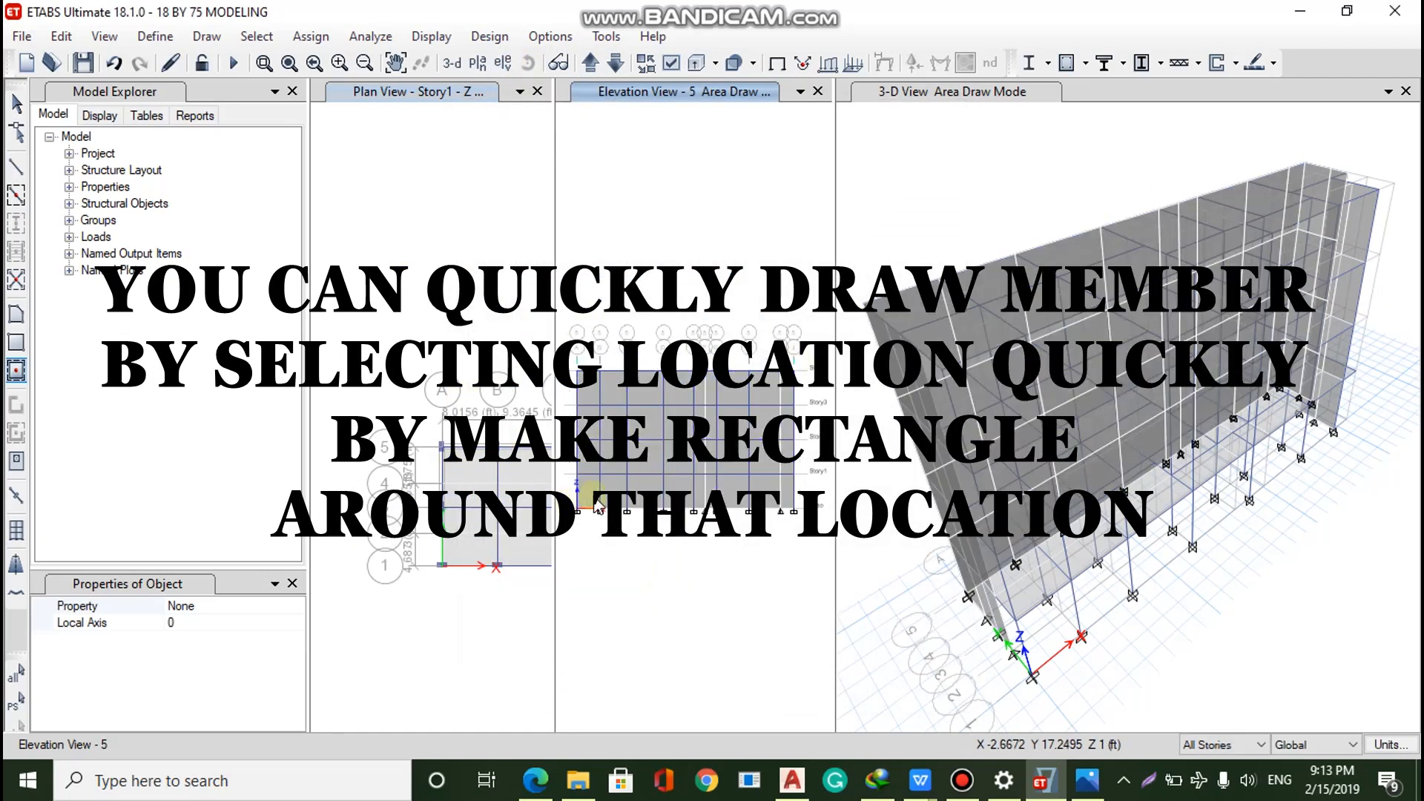
# Leave area drawing and delete most of the Base-to-Story1 wall areas between grid lines A and H on elevation 5
pyautogui.press('Escape')
pyautogui.moveTo(572, 475); pyautogui.dragTo(600, 507)
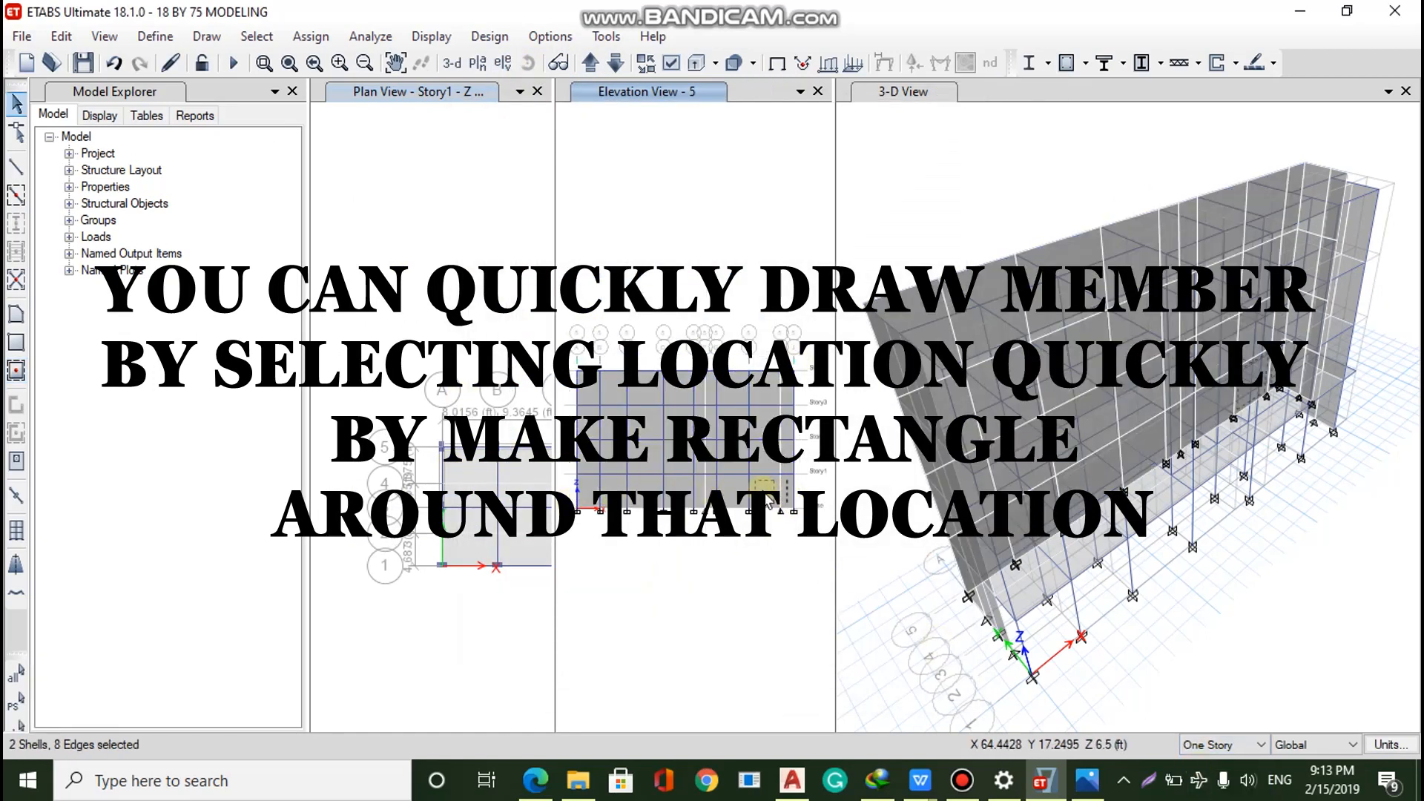
pyautogui.click(614, 492)
pyautogui.click(647, 491)
pyautogui.click(678, 491)
pyautogui.click(734, 492)
pyautogui.press('Delete')
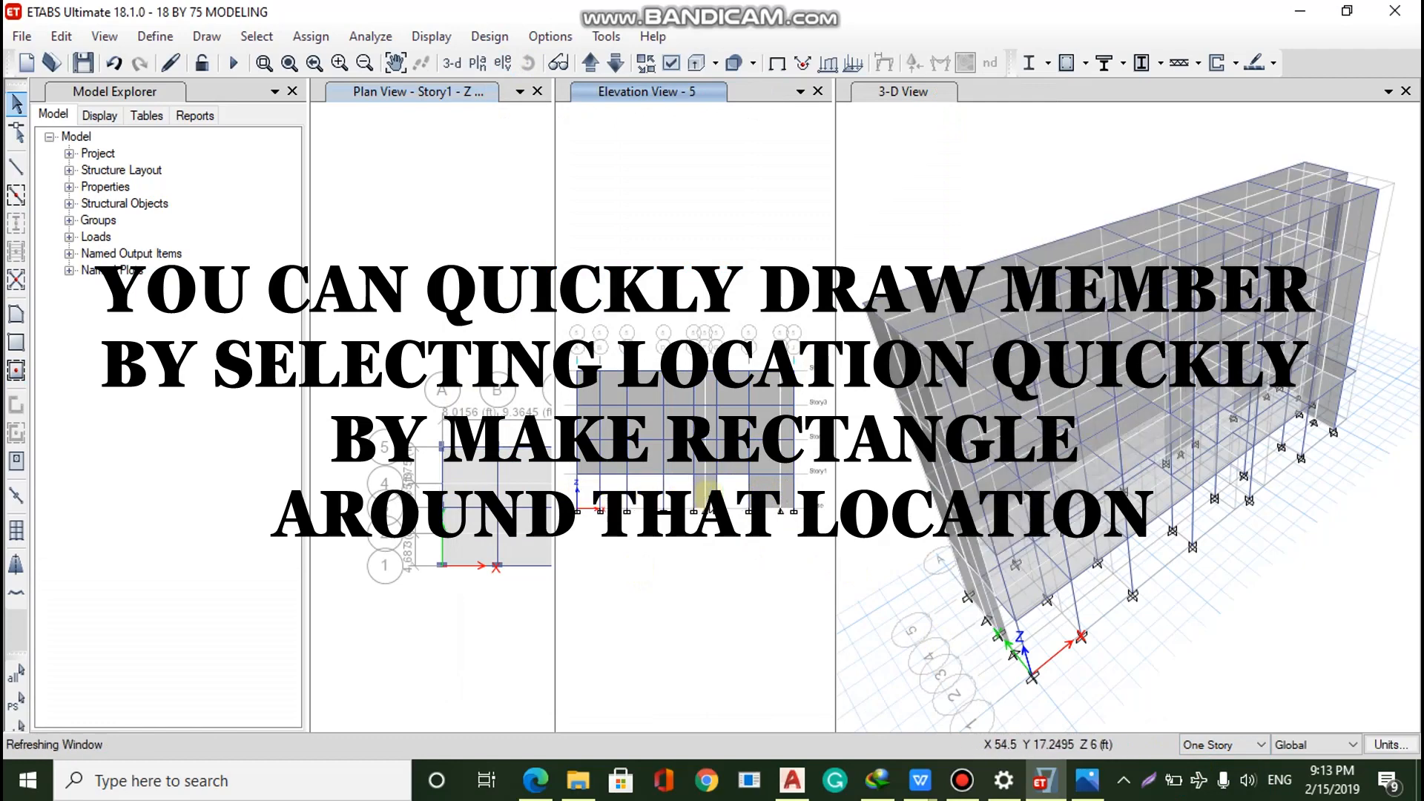
# Delete the remaining Base-to-Story1 wall areas on elevation 5, up to grid line J
pyautogui.scroll(3, 710, 493)
pyautogui.click(673, 486)
pyautogui.scroll(-3, 673, 486)
pyautogui.scroll(3, 762, 484)
pyautogui.click(762, 484)
pyautogui.click(721, 484)
pyautogui.press('Delete')
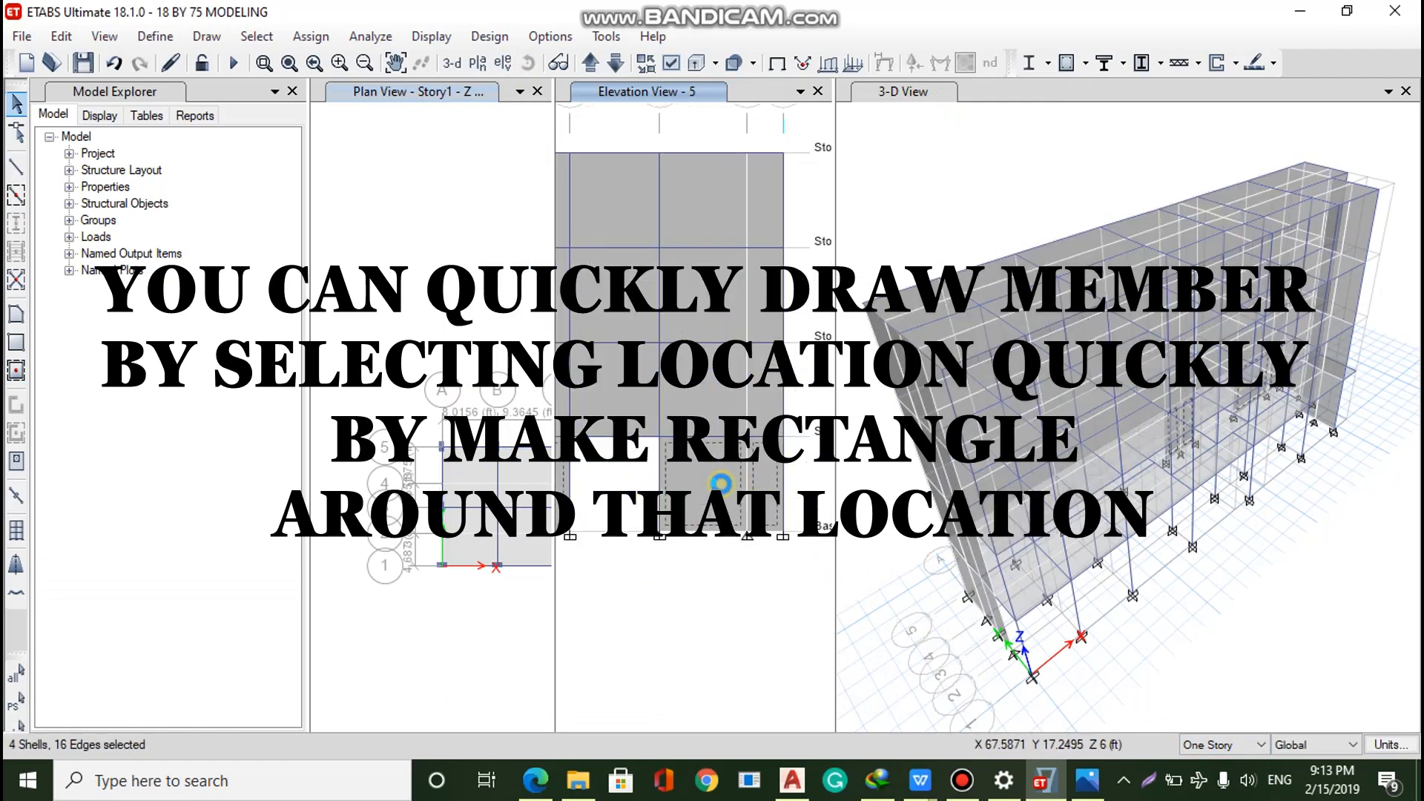
pyautogui.scroll(-3, 723, 489)
# Delete the Base-to-Story1 wall areas on the grid line A face in the 3-D view
pyautogui.scroll(5, 995, 583)
pyautogui.click(928, 499)
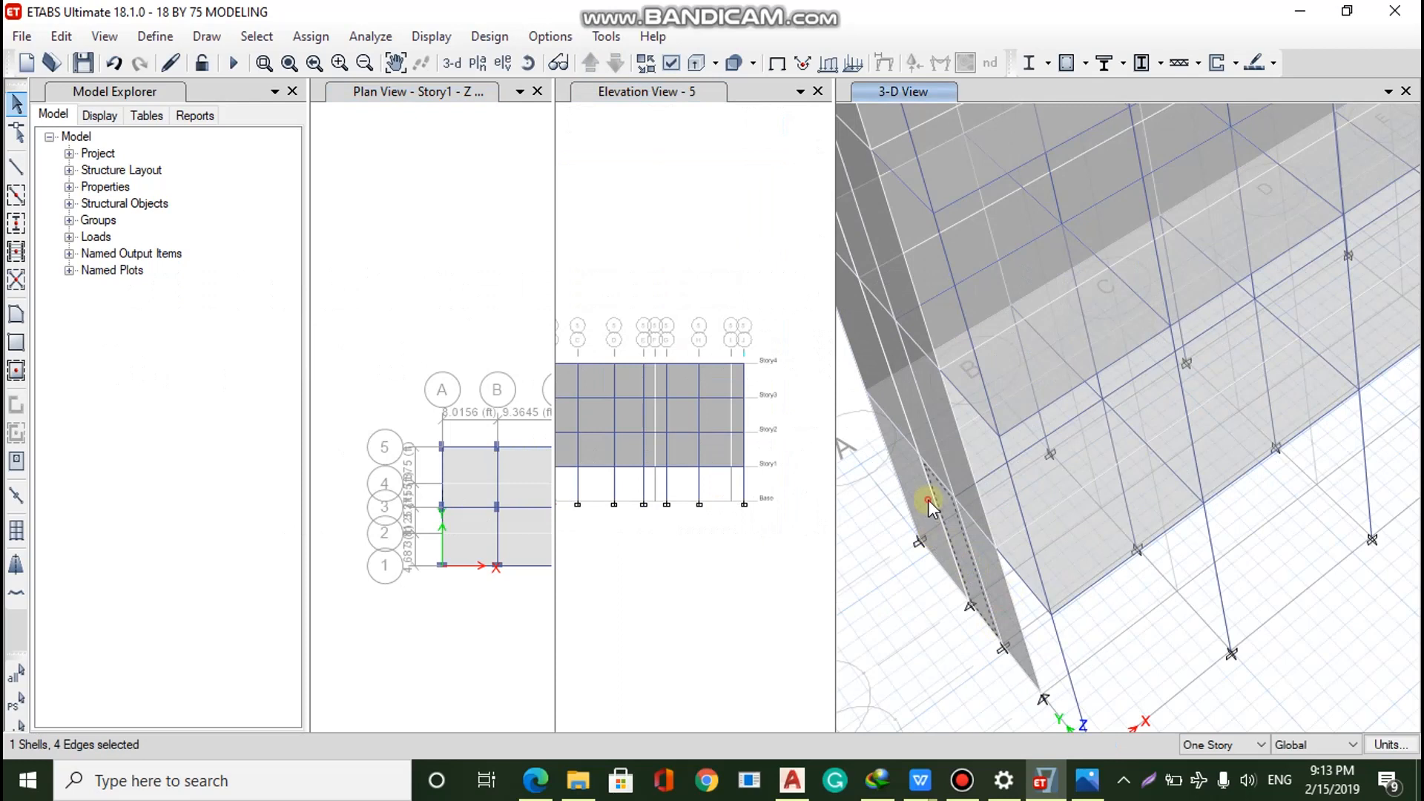
pyautogui.click(994, 588)
# Rotate and zoom the 3-D view to examine the model's open face along grid line 1
pyautogui.scroll(-5, 973, 589)
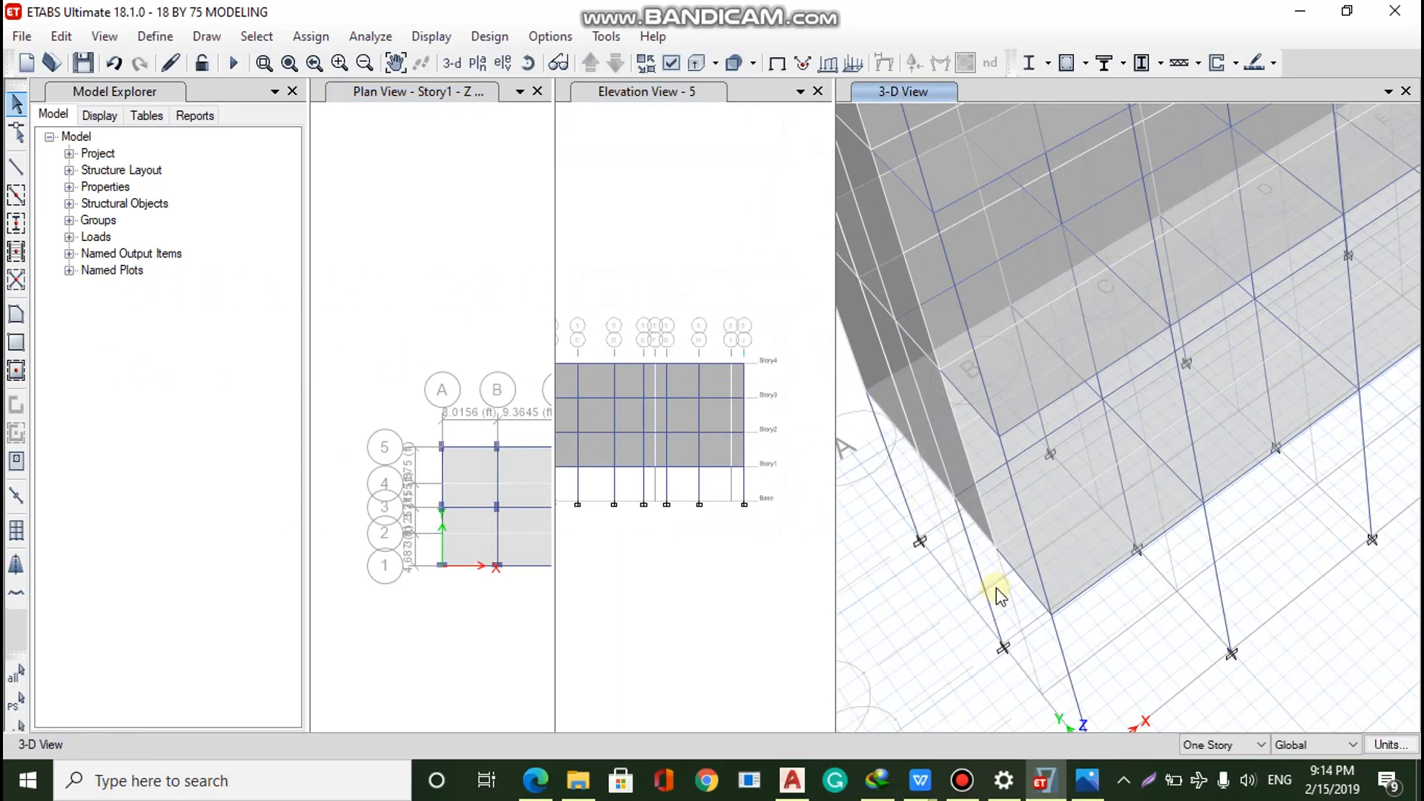
pyautogui.click(528, 65)
pyautogui.moveTo(1026, 651); pyautogui.dragTo(1172, 645)
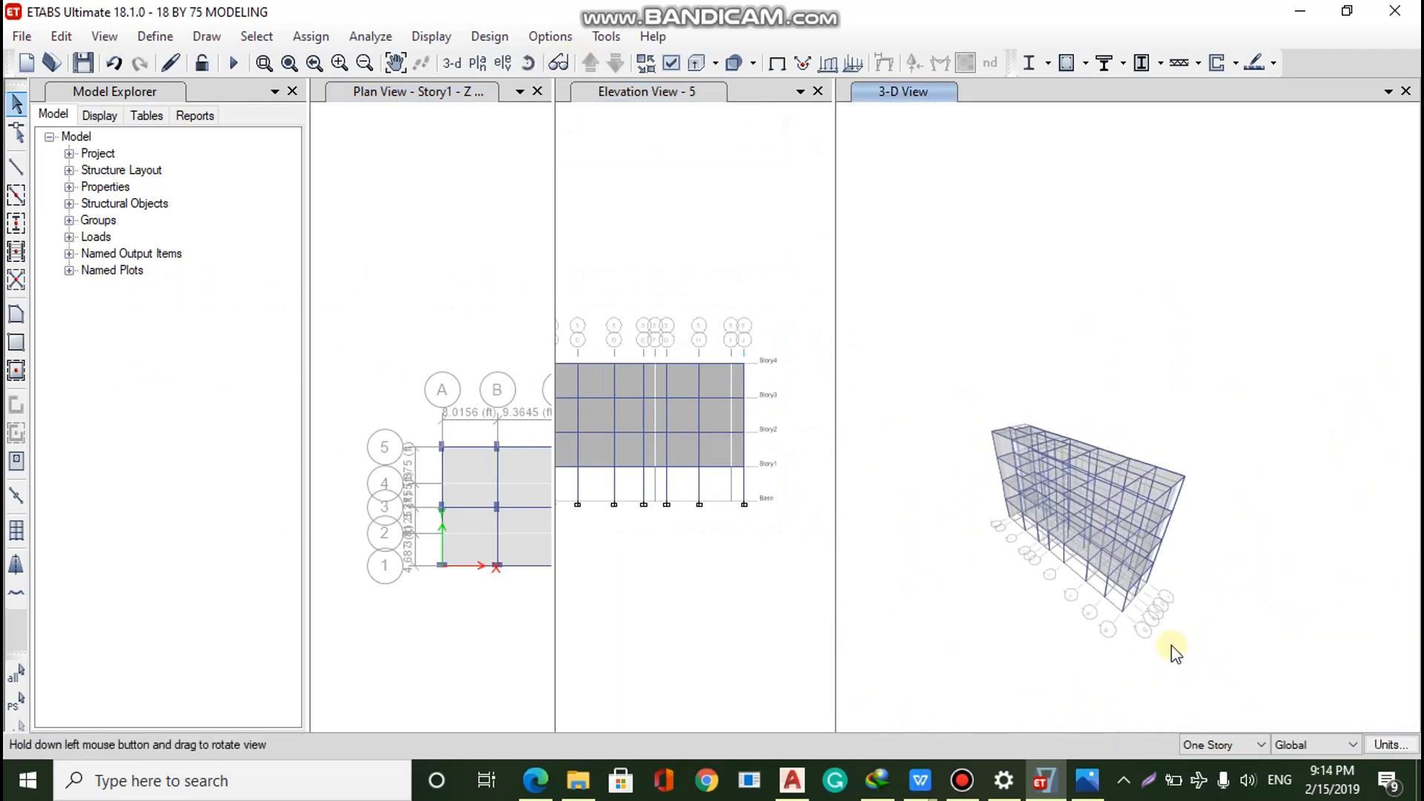
pyautogui.scroll(5, 1139, 589)
pyautogui.click(559, 63)
pyautogui.moveTo(1138, 422); pyautogui.dragTo(1145, 381)
pyautogui.scroll(-5, 1048, 406)
pyautogui.scroll(5, 1020, 408)
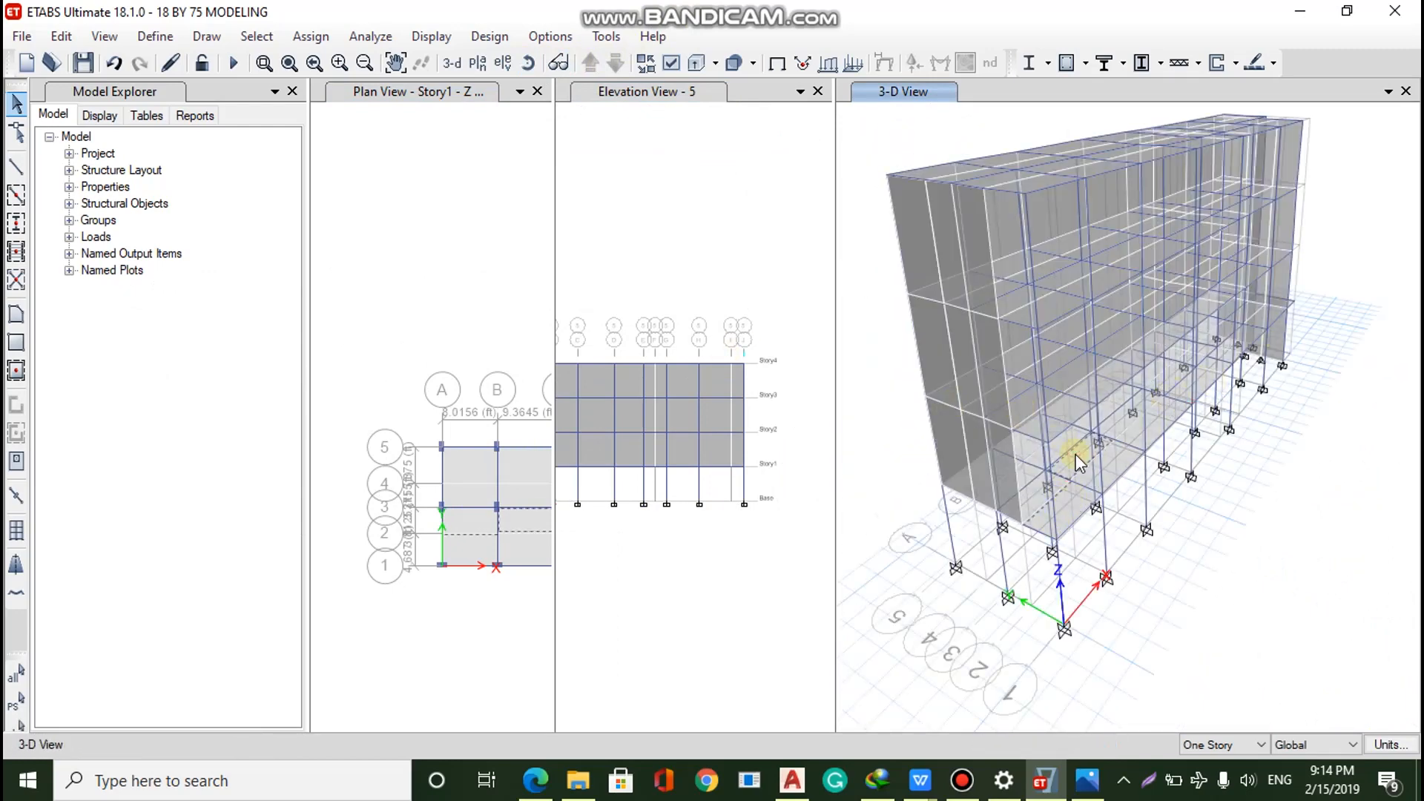
# Widen the elevation view, switch it to grid line 1 and quick-draw None wall areas between A and J, from Story1 to Story4
pyautogui.click(15, 370)
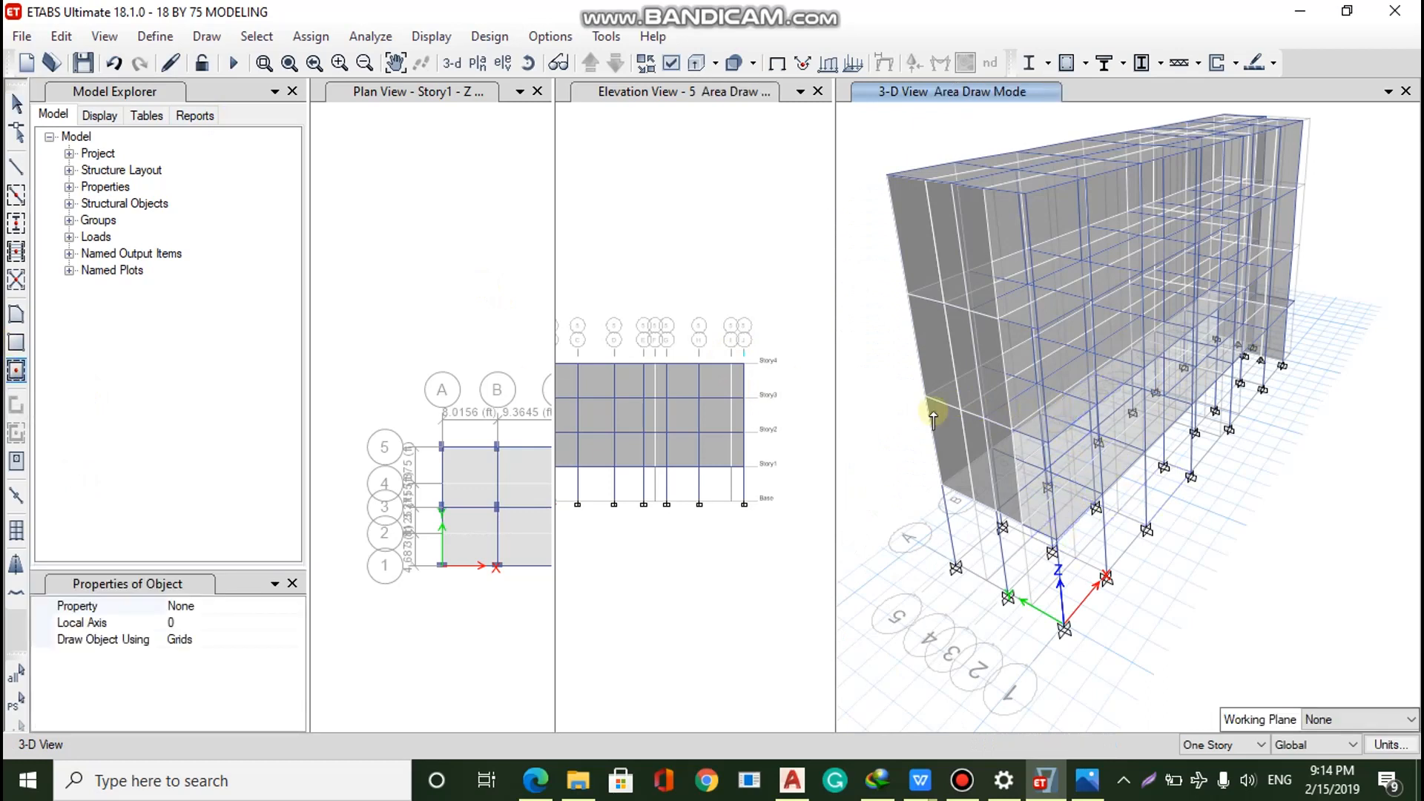
pyautogui.click(16, 341)
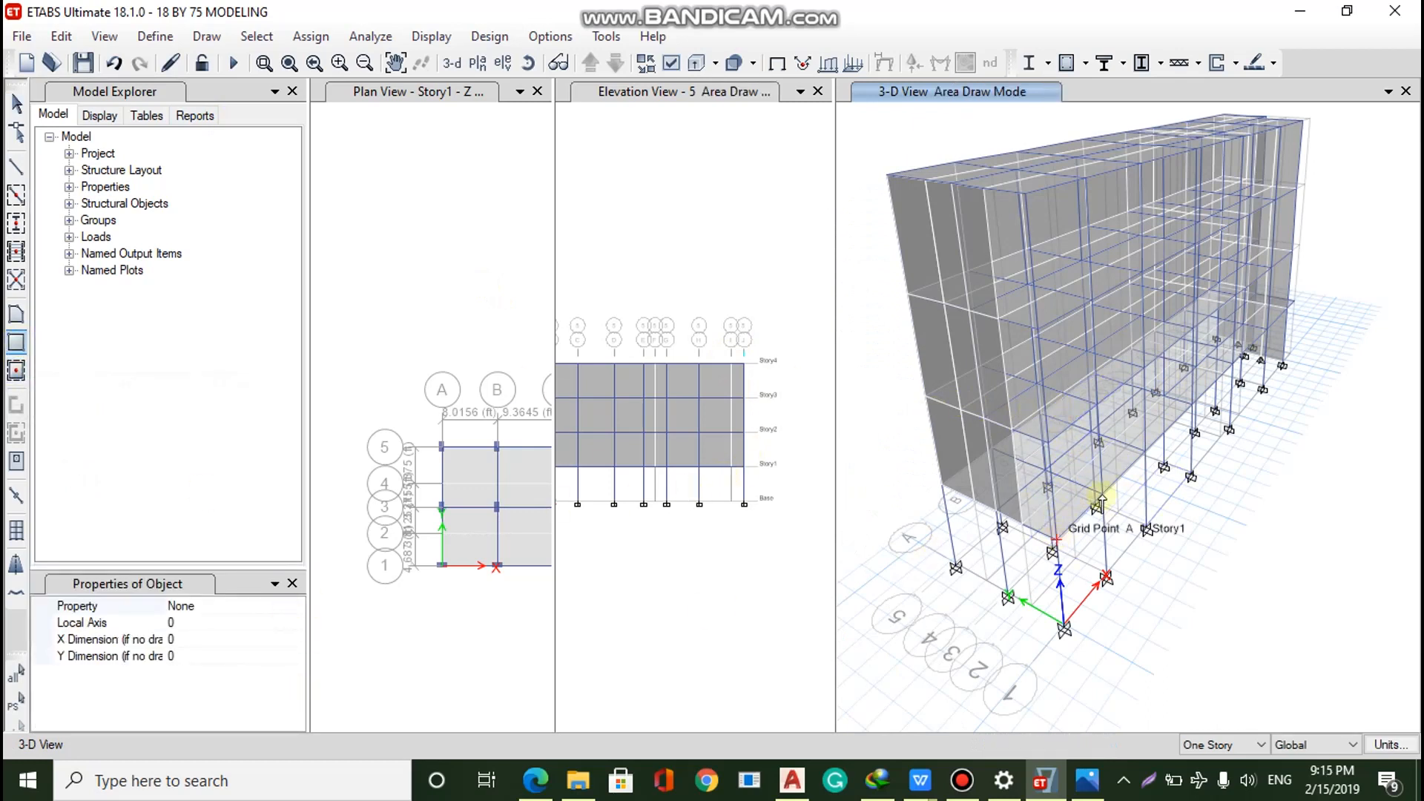
pyautogui.moveTo(554, 585); pyautogui.dragTo(349, 603)
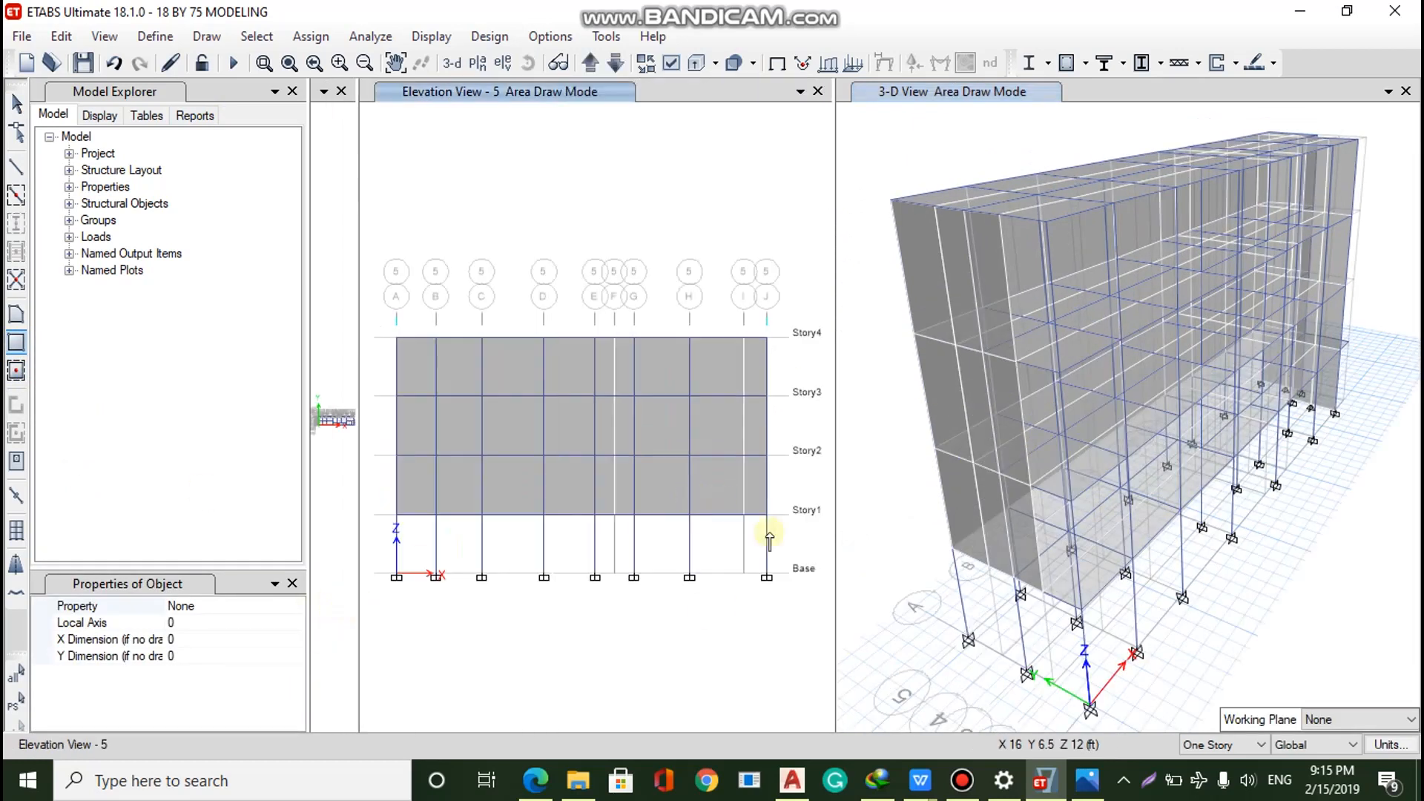
pyautogui.press('Escape')
pyautogui.click(502, 62)
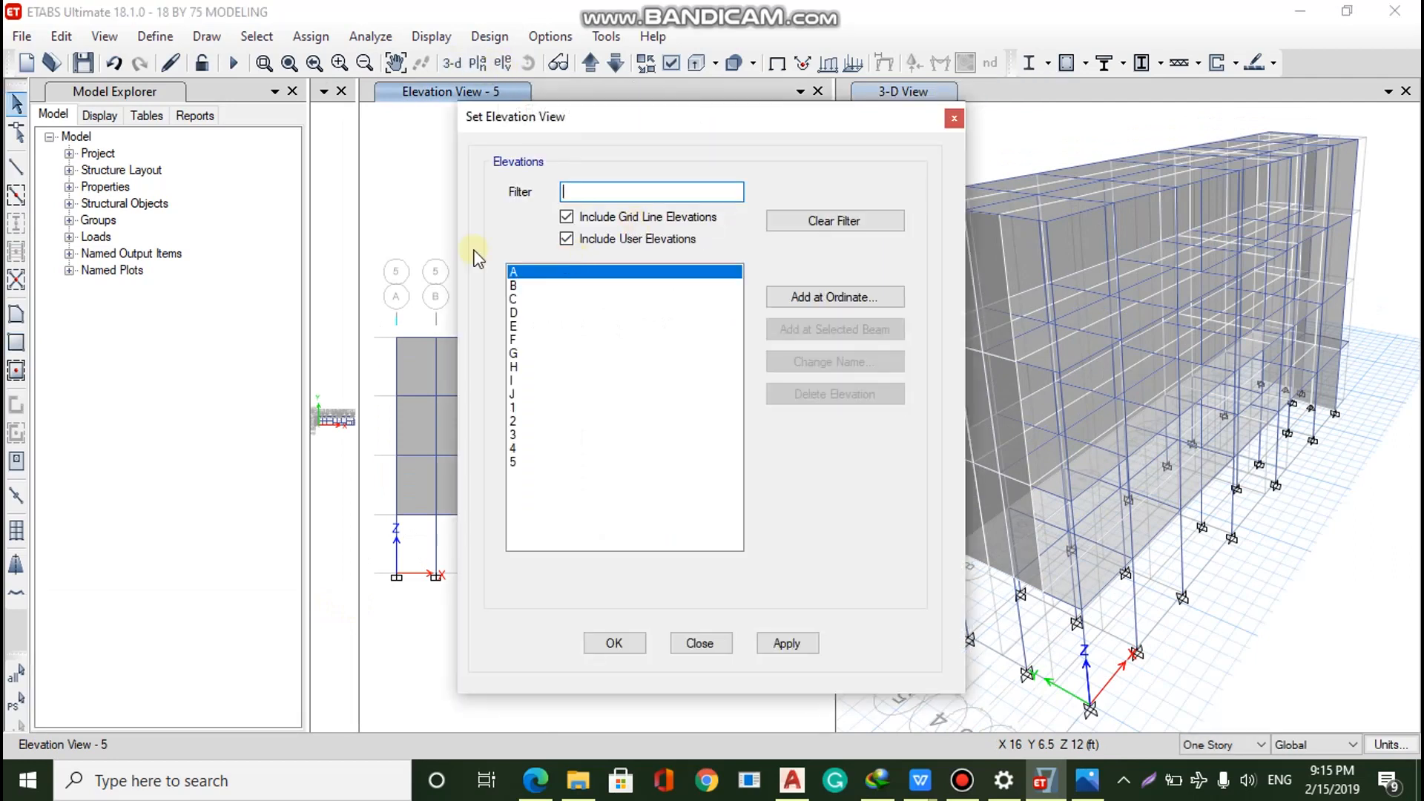
pyautogui.click(528, 407)
pyautogui.click(614, 643)
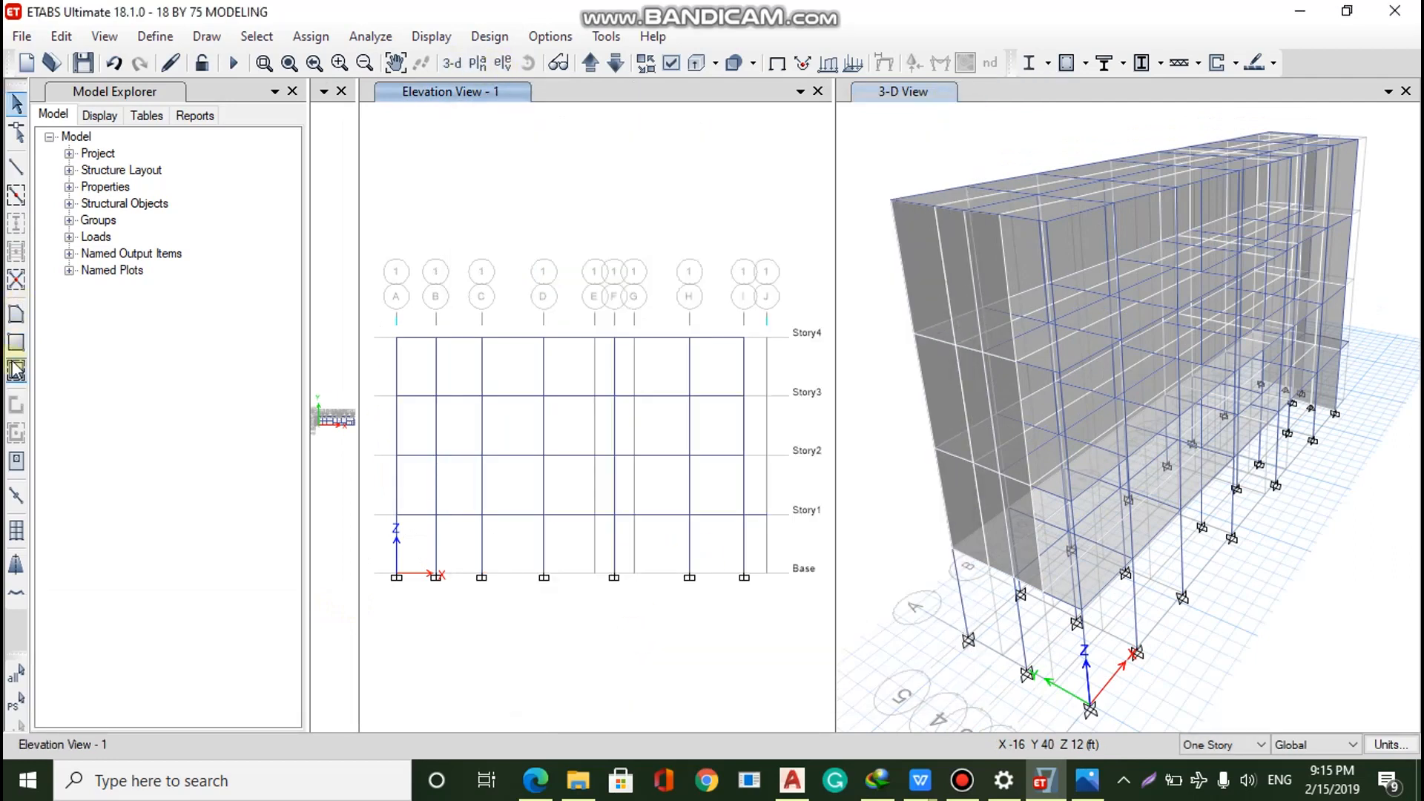
pyautogui.moveTo(794, 552); pyautogui.dragTo(376, 215)
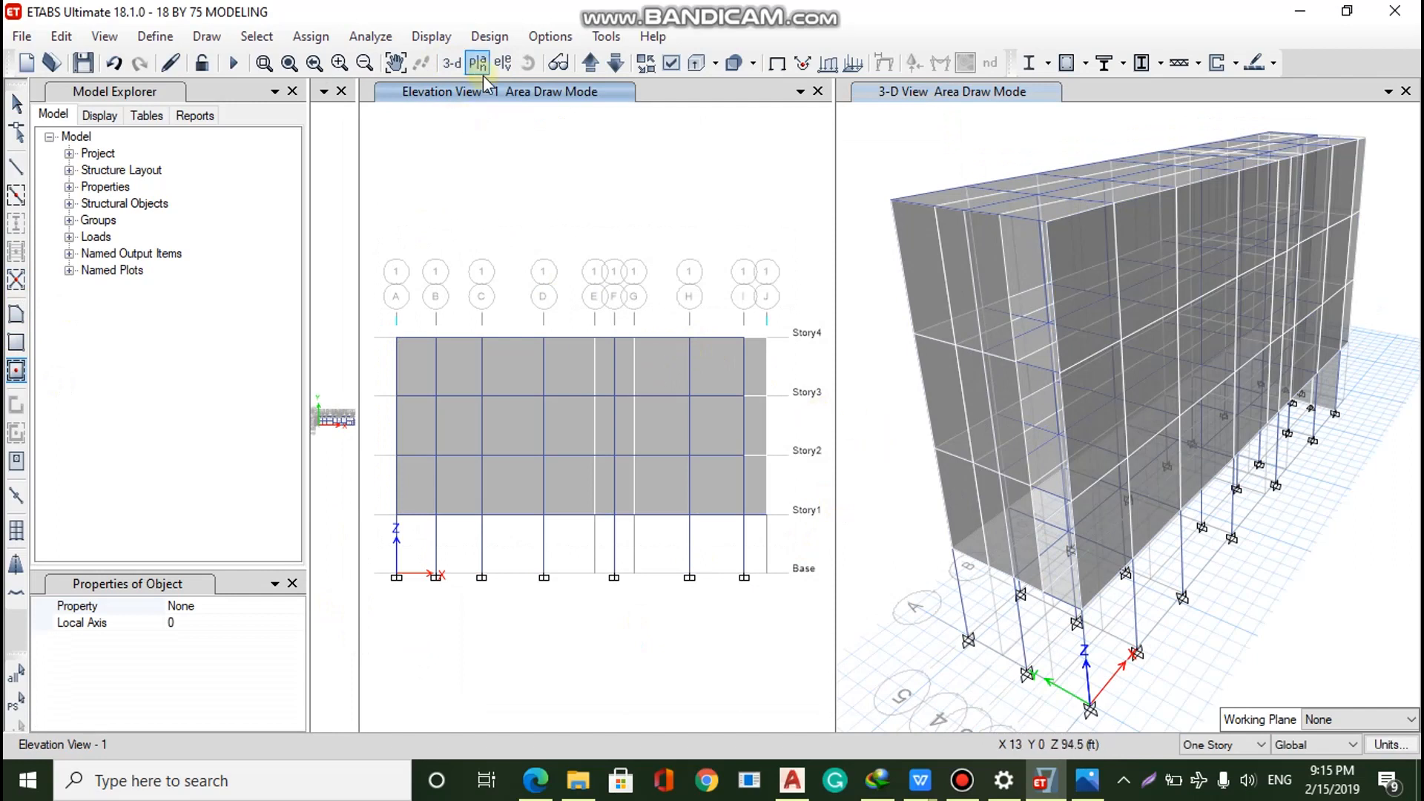
# Switch the elevation to grid line A and quick-draw None wall areas across grid lines 1 to 5, from Story1 to Story4
pyautogui.click(502, 63)
pyautogui.click(606, 641)
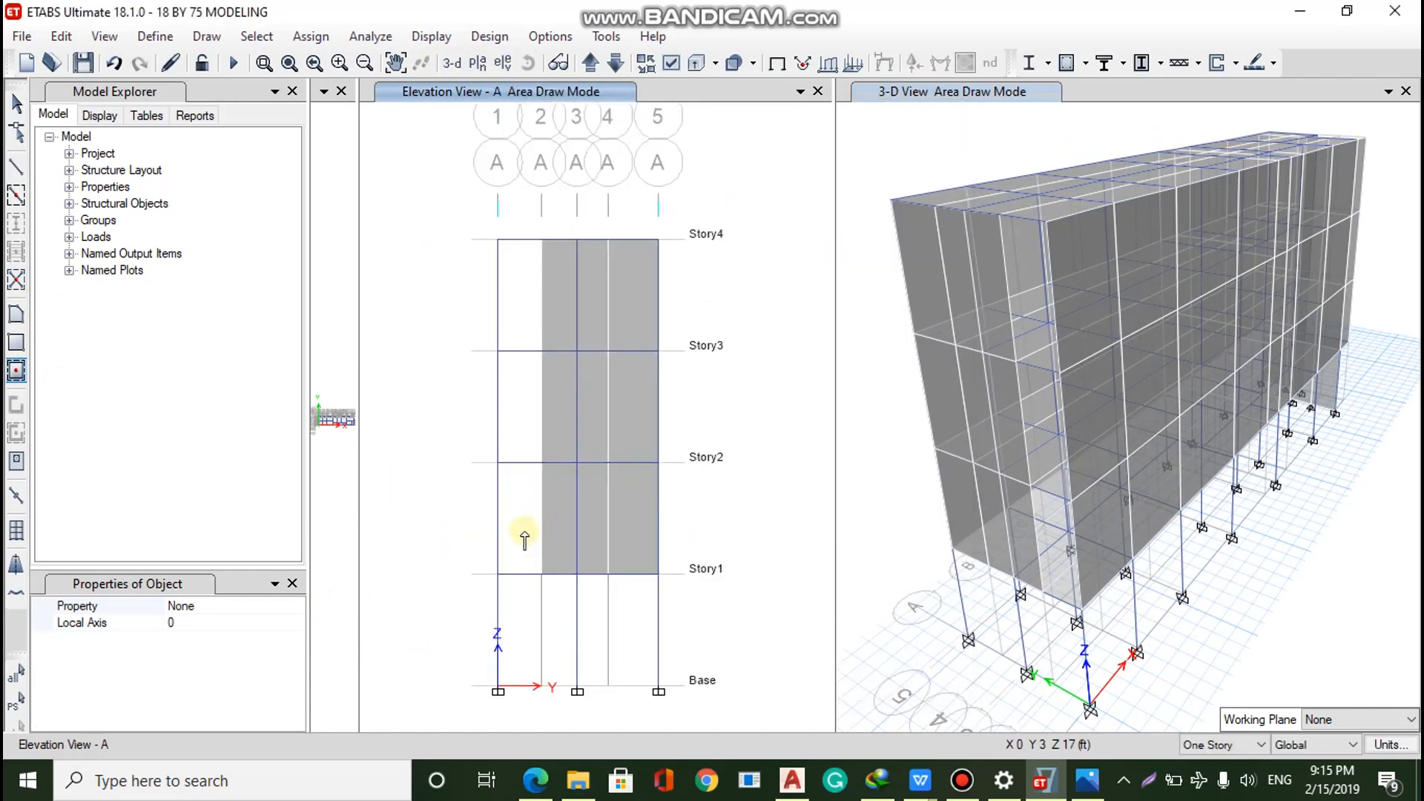
pyautogui.moveTo(677, 582); pyautogui.dragTo(447, 196)
# Switch the elevation to grid line I and delete the Base-to-Story1 wall areas between grid lines 1 and 3
pyautogui.click(502, 63)
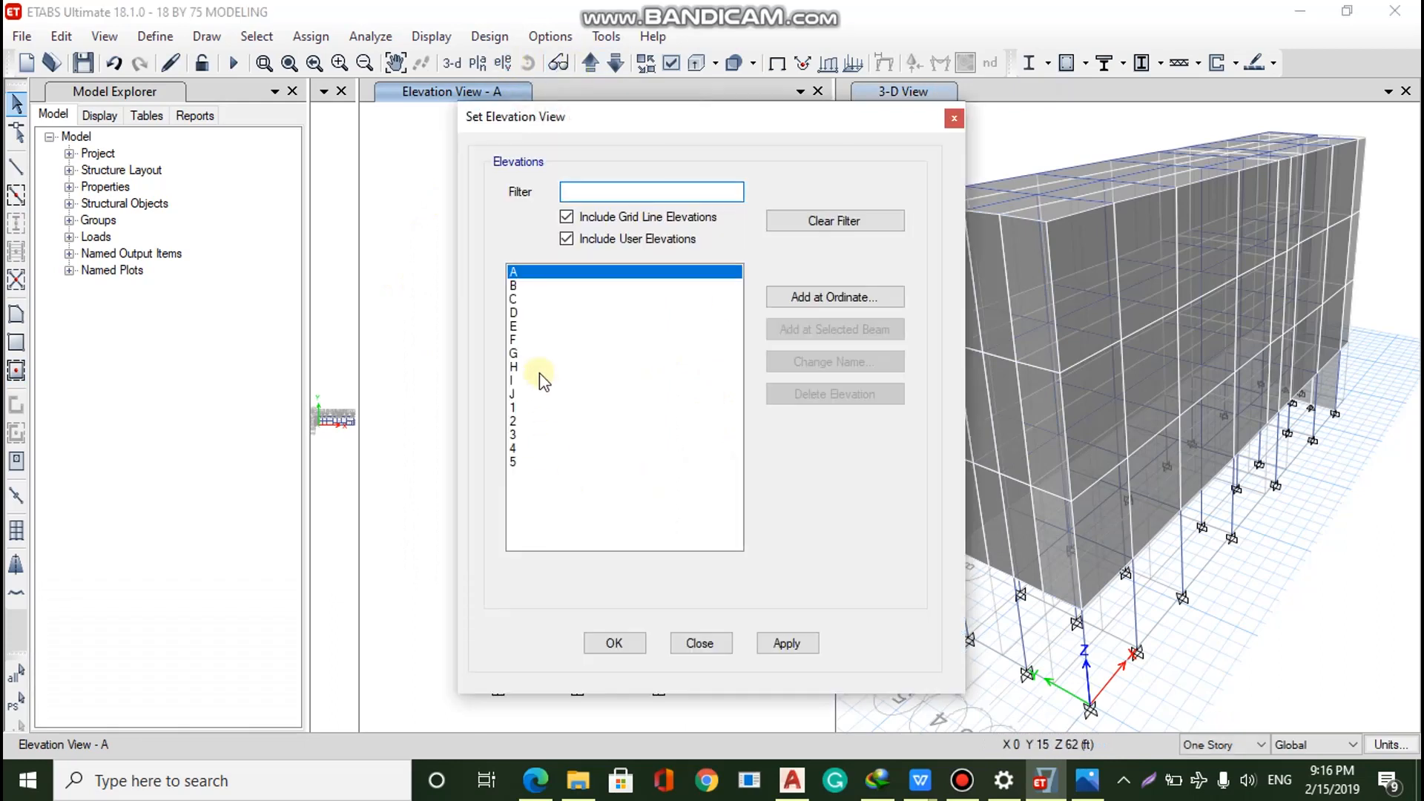
pyautogui.click(537, 394)
pyautogui.press('Up')
pyautogui.click(614, 643)
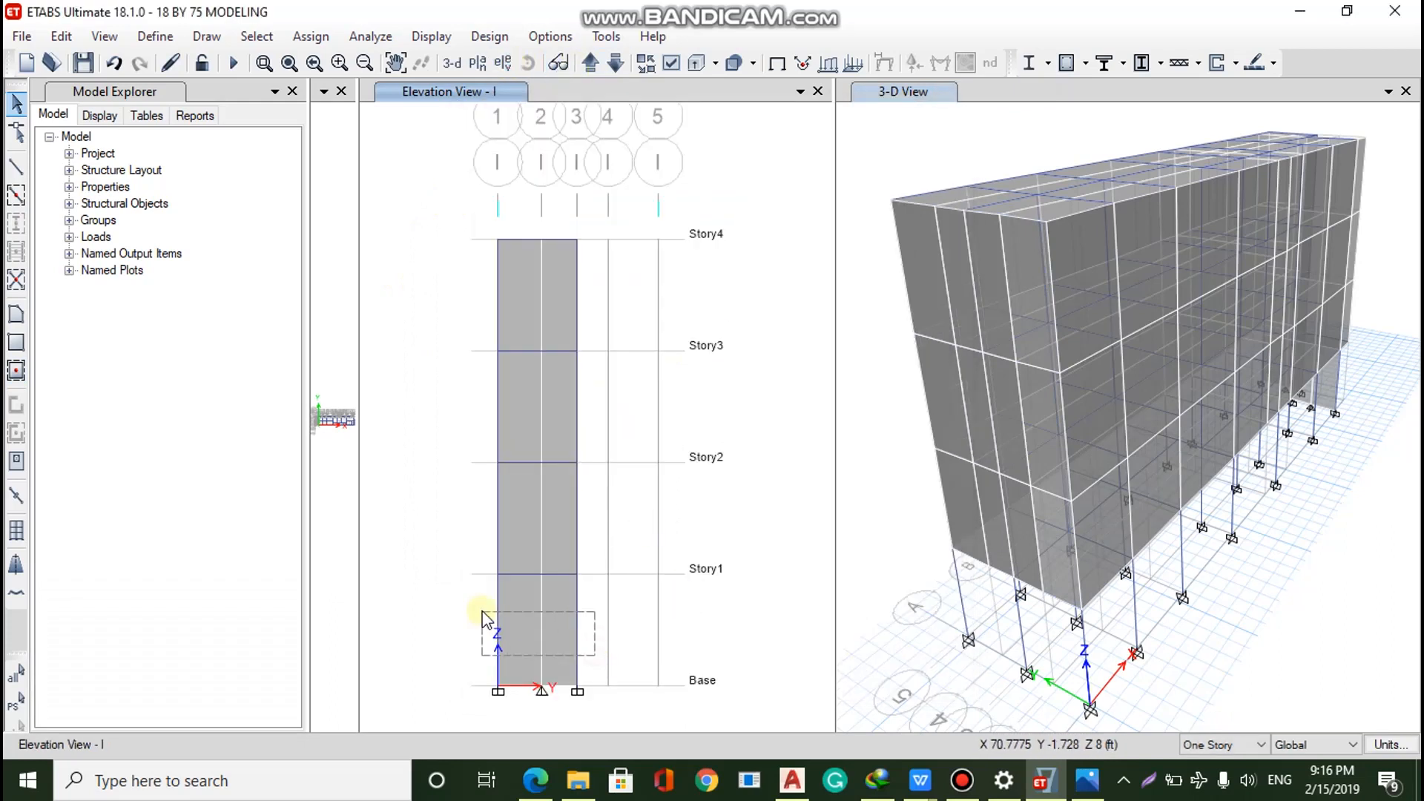
pyautogui.click(553, 629)
pyautogui.click(518, 619)
pyautogui.press('Delete')
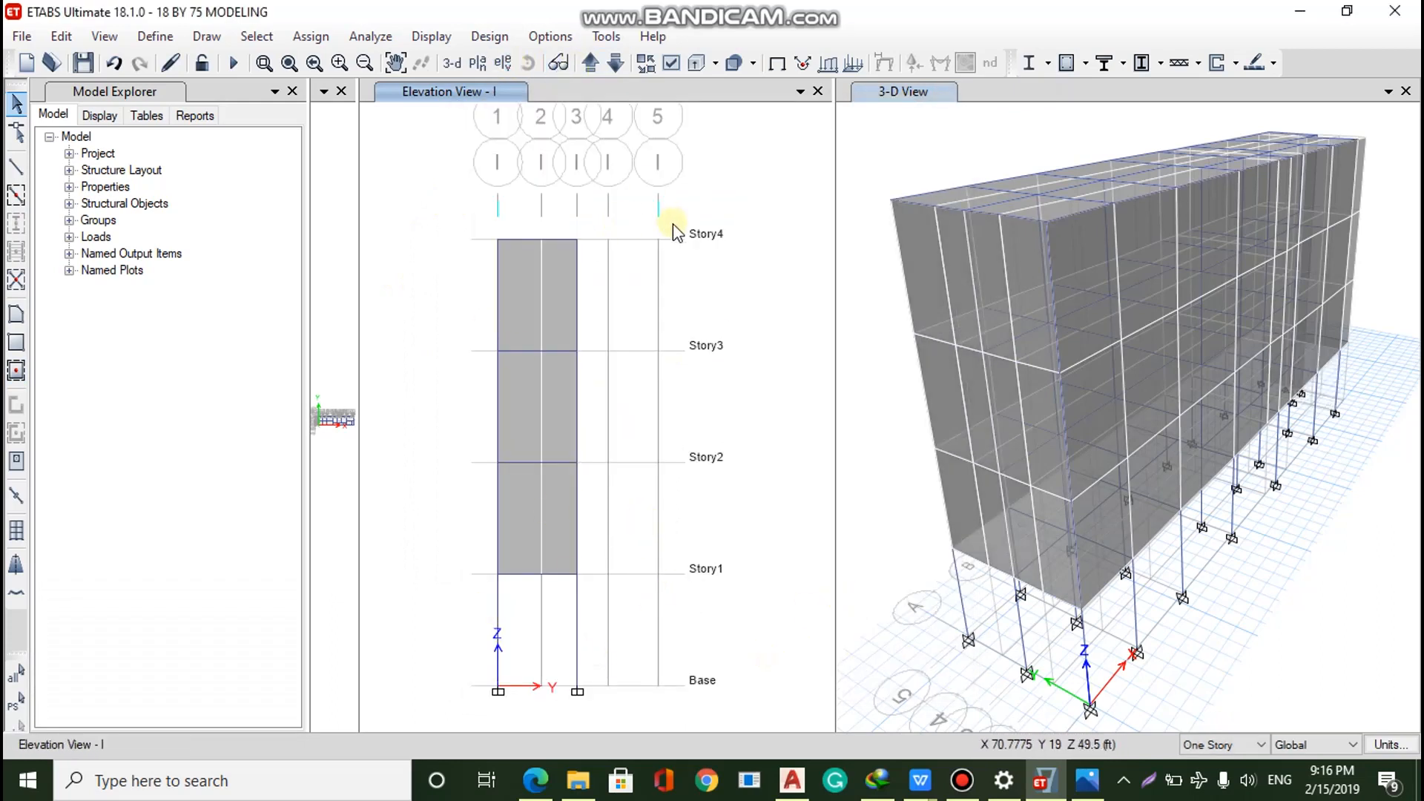
# Rotate the 3-D view to the grid line J end of the building and examine its wall areas
pyautogui.click(1157, 454)
pyautogui.moveTo(1157, 455); pyautogui.dragTo(1033, 480)
pyautogui.scroll(5, 1250, 566)
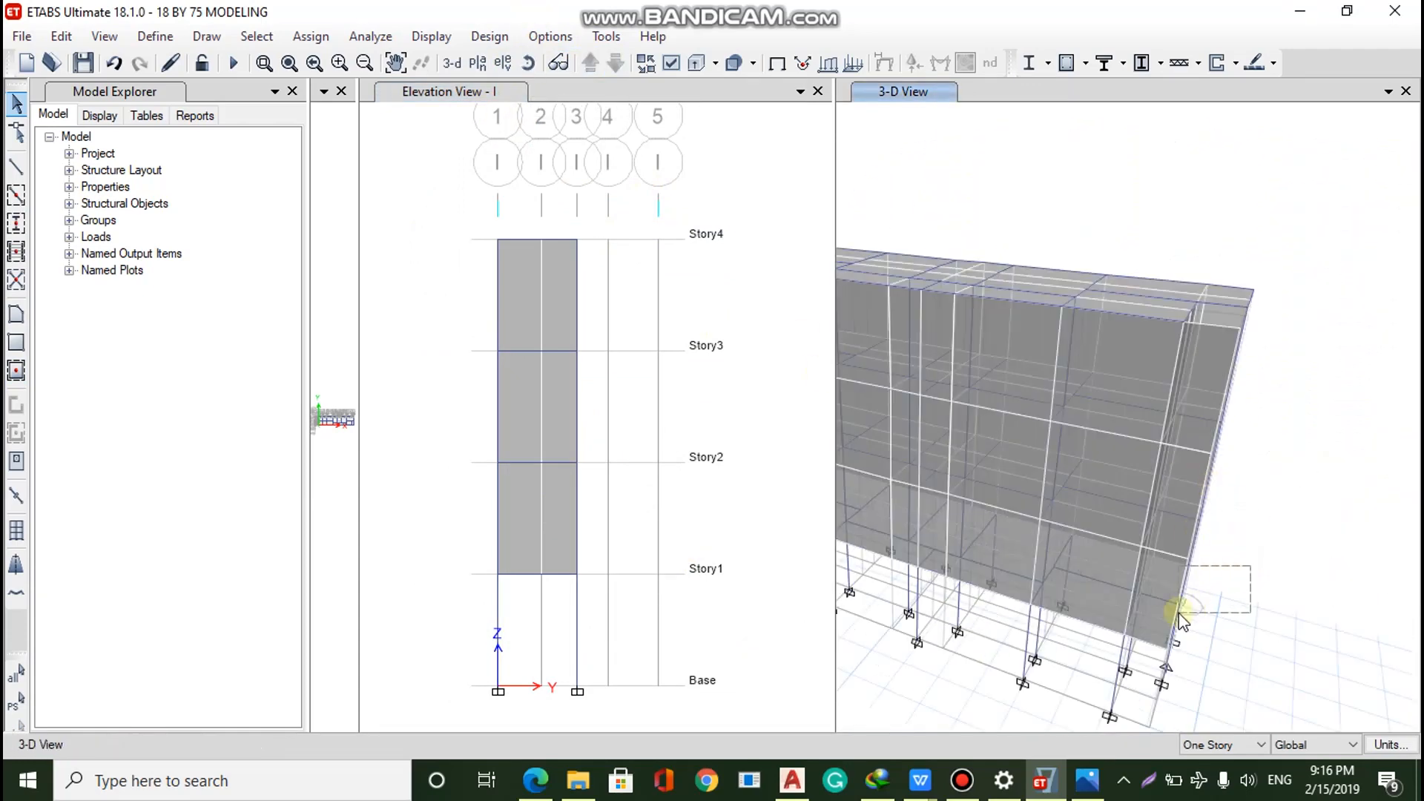
pyautogui.click(528, 63)
pyautogui.moveTo(1253, 598); pyautogui.dragTo(1182, 510)
pyautogui.click(1176, 487)
pyautogui.click(1178, 484)
pyautogui.click(1181, 479)
pyautogui.press('Escape')
pyautogui.click(1198, 495)
pyautogui.press('Escape')
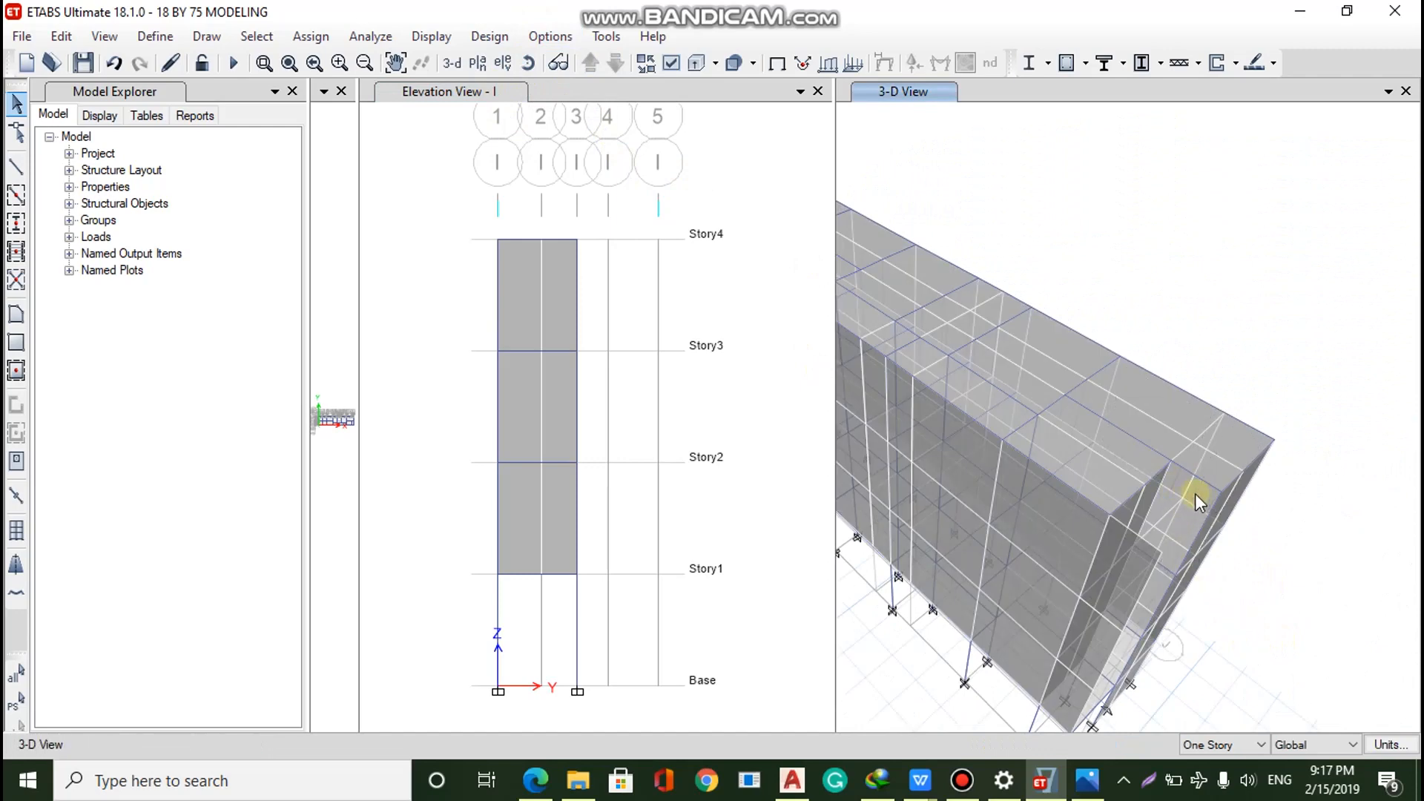
# Zoom in and out on the recessed corner between grid lines I and J to check for missing wall areas
pyautogui.scroll(-3, 1110, 563)
pyautogui.scroll(5, 1148, 547)
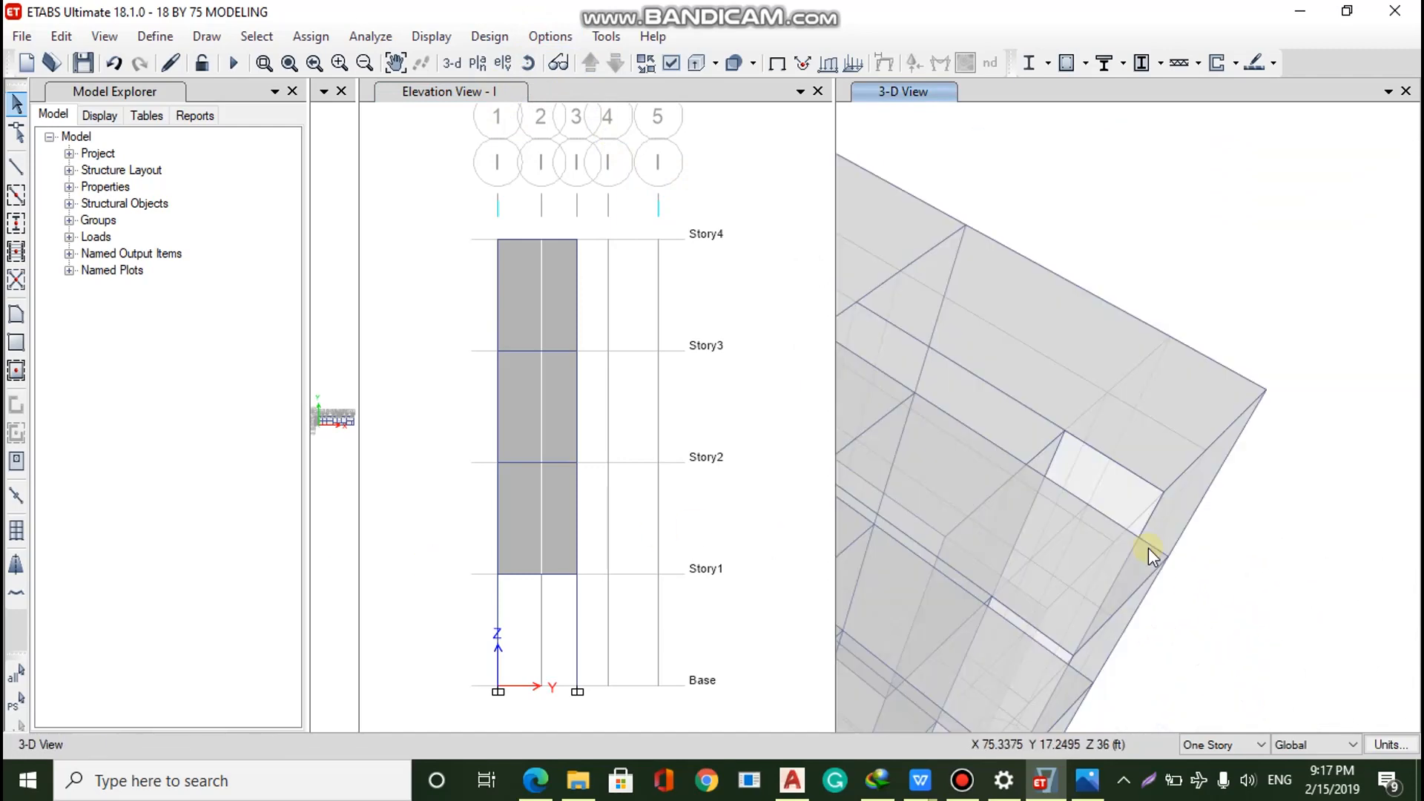
pyautogui.scroll(-5, 1148, 547)
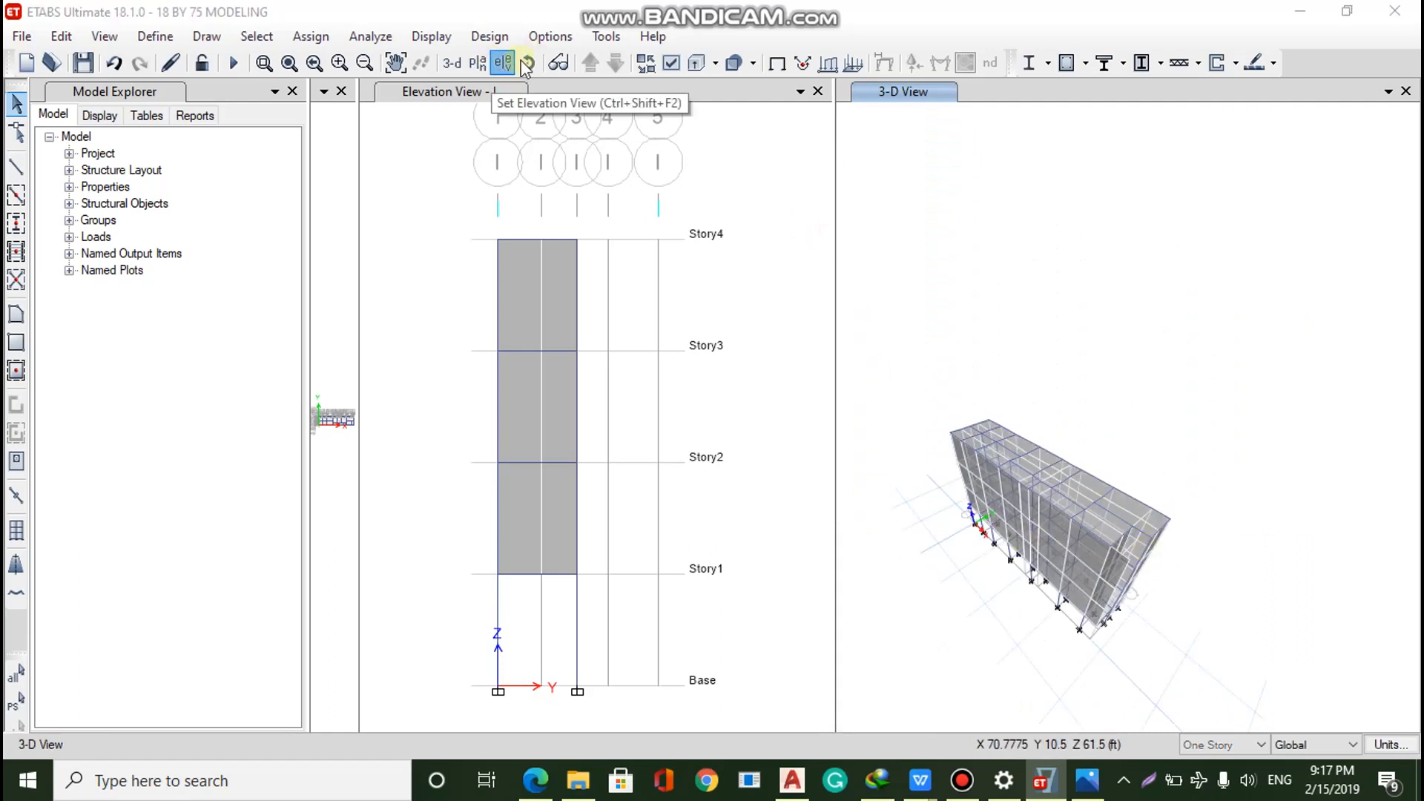
pyautogui.moveTo(1169, 588); pyautogui.dragTo(1098, 627)
pyautogui.scroll(3, 955, 429)
pyautogui.scroll(-3, 1198, 588)
pyautogui.scroll(5, 1159, 644)
pyautogui.scroll(-3, 1155, 640)
pyautogui.scroll(3, 947, 454)
pyautogui.scroll(-3, 969, 705)
# Switch the elevation to grid line 2 and rotate the 3-D view to locate the face still lacking wall areas
pyautogui.click(749, 152)
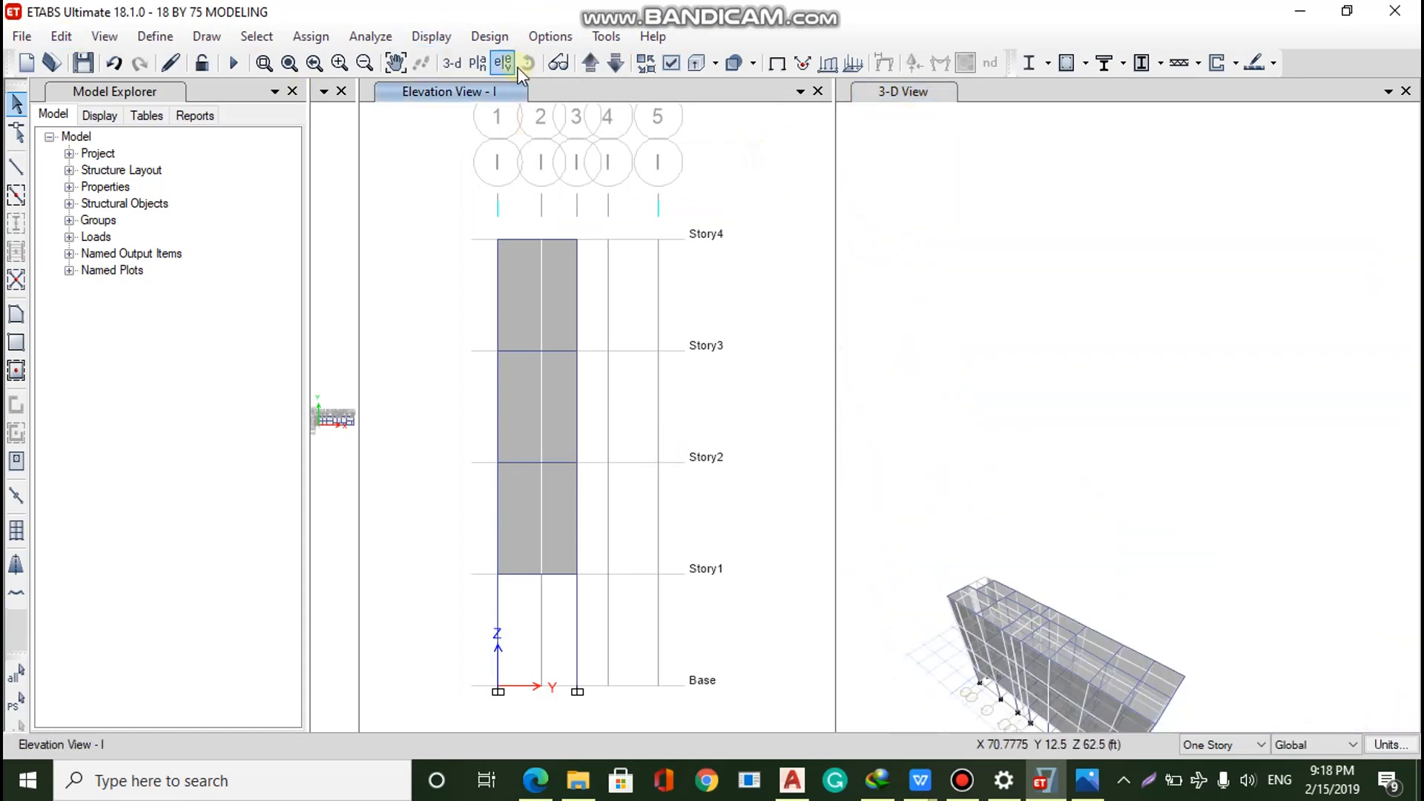
pyautogui.click(502, 63)
pyautogui.click(519, 425)
pyautogui.click(612, 642)
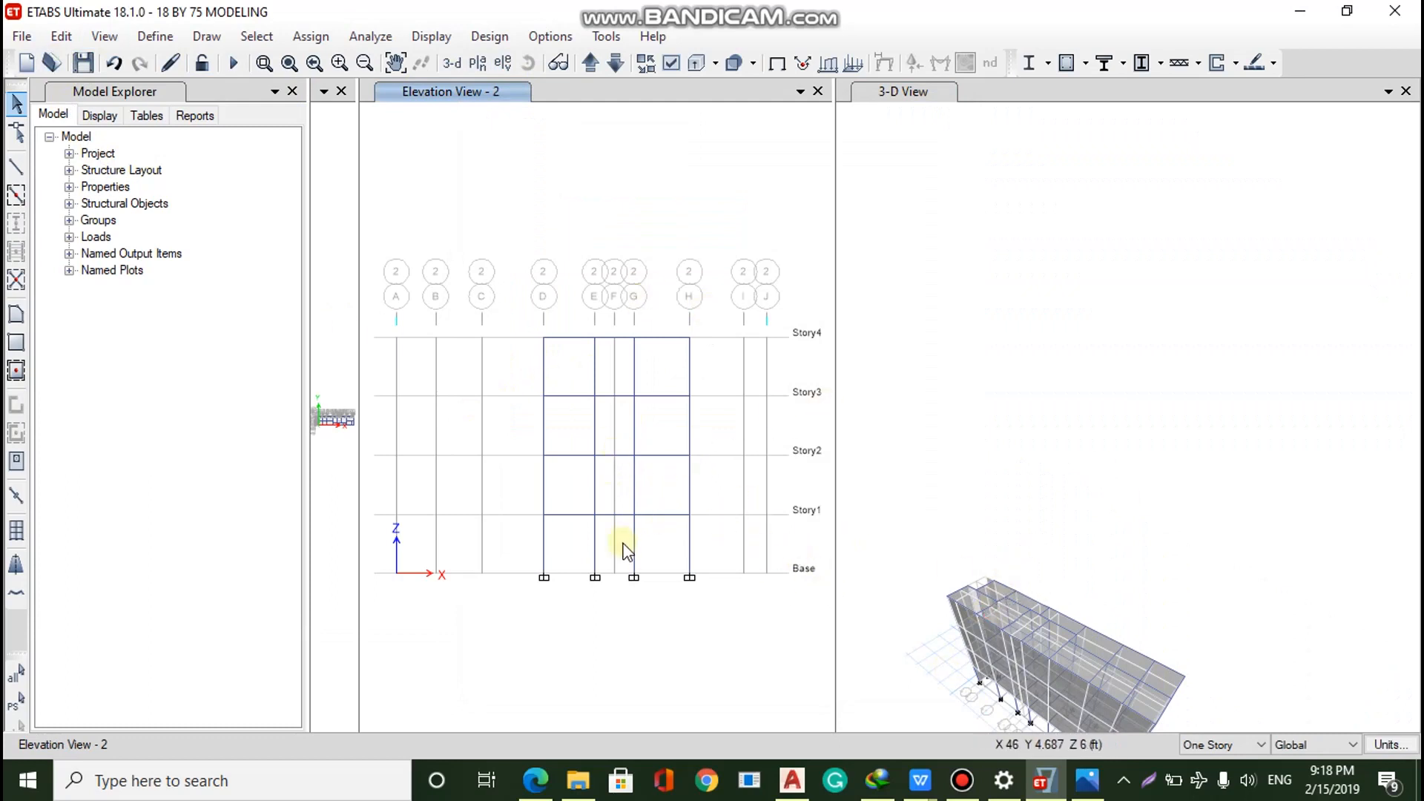
pyautogui.click(959, 244)
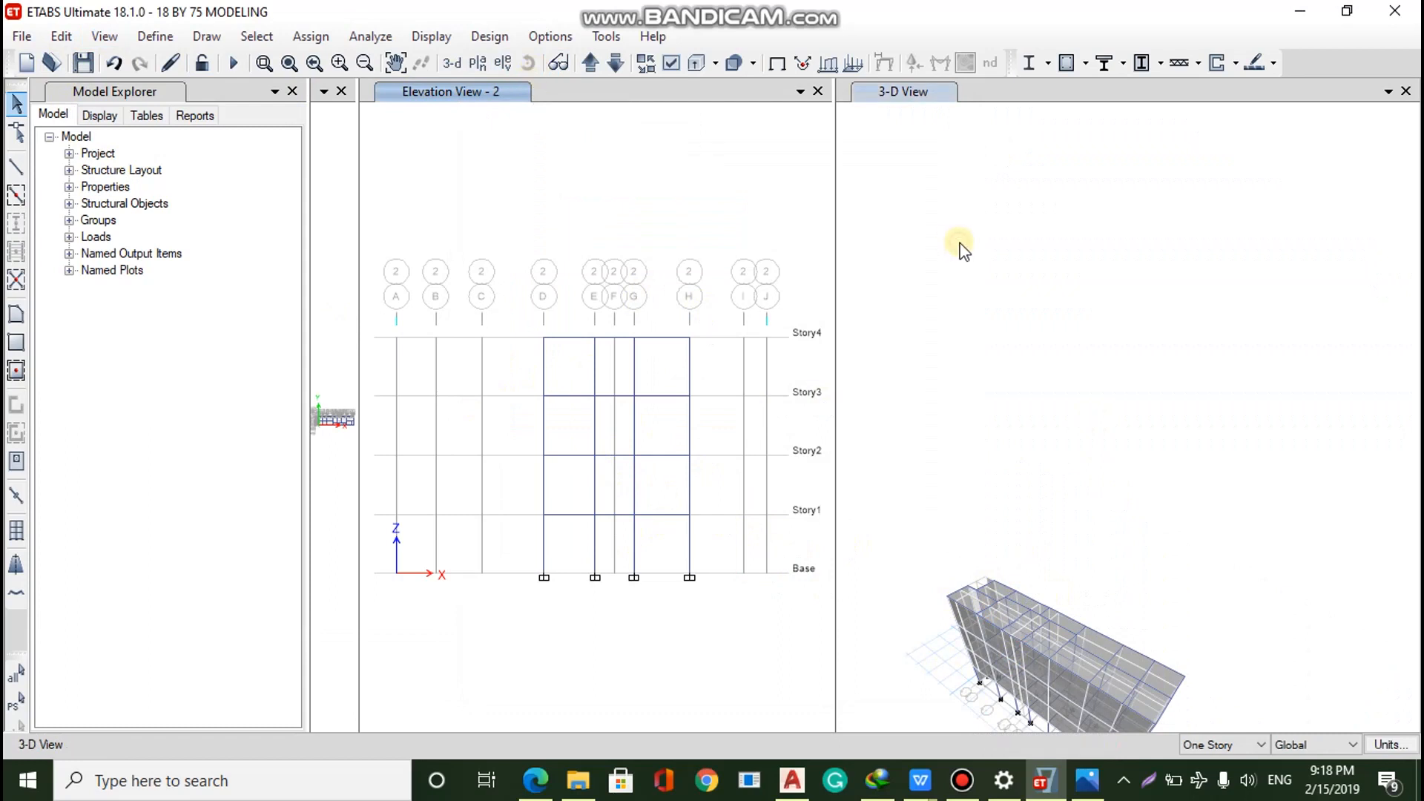
pyautogui.click(528, 63)
pyautogui.moveTo(1030, 482)
pyautogui.mouseDown()
pyautogui.moveTo(811, 508)
pyautogui.moveTo(1161, 401)
pyautogui.moveTo(1110, 361)
pyautogui.moveTo(1072, 390)
pyautogui.mouseUp()
pyautogui.scroll(-5, 1228, 601)
pyautogui.scroll(7, 1230, 674)
# Quick-draw None wall areas on elevation 3 between grid lines I and J, from Story1 to Story4, and leave area drawing
pyautogui.click(16, 370)
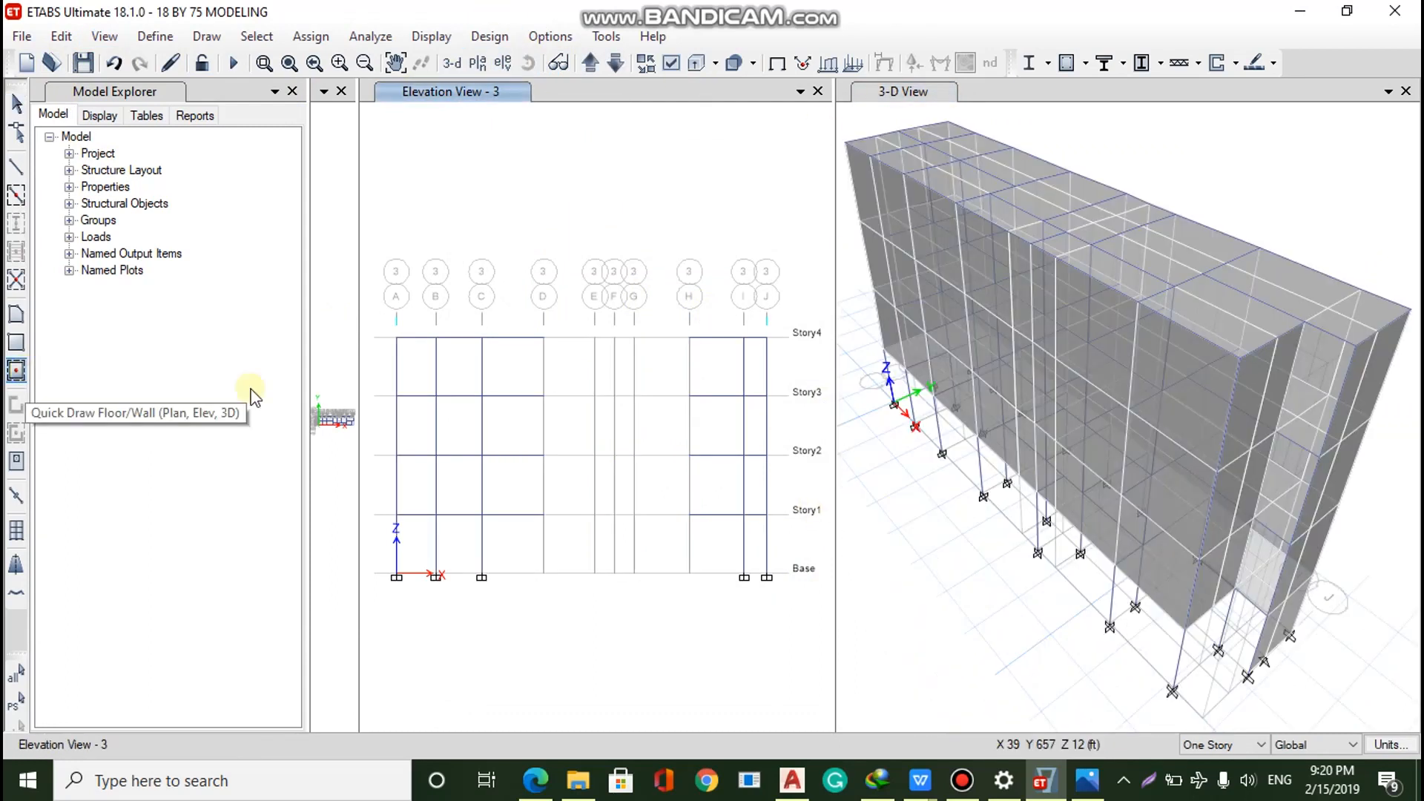
pyautogui.click(754, 378)
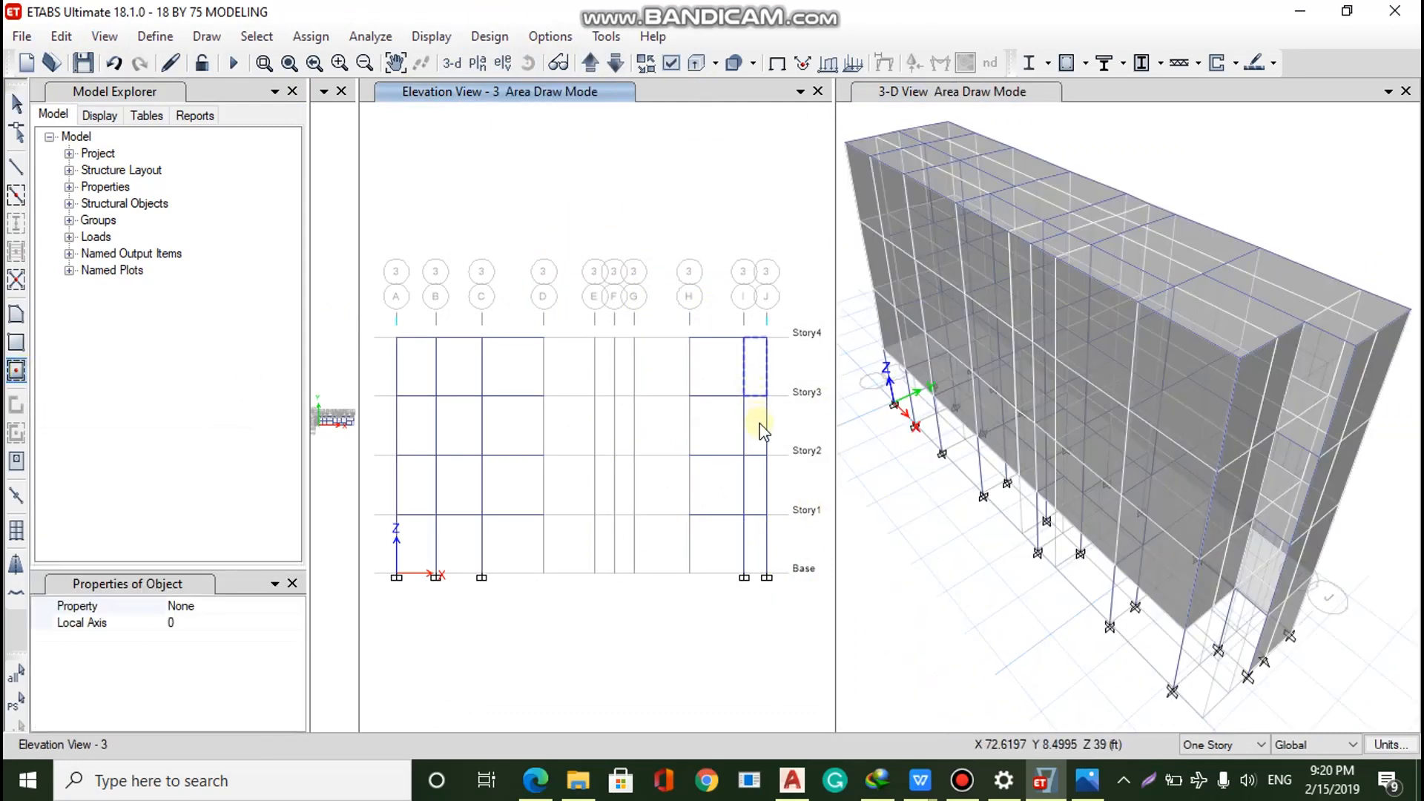
pyautogui.click(756, 489)
pyautogui.press('Escape')
pyautogui.click(868, 516)
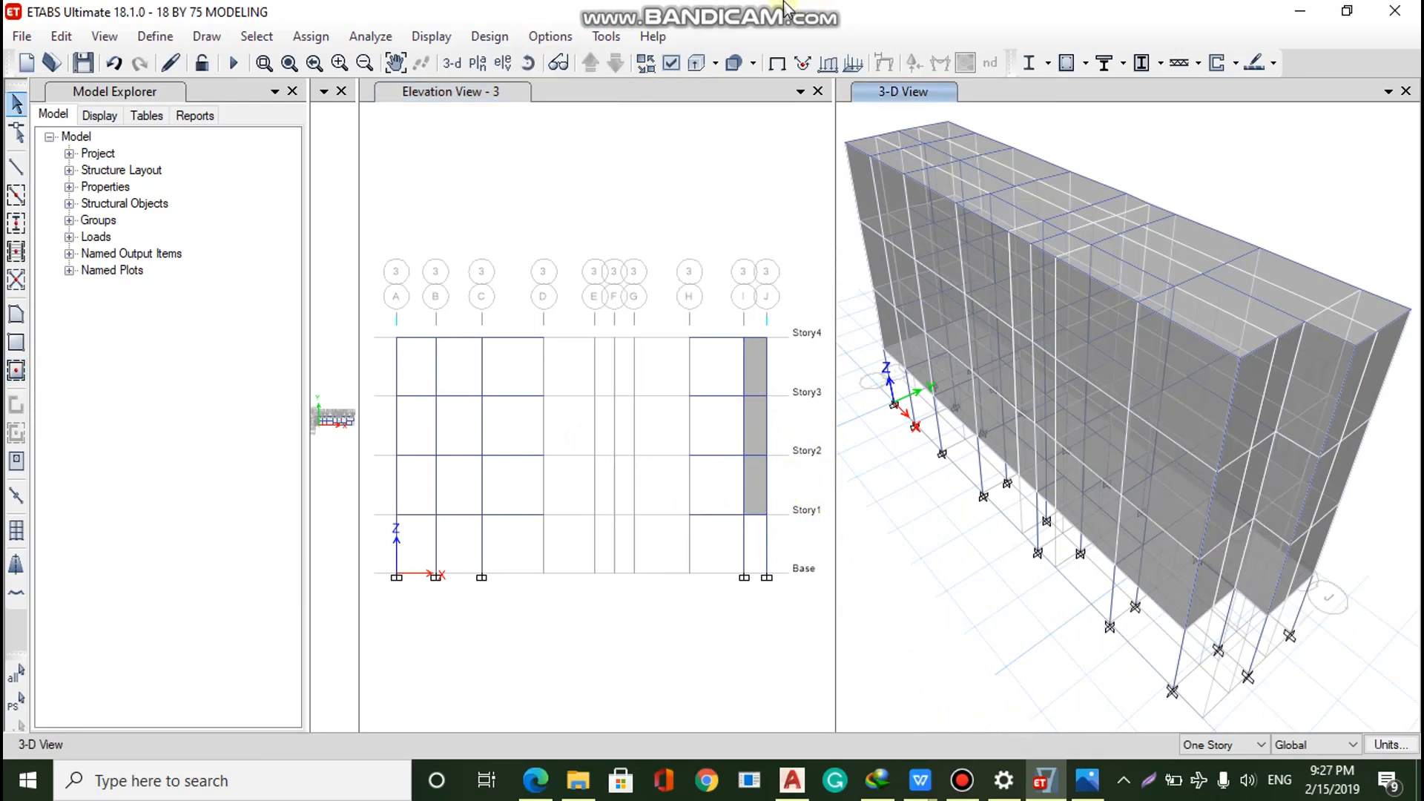
pyautogui.click(961, 780)
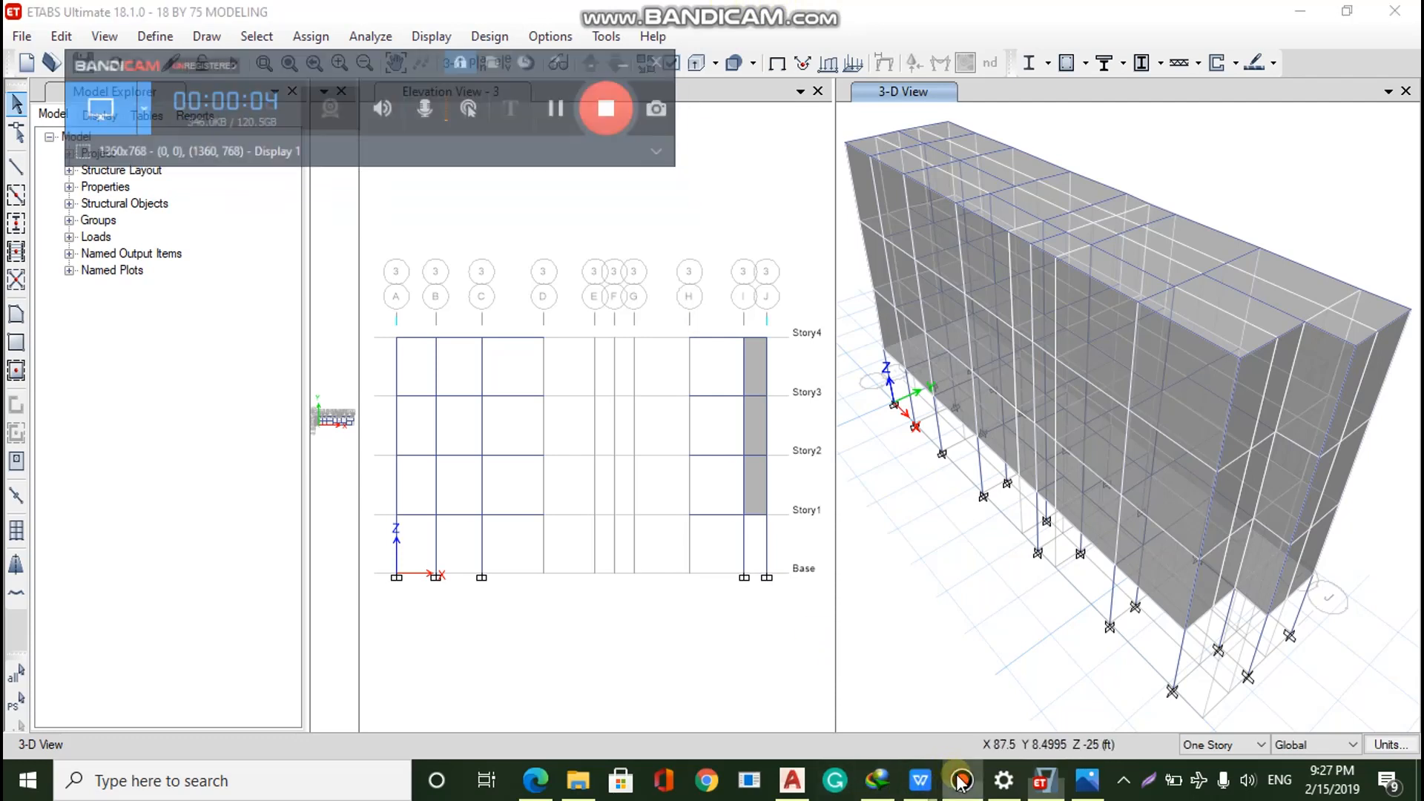
pyautogui.click(615, 178)
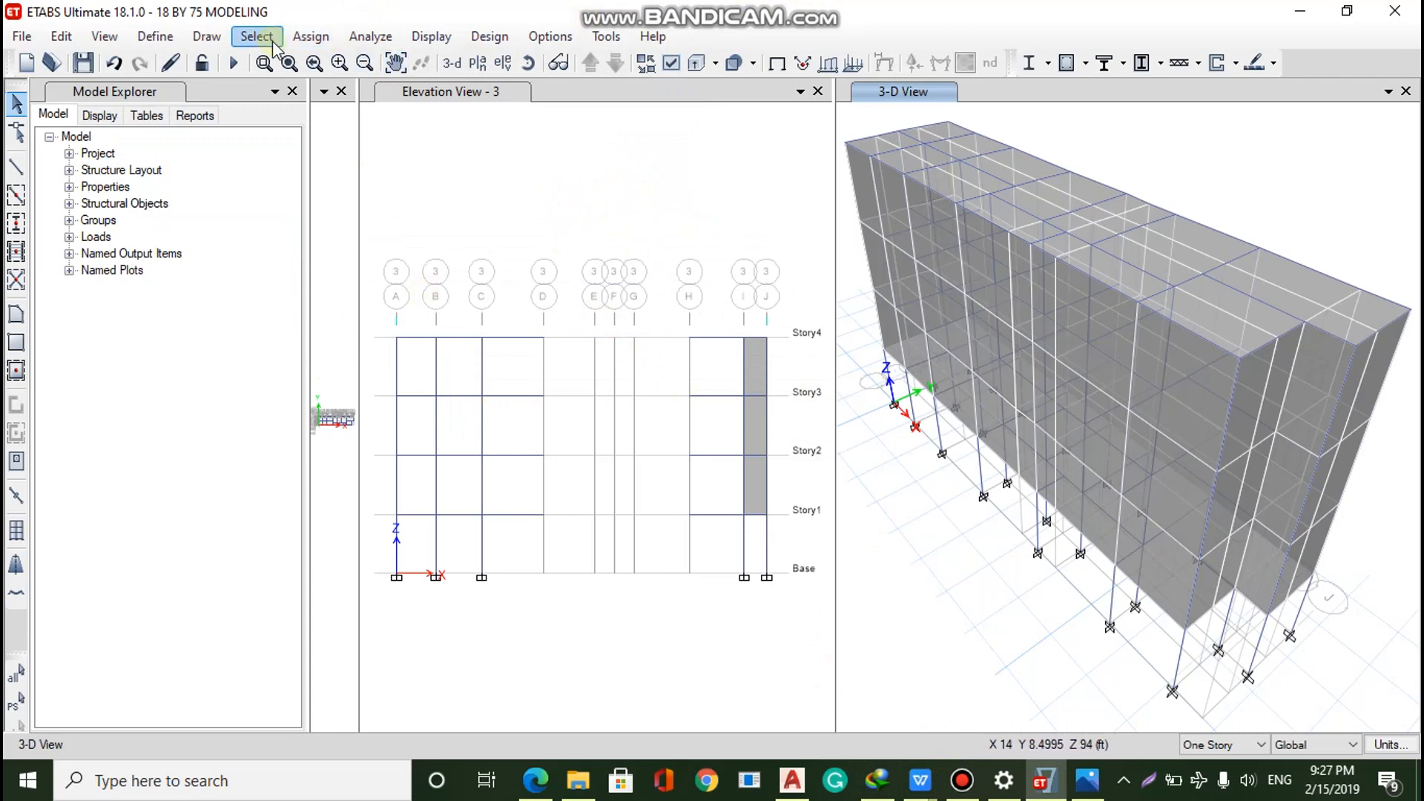
# Add a load pattern named wind +X of type Wind with auto lateral load Indian IS875:1987
pyautogui.click(206, 37)
pyautogui.moveTo(157, 37)
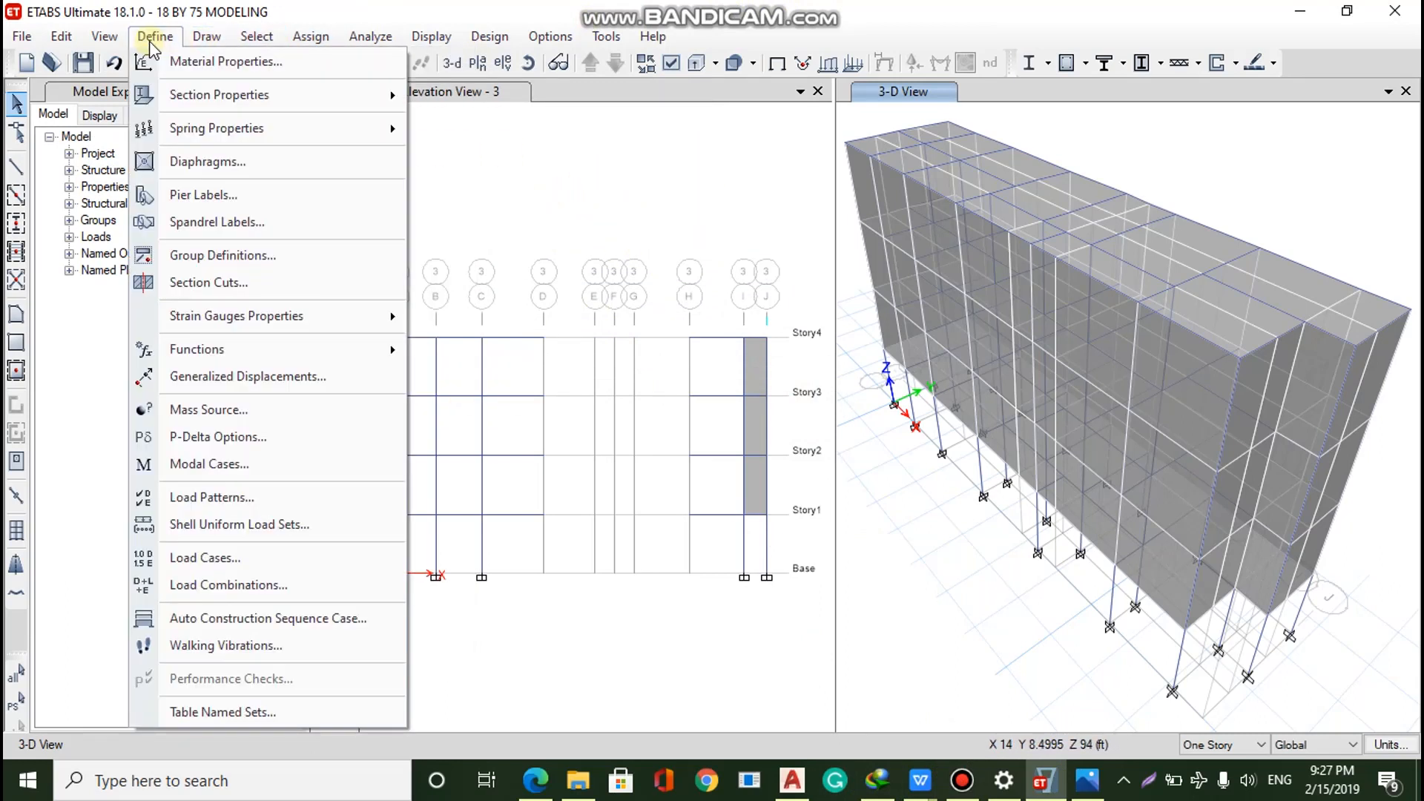
pyautogui.click(276, 507)
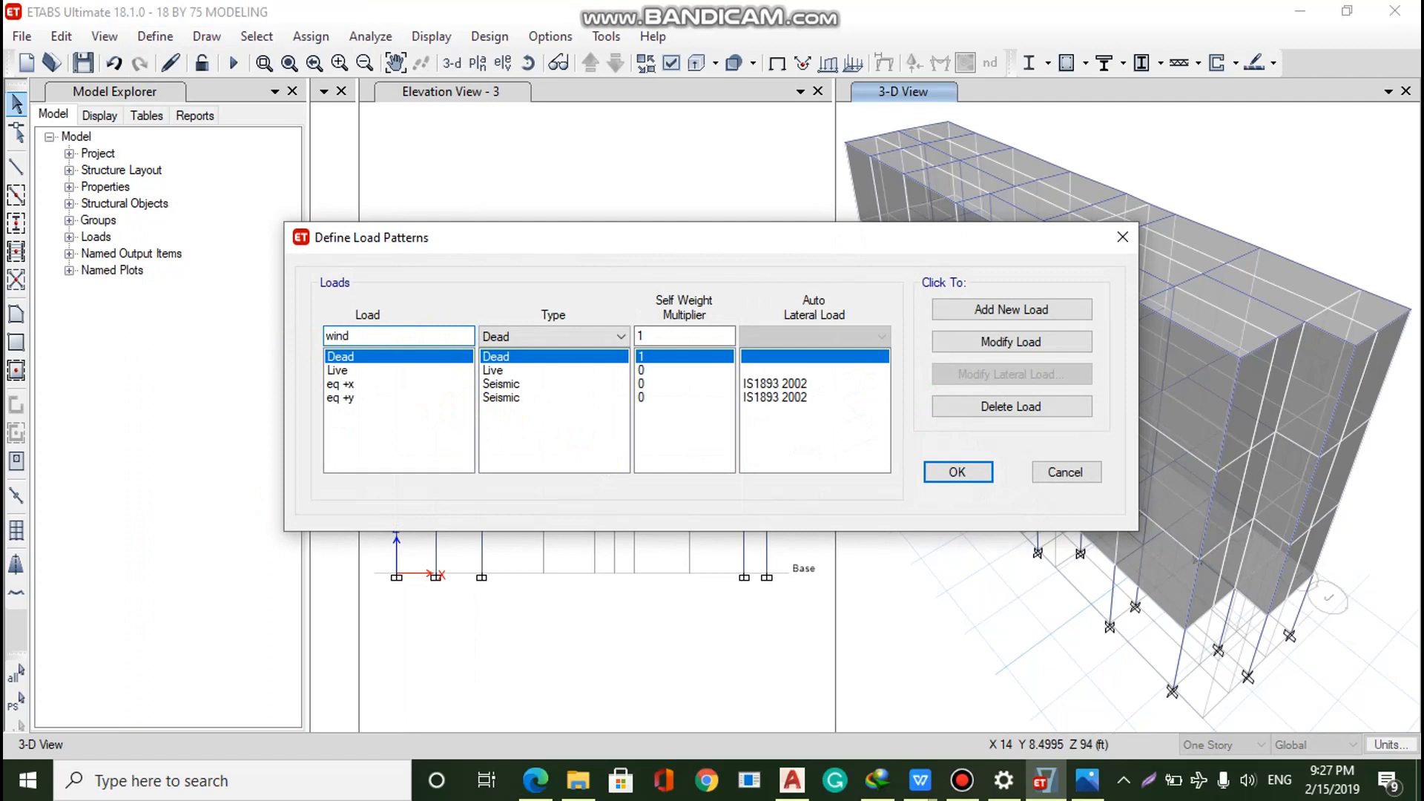
pyautogui.press('BackSpace')
pyautogui.press('BackSpace')
pyautogui.write('+X')
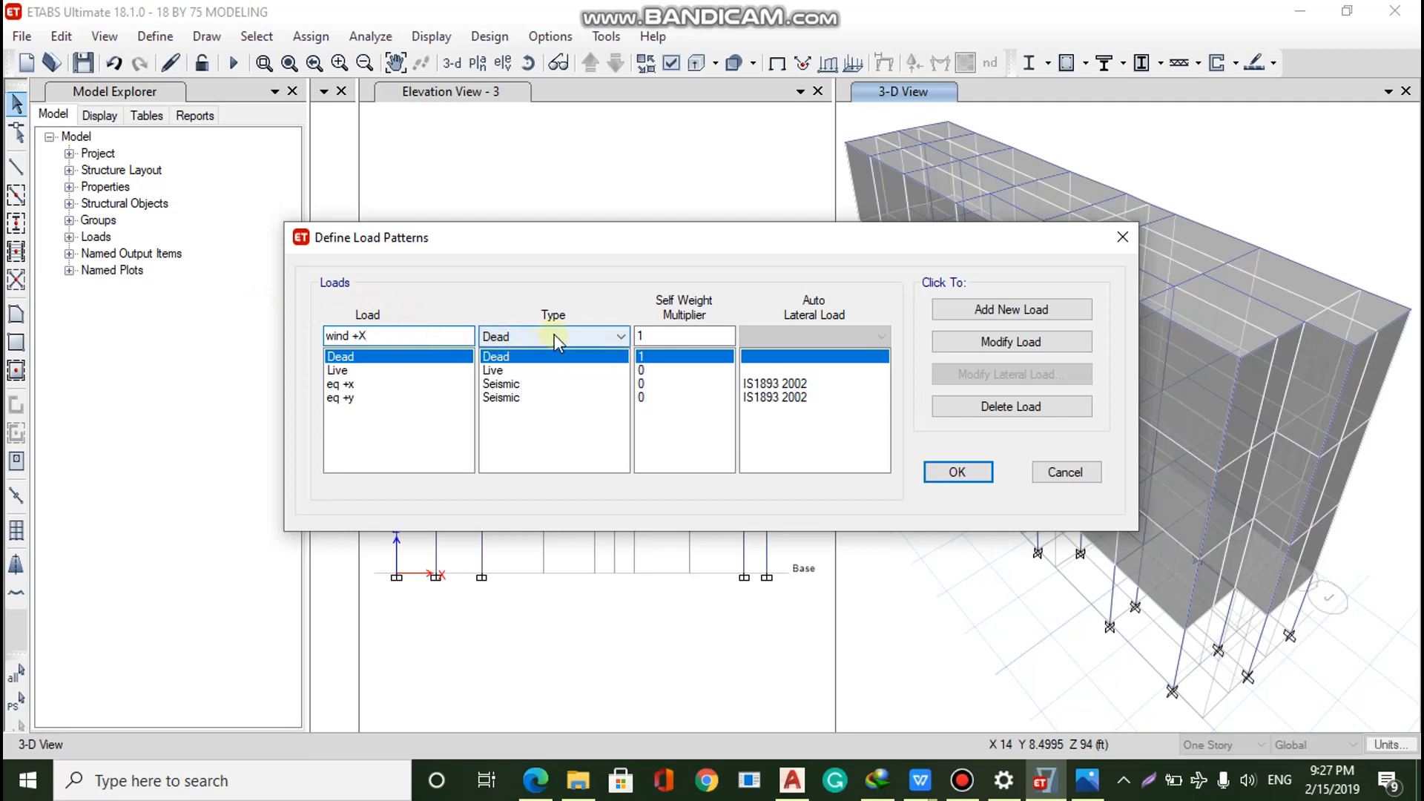
pyautogui.click(536, 336)
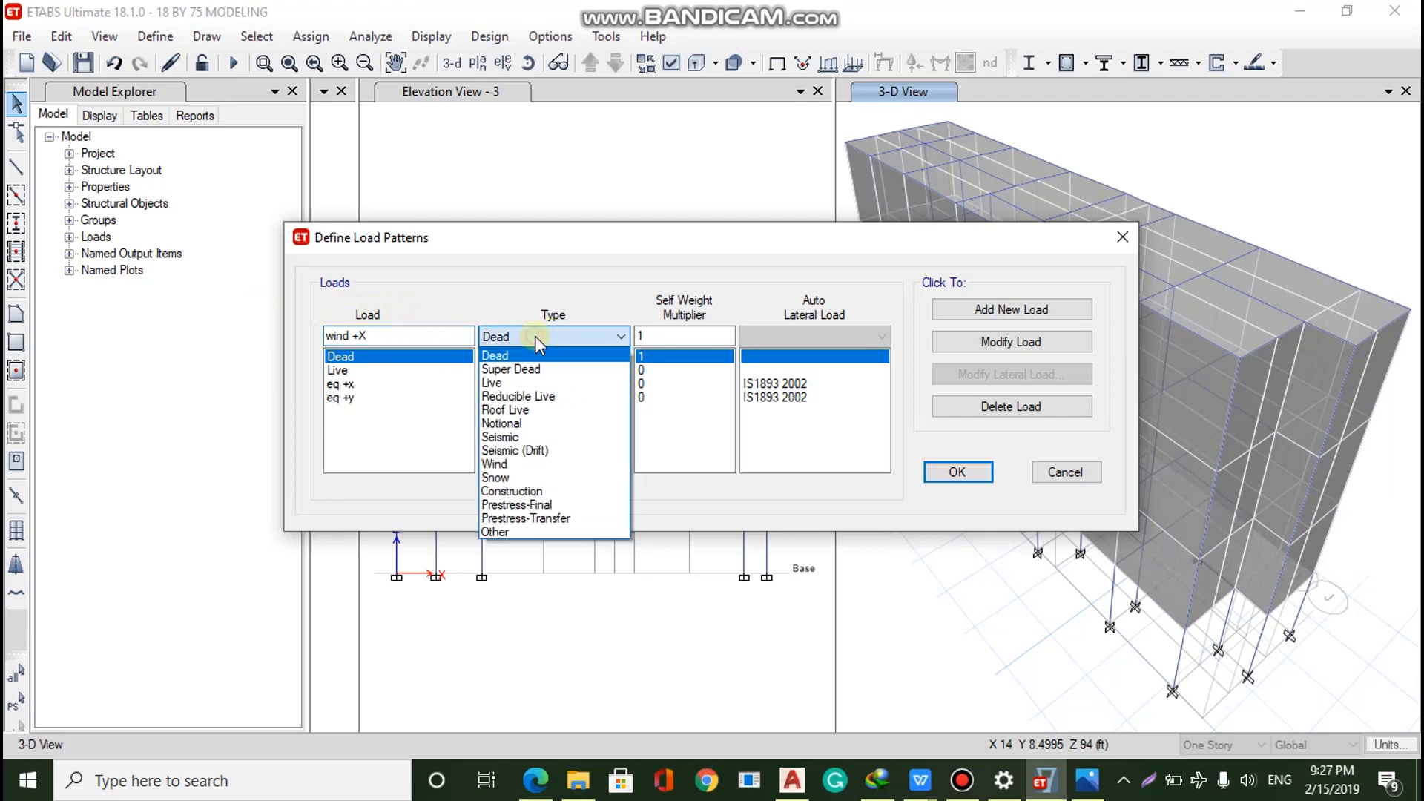
pyautogui.click(551, 465)
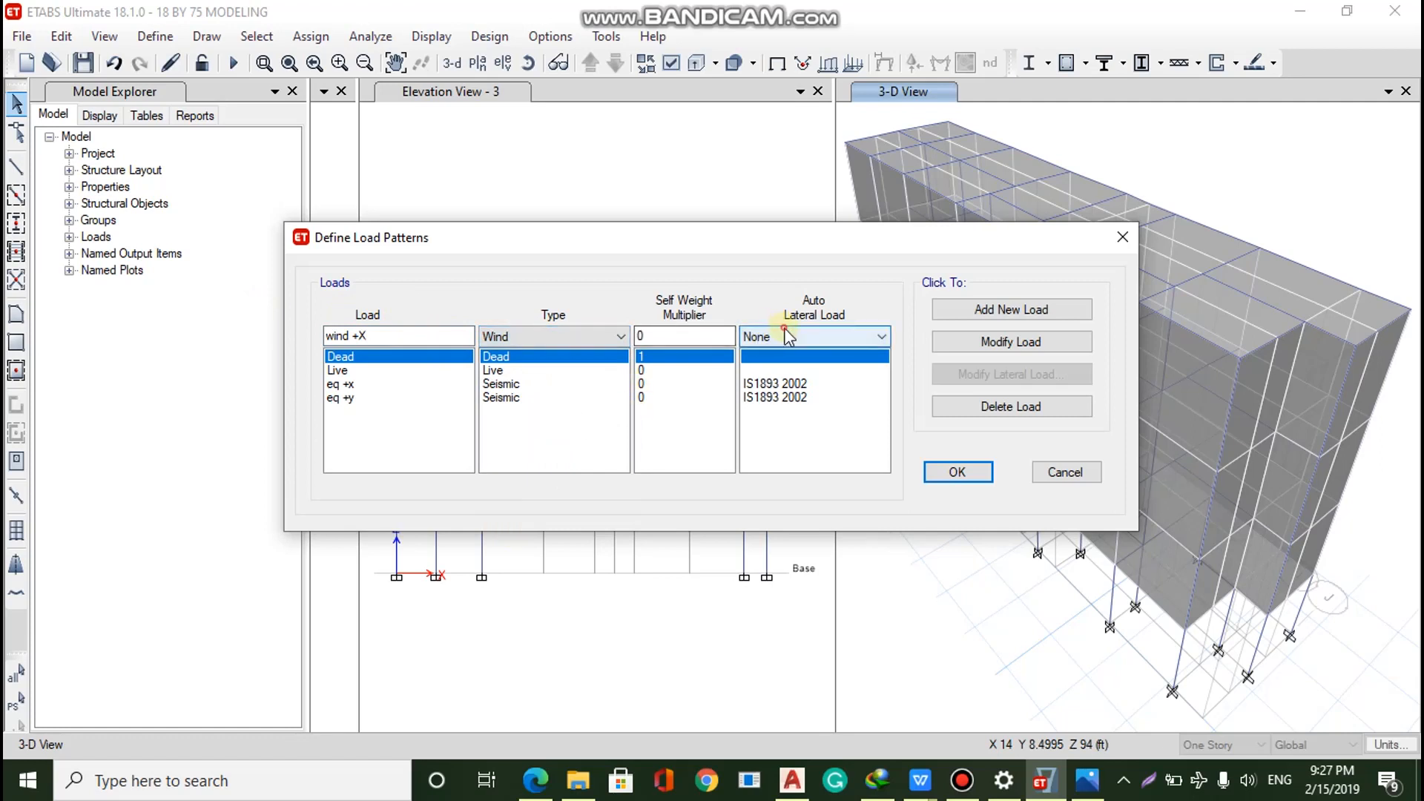
pyautogui.click(789, 337)
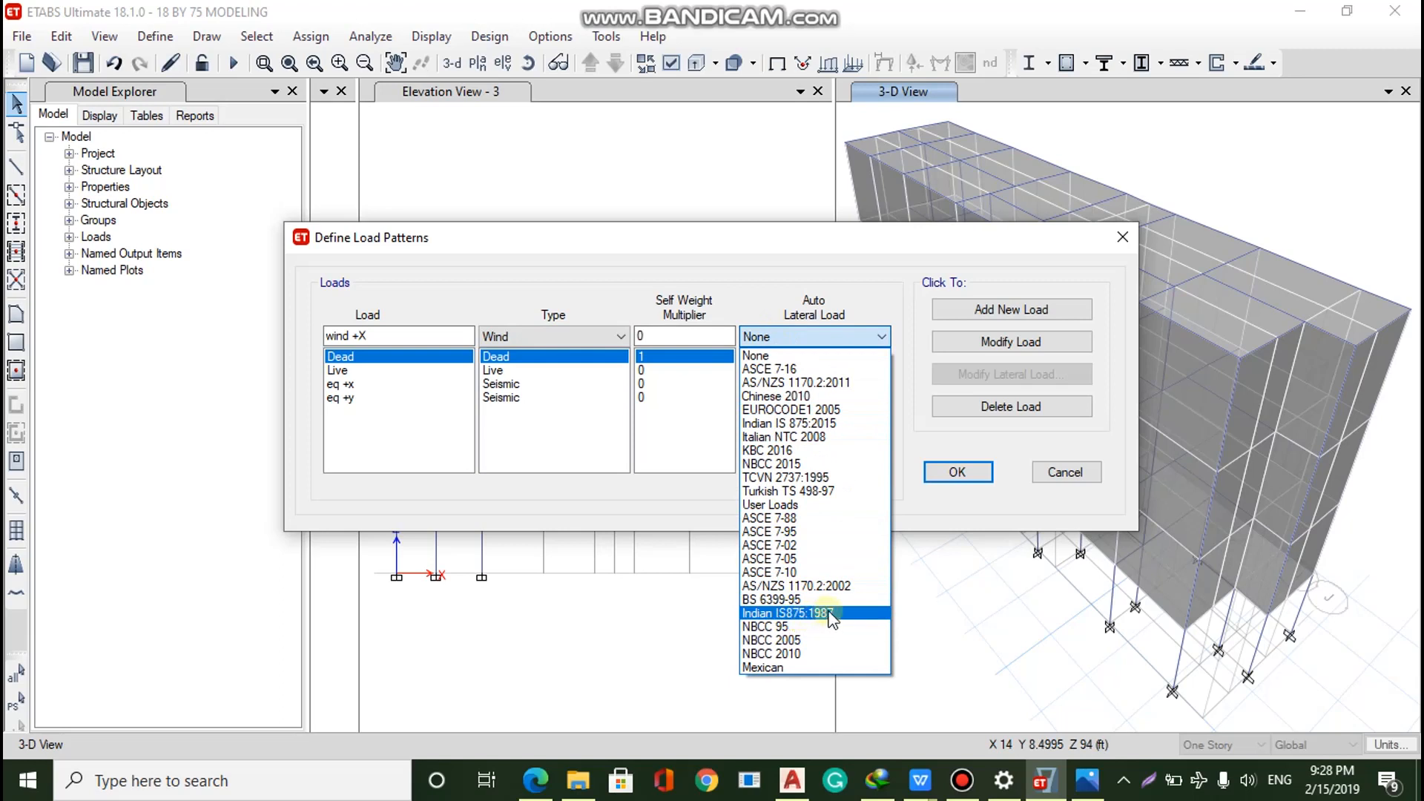
pyautogui.click(801, 614)
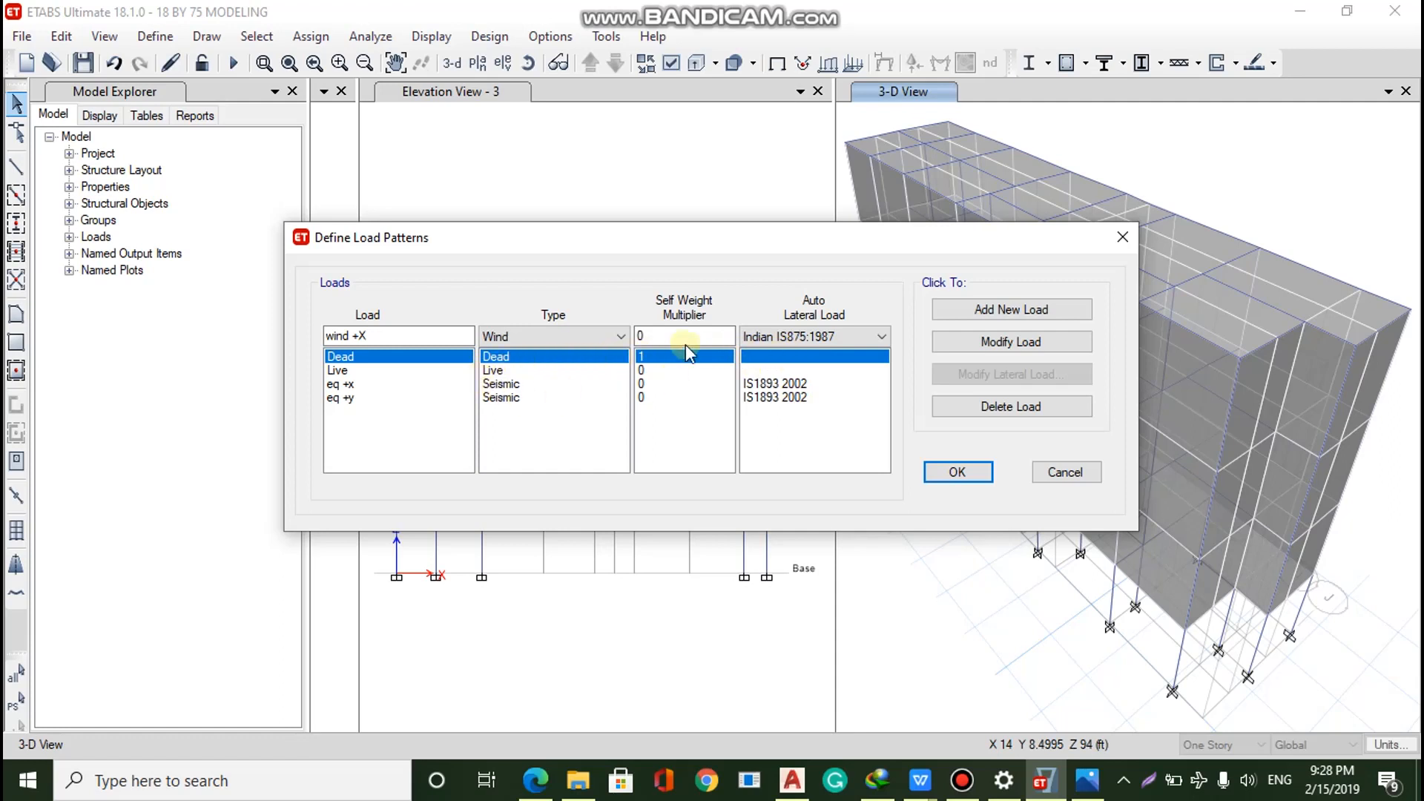
pyautogui.click(1032, 311)
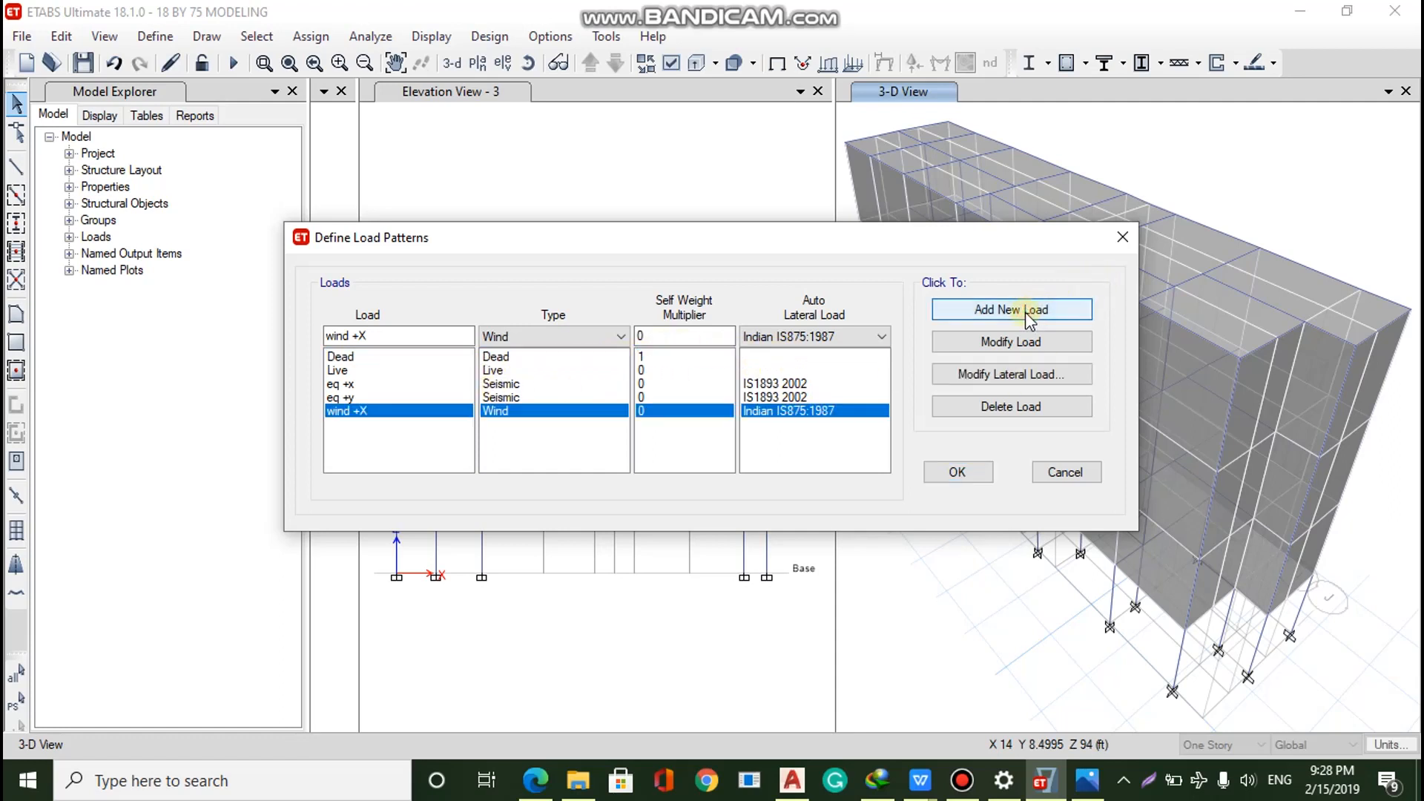
# Add a second Wind load pattern named wind -y, also using Indian IS875:1987
pyautogui.click(431, 341)
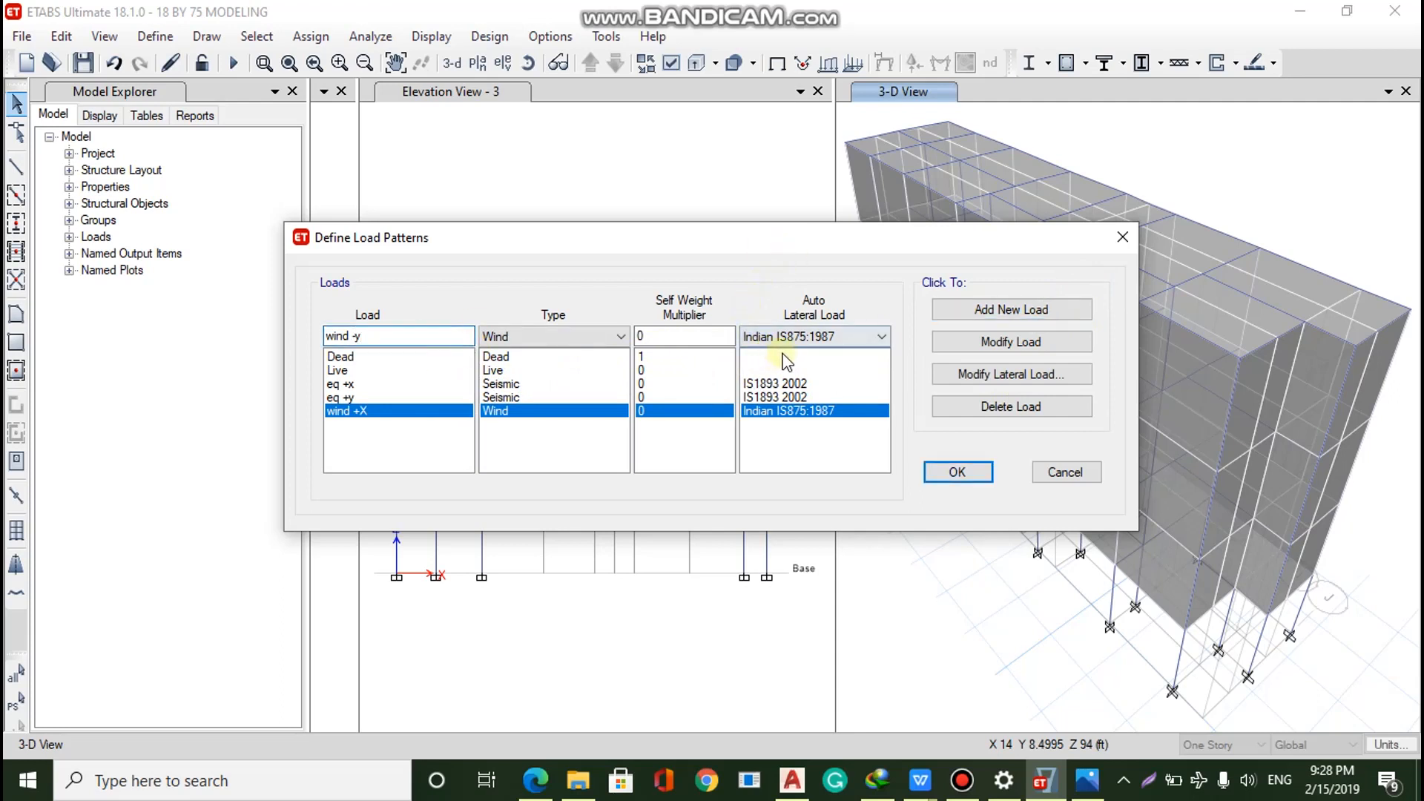
pyautogui.click(994, 310)
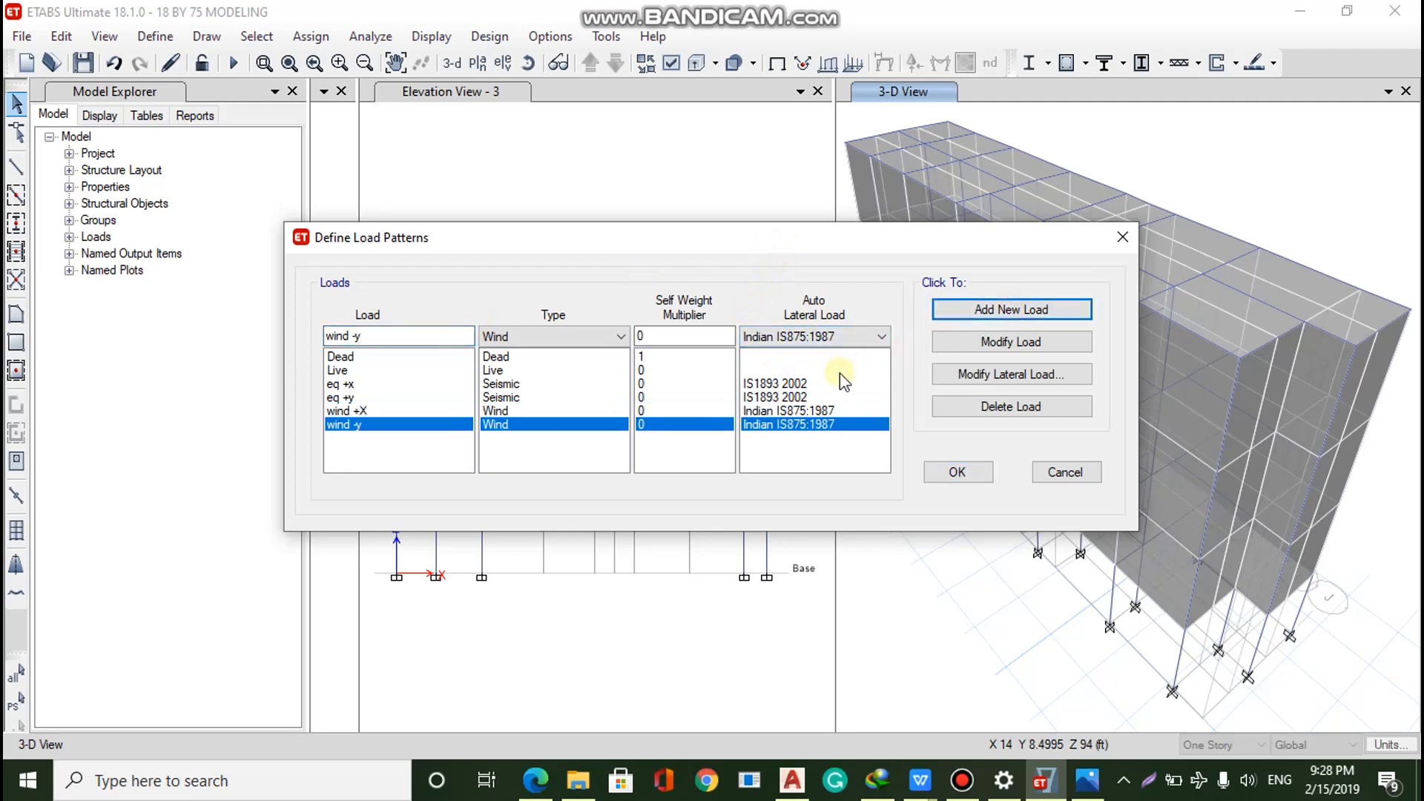
# Open the lateral load settings of the wind +X pattern and set its exposure to come from shell objects
pyautogui.click(780, 411)
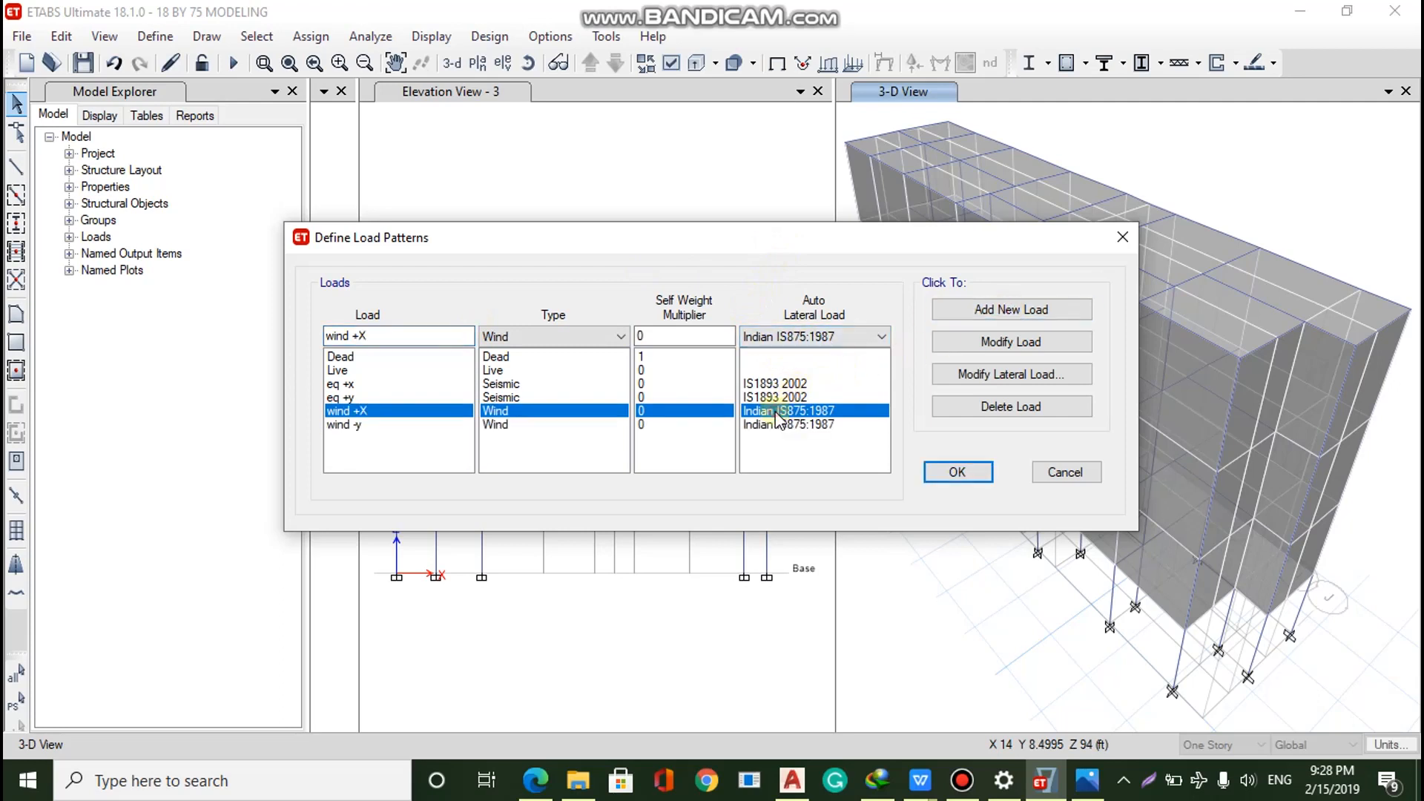
pyautogui.click(957, 374)
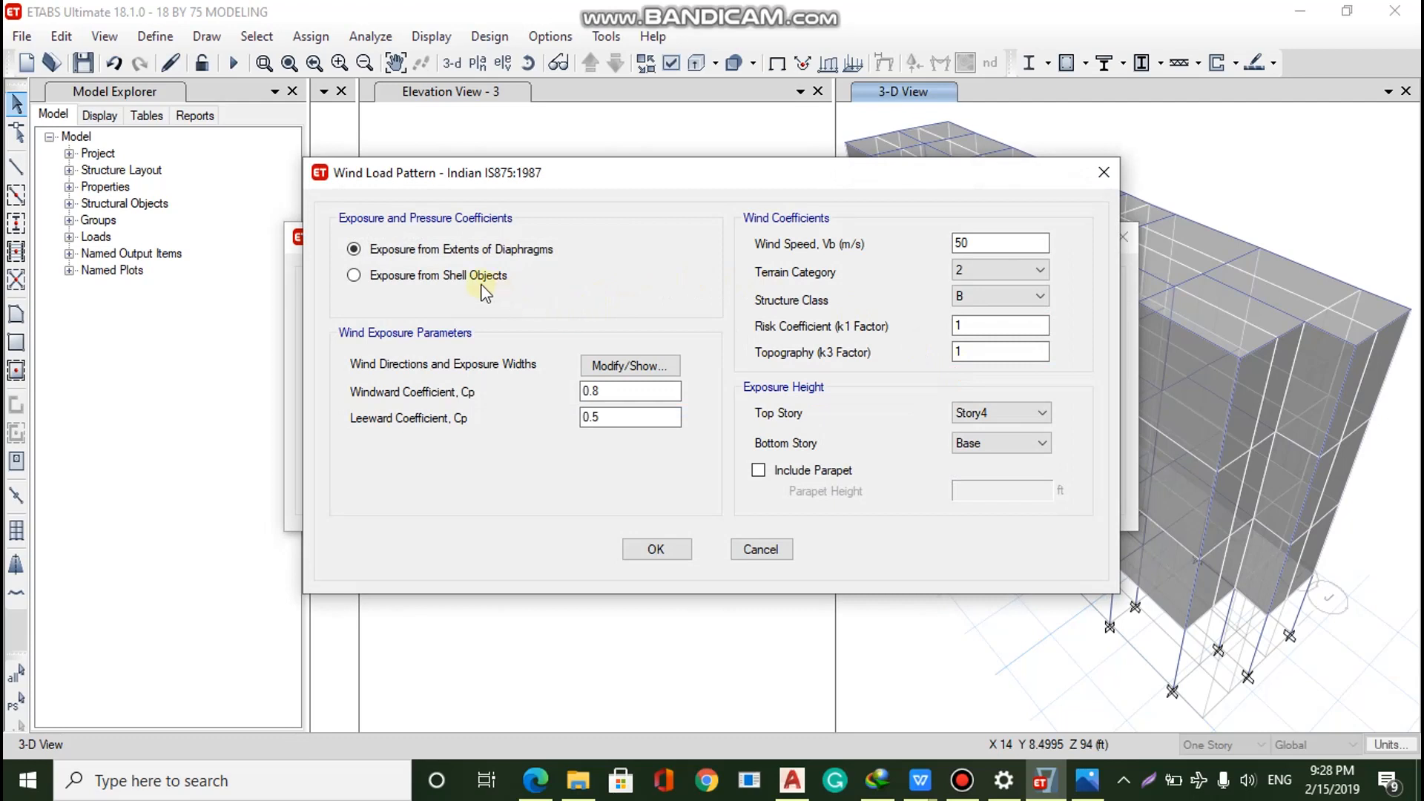
pyautogui.moveTo(744, 171); pyautogui.dragTo(728, 242)
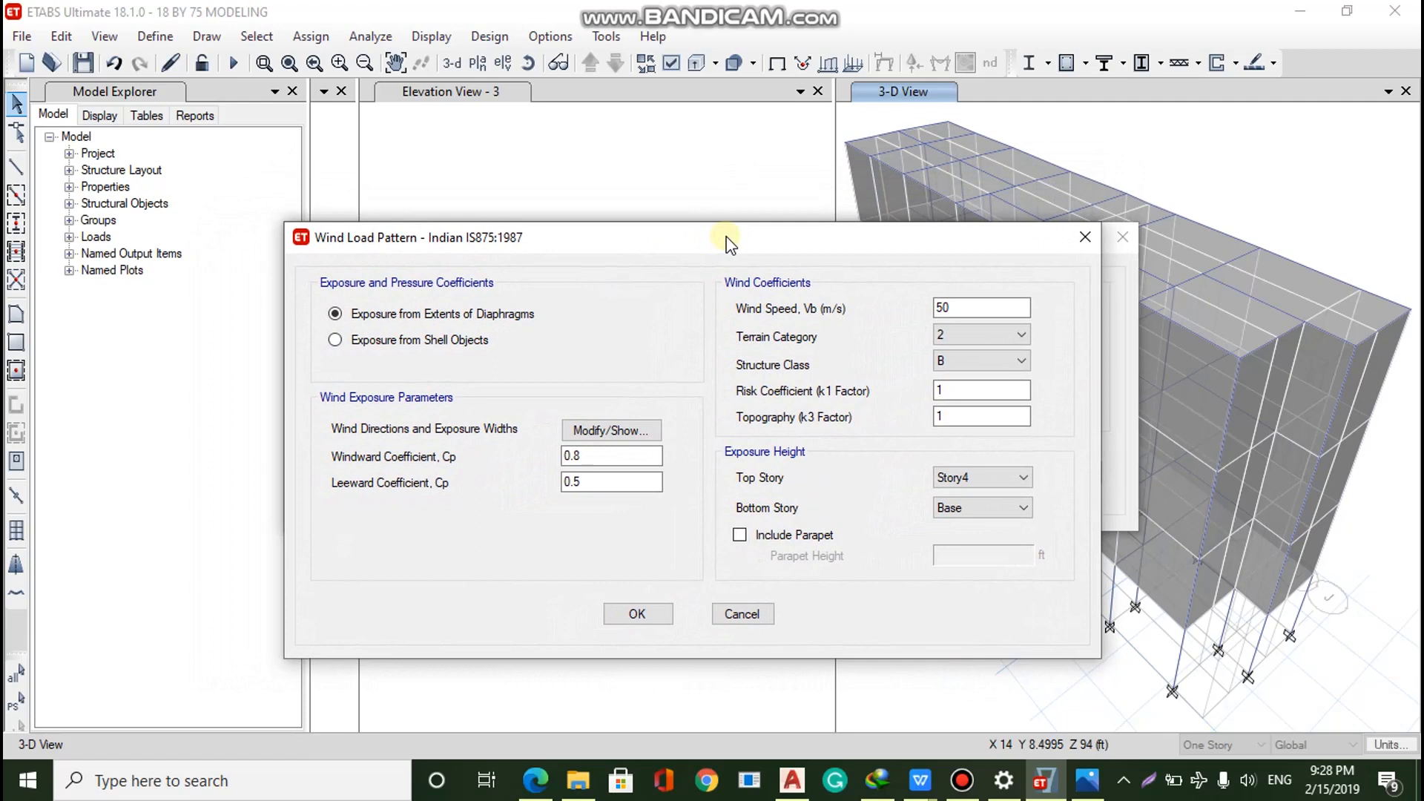
pyautogui.click(338, 343)
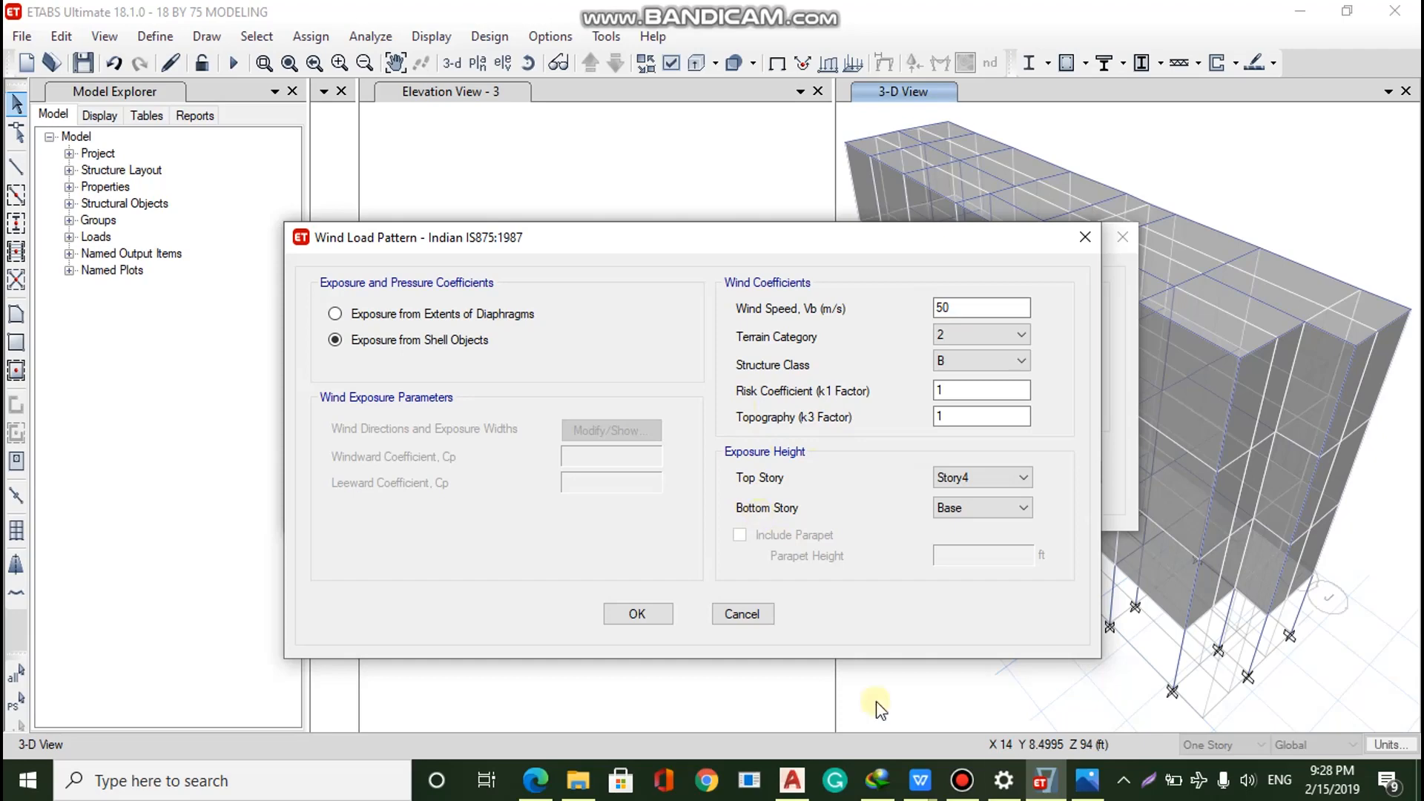
# Switch to the IS 875 reference PDF and the wind speed map of India in Photos to look up the basic wind speed
pyautogui.moveTo(920, 780)
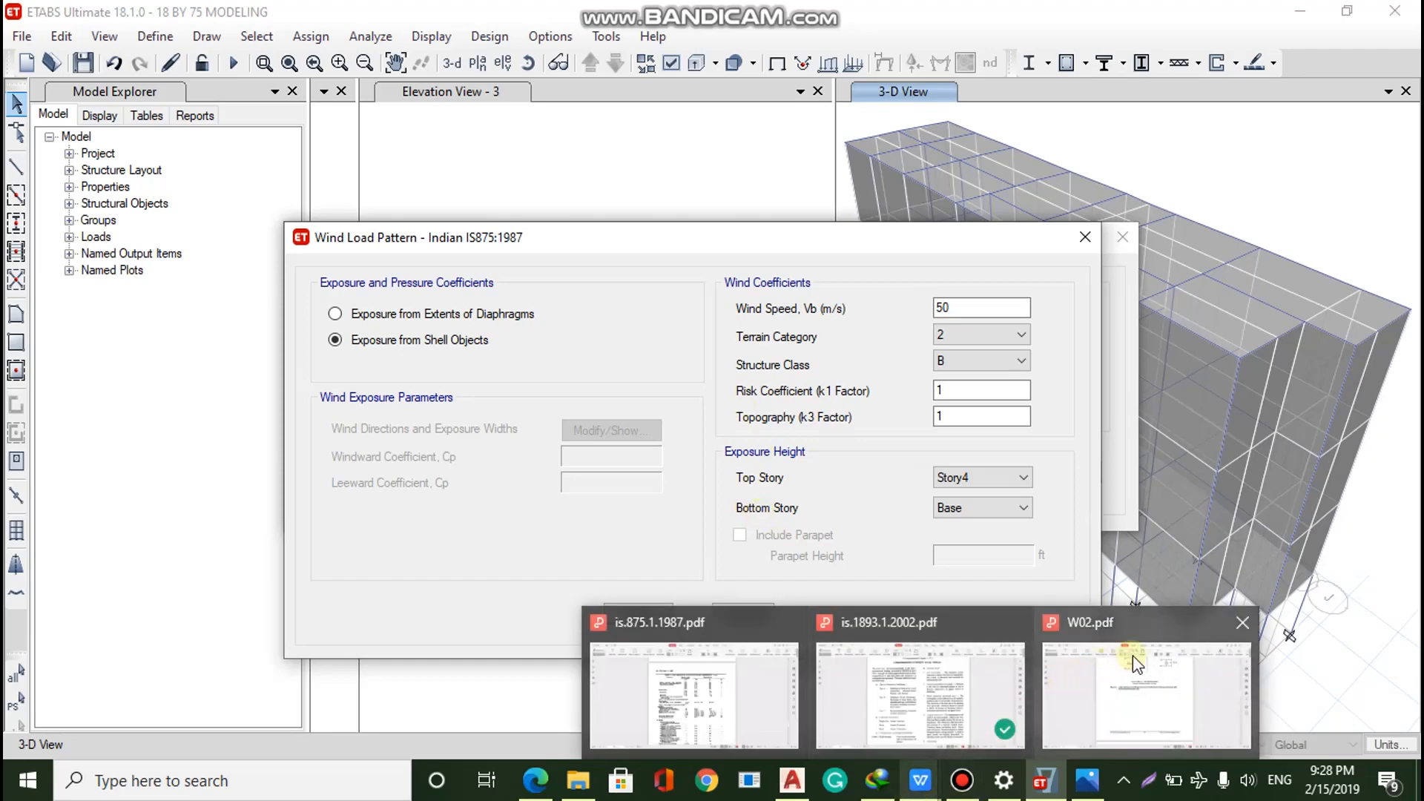
pyautogui.click(736, 700)
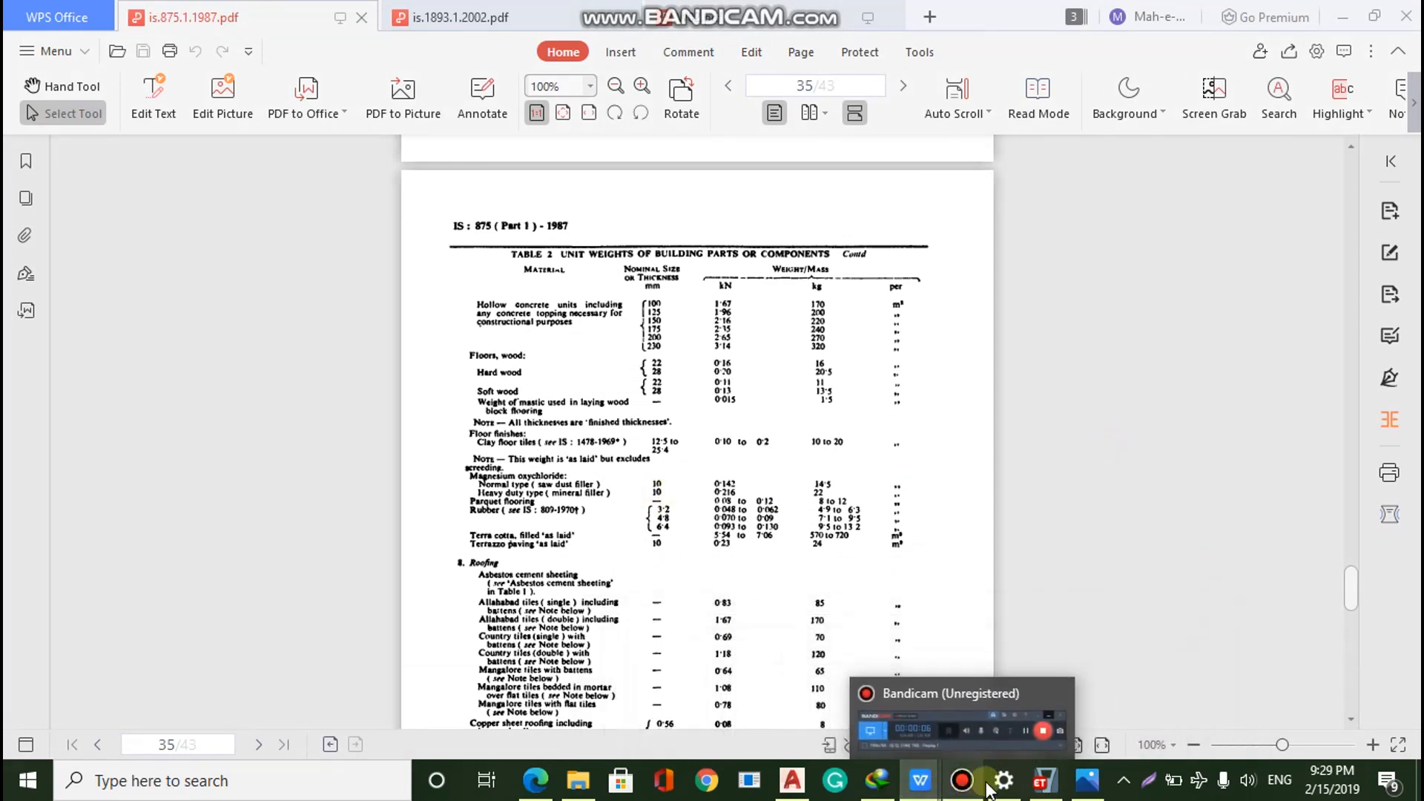
pyautogui.moveTo(1047, 791)
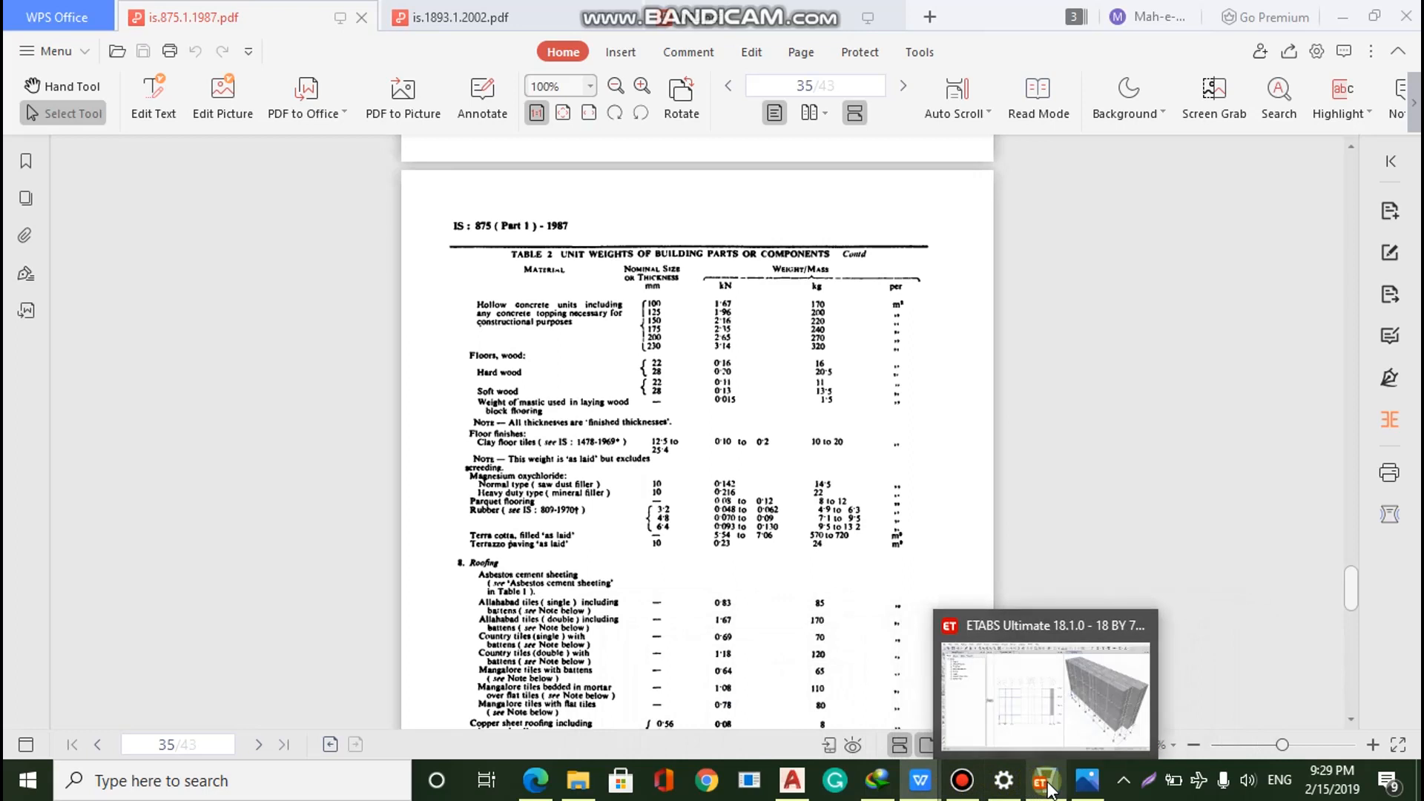
pyautogui.click(1086, 780)
pyautogui.click(1048, 791)
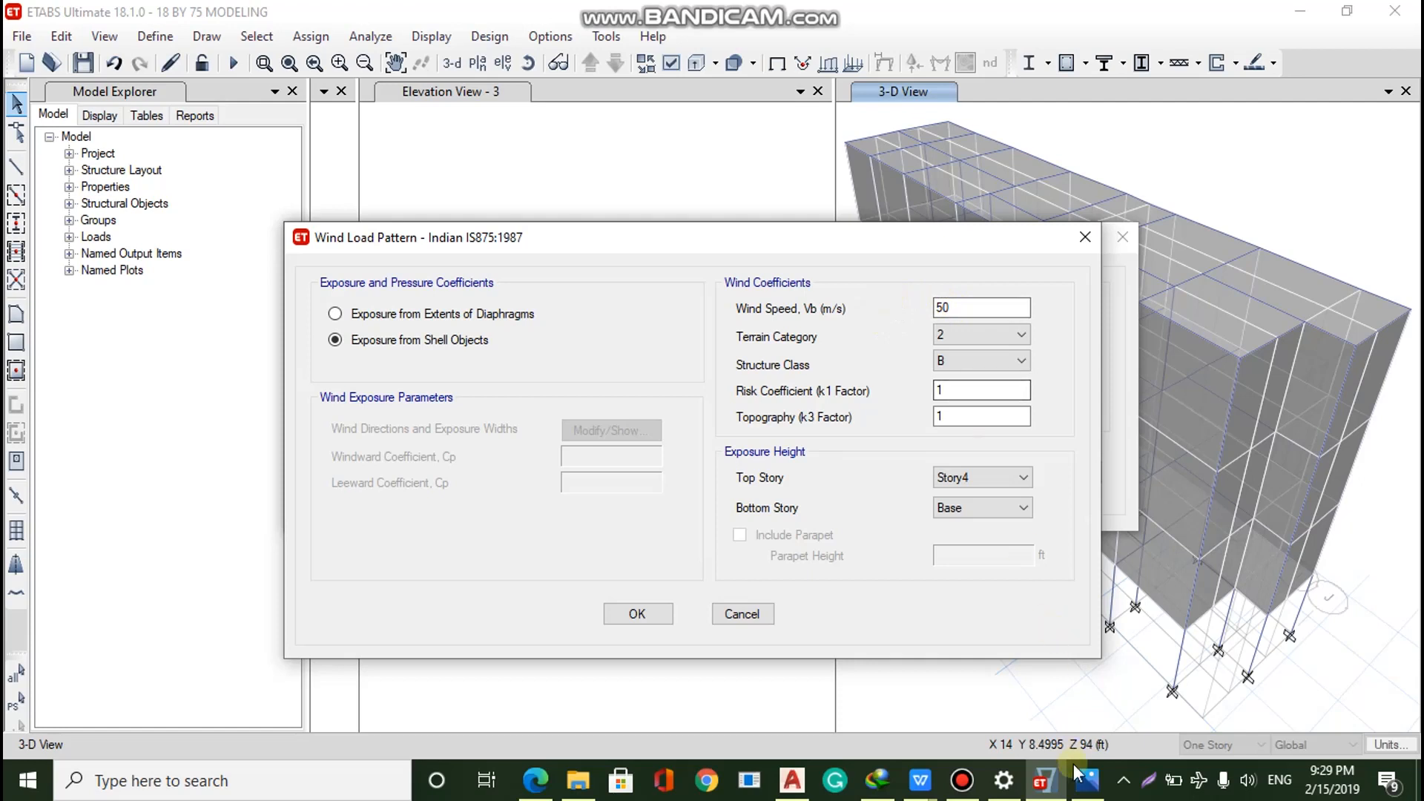
pyautogui.moveTo(1084, 782)
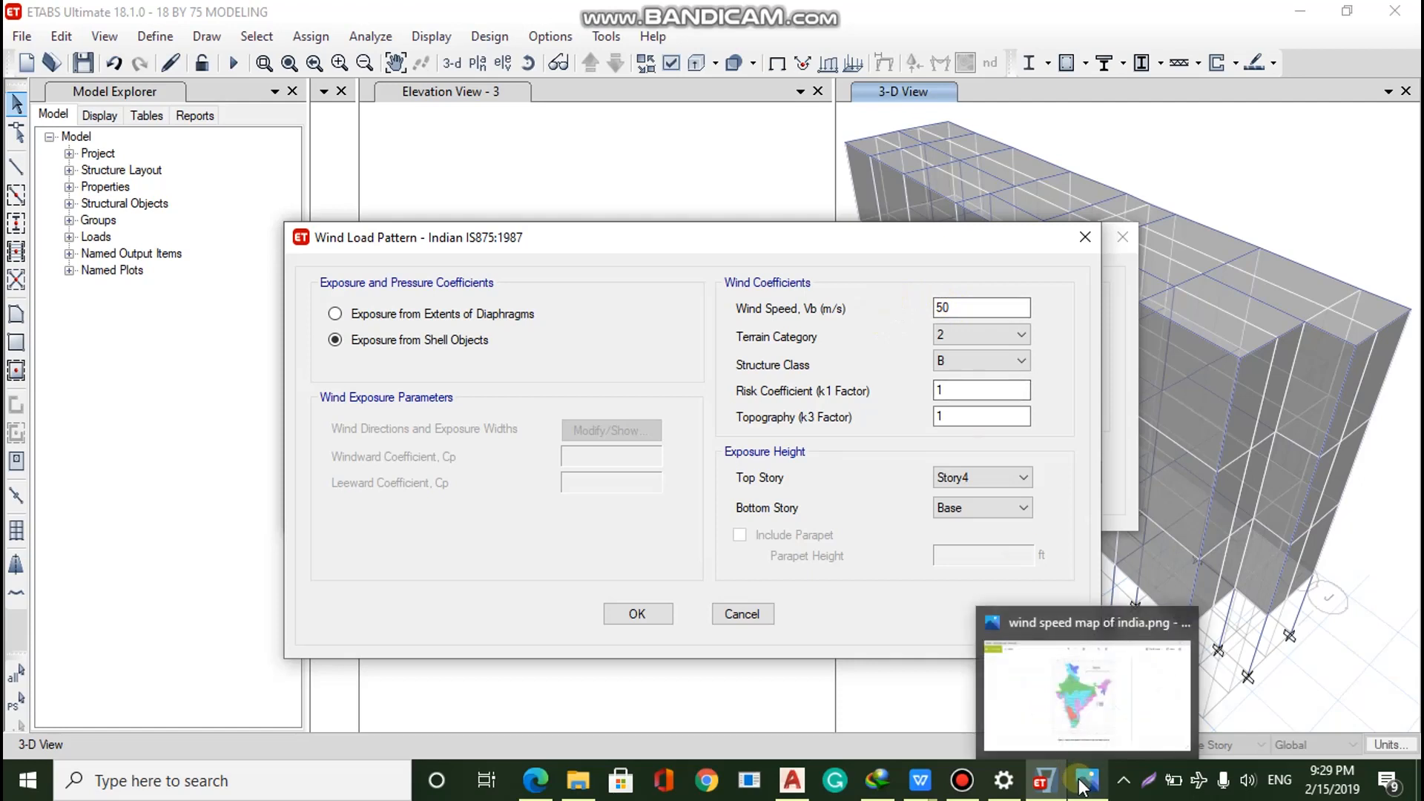
pyautogui.click(1086, 724)
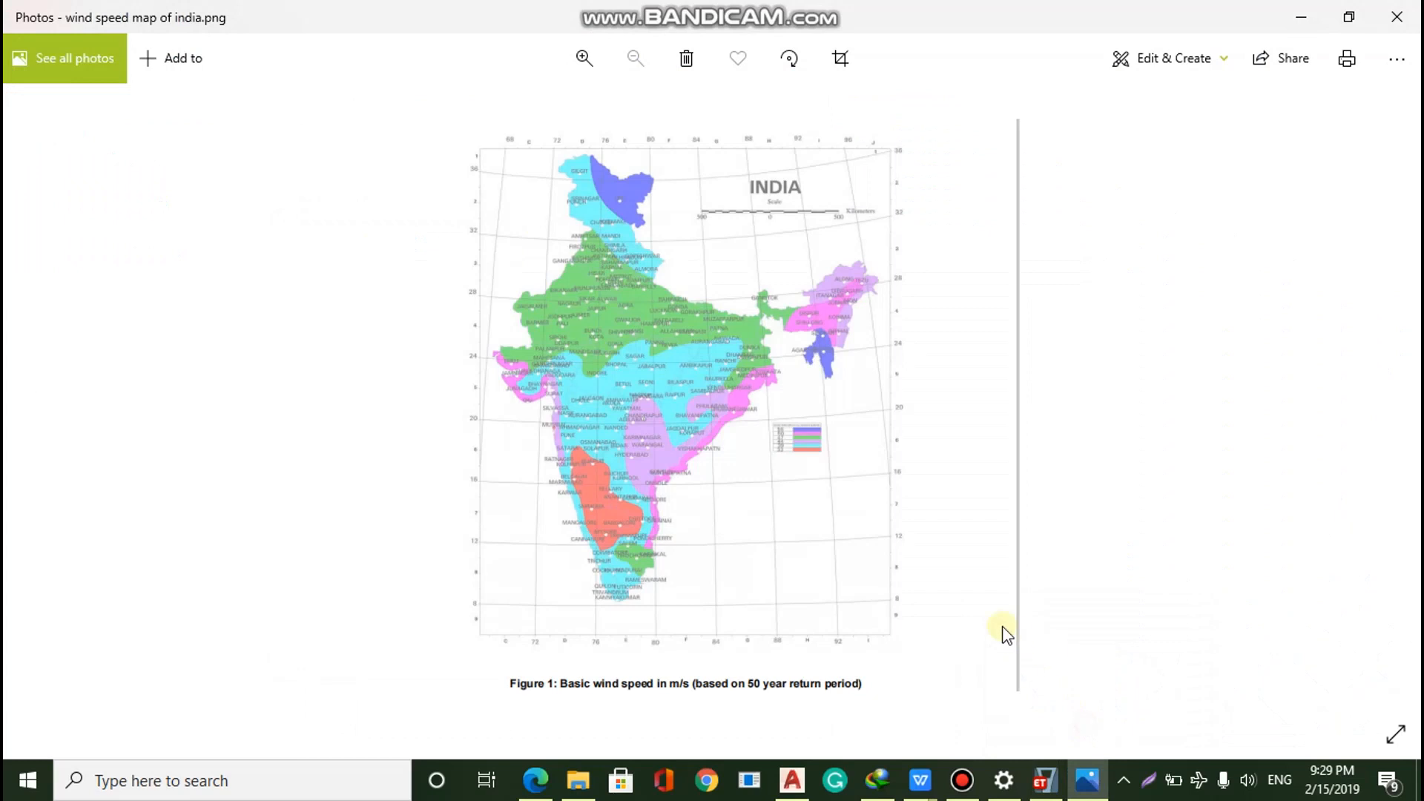
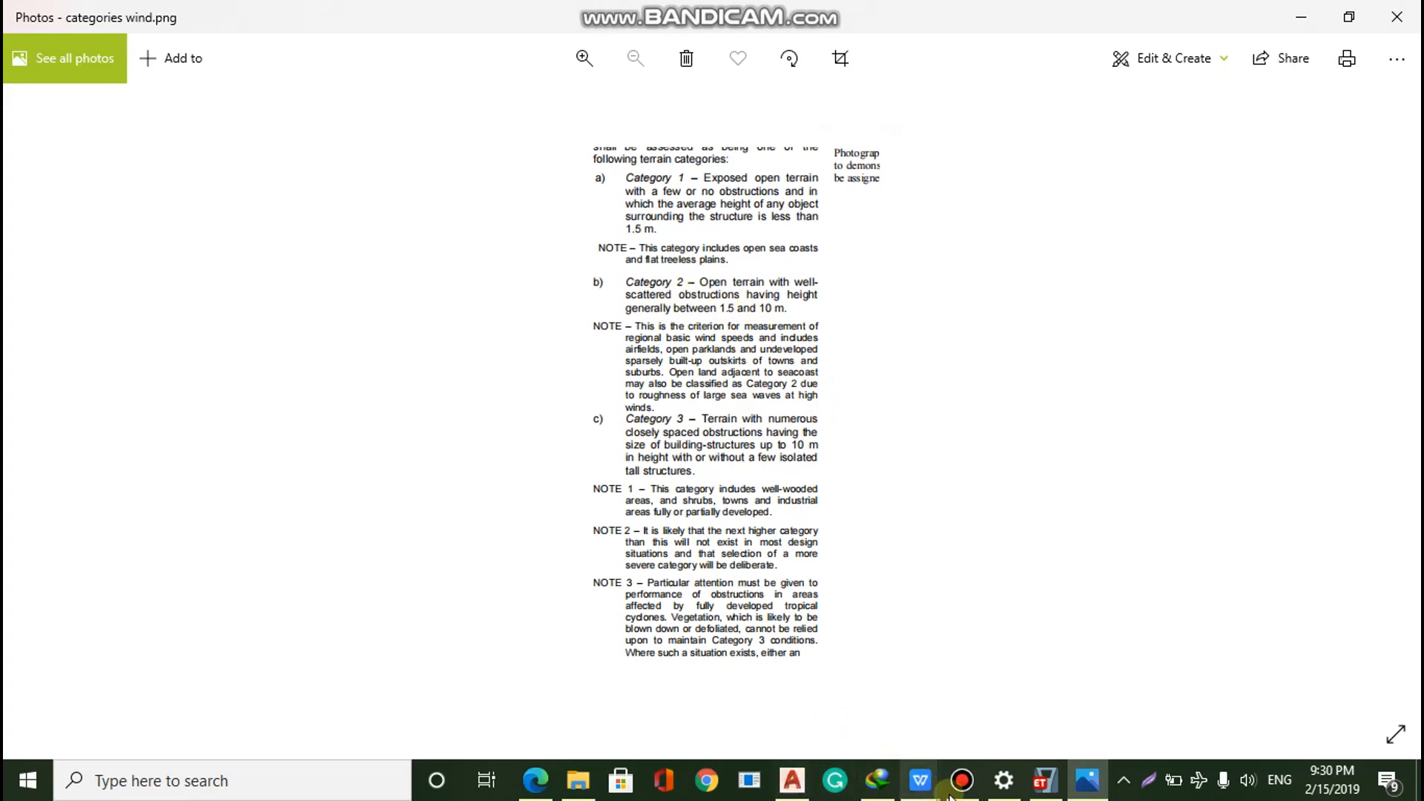
# Return to ETABS and set the wind +X load to terrain category 2 and structure class A
pyautogui.click(1045, 780)
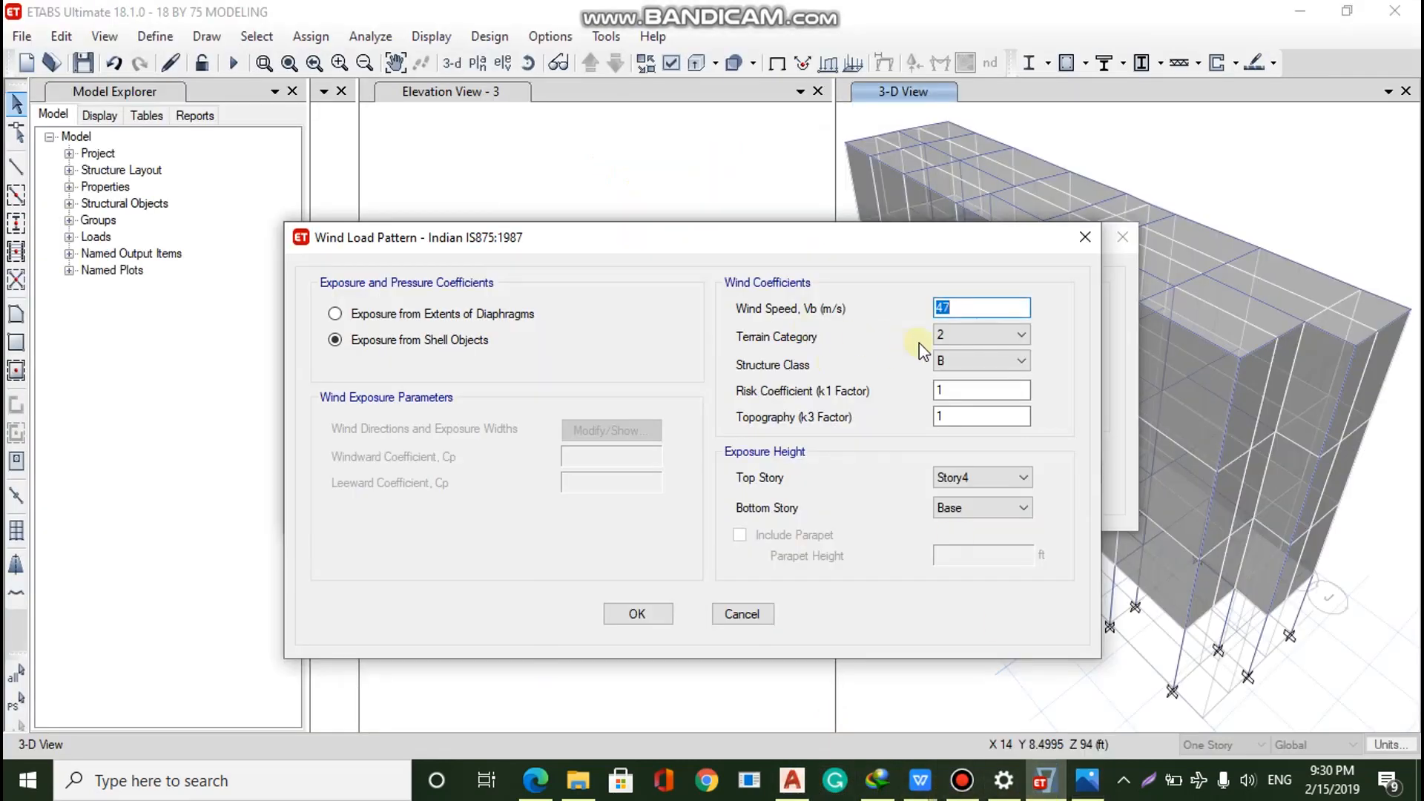
pyautogui.click(958, 335)
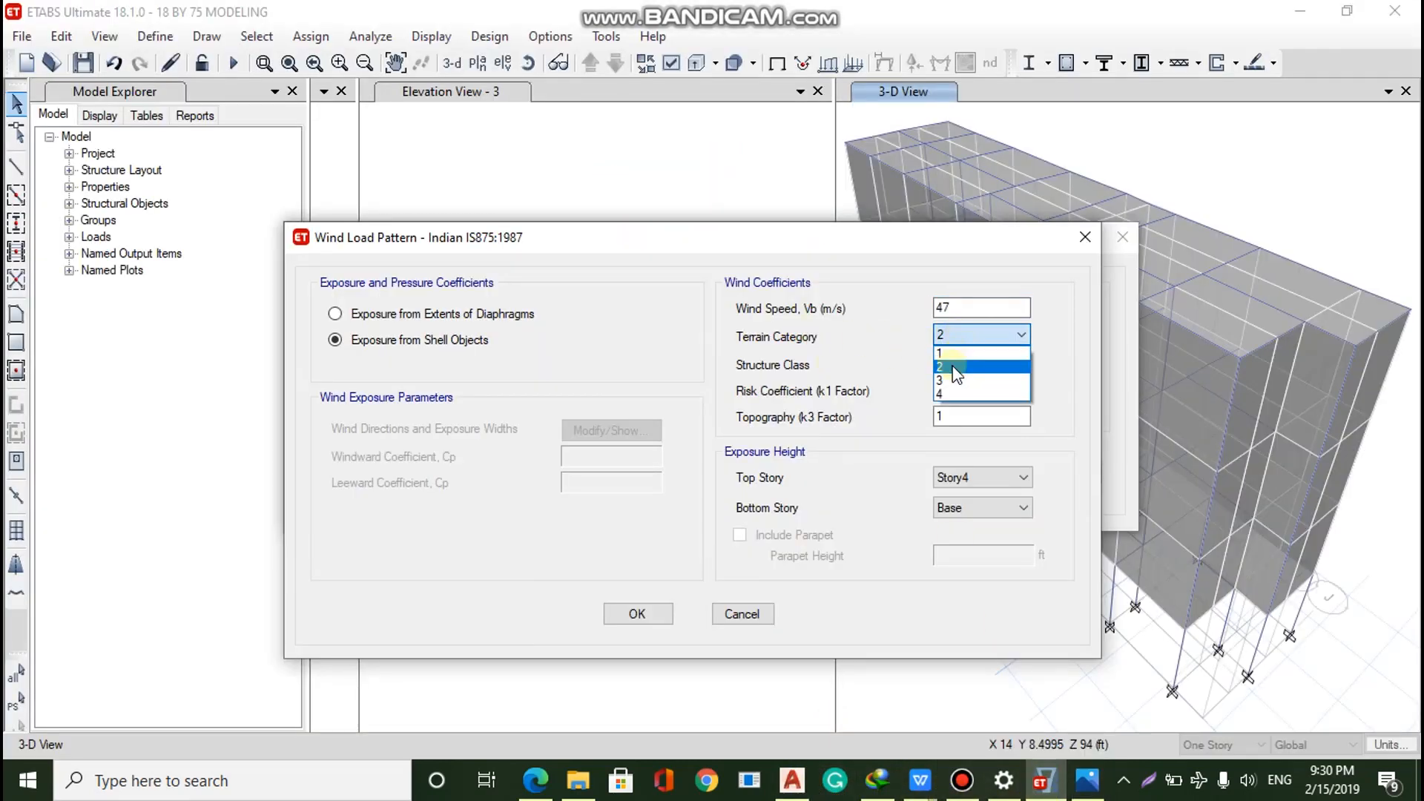
pyautogui.click(961, 367)
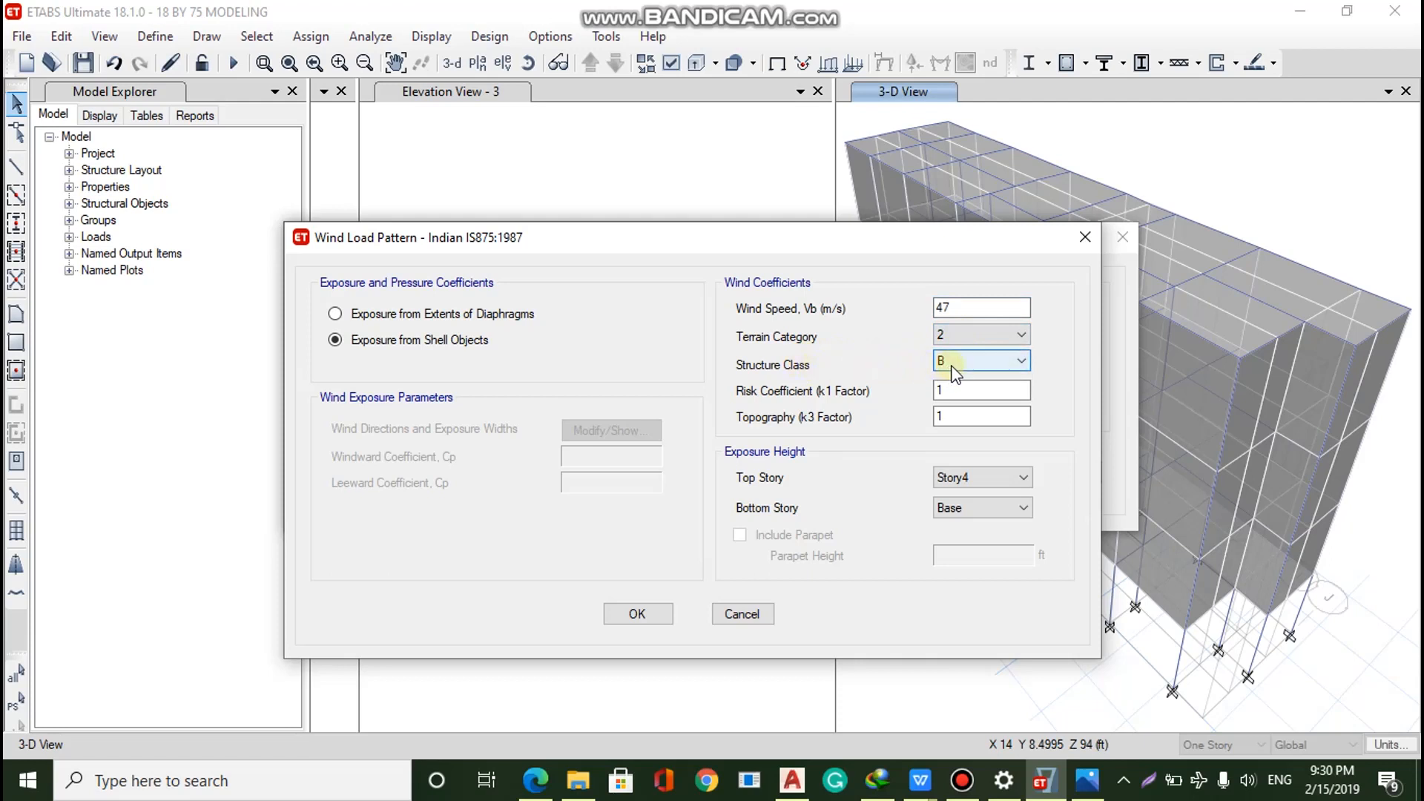
pyautogui.click(940, 362)
pyautogui.click(938, 386)
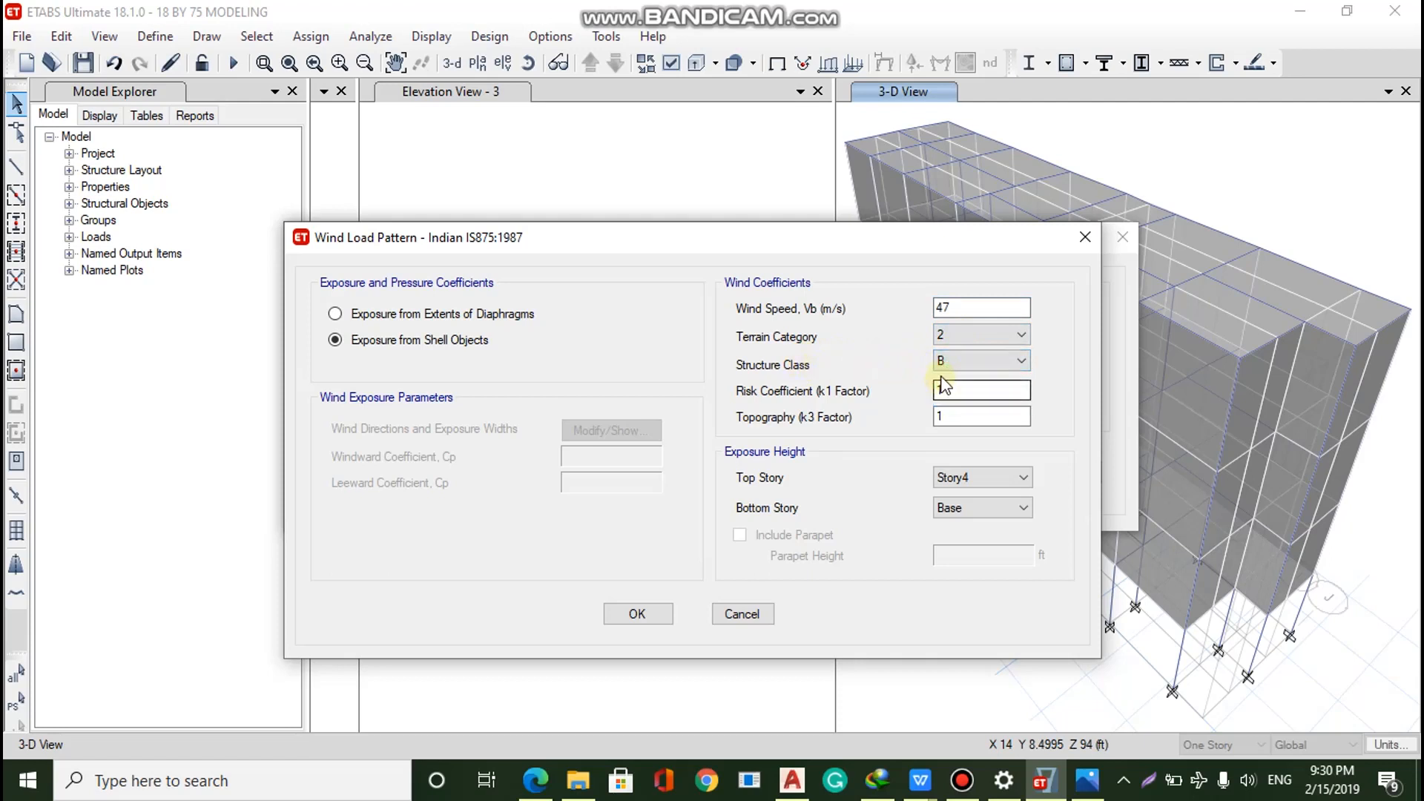
pyautogui.click(941, 362)
pyautogui.click(942, 380)
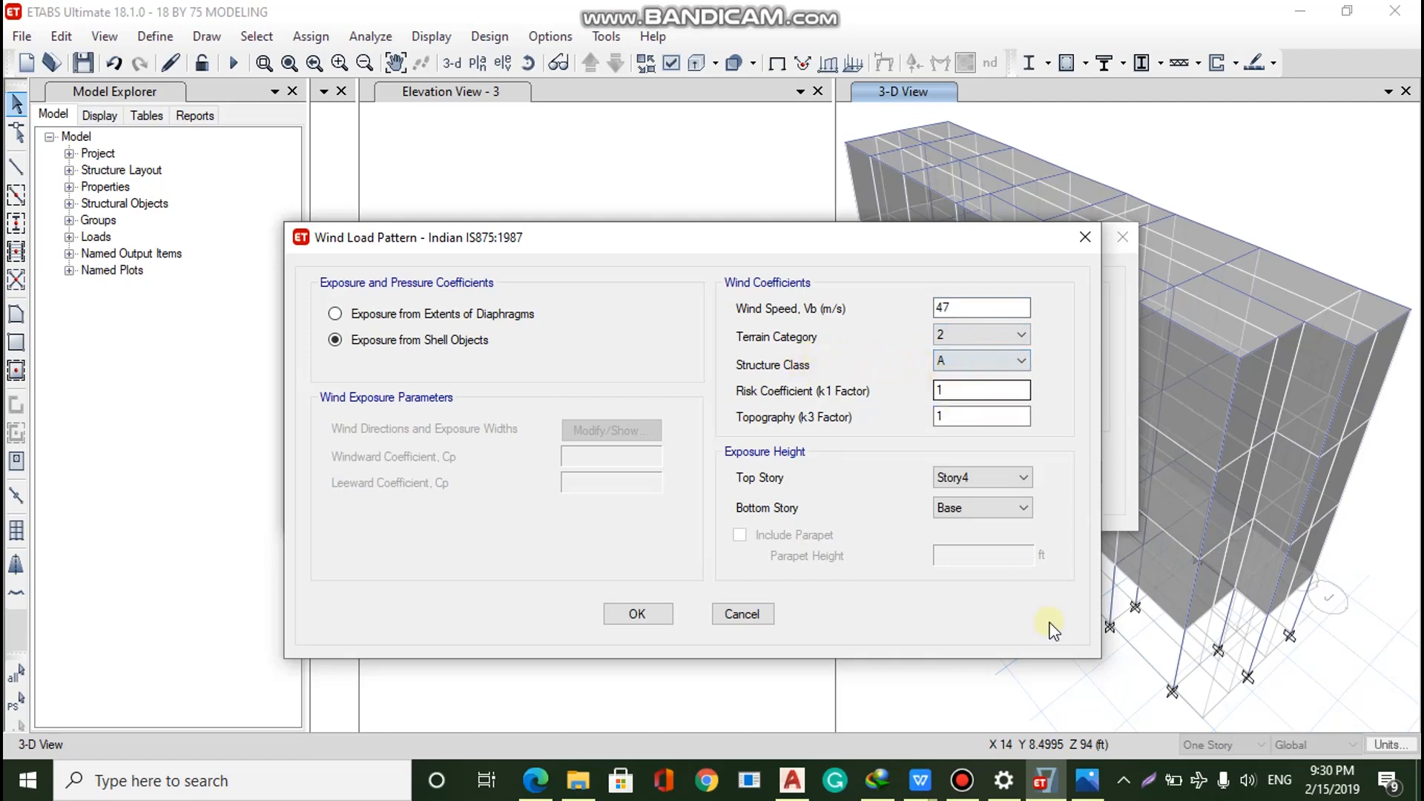
# Switch to Photos and examine the k2 factor and risk coefficient tables
pyautogui.click(1084, 783)
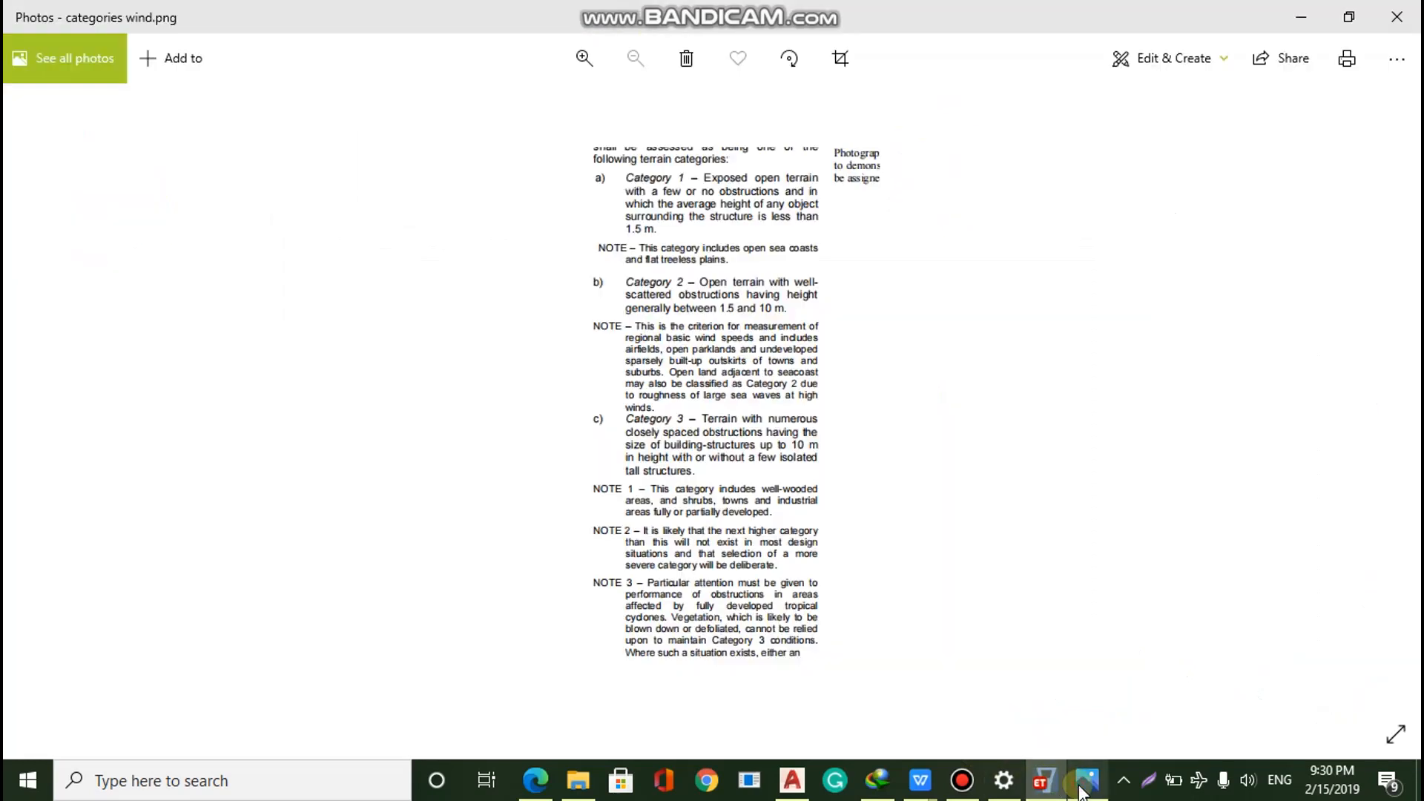
pyautogui.press('Right')
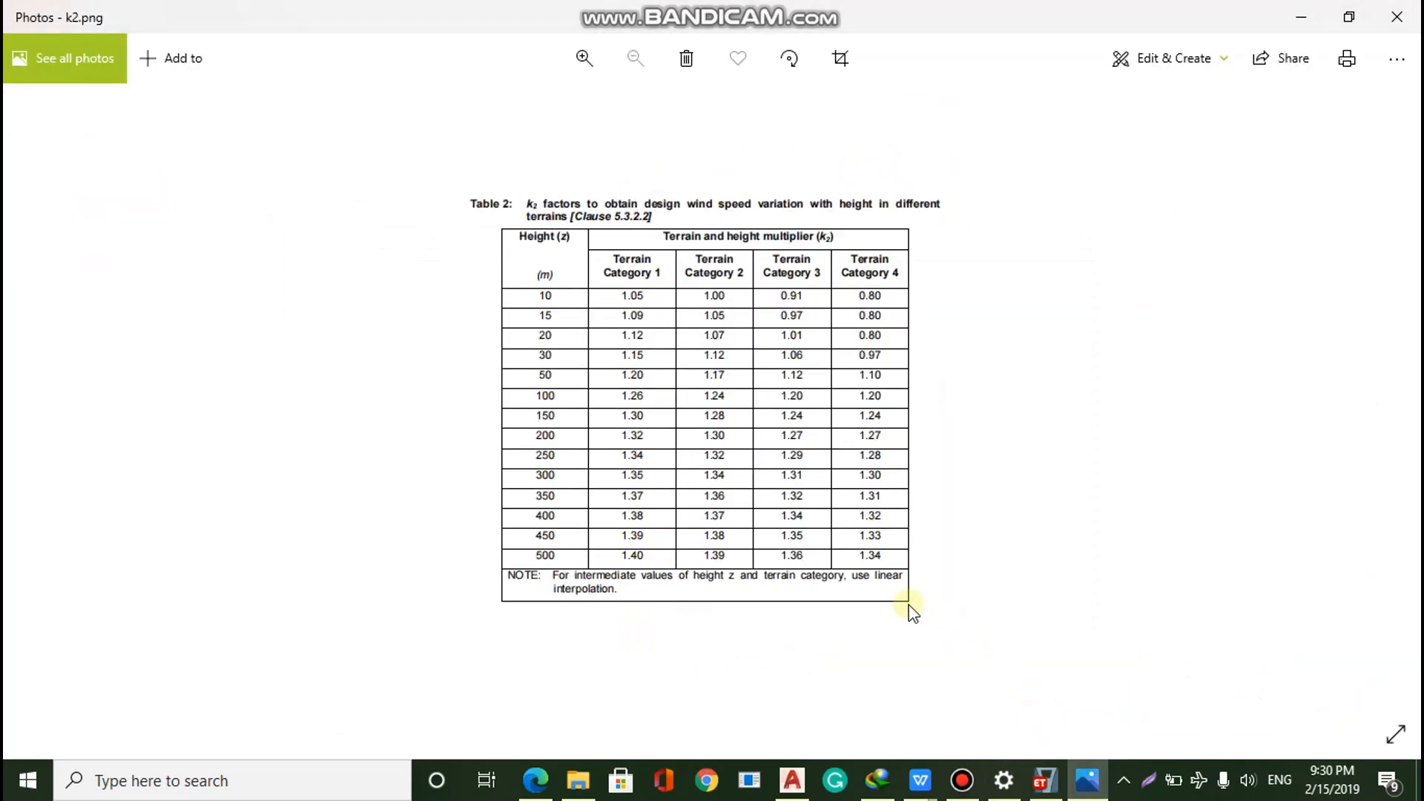
pyautogui.press('Right')
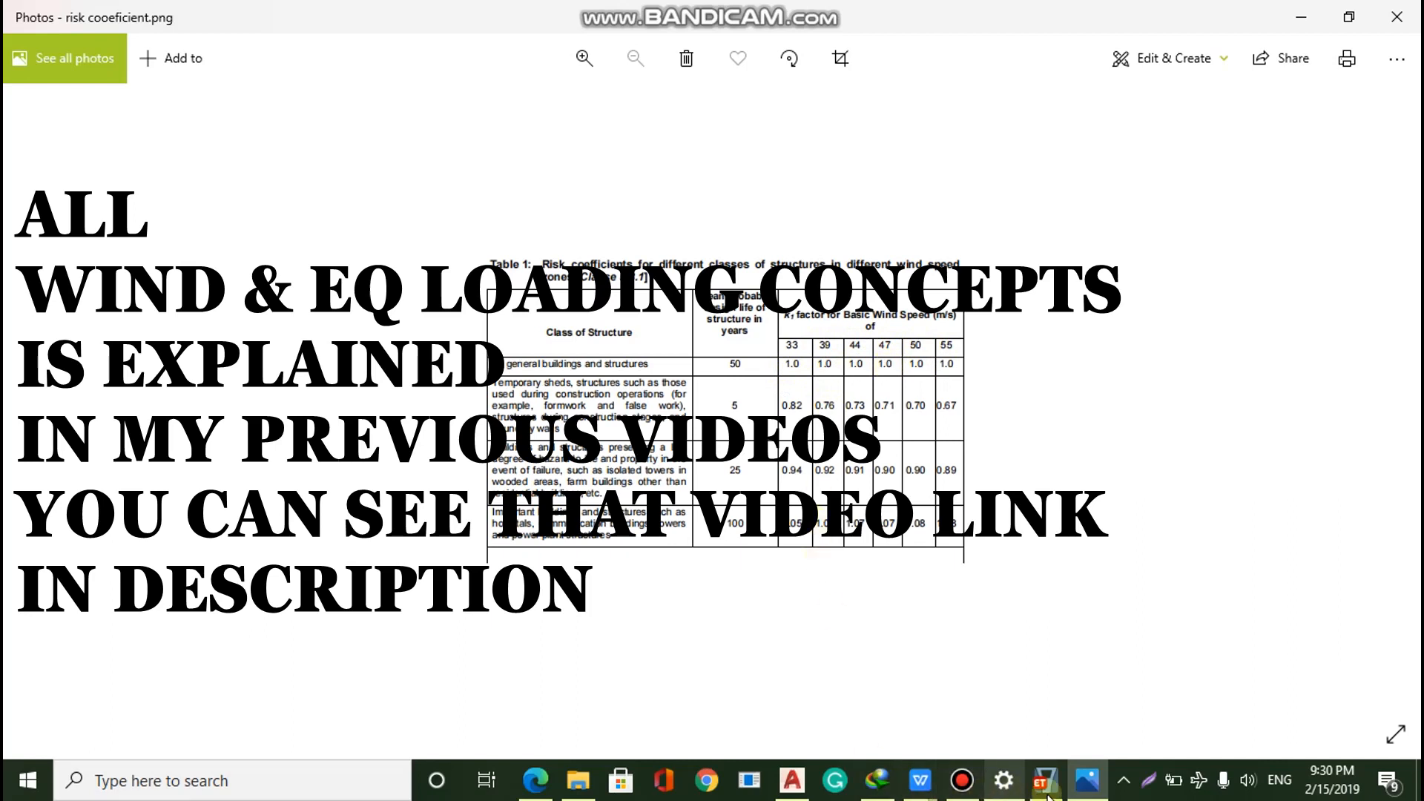
# Return to ETABS, set the bottom story of the wind +X exposure height to Story1, and accept the lateral load settings
pyautogui.moveTo(1044, 794)
pyautogui.click(1095, 690)
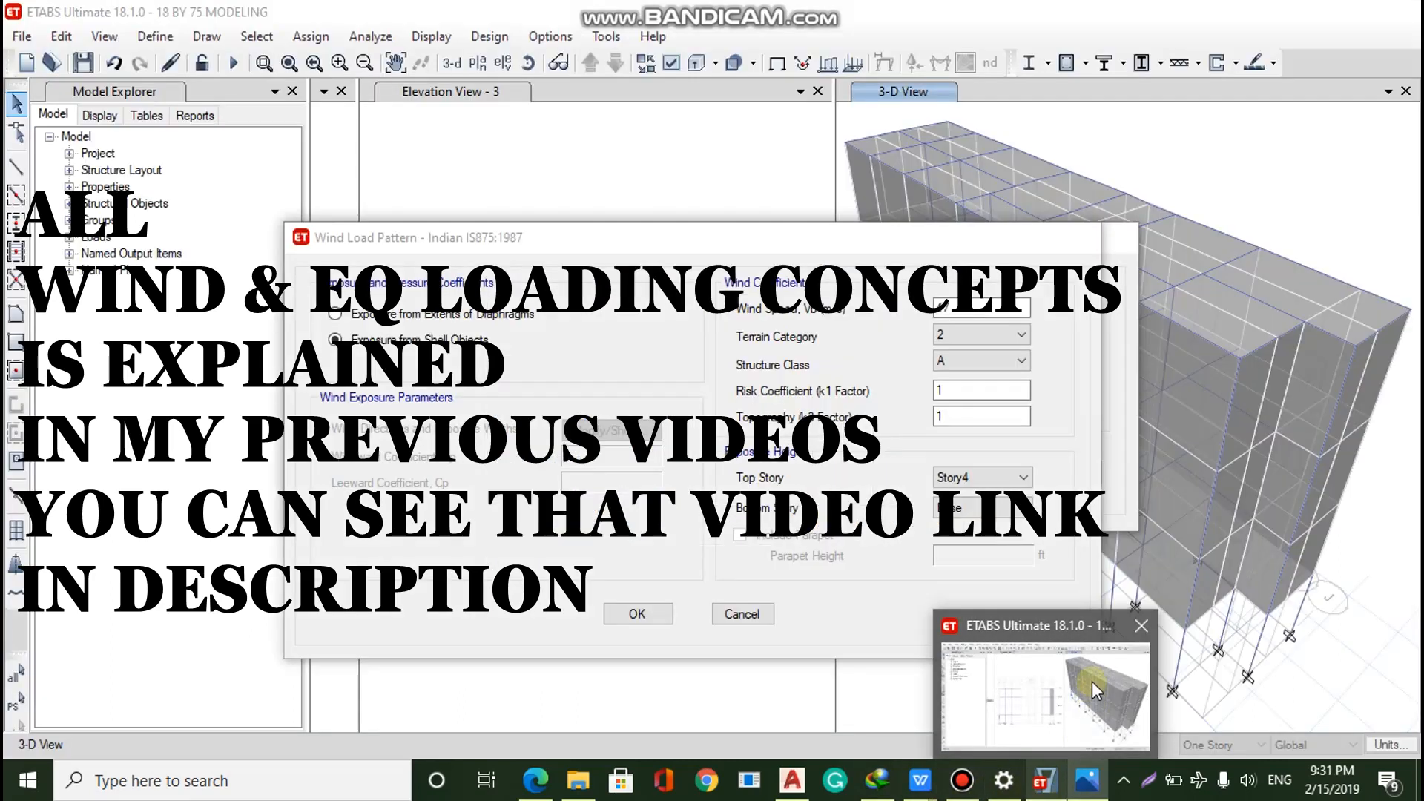
pyautogui.click(964, 390)
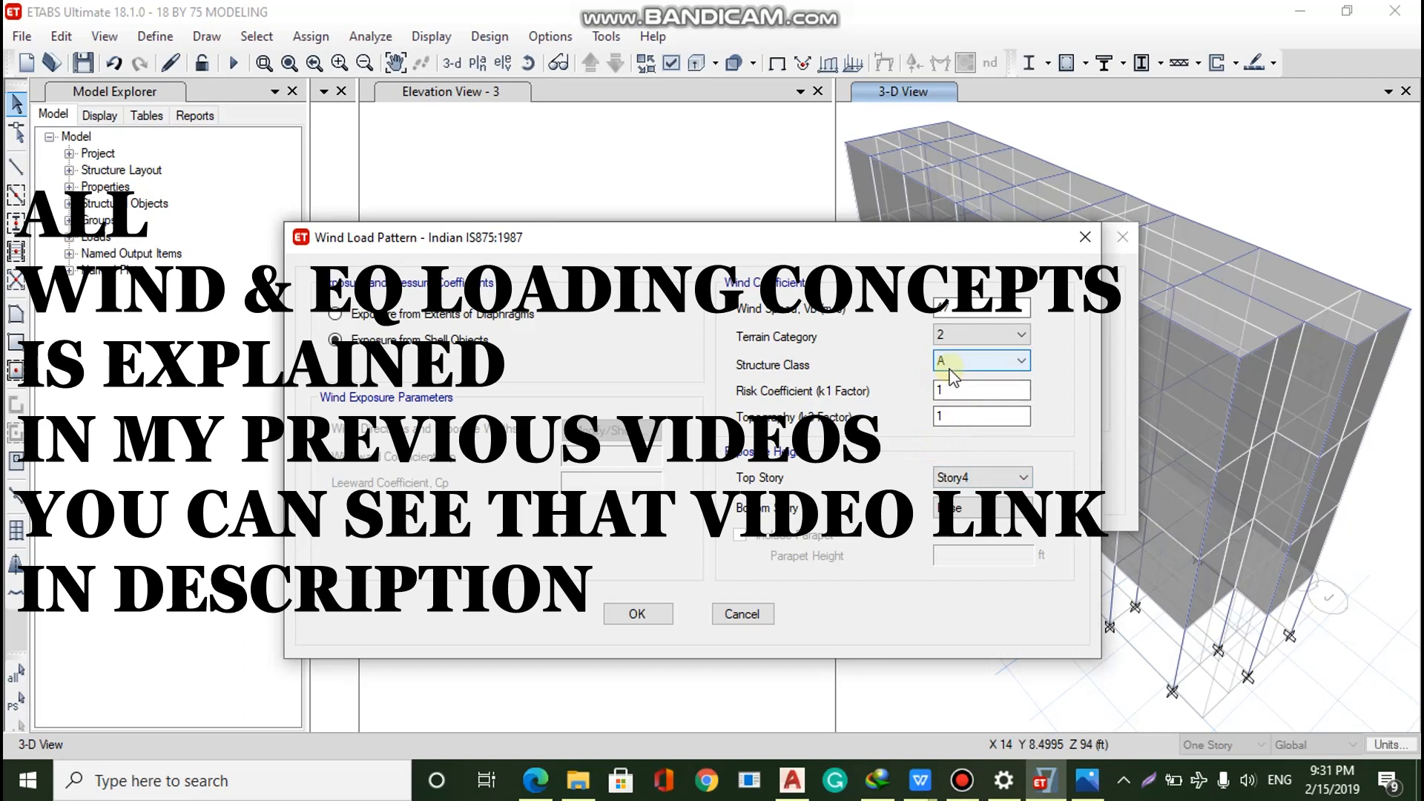
pyautogui.click(955, 417)
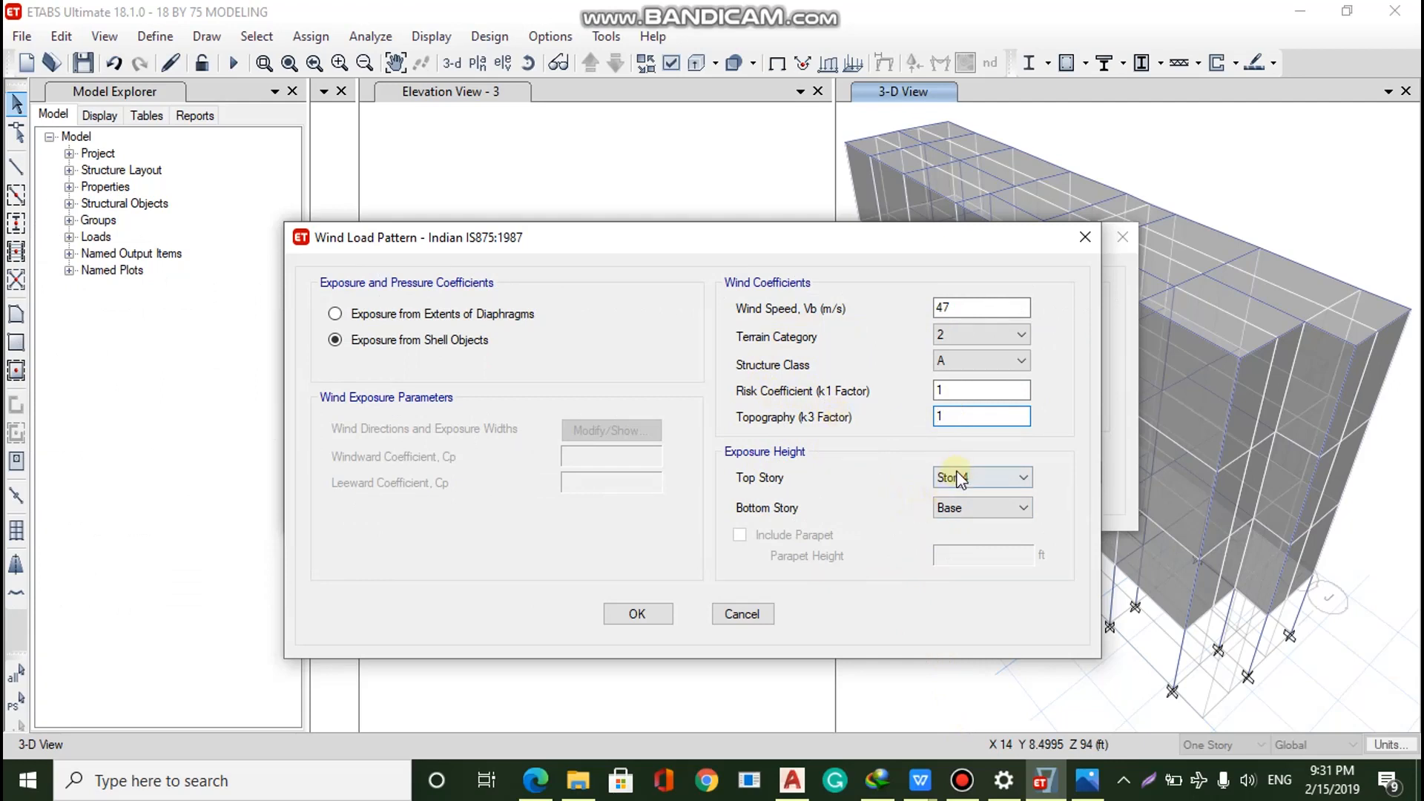
pyautogui.click(986, 511)
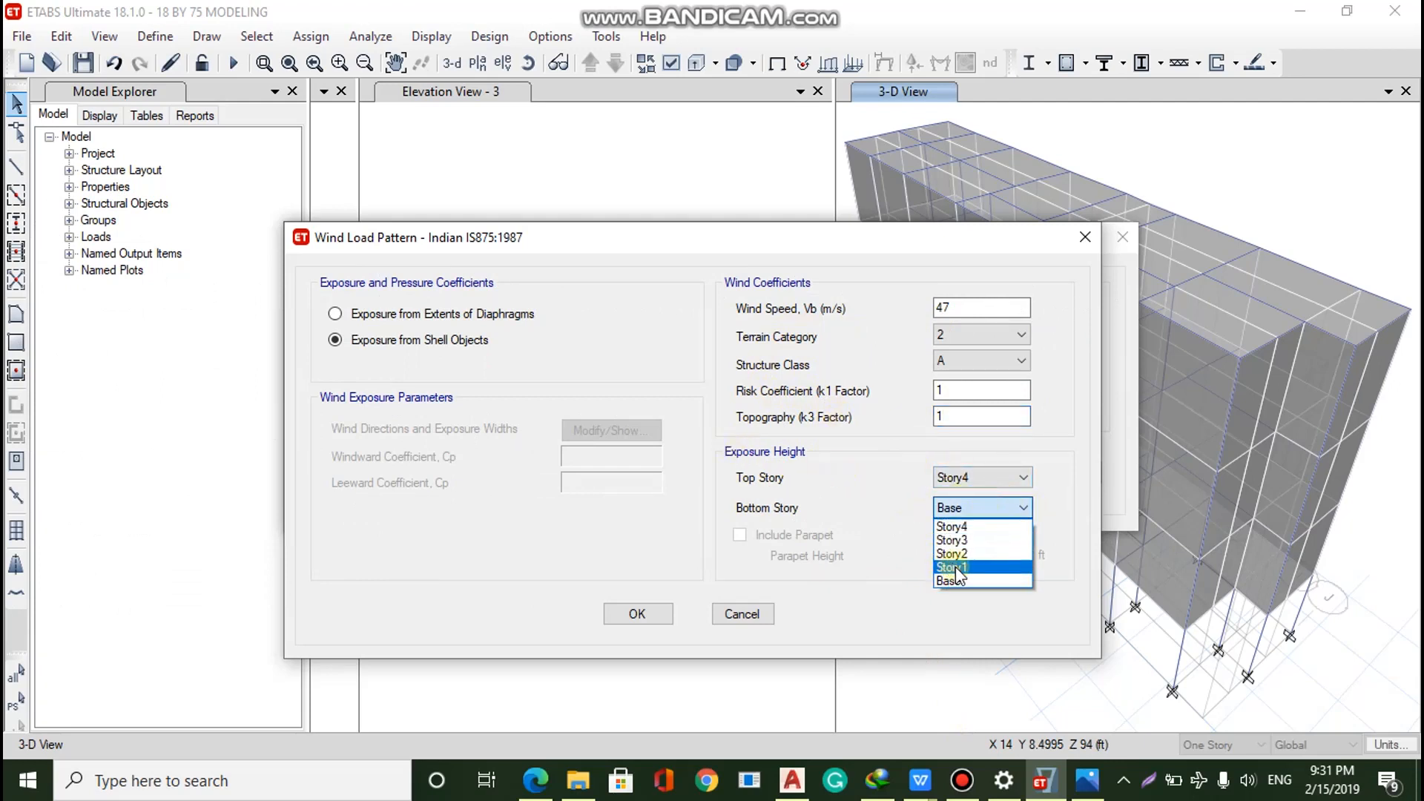
pyautogui.click(955, 567)
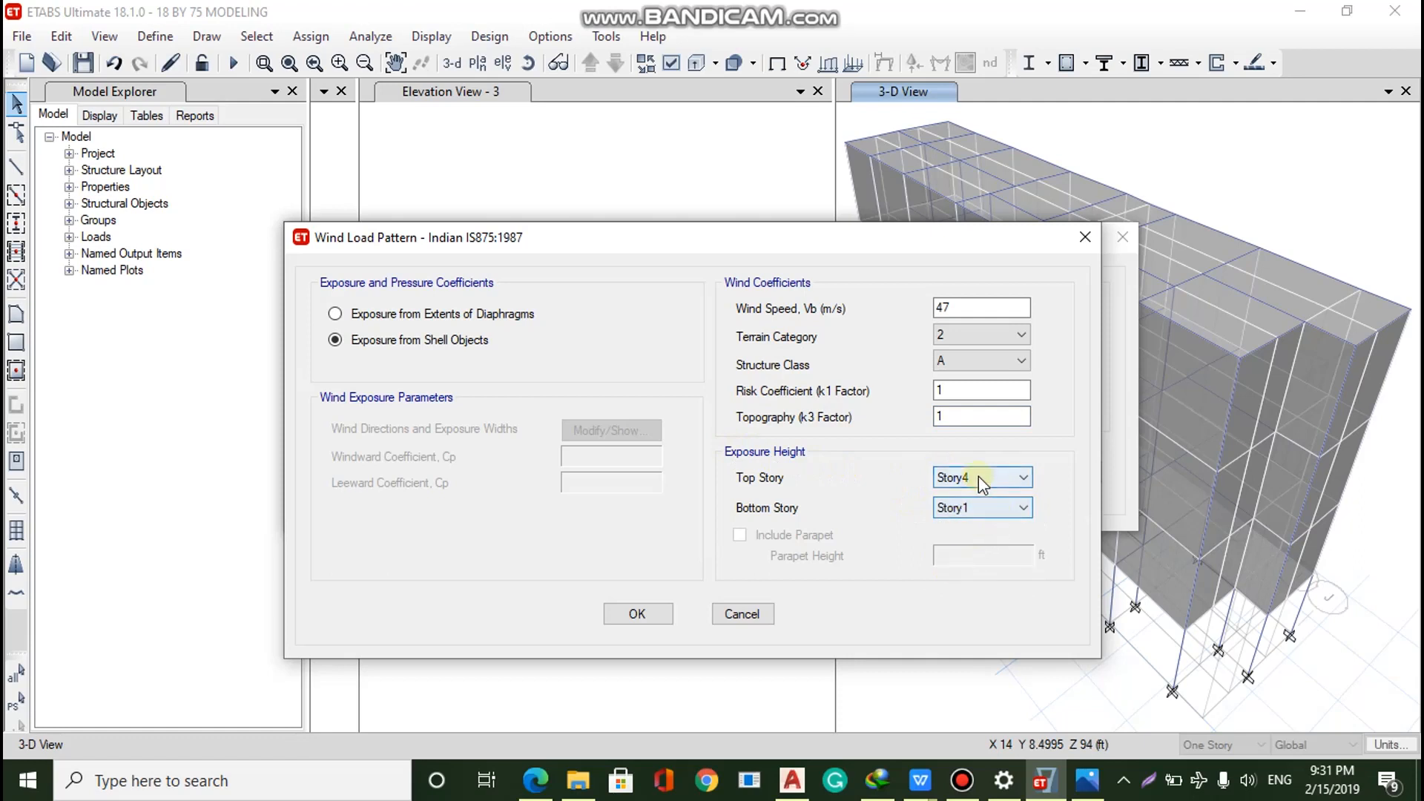
pyautogui.click(626, 611)
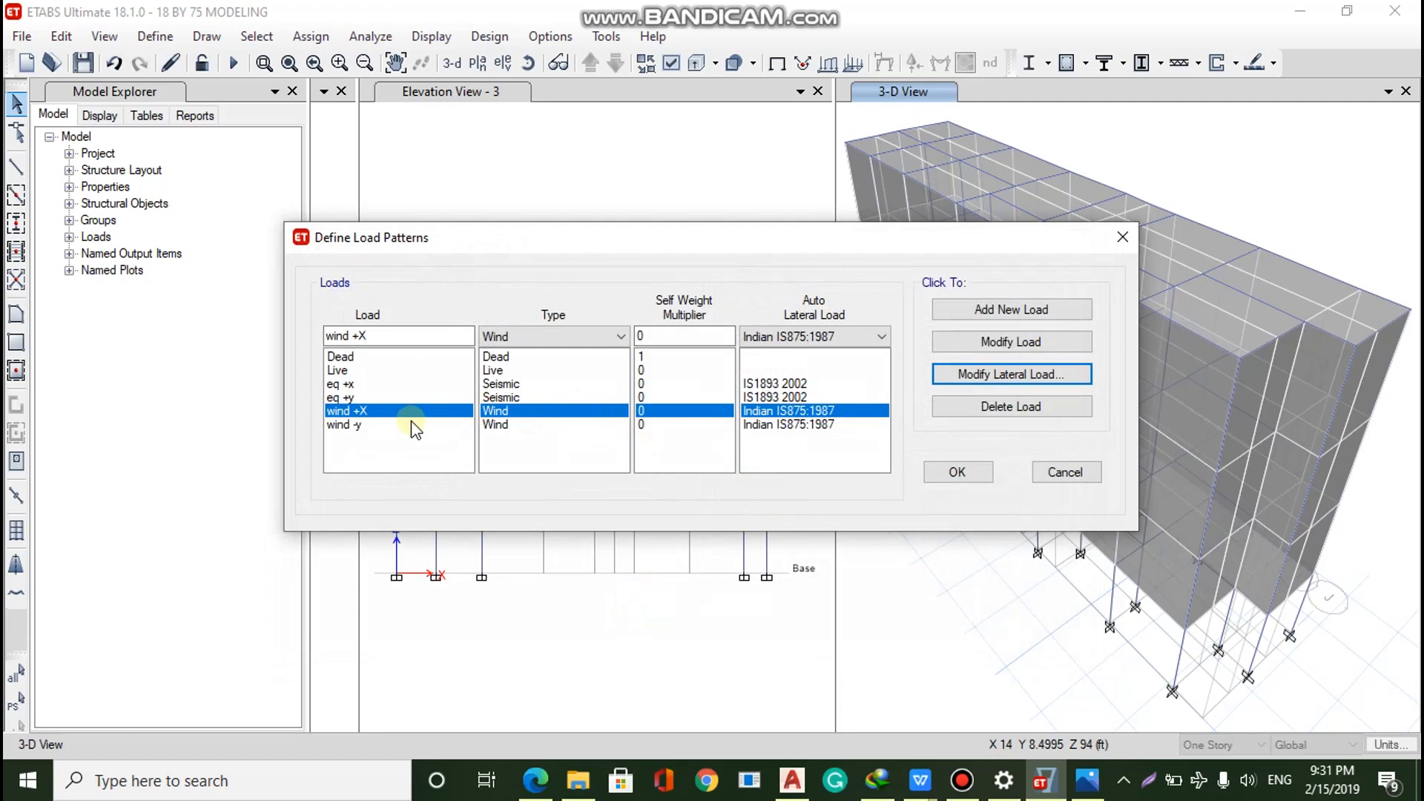
# For the wind -y lateral load, take exposure from shell objects, with wind speed 47 m/s and structure class A
pyautogui.click(411, 424)
pyautogui.click(972, 371)
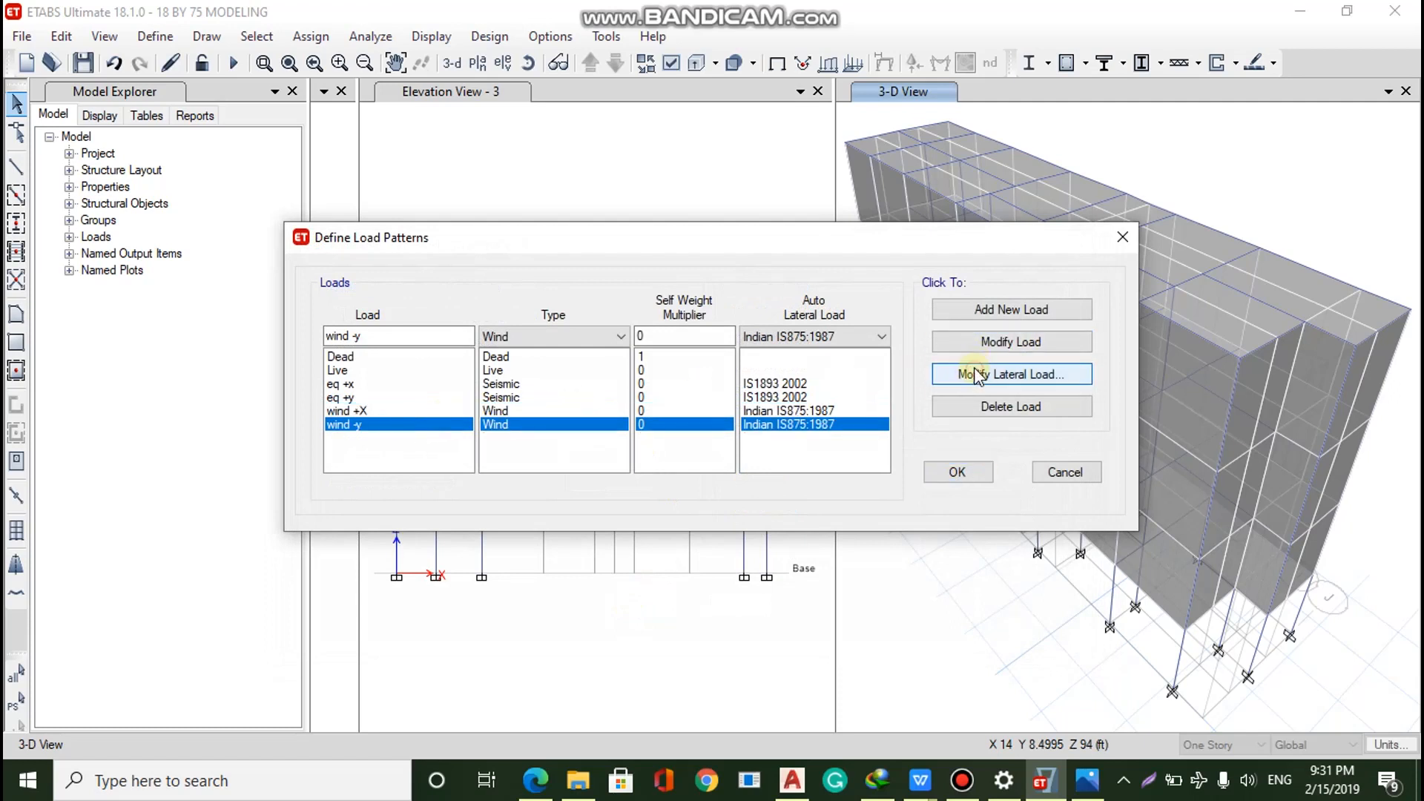
pyautogui.click(431, 277)
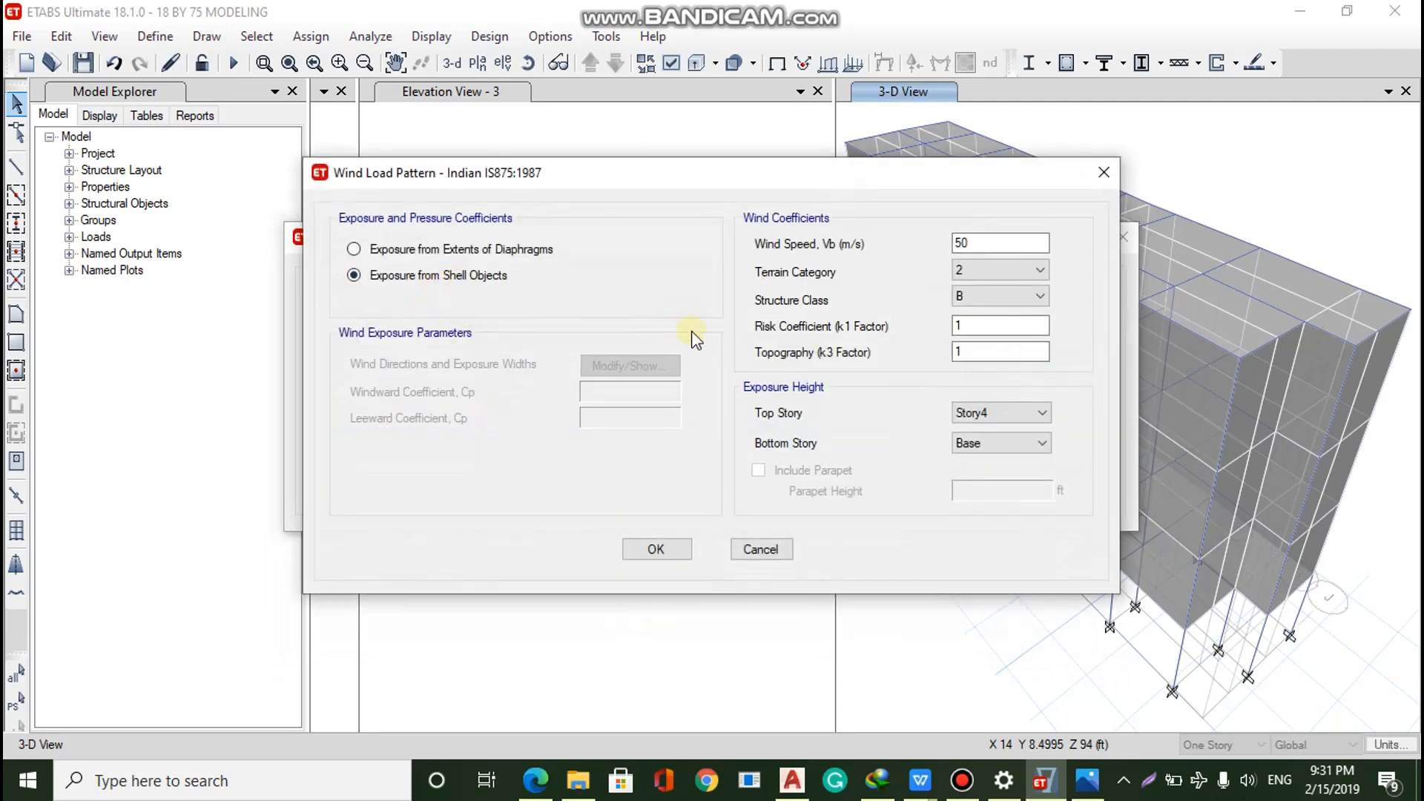
pyautogui.click(985, 242)
pyautogui.press('BackSpace')
pyautogui.press('BackSpace')
pyautogui.write('47')
pyautogui.click(958, 296)
pyautogui.click(961, 312)
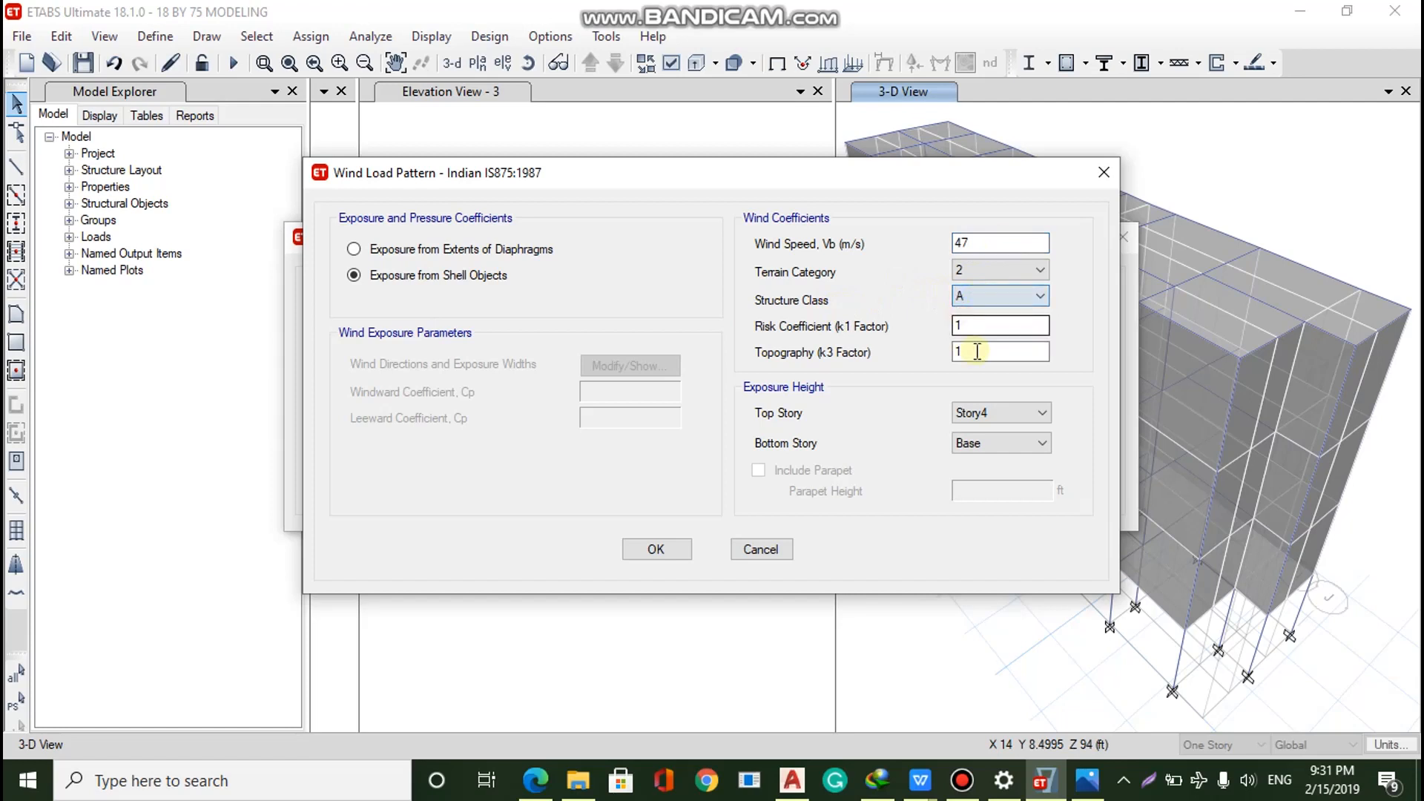
# Set the wind -y exposure height's bottom story to Story1 and accept the lateral load and load pattern definitions
pyautogui.click(988, 444)
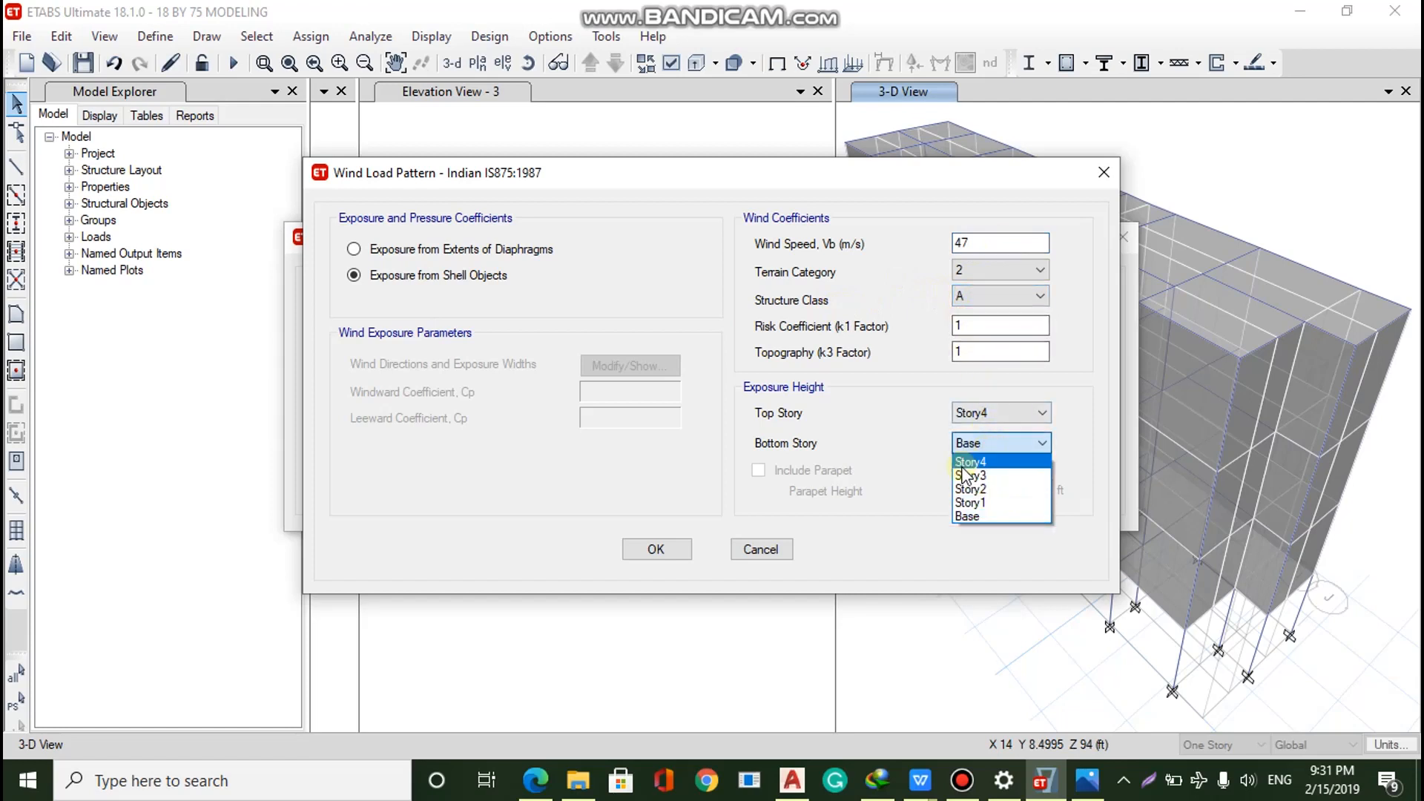
pyautogui.click(986, 502)
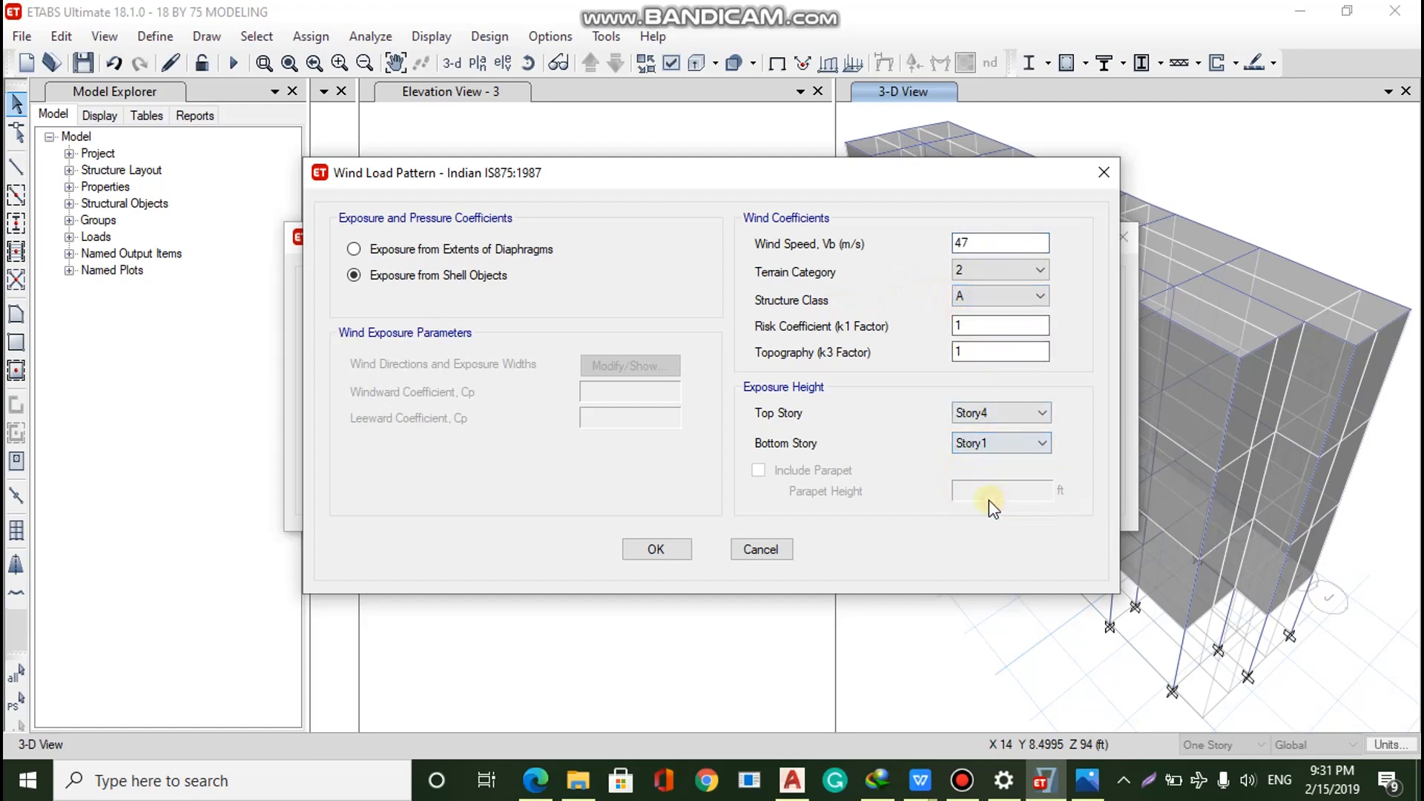
pyautogui.click(656, 550)
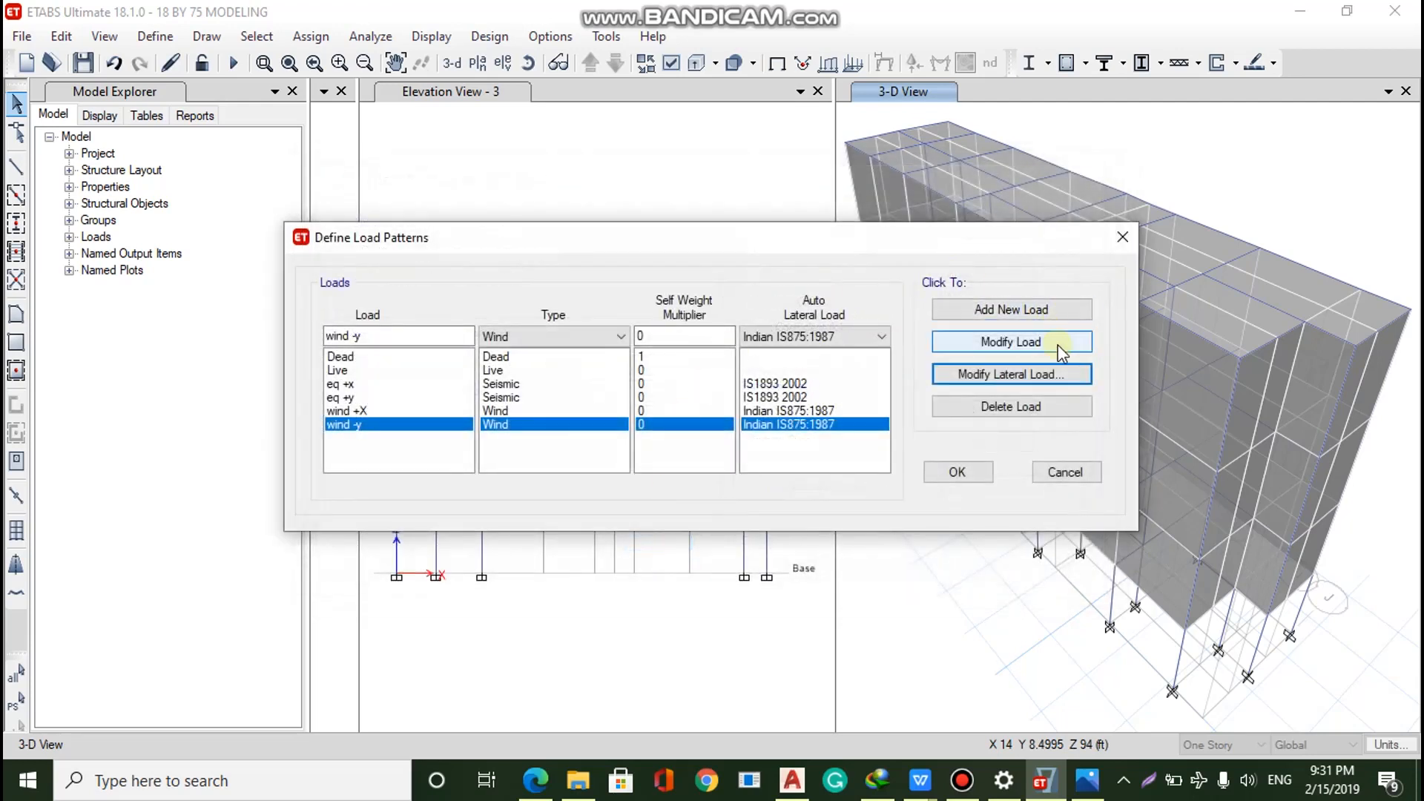
pyautogui.click(955, 475)
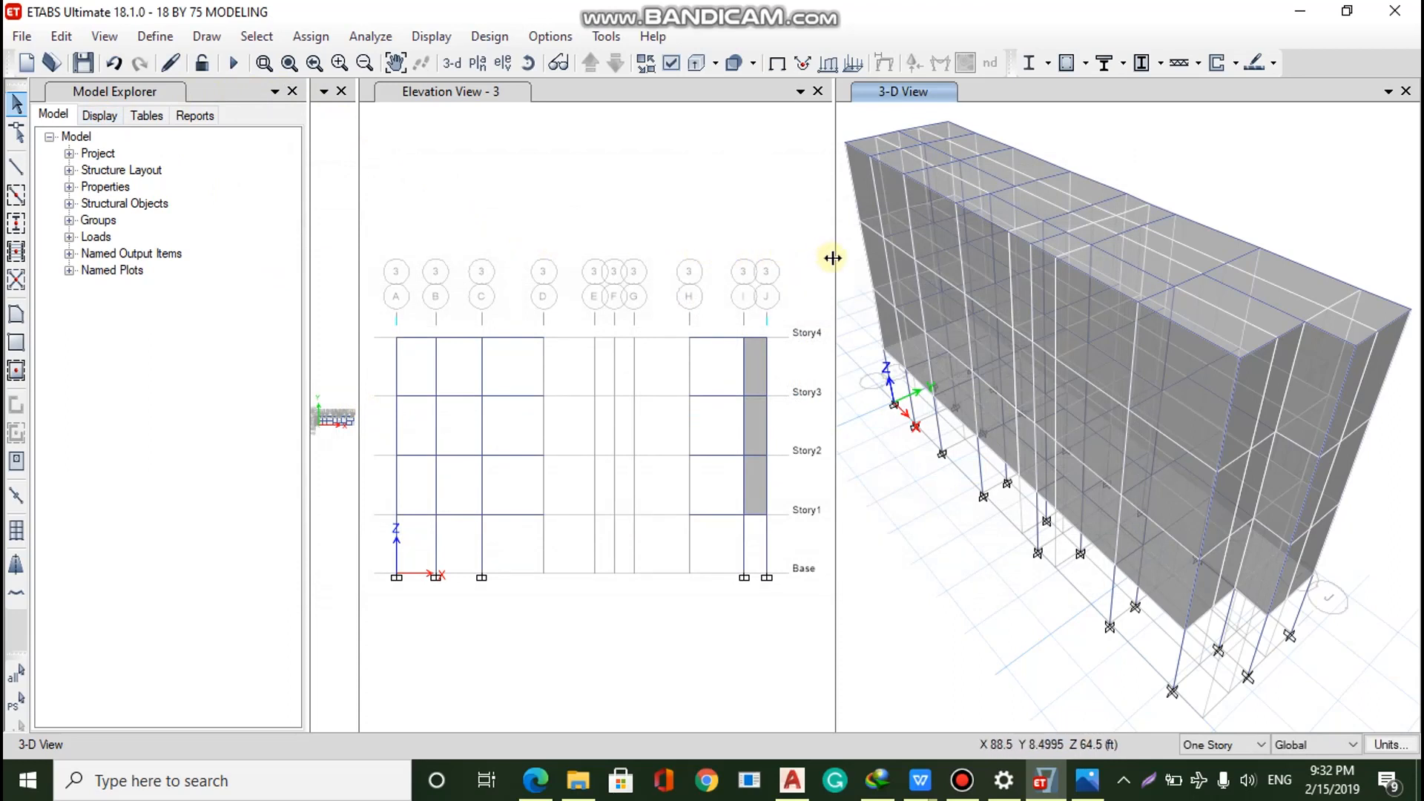
# Rotate the 3-D view to inspect the building from its opposite long side, and enlarge the elevation view for working
pyautogui.moveTo(832, 257); pyautogui.dragTo(572, 251)
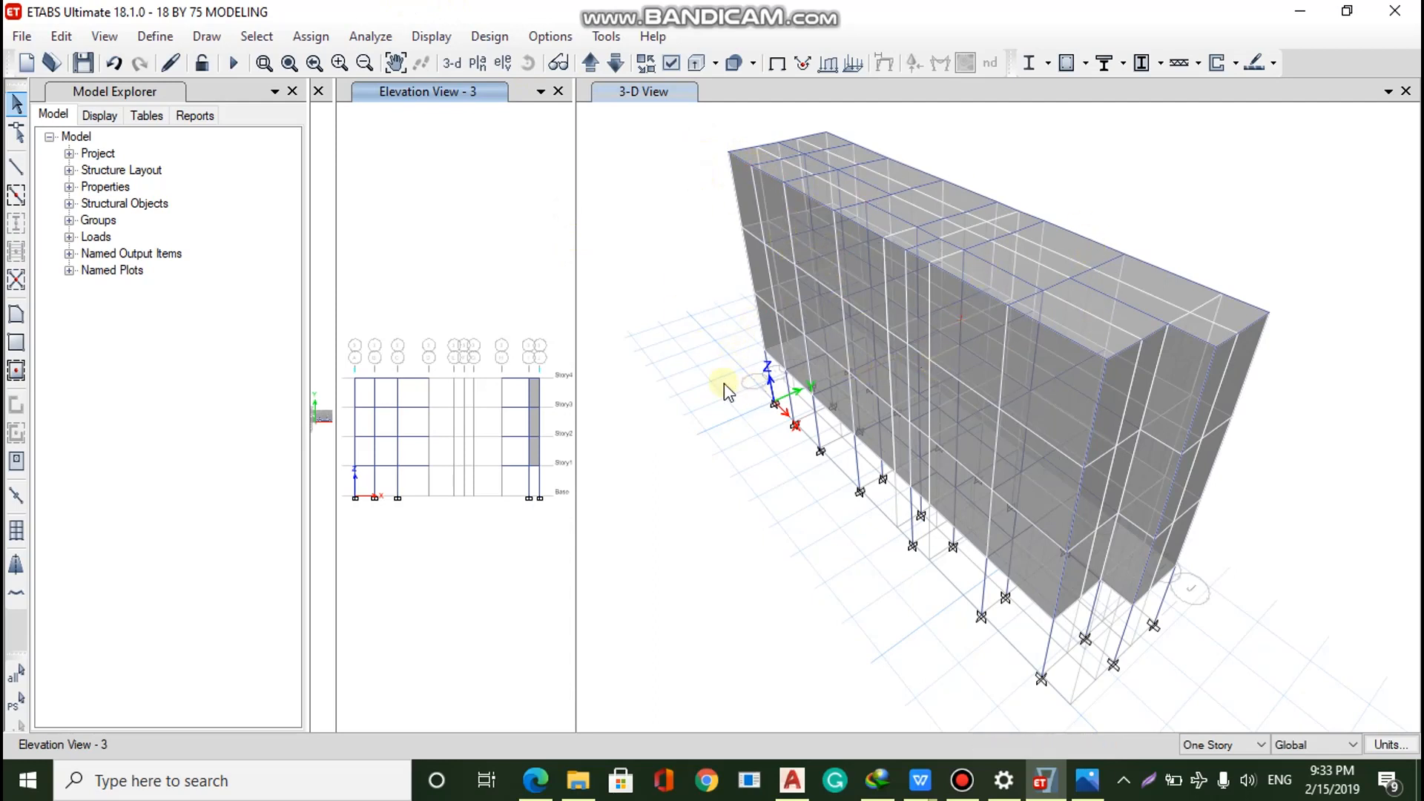
pyautogui.moveTo(574, 362)
pyautogui.mouseDown()
pyautogui.moveTo(626, 360)
pyautogui.moveTo(586, 360)
pyautogui.mouseUp()
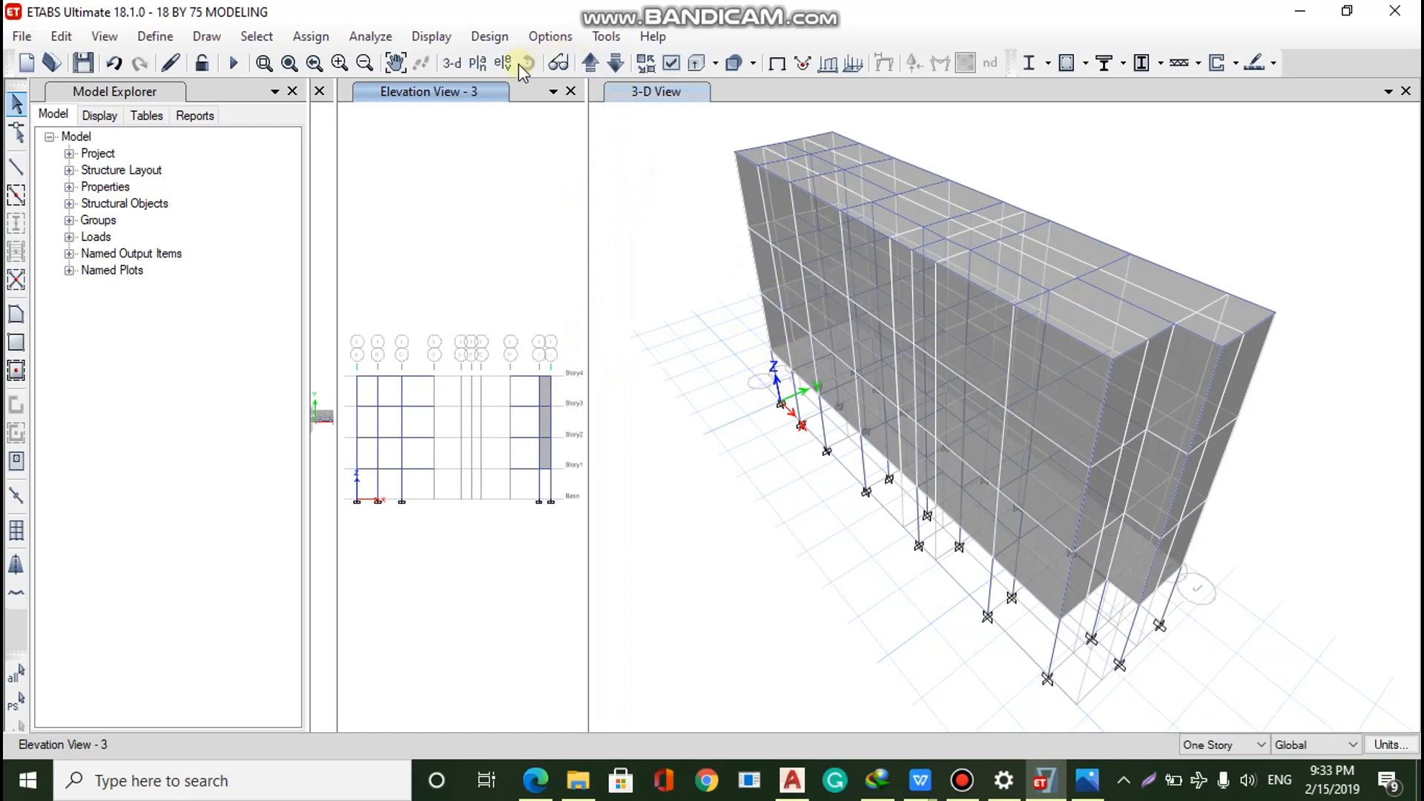
pyautogui.click(693, 232)
pyautogui.click(557, 63)
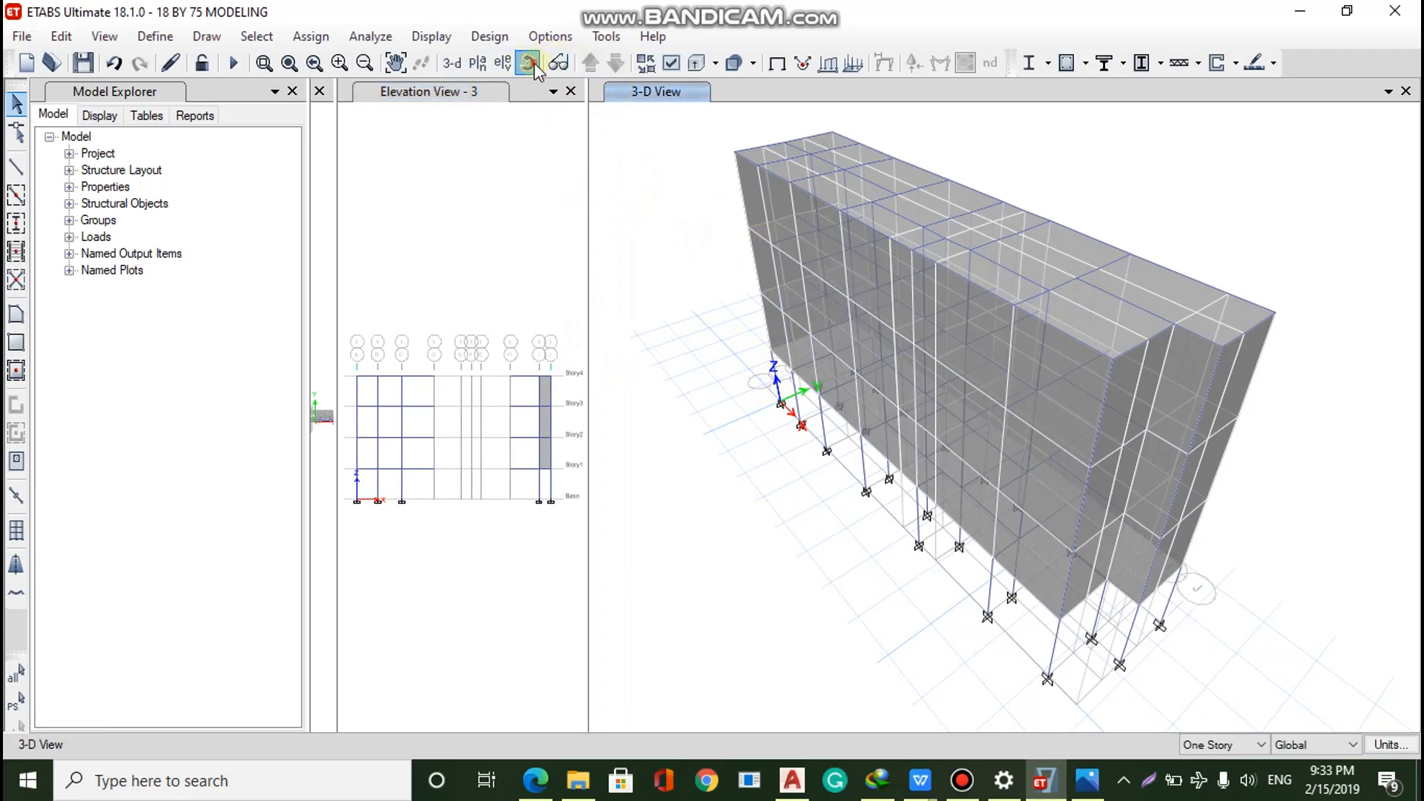
pyautogui.moveTo(826, 305); pyautogui.dragTo(1189, 592)
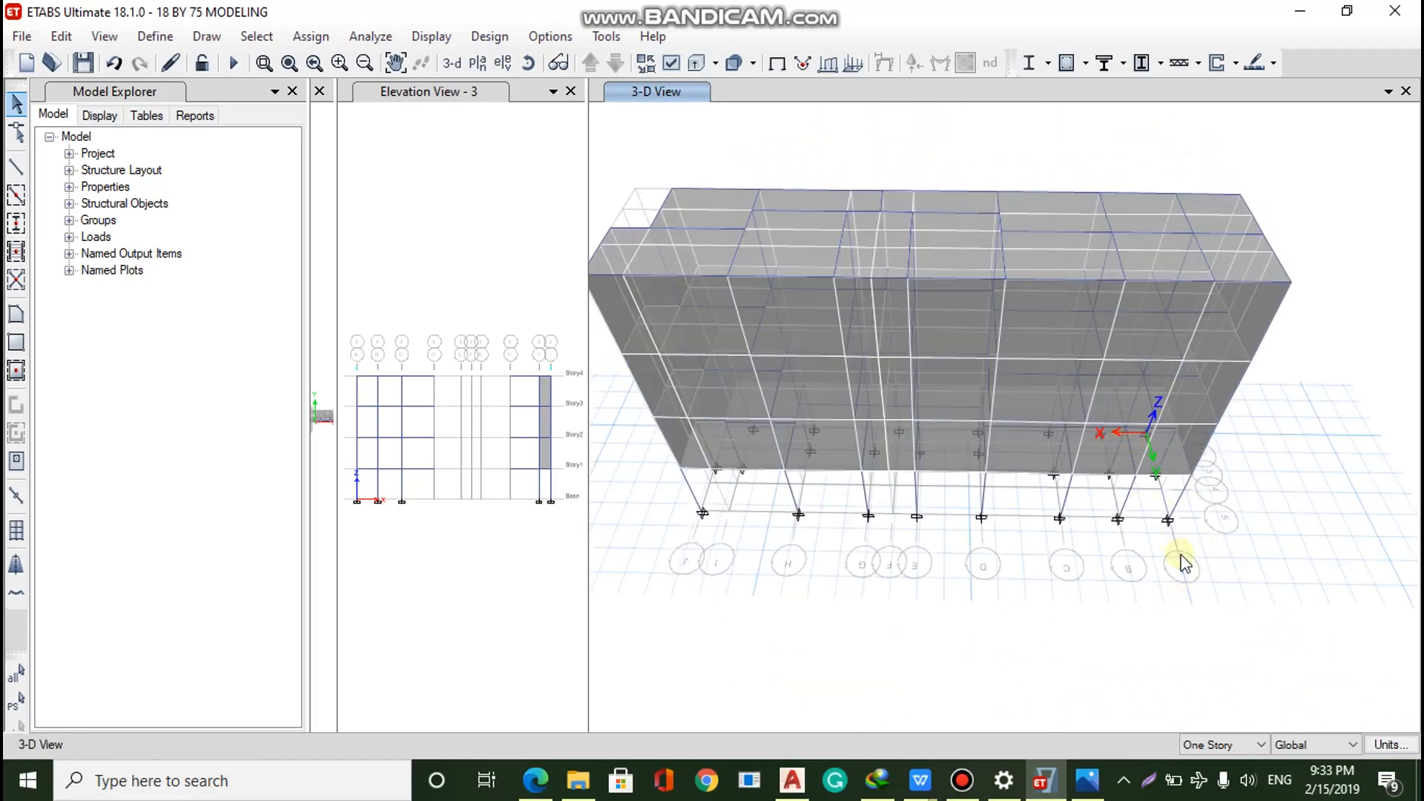
pyautogui.click(543, 257)
pyautogui.moveTo(586, 270); pyautogui.dragTo(1033, 234)
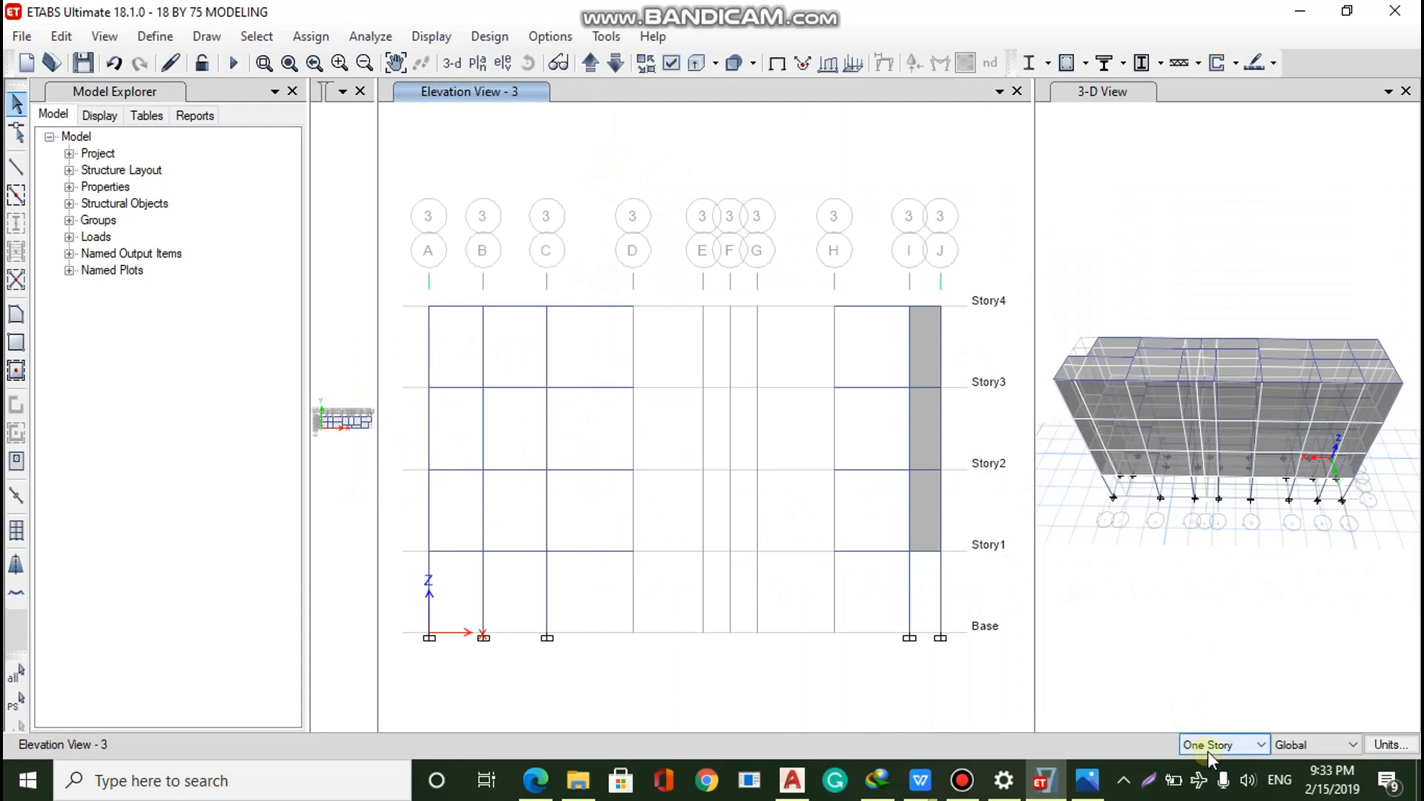
# Set the story scope to Similar Stories and display the elevation at grid line A
pyautogui.click(1207, 750)
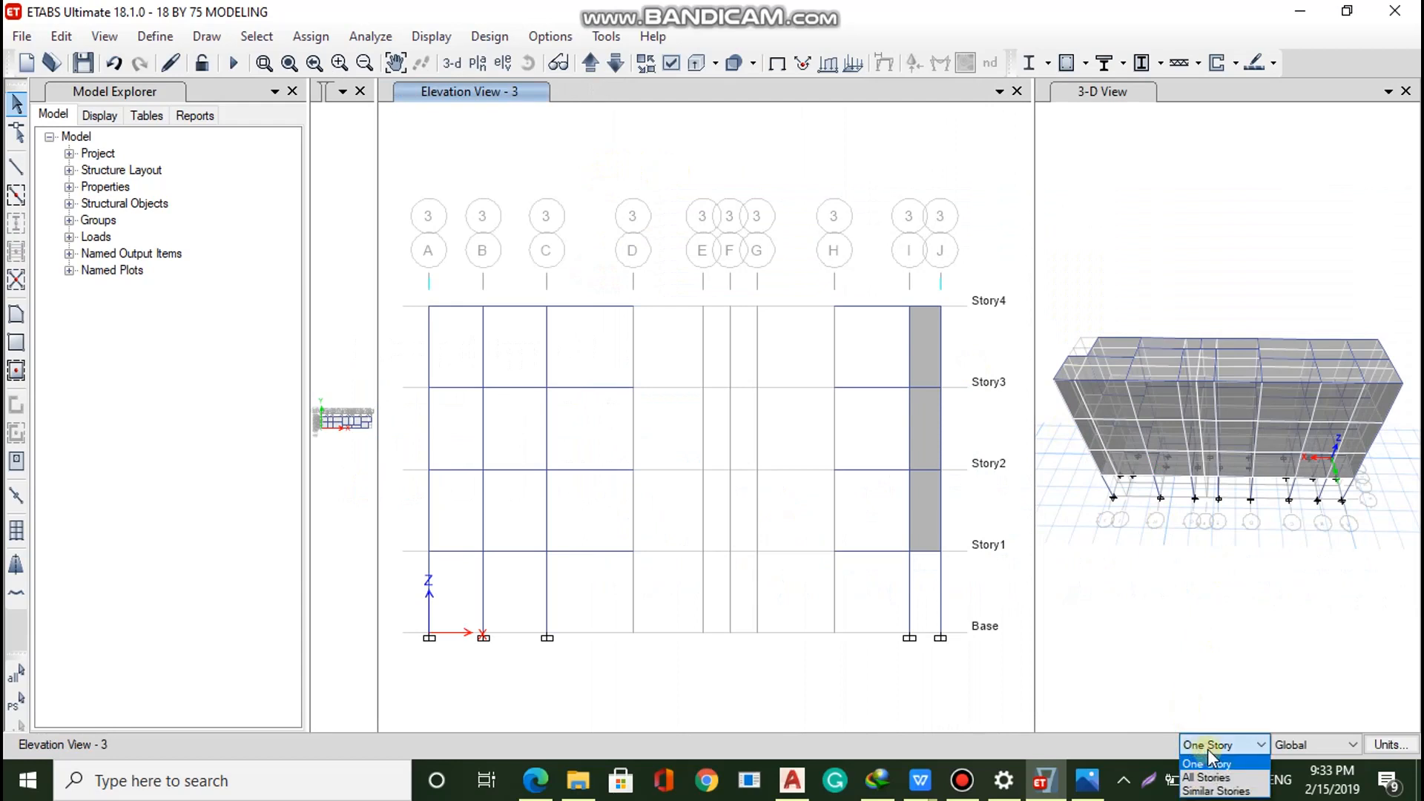
pyautogui.click(1213, 791)
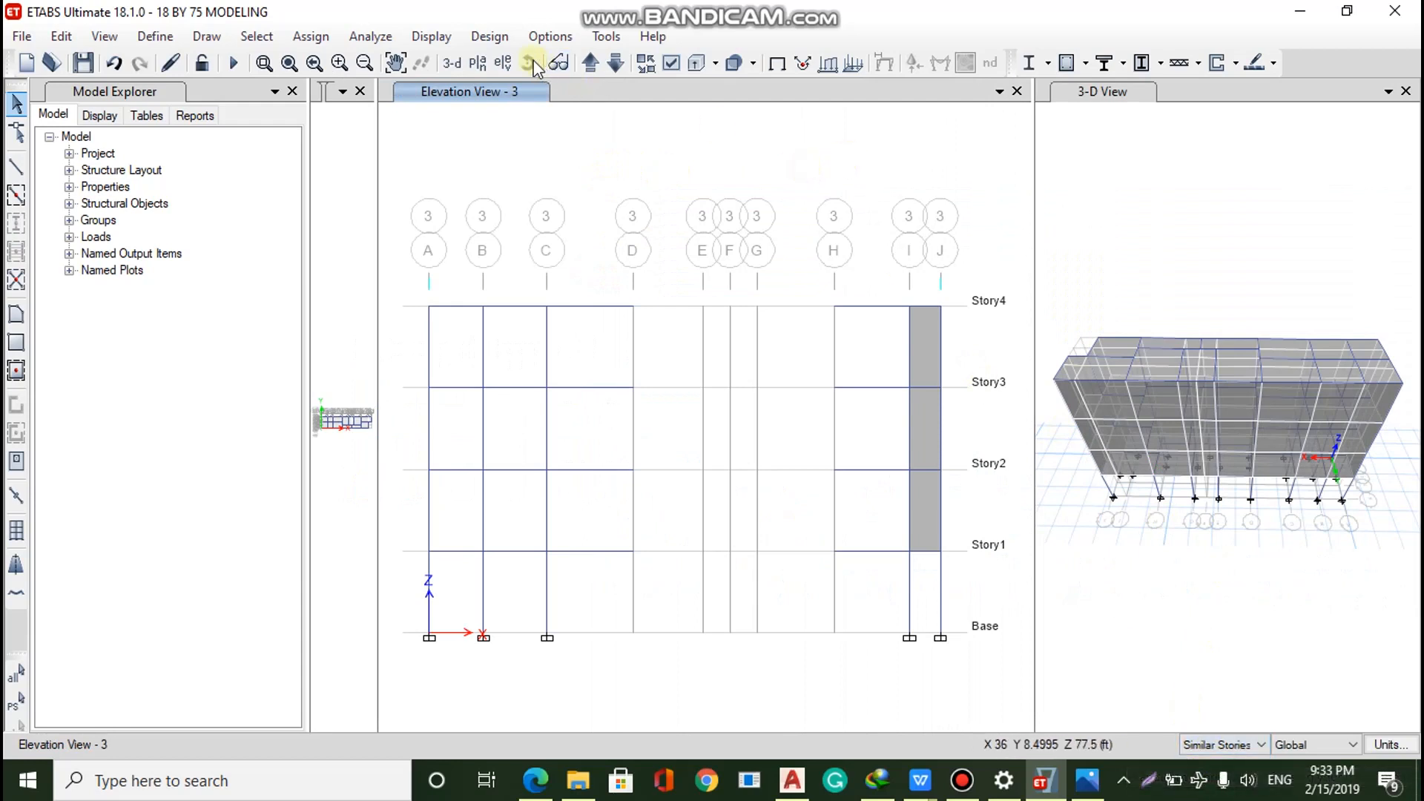
pyautogui.click(502, 62)
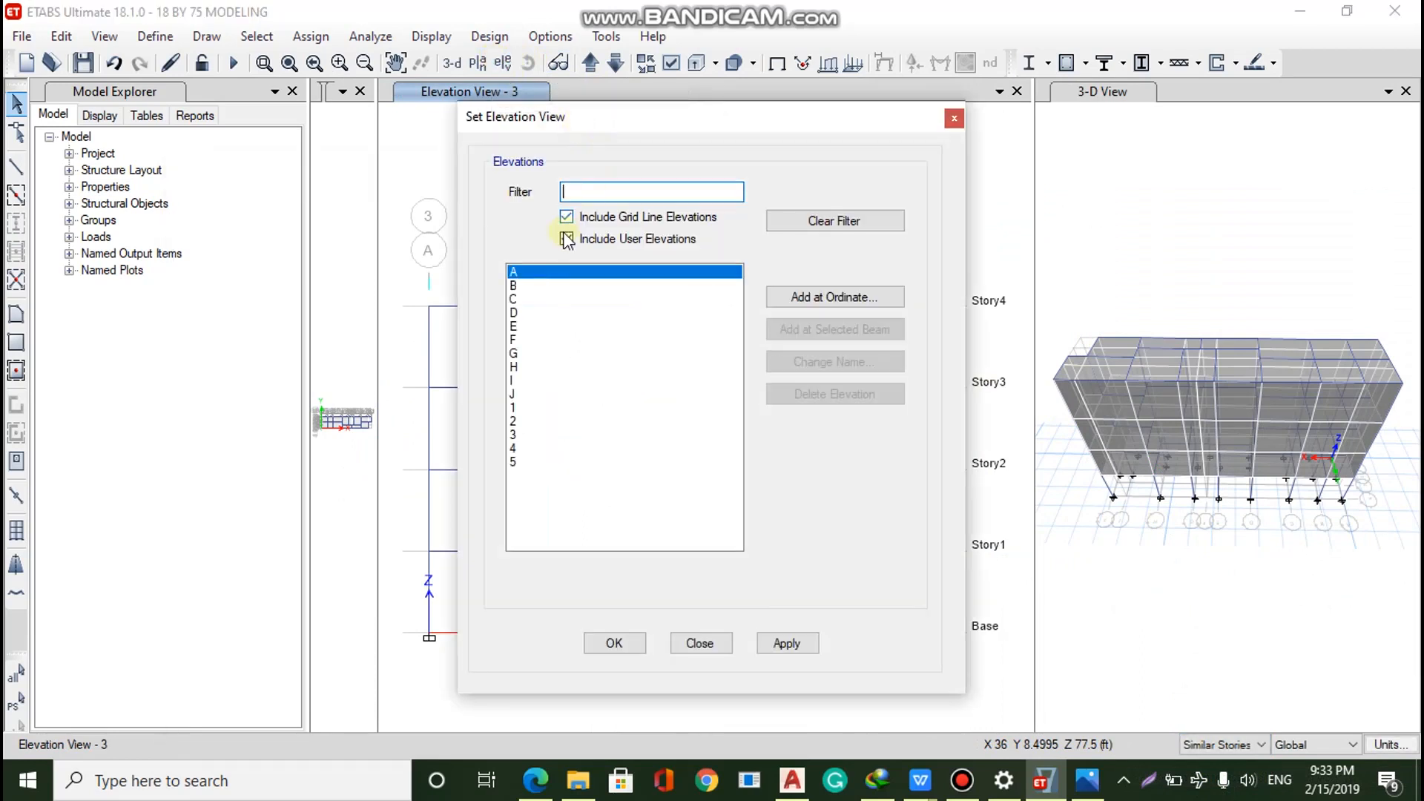
pyautogui.click(779, 639)
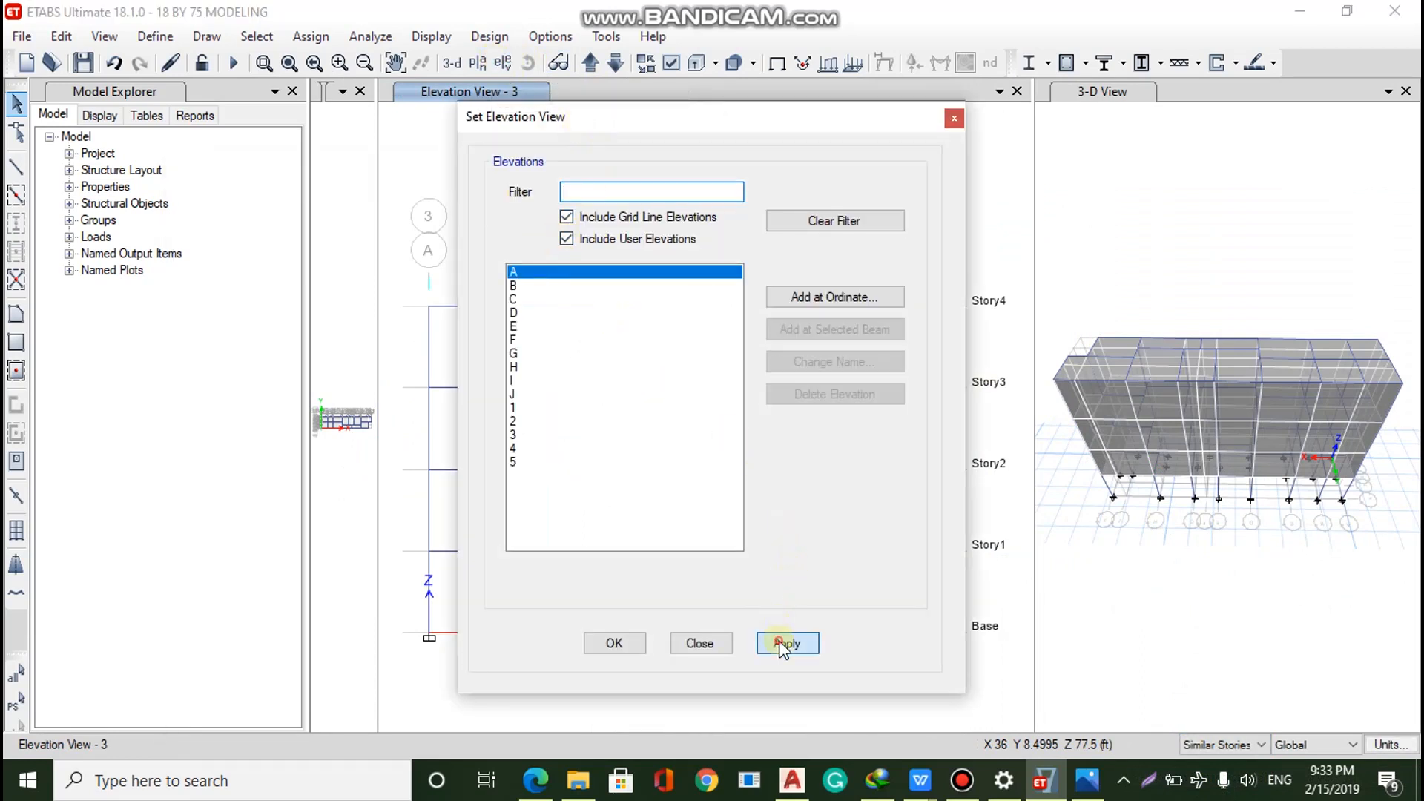
pyautogui.moveTo(760, 121); pyautogui.dragTo(165, 133)
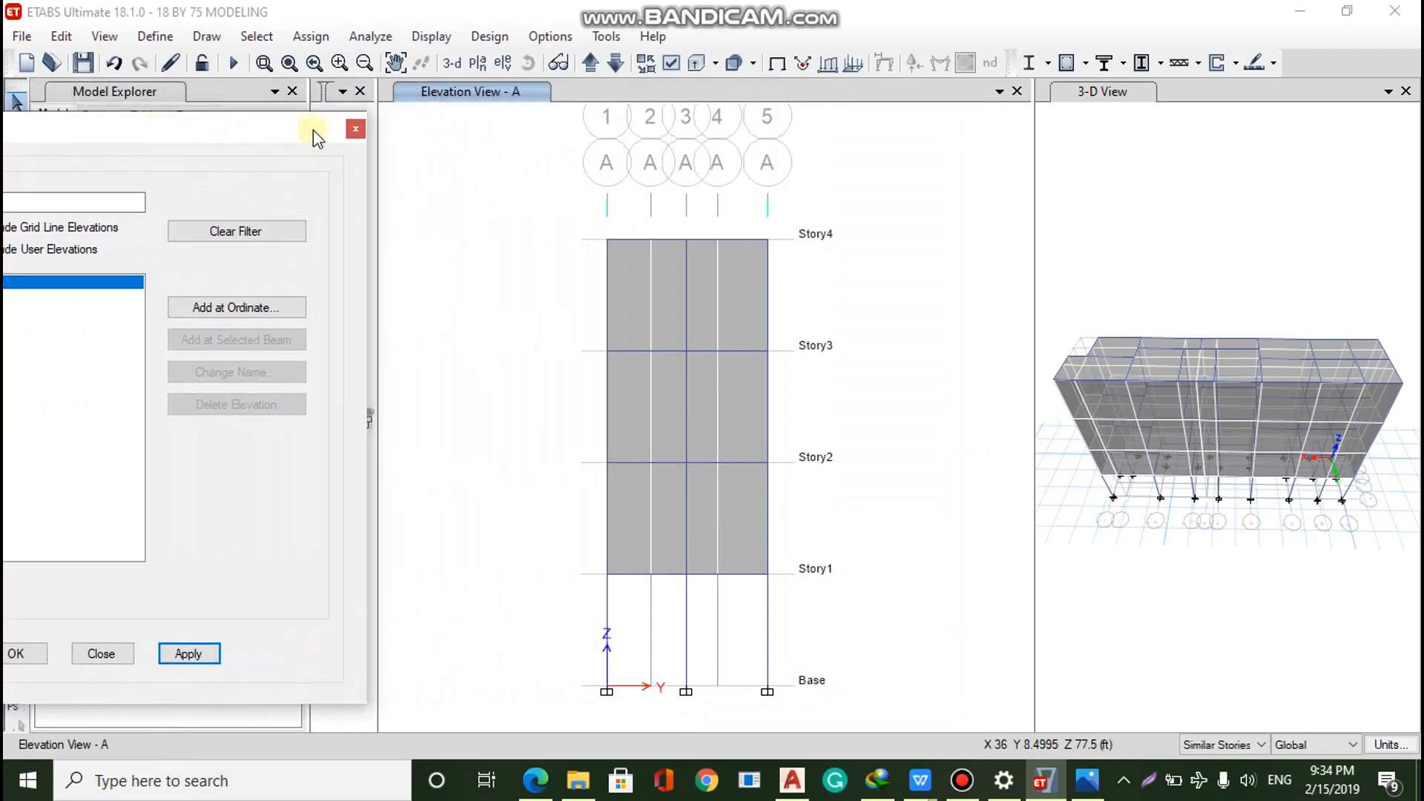
pyautogui.click(355, 129)
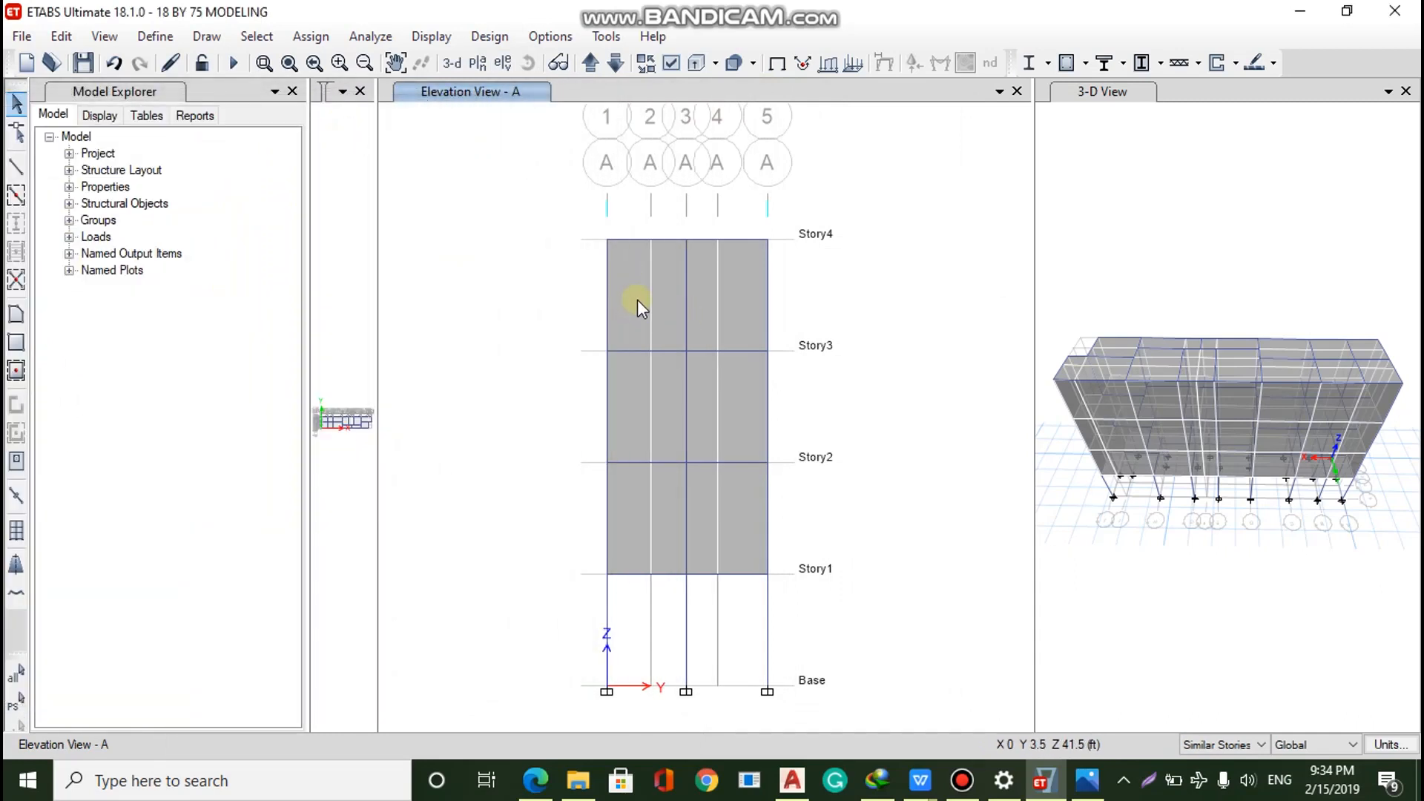
# Assign a windward pressure coefficient of 0.85 for wind +X to all wall shells on elevation A between Story1 and Story4
pyautogui.click(731, 300)
pyautogui.click(732, 298)
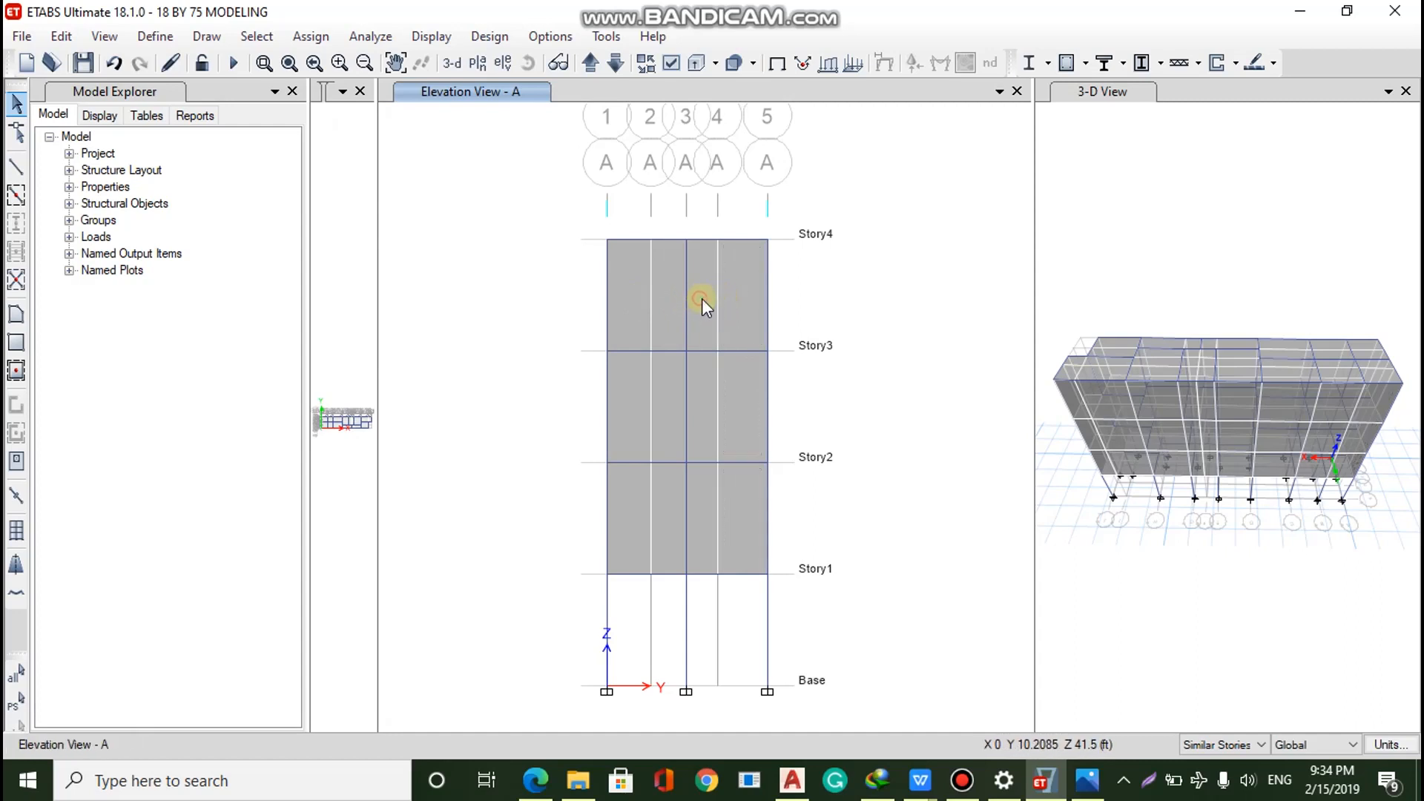
pyautogui.click(702, 298)
pyautogui.click(667, 297)
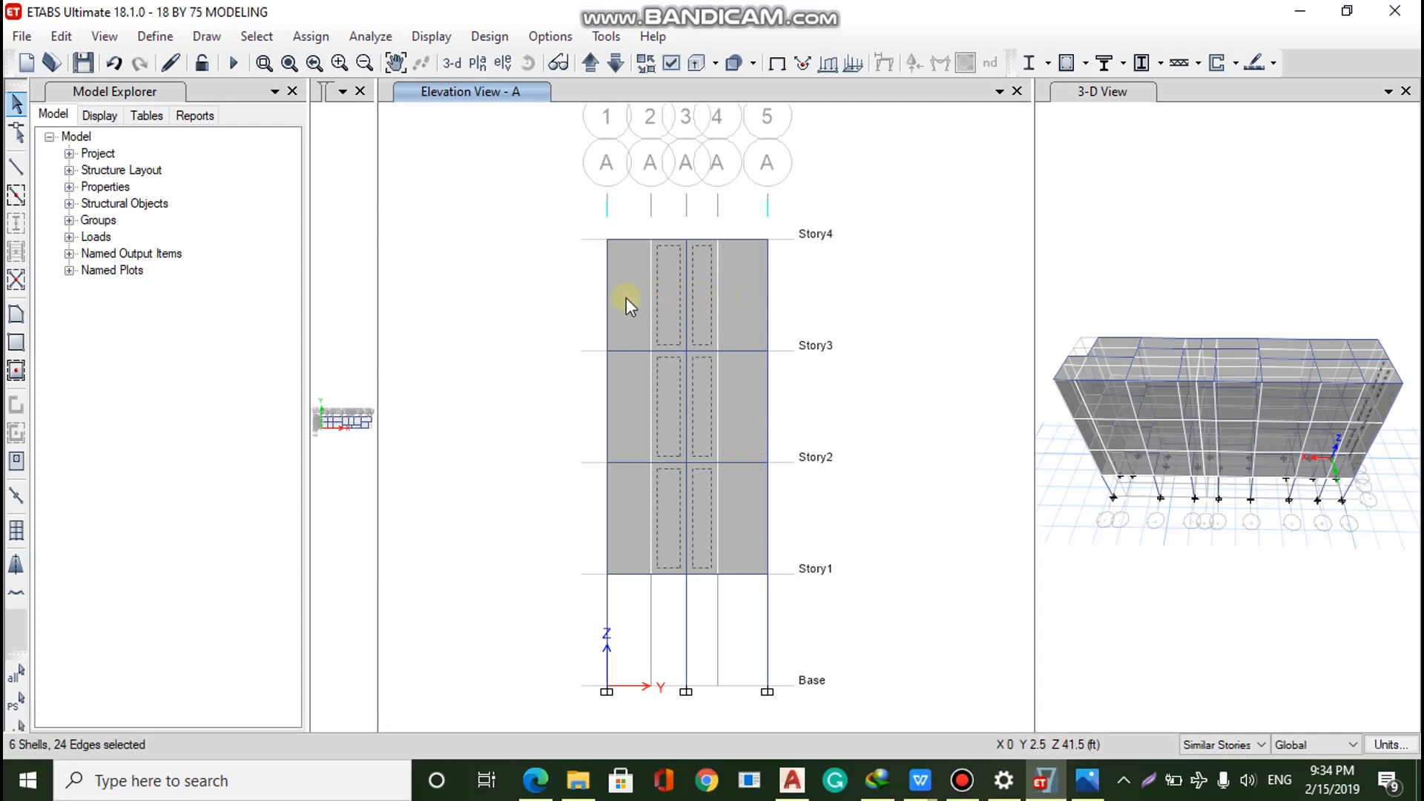
pyautogui.click(632, 297)
pyautogui.click(747, 296)
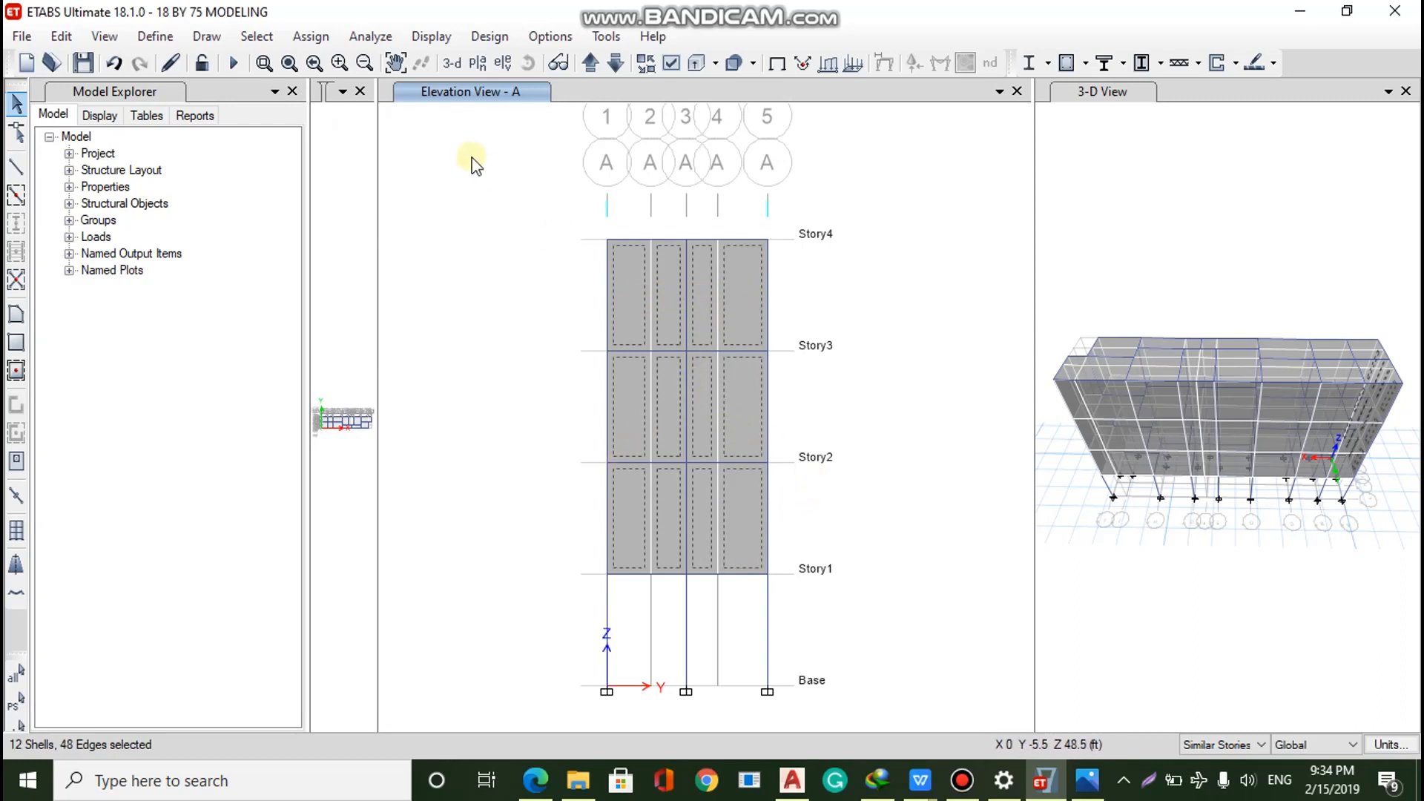
pyautogui.click(315, 37)
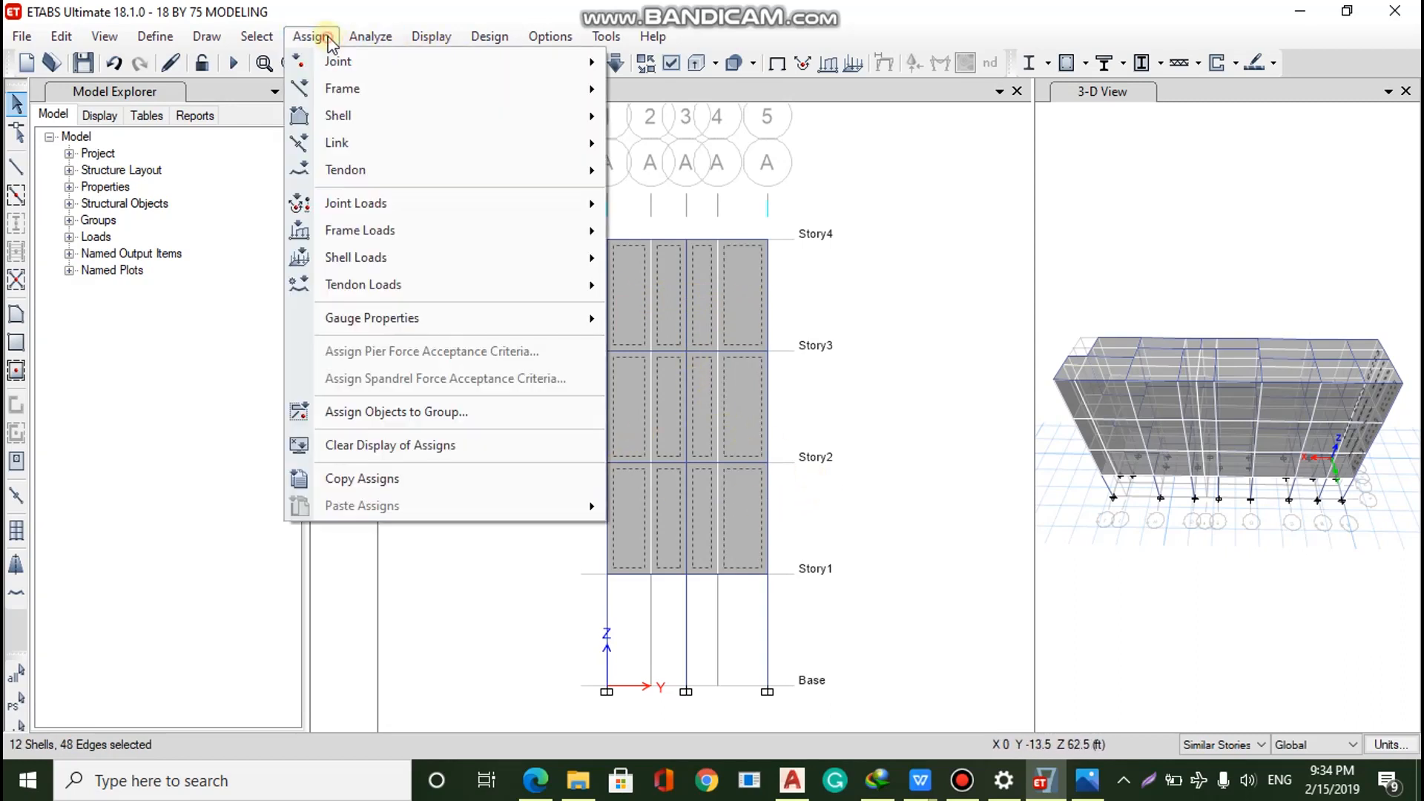
pyautogui.moveTo(462, 244)
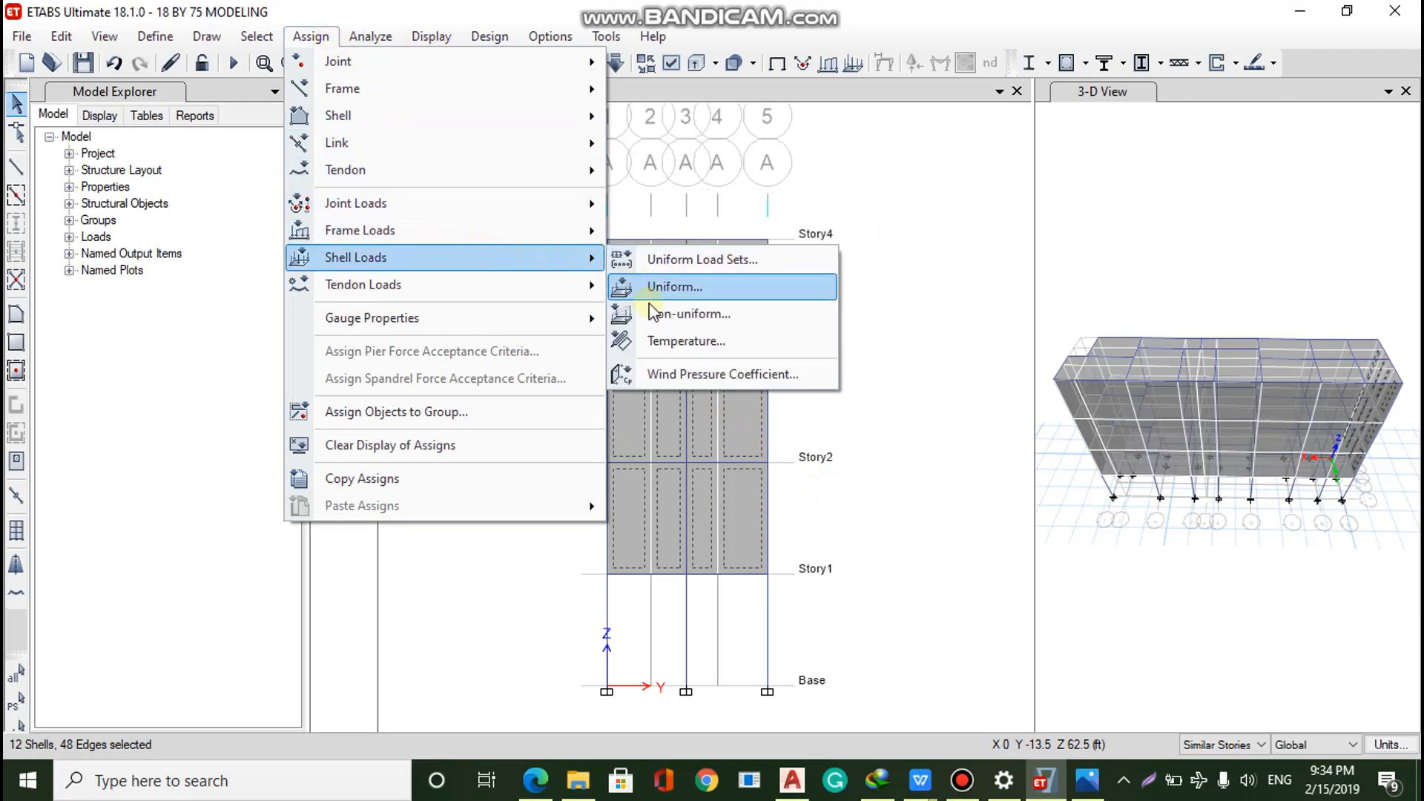
pyautogui.click(696, 372)
pyautogui.click(615, 392)
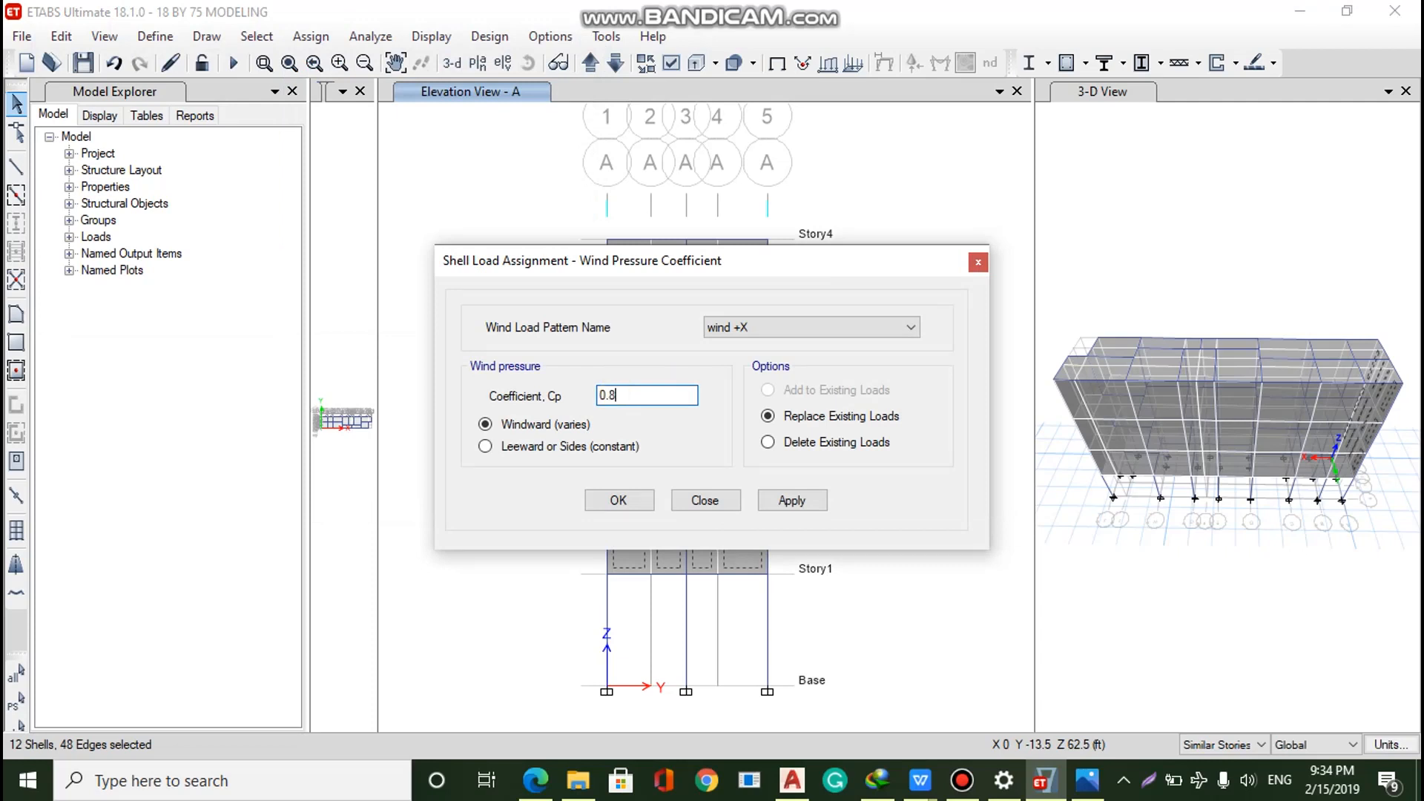
pyautogui.click(496, 424)
pyautogui.click(775, 500)
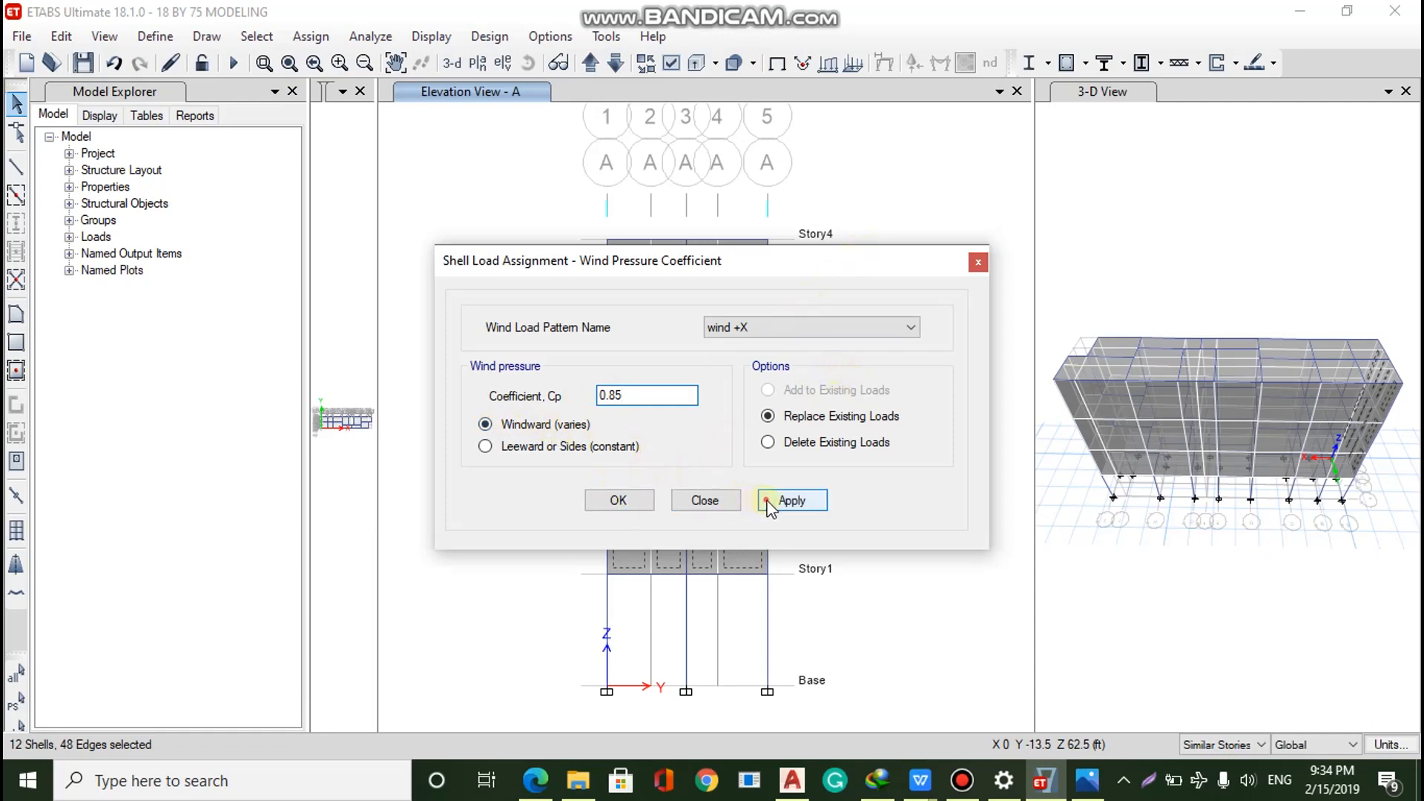
pyautogui.click(600, 500)
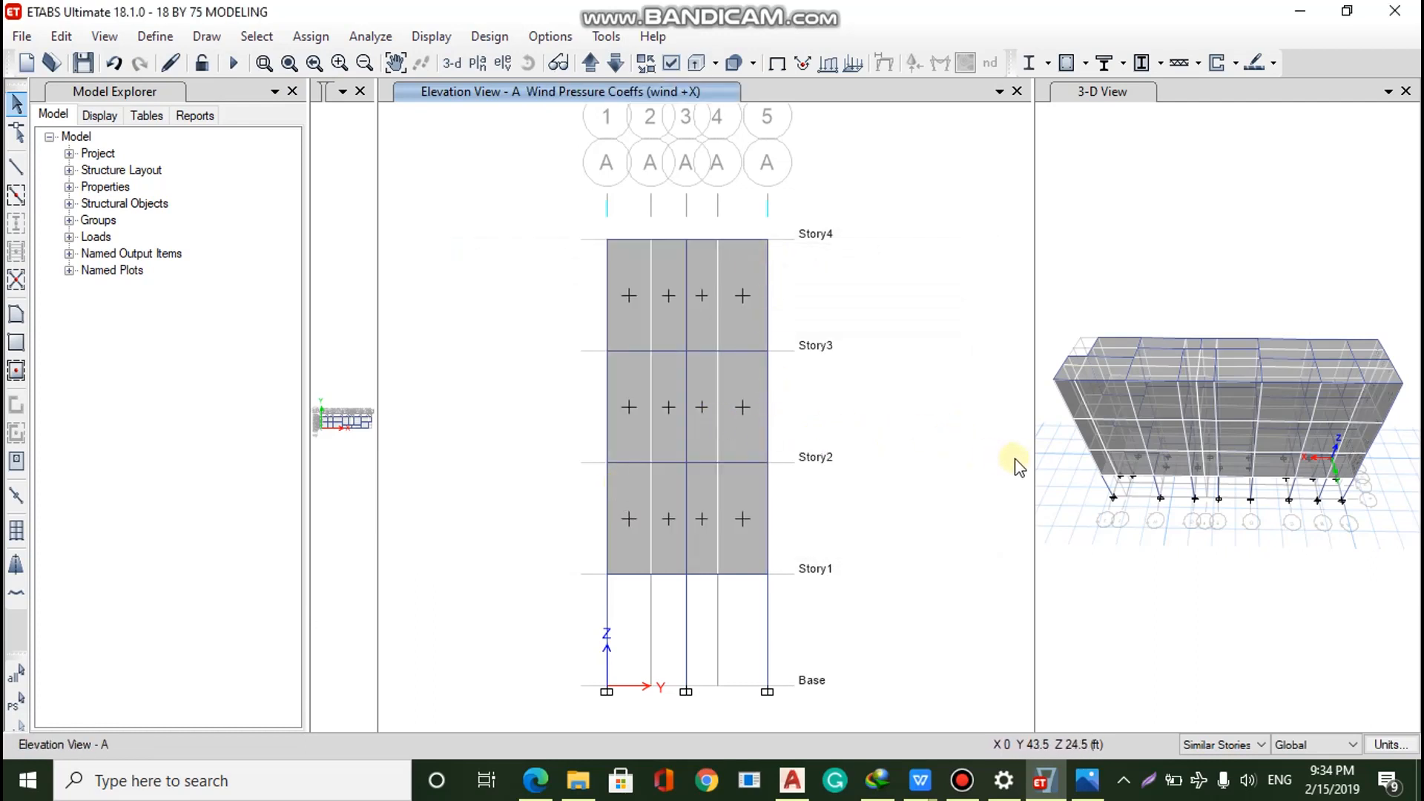
# Widen the 3-D view to check the building's far end, and display the elevation at grid line J
pyautogui.moveTo(1032, 469); pyautogui.dragTo(923, 470)
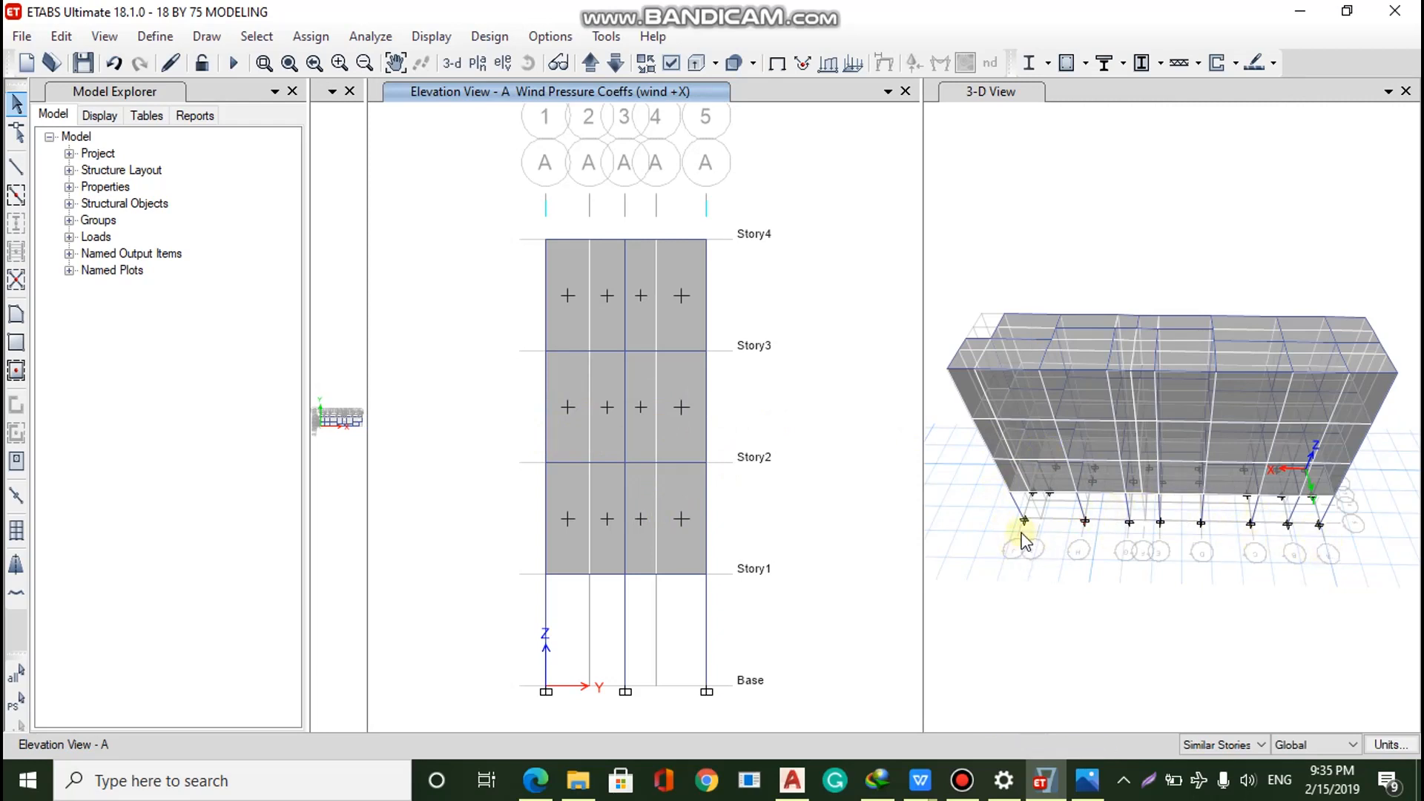
pyautogui.scroll(3, 1016, 538)
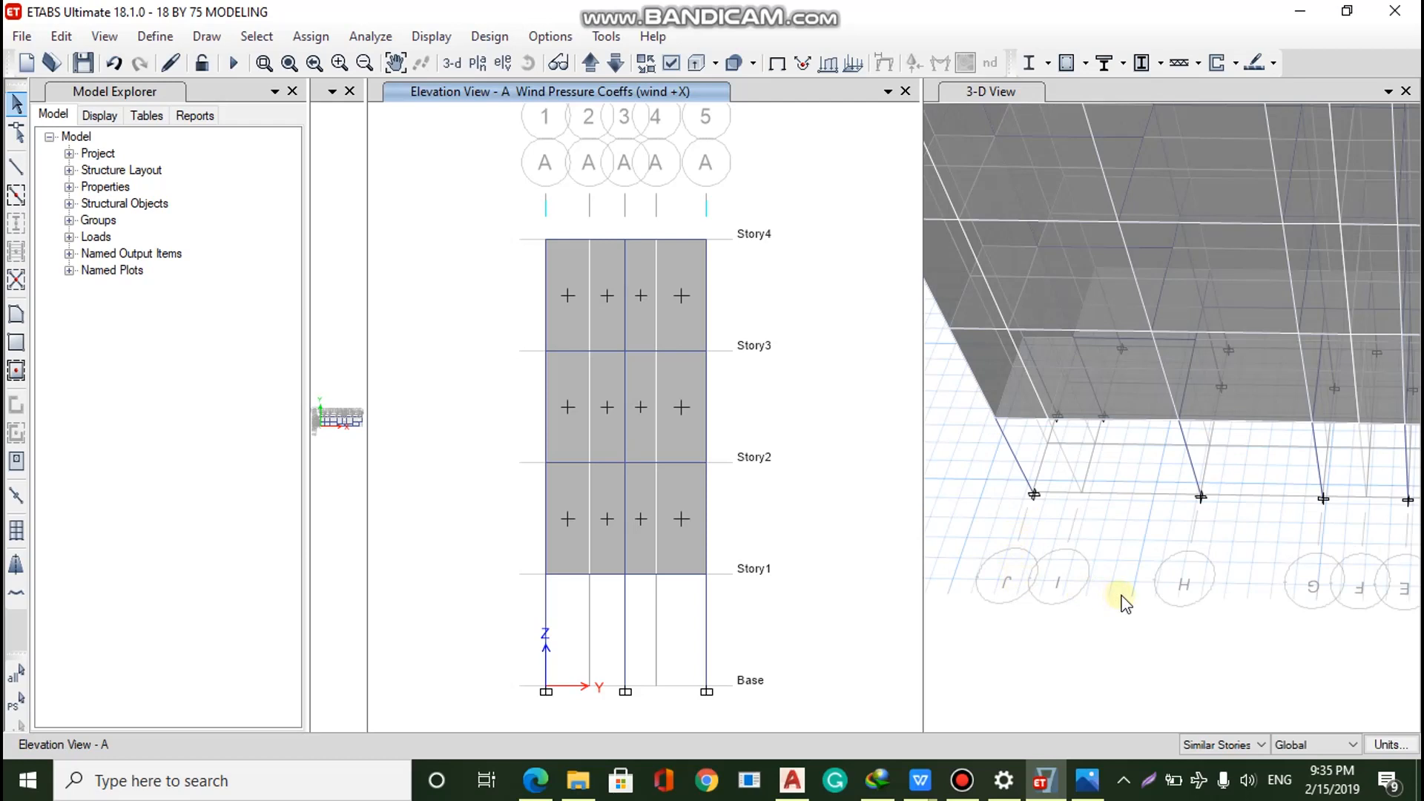
pyautogui.scroll(-3, 1035, 568)
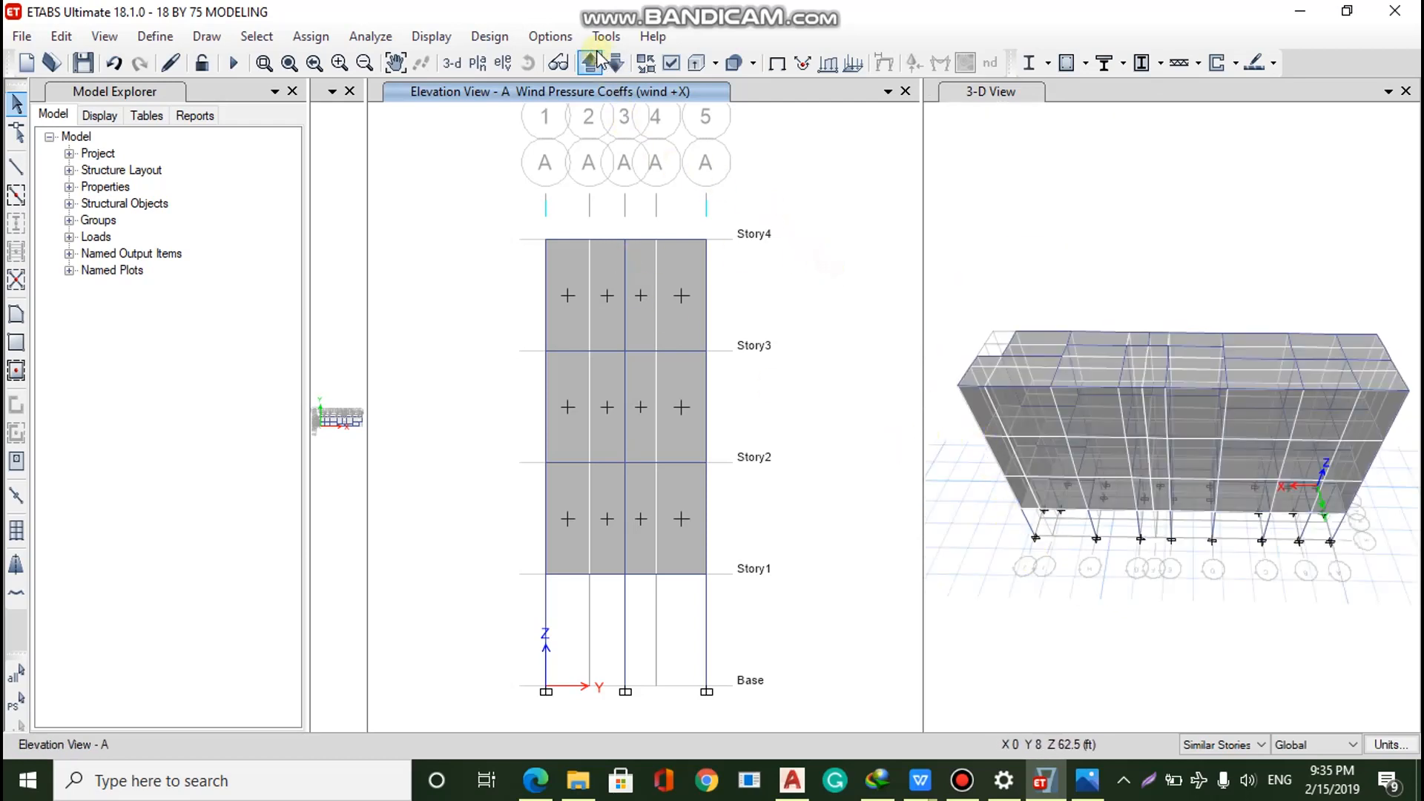
pyautogui.click(503, 63)
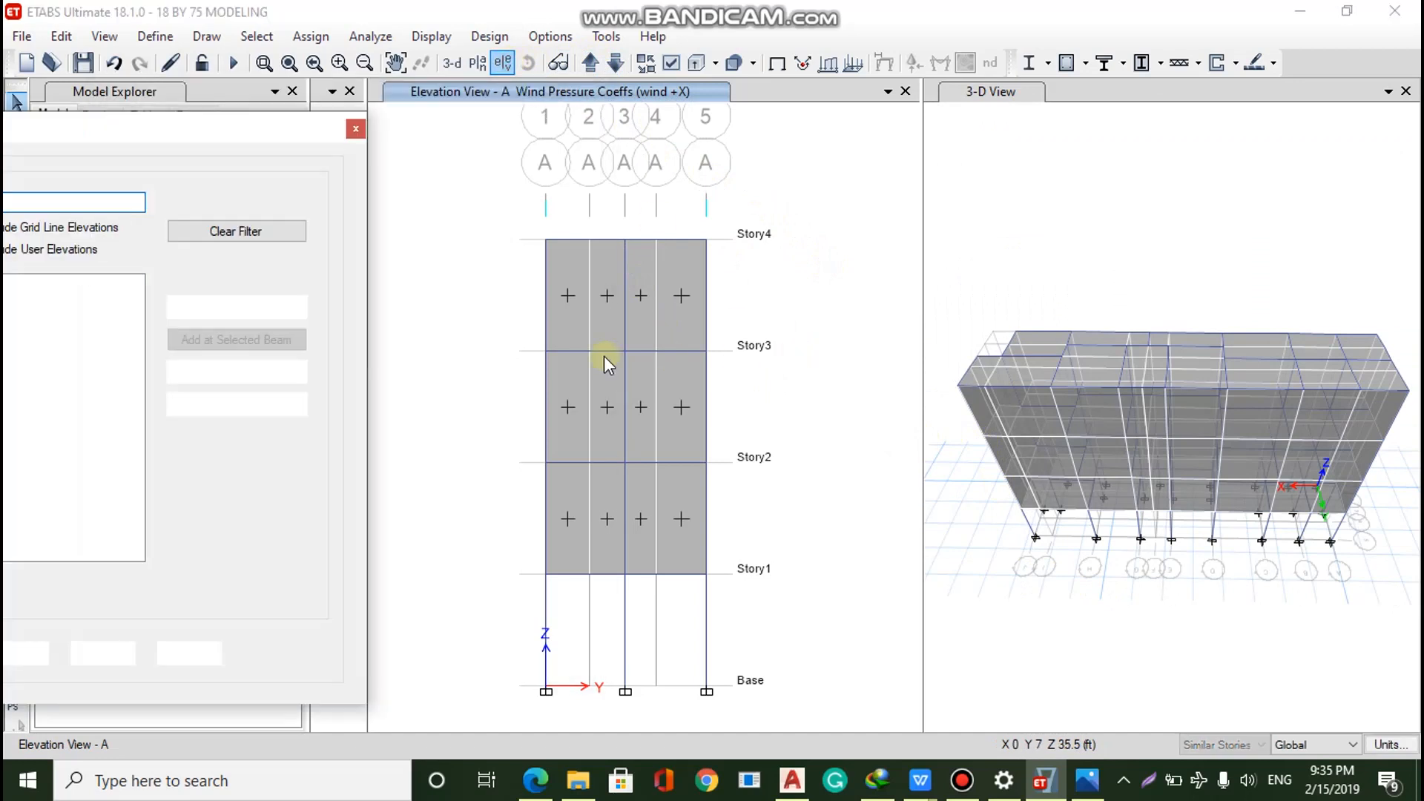
pyautogui.moveTo(278, 133); pyautogui.dragTo(514, 135)
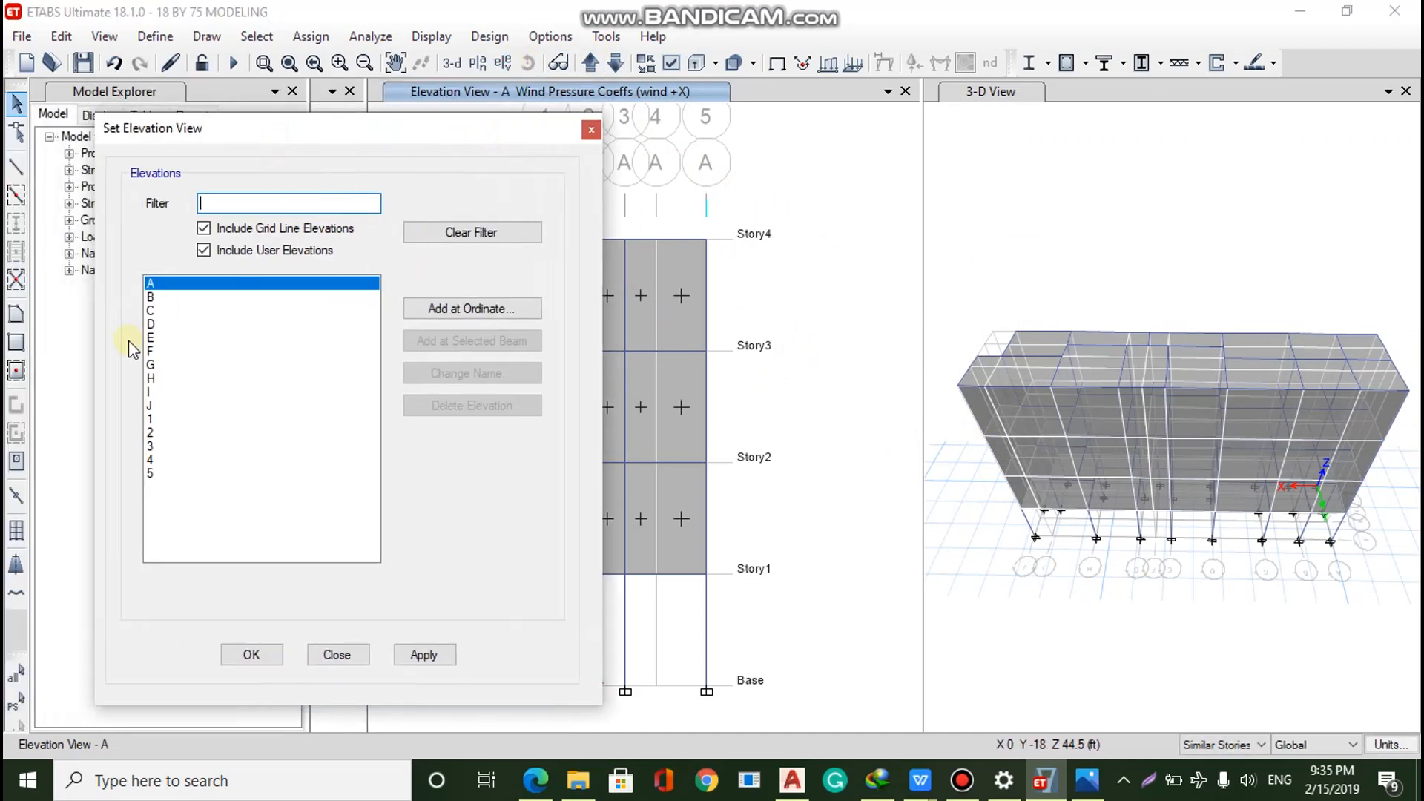
pyautogui.click(169, 406)
pyautogui.click(416, 655)
pyautogui.click(279, 657)
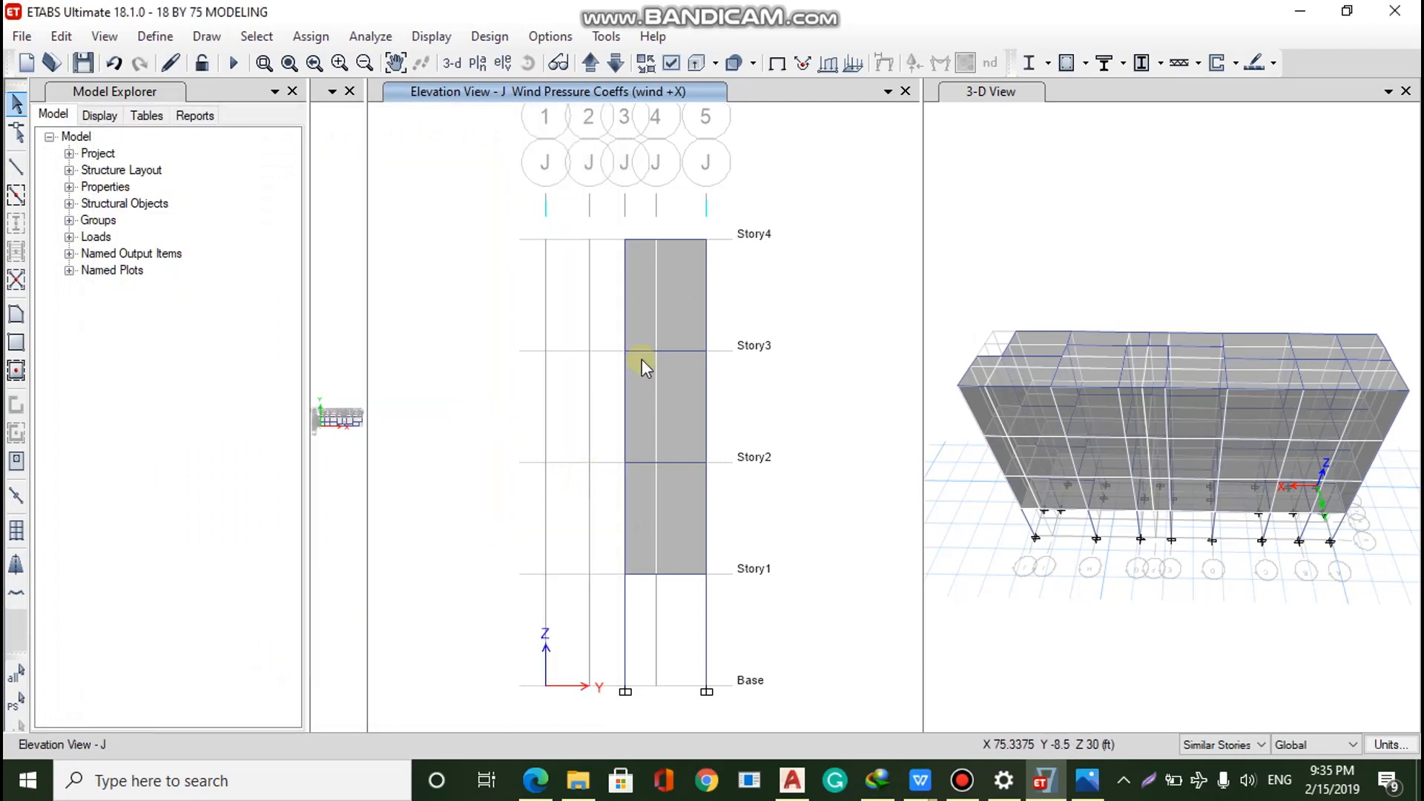
# Assign a leeward pressure coefficient of 0.5 for wind +X to all wall shells on elevation J between Story1 and Story4
pyautogui.click(673, 285)
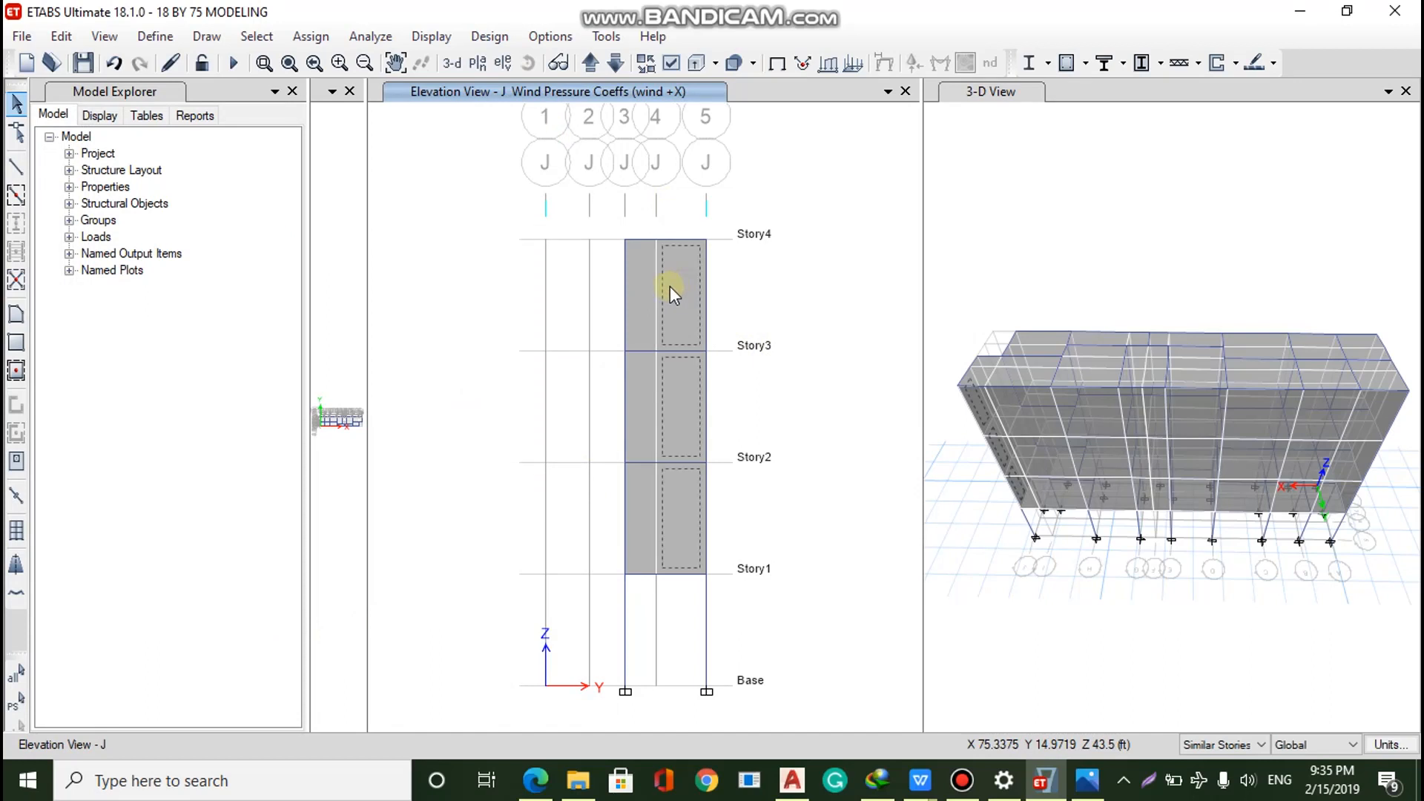
pyautogui.click(646, 292)
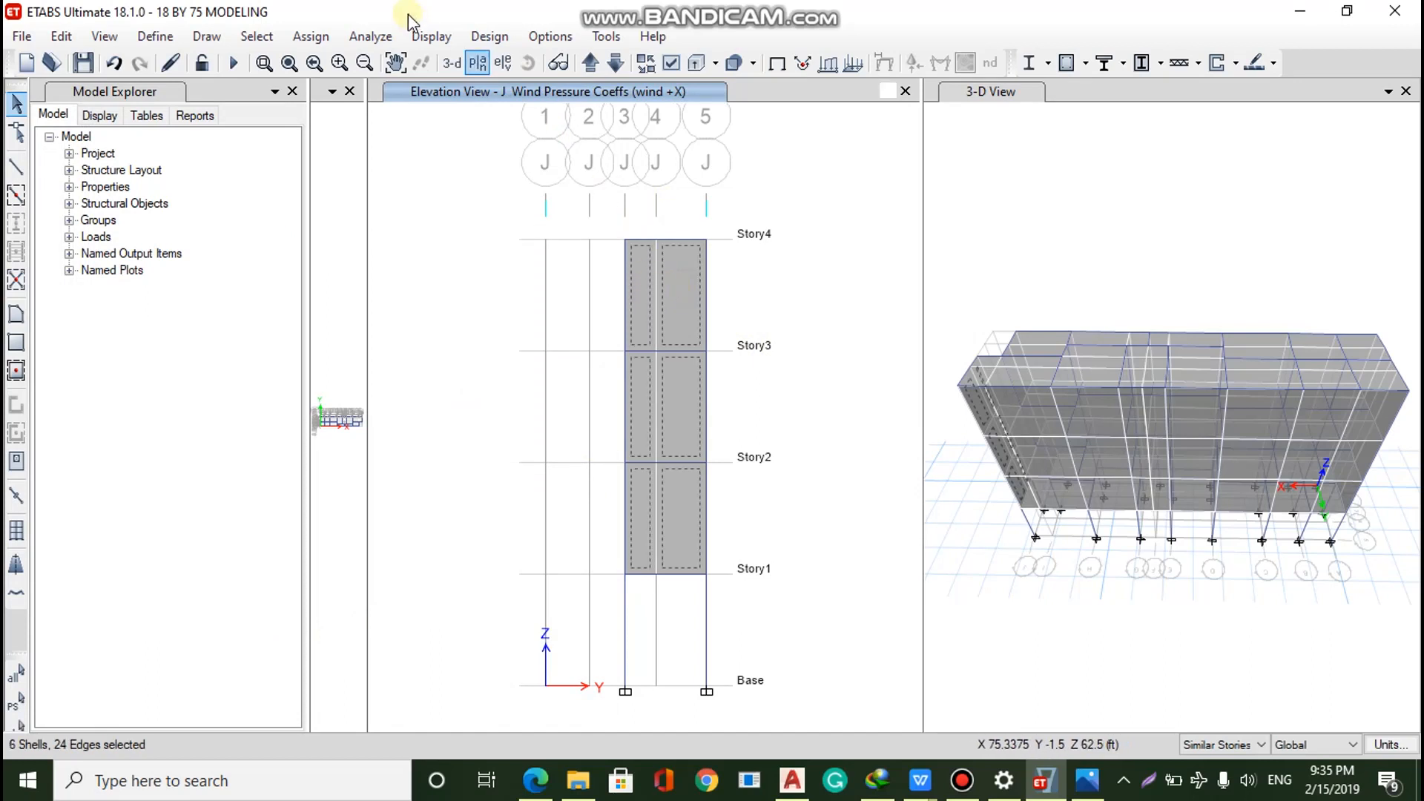
pyautogui.click(310, 36)
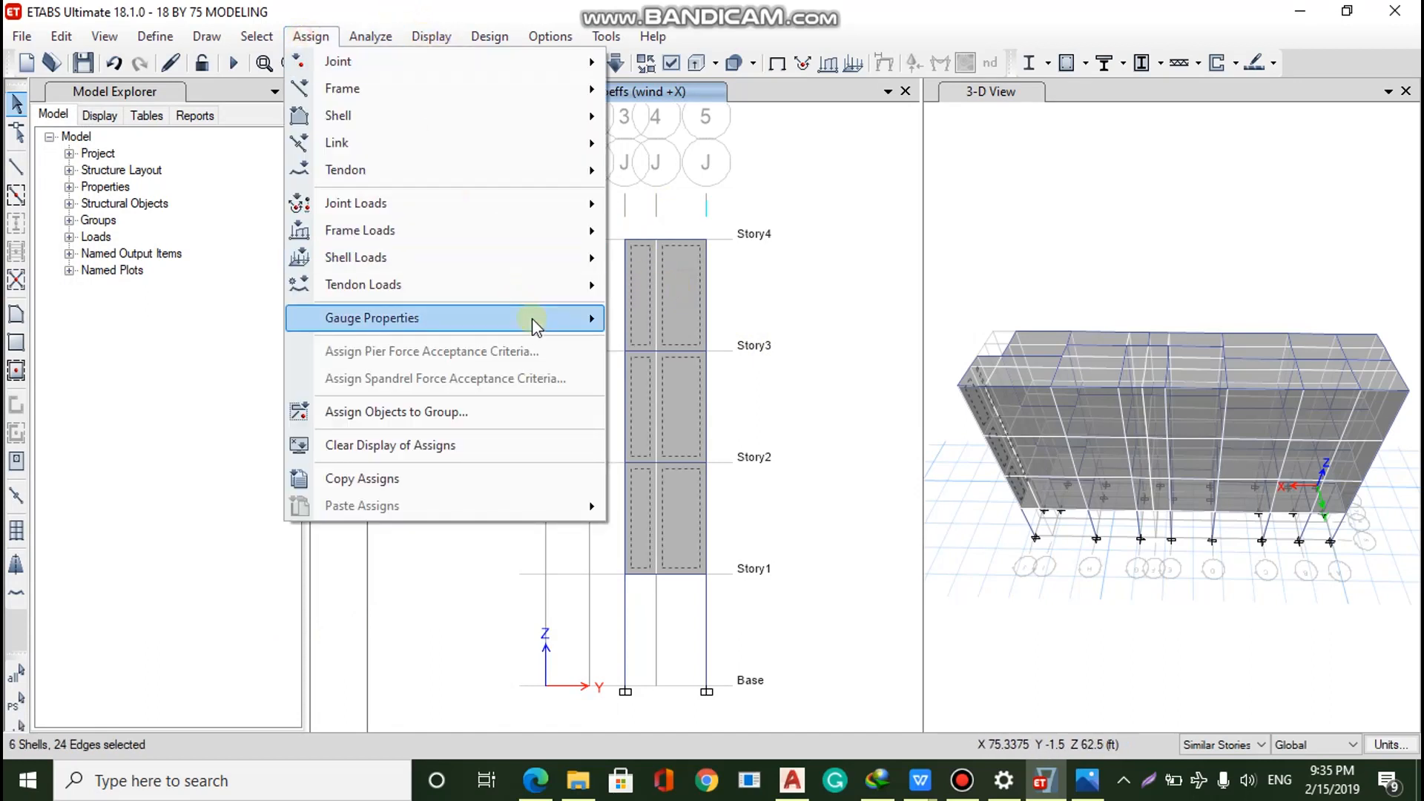
pyautogui.moveTo(575, 257)
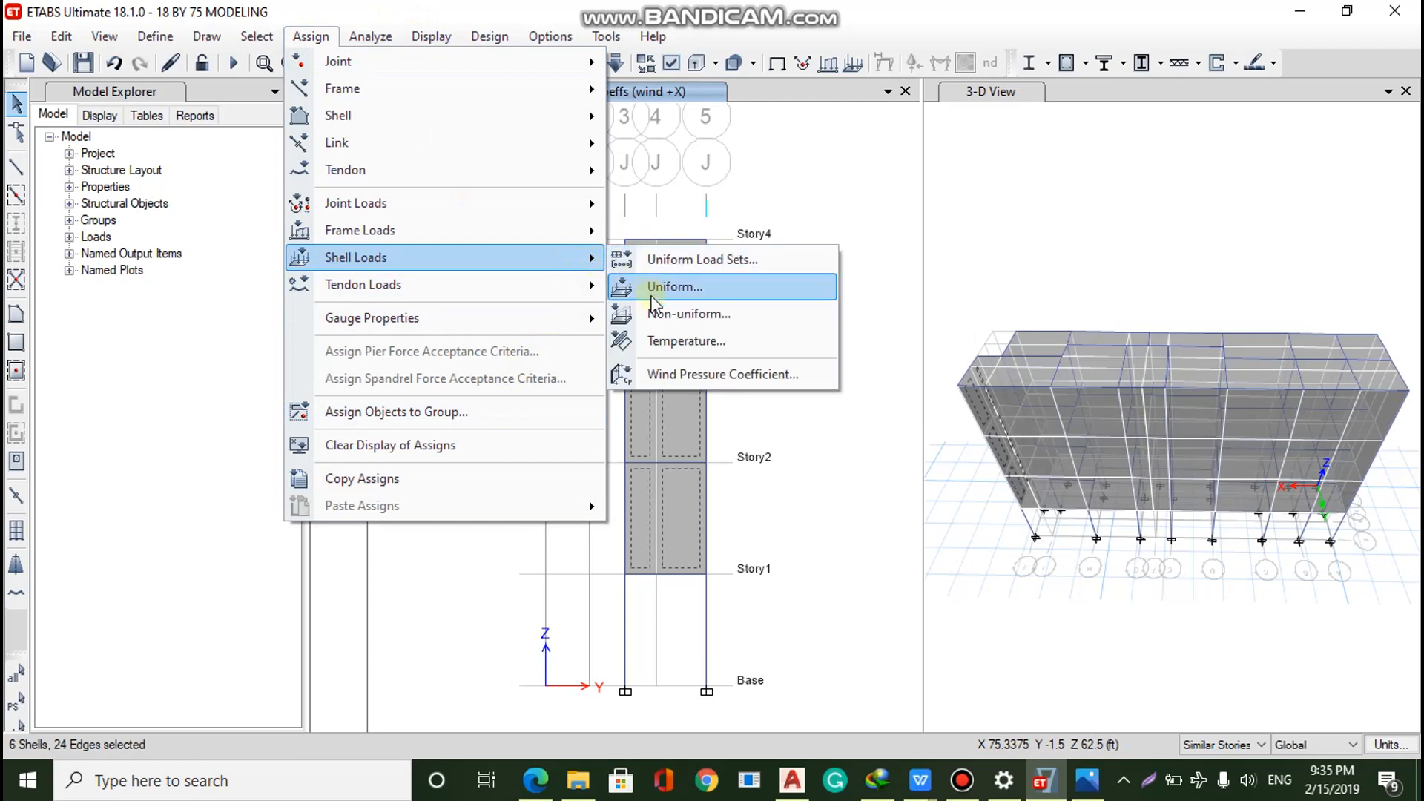
pyautogui.click(664, 373)
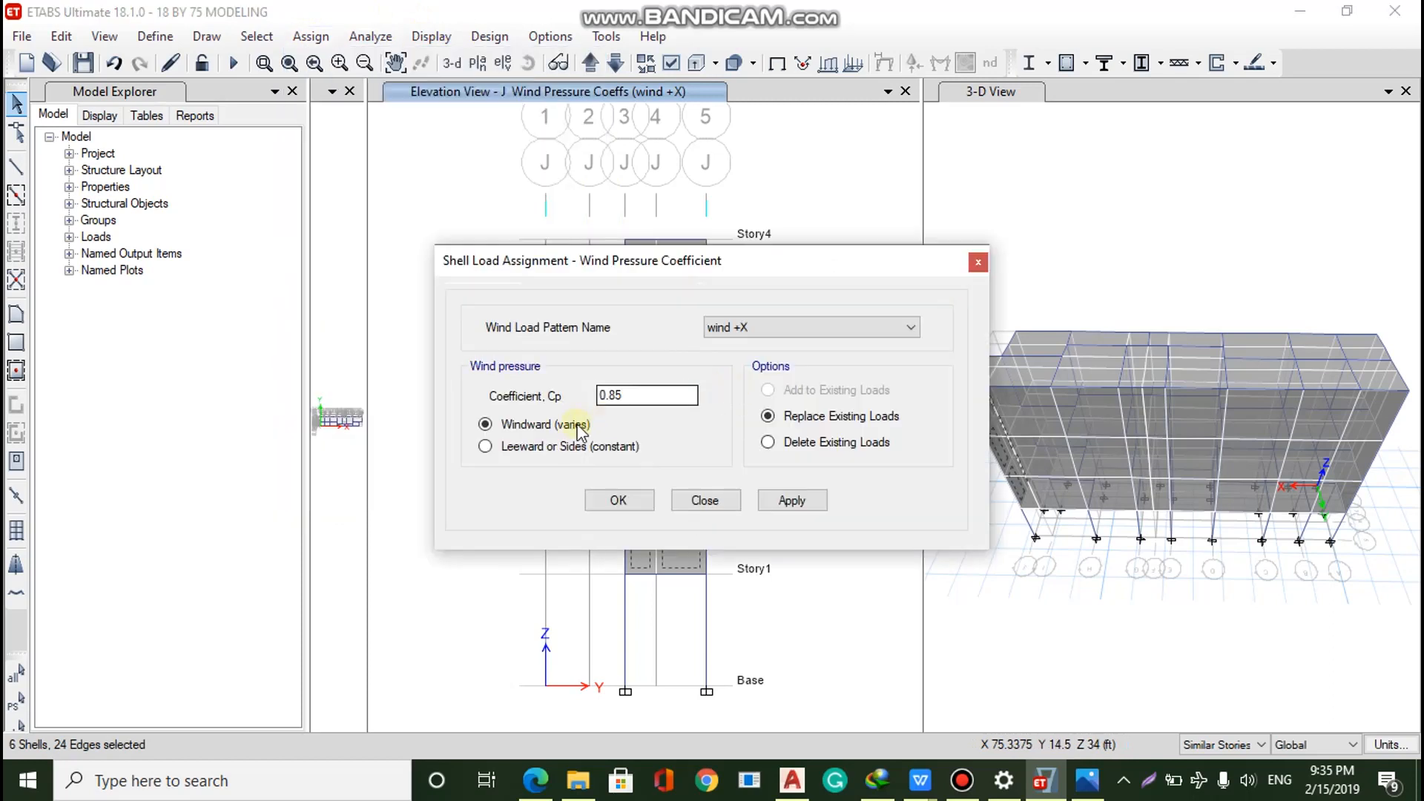
pyautogui.click(541, 447)
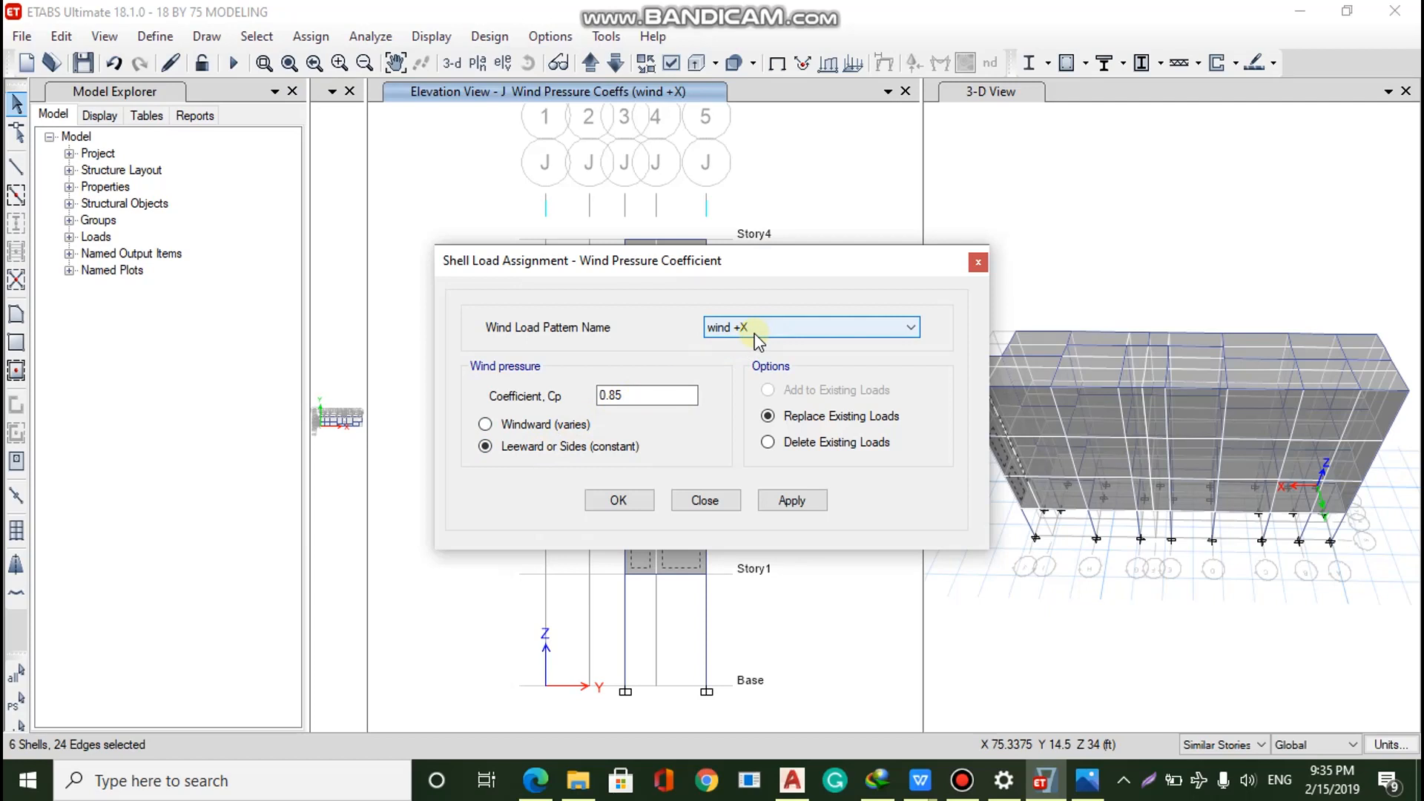
pyautogui.click(638, 396)
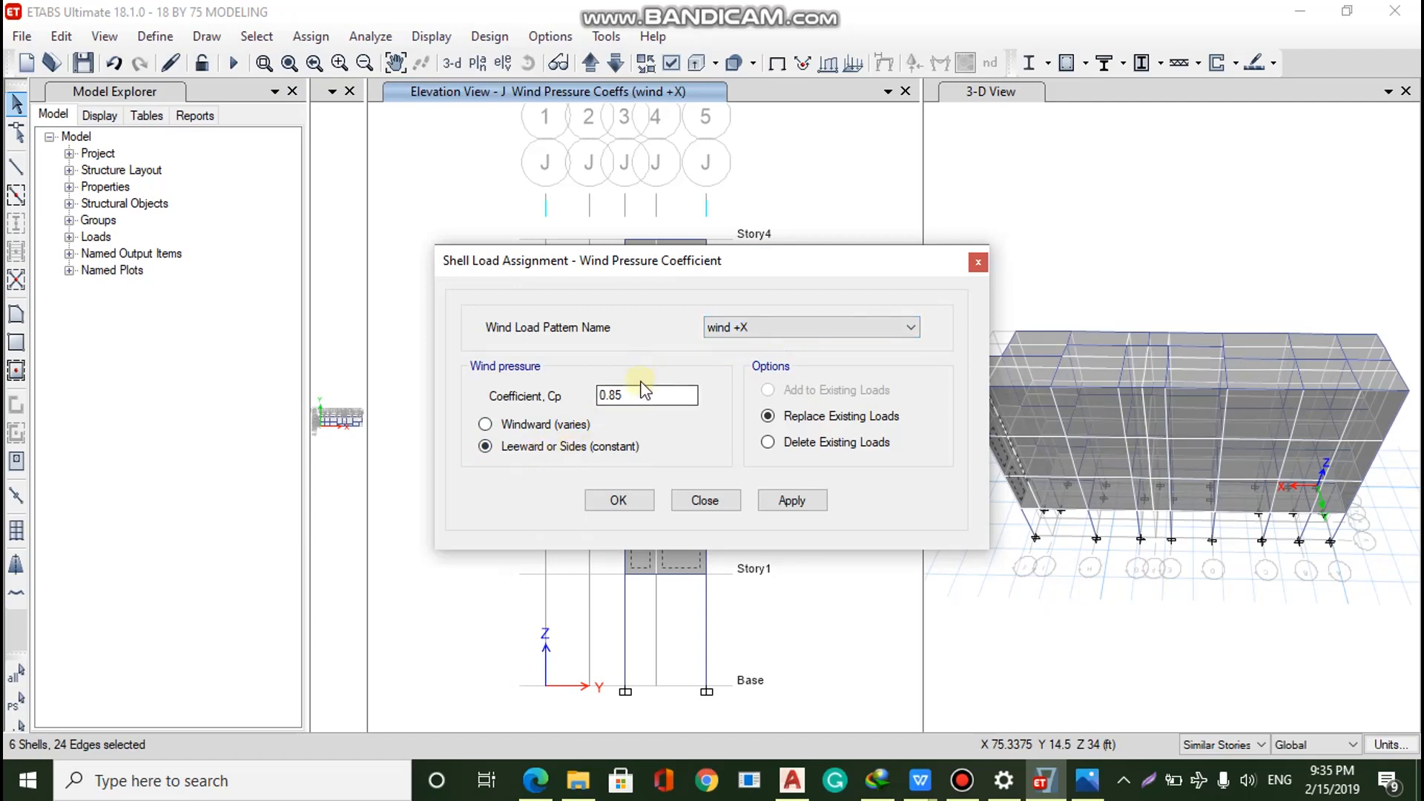
pyautogui.write('5')
pyautogui.click(791, 500)
pyautogui.click(784, 502)
pyautogui.click(792, 501)
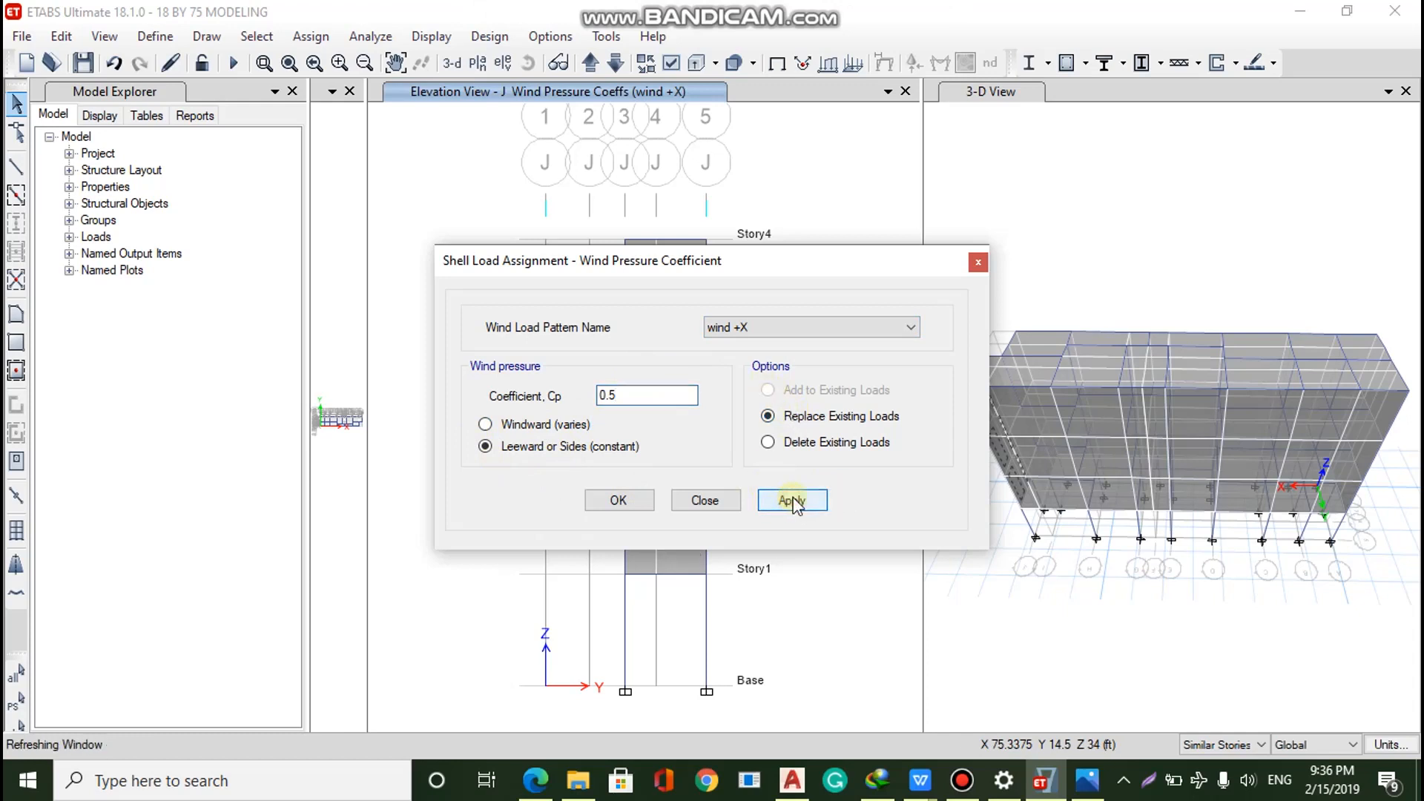
pyautogui.click(641, 500)
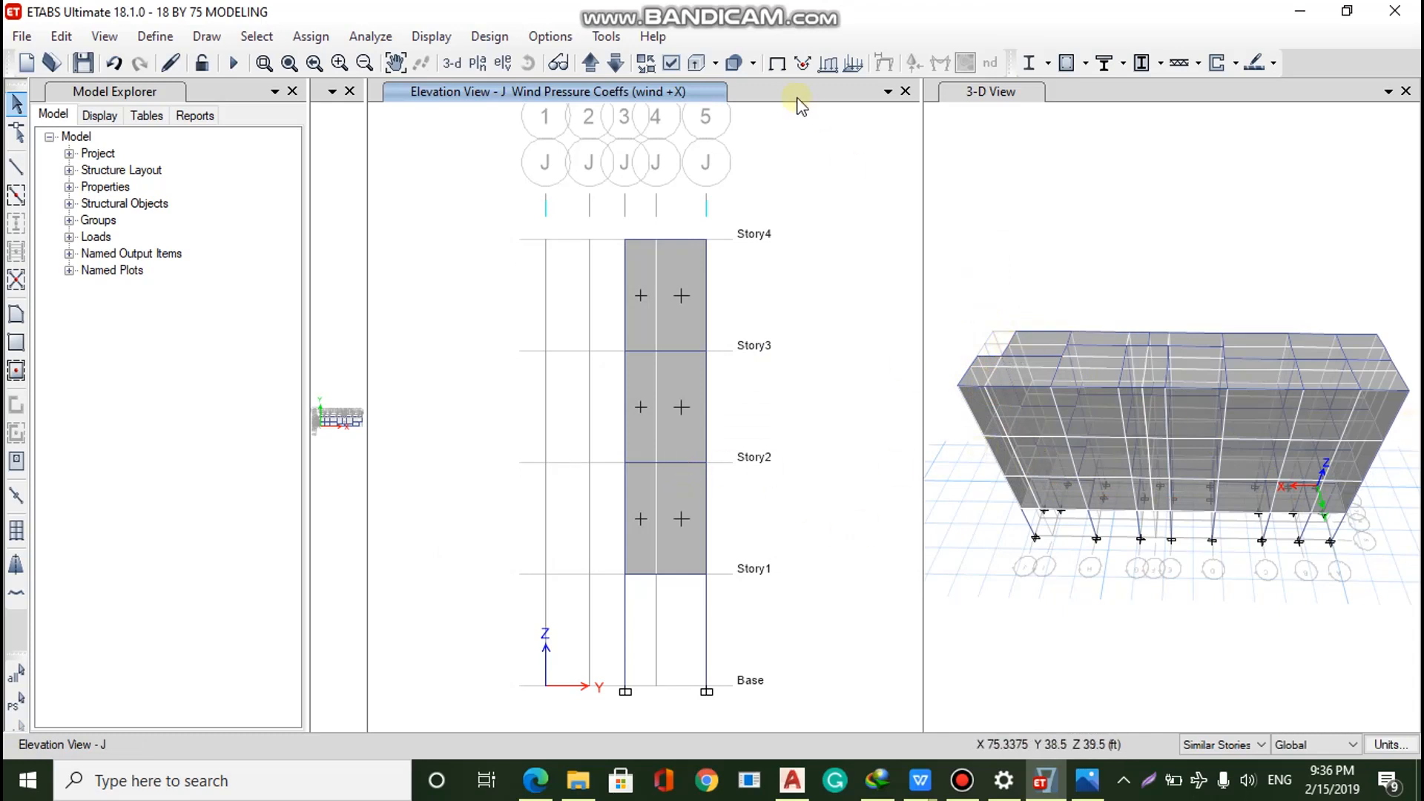
# Display the elevation at grid line I and assign its wall shells the leeward coefficient of 0.5 for wind +X
pyautogui.click(621, 63)
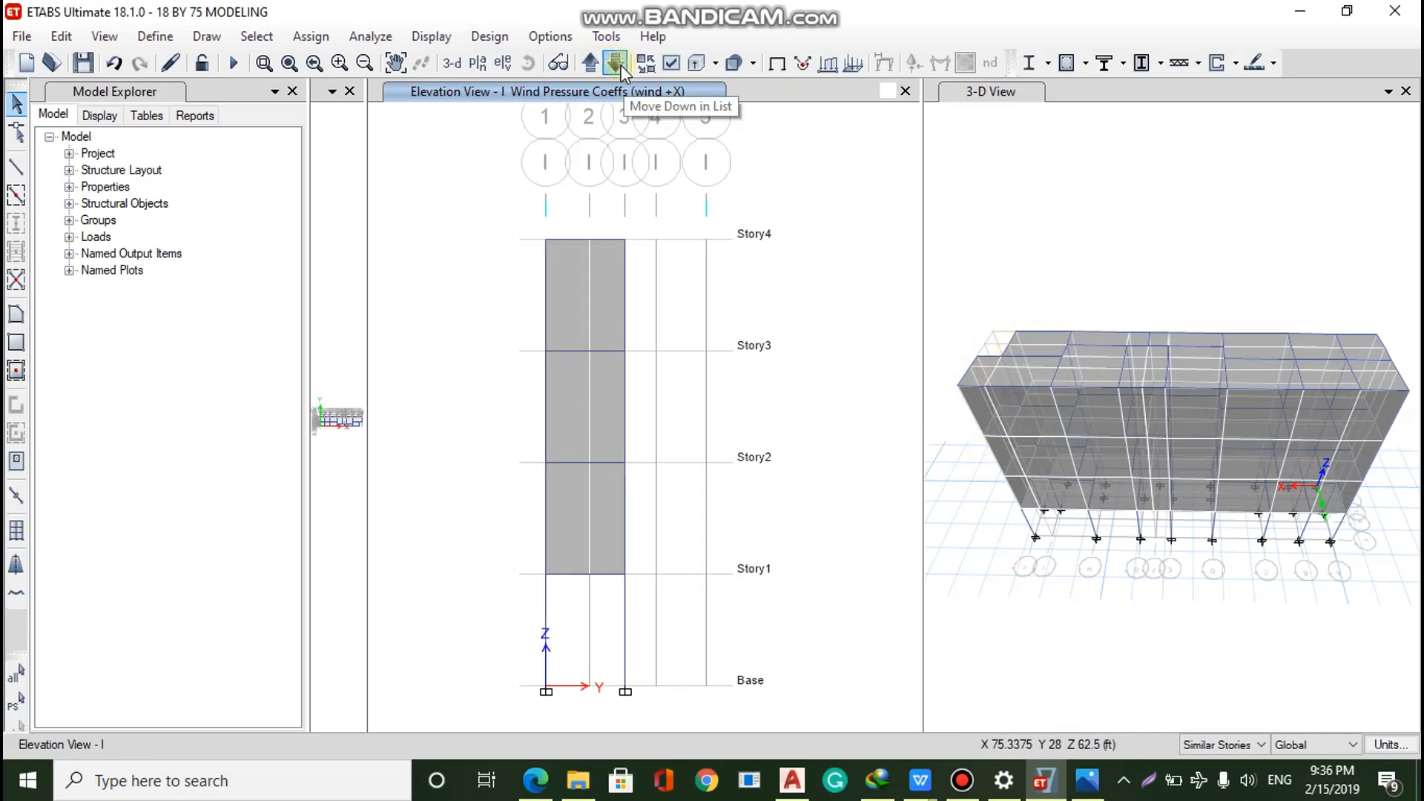
pyautogui.click(606, 289)
pyautogui.click(579, 282)
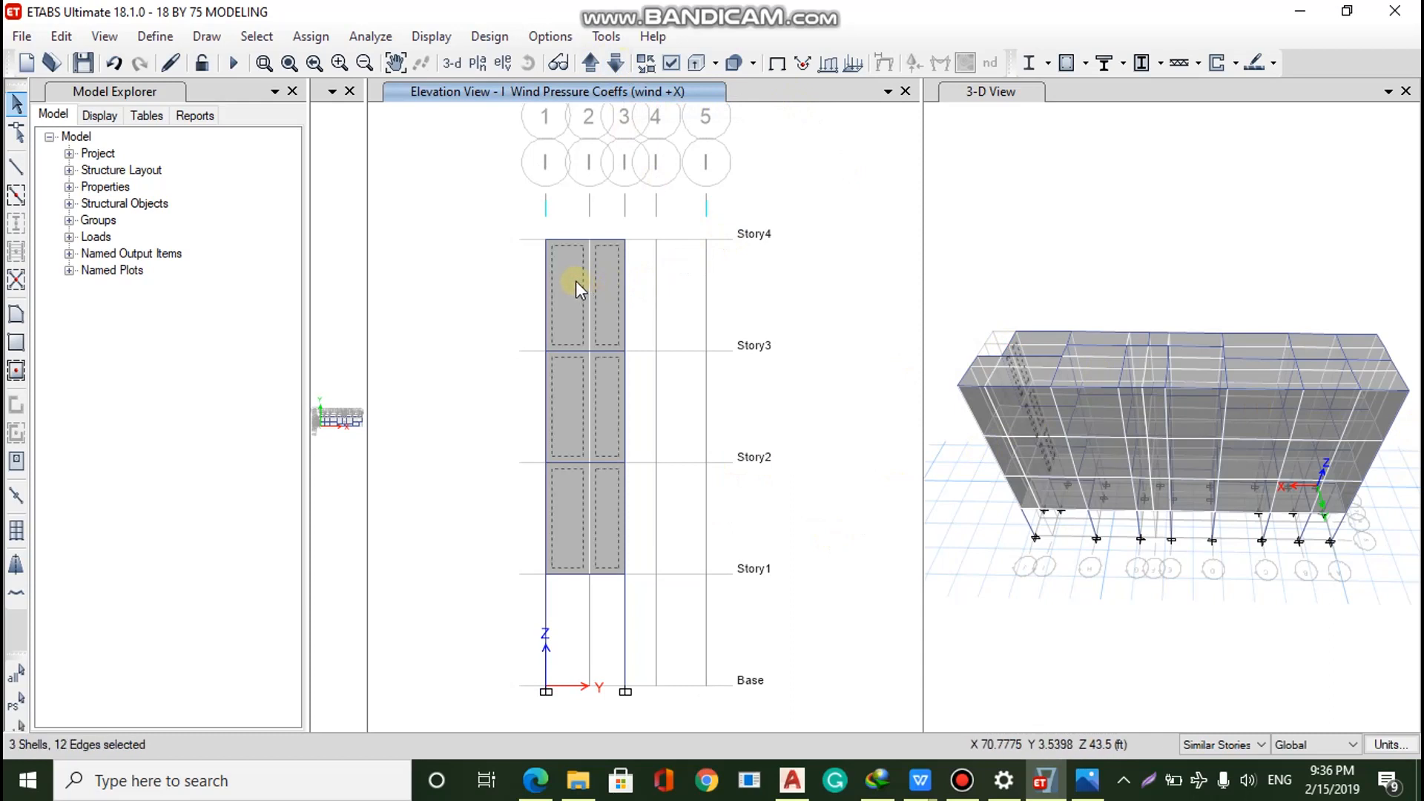
pyautogui.click(311, 36)
pyautogui.moveTo(517, 261)
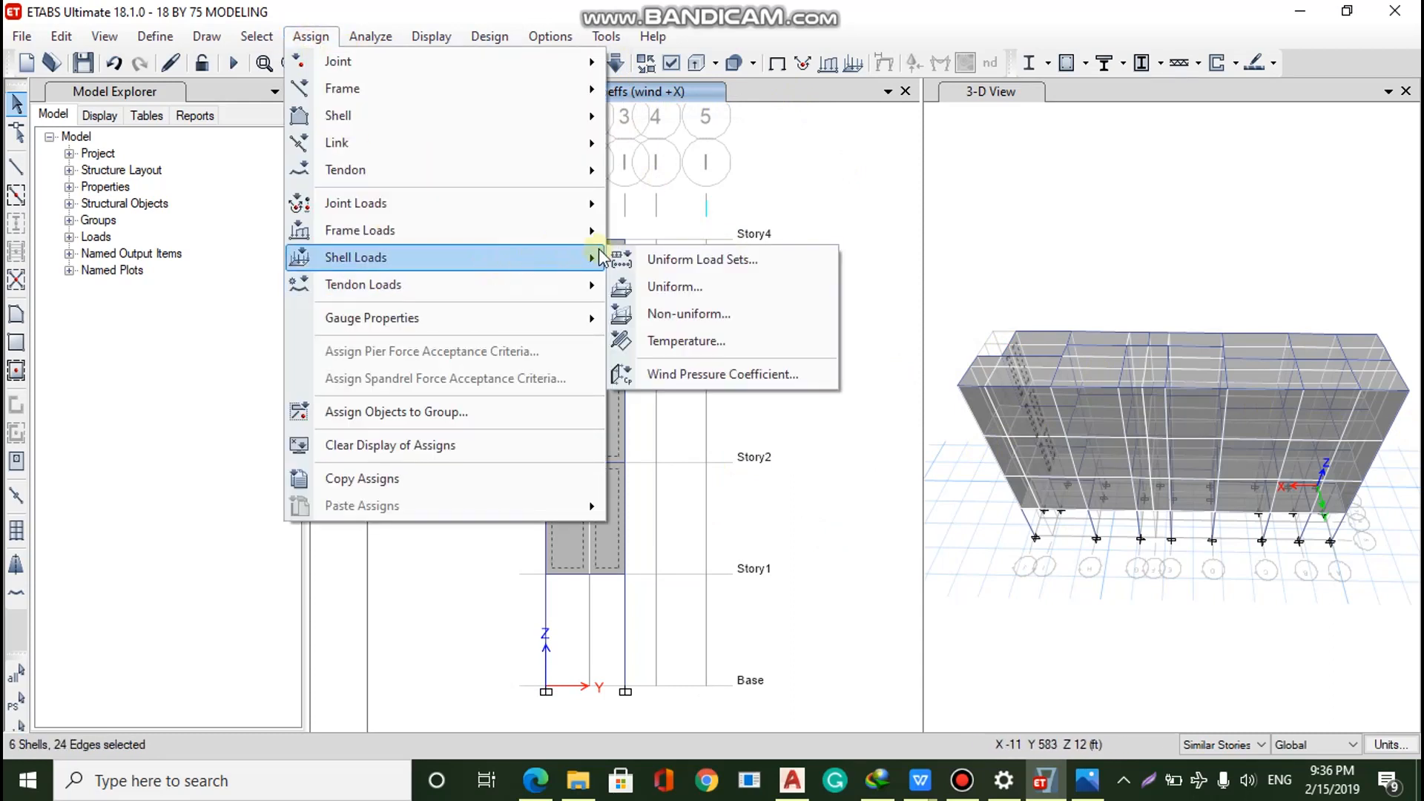
pyautogui.click(693, 375)
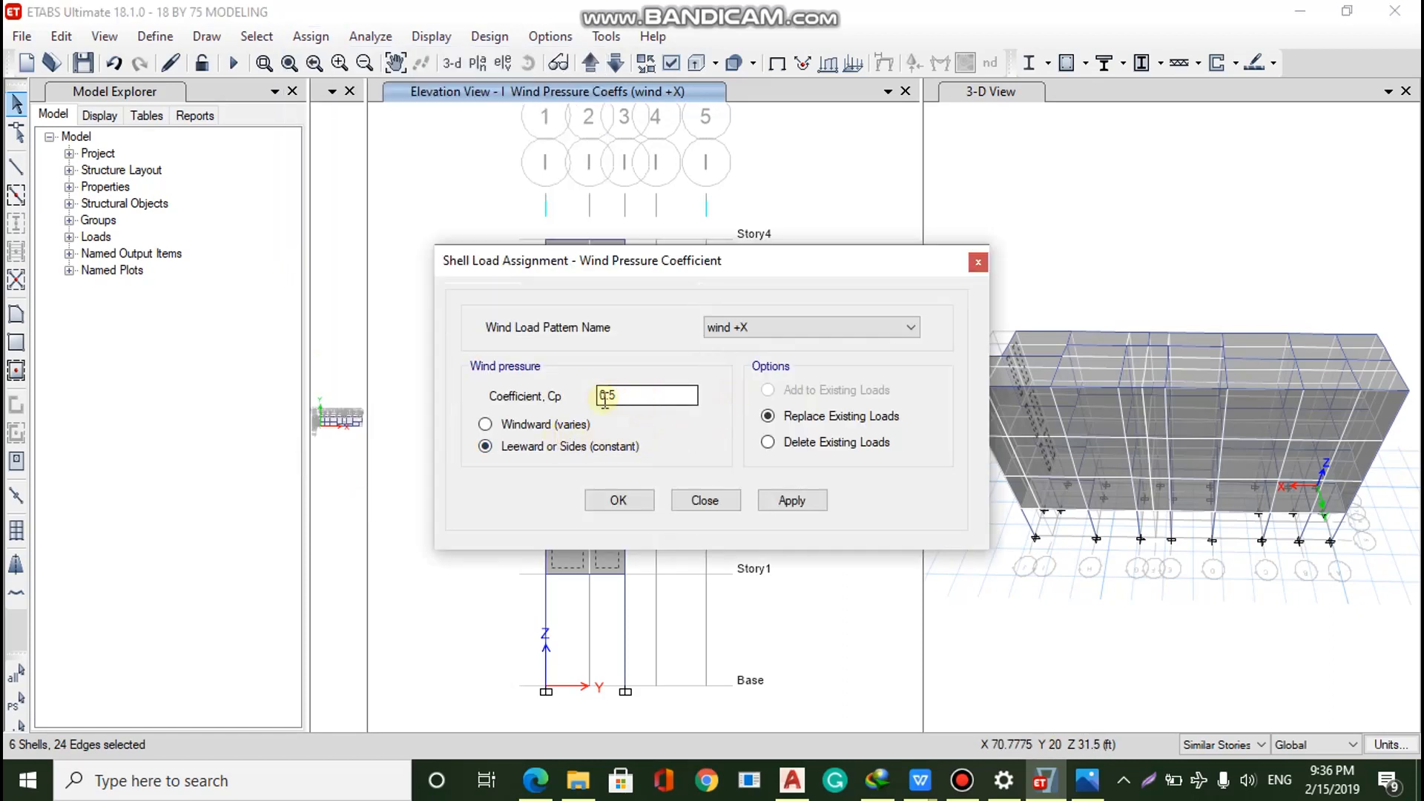
pyautogui.click(792, 500)
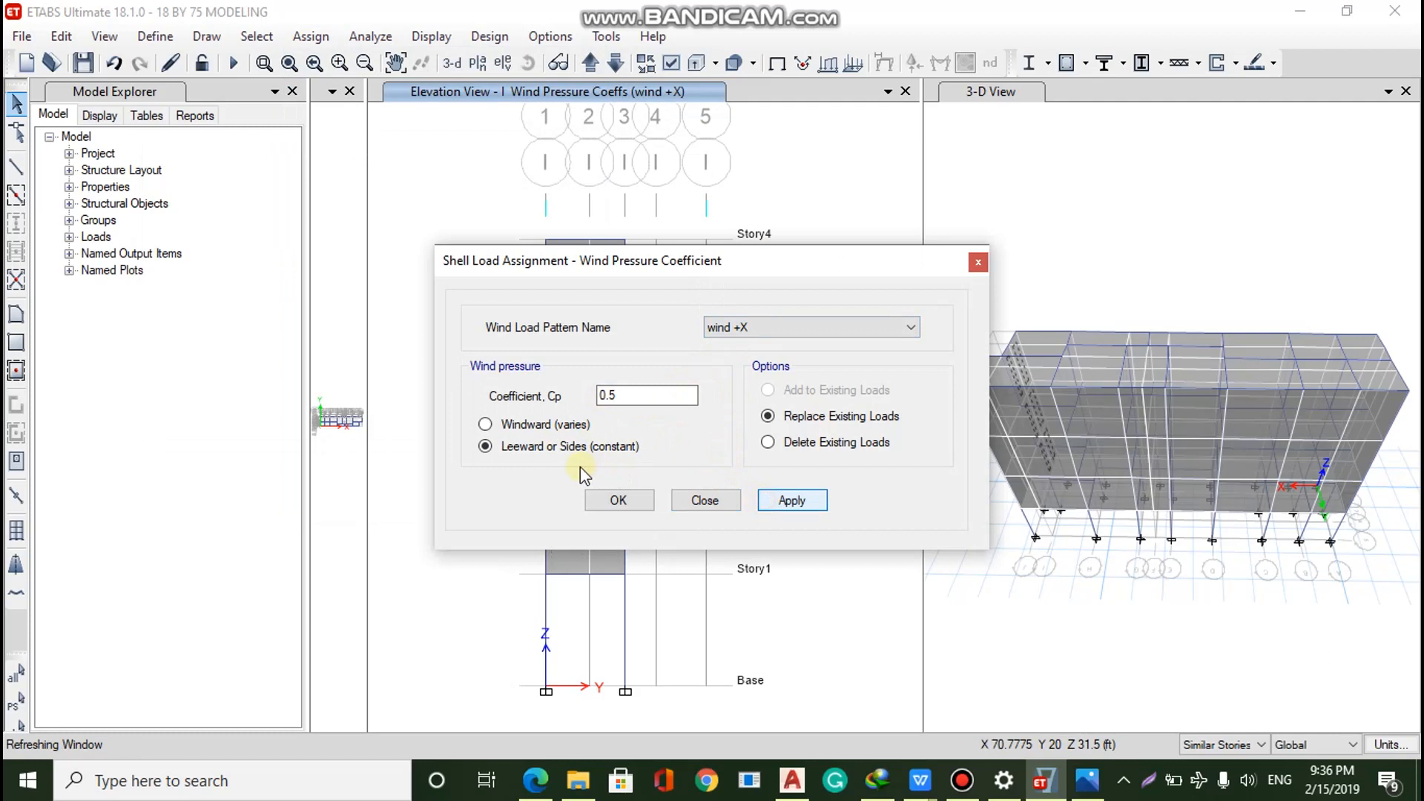
pyautogui.click(619, 500)
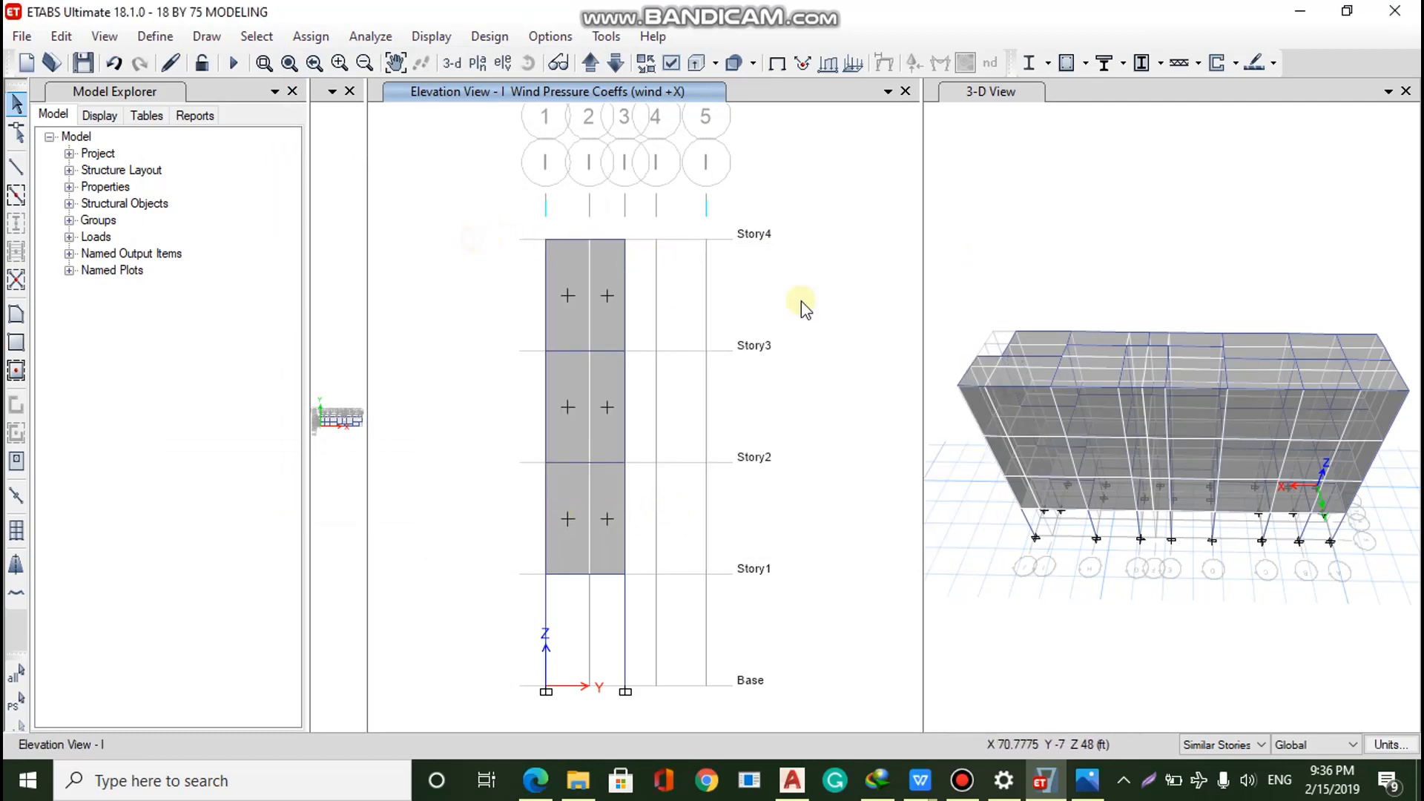
# Check the grid labels along the building's long side in 3-D, and display the elevation at grid line 5
pyautogui.moveTo(922, 419); pyautogui.dragTo(771, 425)
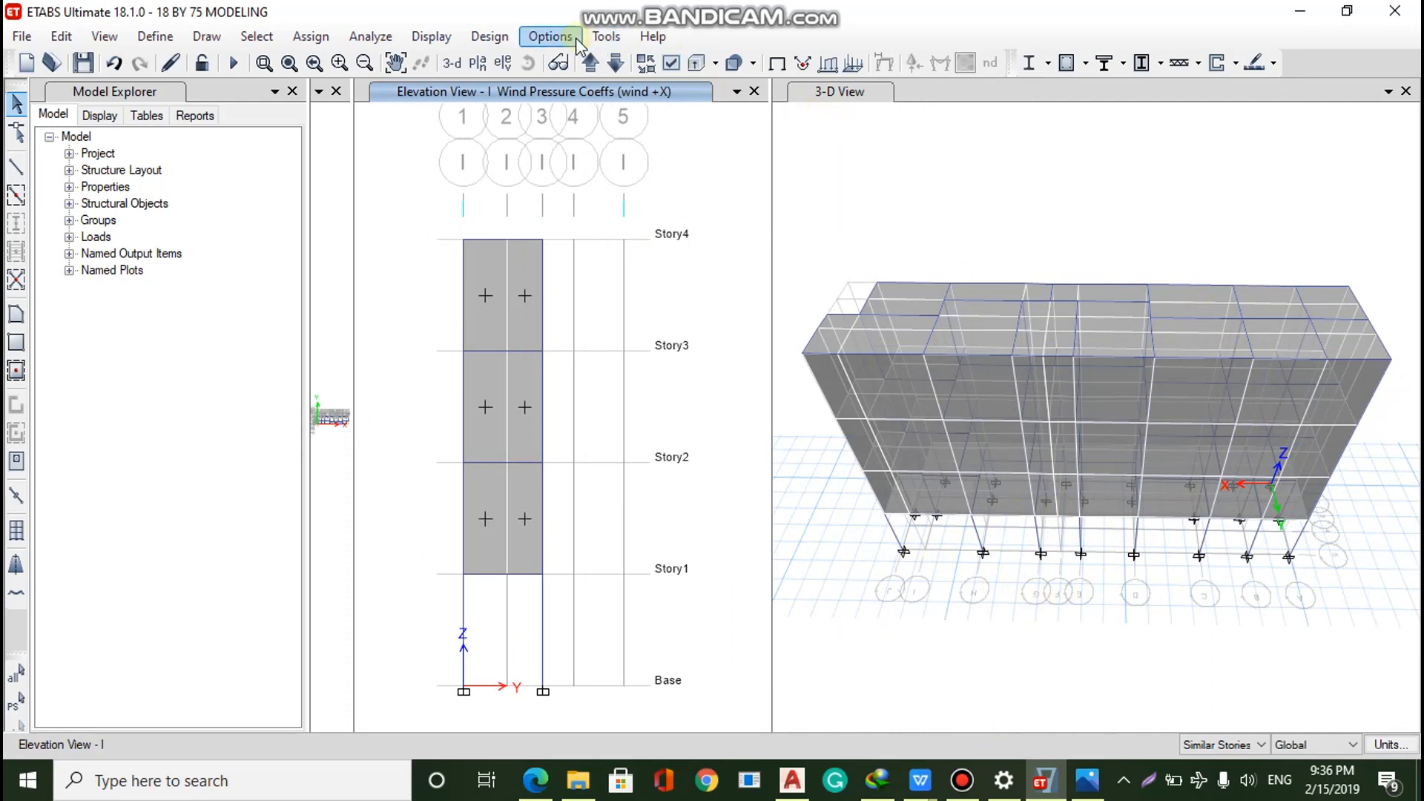
pyautogui.click(853, 92)
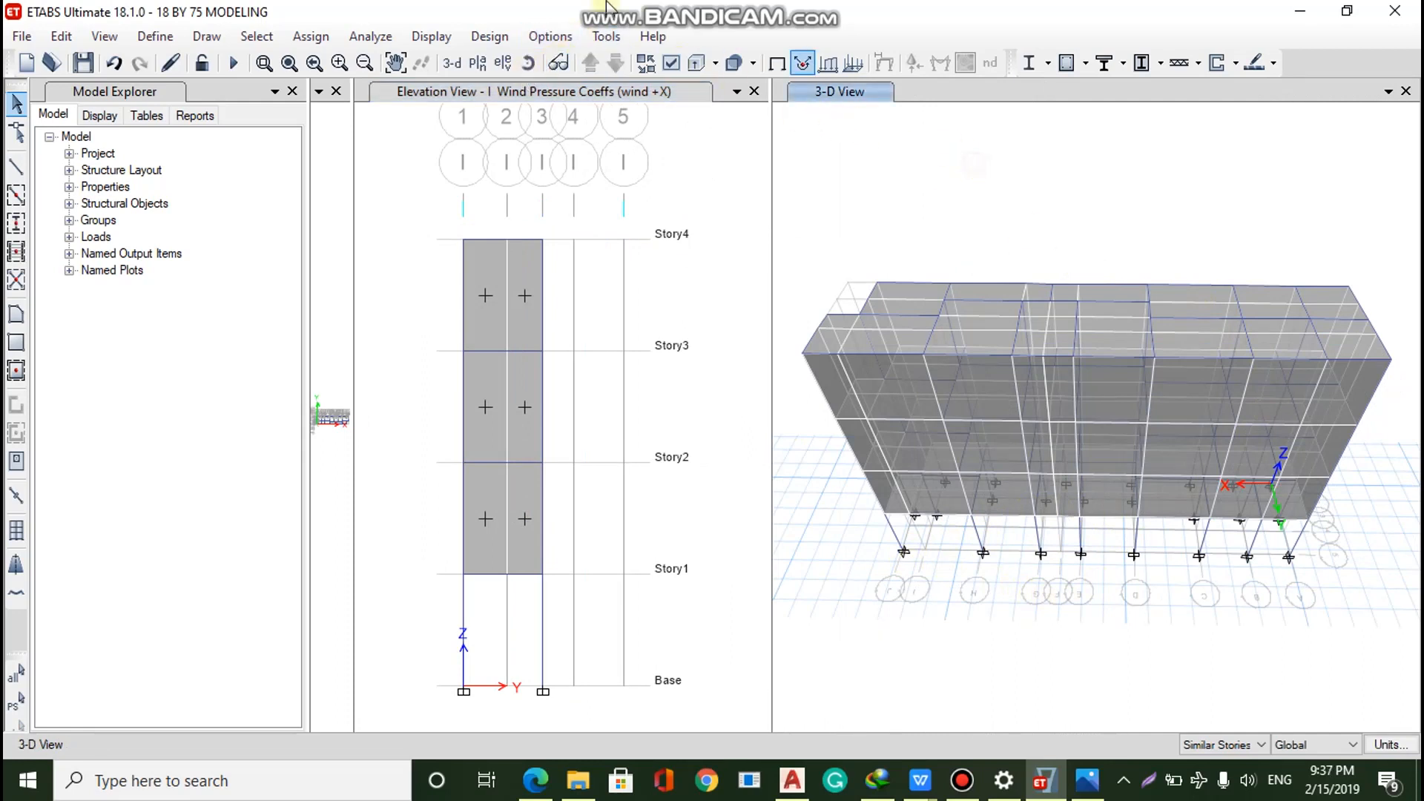
pyautogui.click(556, 62)
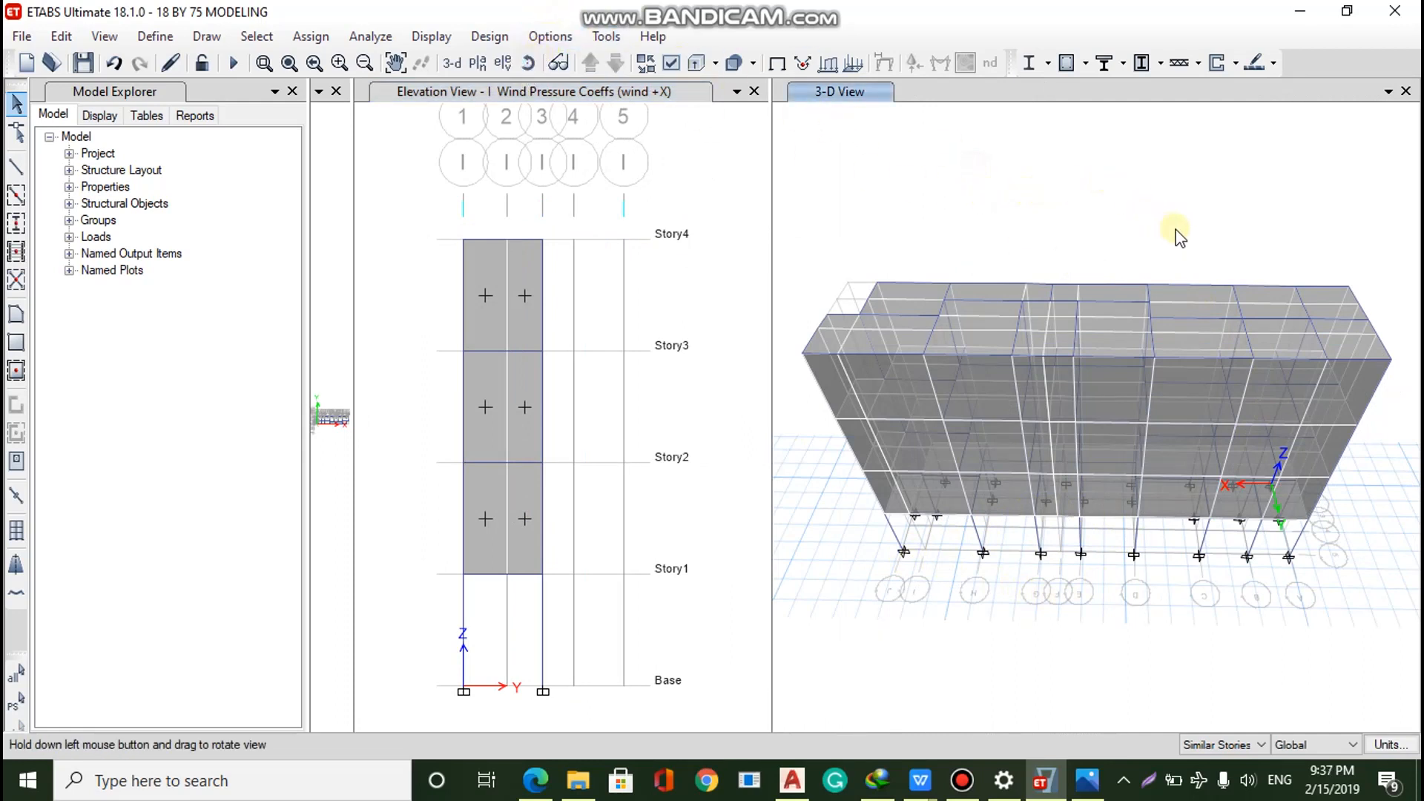
pyautogui.moveTo(1182, 235); pyautogui.dragTo(1320, 245)
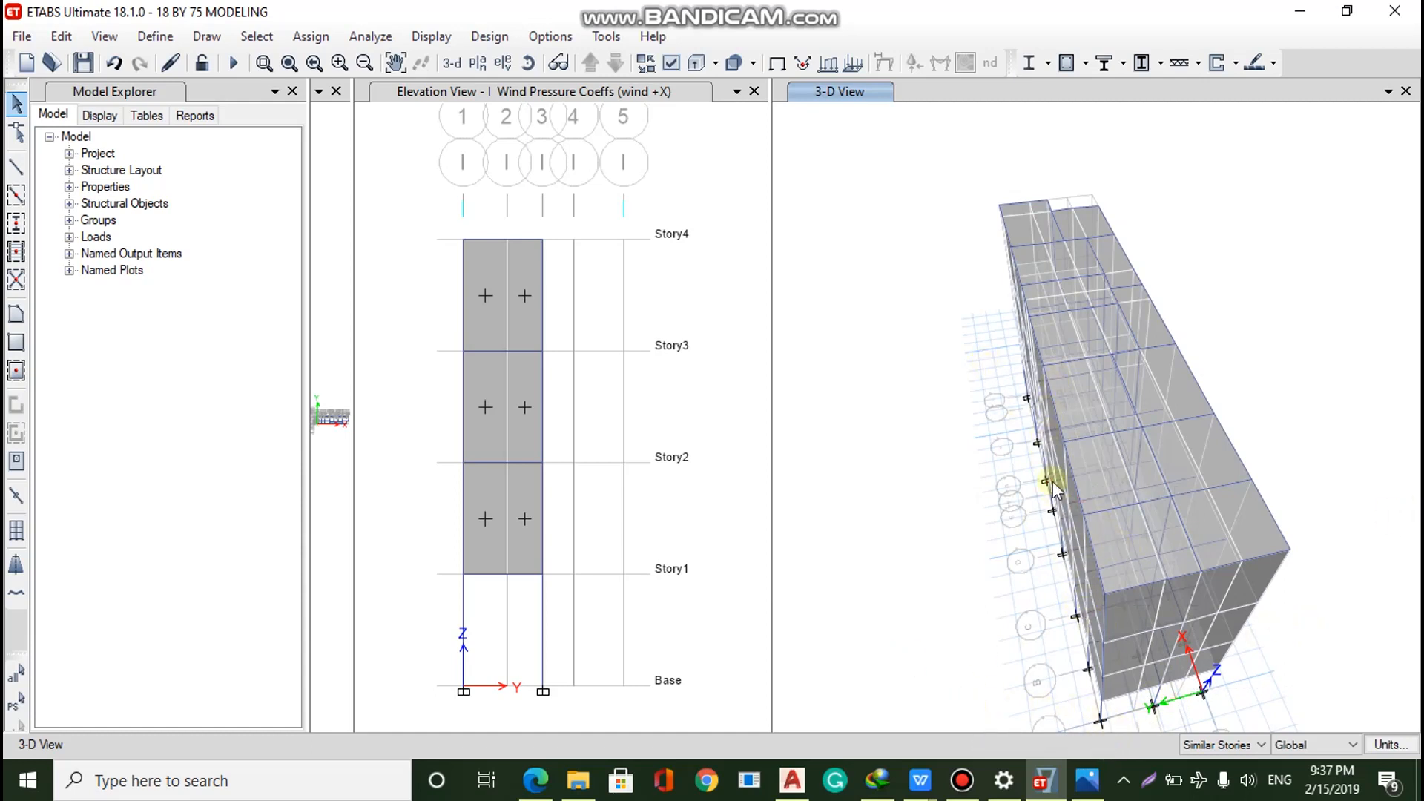
pyautogui.scroll(-5, 1034, 505)
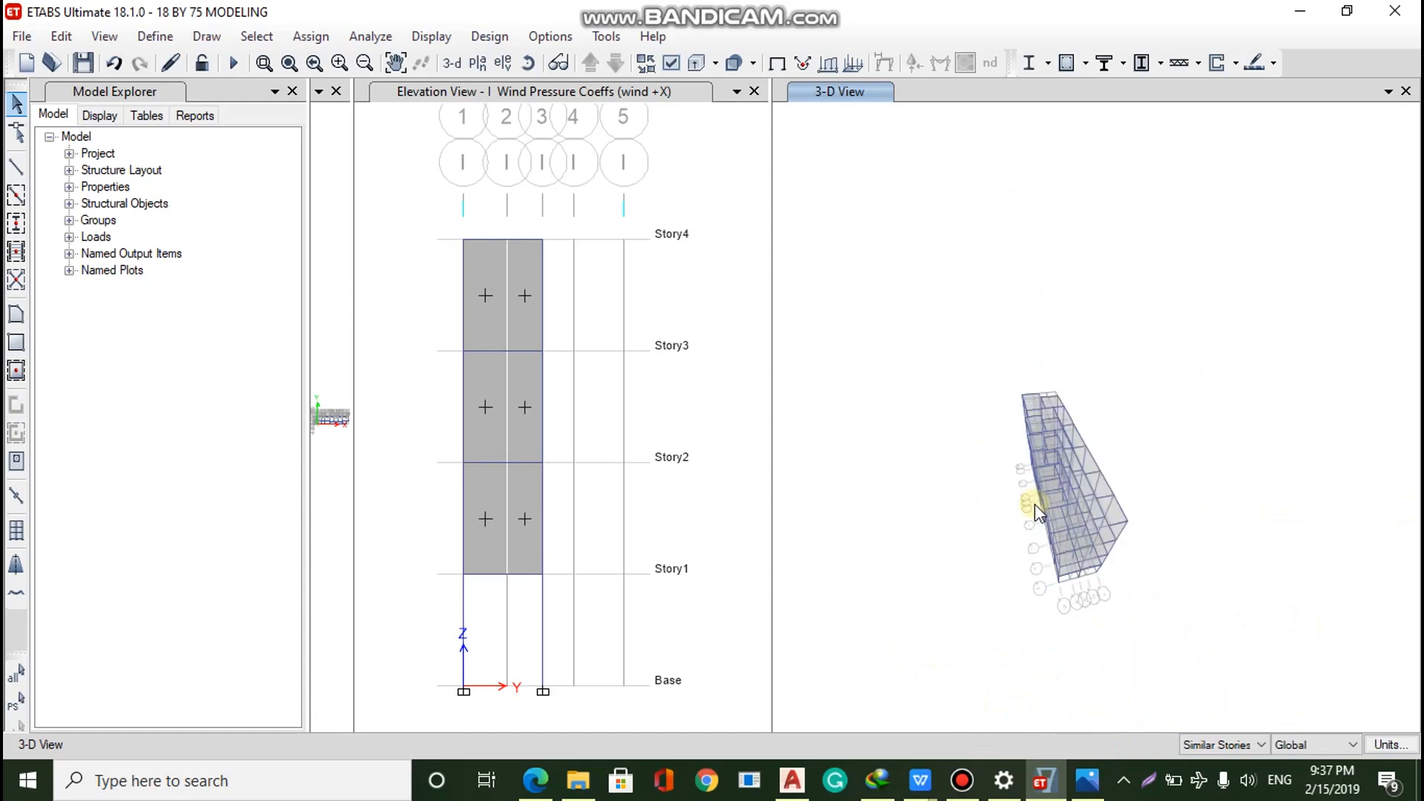
pyautogui.scroll(8, 1060, 604)
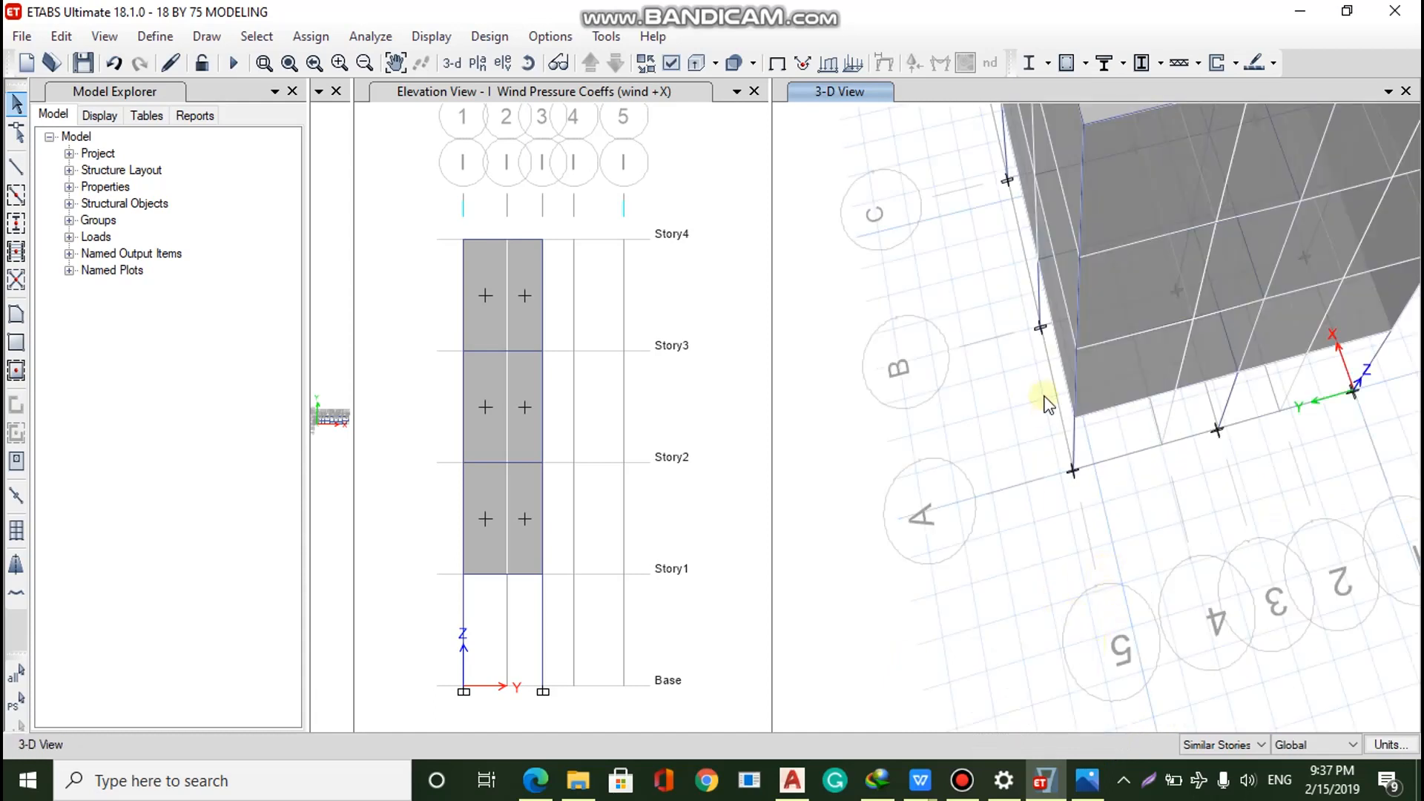
pyautogui.click(715, 331)
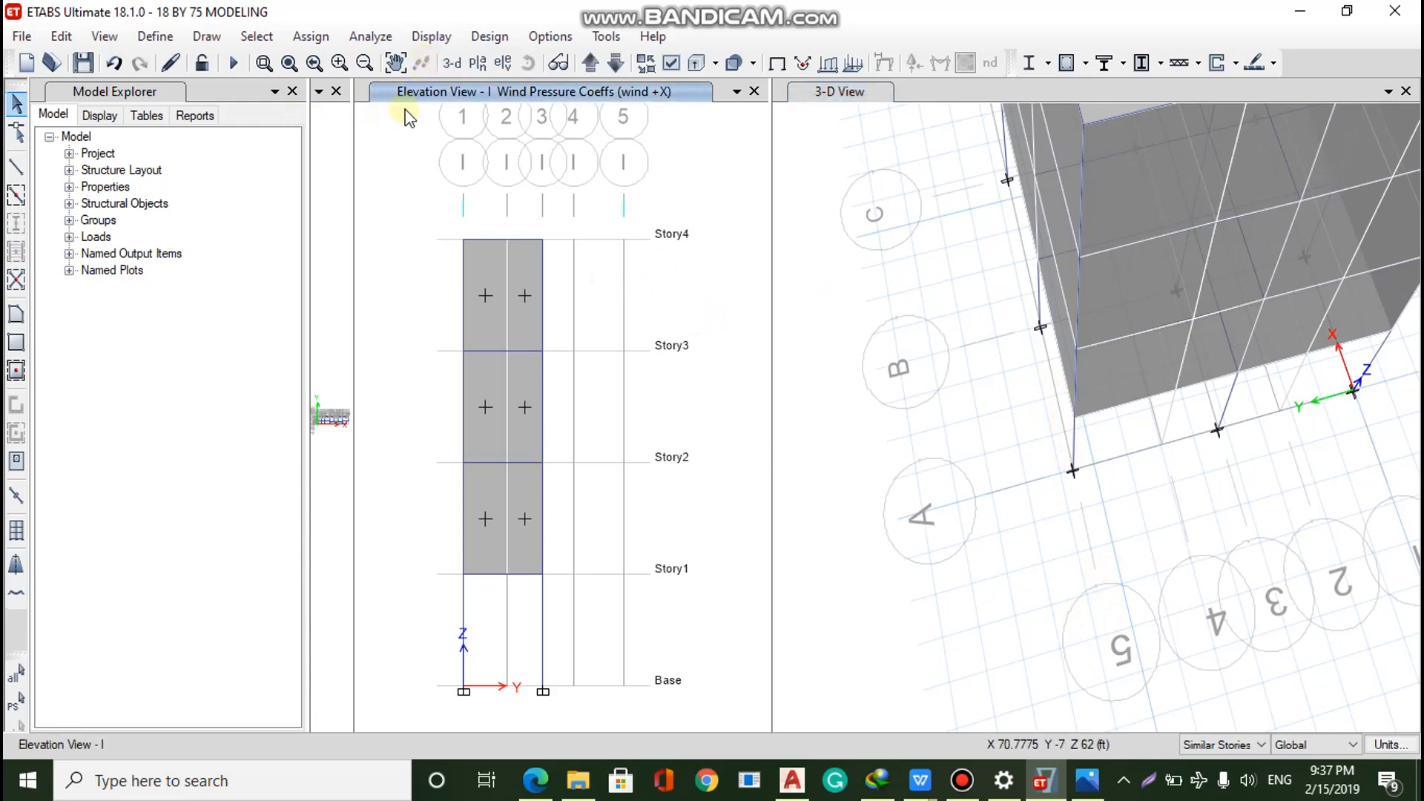
pyautogui.click(502, 70)
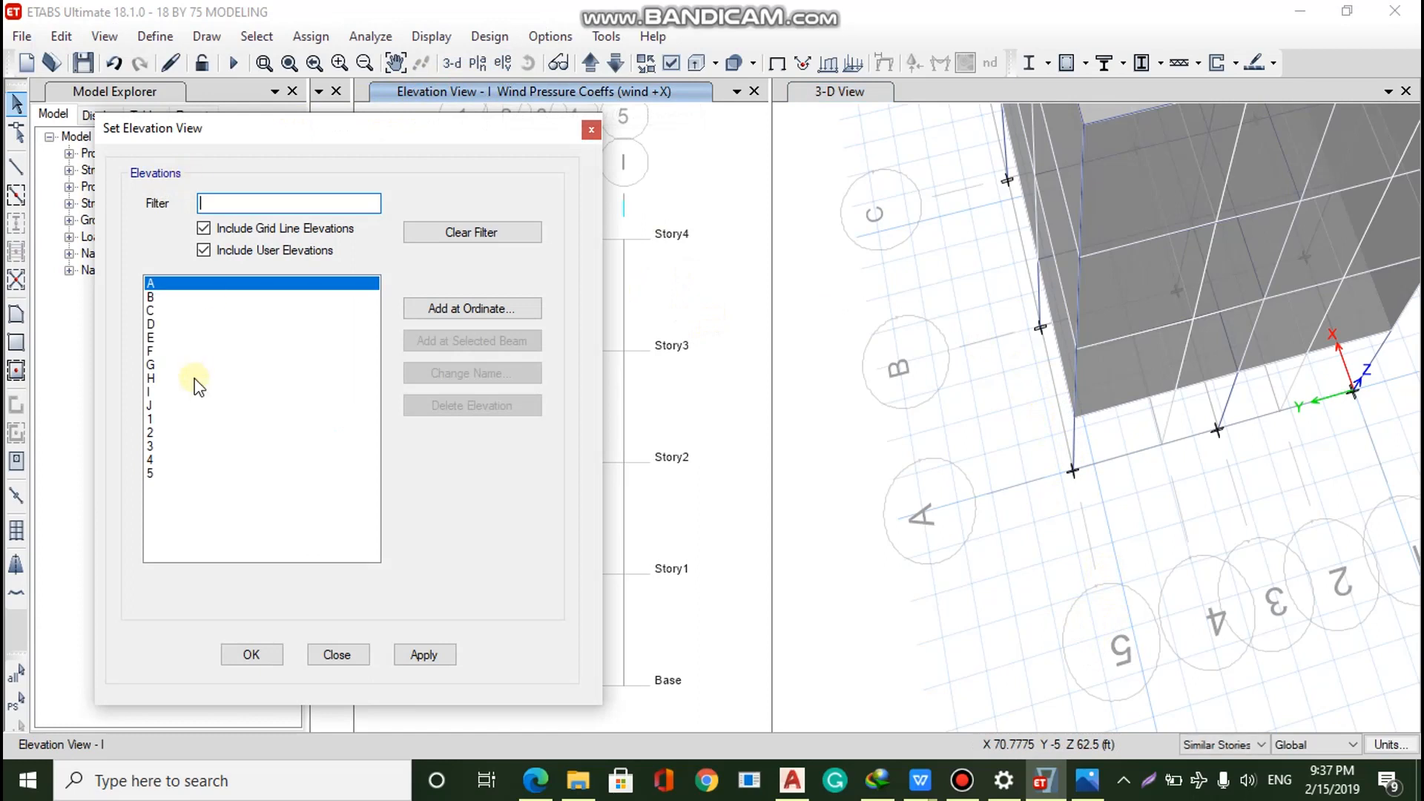
pyautogui.click(152, 473)
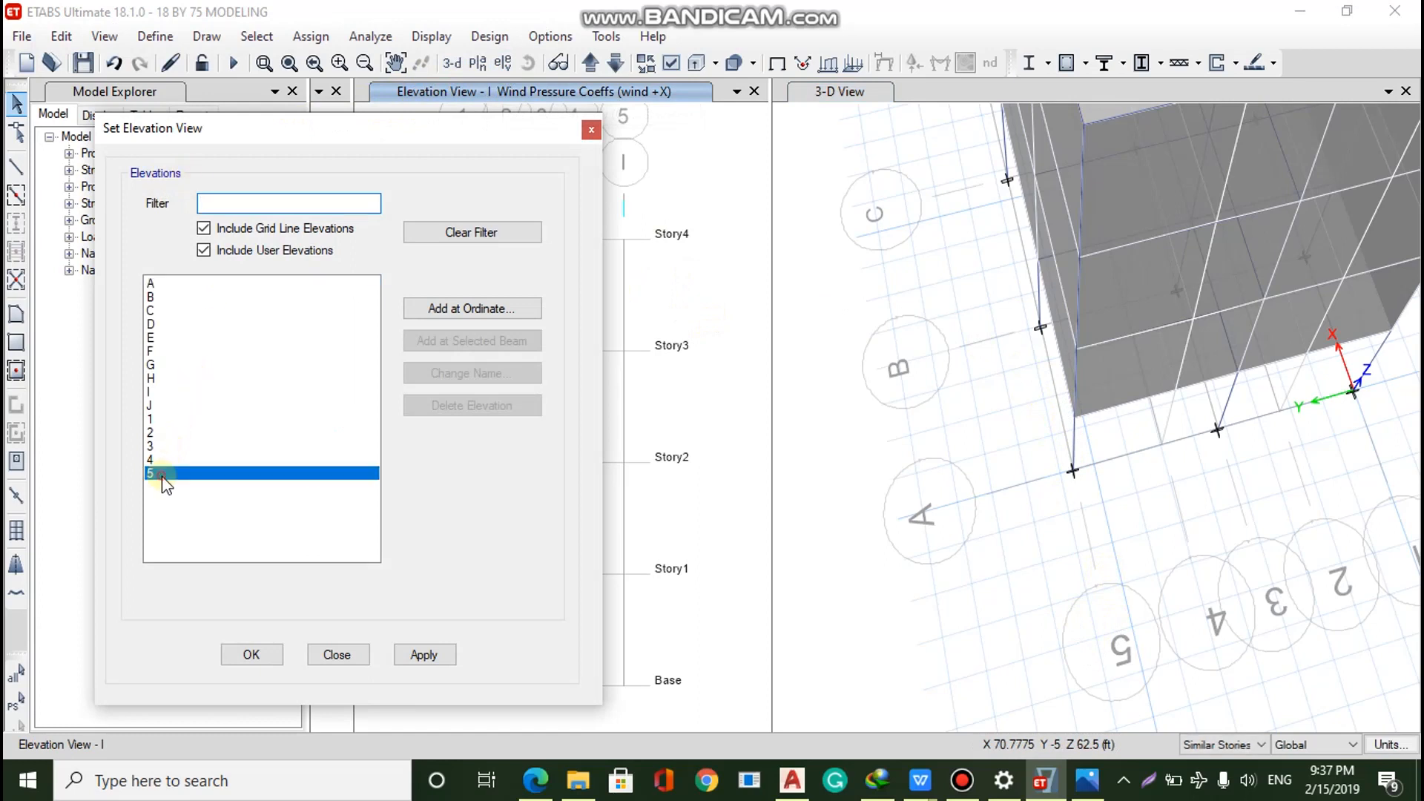
pyautogui.click(421, 655)
pyautogui.click(250, 655)
pyautogui.click(243, 657)
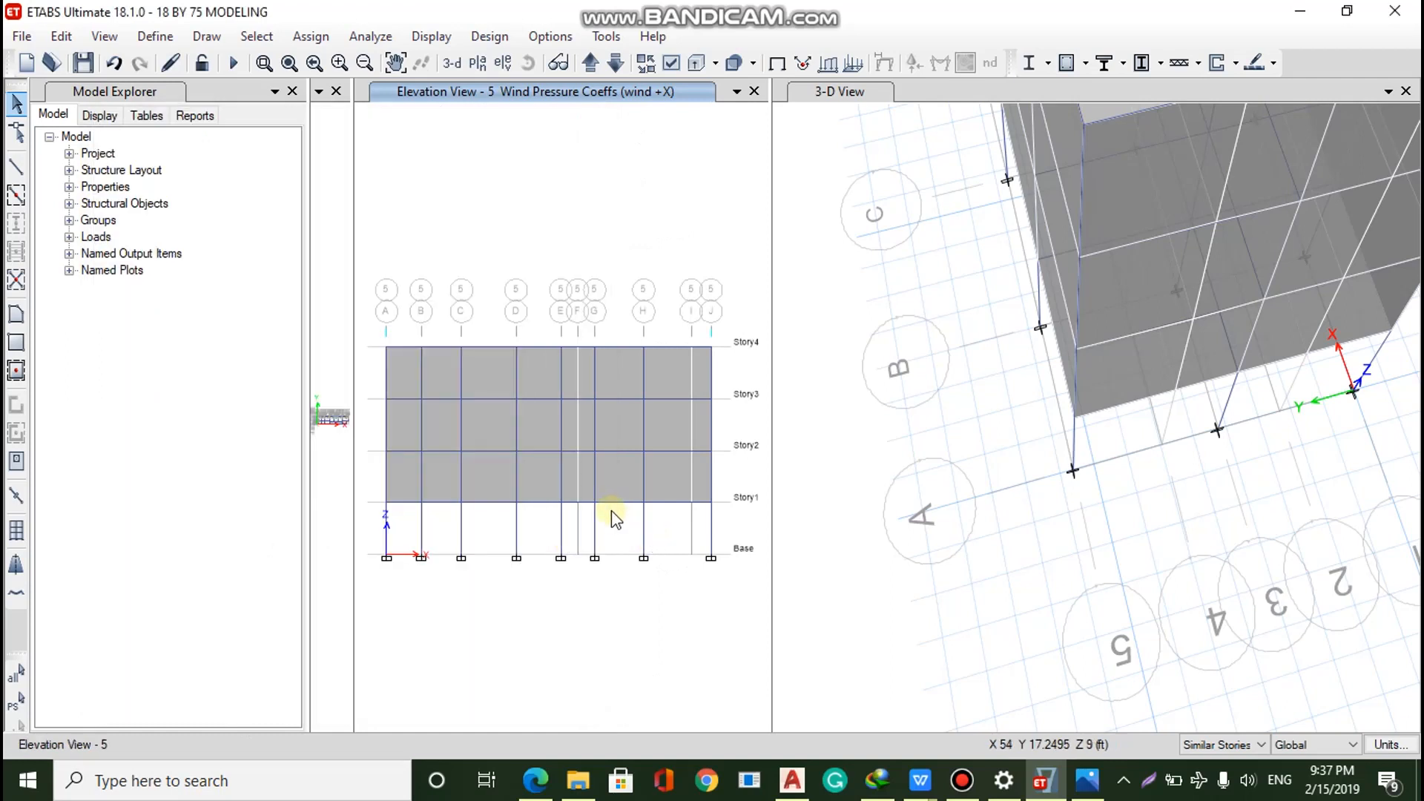
# Assign a windward pressure coefficient of 0.8 for wind -y to all wall shells on elevation 5 between Story1 and Story4
pyautogui.click(697, 482)
pyautogui.click(671, 483)
pyautogui.click(622, 477)
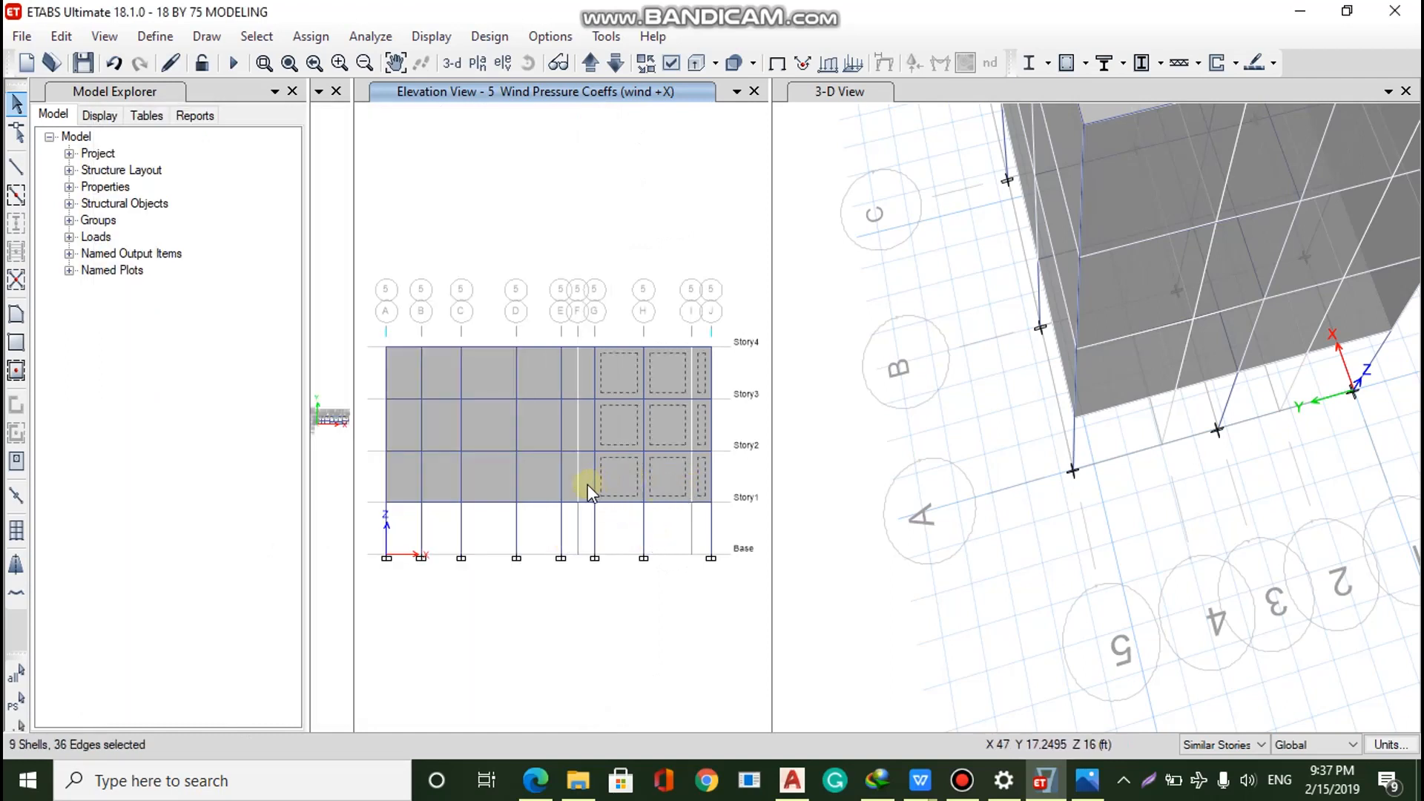
pyautogui.click(586, 484)
pyautogui.click(571, 483)
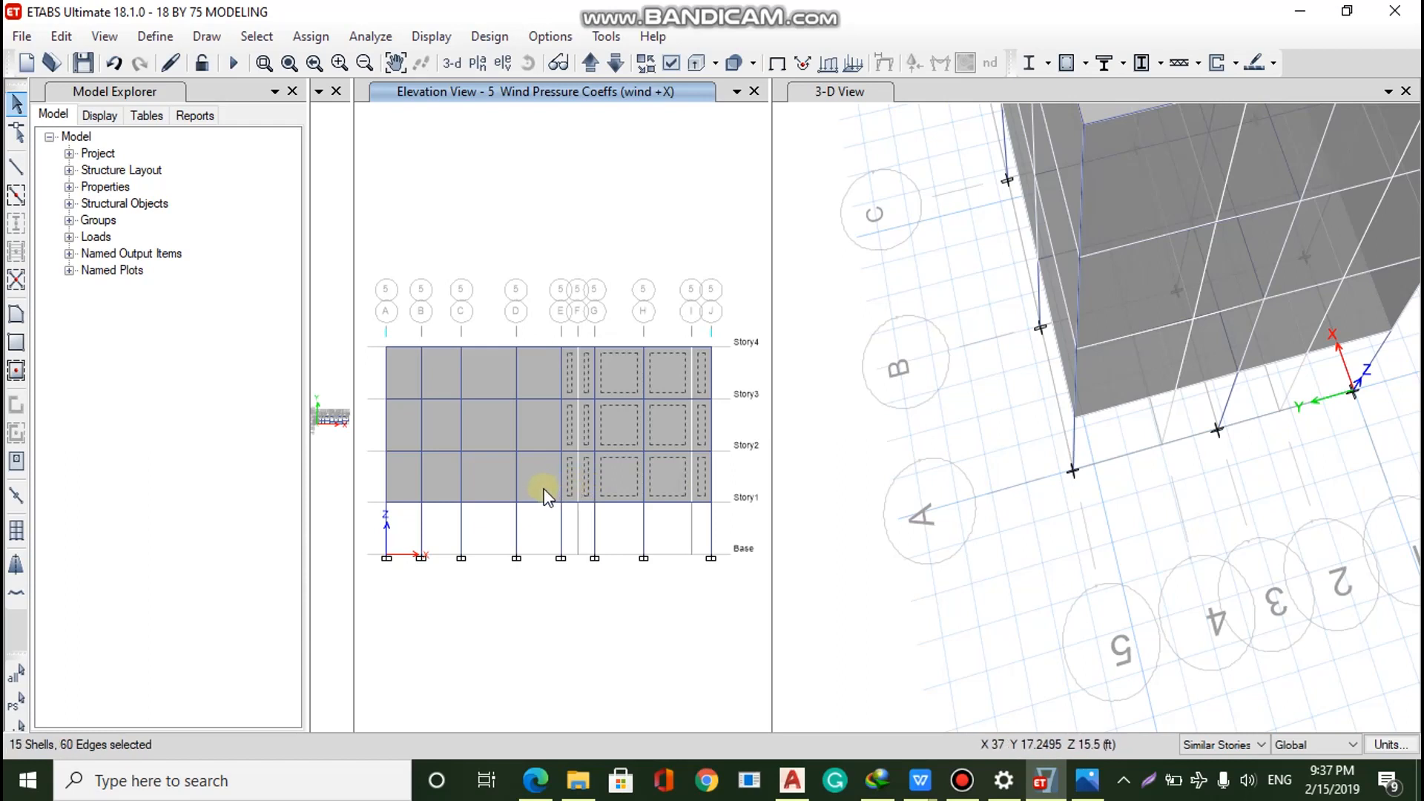
pyautogui.click(538, 486)
pyautogui.click(443, 484)
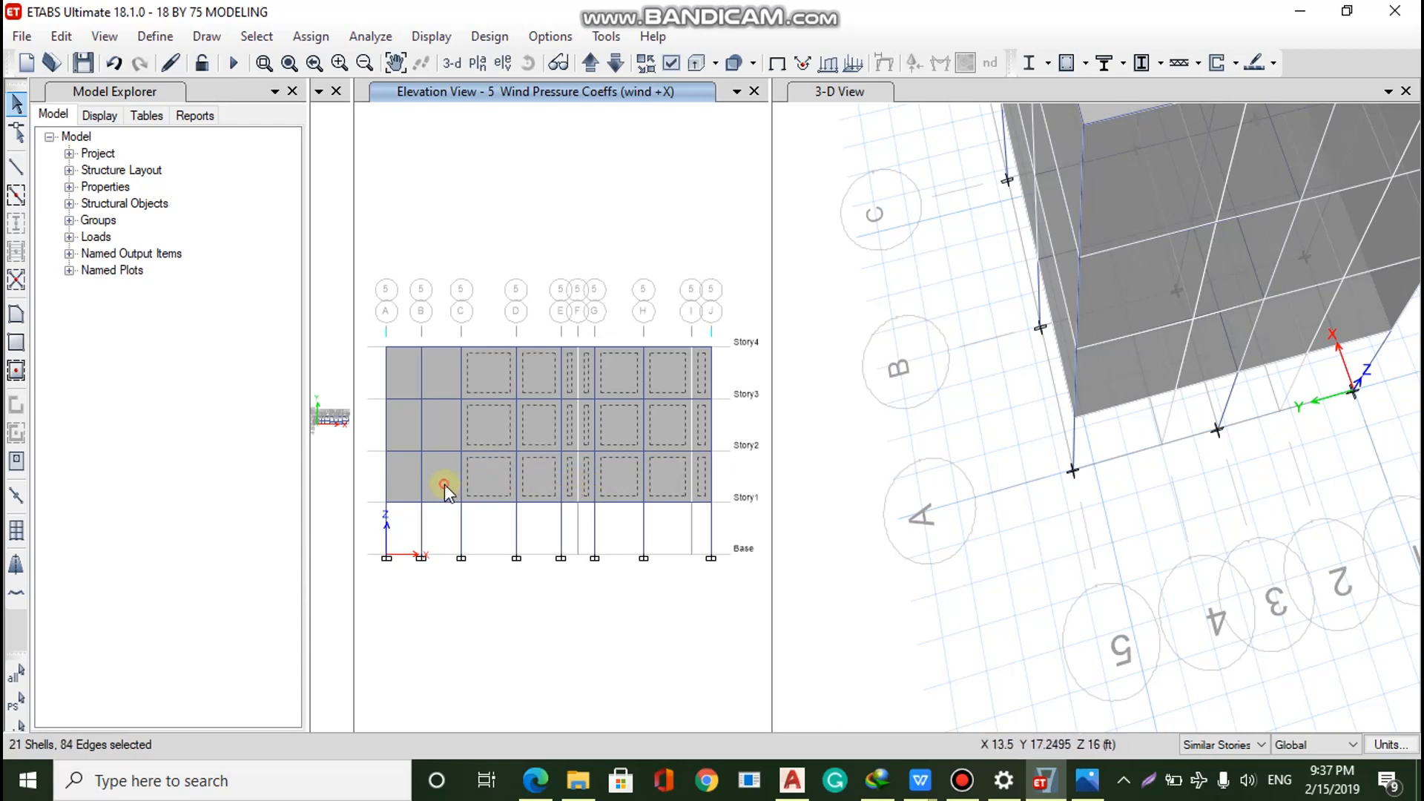
pyautogui.click(411, 482)
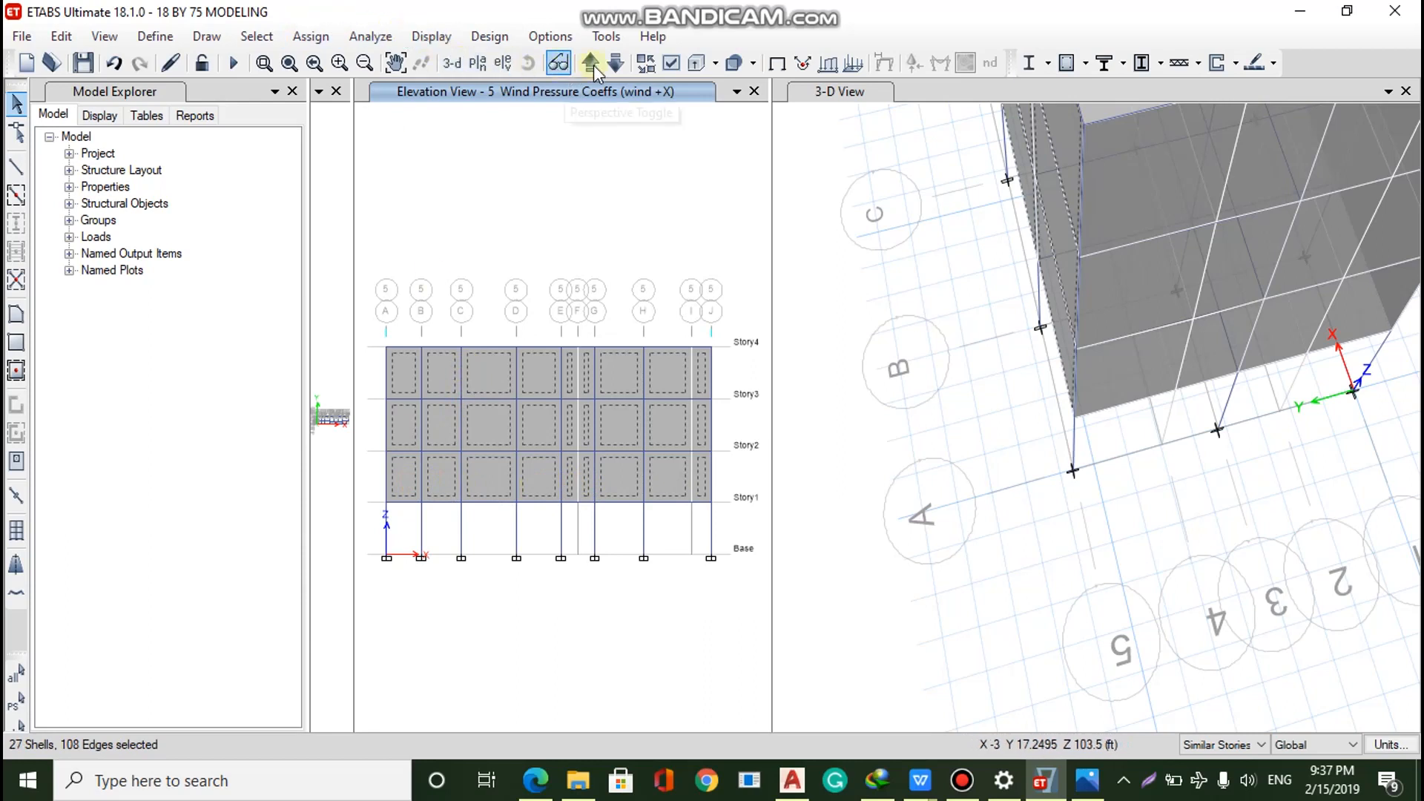
pyautogui.click(311, 37)
pyautogui.moveTo(454, 186)
pyautogui.click(786, 6)
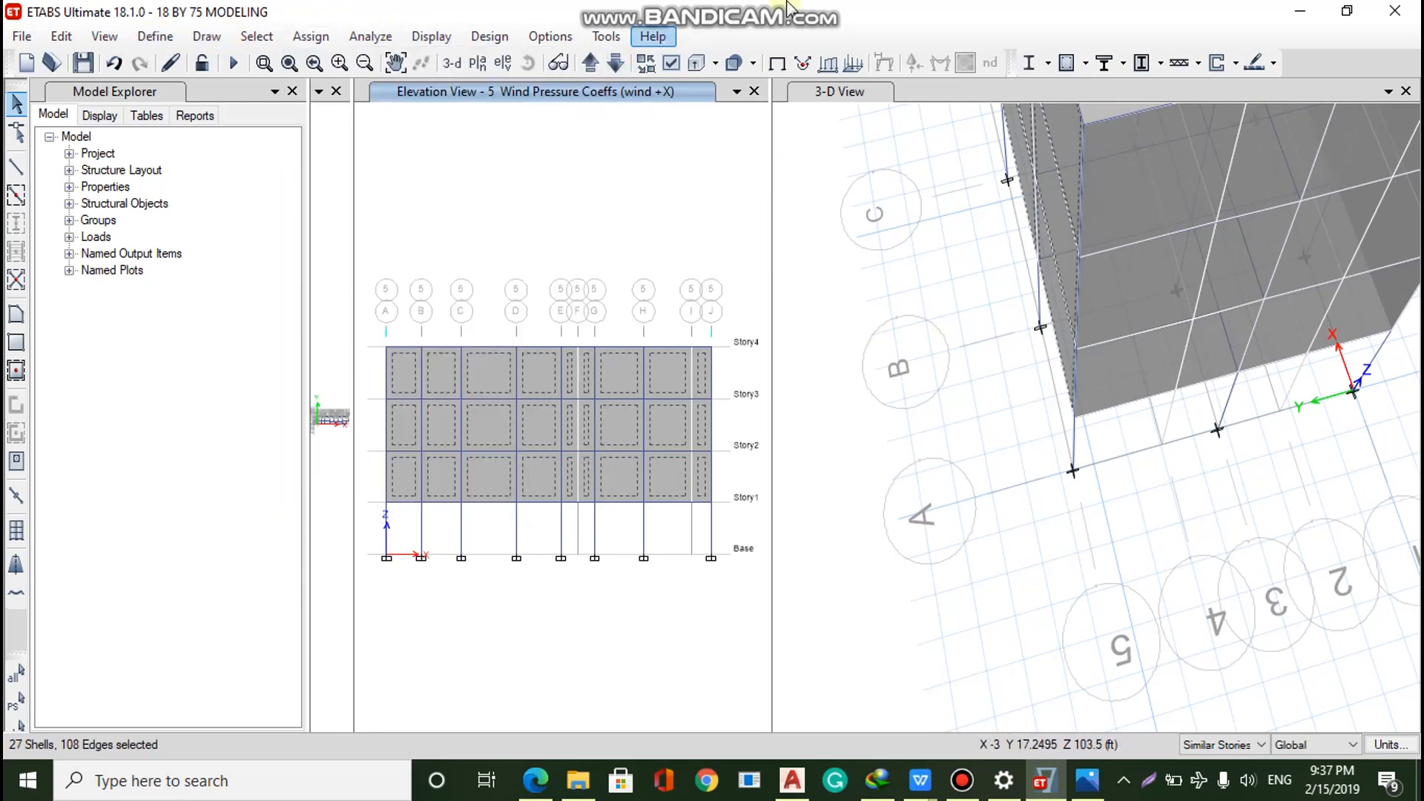
pyautogui.click(327, 43)
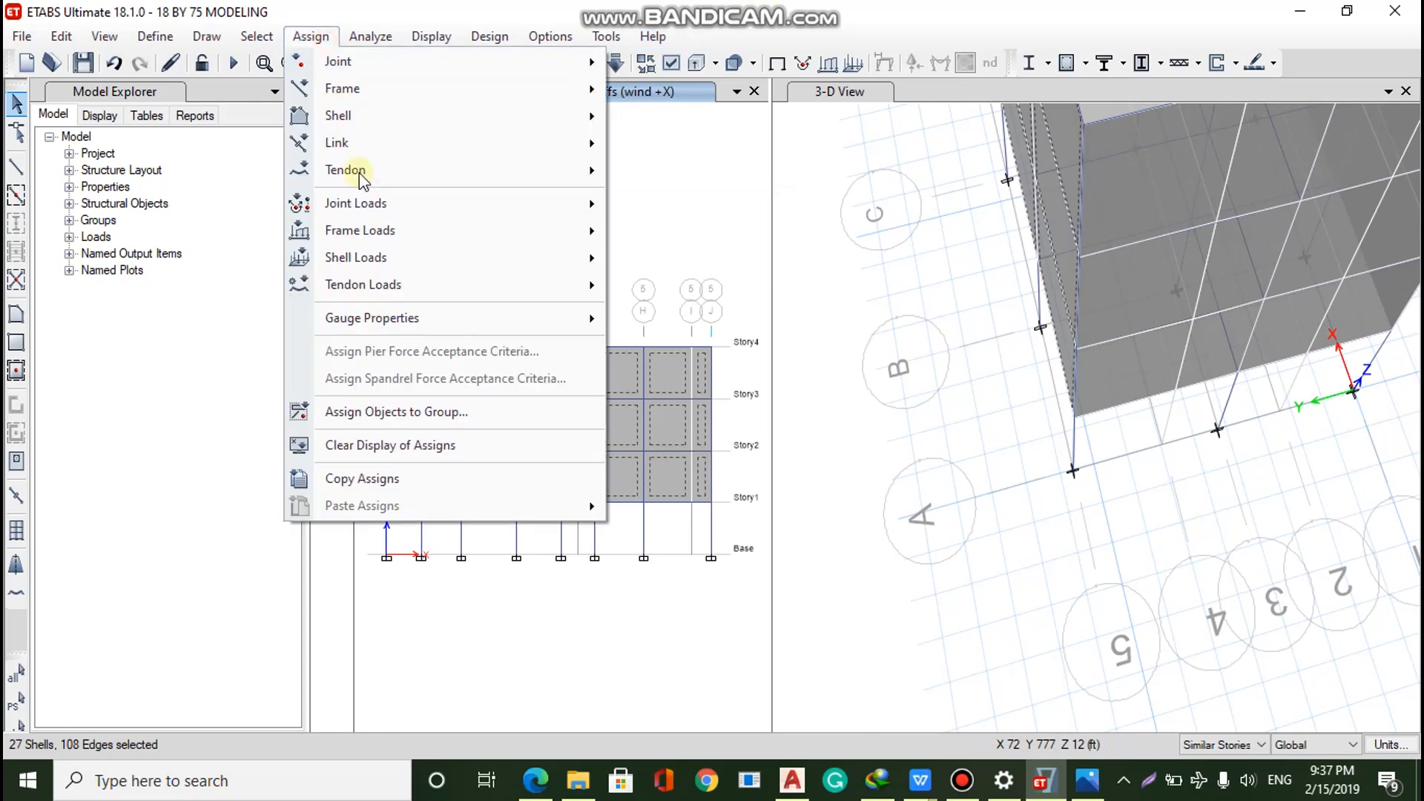
pyautogui.moveTo(413, 254)
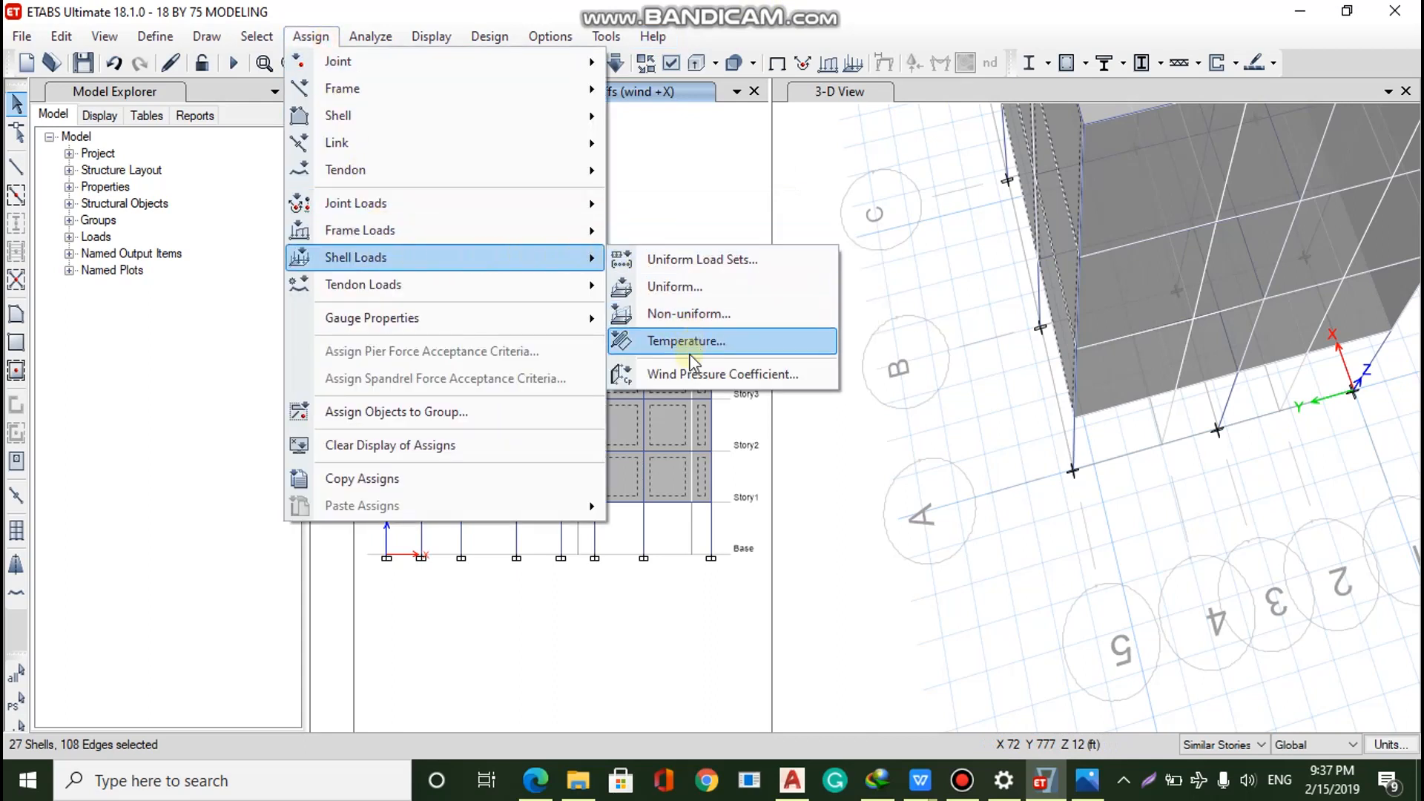
pyautogui.click(682, 375)
pyautogui.moveTo(638, 392); pyautogui.dragTo(601, 393)
pyautogui.press('BackSpace')
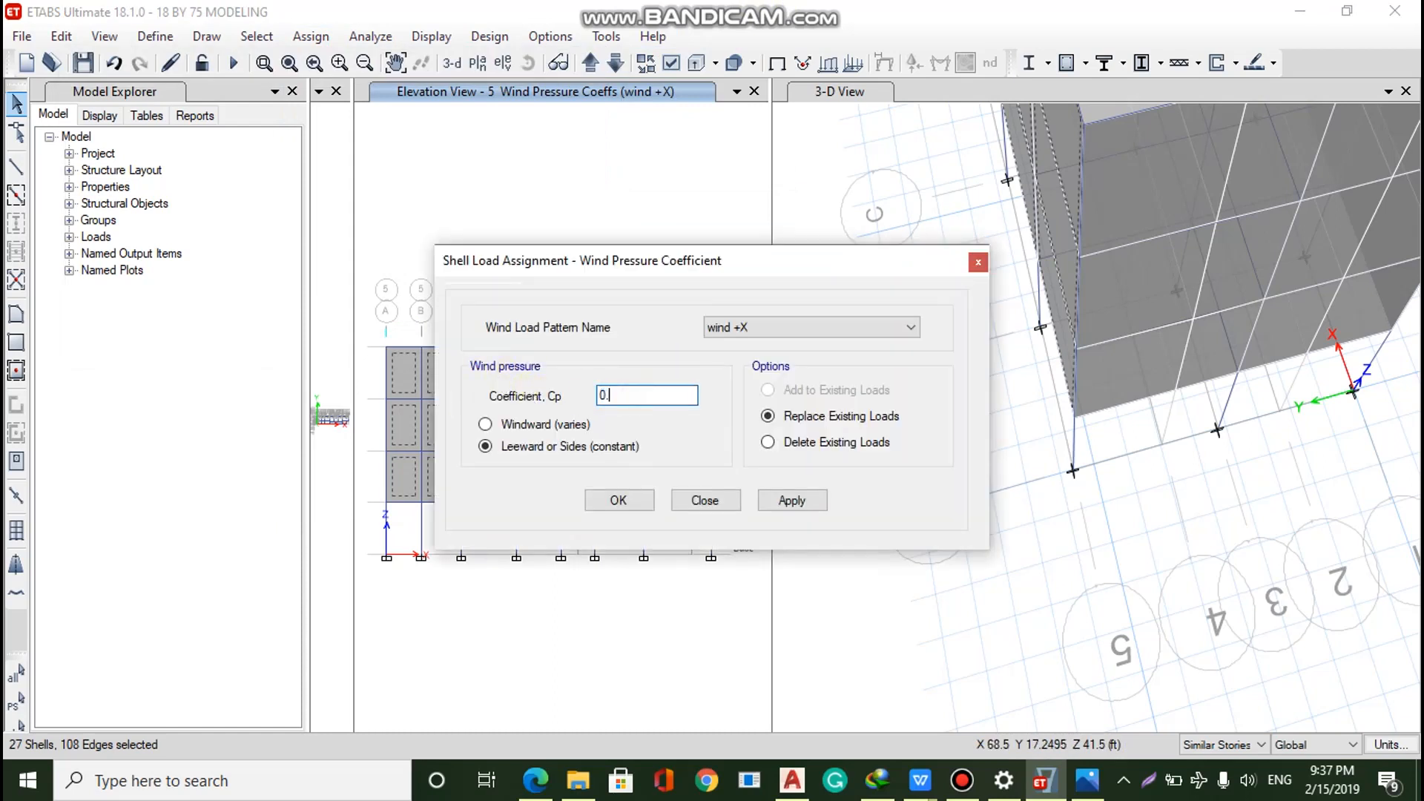
pyautogui.click(799, 327)
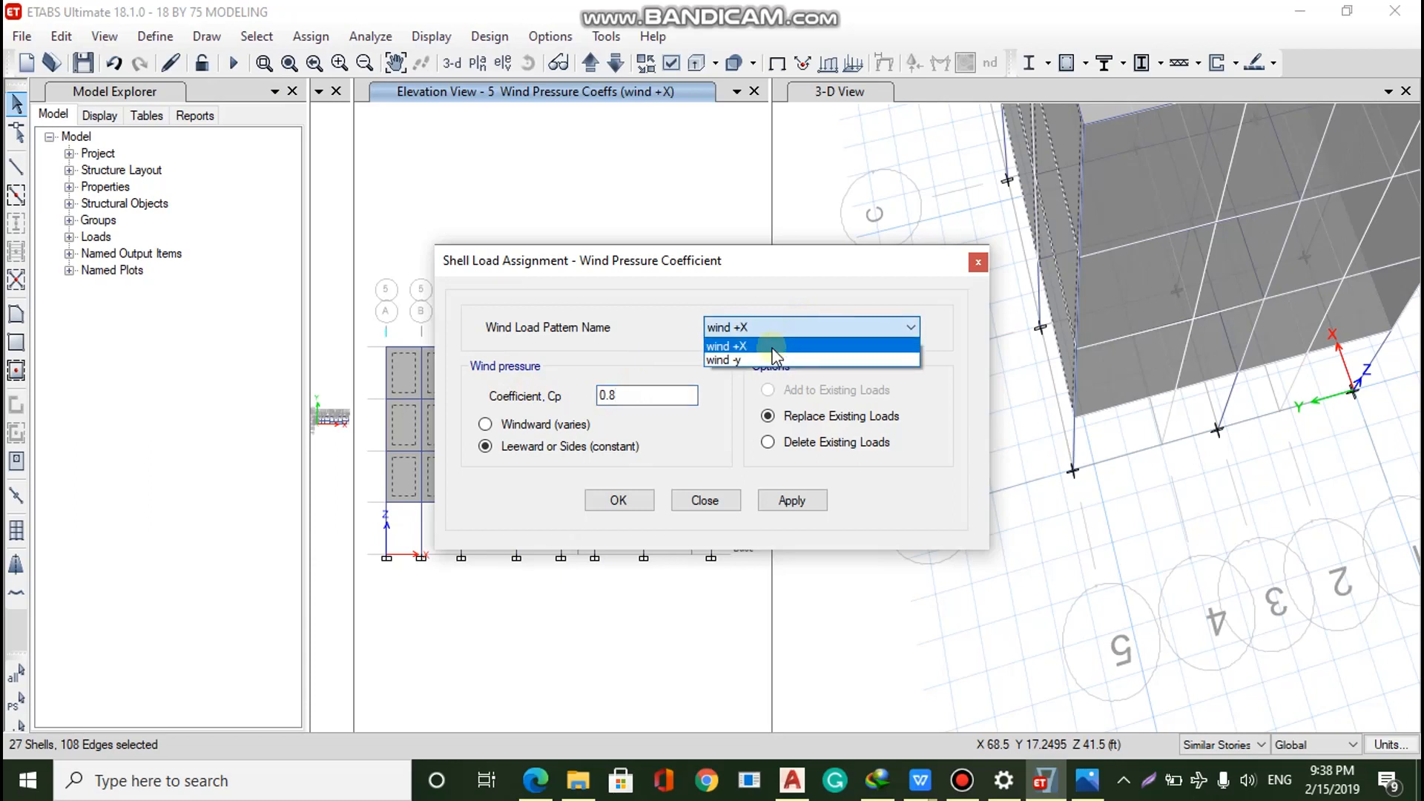
pyautogui.click(765, 358)
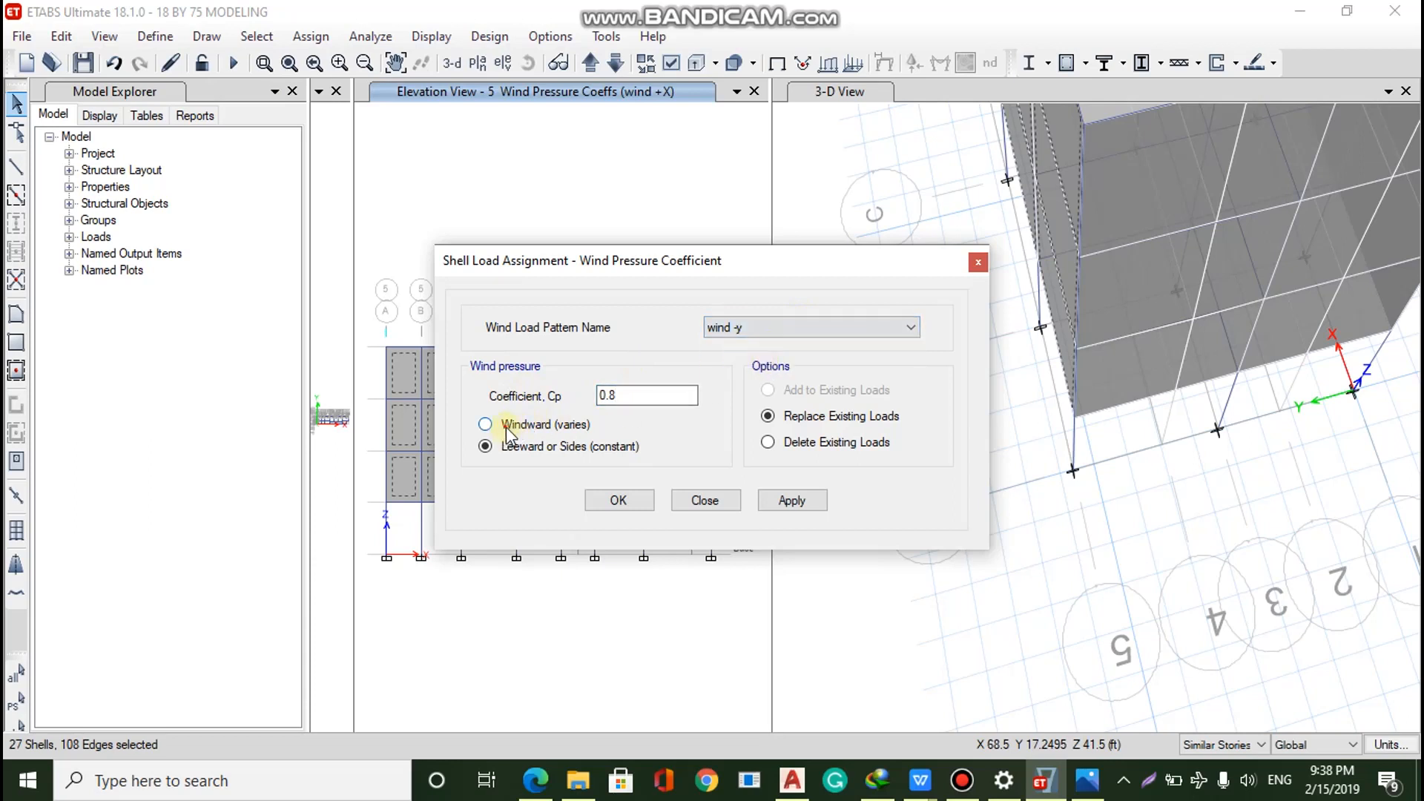
pyautogui.click(793, 502)
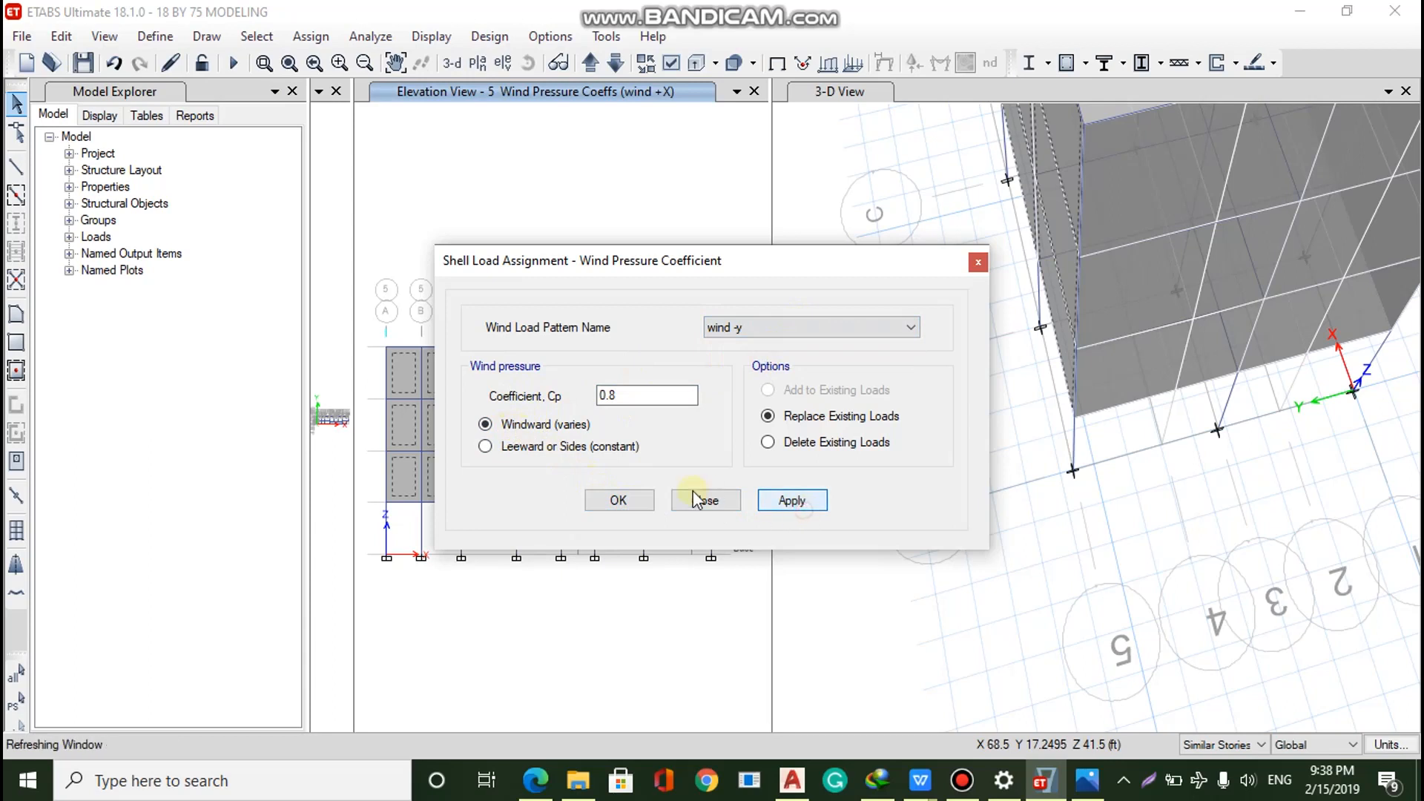
pyautogui.click(623, 501)
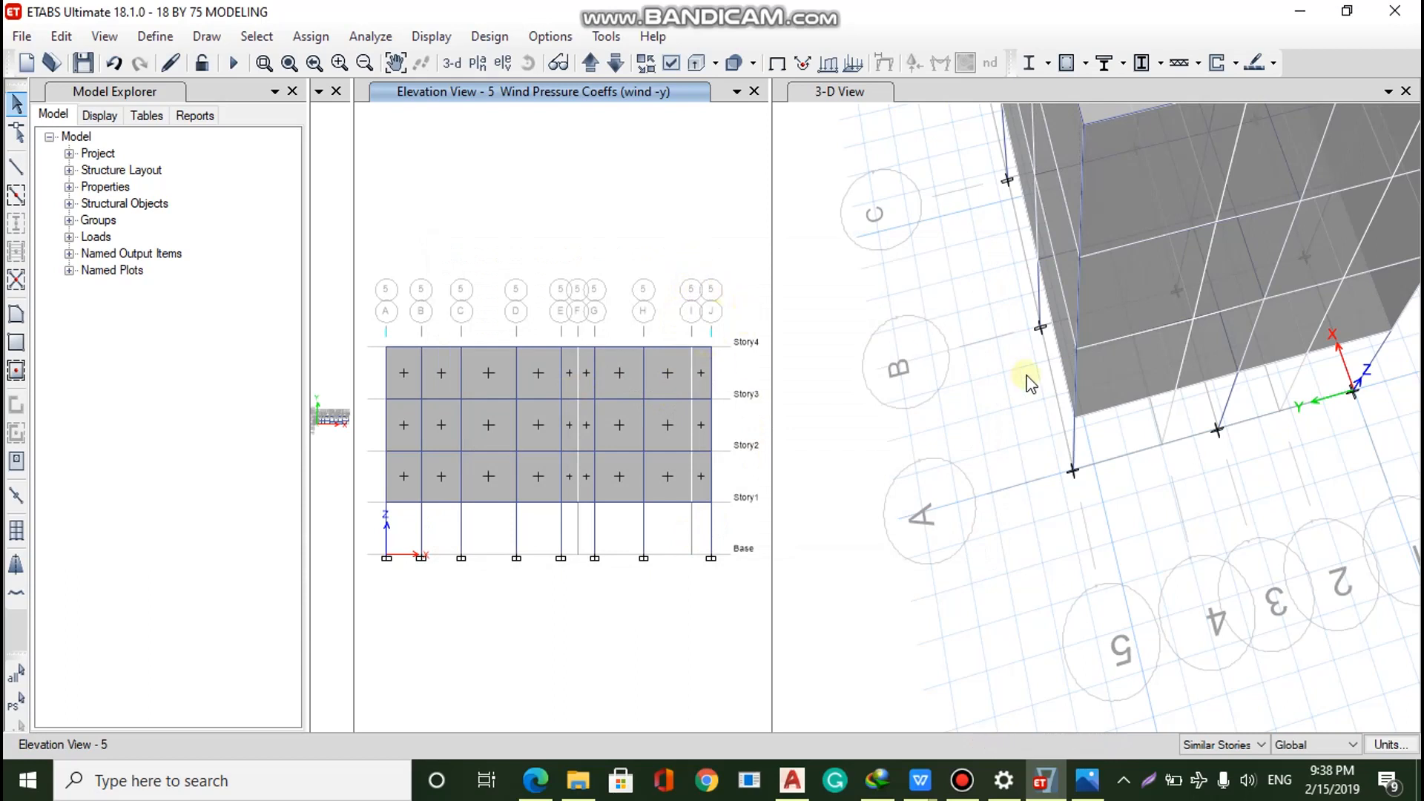
# Check the grid numbers on the opposite long side in 3-D, and display the elevation at grid line 1
pyautogui.scroll(-6, 1003, 578)
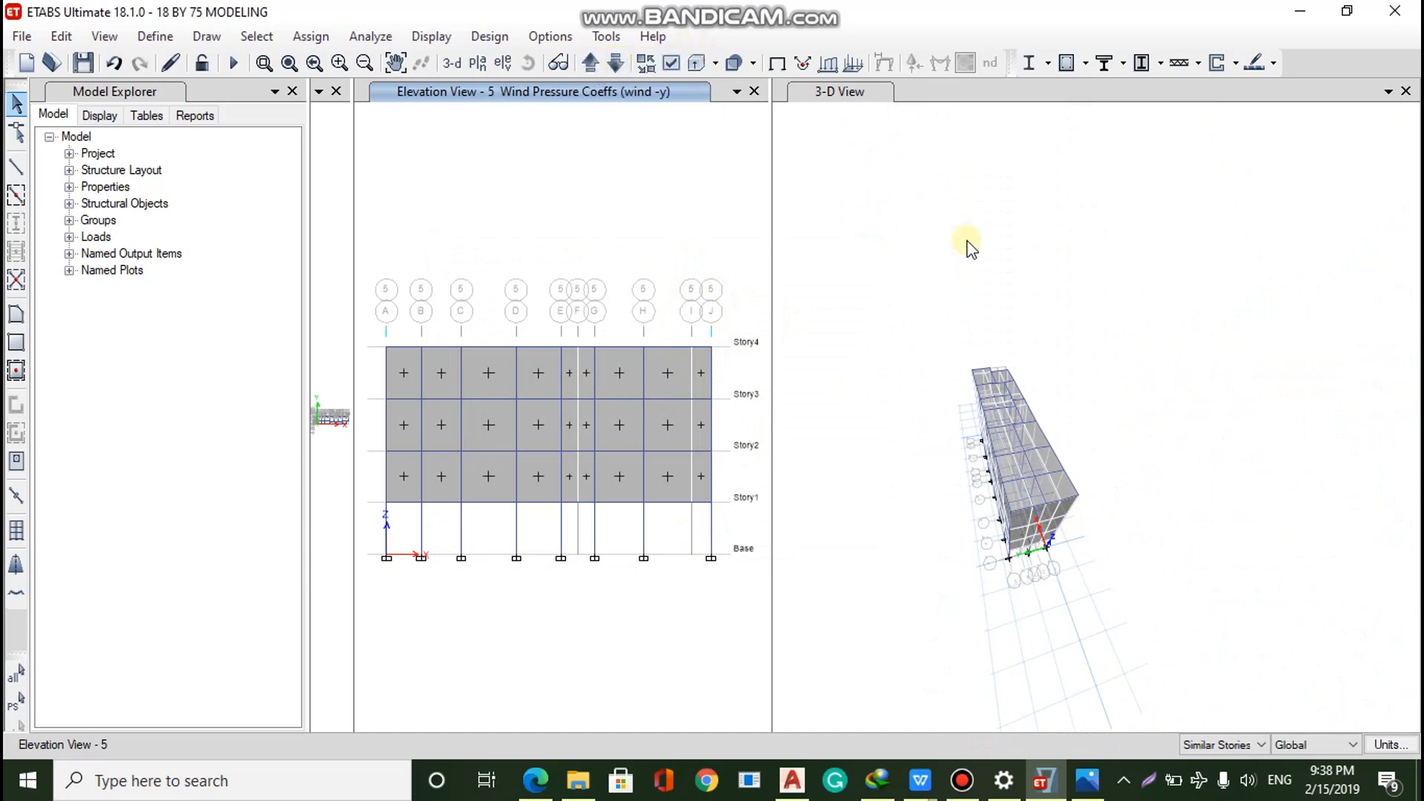
pyautogui.click(868, 254)
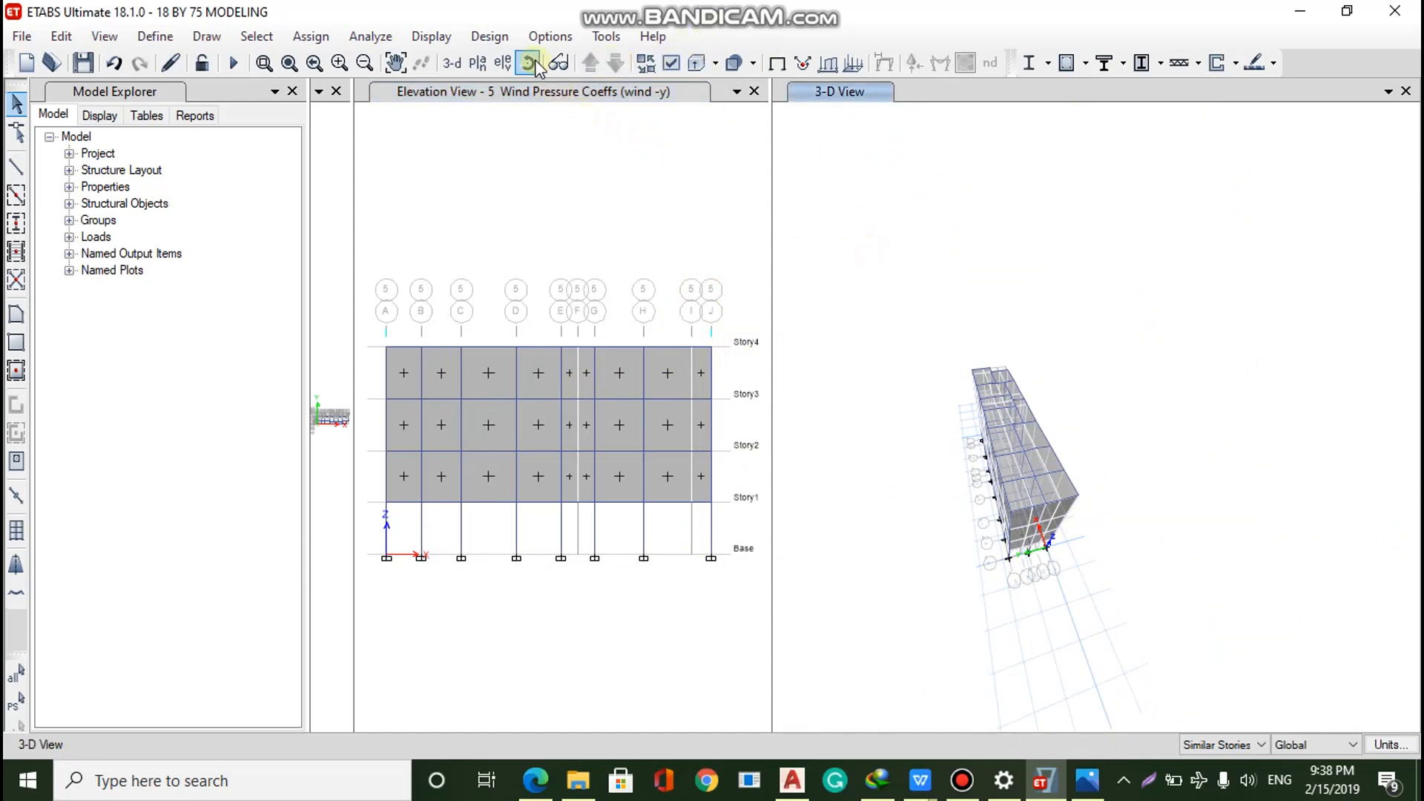
pyautogui.moveTo(1261, 534); pyautogui.dragTo(1129, 539)
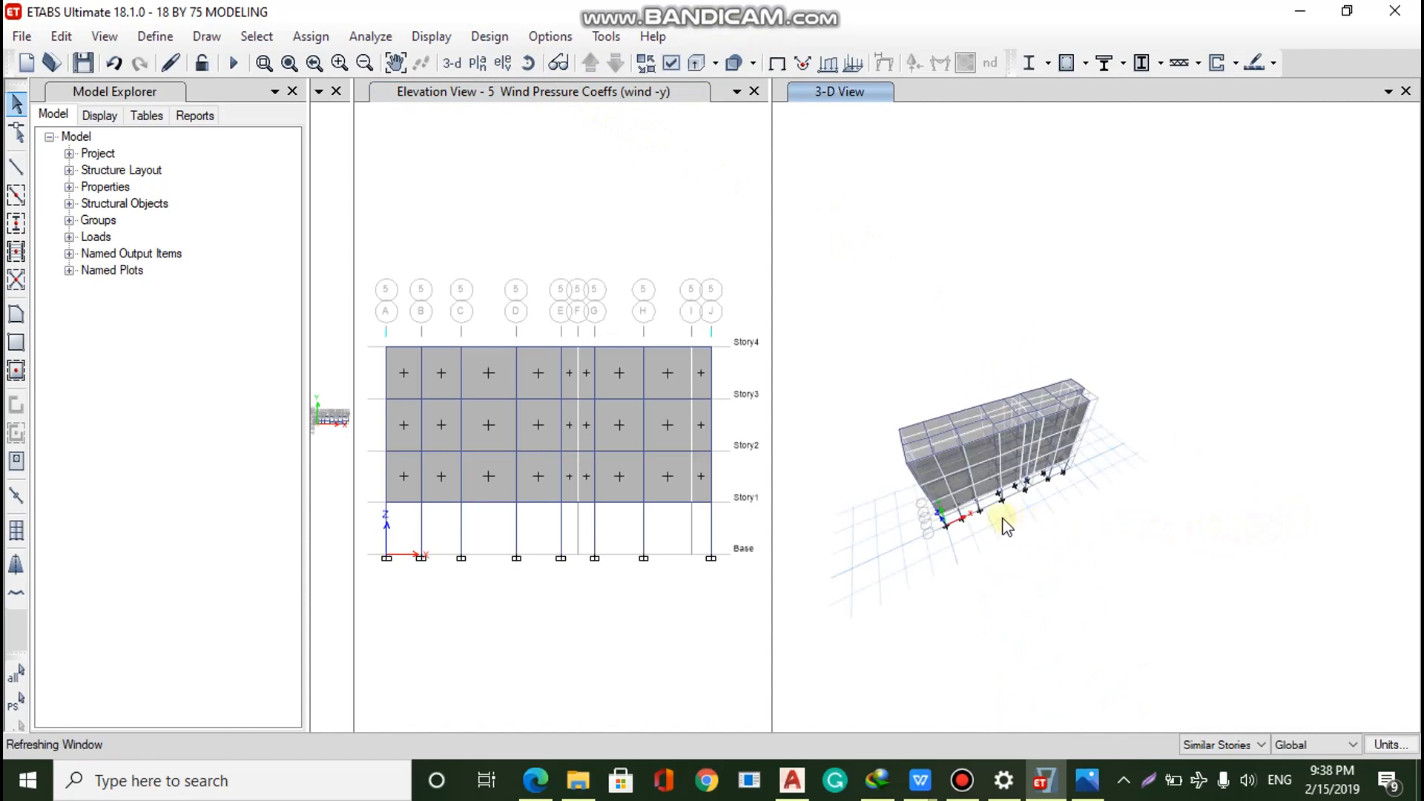
pyautogui.scroll(4, 932, 545)
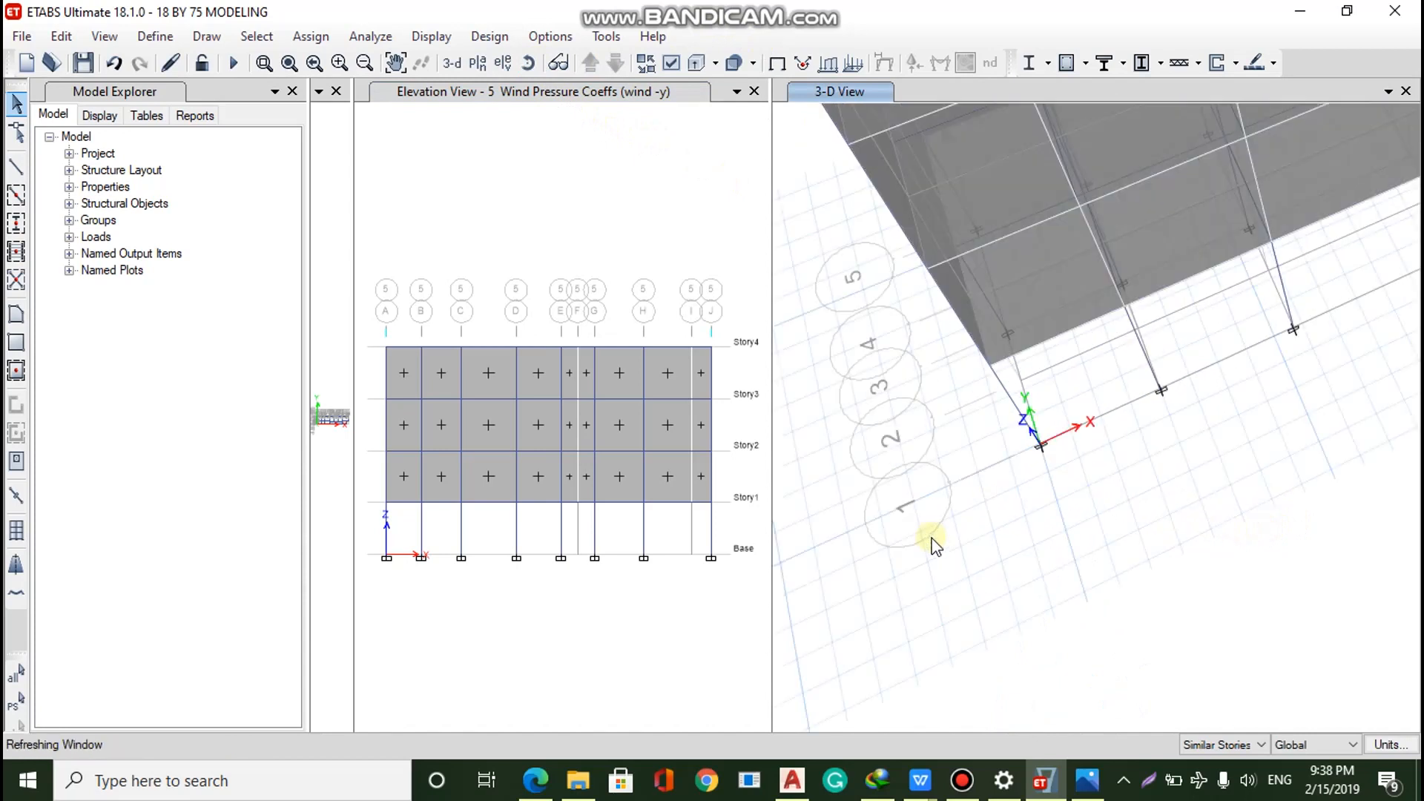
pyautogui.click(543, 99)
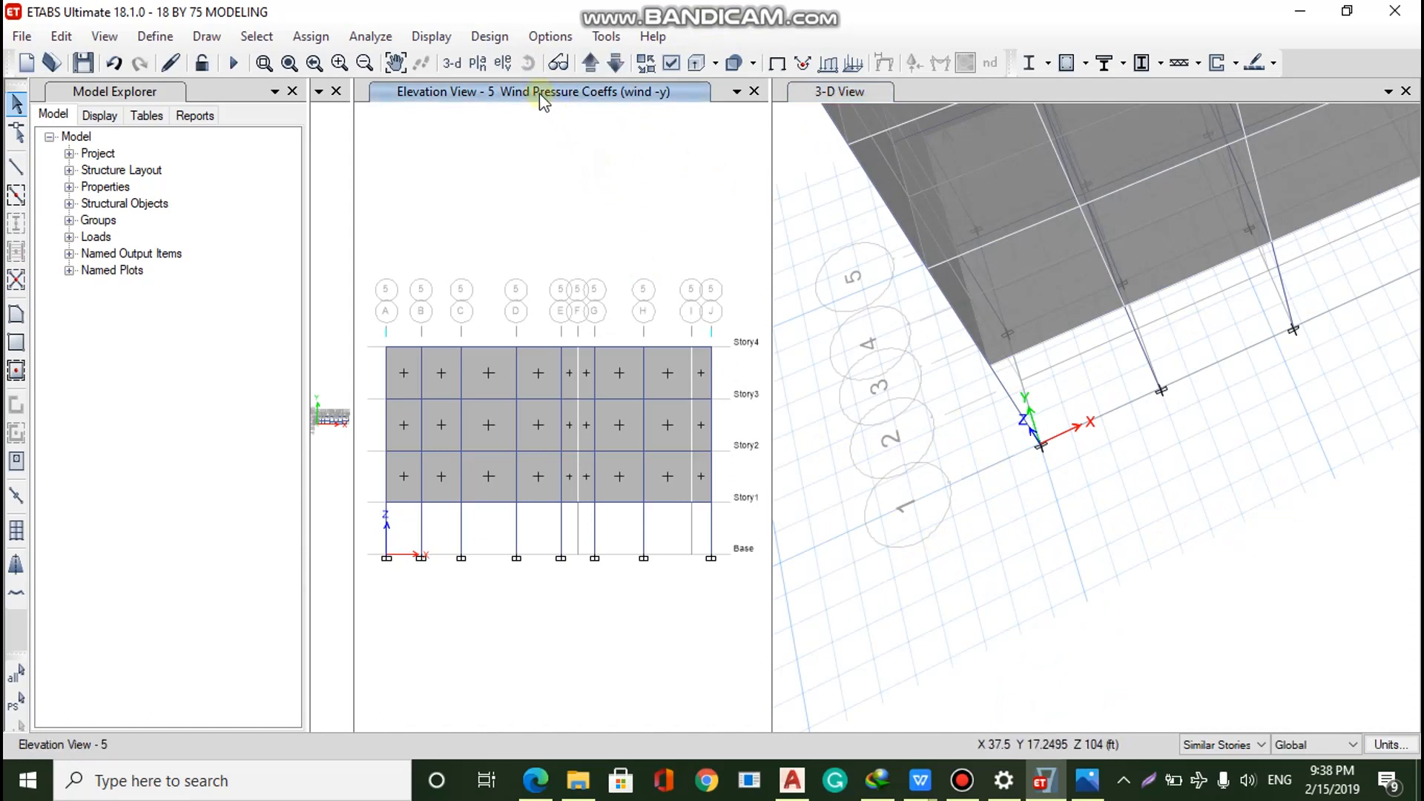
pyautogui.click(499, 63)
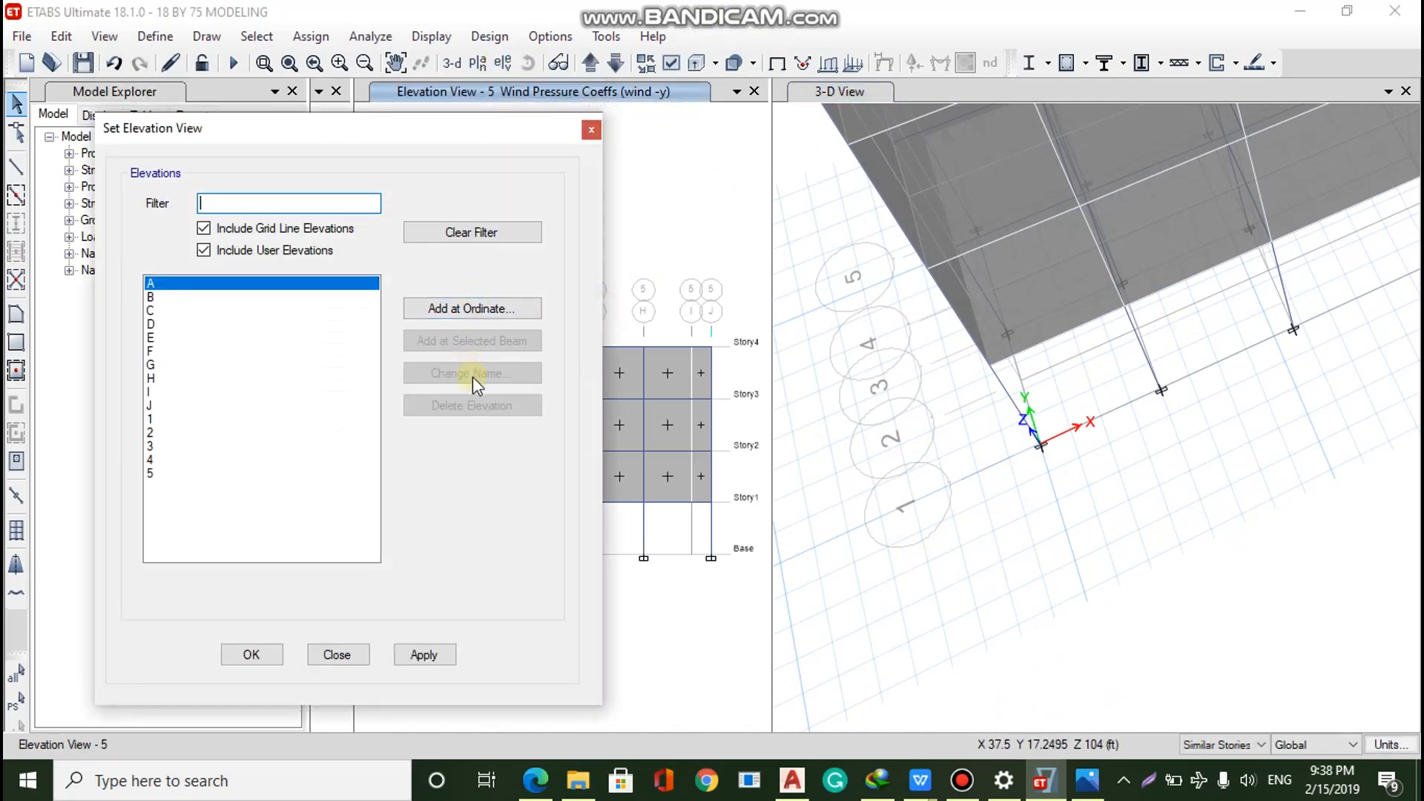
pyautogui.click(161, 420)
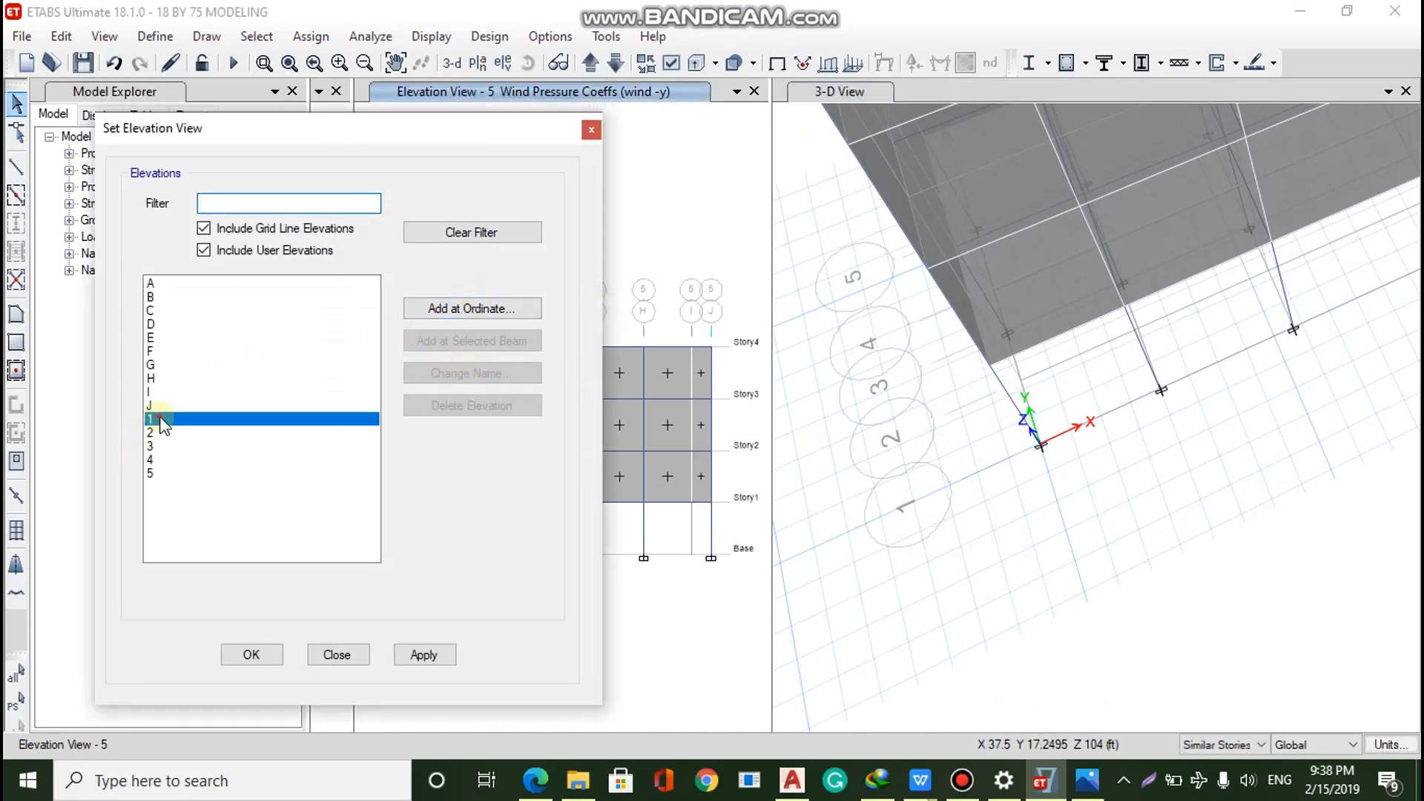
pyautogui.click(422, 656)
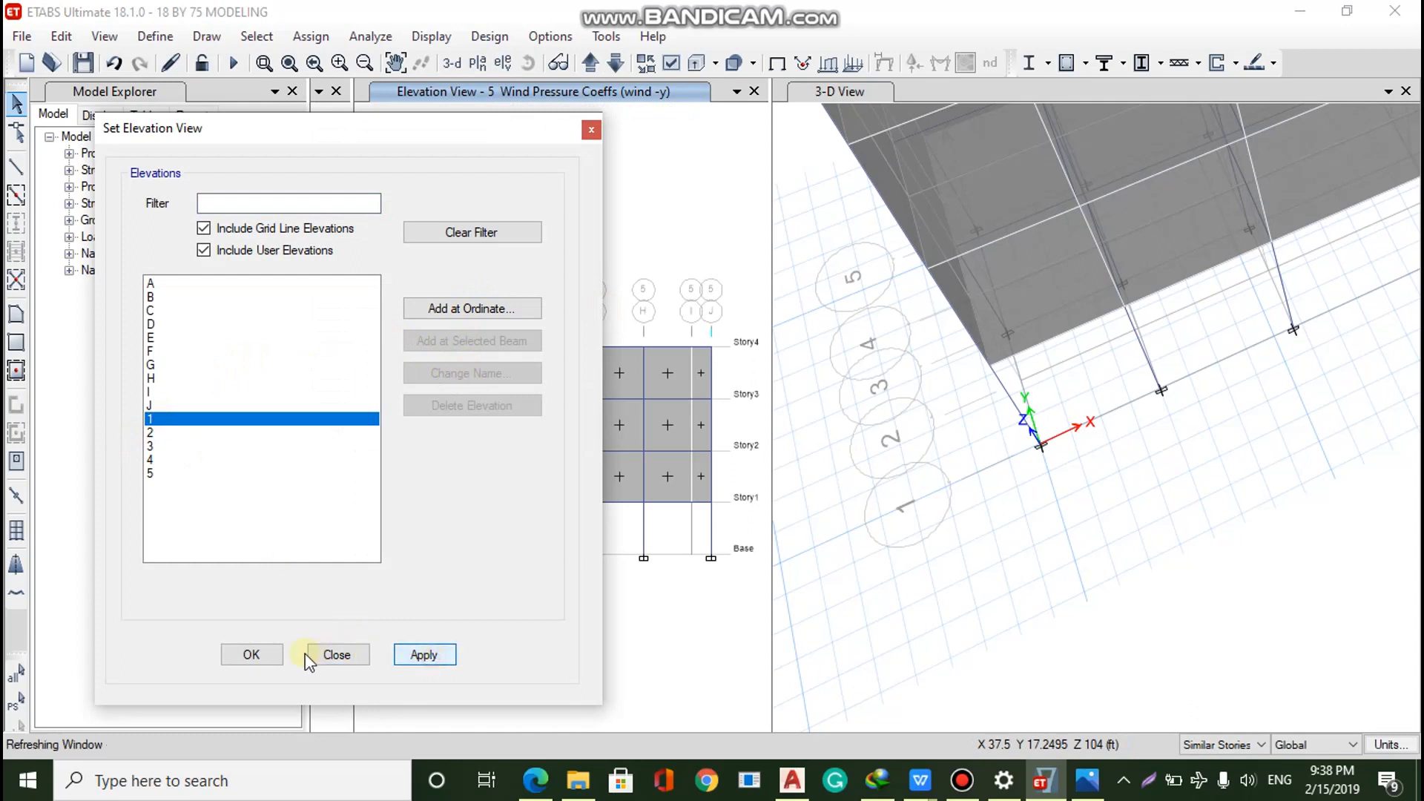
pyautogui.click(264, 659)
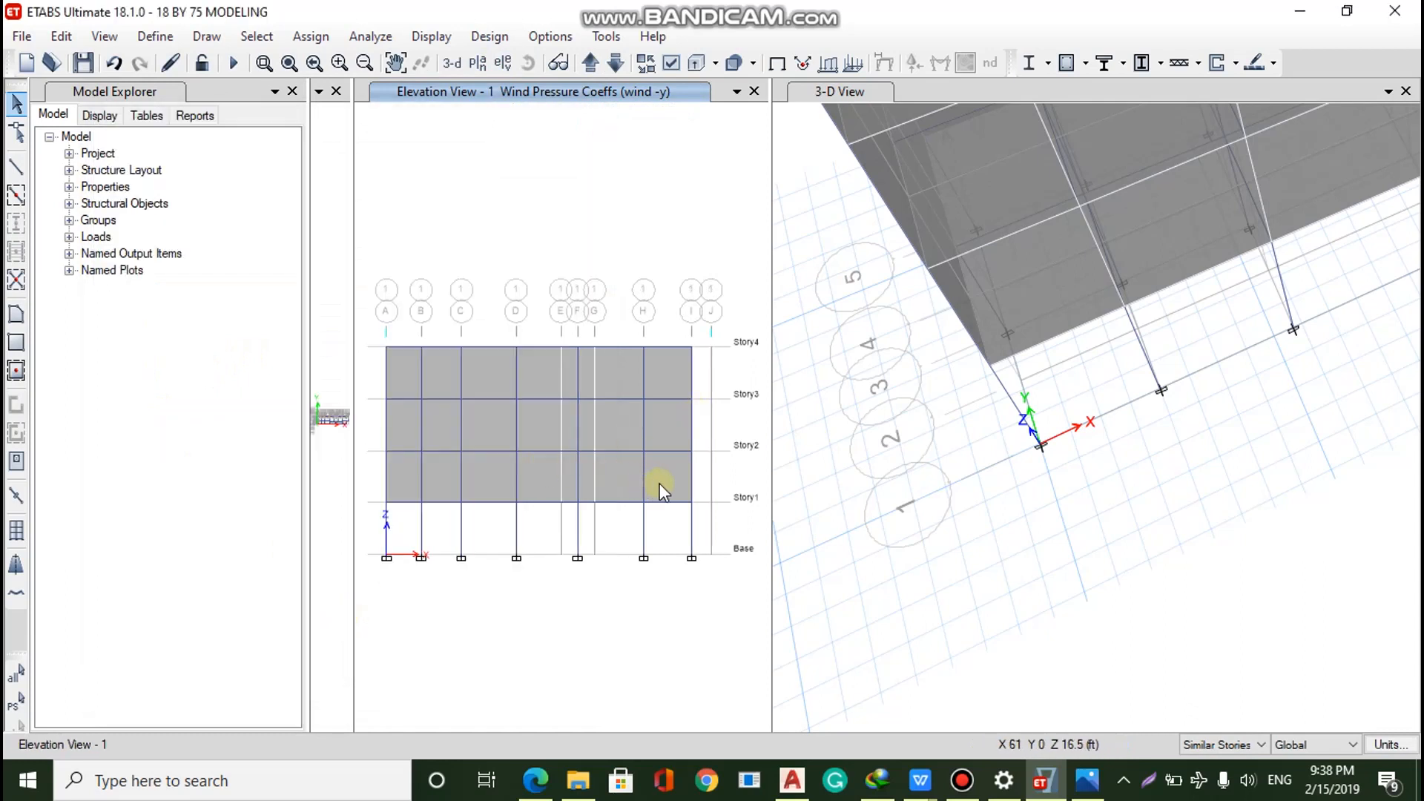
# Assign a leeward pressure coefficient of 0.5 for wind -y to all wall shells on elevation 1 between Story1 and Story4
pyautogui.click(682, 495)
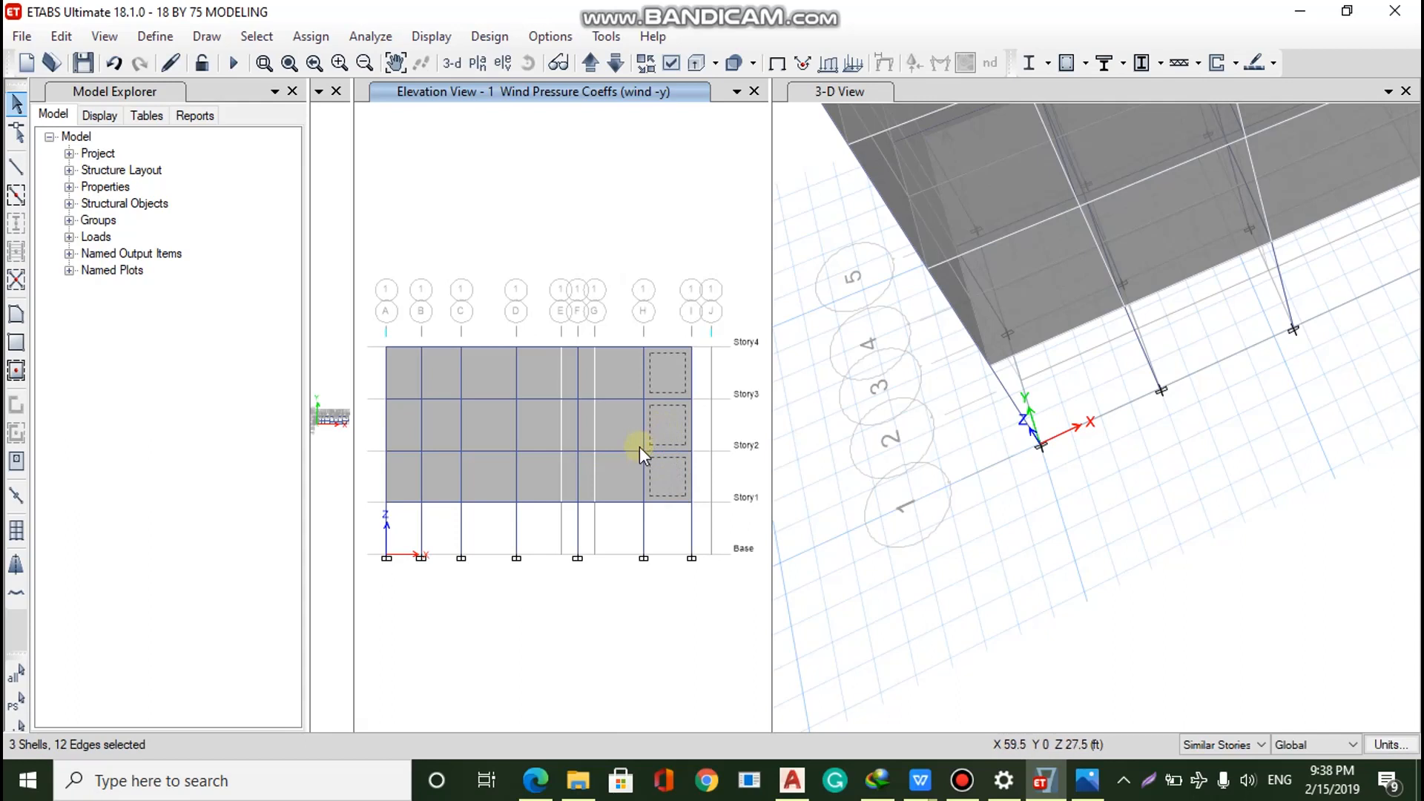
pyautogui.click(632, 472)
pyautogui.click(585, 470)
pyautogui.click(577, 470)
pyautogui.click(545, 477)
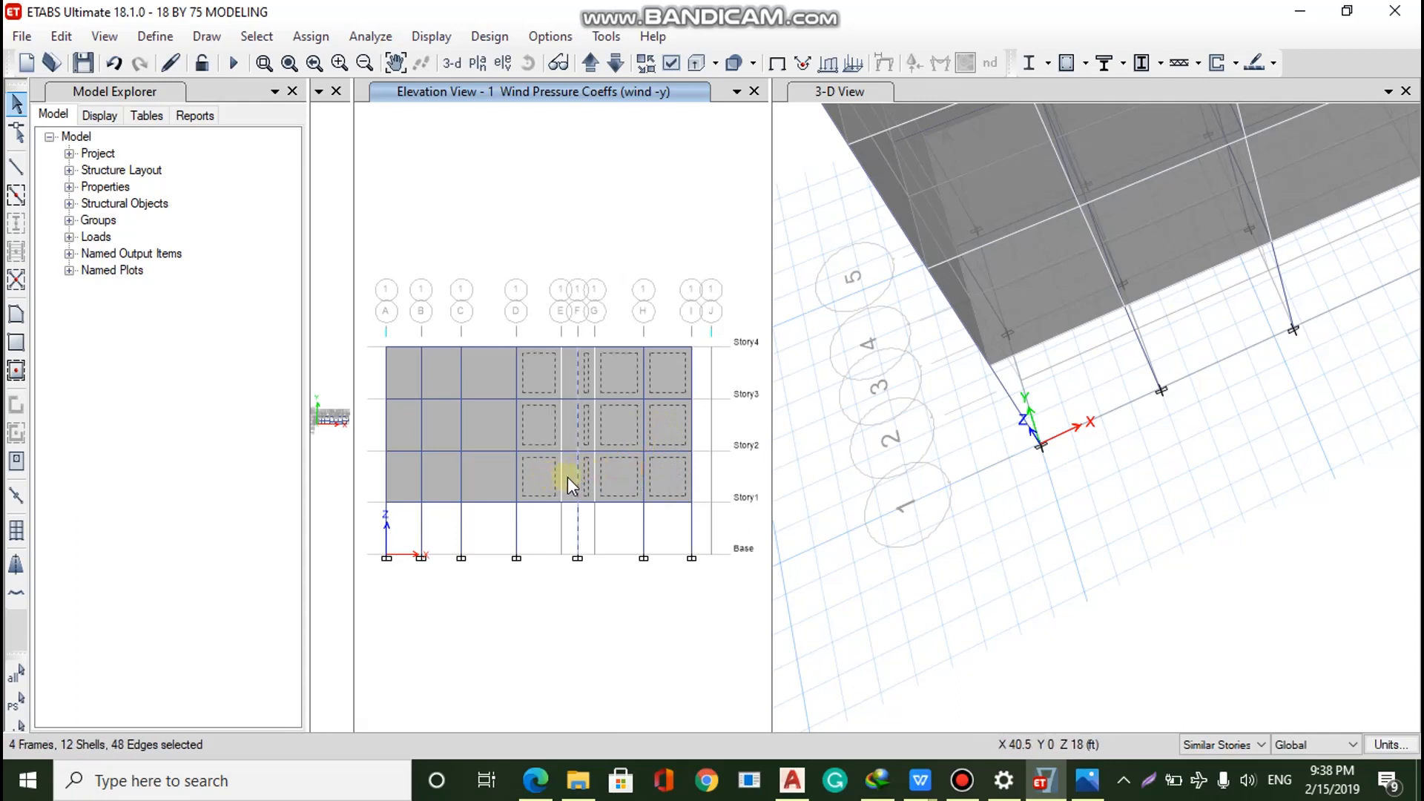
pyautogui.click(567, 480)
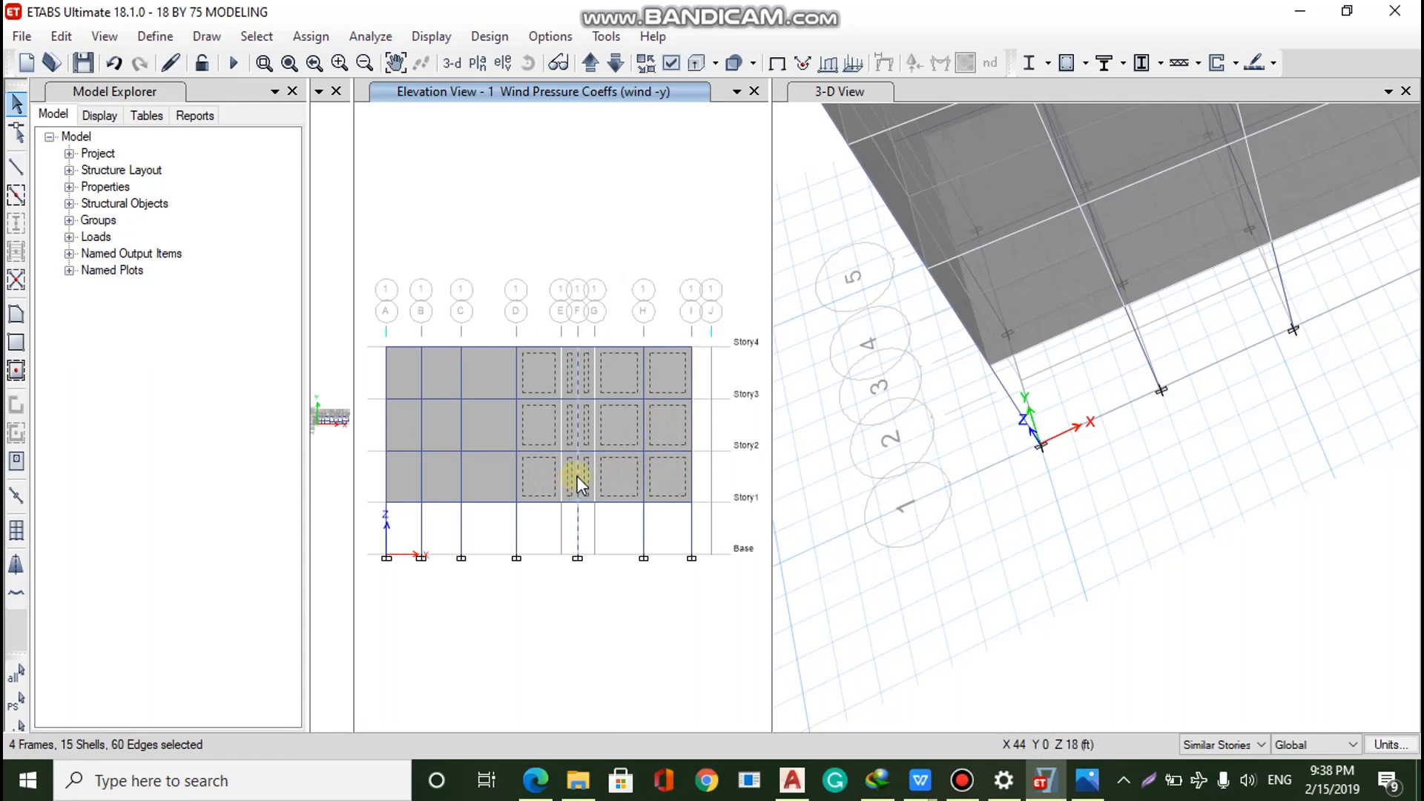
pyautogui.click(577, 475)
pyautogui.click(489, 473)
pyautogui.click(450, 475)
pyautogui.click(403, 482)
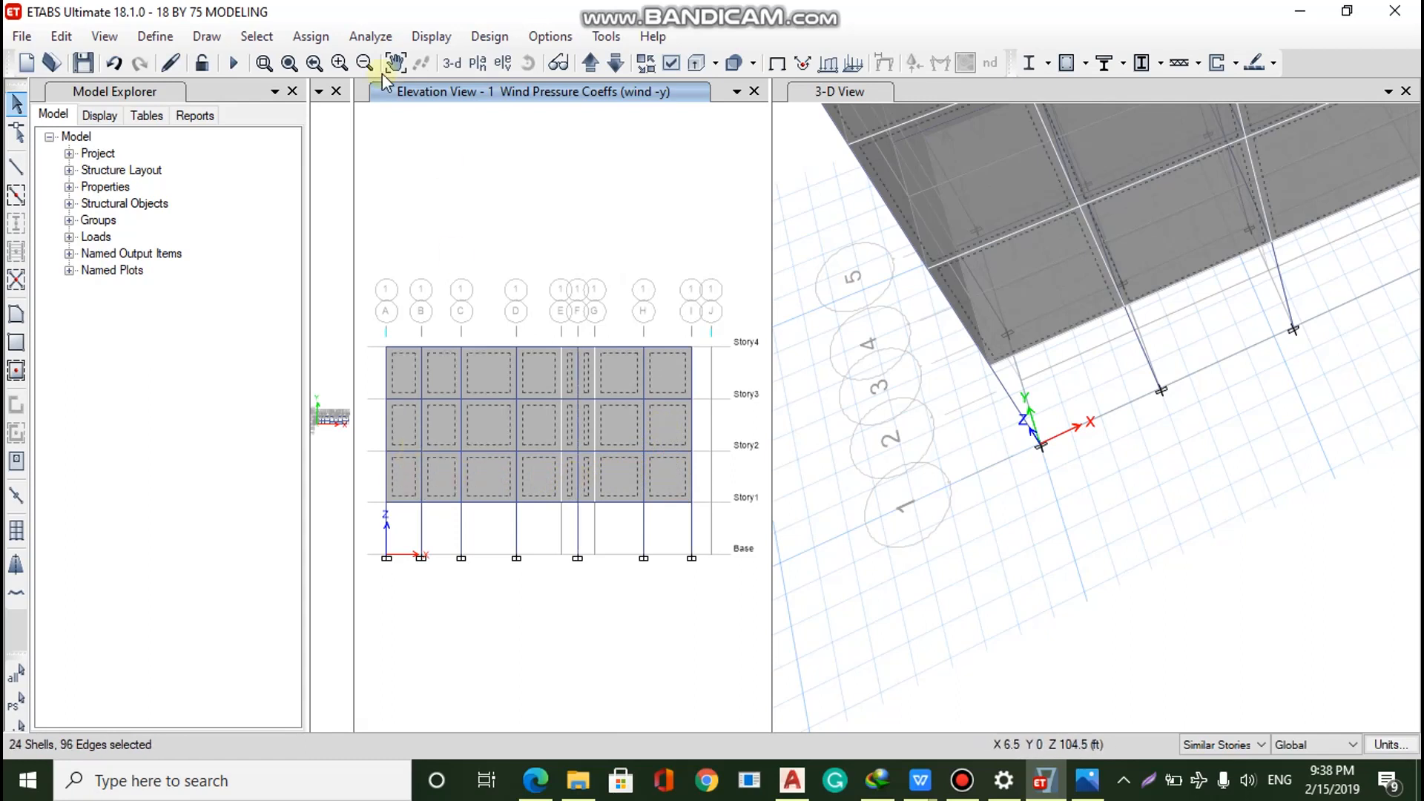
pyautogui.click(310, 37)
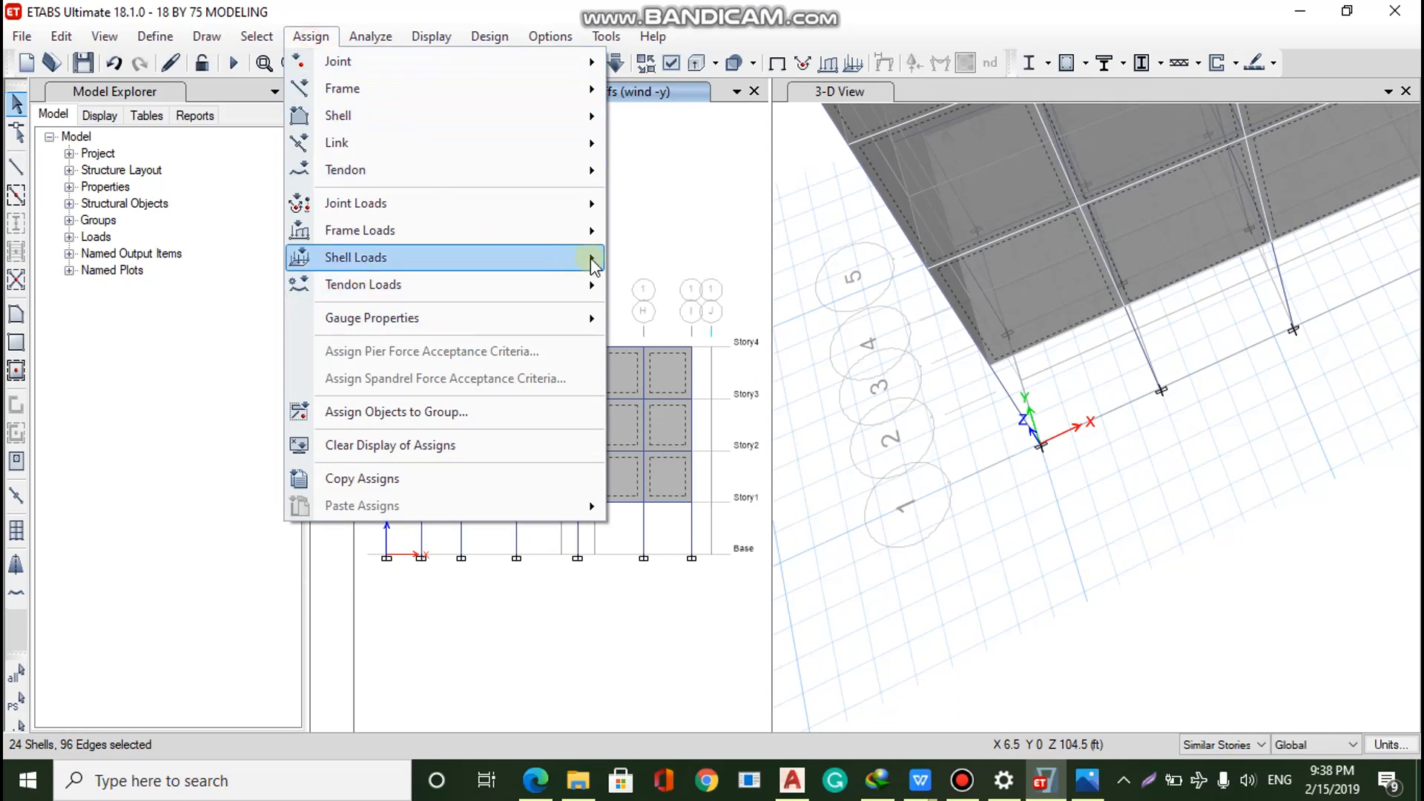
pyautogui.moveTo(588, 257)
pyautogui.click(657, 373)
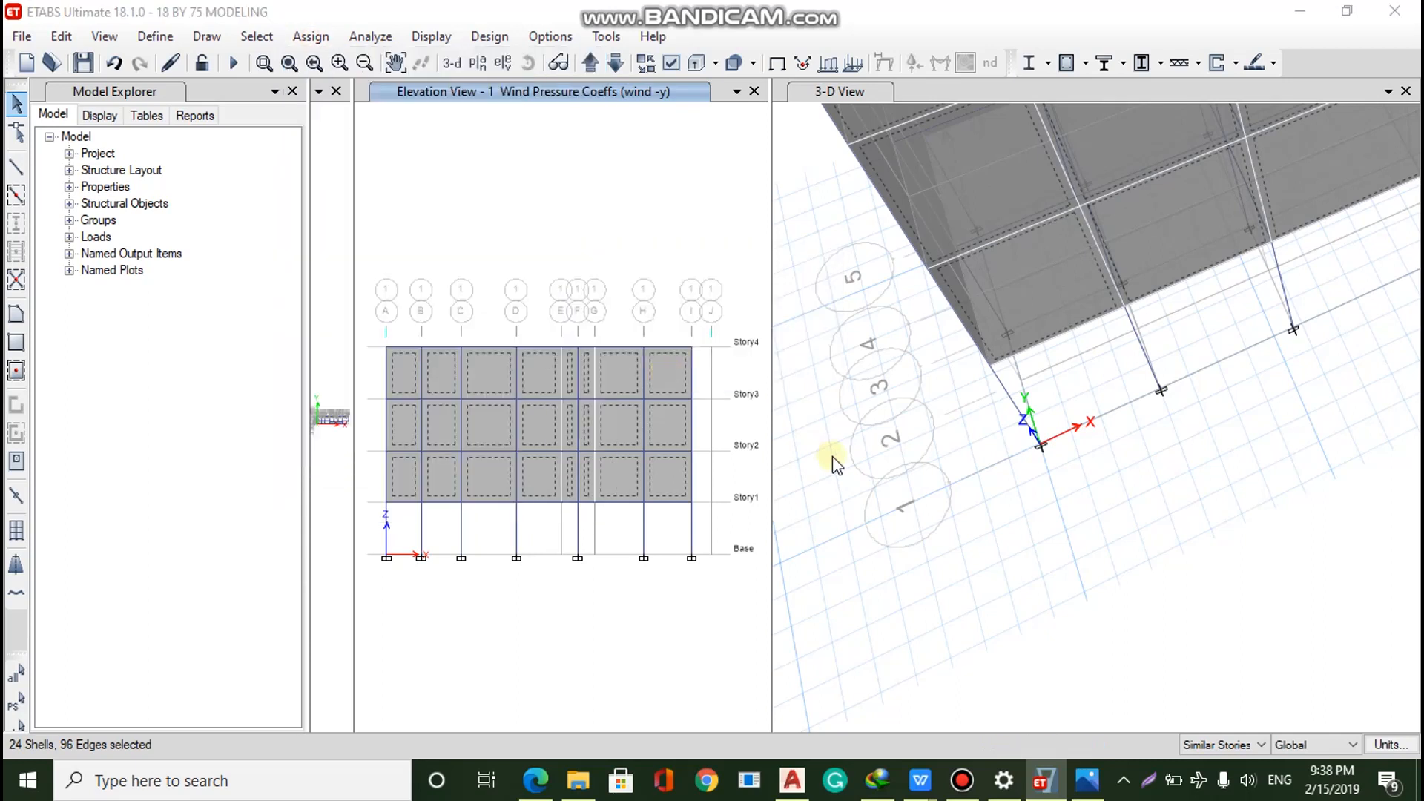
pyautogui.click(546, 446)
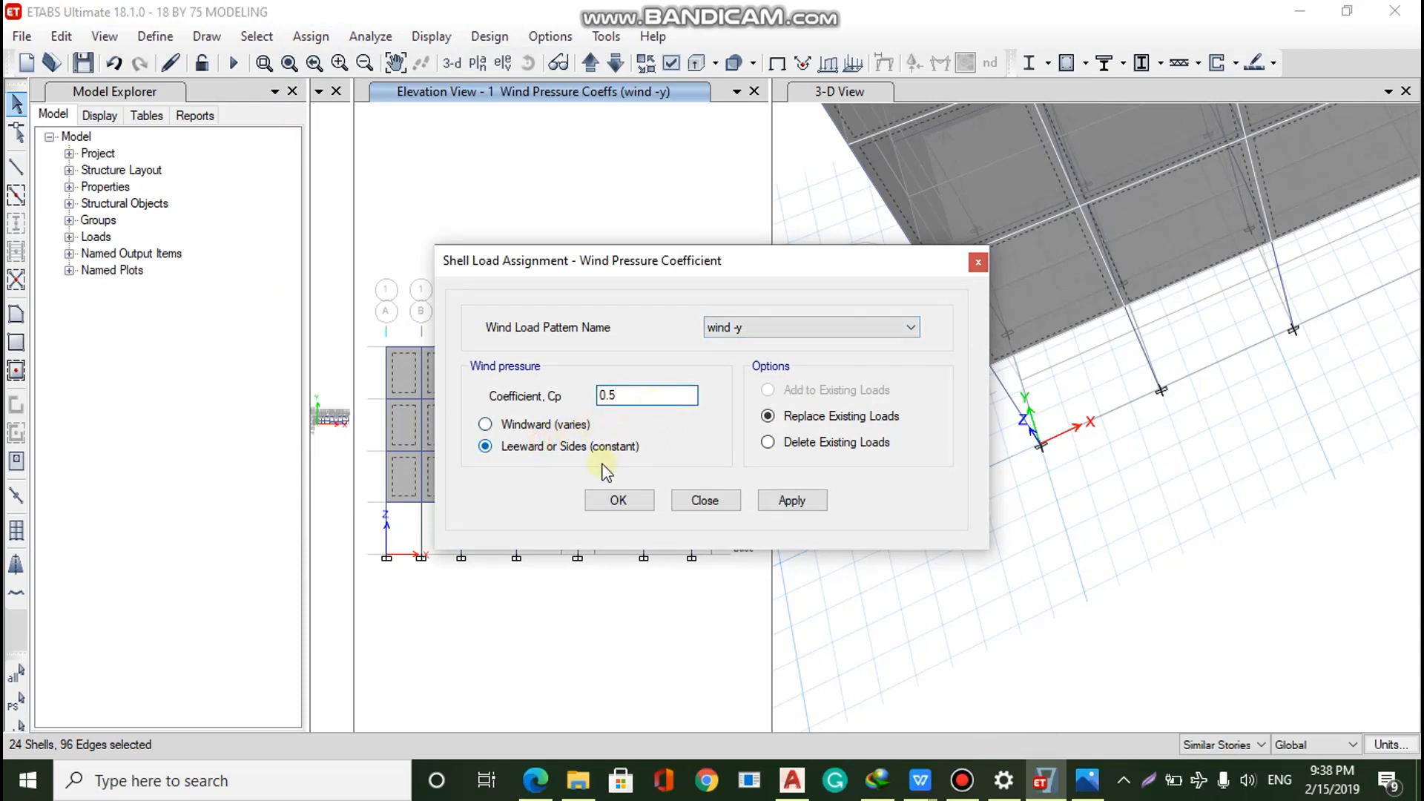
pyautogui.click(778, 504)
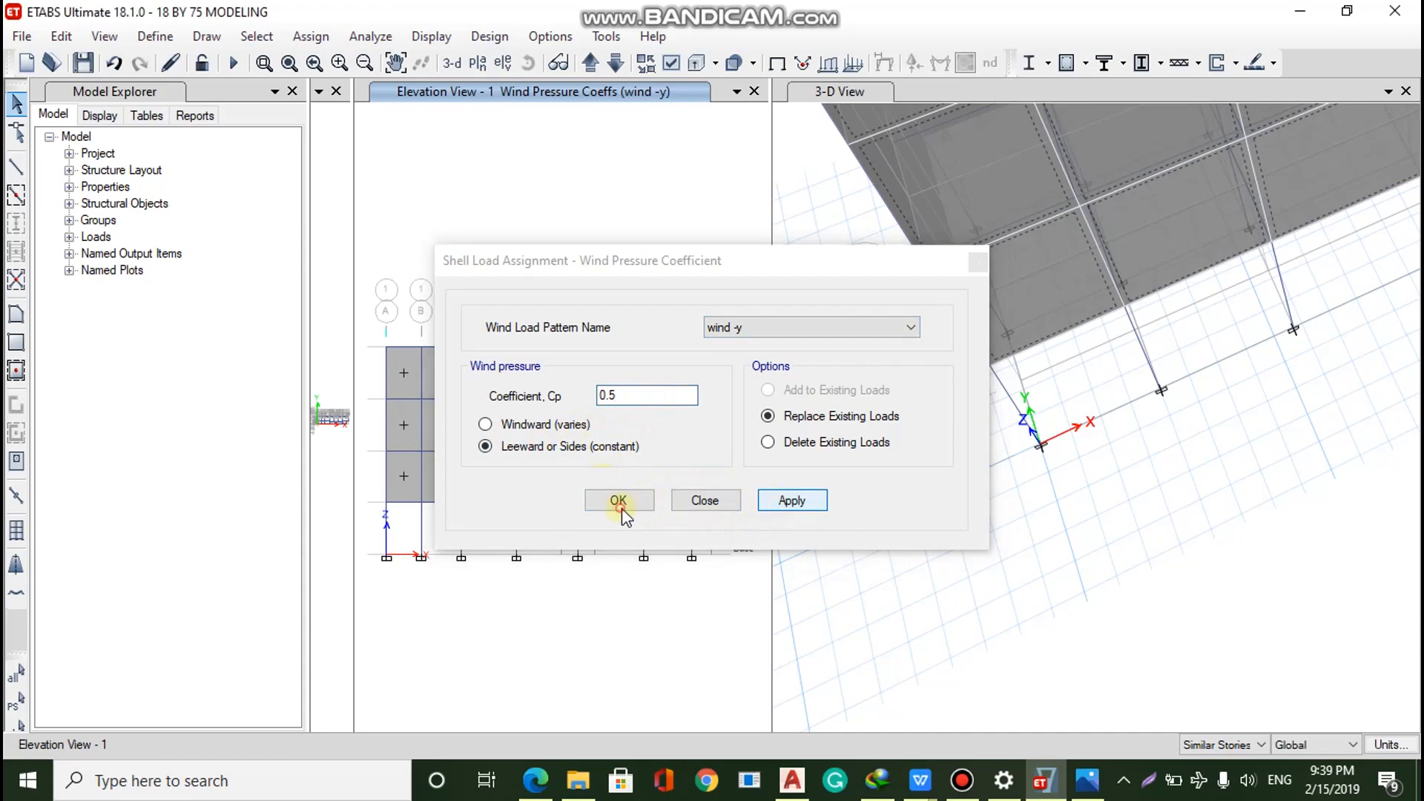
pyautogui.click(620, 500)
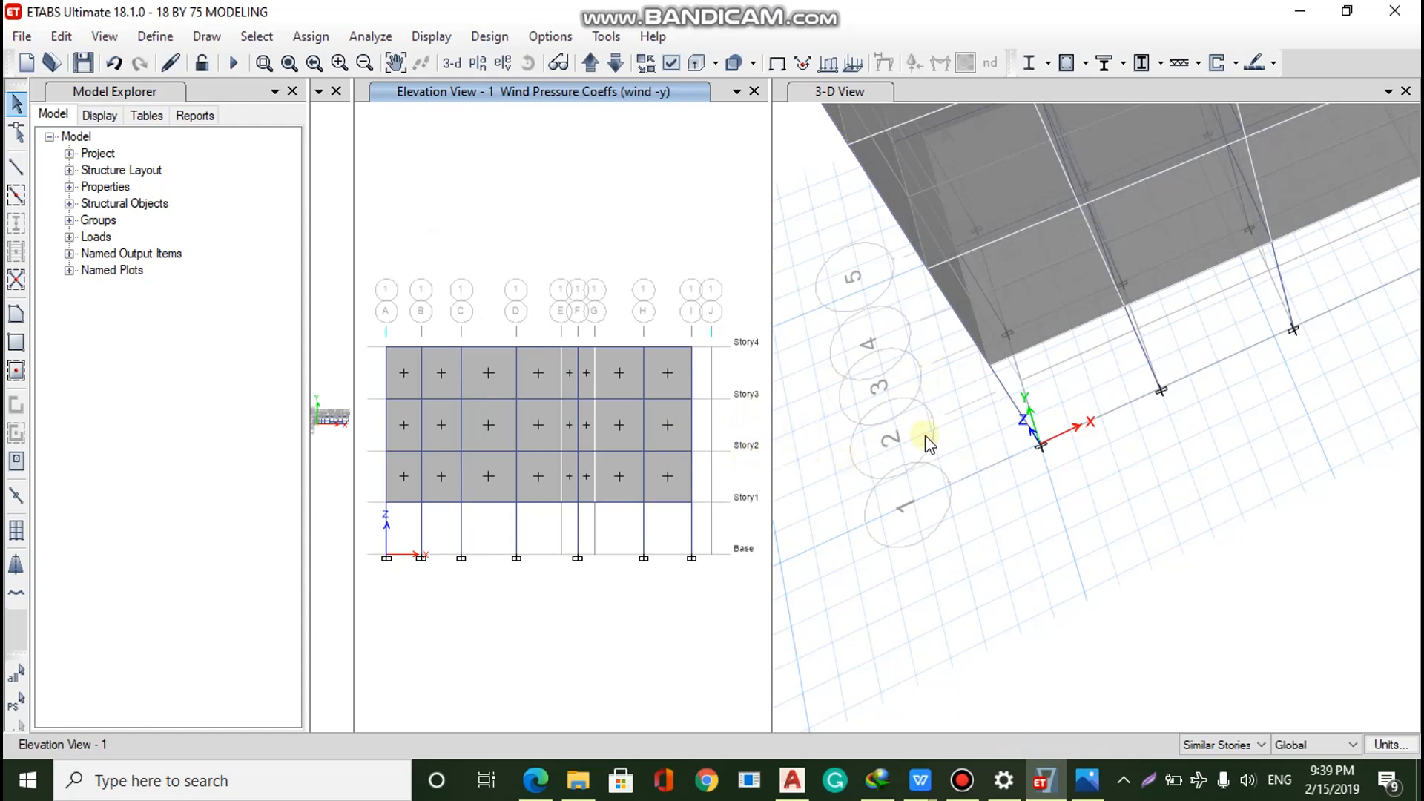
# Inspect the stepped corner at the building's far end in 3-D, and display the elevation at grid line 3
pyautogui.scroll(-8, 1058, 495)
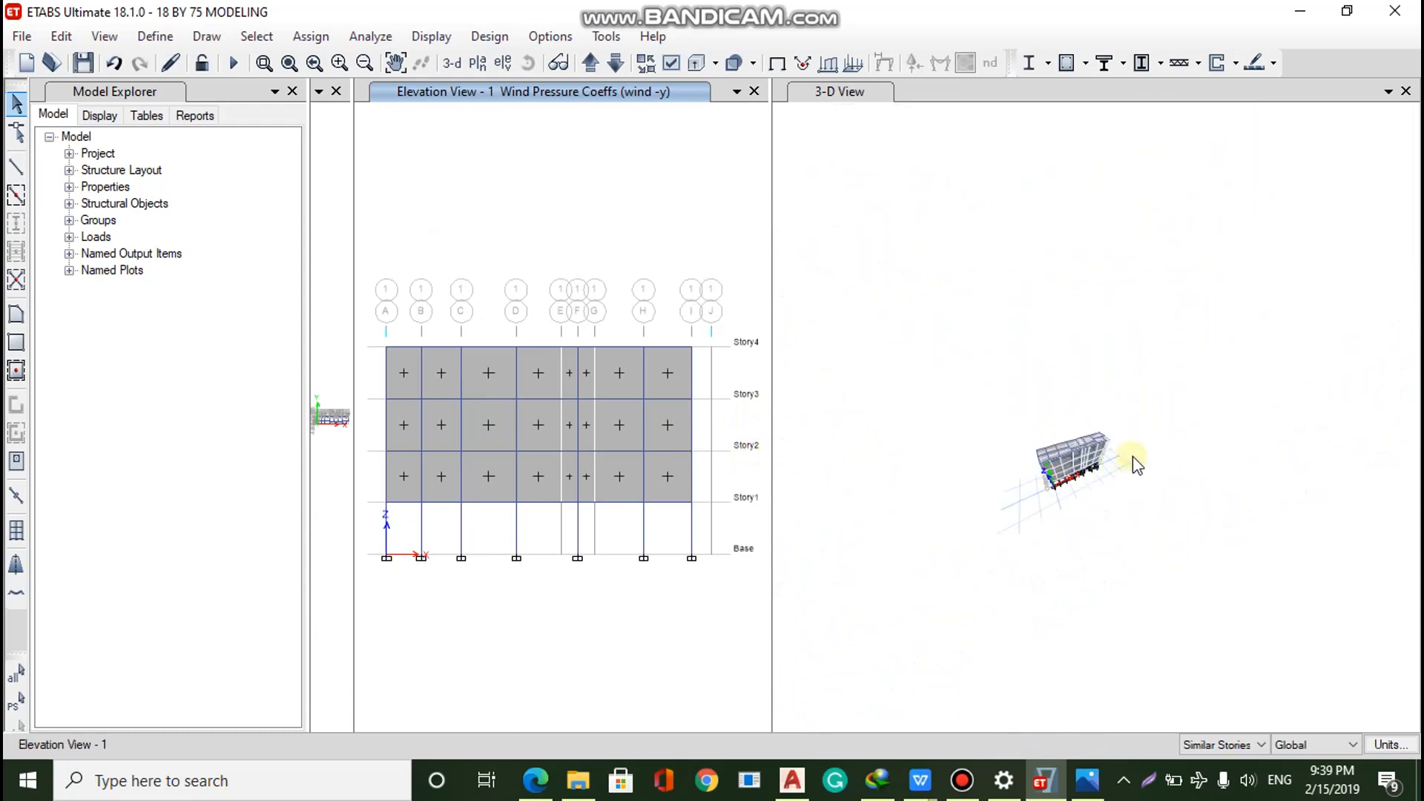
pyautogui.scroll(8, 1109, 443)
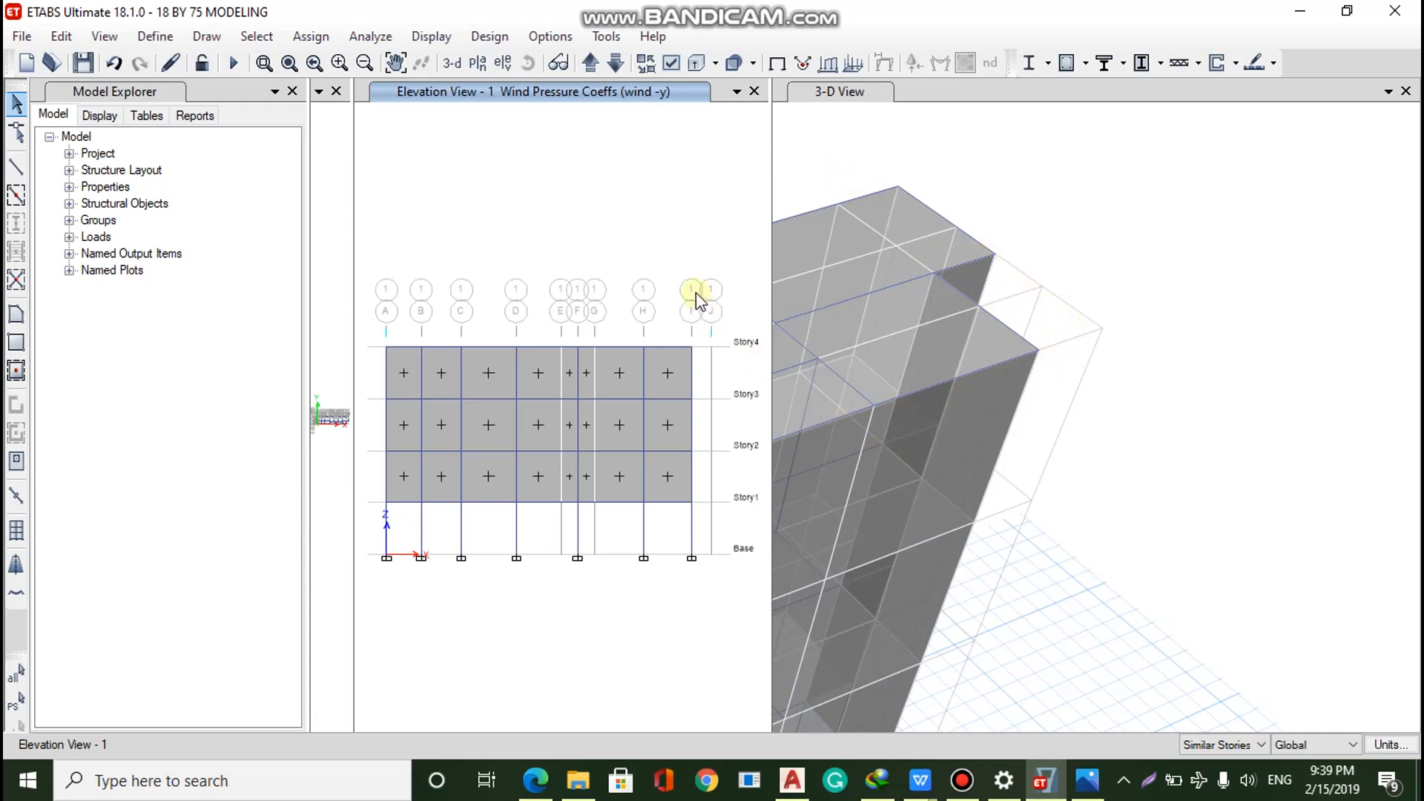
pyautogui.click(503, 61)
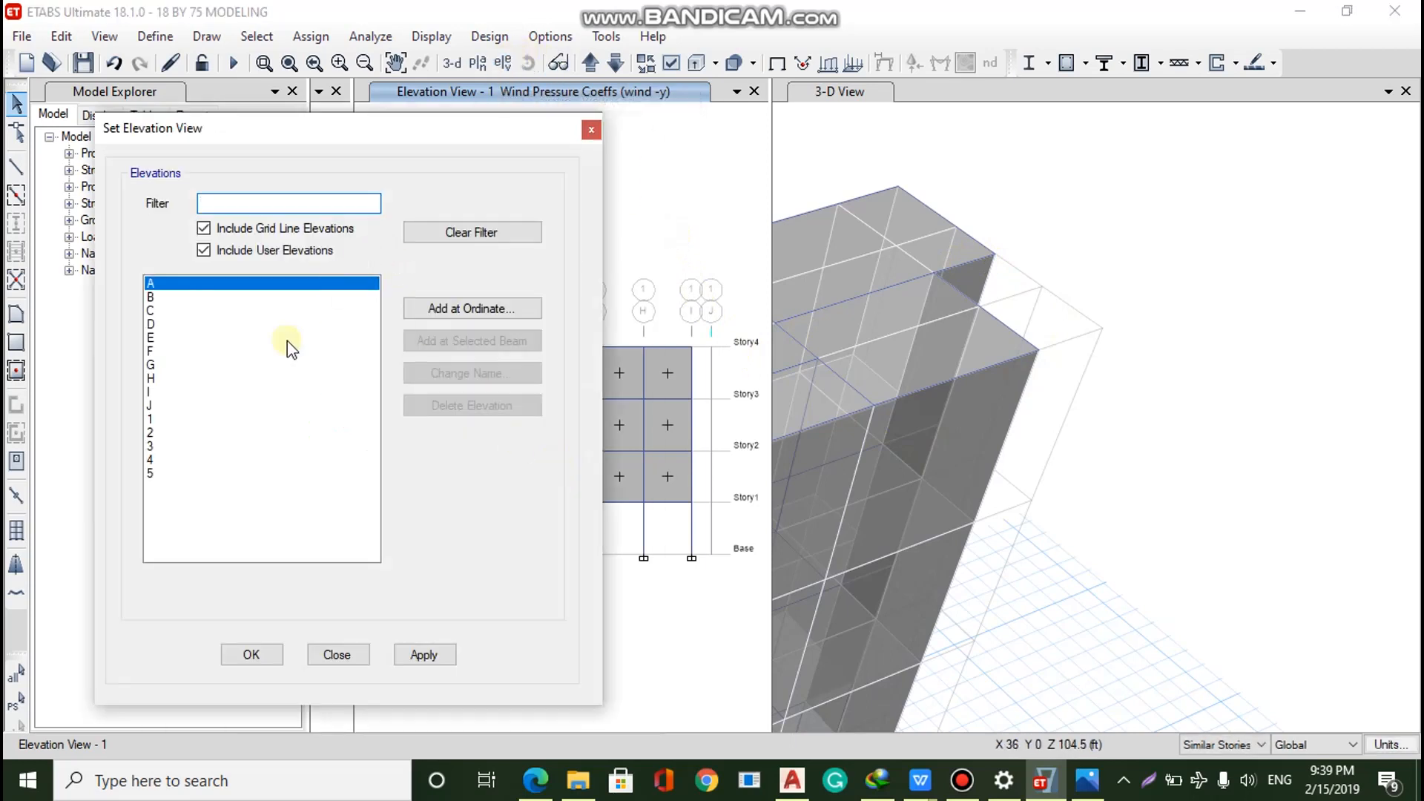
pyautogui.click(176, 447)
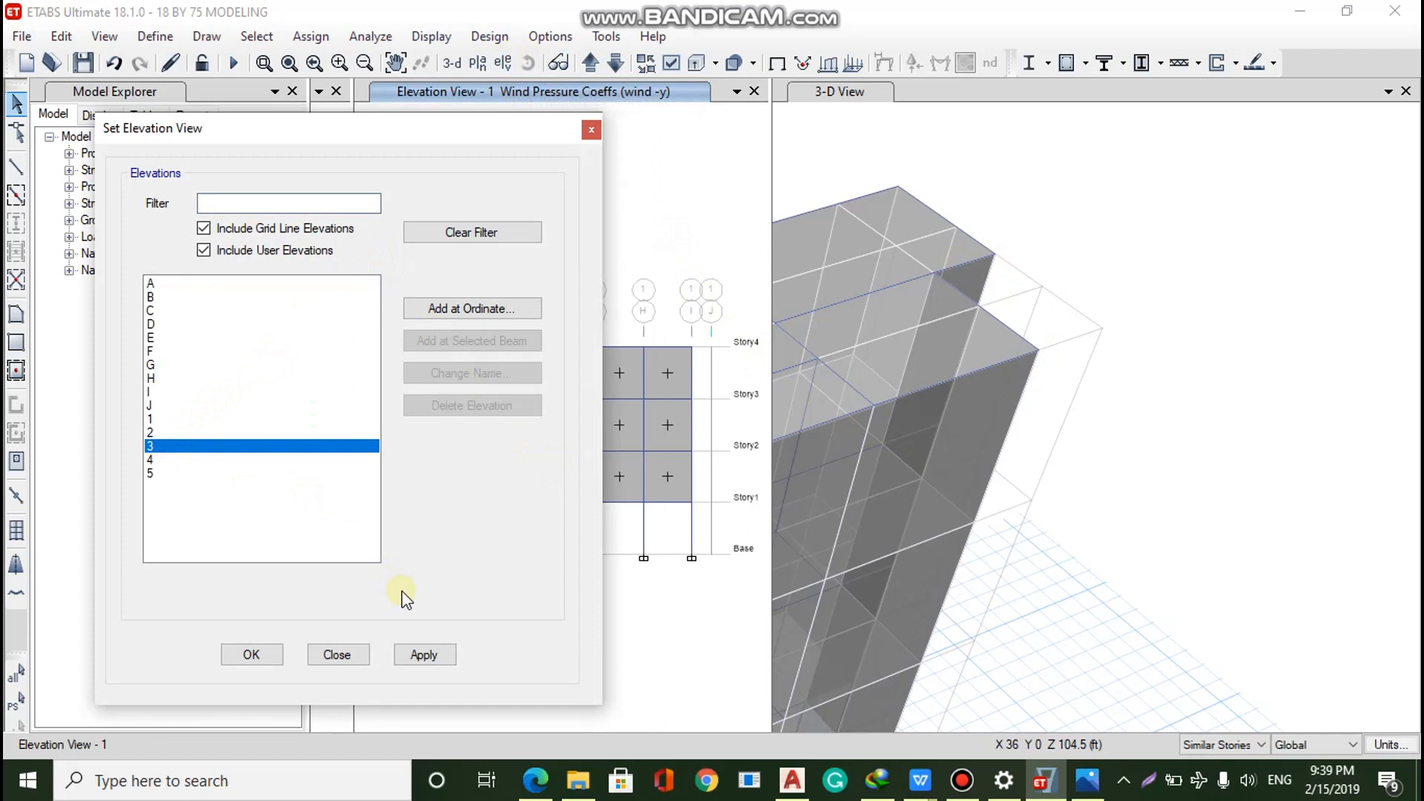
pyautogui.click(421, 651)
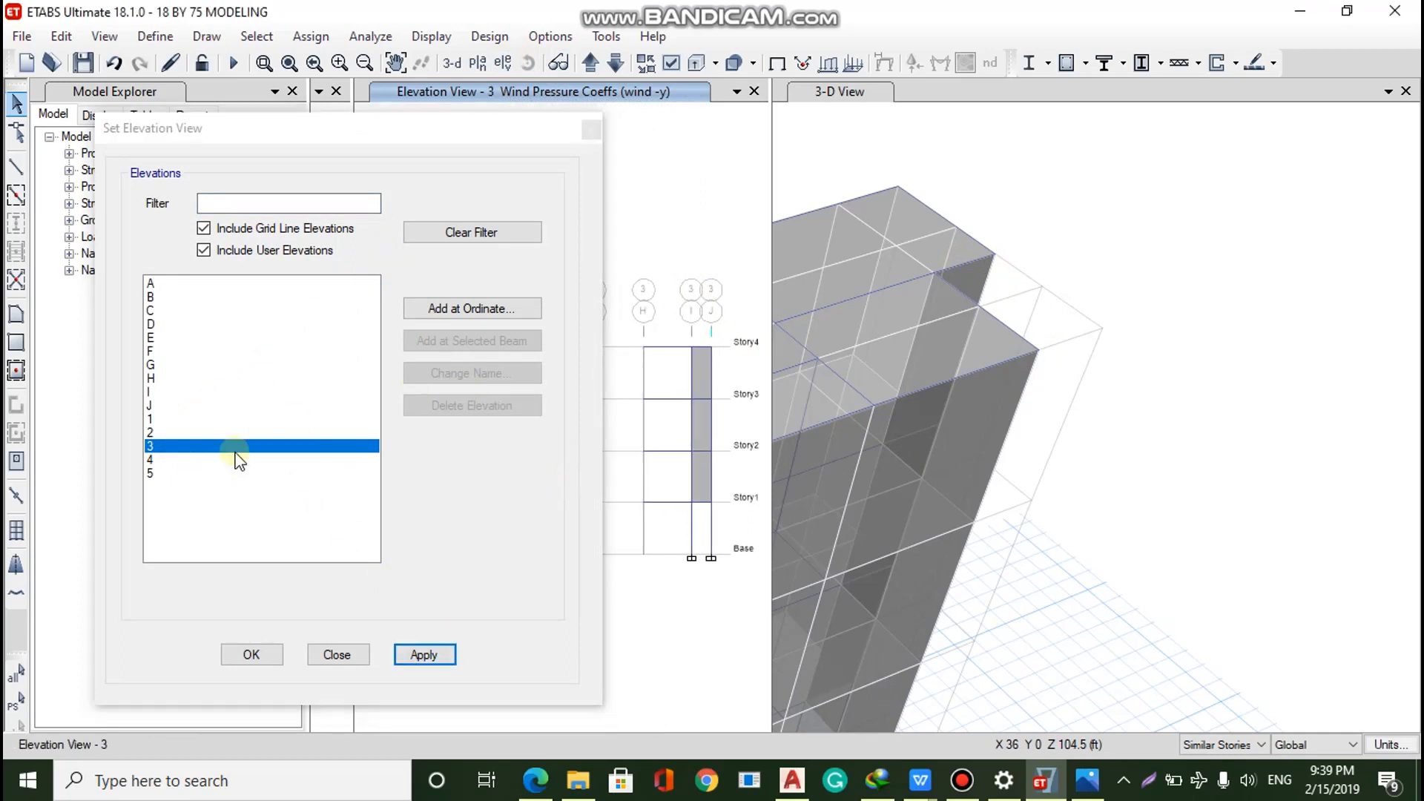
# Assign a leeward pressure coefficient of 0.5 for wind -y to the wall shells between grids I and J on elevation 3, Story1 to Story4
pyautogui.click(252, 654)
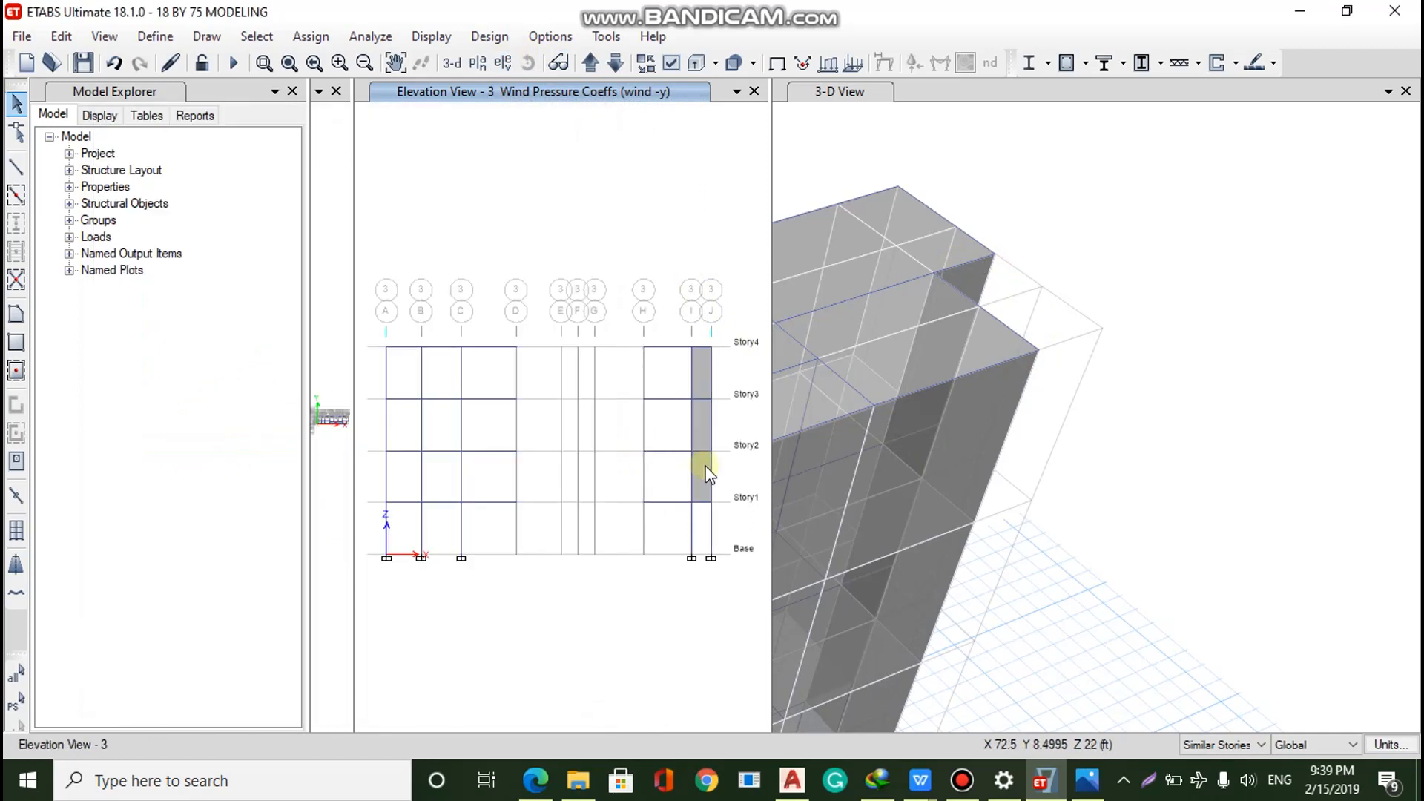
pyautogui.click(703, 473)
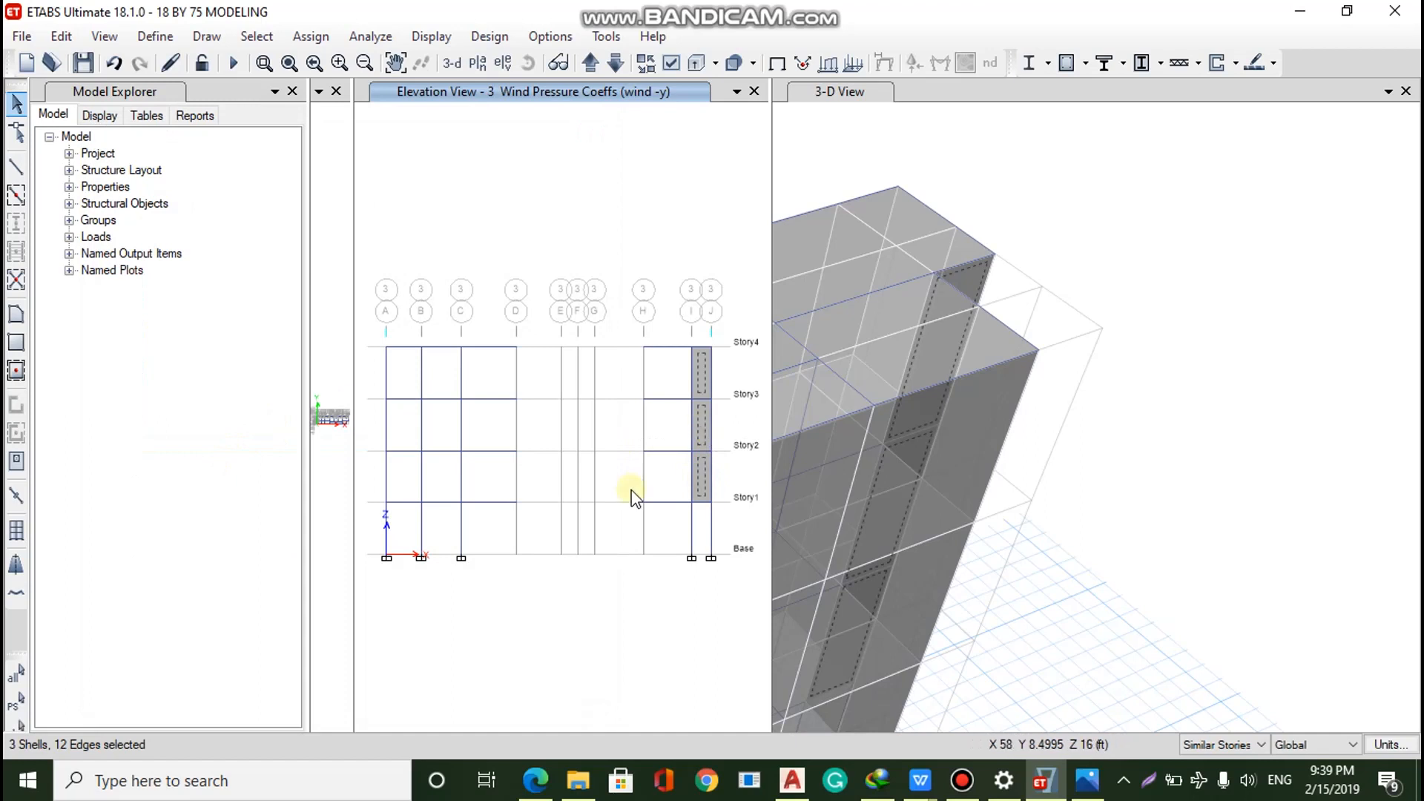
pyautogui.click(297, 39)
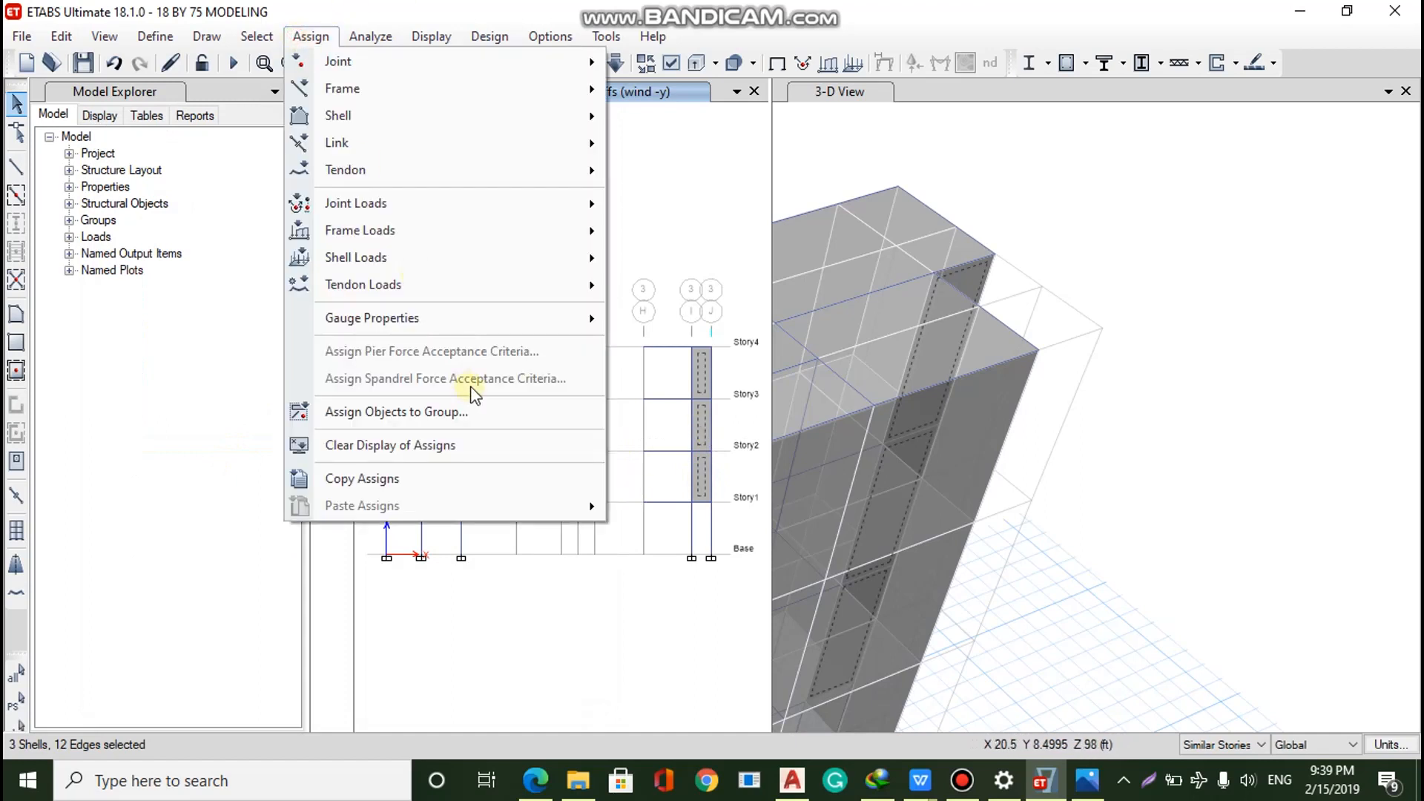
pyautogui.moveTo(555, 267)
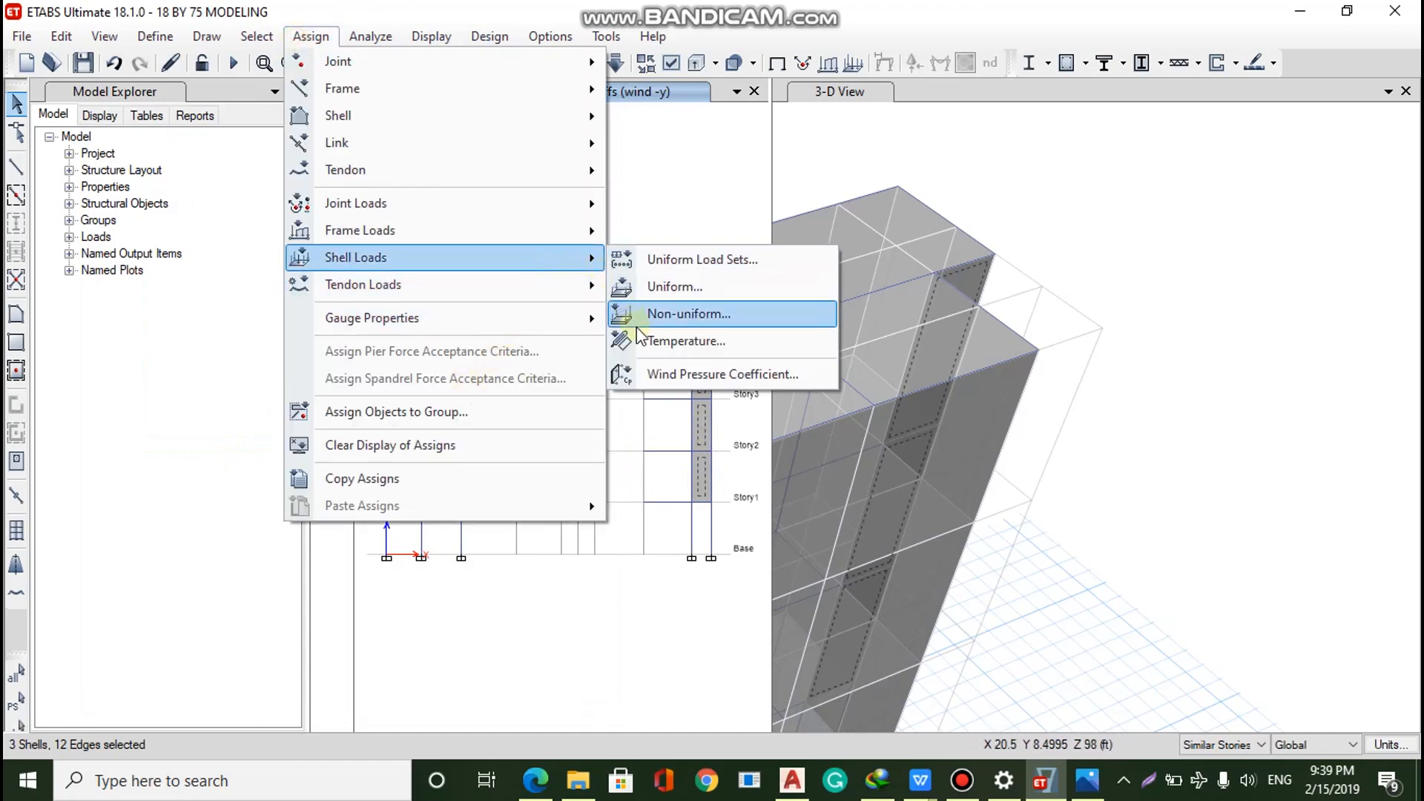
pyautogui.click(654, 371)
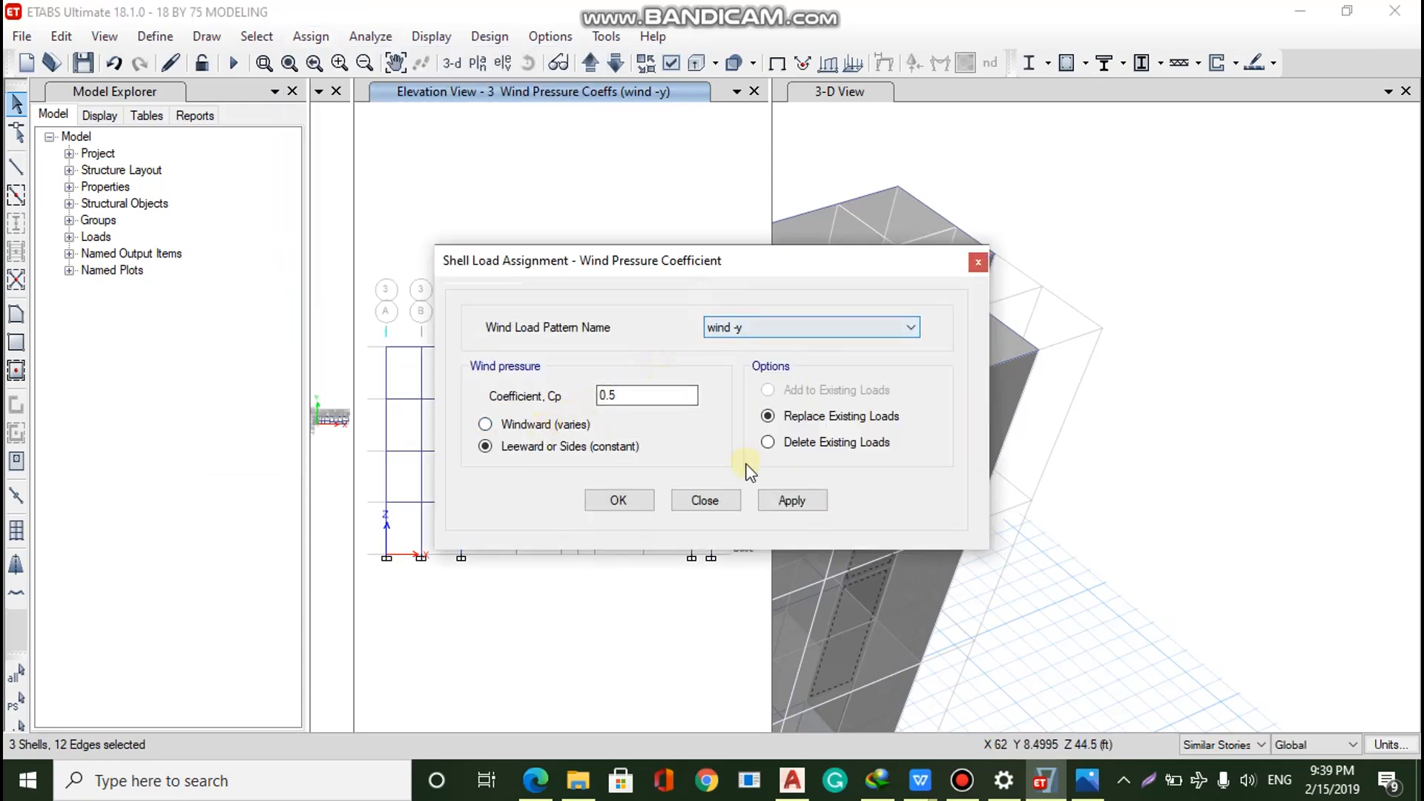
pyautogui.click(789, 499)
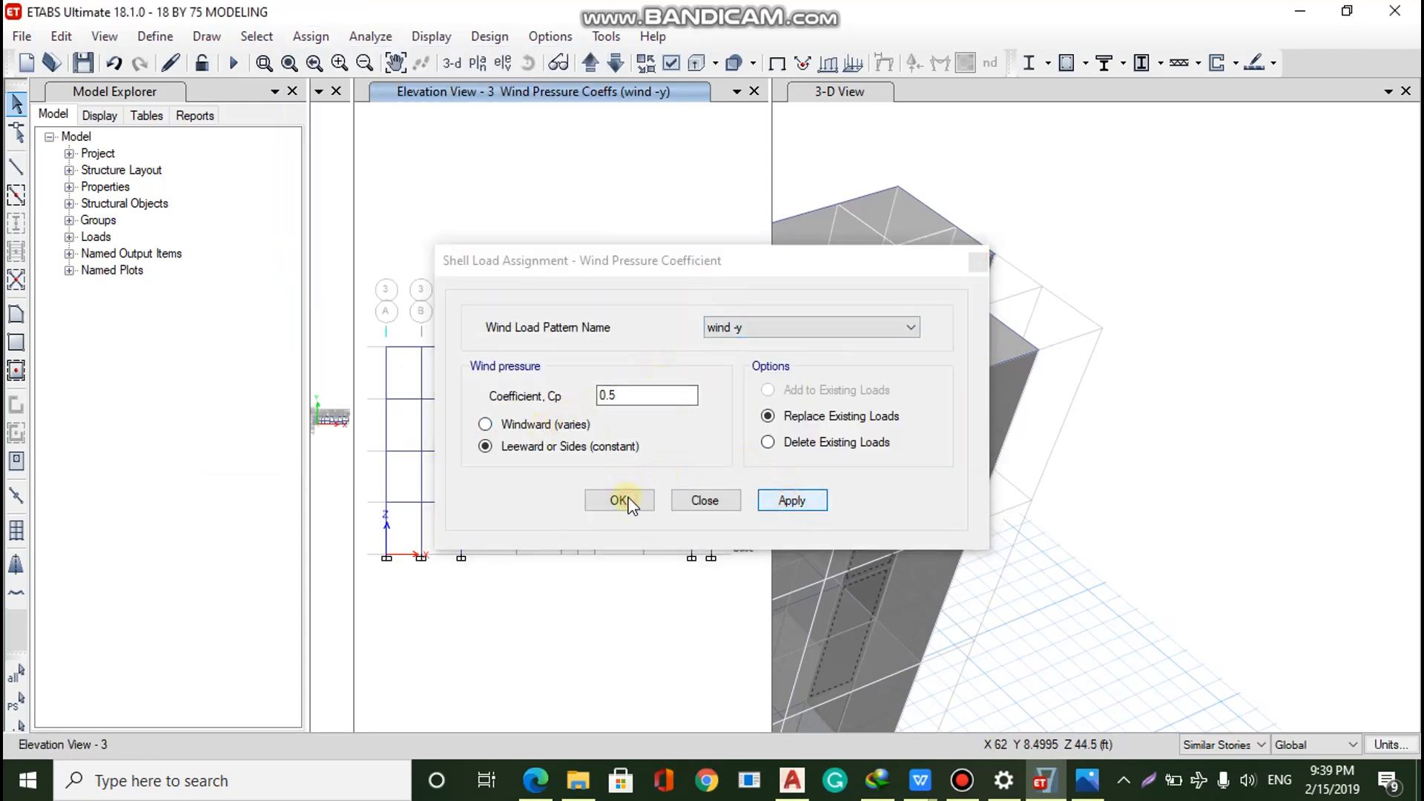
pyautogui.press('Escape')
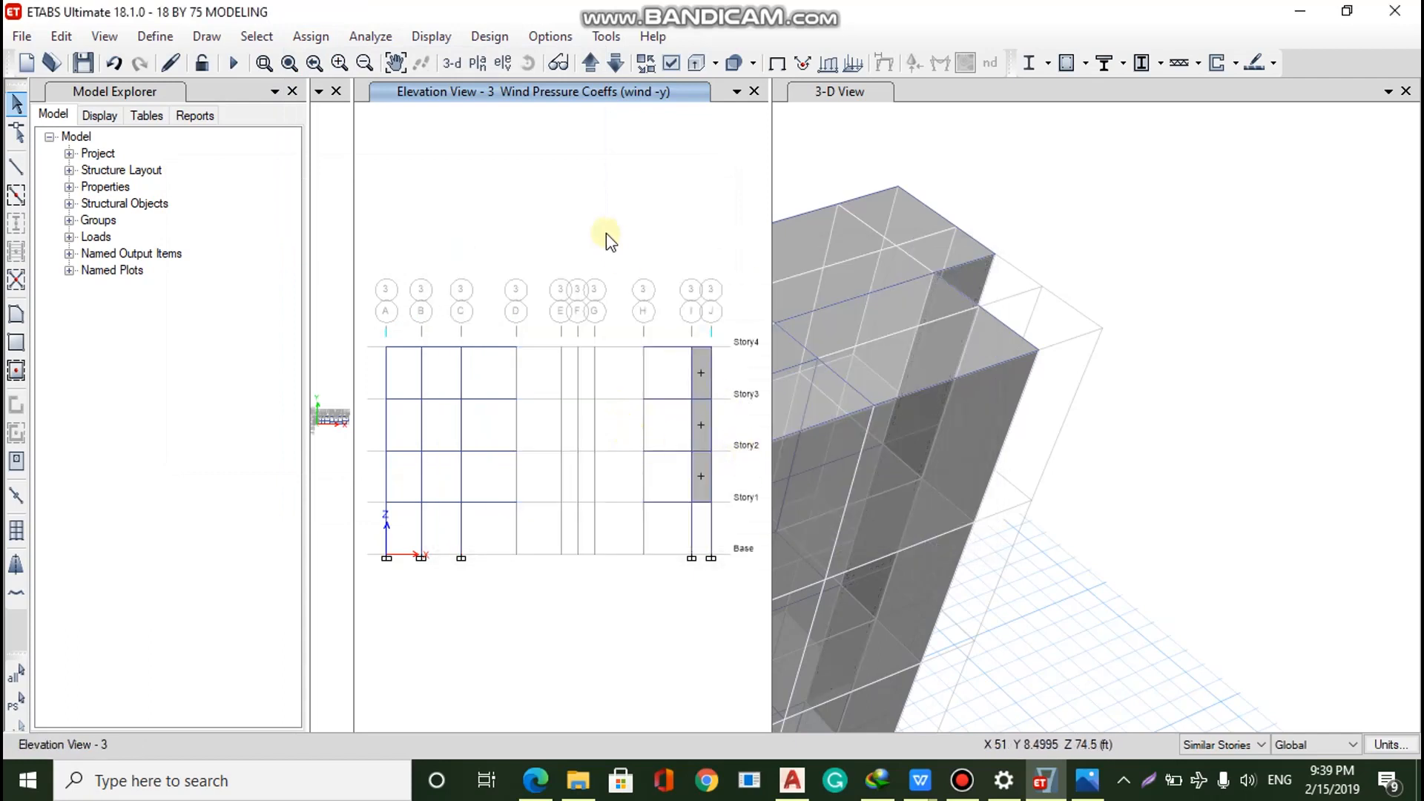
# Enlarge the 3-D view to fill most of the workspace, narrowing the elevation view beside it
pyautogui.moveTo(772, 216); pyautogui.dragTo(1090, 244)
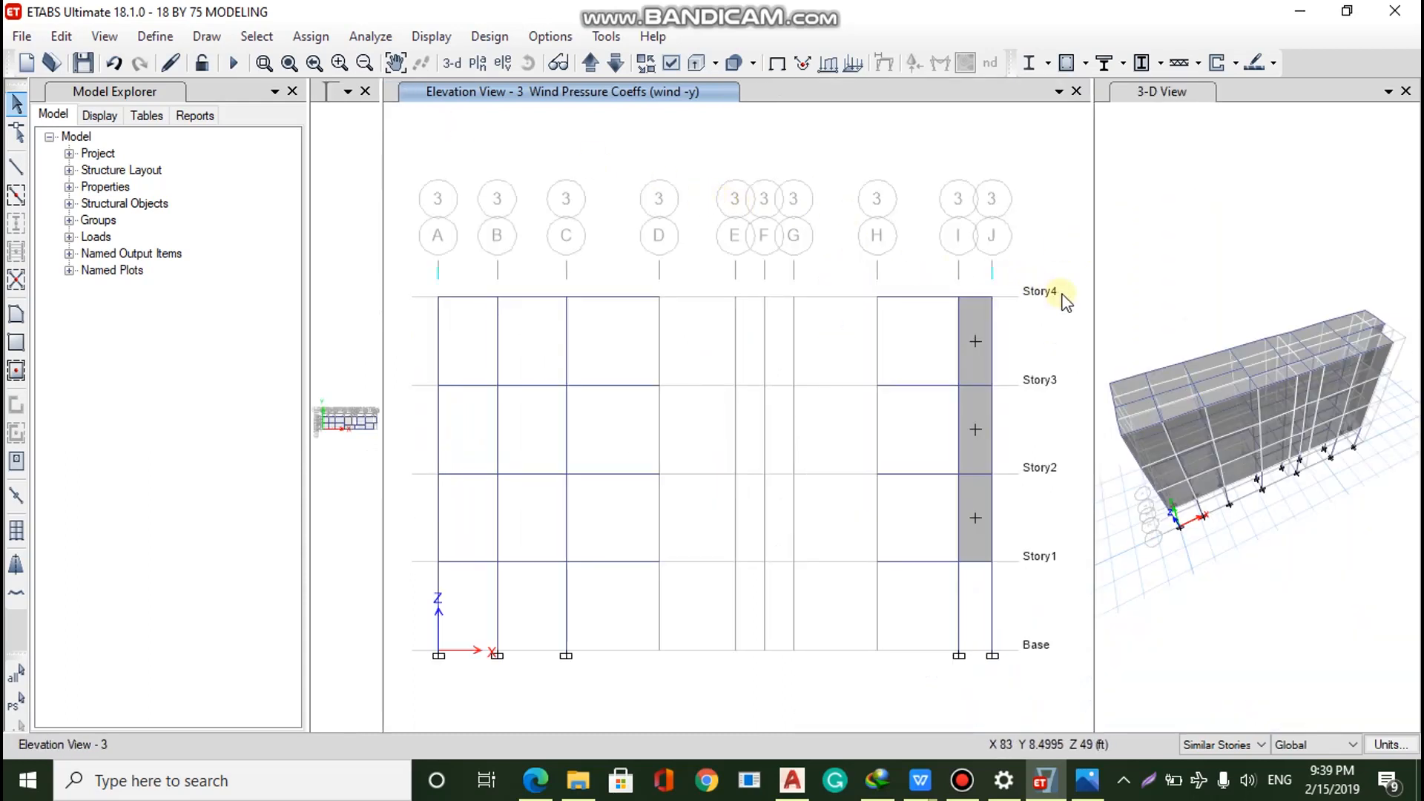
pyautogui.moveTo(1090, 283); pyautogui.dragTo(851, 264)
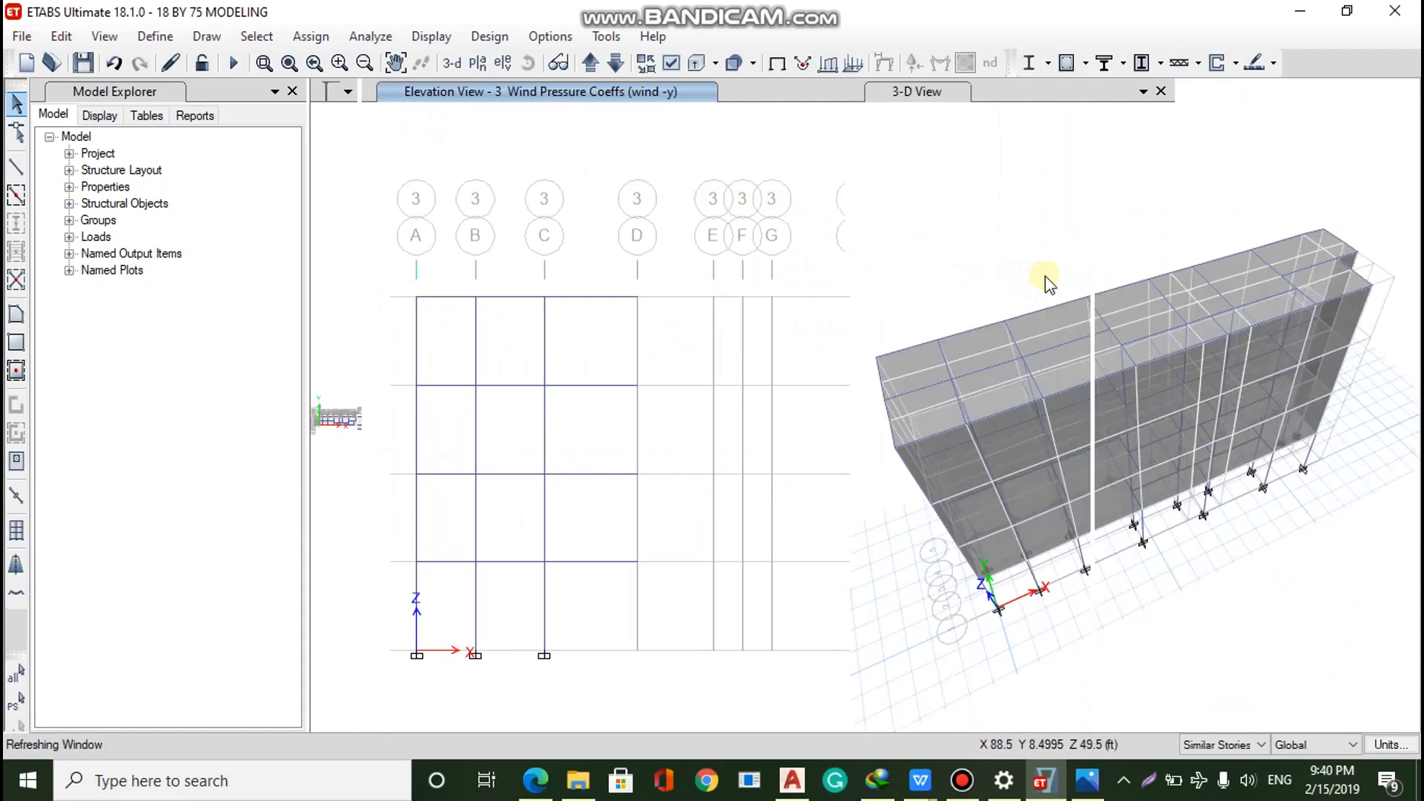
pyautogui.click(853, 286)
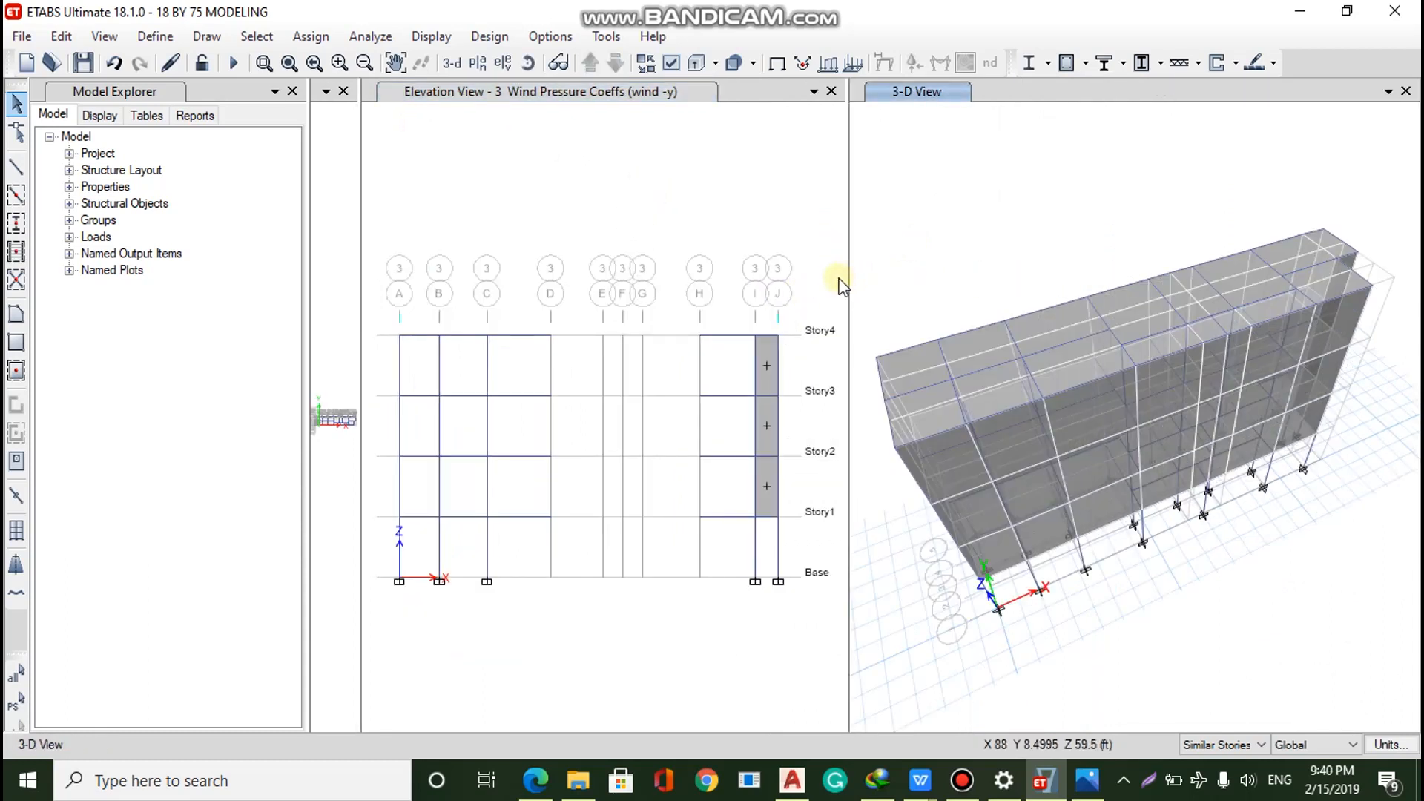
pyautogui.moveTo(851, 275); pyautogui.dragTo(909, 280)
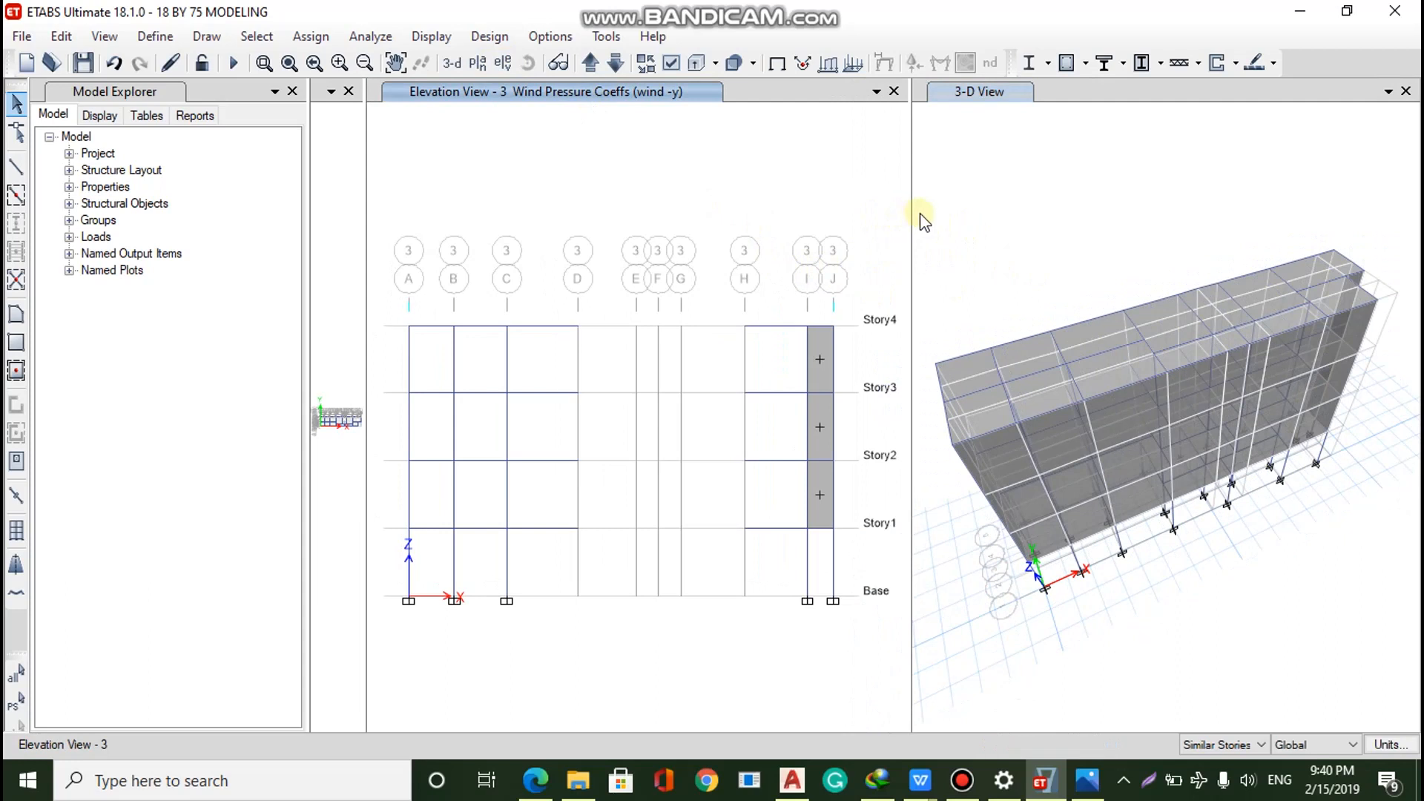
pyautogui.moveTo(912, 220); pyautogui.dragTo(813, 207)
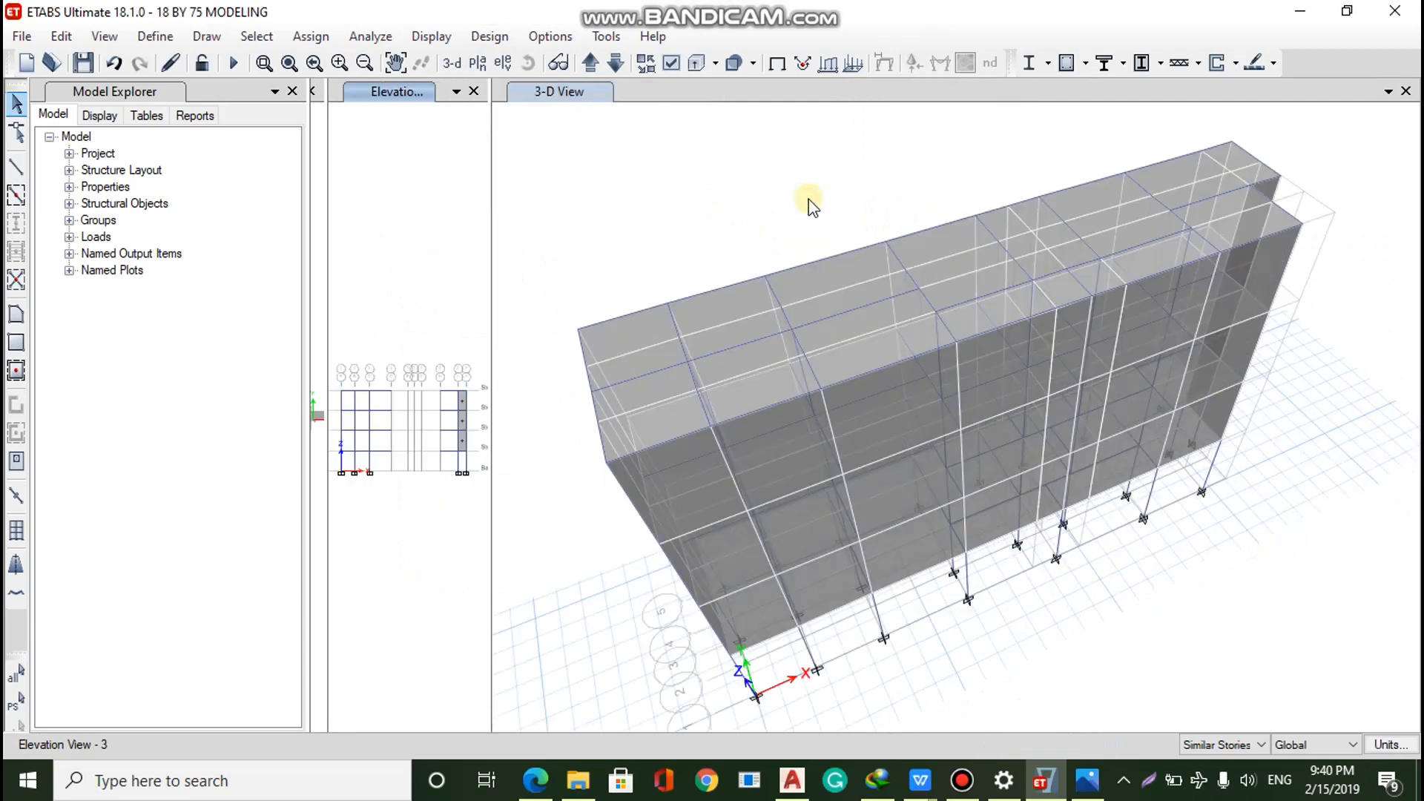
# Display the shell wind pressure loads of load pattern wind +X in the elevation view
pyautogui.click(430, 37)
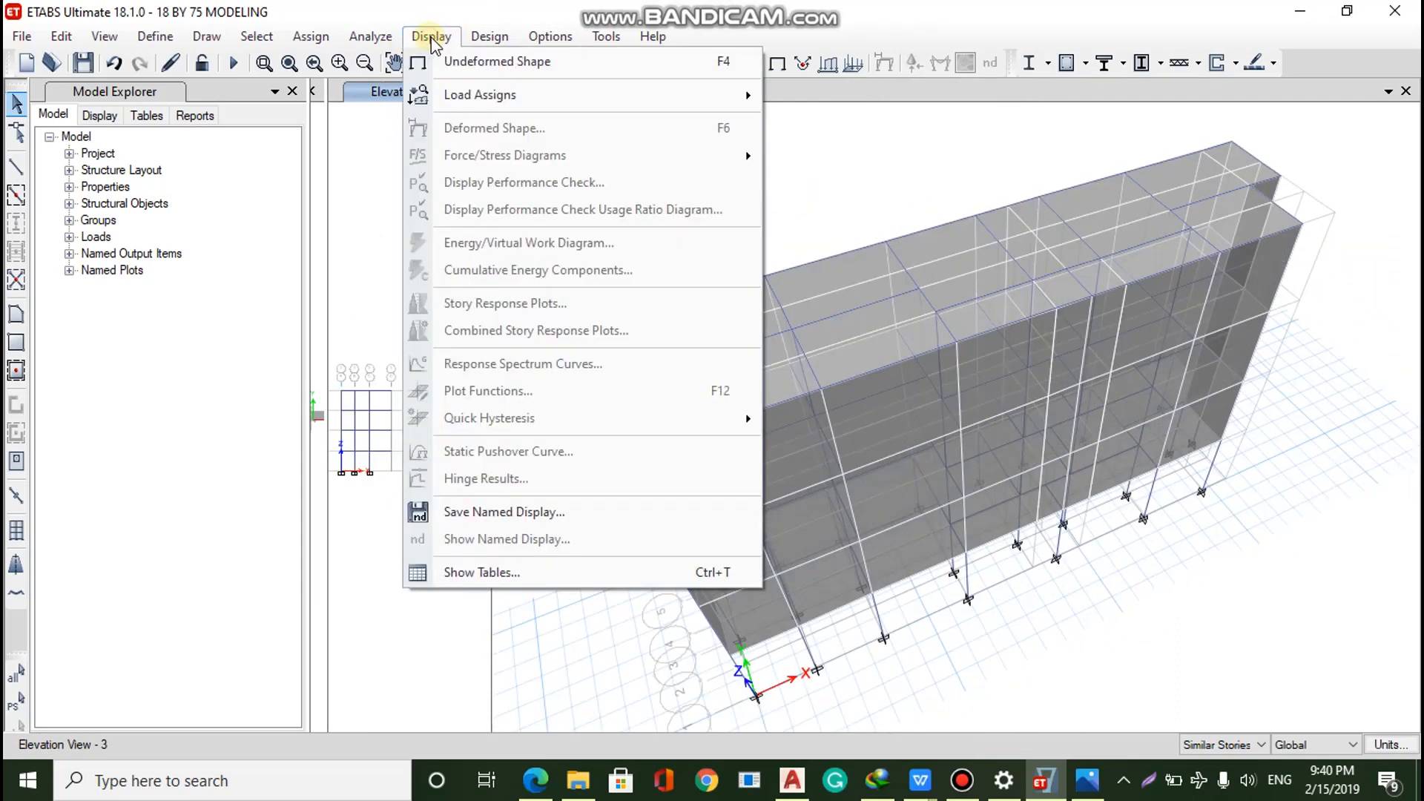
pyautogui.moveTo(515, 97)
pyautogui.click(794, 151)
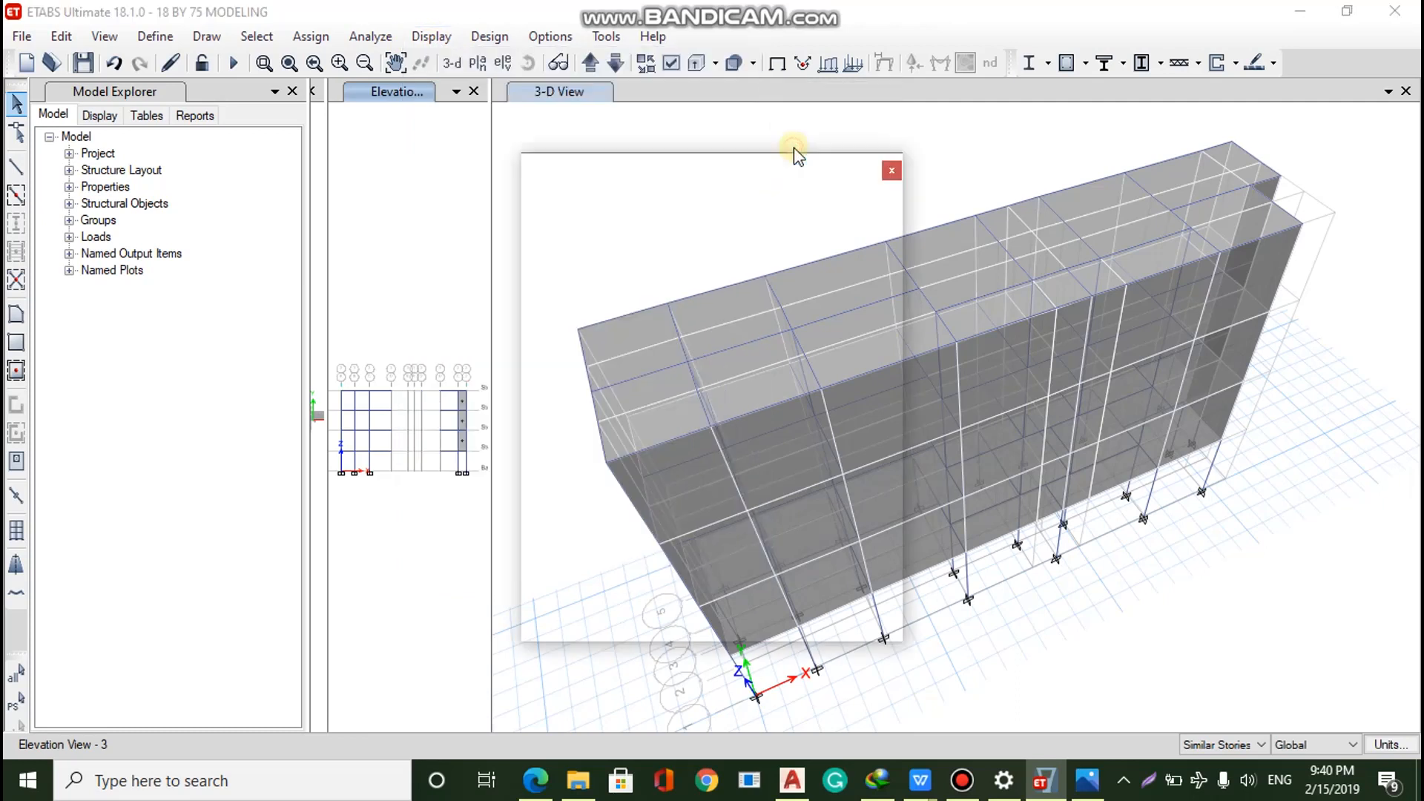
pyautogui.click(746, 238)
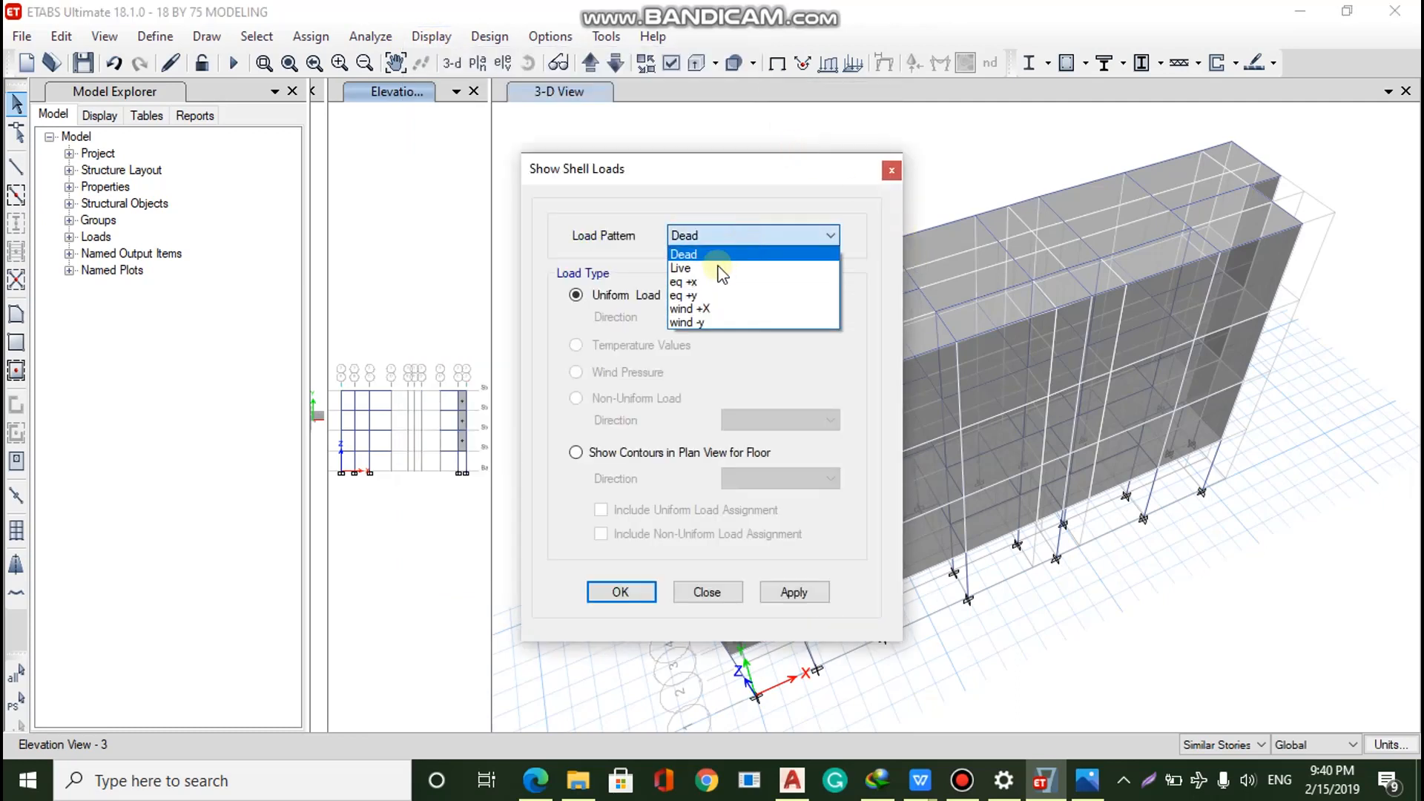
pyautogui.click(721, 308)
pyautogui.click(782, 593)
pyautogui.click(629, 593)
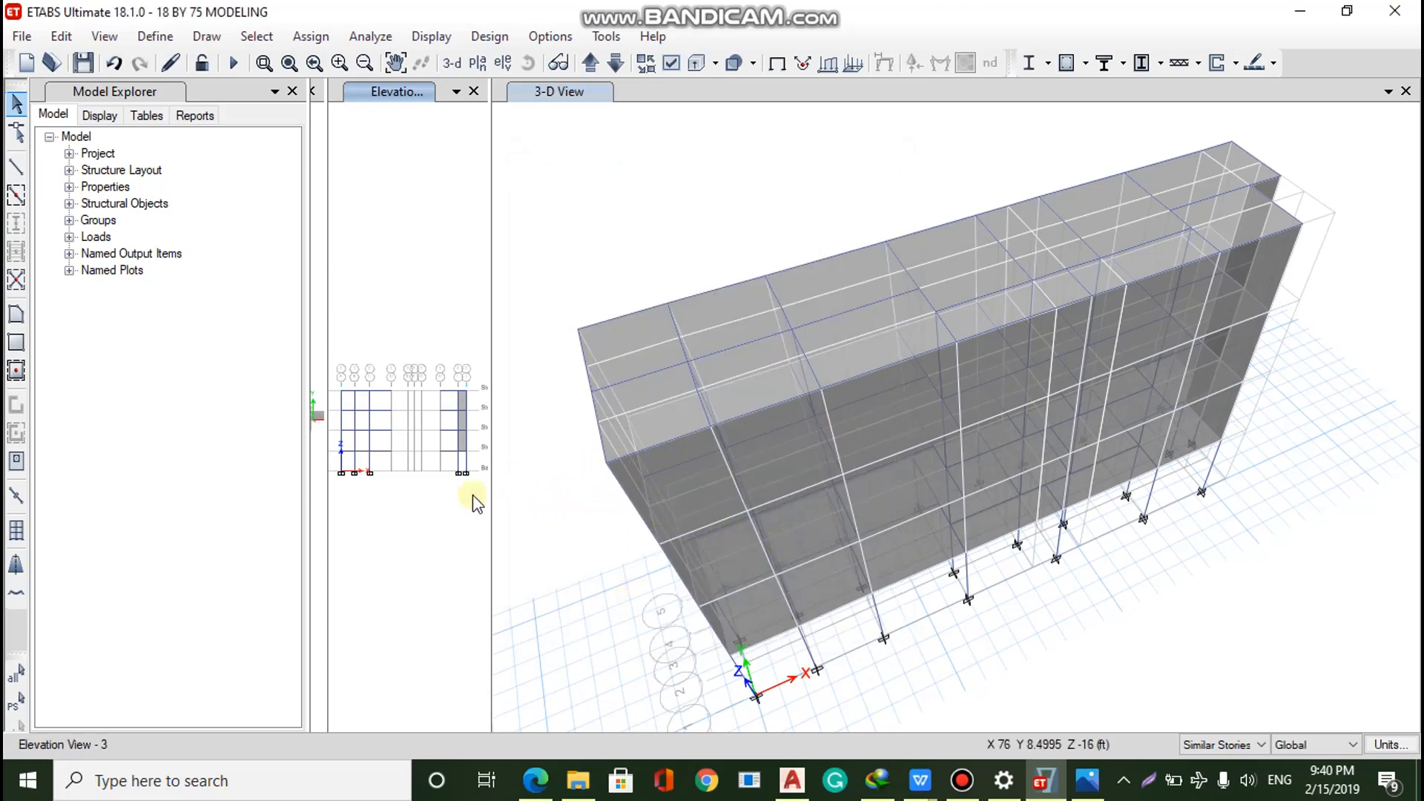
# Display the shell wind pressure loads of load pattern wind -y in the 3-D view
pyautogui.click(593, 243)
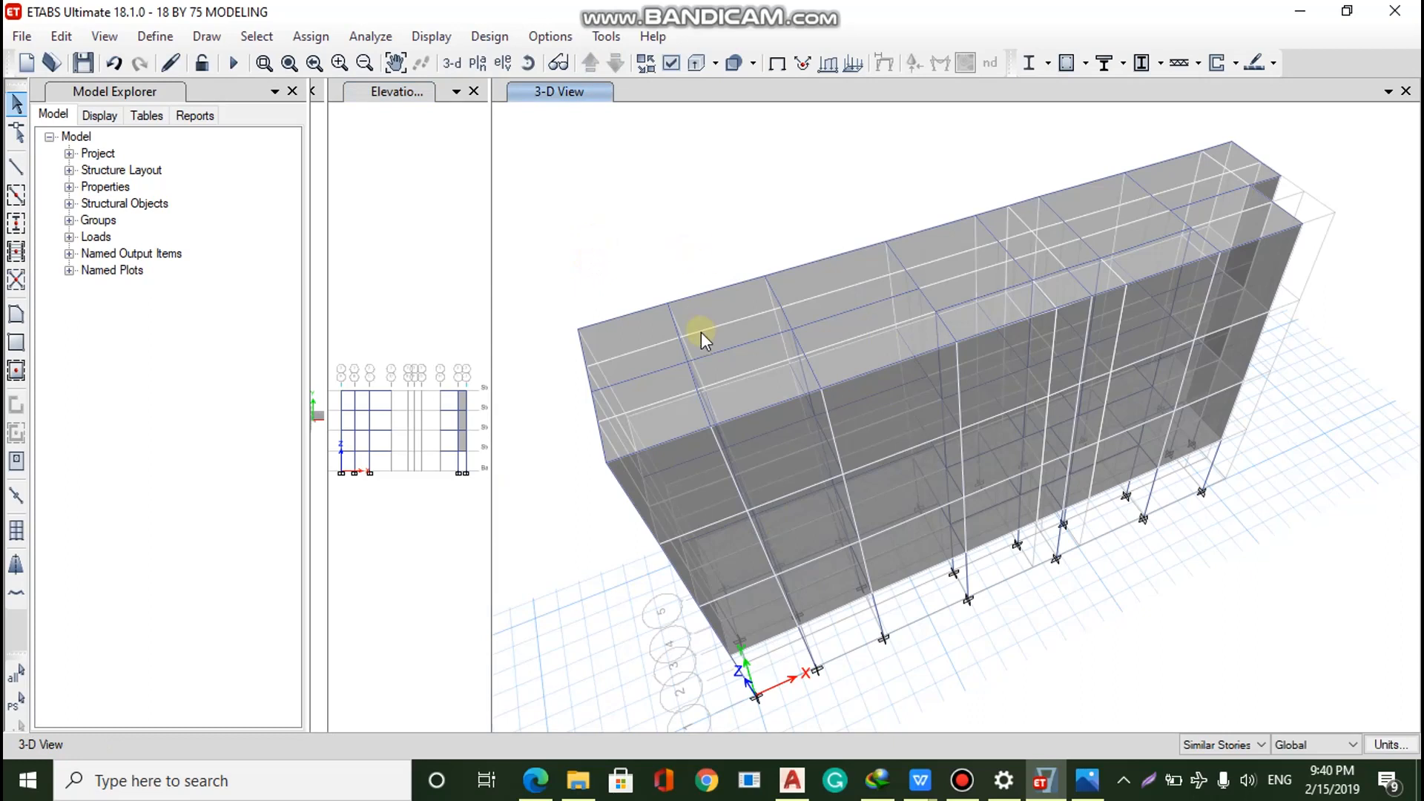
pyautogui.click(430, 36)
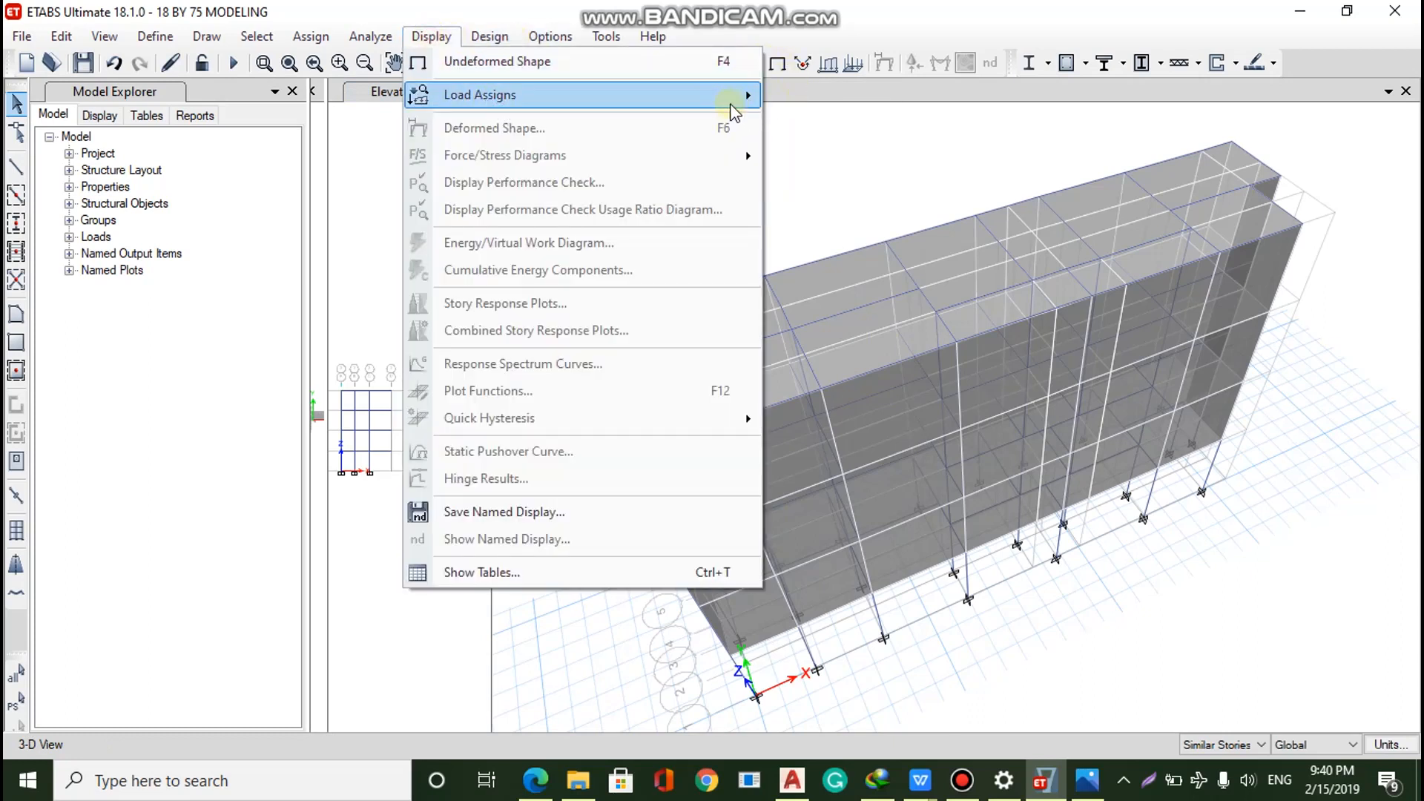
pyautogui.moveTo(759, 109)
pyautogui.click(816, 150)
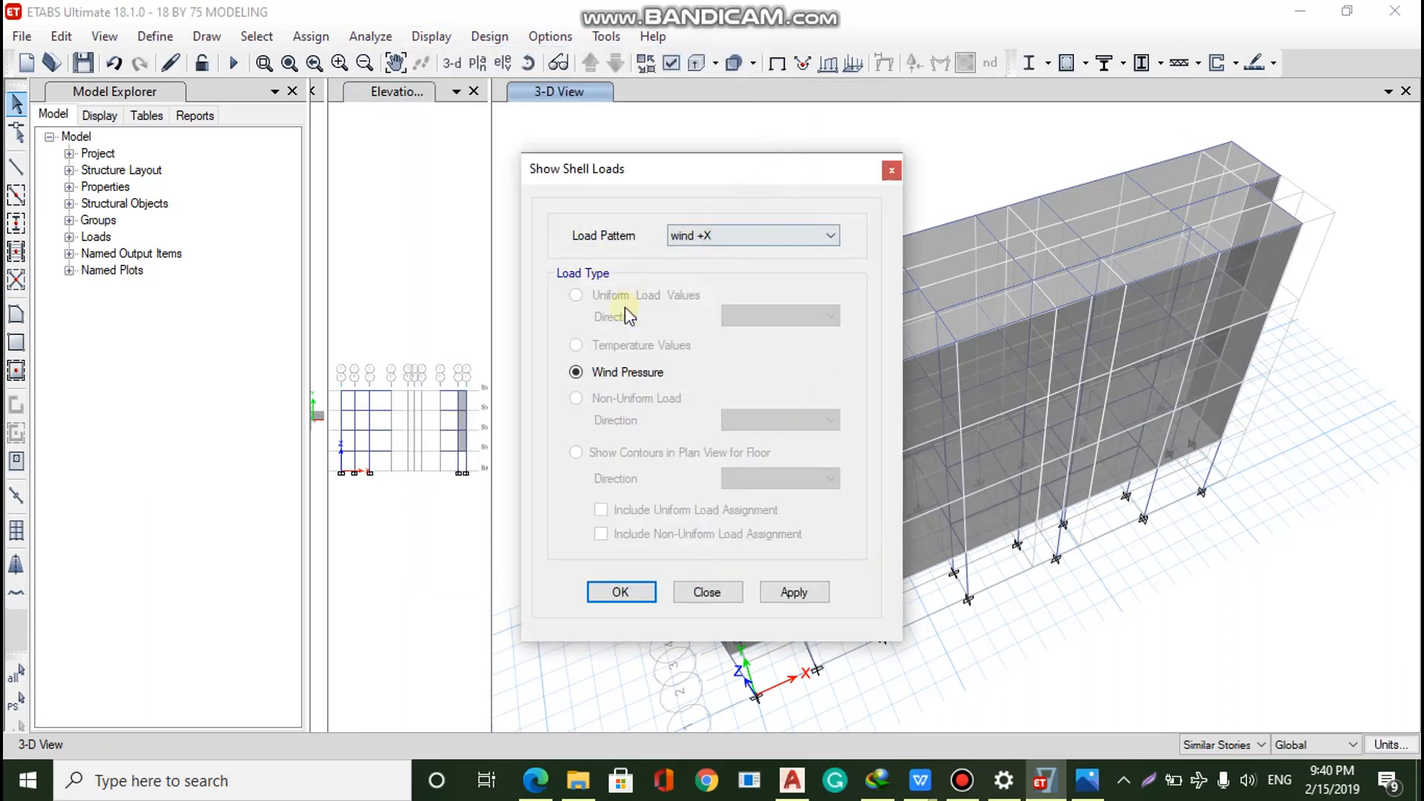
pyautogui.click(758, 246)
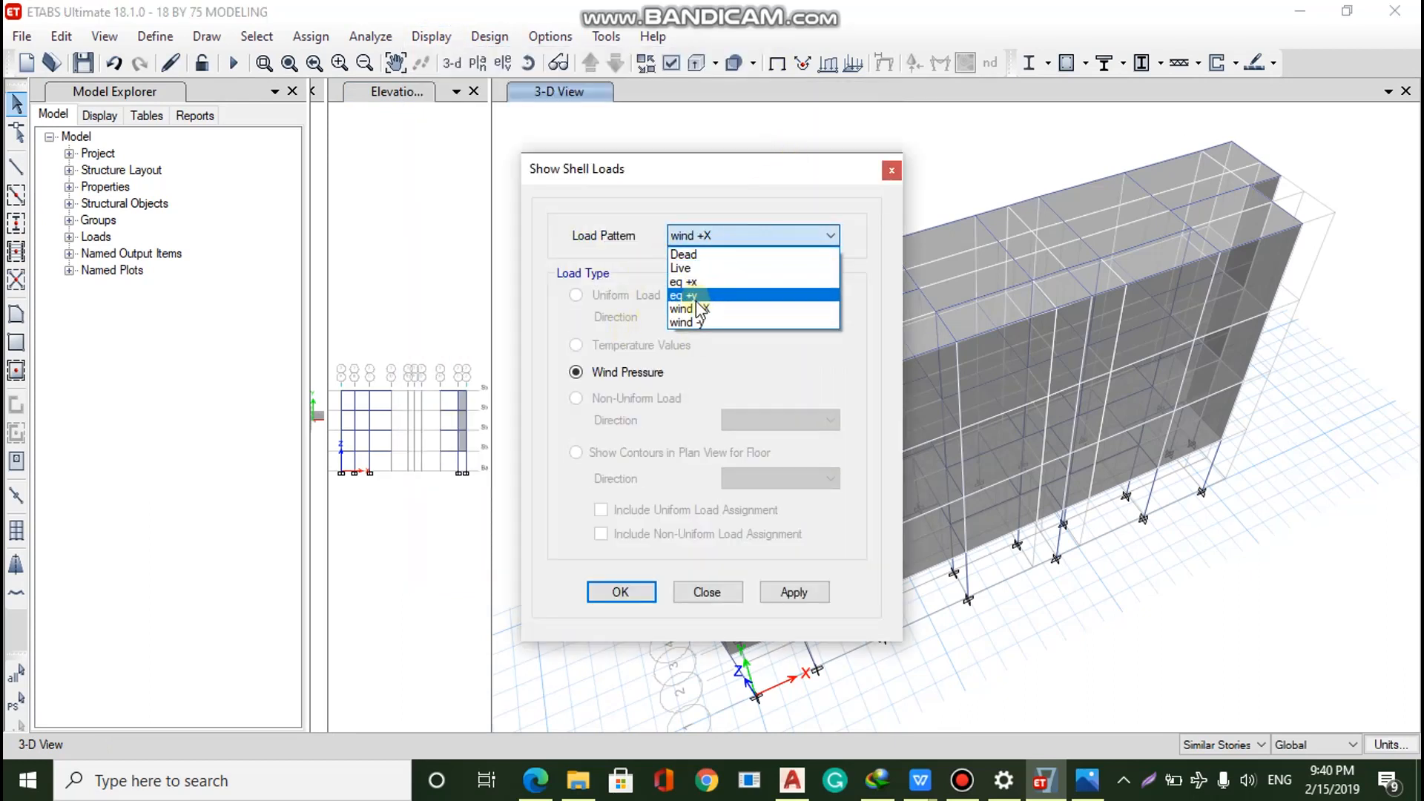
pyautogui.click(699, 320)
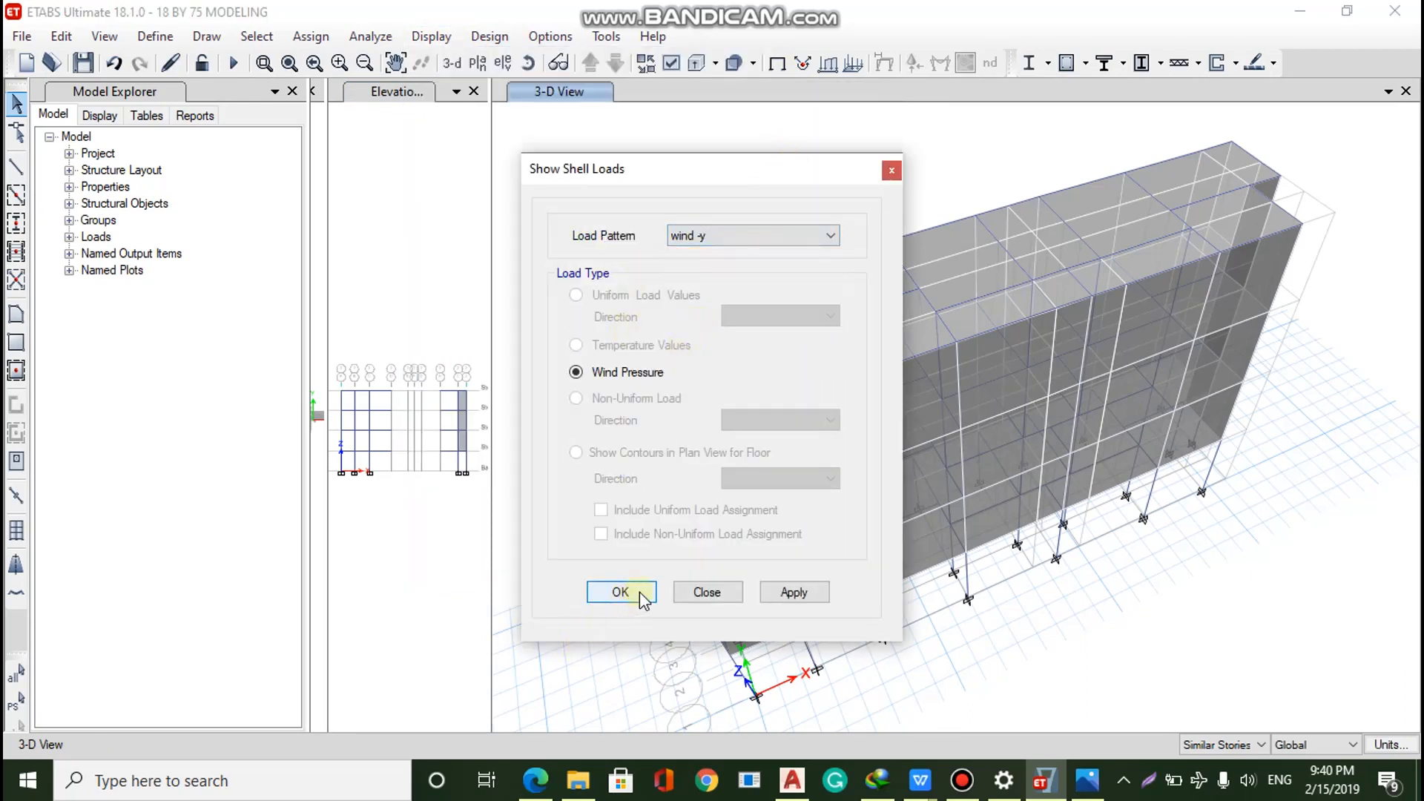
pyautogui.click(778, 593)
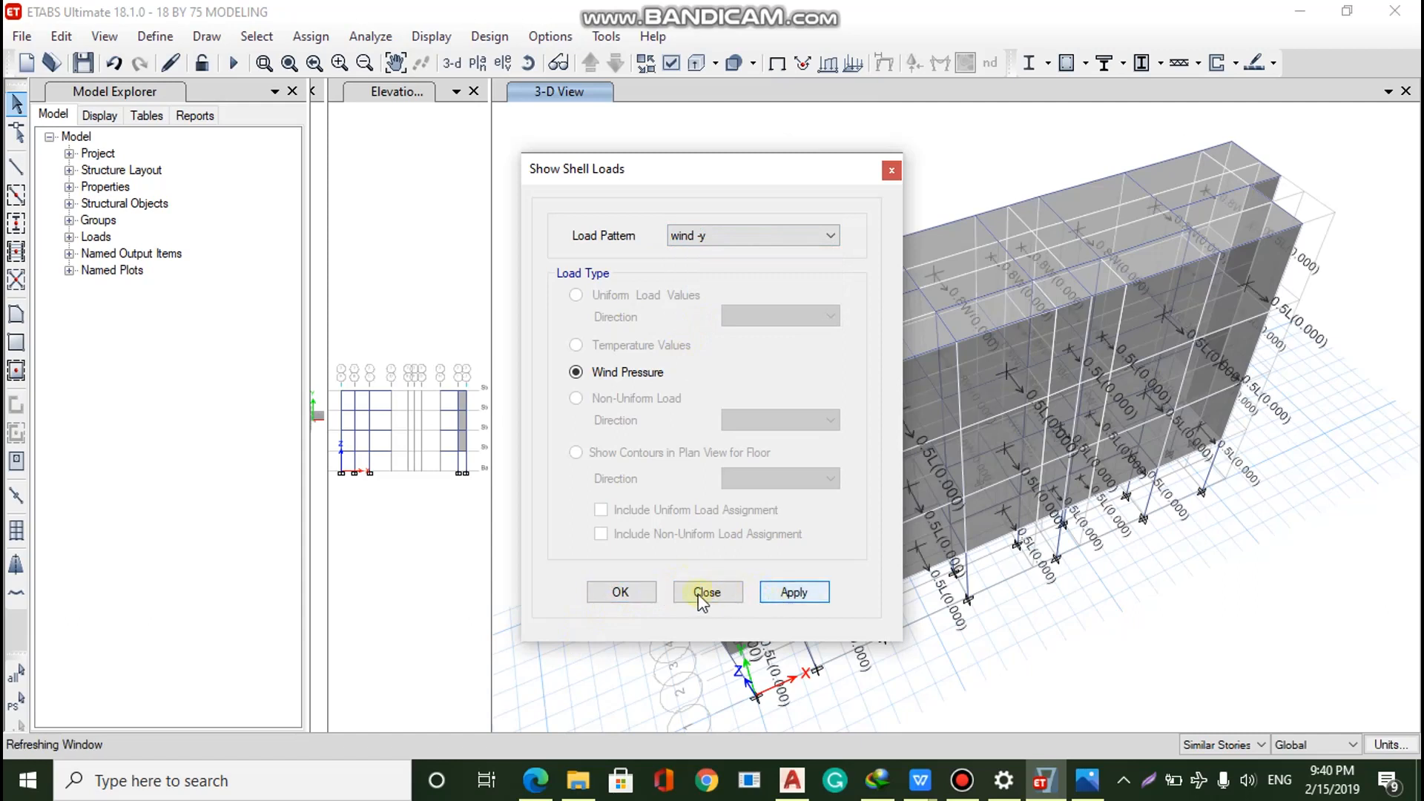
pyautogui.click(634, 593)
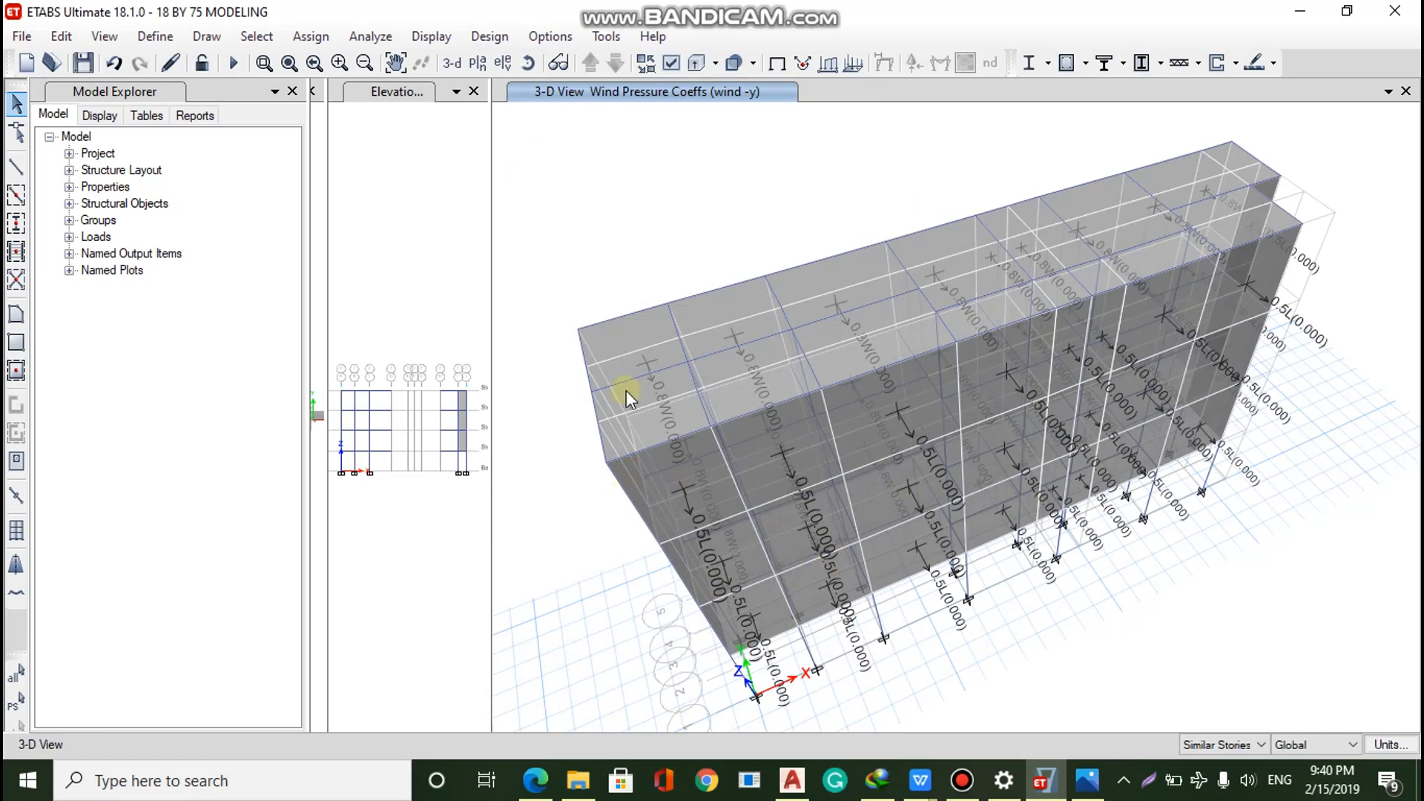
# Examine the windward and leeward coefficients and arrow directions for wind -y from the building's short end and from an oblique angle
pyautogui.click(528, 63)
pyautogui.moveTo(657, 383); pyautogui.dragTo(942, 319)
pyautogui.moveTo(860, 345); pyautogui.dragTo(489, 277)
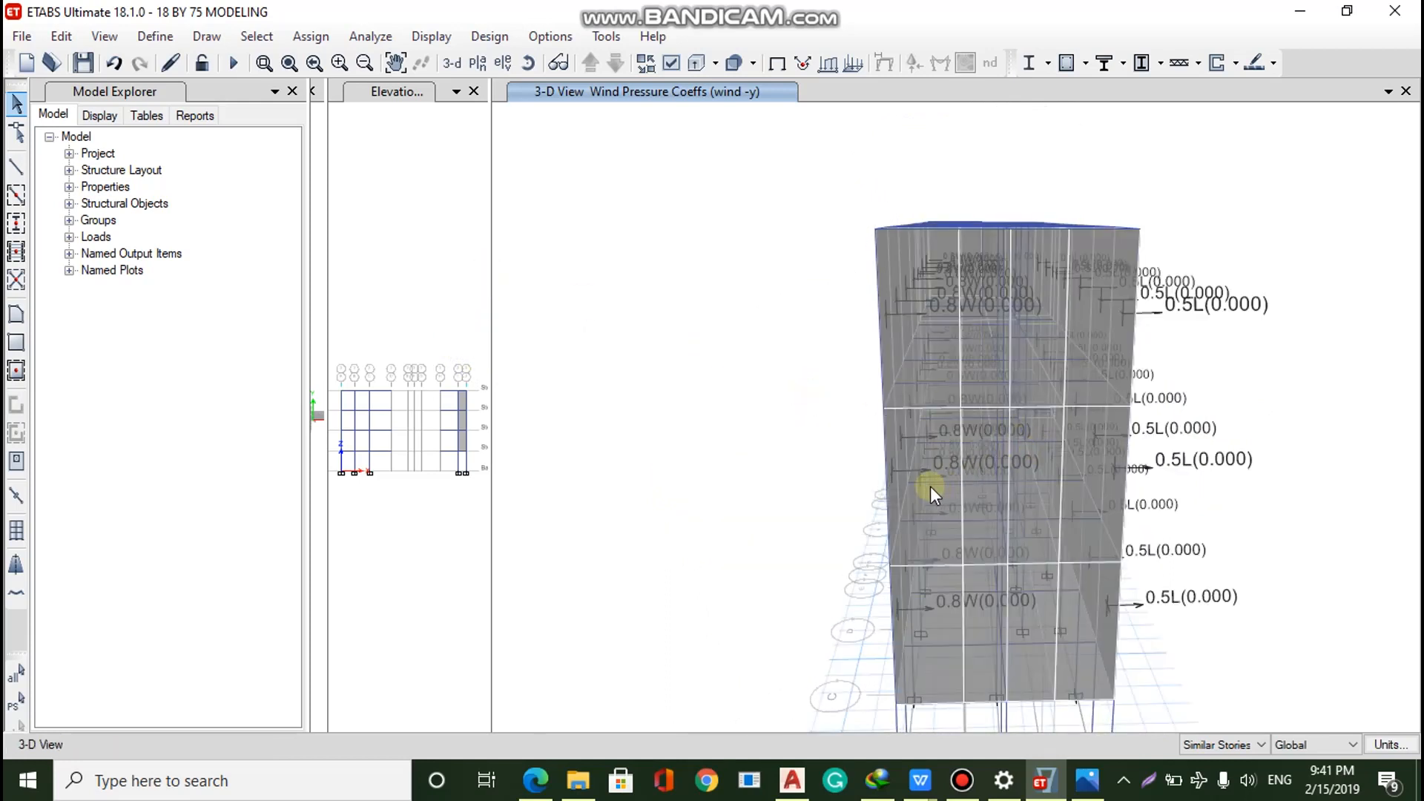
pyautogui.scroll(-3, 1048, 642)
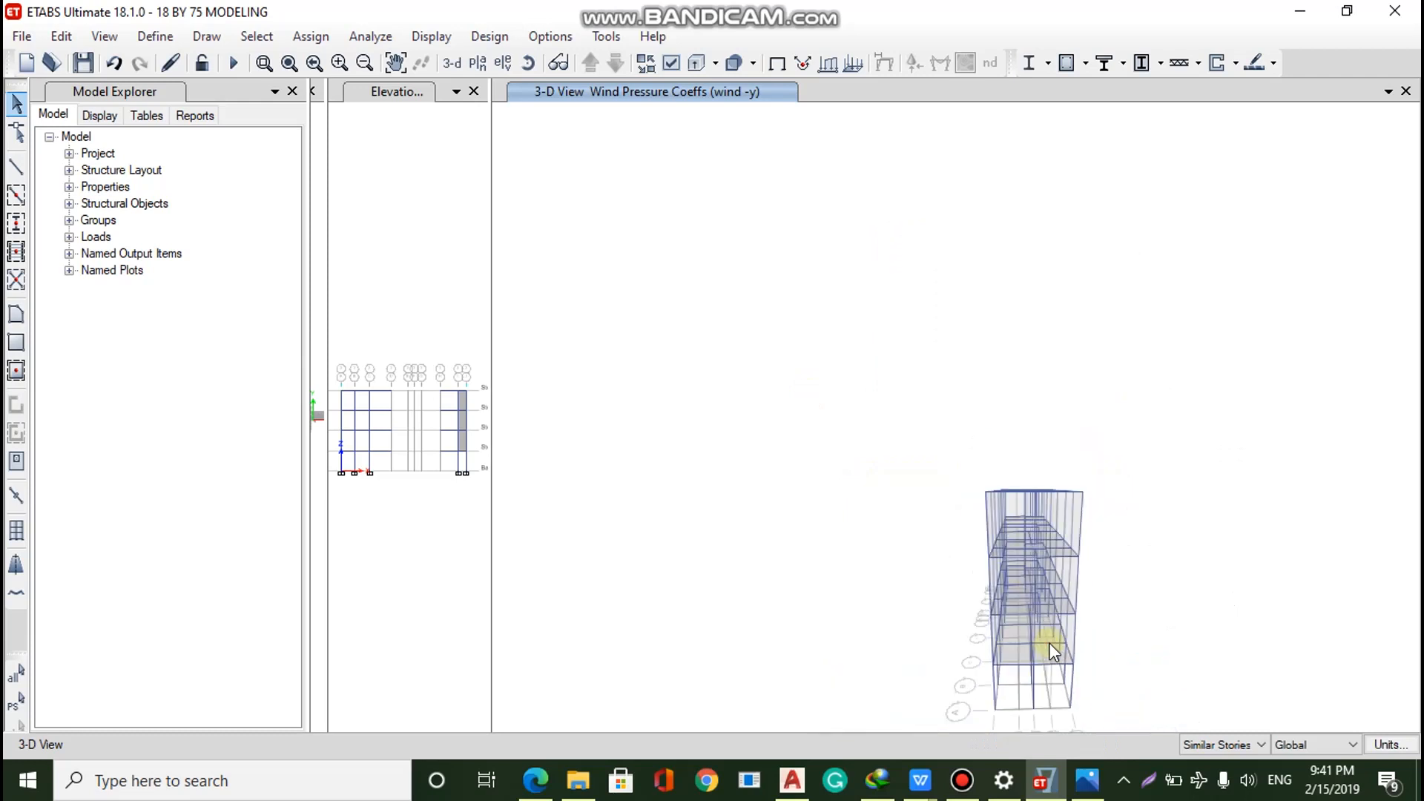
pyautogui.scroll(3, 1062, 723)
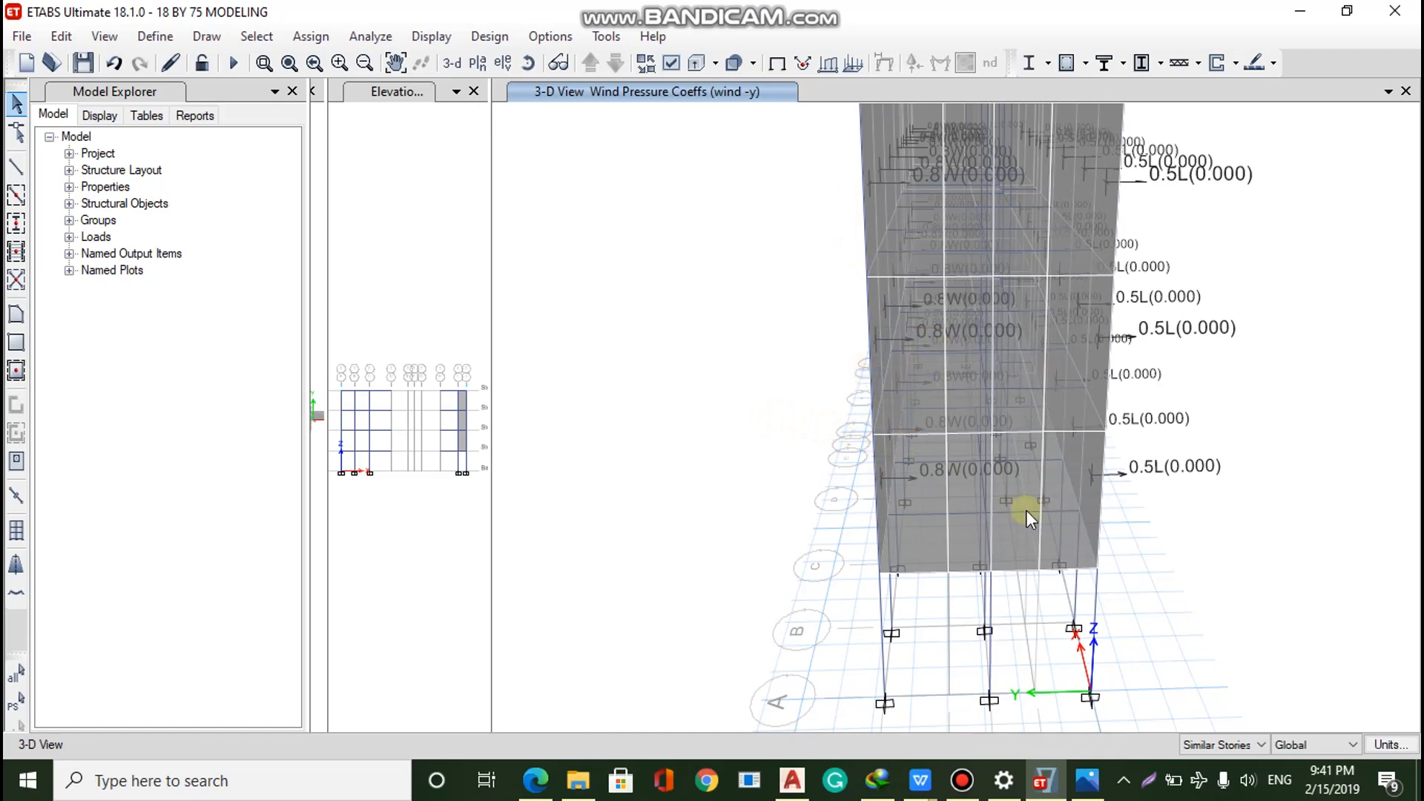
pyautogui.scroll(-4, 1116, 499)
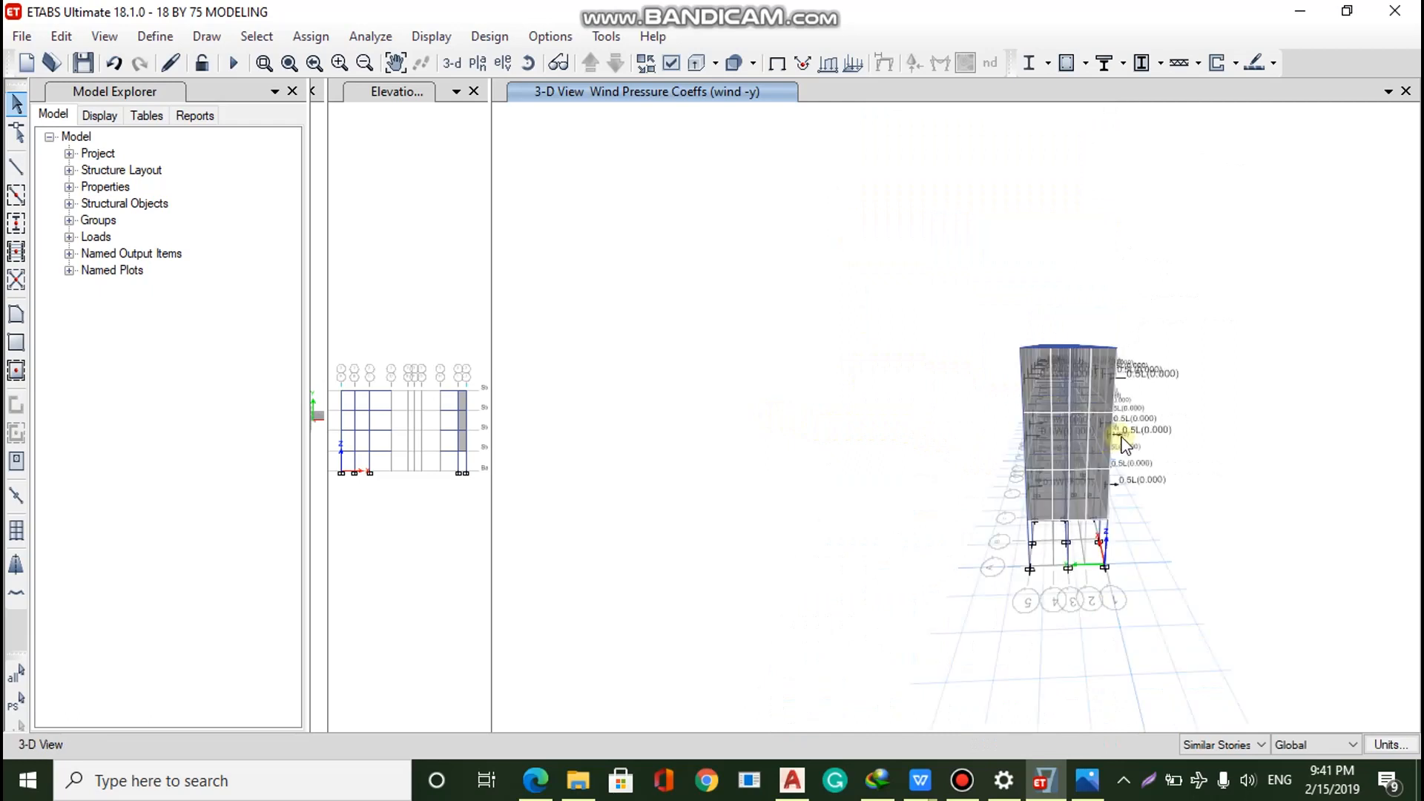
pyautogui.scroll(3, 1123, 443)
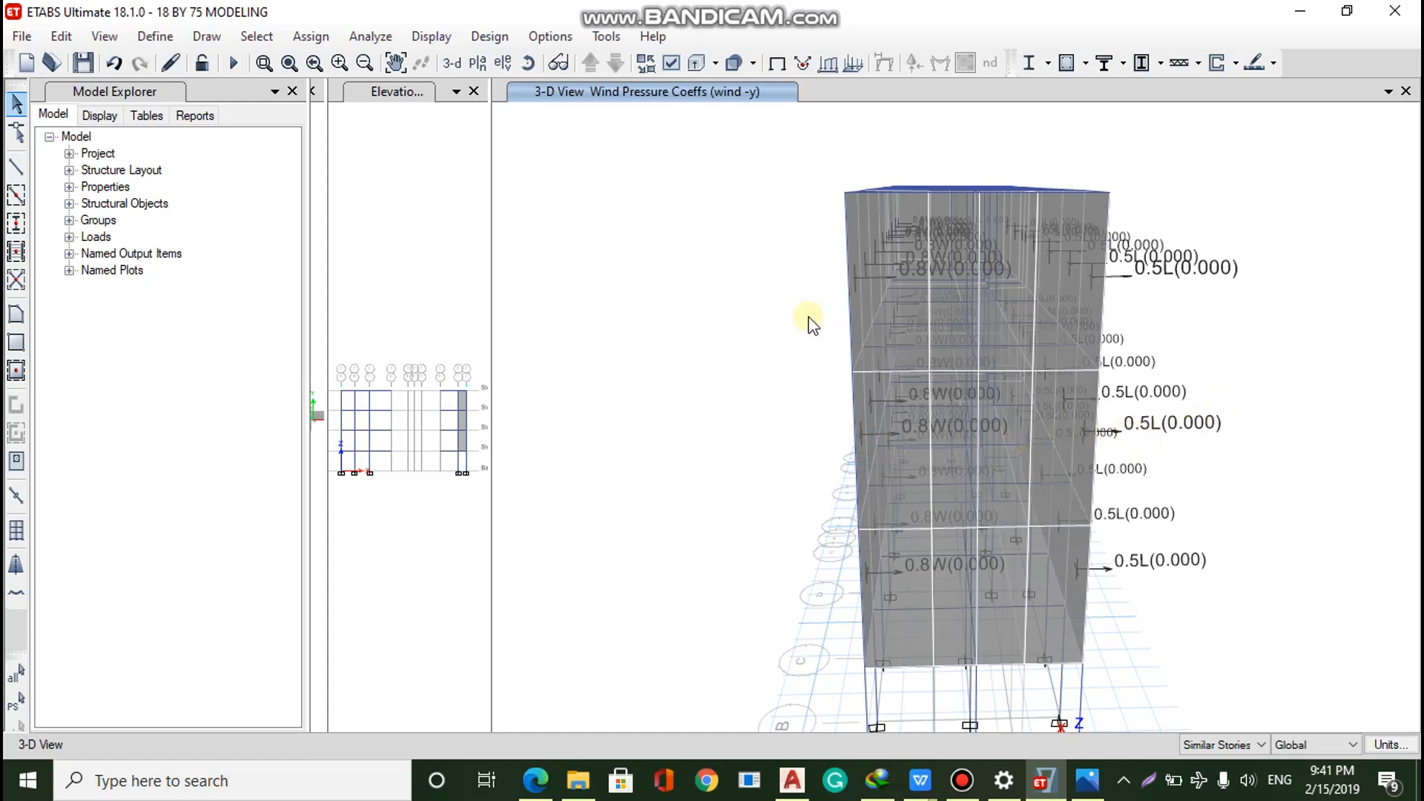
pyautogui.scroll(-5, 785, 383)
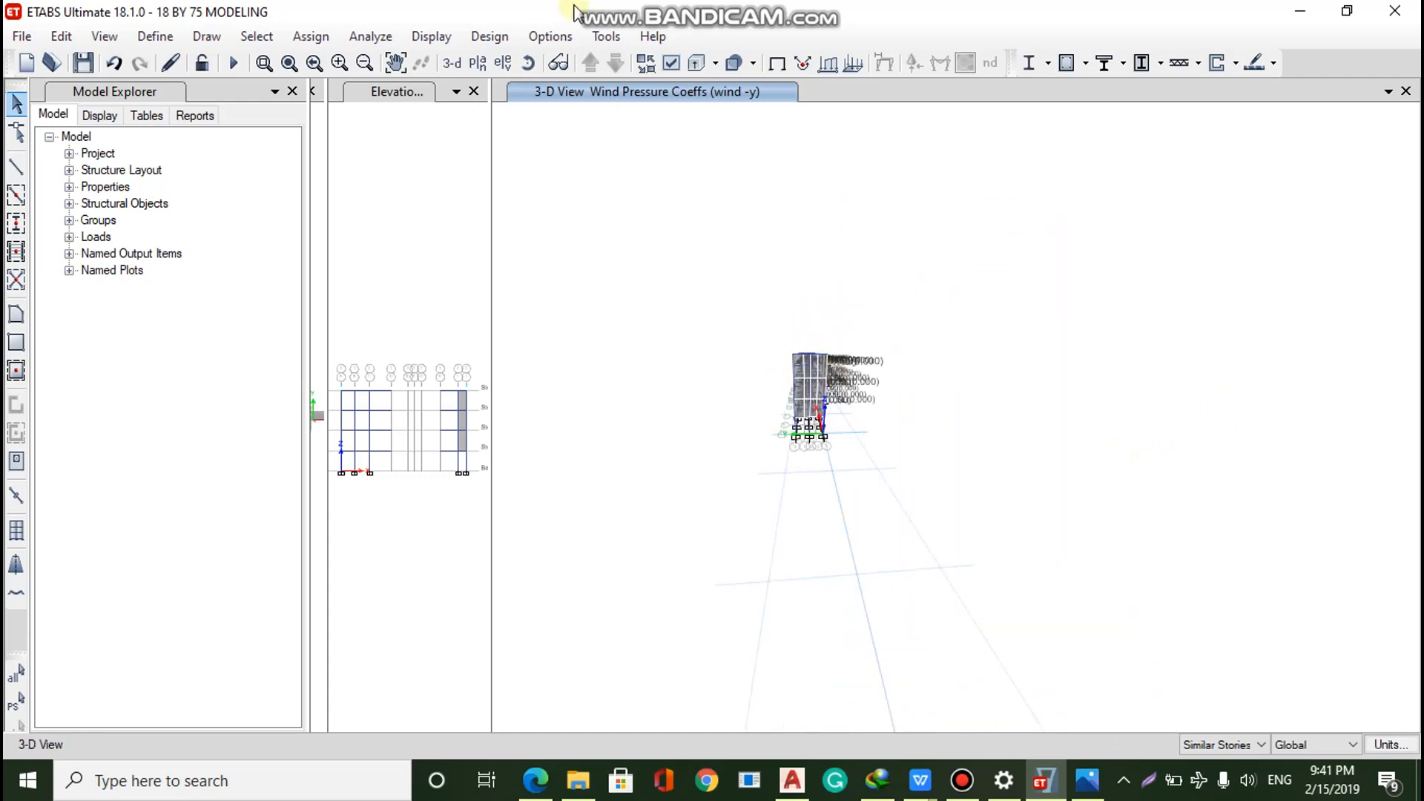
pyautogui.click(534, 70)
pyautogui.moveTo(818, 270)
pyautogui.mouseDown()
pyautogui.moveTo(811, 317)
pyautogui.moveTo(728, 363)
pyautogui.mouseUp()
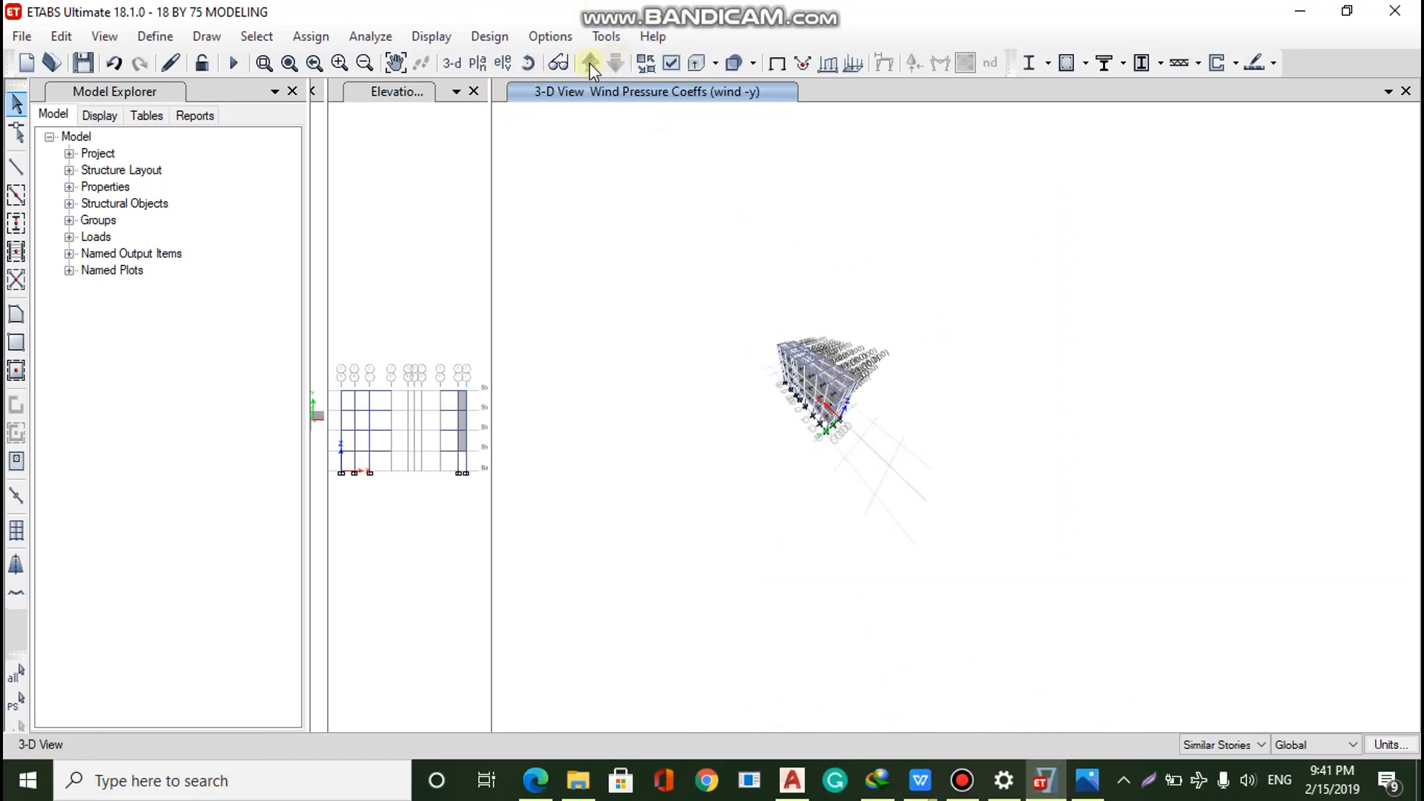
pyautogui.scroll(3, 816, 254)
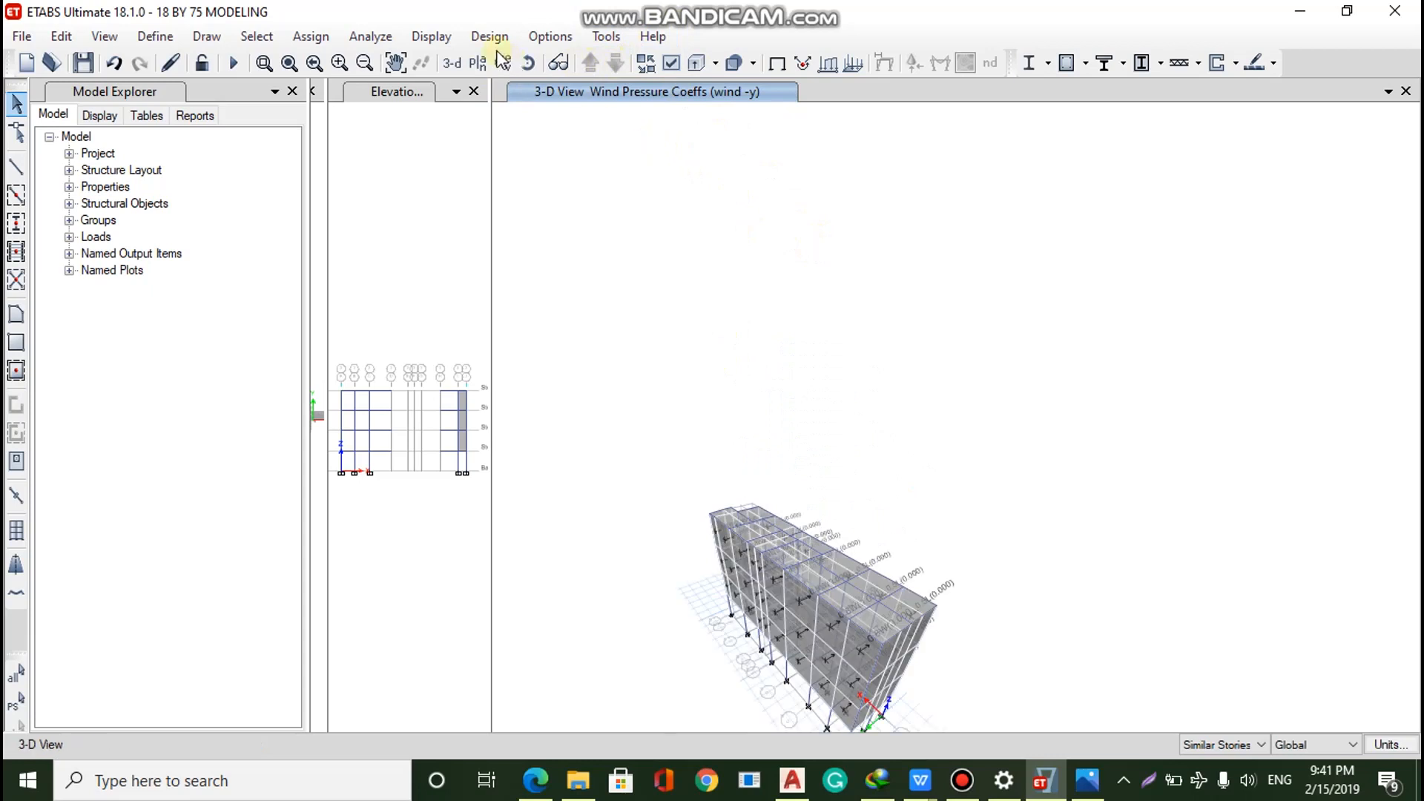
# Display the uniform gravity shell loads of load pattern Live in the 3-D view and inspect the values on the slabs
pyautogui.click(432, 36)
pyautogui.moveTo(745, 108)
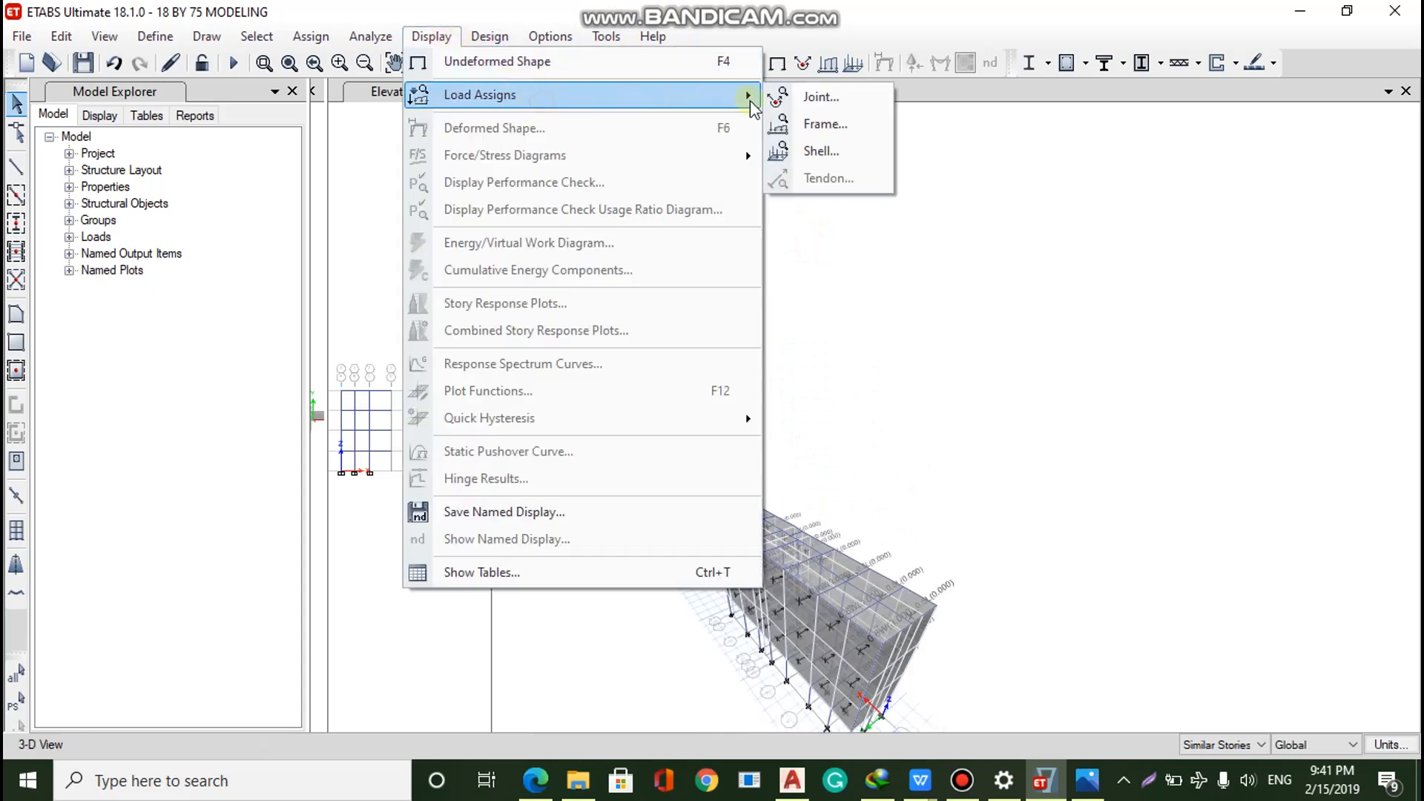
pyautogui.click(817, 151)
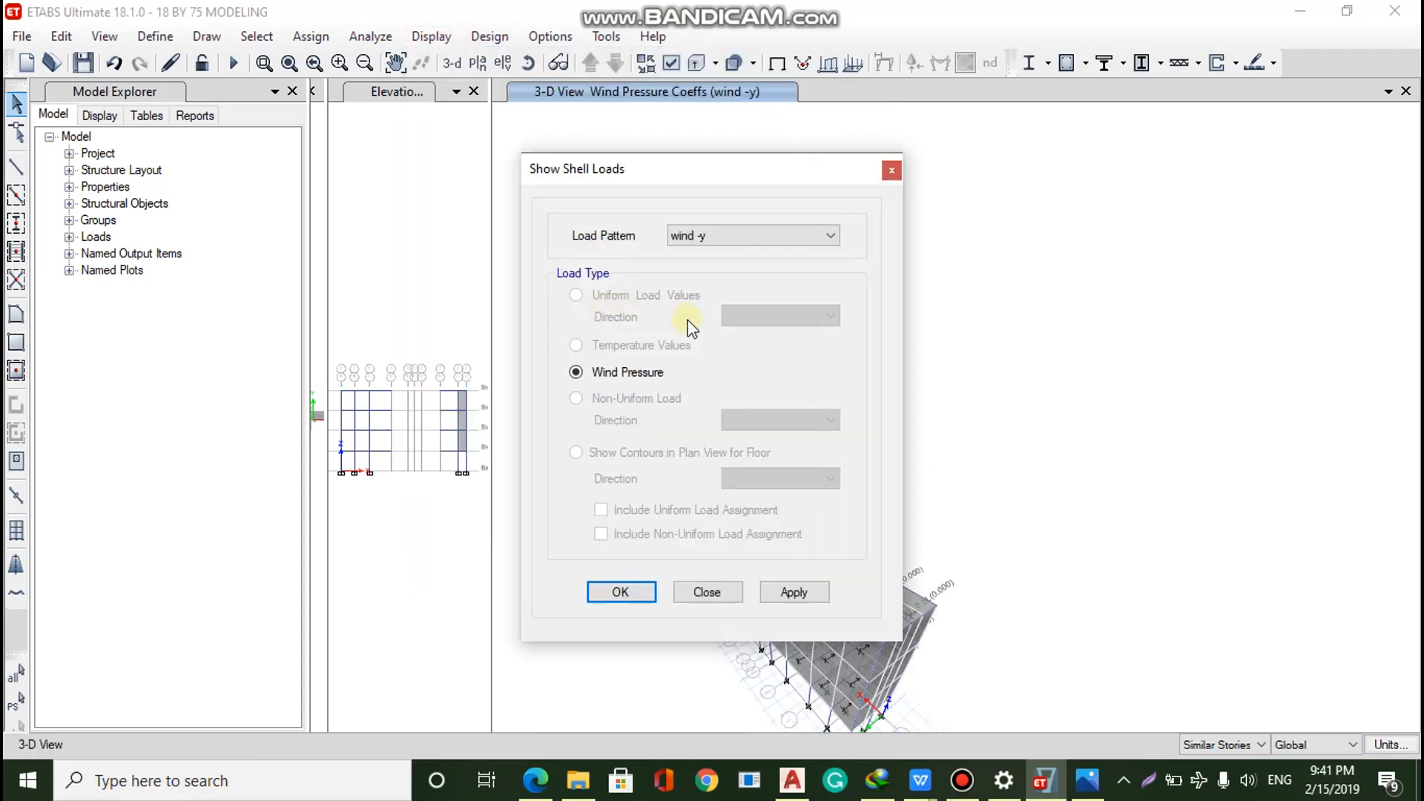
pyautogui.click(752, 235)
pyautogui.click(749, 281)
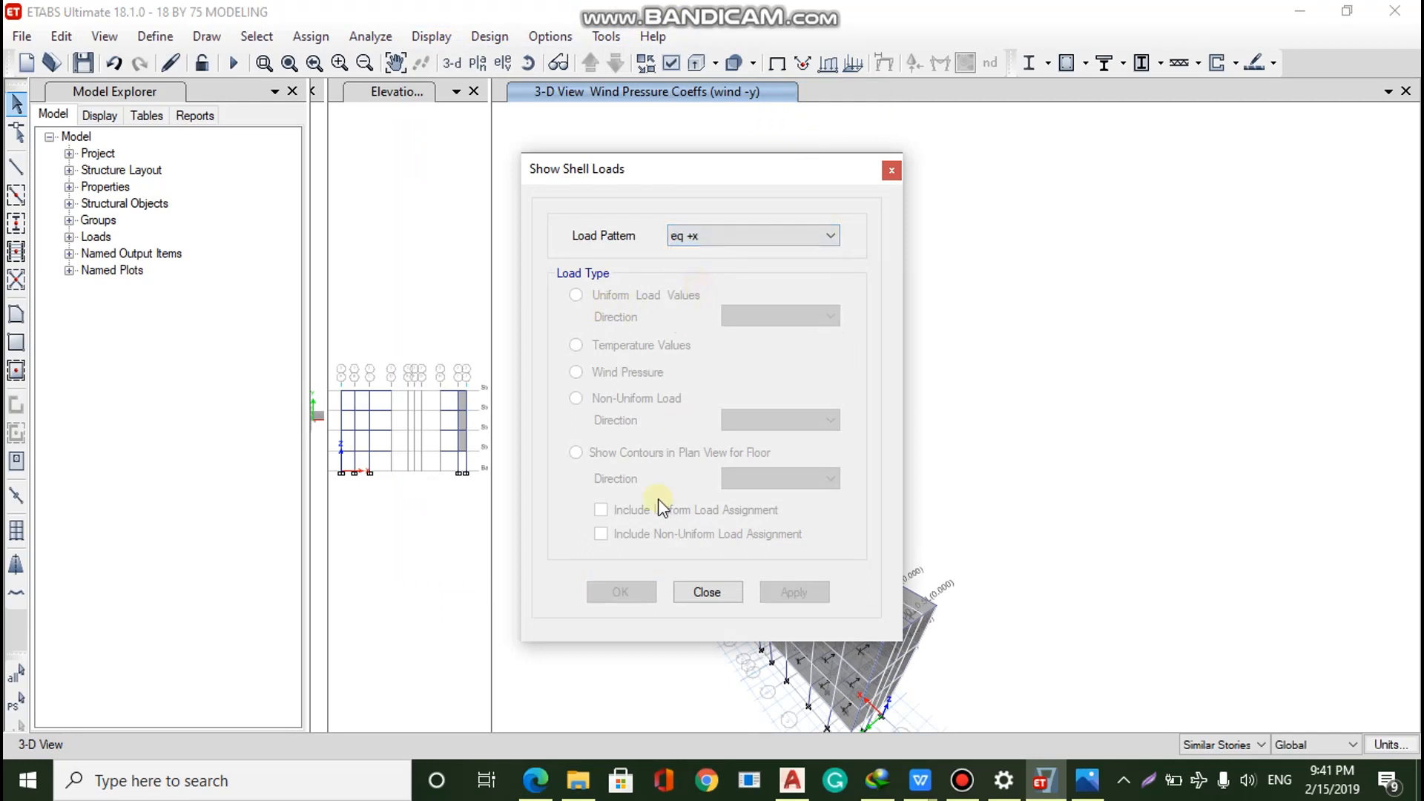
pyautogui.click(727, 231)
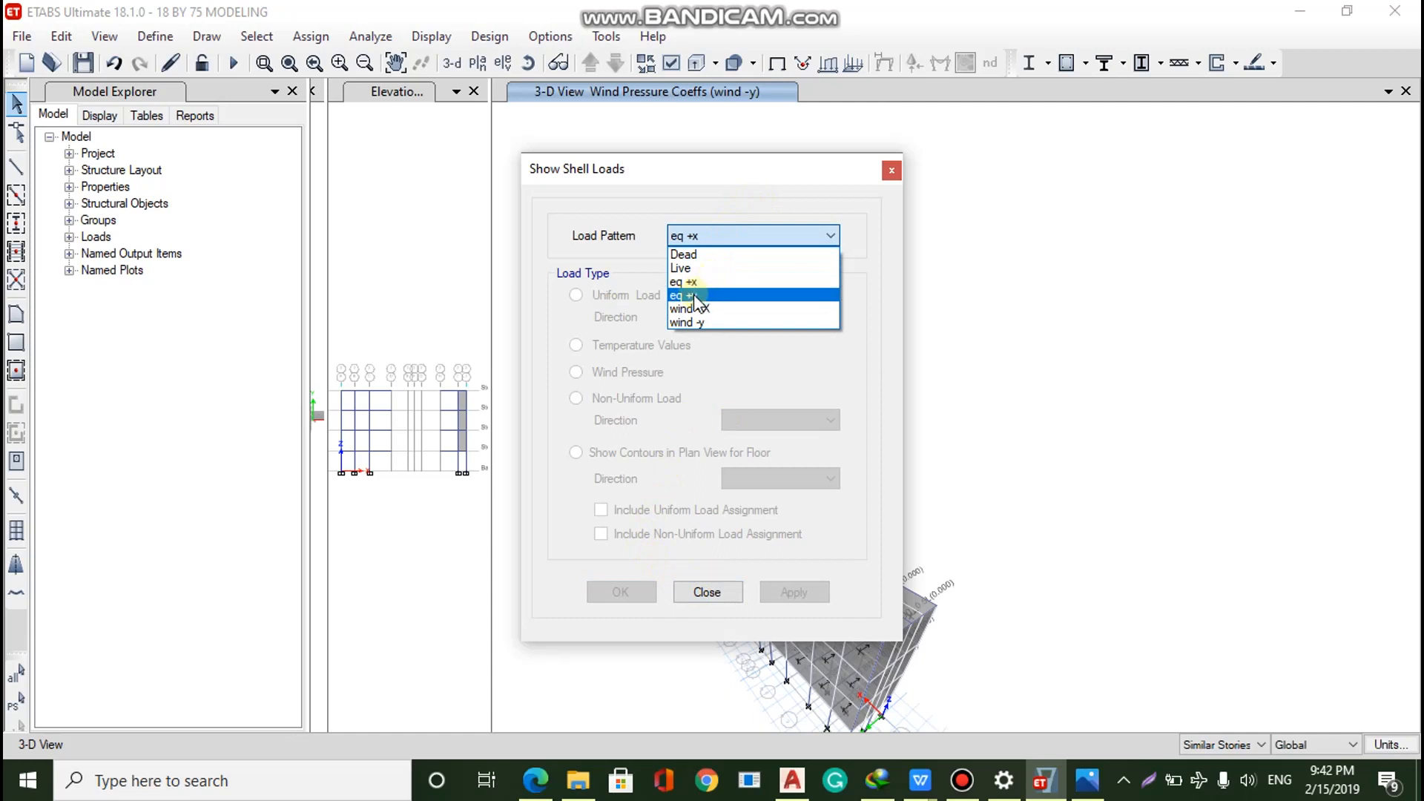
pyautogui.click(702, 269)
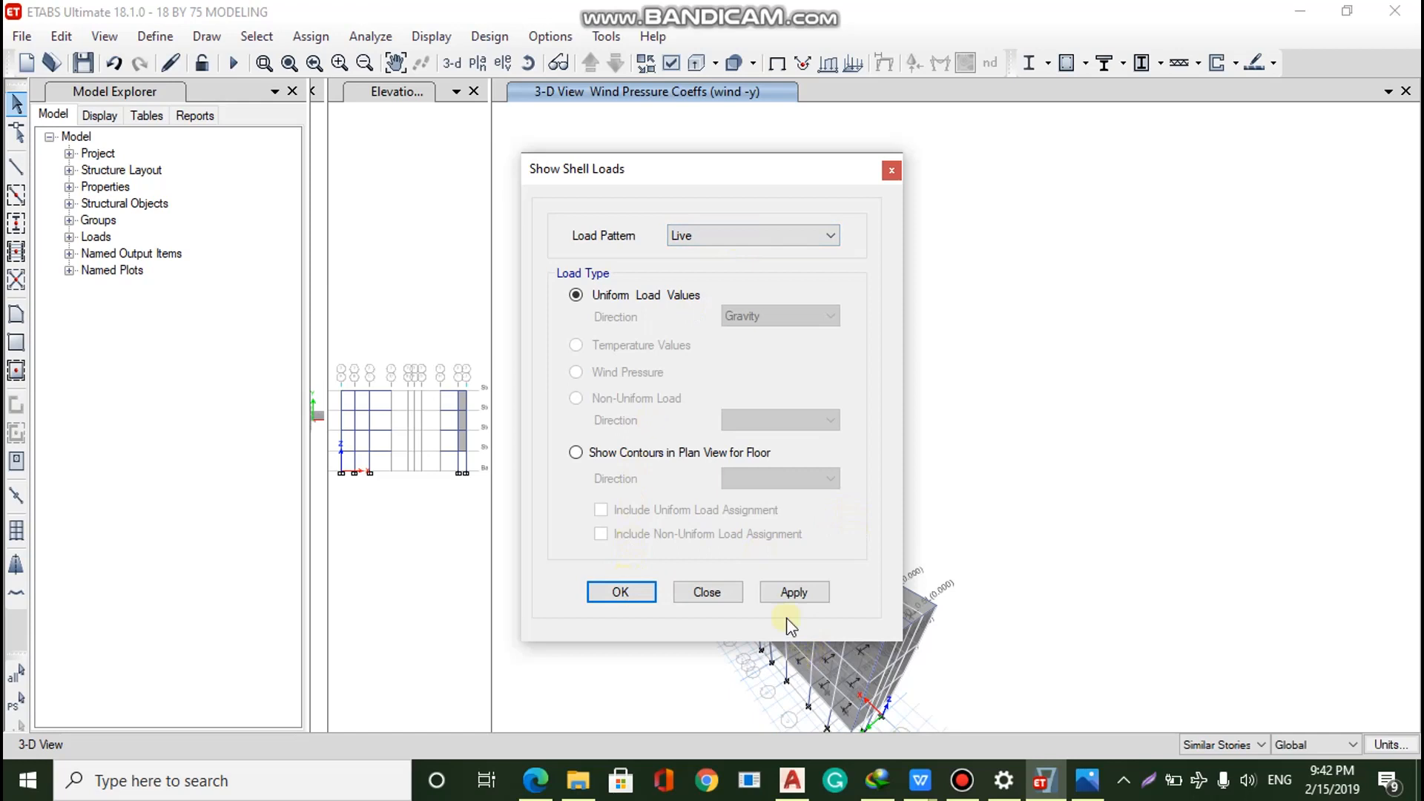
pyautogui.click(787, 590)
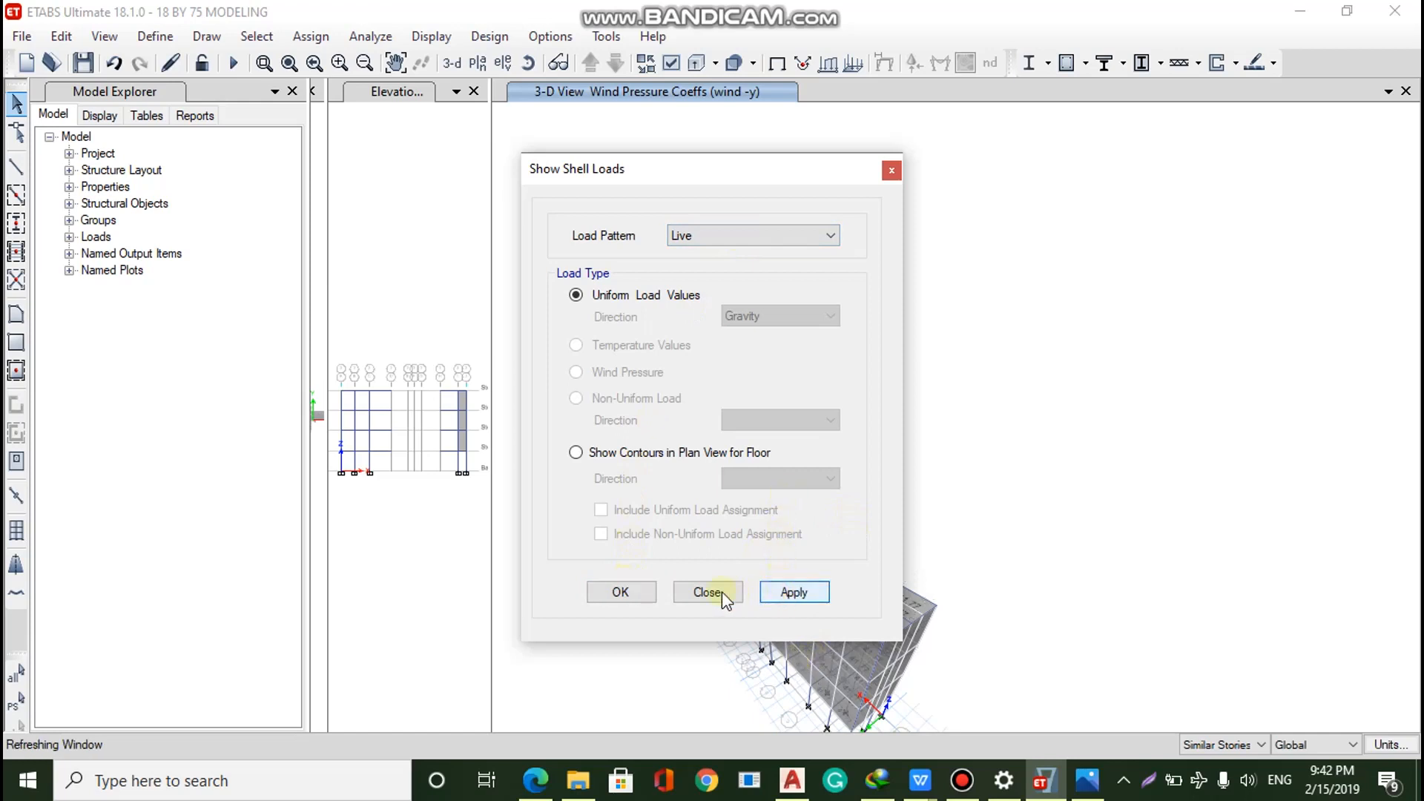
pyautogui.click(621, 590)
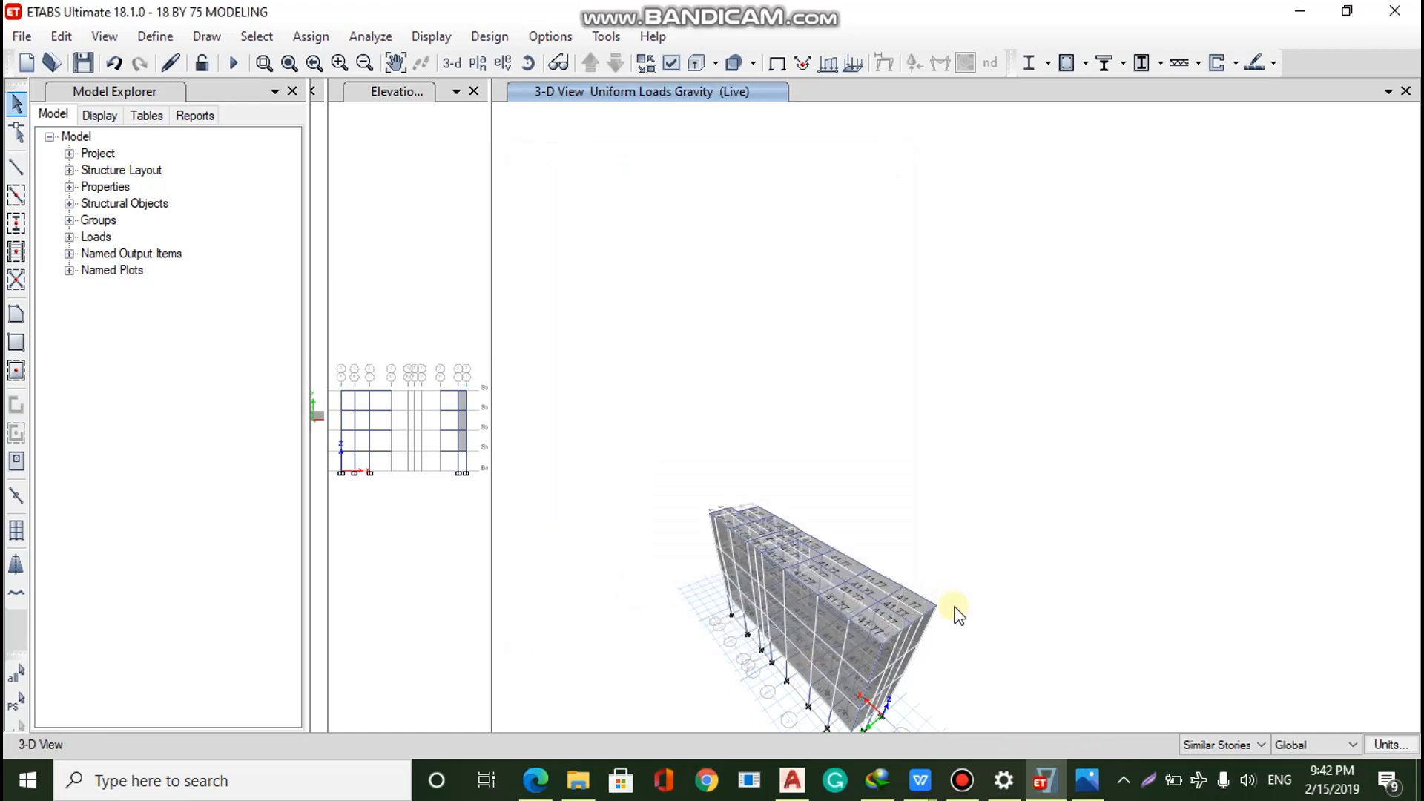
pyautogui.scroll(2, 848, 625)
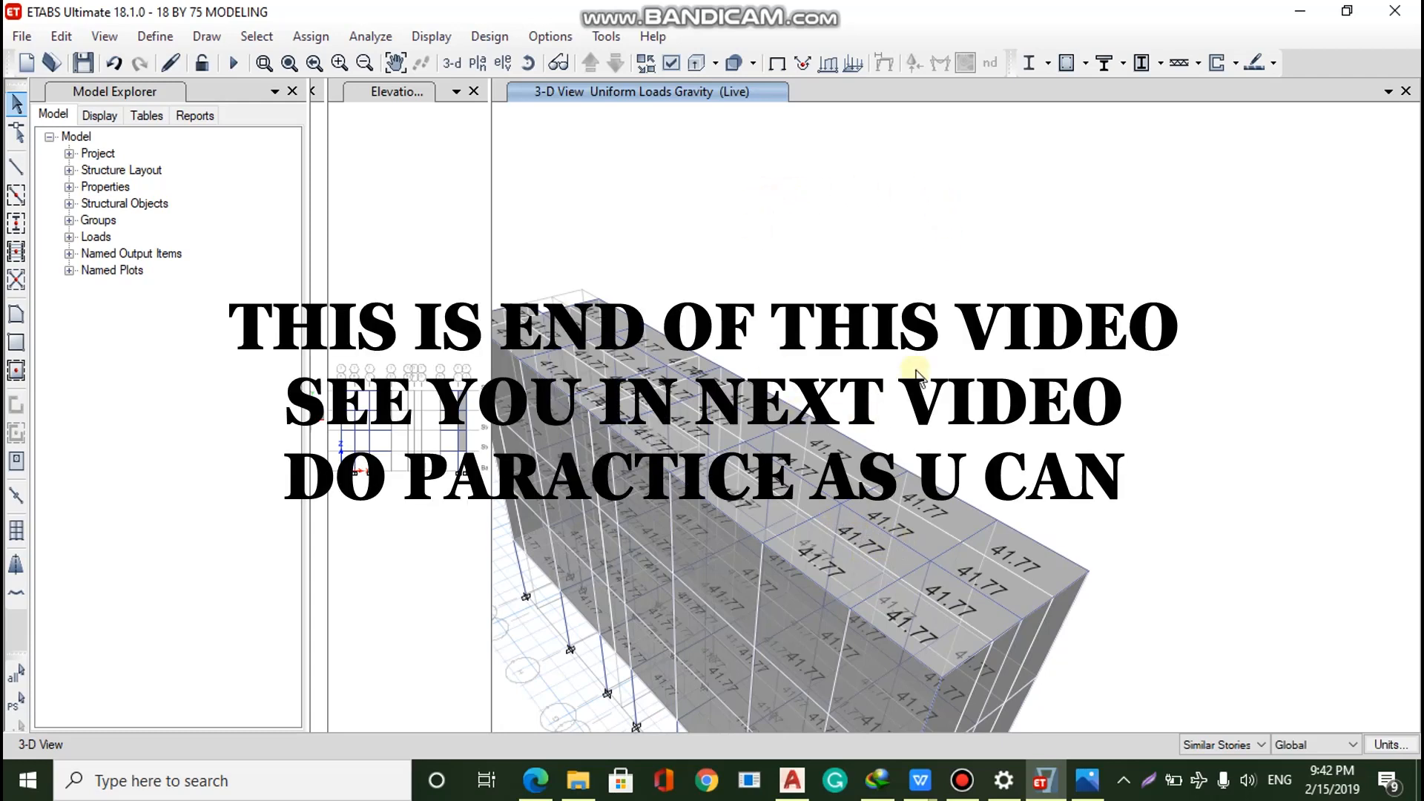
pyautogui.scroll(-3, 917, 375)
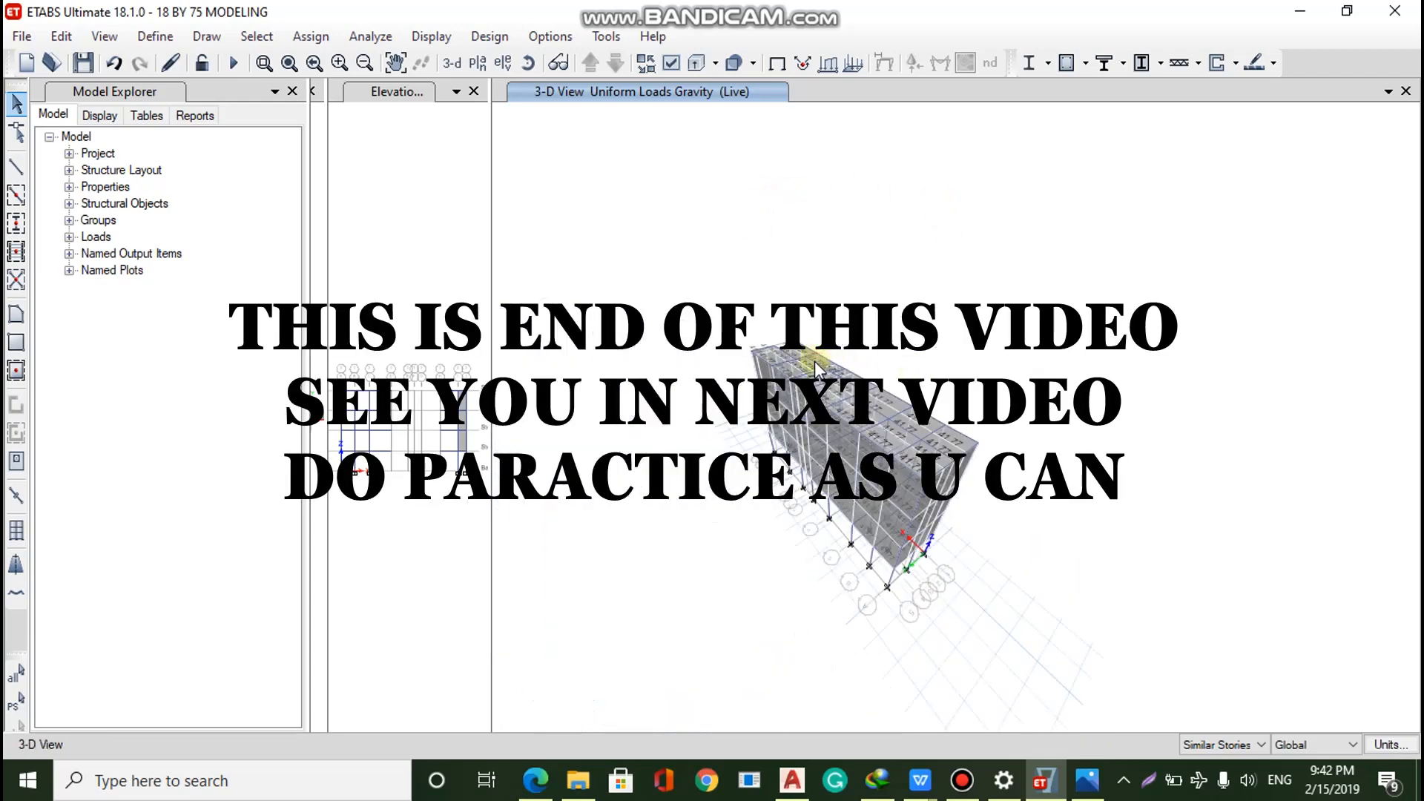
pyautogui.scroll(4, 814, 369)
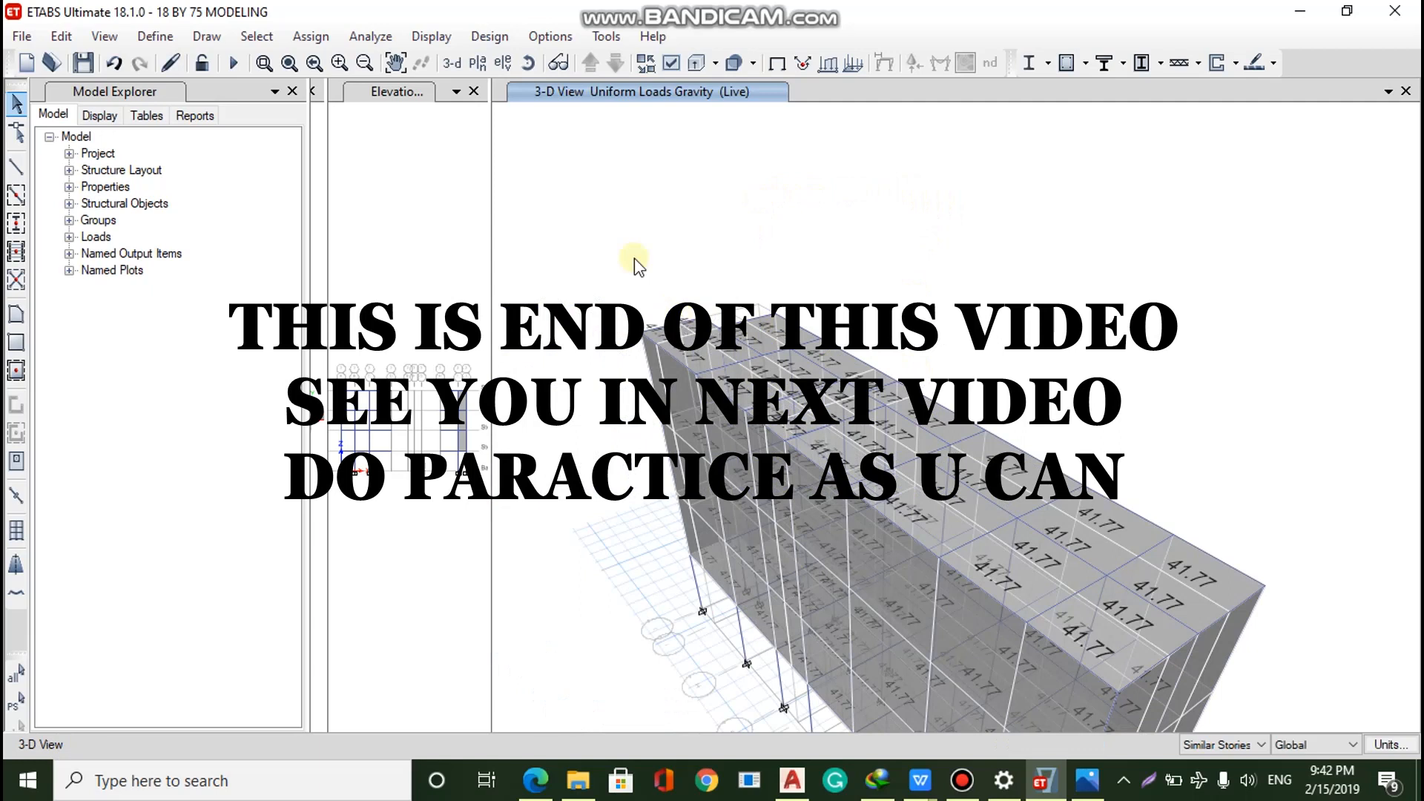